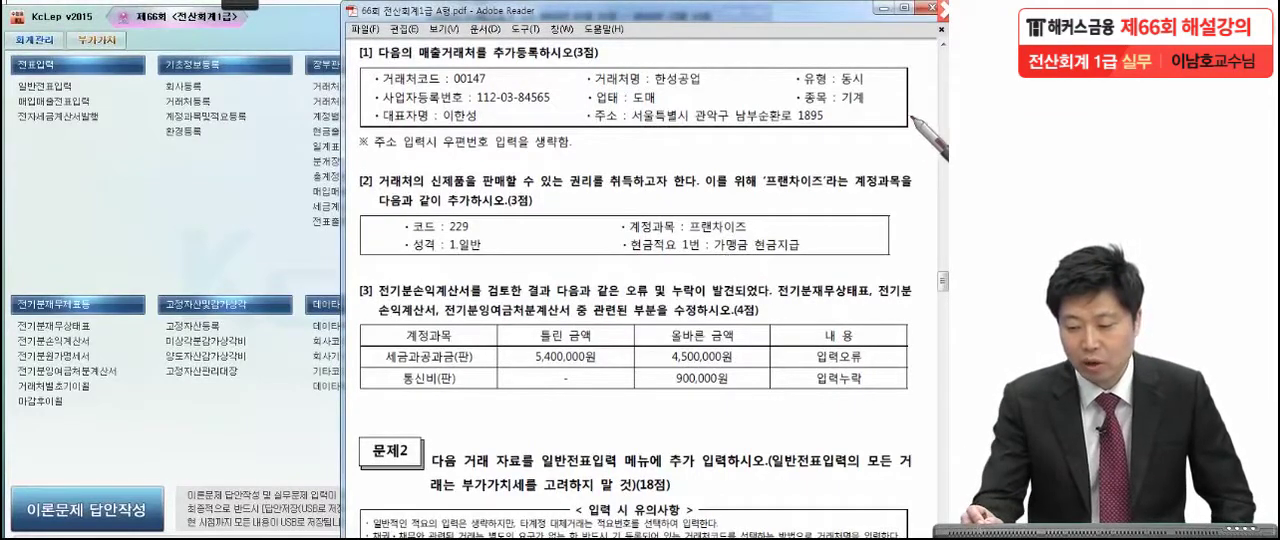
Mark up problem [1] in the exam PDF, then switch to KcLep and open customer registration (거래처등록).
{"action": "left_click_drag", "start_coordinate": [910, 121], "coordinate": [901, 120]}
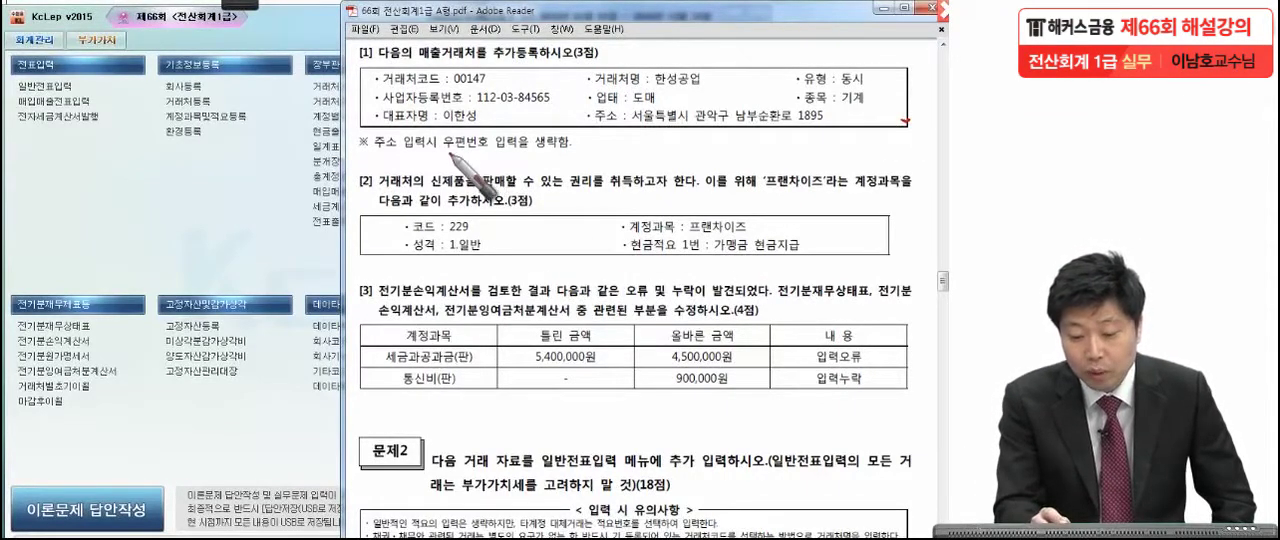
{"action": "left_click", "coordinate": [588, 152]}
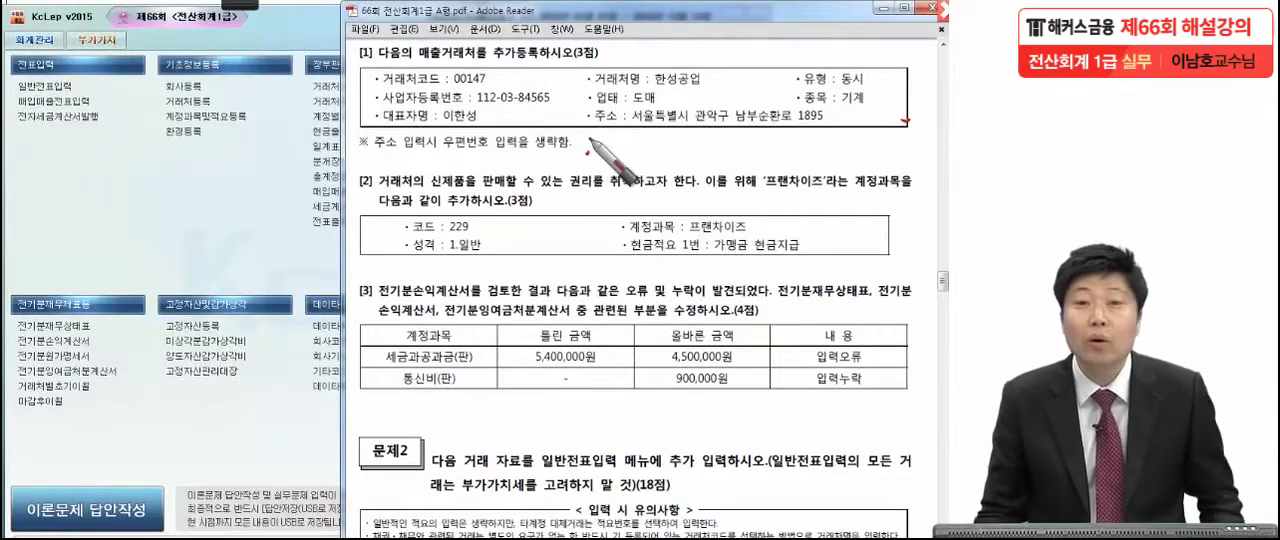
{"action": "left_click", "coordinate": [190, 106]}
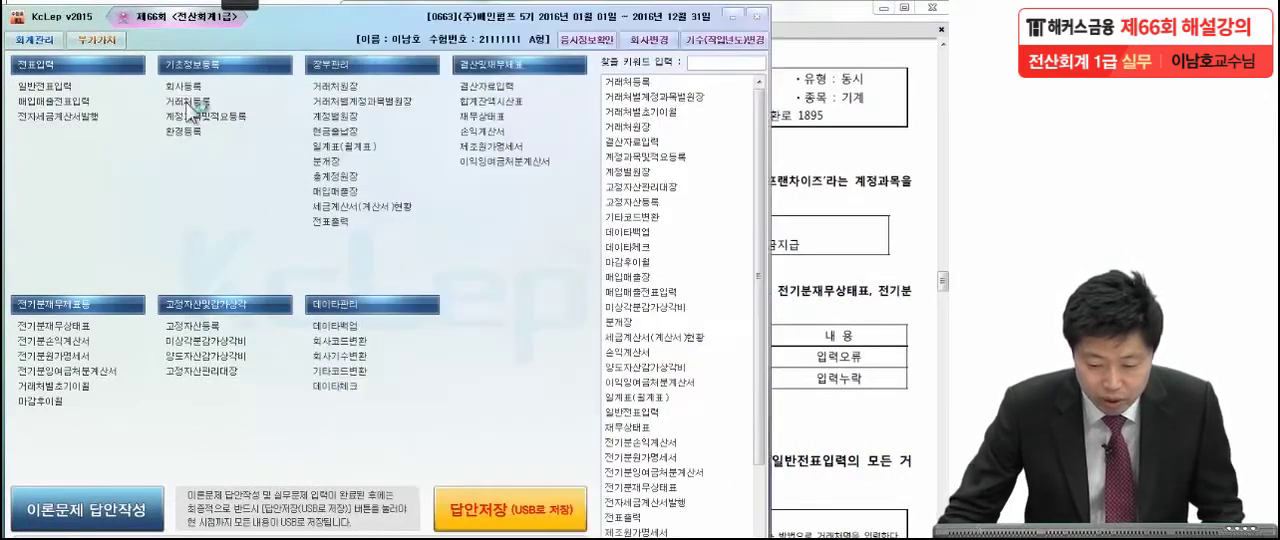
{"action": "left_click", "coordinate": [190, 103]}
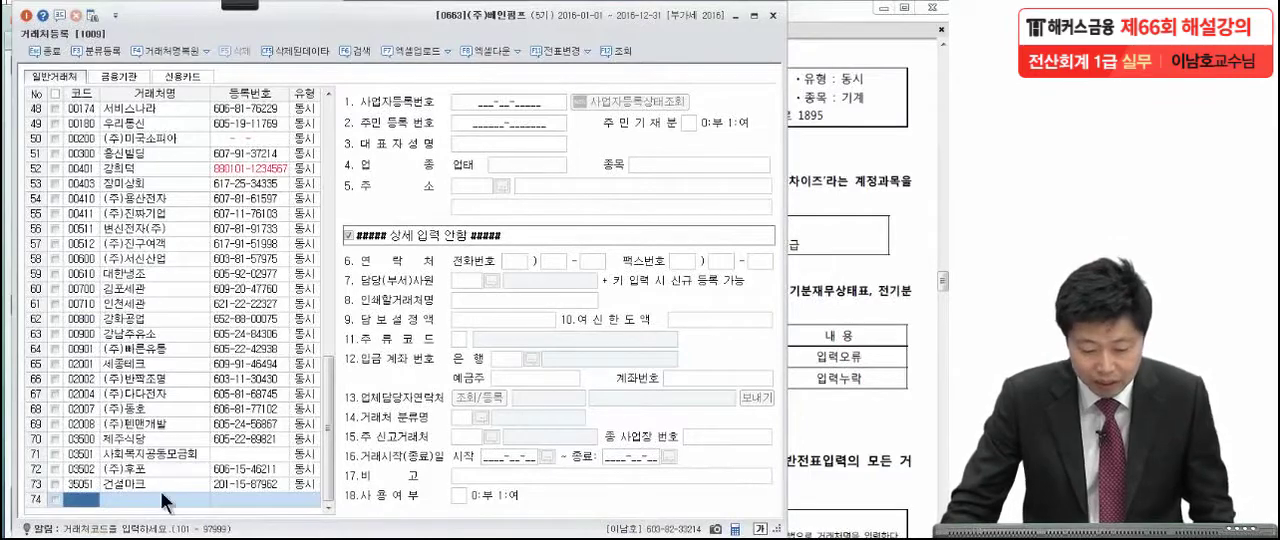
Add a new customer with code 00147 and the name 한성공업, as given in problem [1].
{"action": "left_click", "coordinate": [868, 317]}
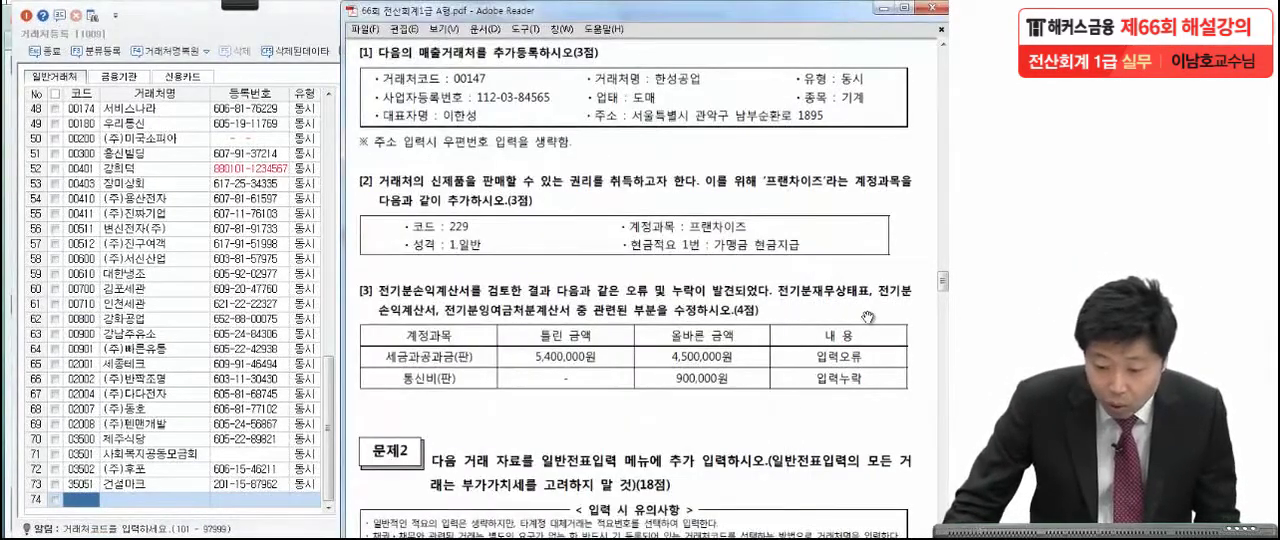
{"action": "left_click", "coordinate": [83, 502]}
{"action": "type", "text": "00147"}
{"action": "key", "text": "Return"}
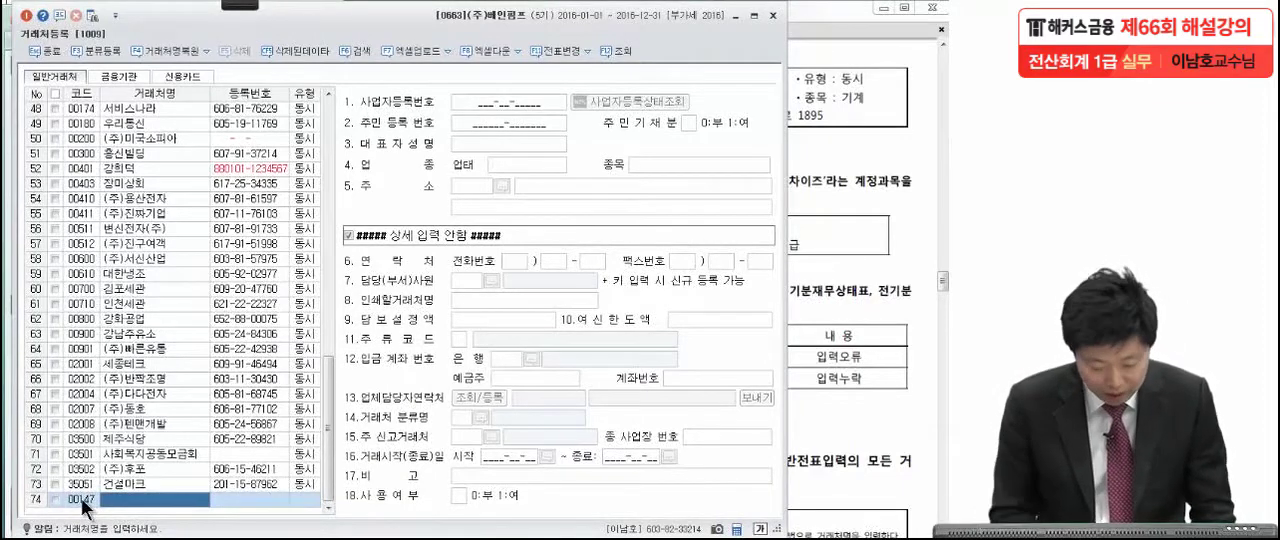
{"action": "type", "text": "한서"}
{"action": "type", "text": "공업"}
{"action": "key", "text": "Return"}
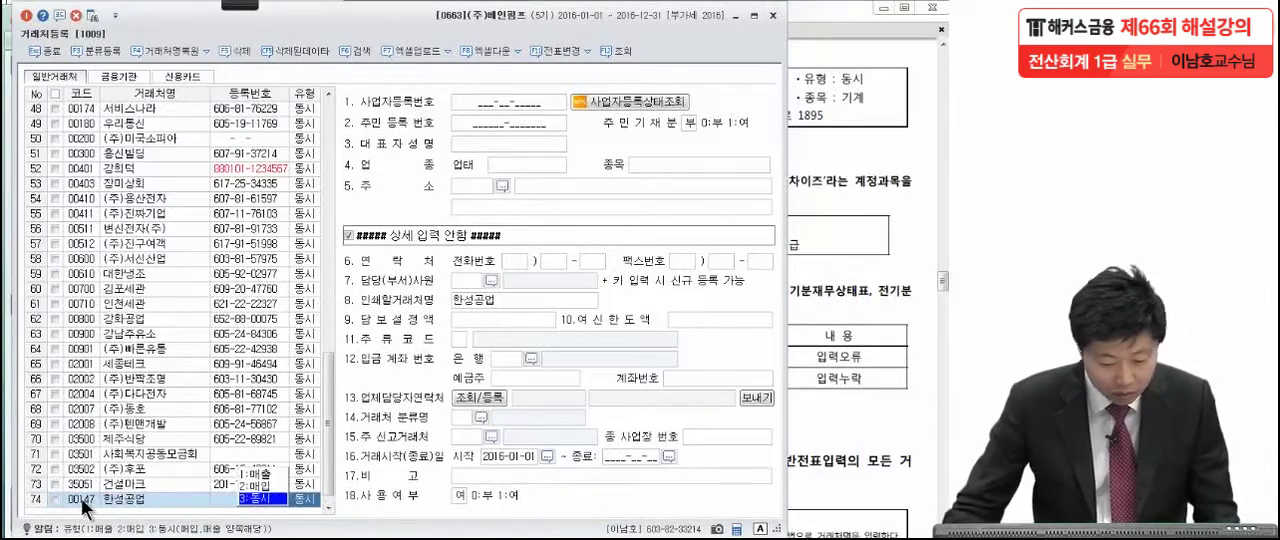
Check the required type in the exam PDF and set 한성공업's type (유형) to 3:동시.
{"action": "left_click", "coordinate": [868, 276]}
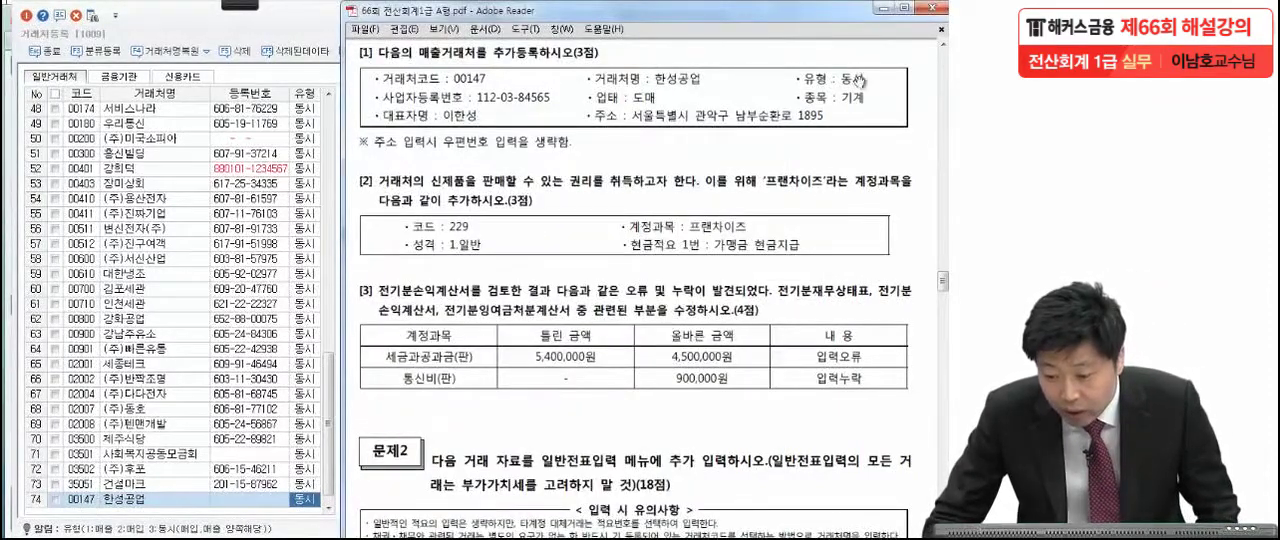
{"action": "left_click", "coordinate": [308, 500]}
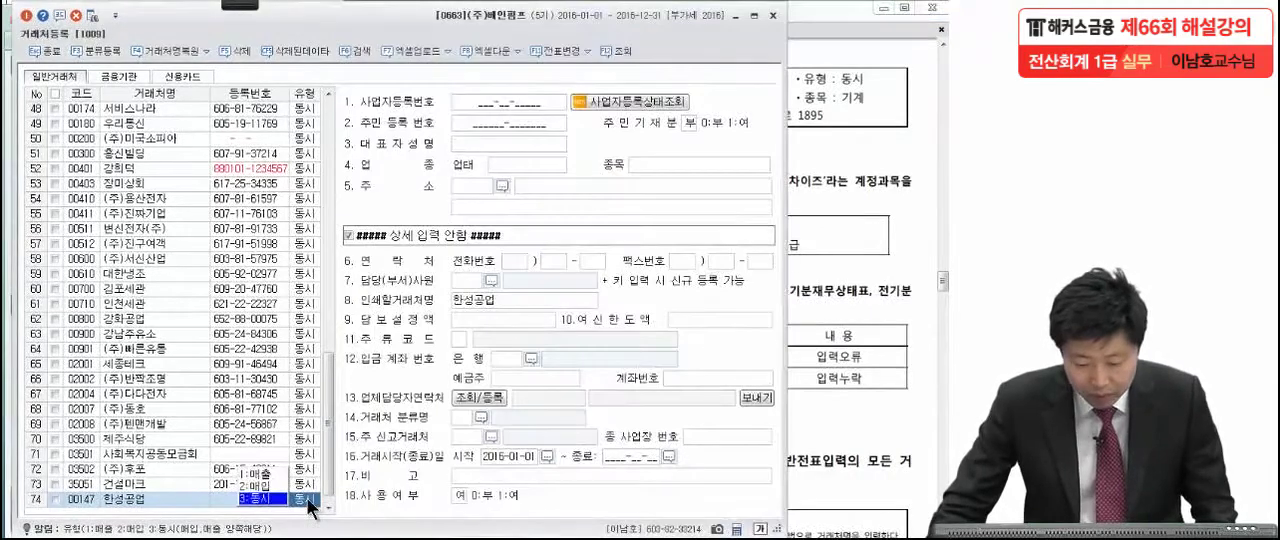
{"action": "left_click", "coordinate": [262, 499]}
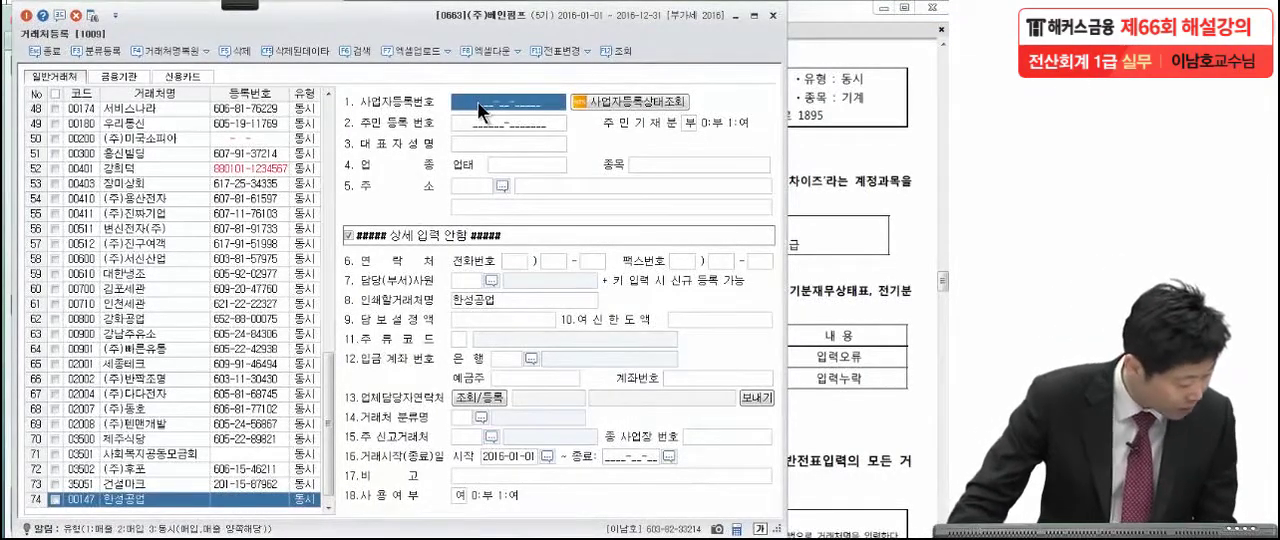
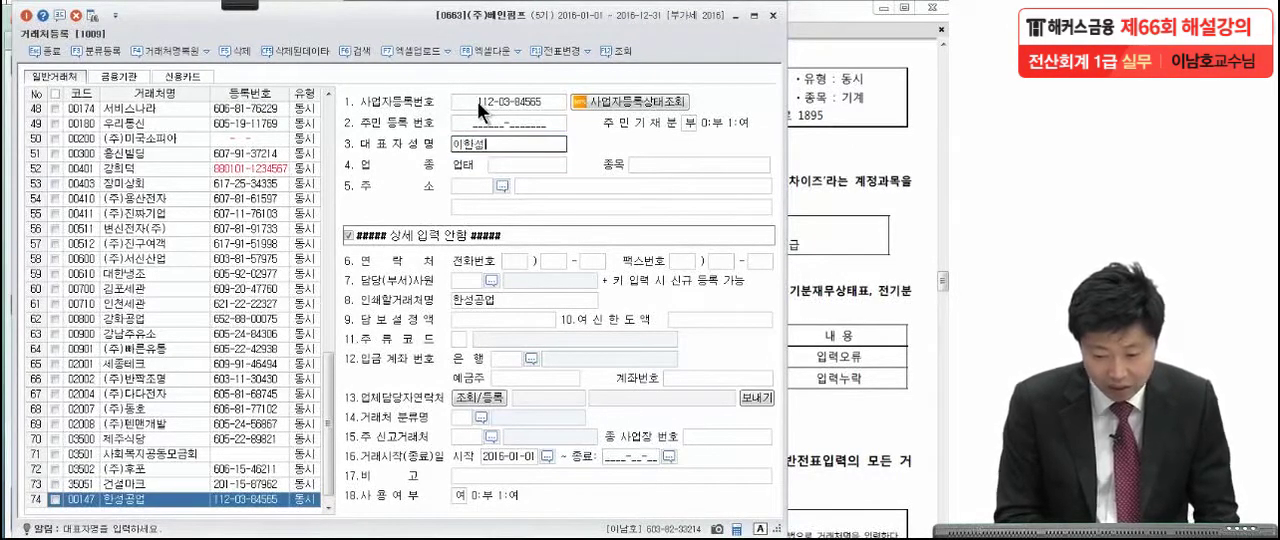
Enter the representative's name for 한성공업, with business type (업태) 도매 and item (종목) 기계.
{"action": "key", "text": "Return"}
{"action": "type", "text": "도매"}
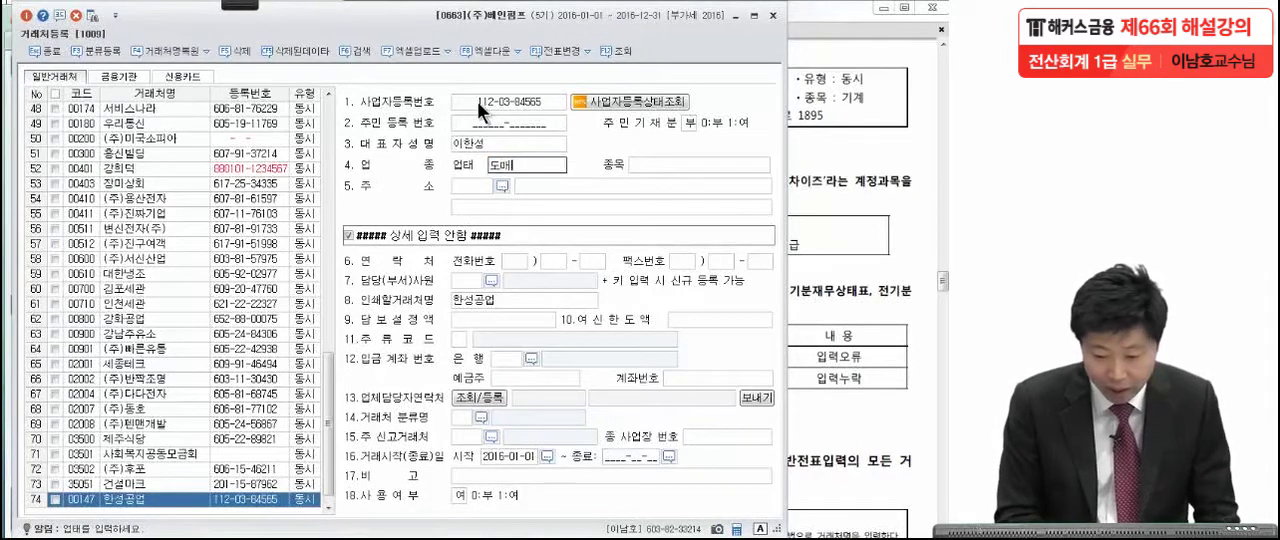
{"action": "key", "text": "Return"}
{"action": "type", "text": "기계"}
{"action": "key", "text": "Return"}
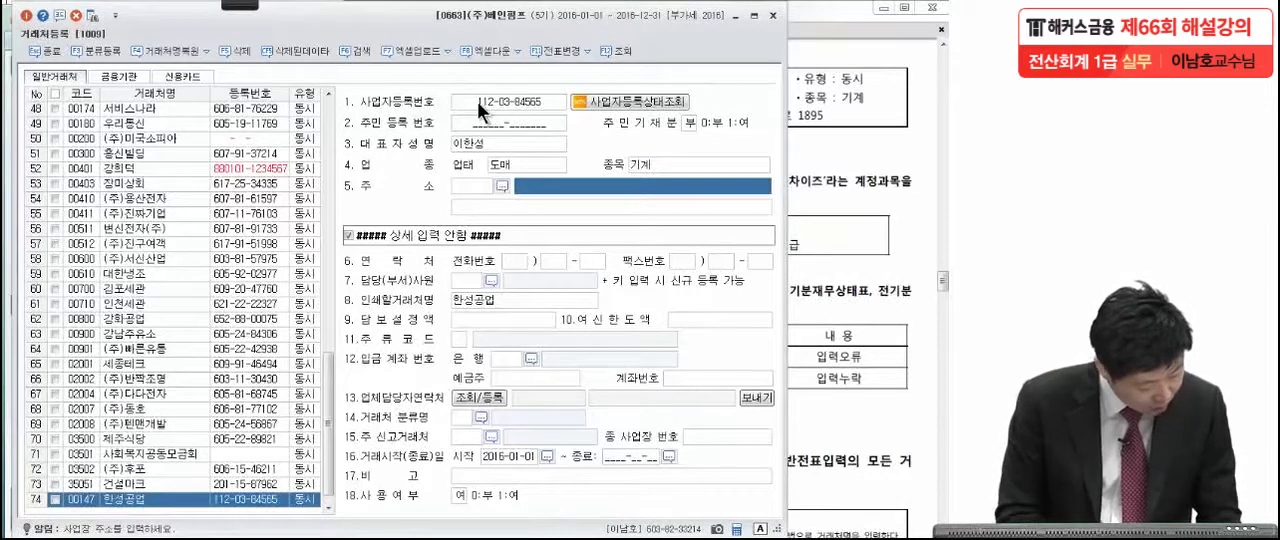
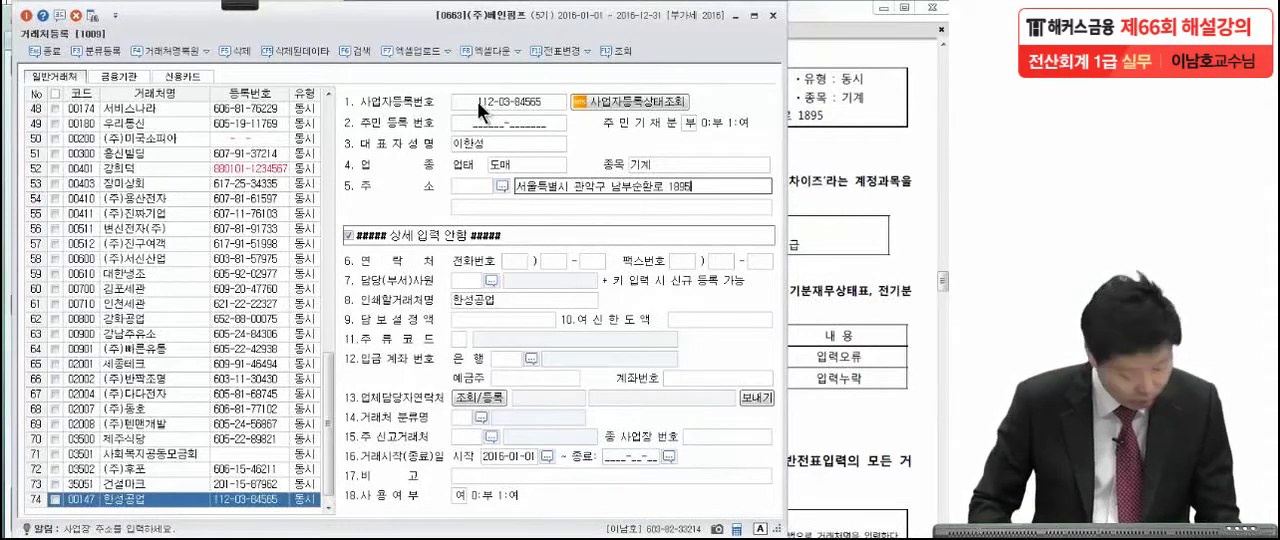
Enter 한성공업's business address without a postal code and close customer registration.
{"action": "key", "text": "Return"}
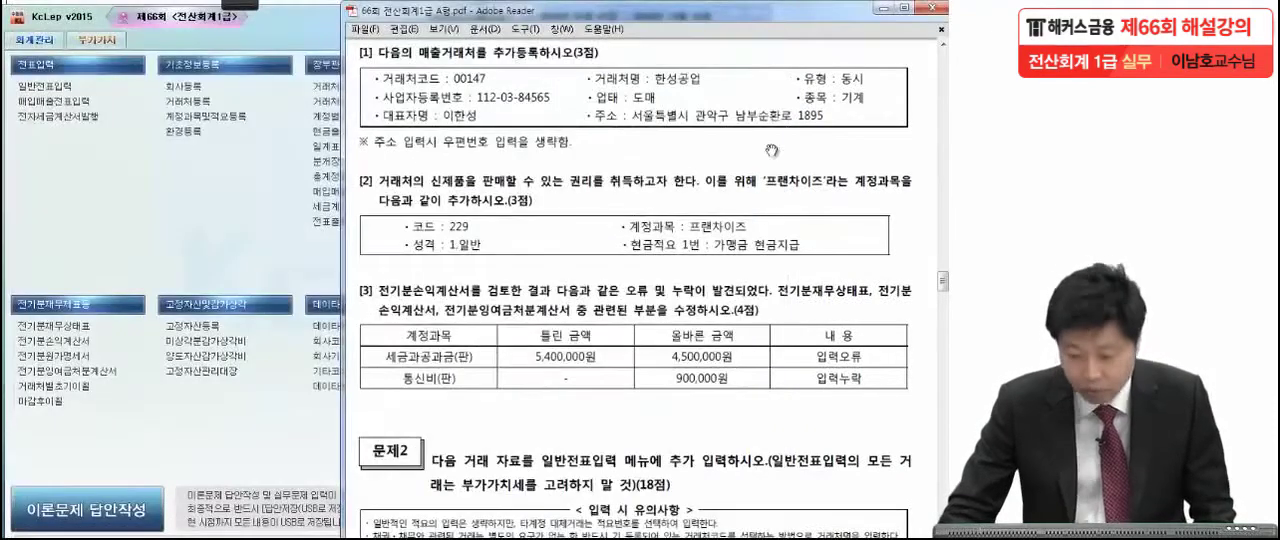
{"action": "left_click", "coordinate": [772, 16]}
Read problem [2] in the exam PDF, underlining the account name '프랜차이즈' with the red pen.
{"action": "left_click_drag", "start_coordinate": [743, 376], "coordinate": [745, 255]}
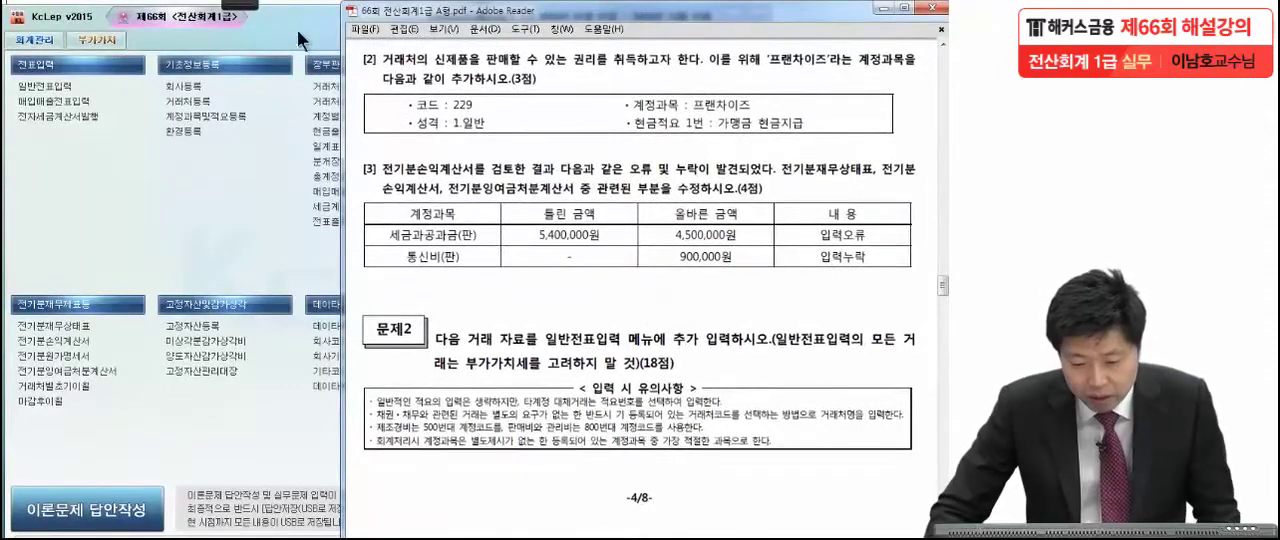
{"action": "left_click", "coordinate": [243, 5]}
{"action": "left_click", "coordinate": [30, 34]}
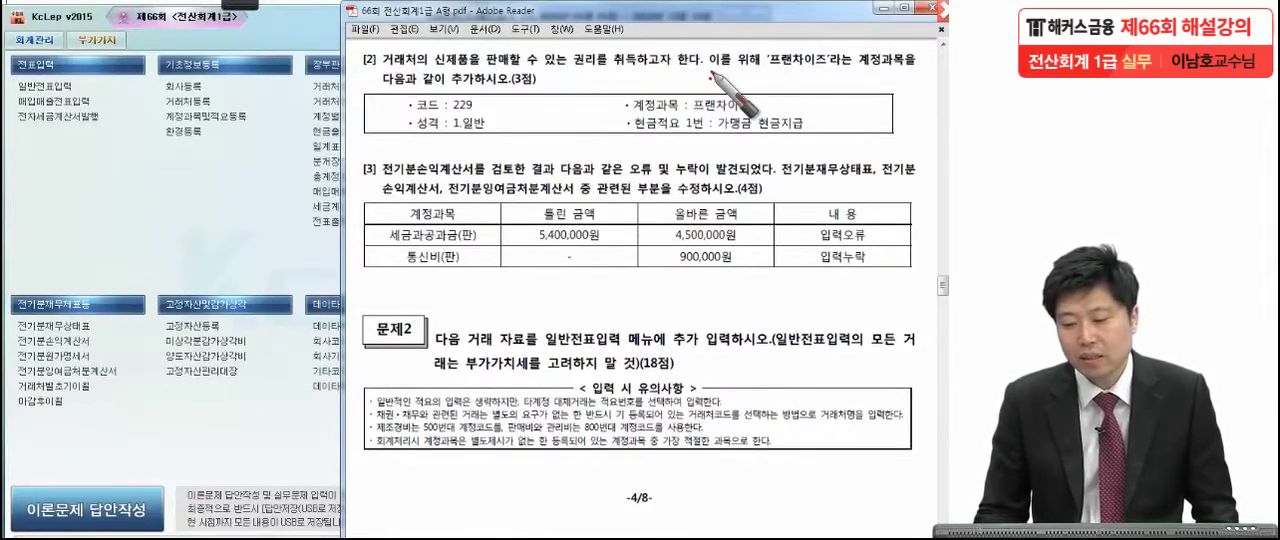
{"action": "left_click_drag", "start_coordinate": [767, 67], "coordinate": [827, 67]}
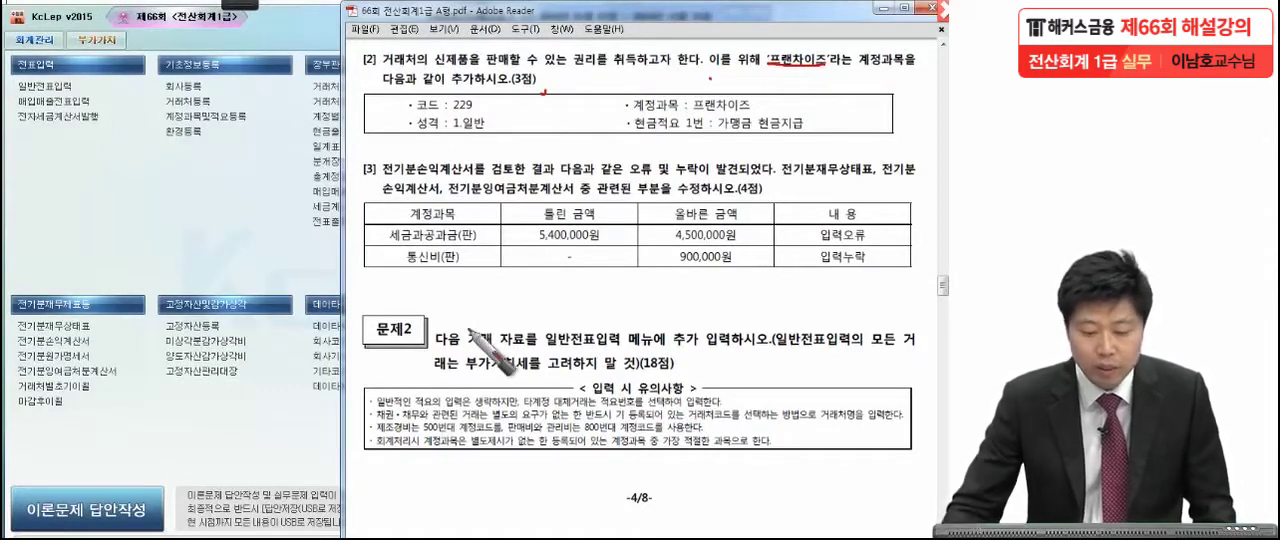
{"action": "left_click", "coordinate": [241, 252]}
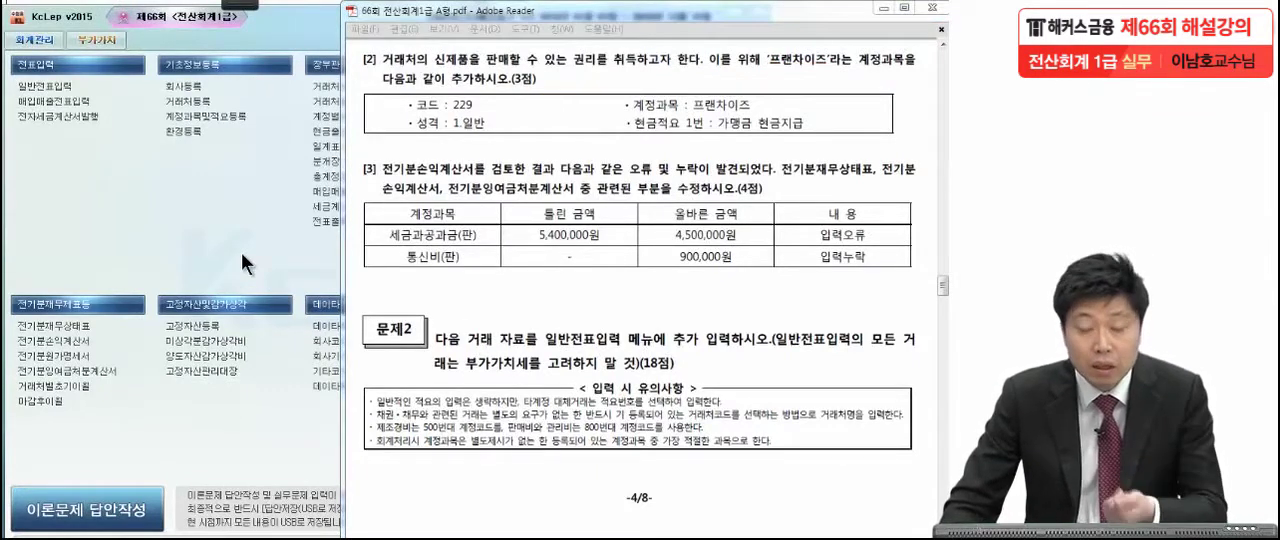
Open account and description registration (계정과목및적요등록) in KcLep and jump to account code 229.
{"action": "left_click", "coordinate": [217, 117]}
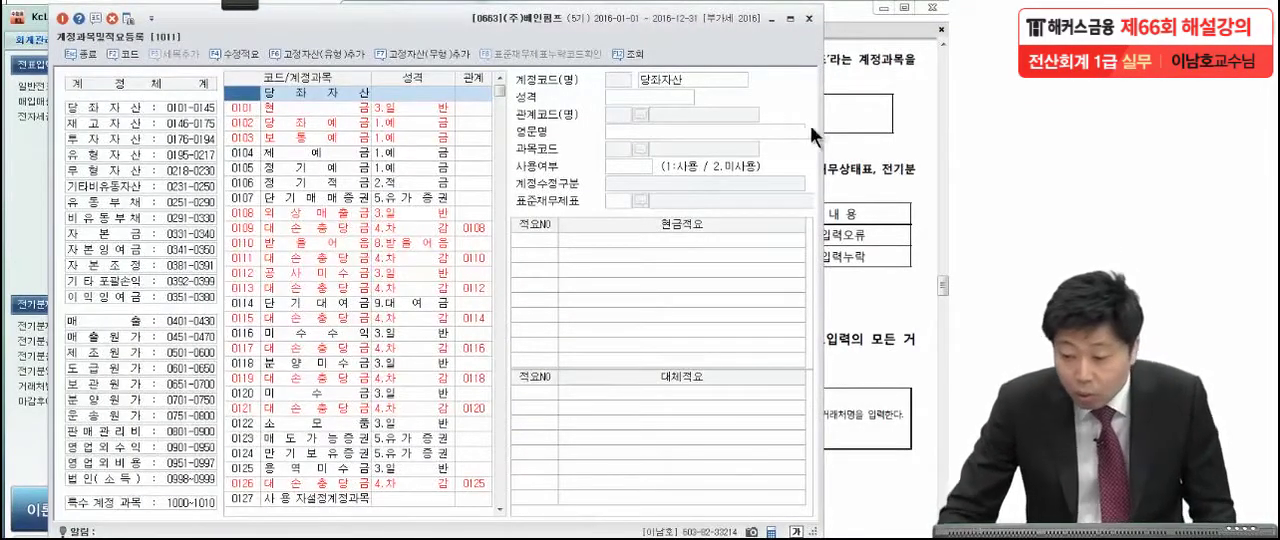
{"action": "left_click", "coordinate": [850, 132]}
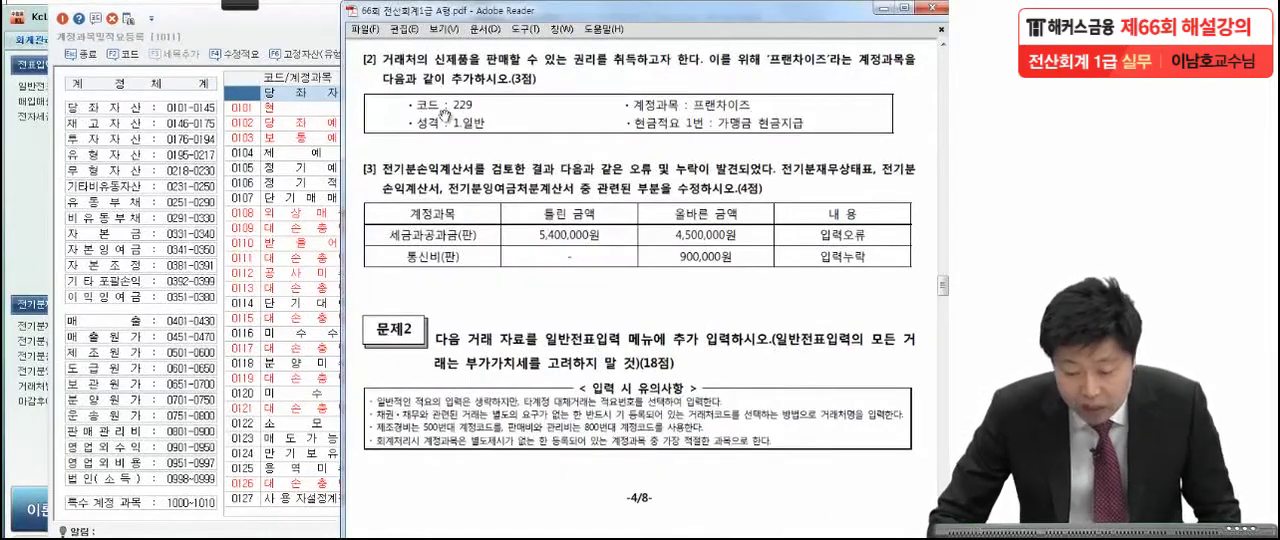
{"action": "left_click", "coordinate": [238, 91]}
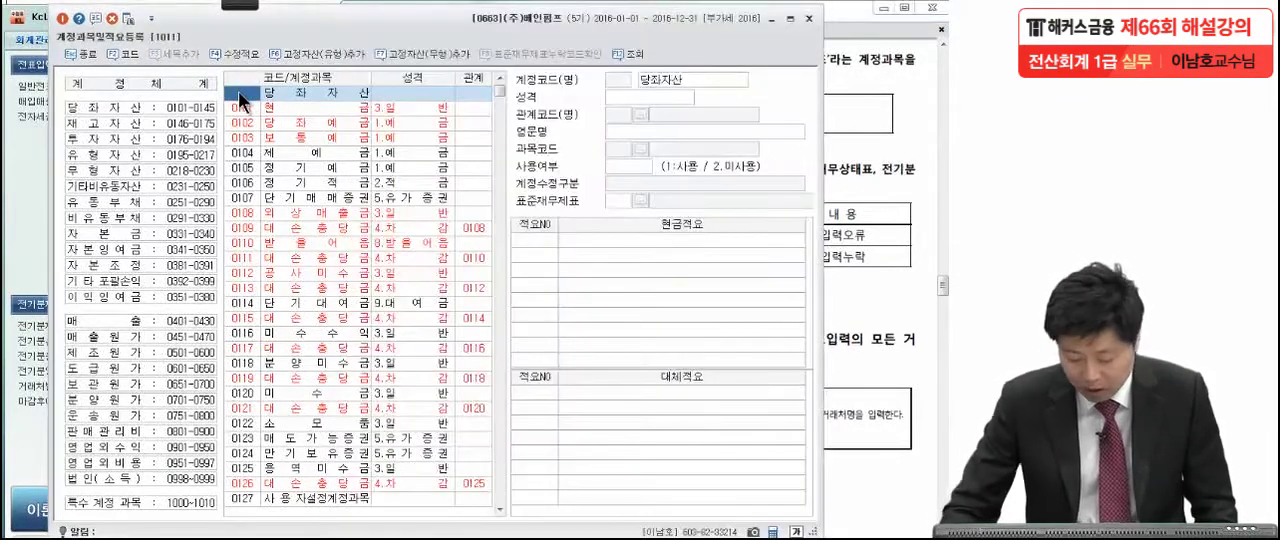
{"action": "type", "text": "229"}
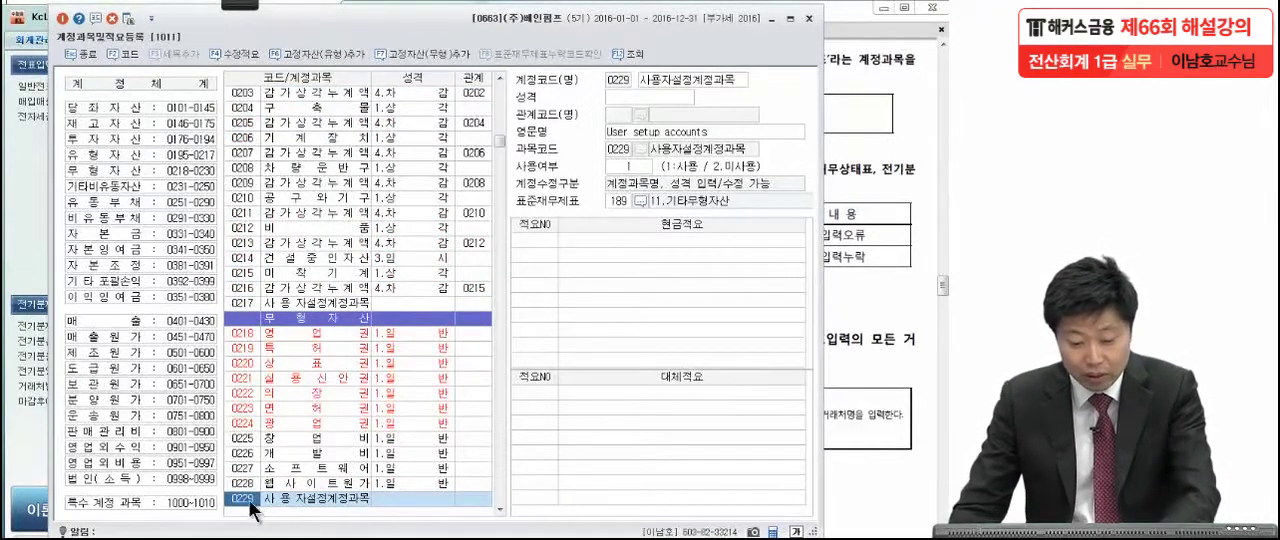
Rename the user-defined account 0229 to 프랜차이즈.
{"action": "left_click", "coordinate": [282, 500]}
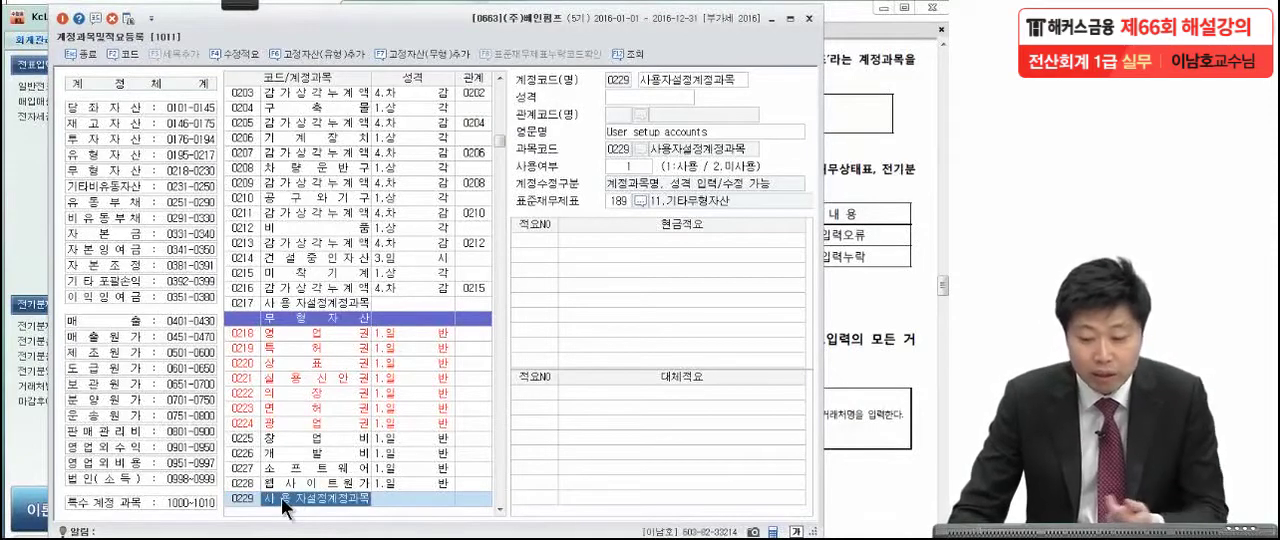
{"action": "left_click", "coordinate": [664, 79]}
{"action": "left_click", "coordinate": [874, 102]}
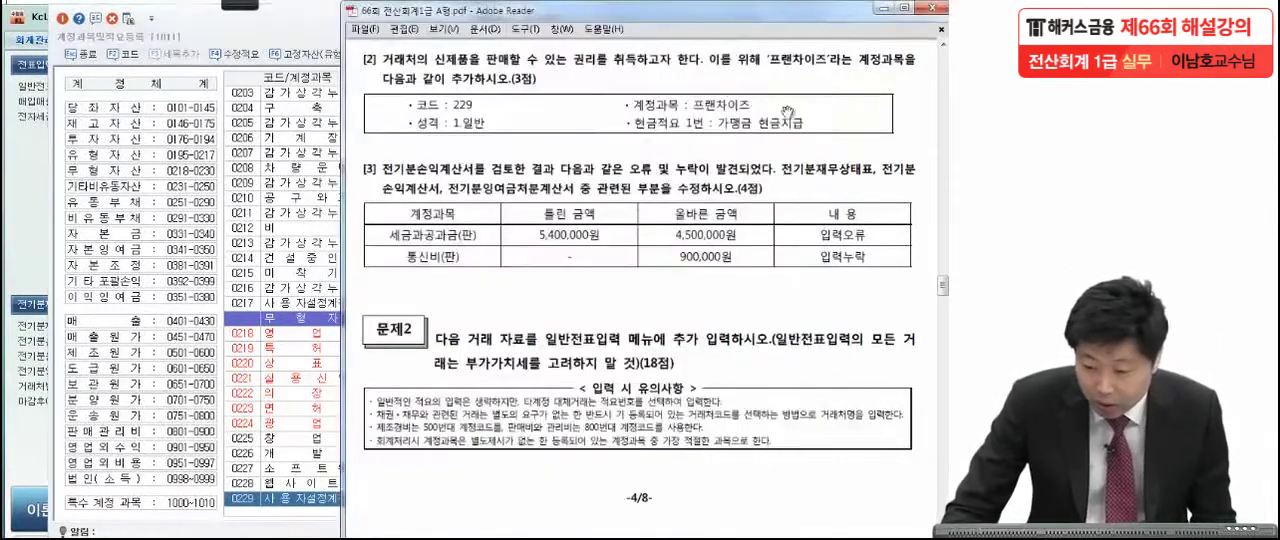
{"action": "left_click", "coordinate": [304, 495]}
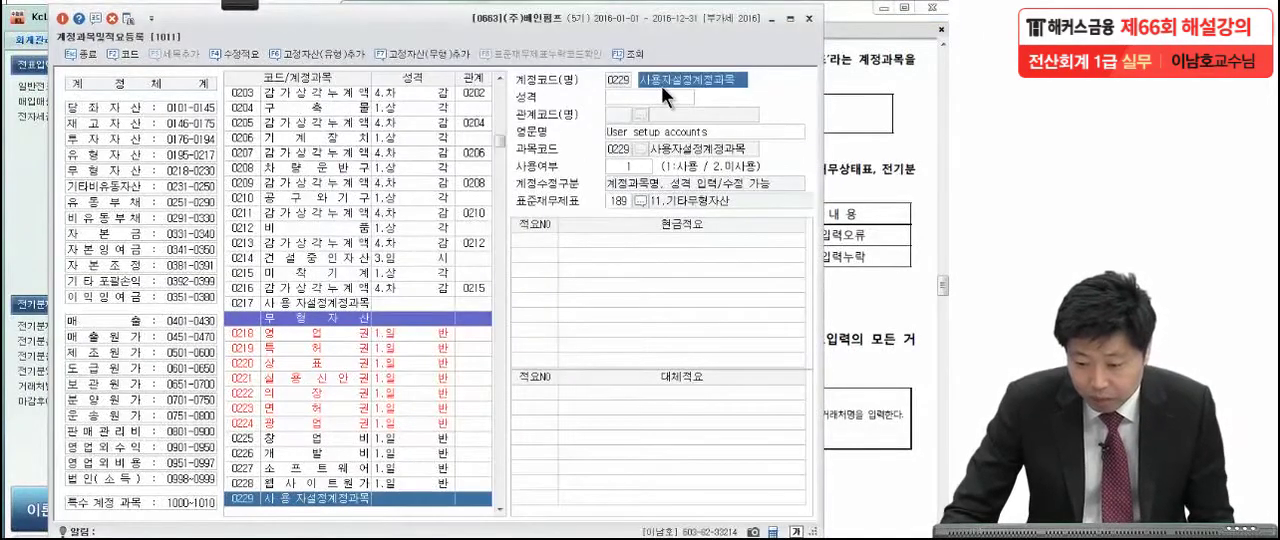
{"action": "type", "text": "프랜차이즈"}
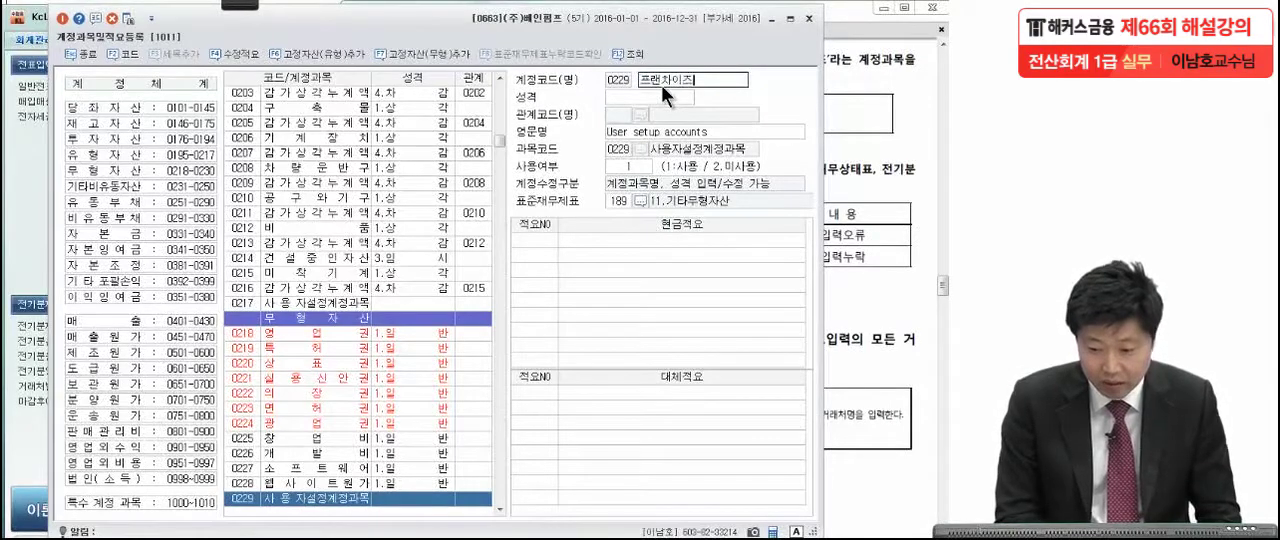
{"action": "key", "text": "Return"}
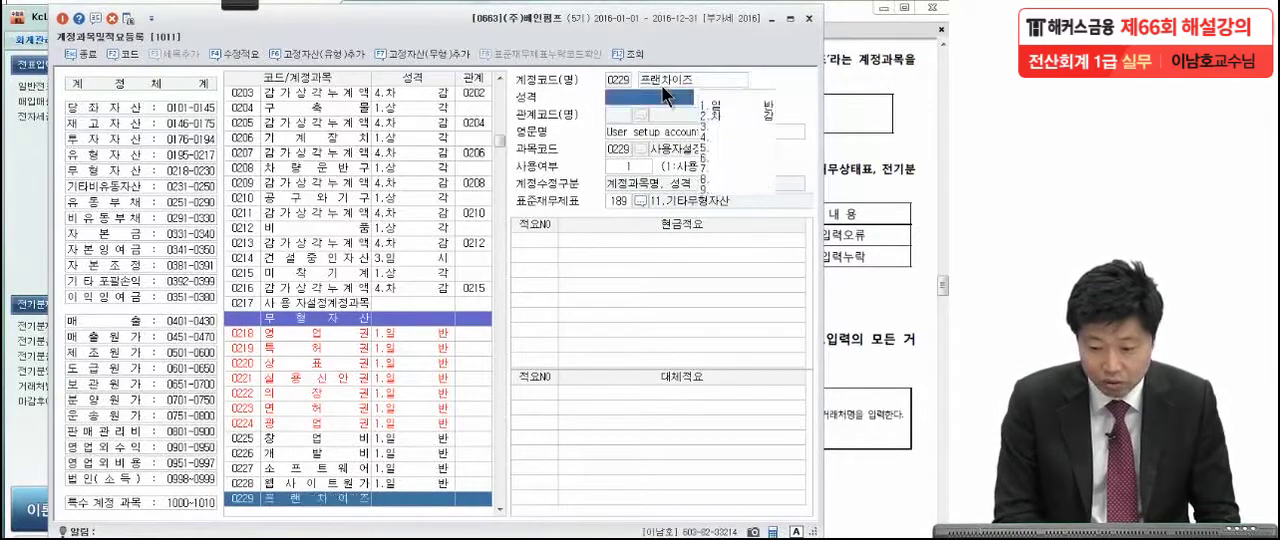
Check the account's nature in the exam PDF and set the 성격 of account 0229 to 1.일반.
{"action": "left_click", "coordinate": [854, 104]}
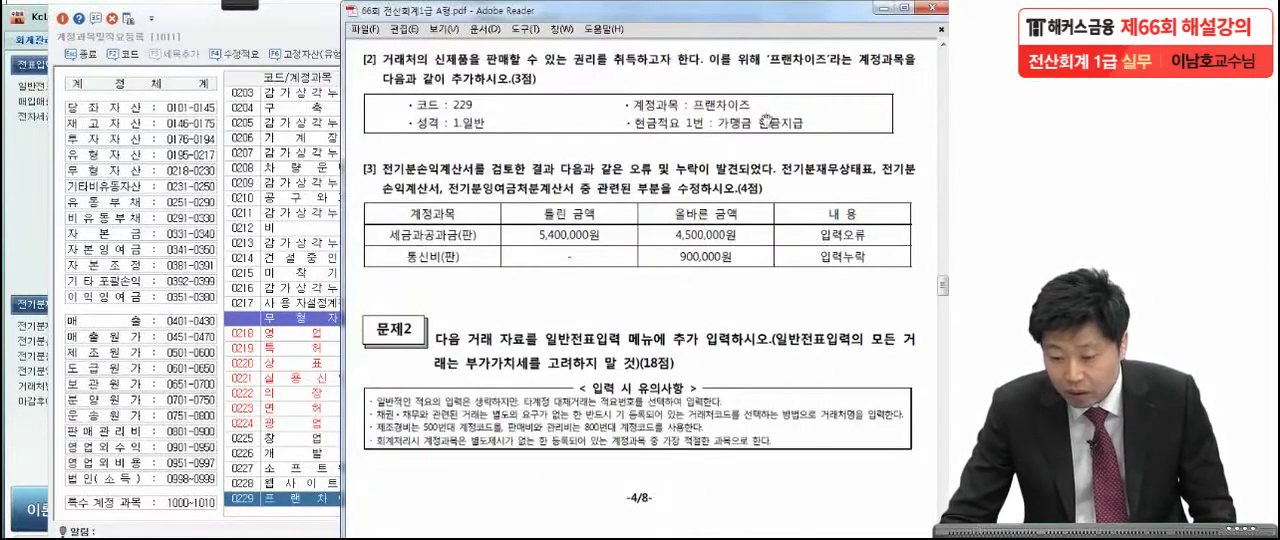
{"action": "left_click", "coordinate": [320, 500]}
{"action": "left_click", "coordinate": [630, 98]}
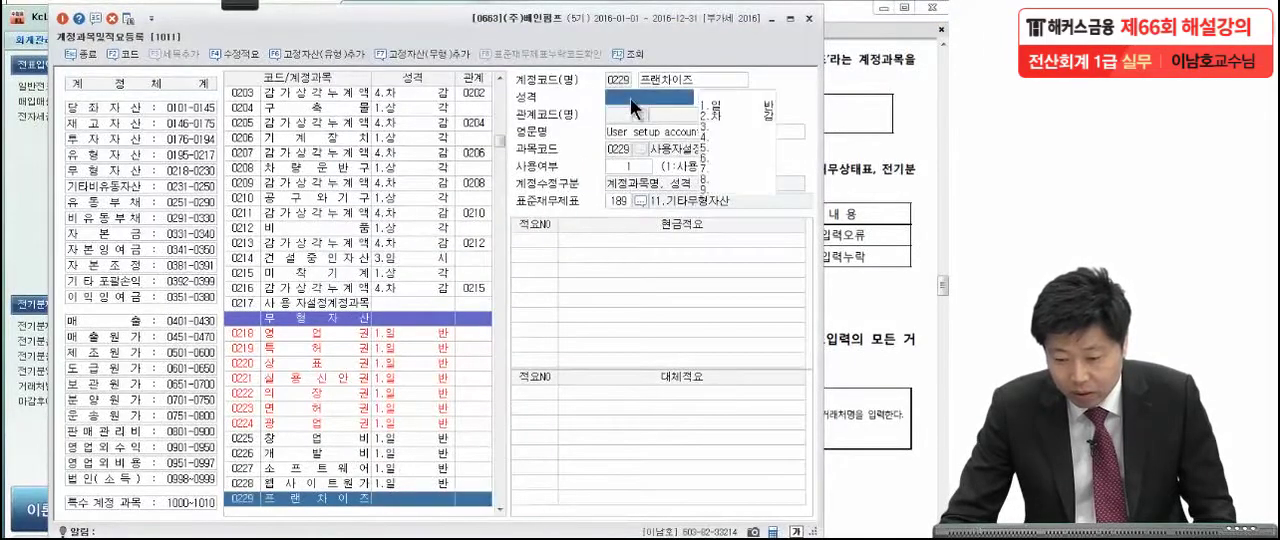
{"action": "left_click", "coordinate": [712, 101]}
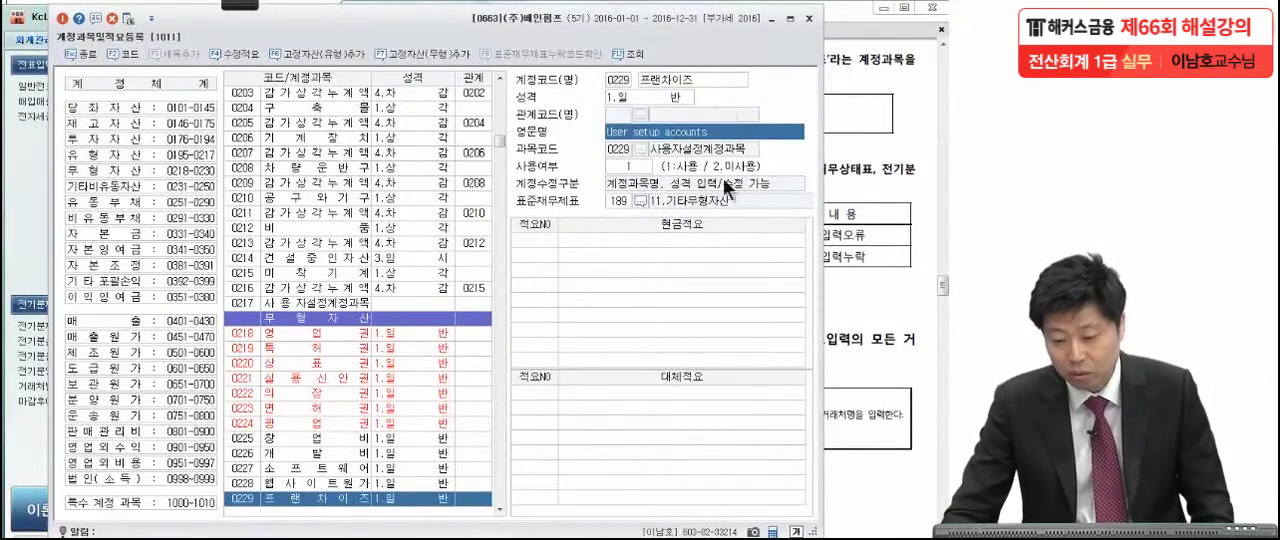
Check the cash description in the exam PDF and add a 현금적요 entry numbered 1 to account 0229.
{"action": "left_click", "coordinate": [690, 242]}
{"action": "left_click", "coordinate": [897, 197]}
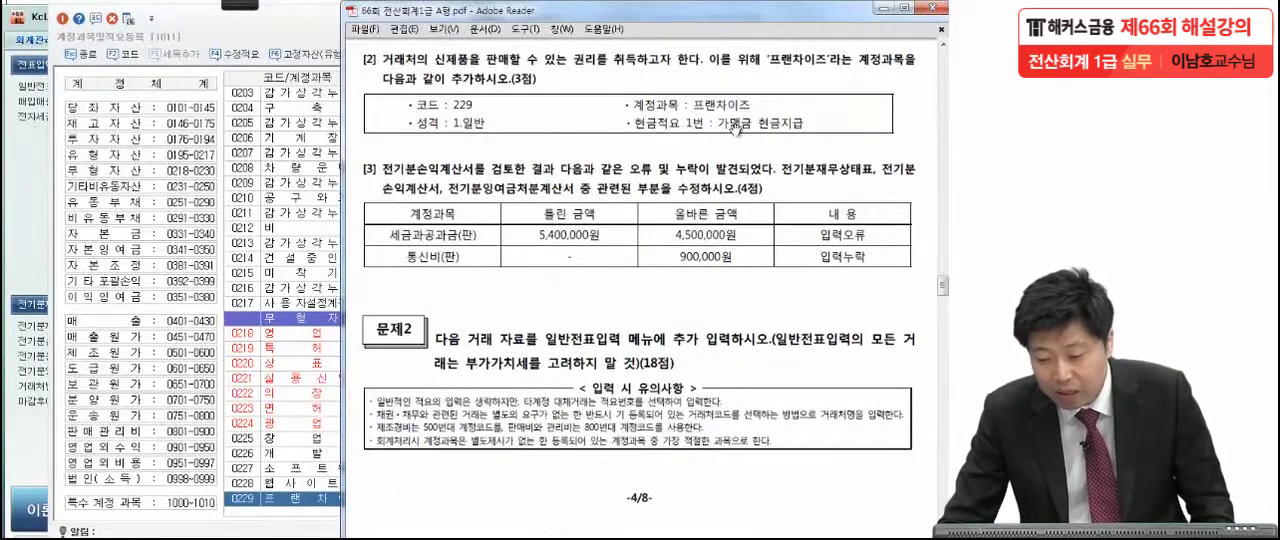
{"action": "left_click", "coordinate": [330, 500]}
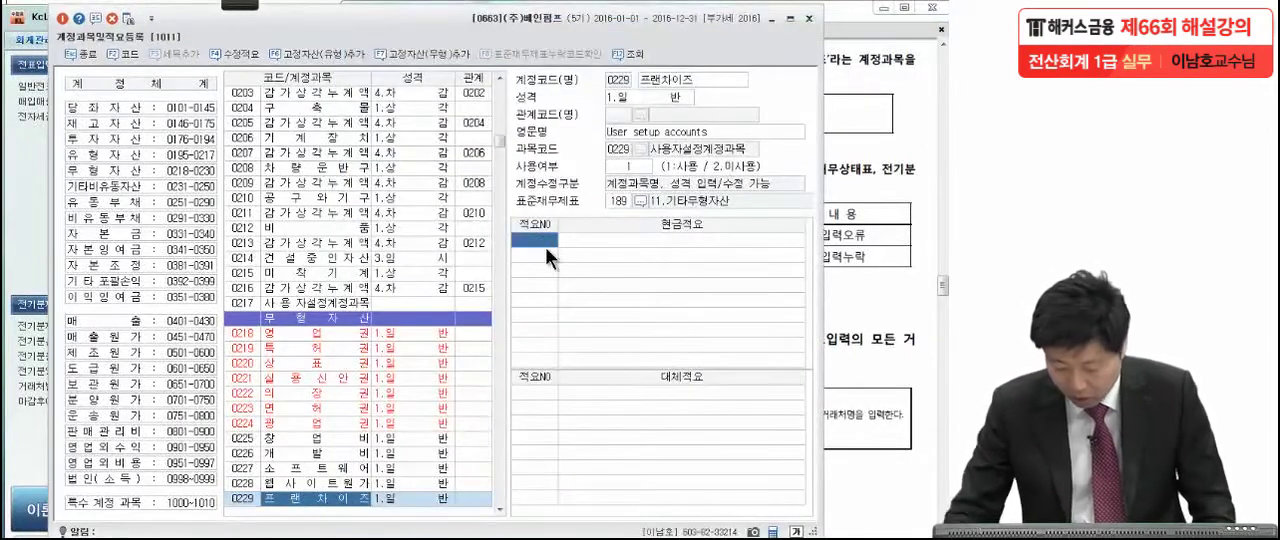
{"action": "type", "text": "1"}
{"action": "key", "text": "Return"}
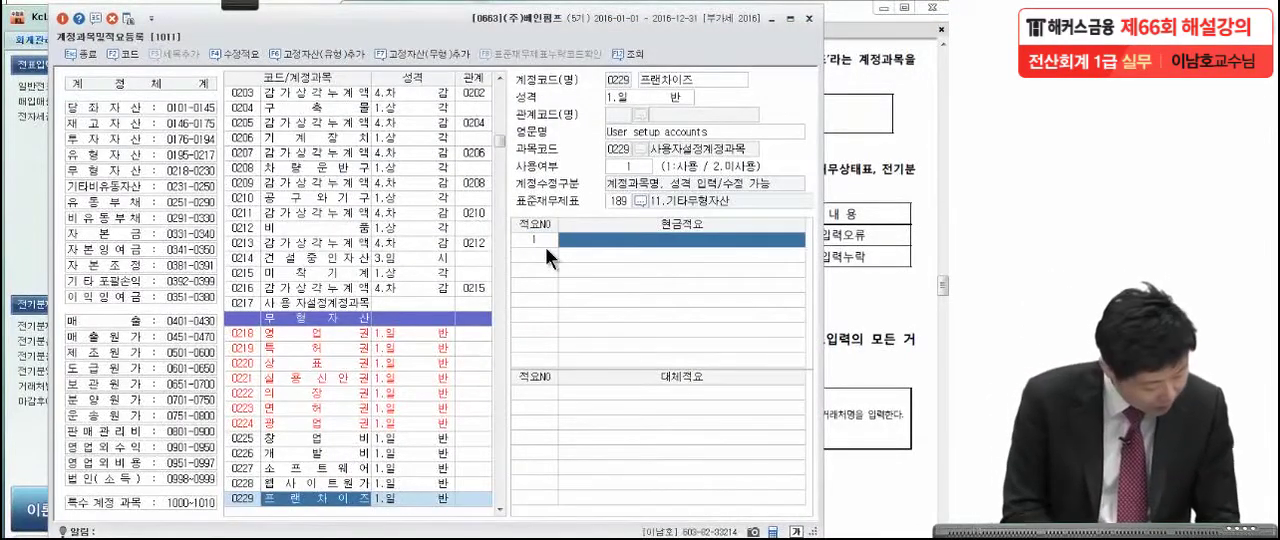
Enter 가맹금 현금지급 as cash description 1 of account 0229 and close account registration.
{"action": "type", "text": "ㄱ"}
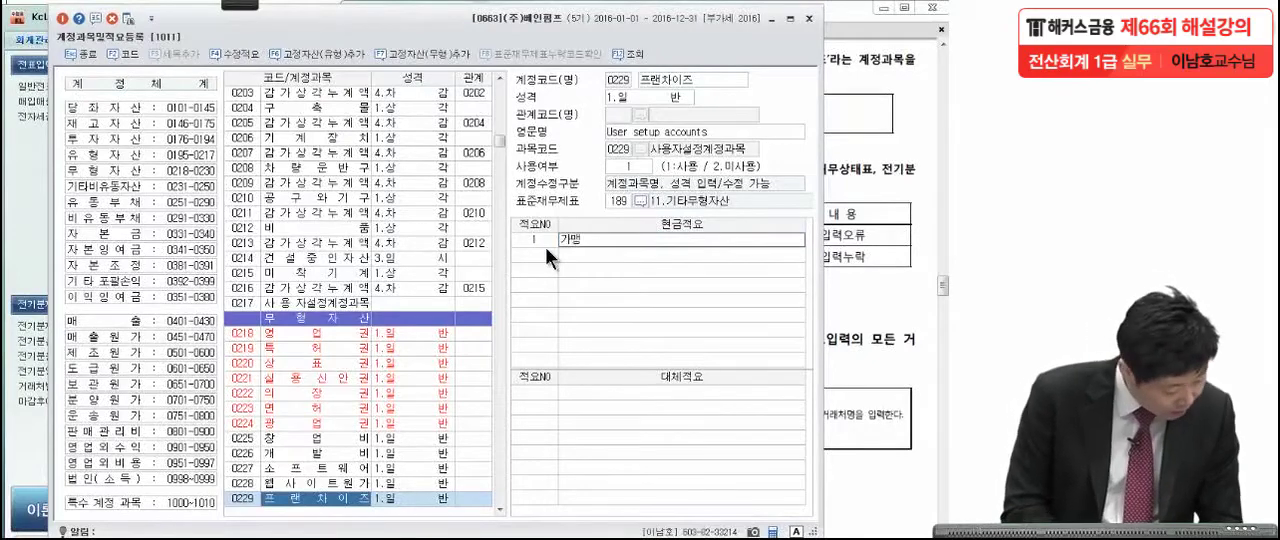
{"action": "left_click", "coordinate": [848, 187]}
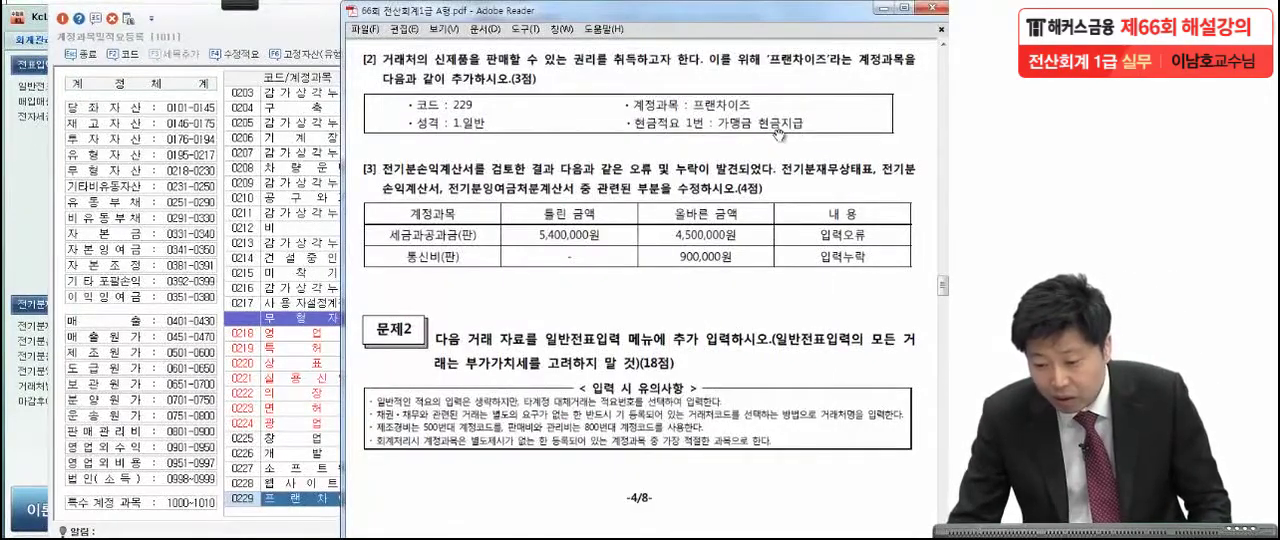
{"action": "left_click", "coordinate": [328, 516]}
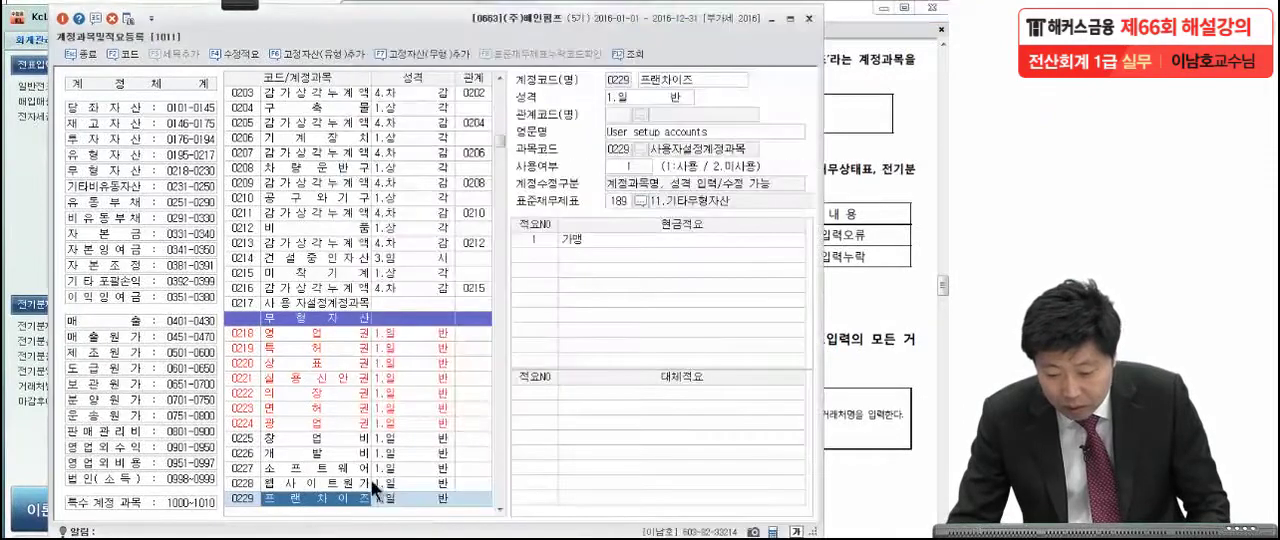
{"action": "left_click", "coordinate": [639, 241]}
{"action": "left_click", "coordinate": [639, 241]}
{"action": "type", "text": "점"}
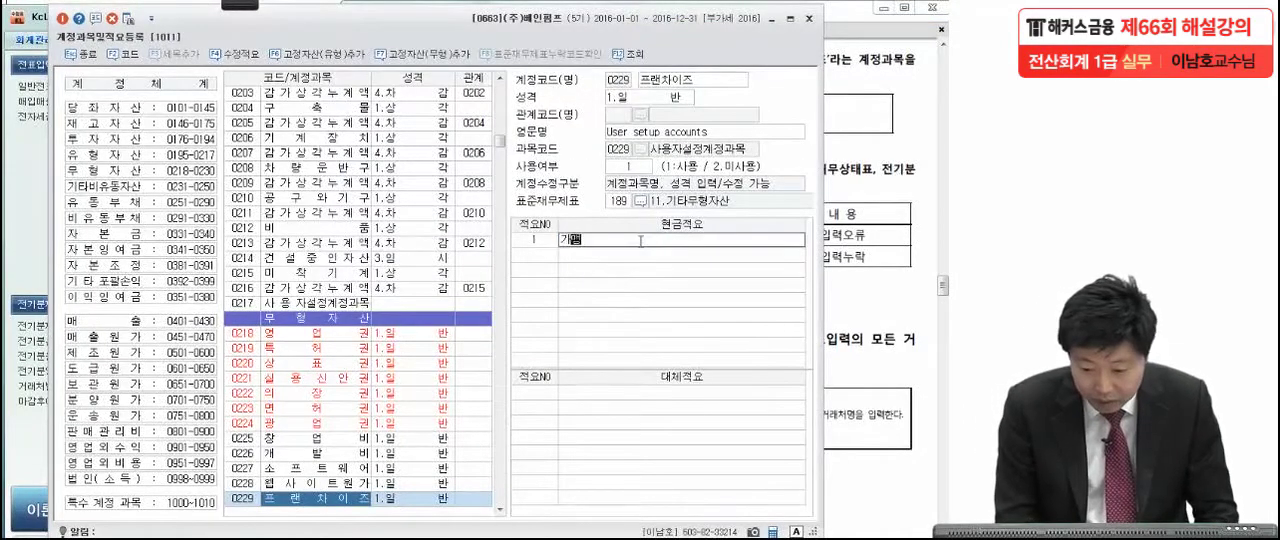
{"action": "type", "text": " 현금"}
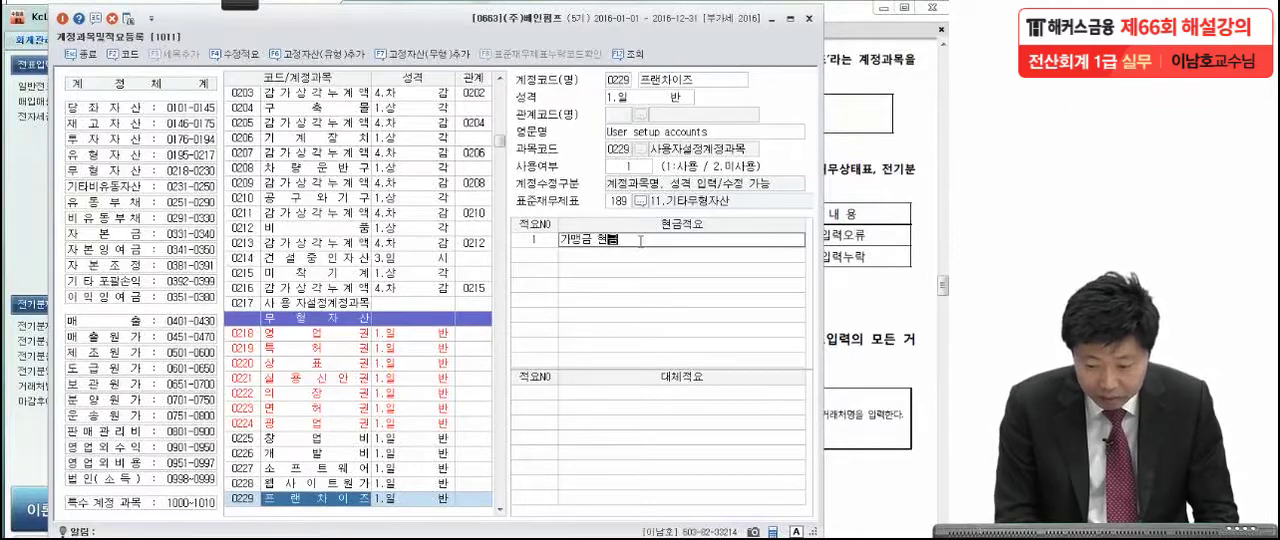
{"action": "type", "text": "지급"}
{"action": "key", "text": "Return"}
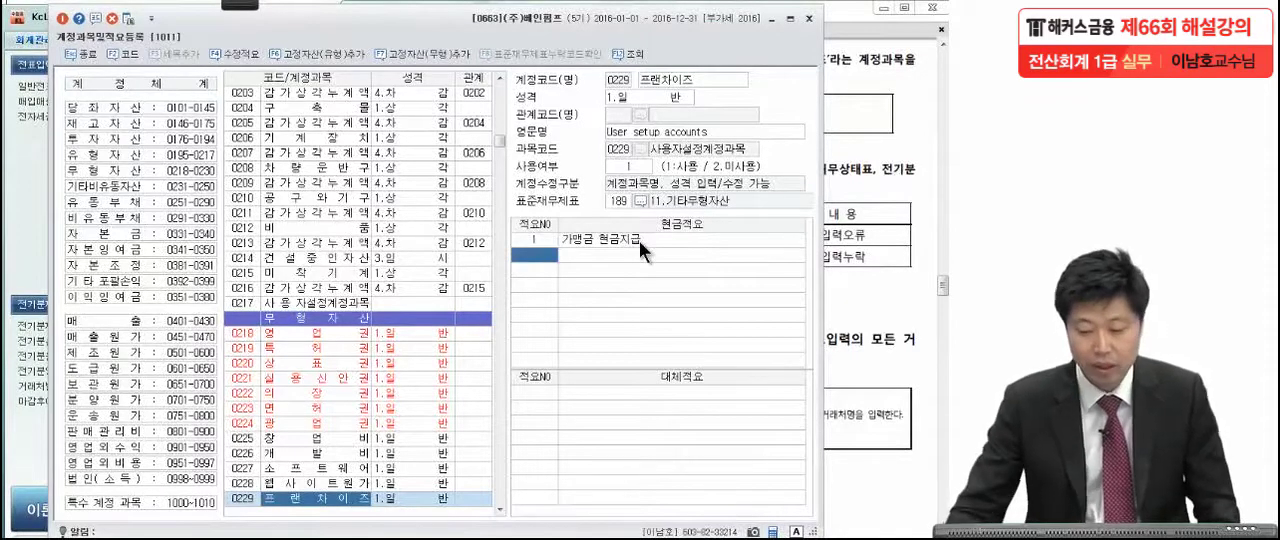
{"action": "left_click", "coordinate": [809, 18]}
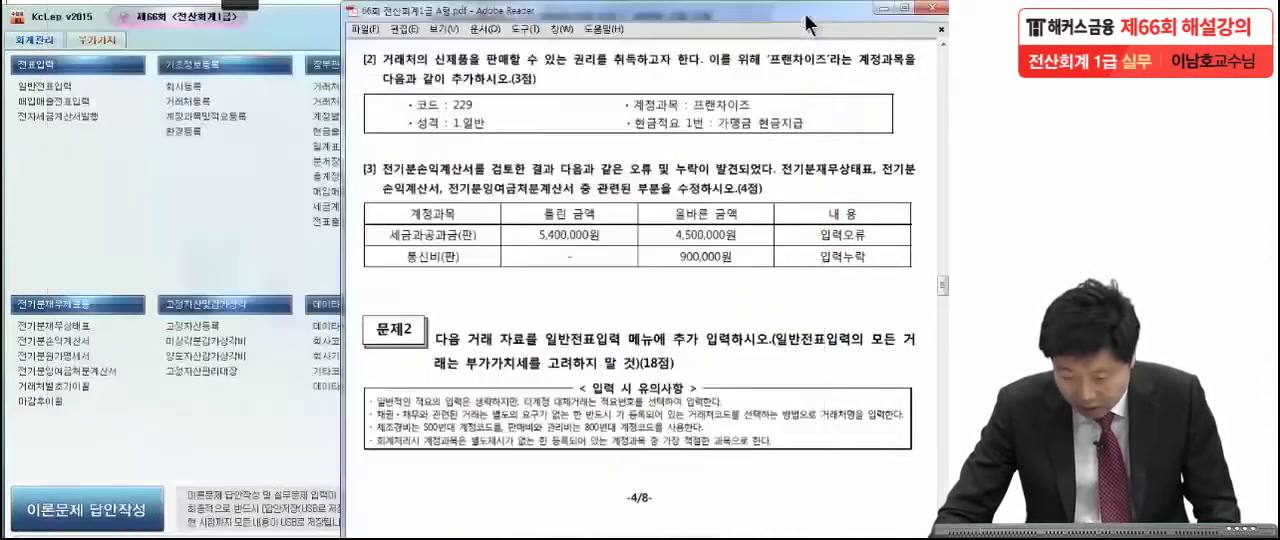
Read problem [3] in the exam PDF, underlining the three statements and both accounts in red, and clear the pen marks.
{"action": "scroll", "coordinate": [690, 409], "scroll_direction": "down", "scroll_amount": 3}
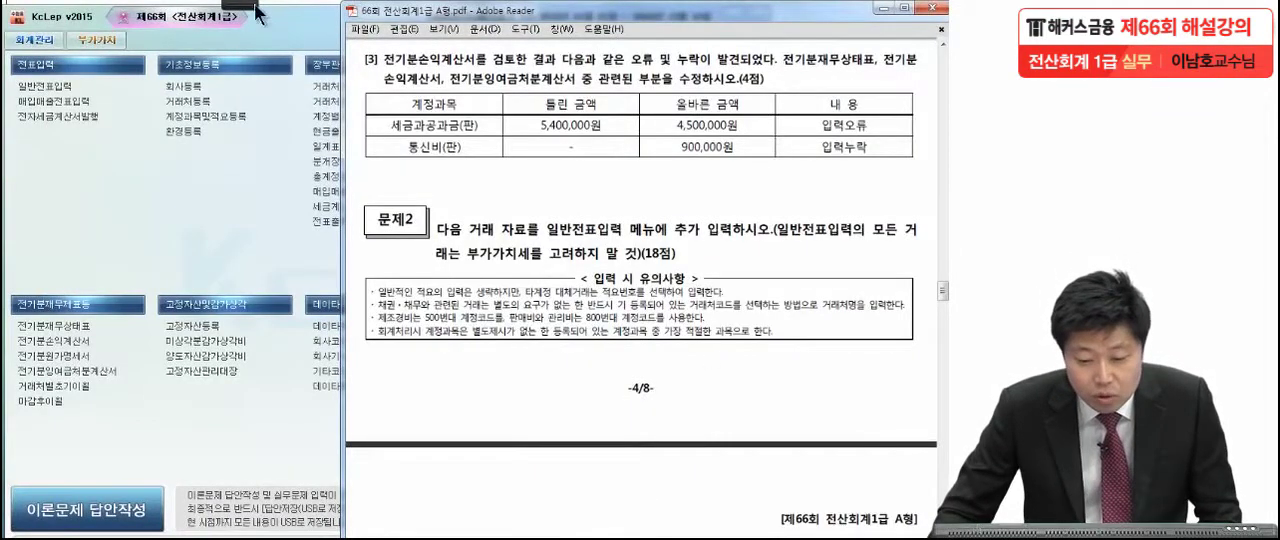
{"action": "mouse_move", "coordinate": [241, 8]}
{"action": "left_click", "coordinate": [25, 18]}
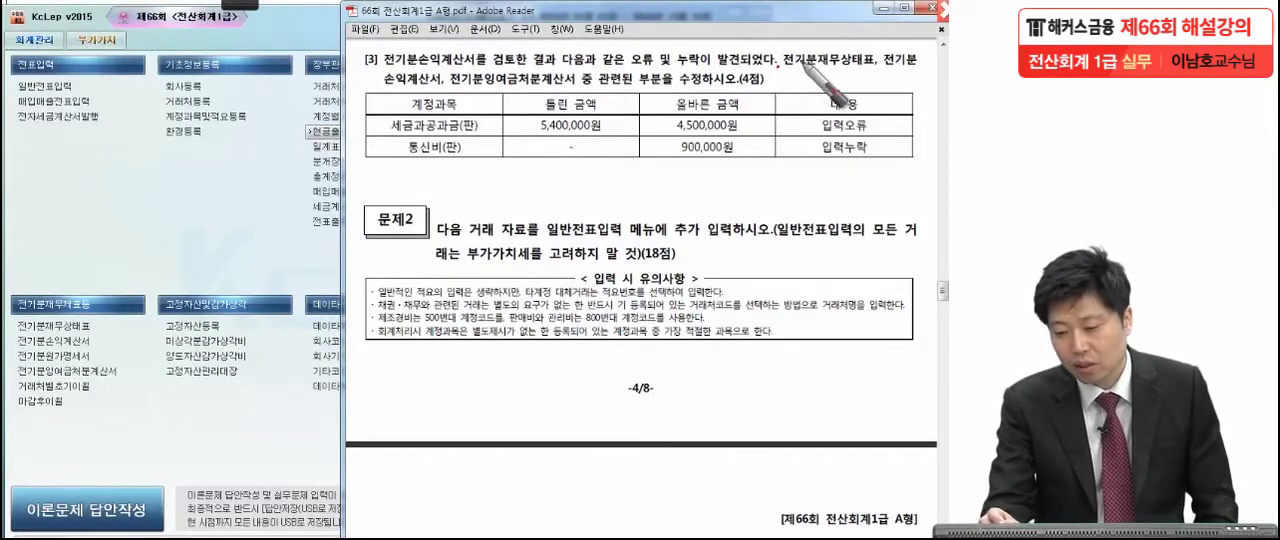
{"action": "left_click_drag", "start_coordinate": [785, 69], "coordinate": [932, 72]}
{"action": "left_click_drag", "start_coordinate": [357, 88], "coordinate": [556, 90]}
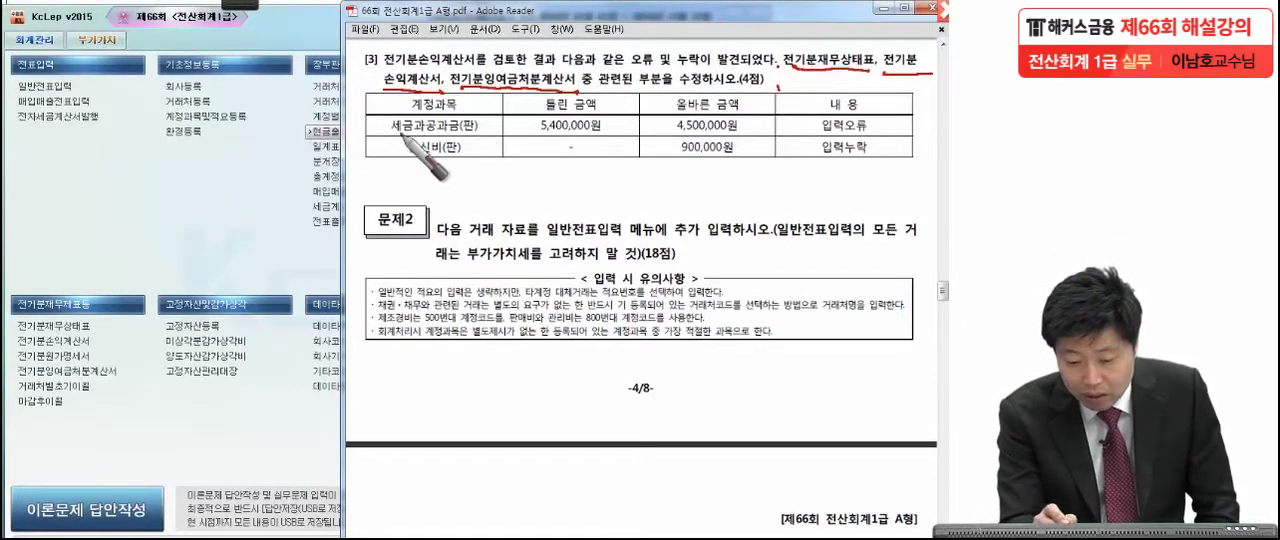
{"action": "left_click_drag", "start_coordinate": [370, 136], "coordinate": [462, 134]}
{"action": "left_click_drag", "start_coordinate": [394, 157], "coordinate": [440, 158]}
{"action": "left_click_drag", "start_coordinate": [880, 124], "coordinate": [884, 170]}
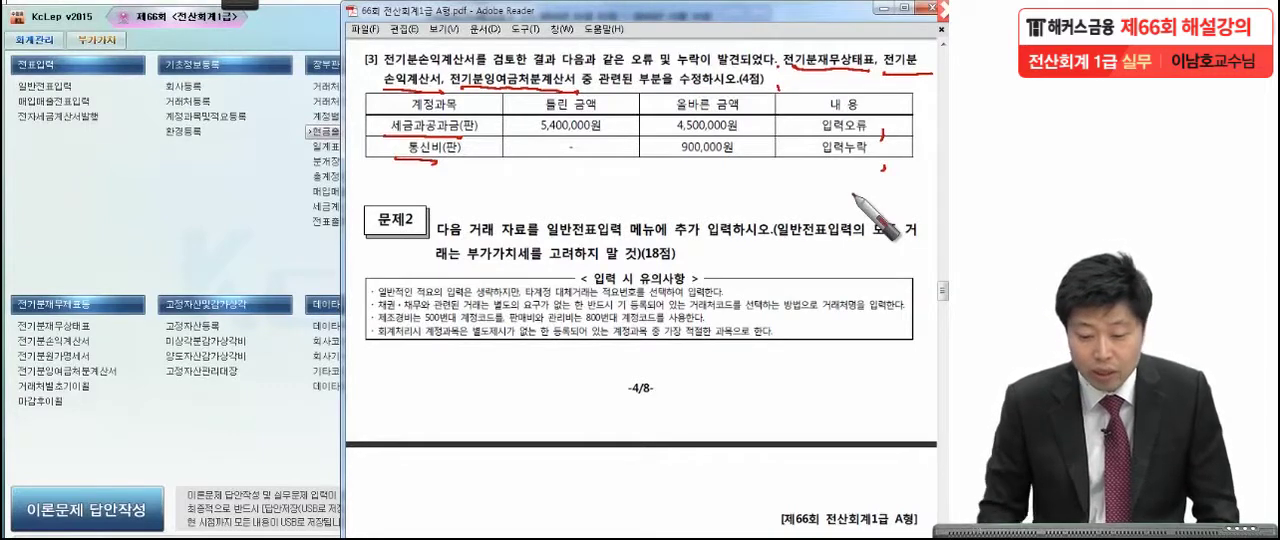
{"action": "key", "text": "Escape"}
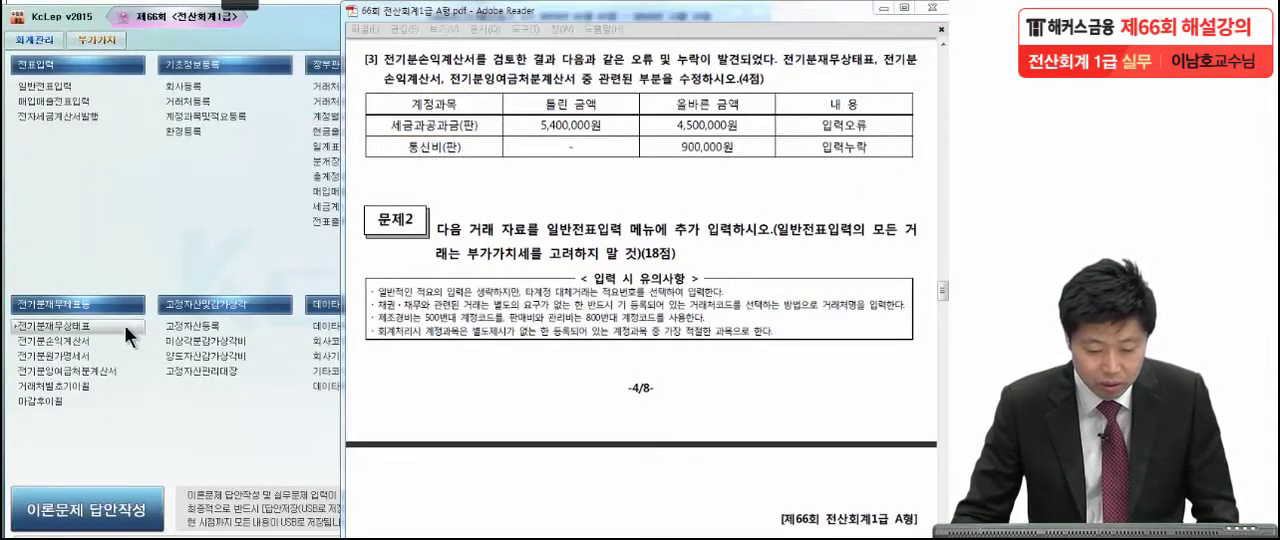
Open the prior-period income statement (전기분손익계산서) and set 0817 세금과공과 to 4,500,000.
{"action": "left_click", "coordinate": [81, 341]}
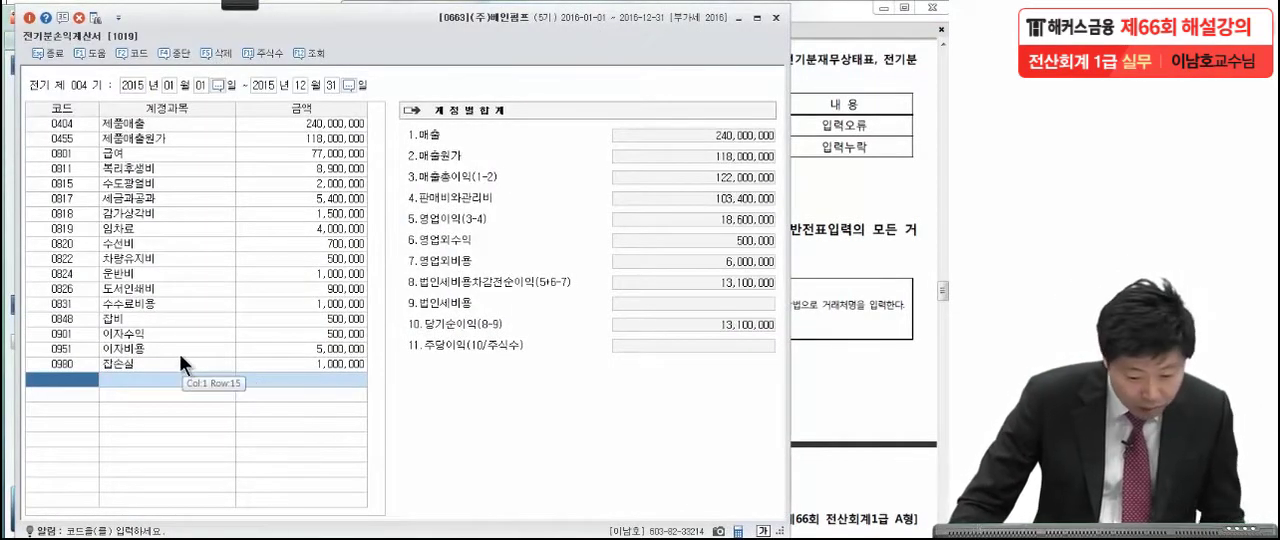
{"action": "left_click", "coordinate": [142, 199]}
{"action": "left_click", "coordinate": [326, 199]}
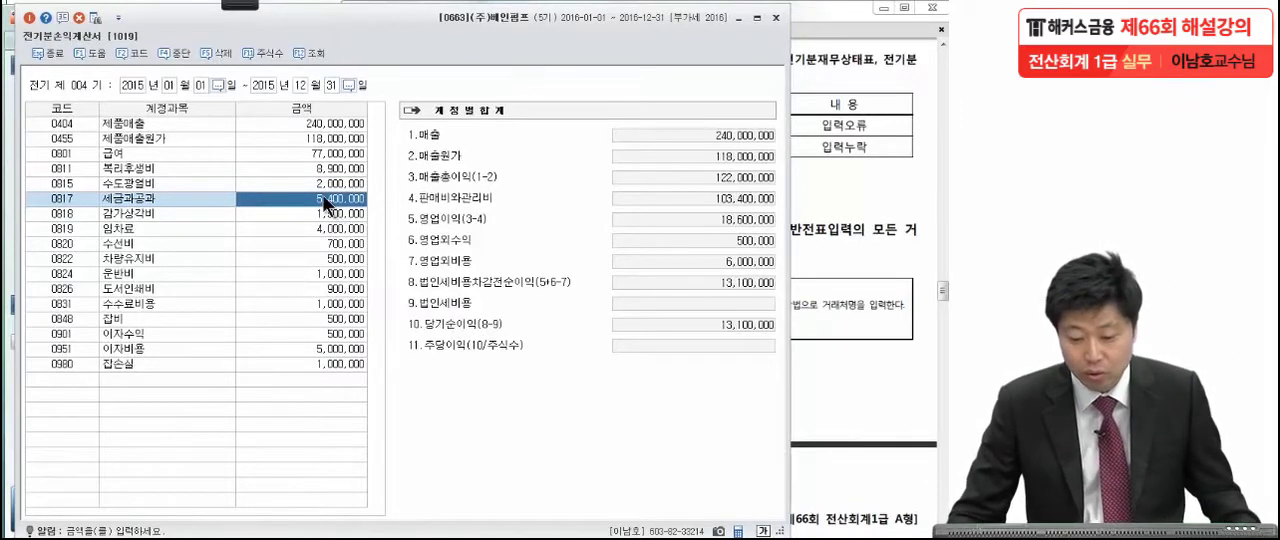
{"action": "type", "text": "4,500,"}
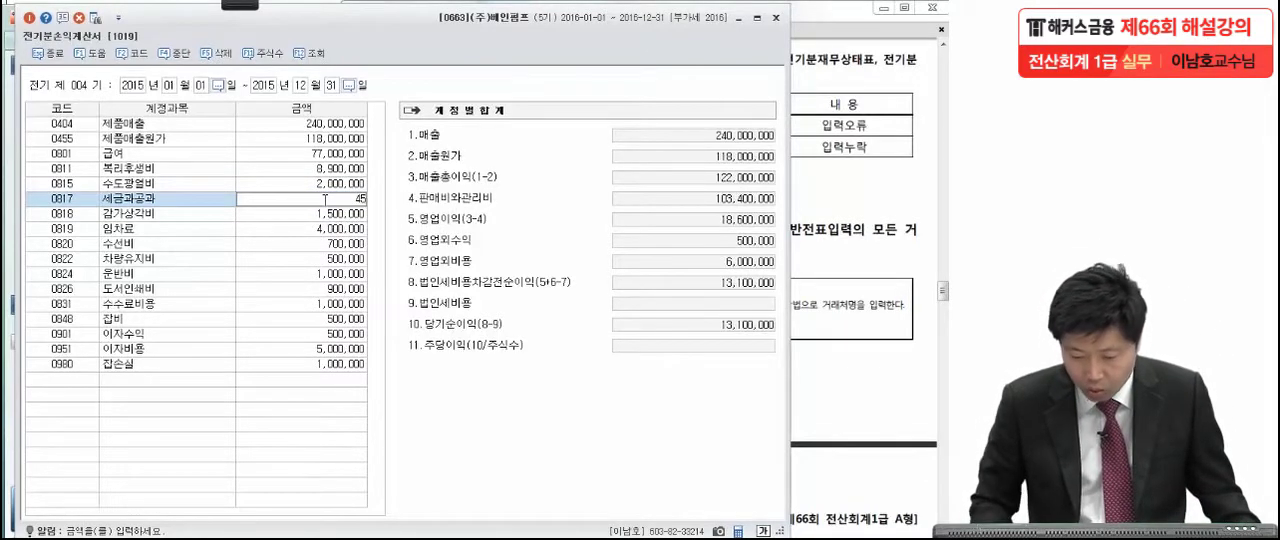
{"action": "type", "text": "000"}
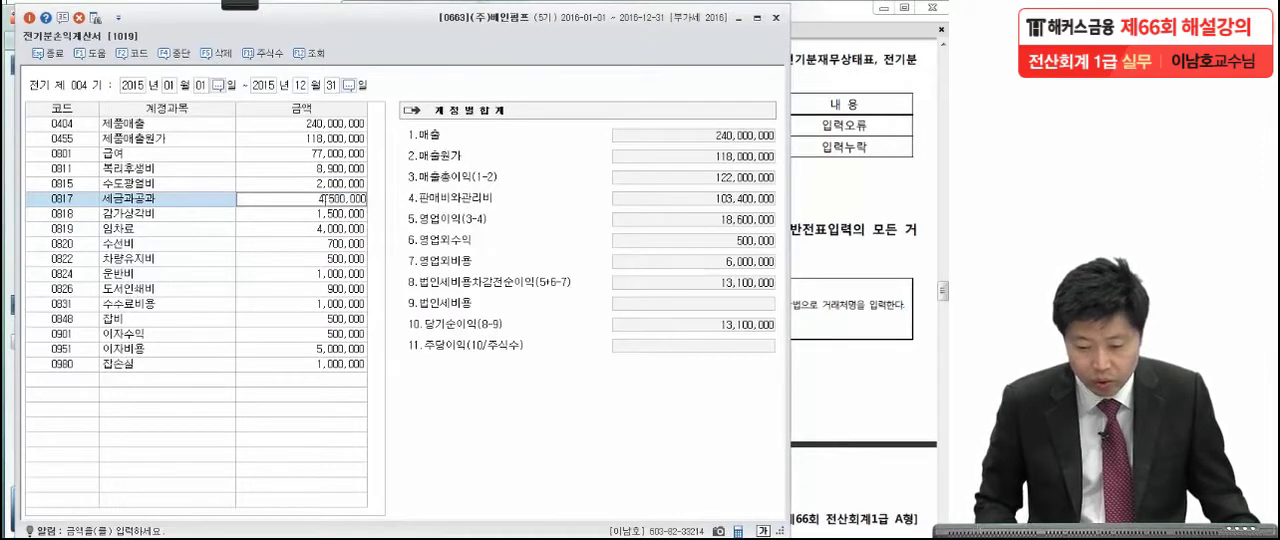
{"action": "key", "text": "Return"}
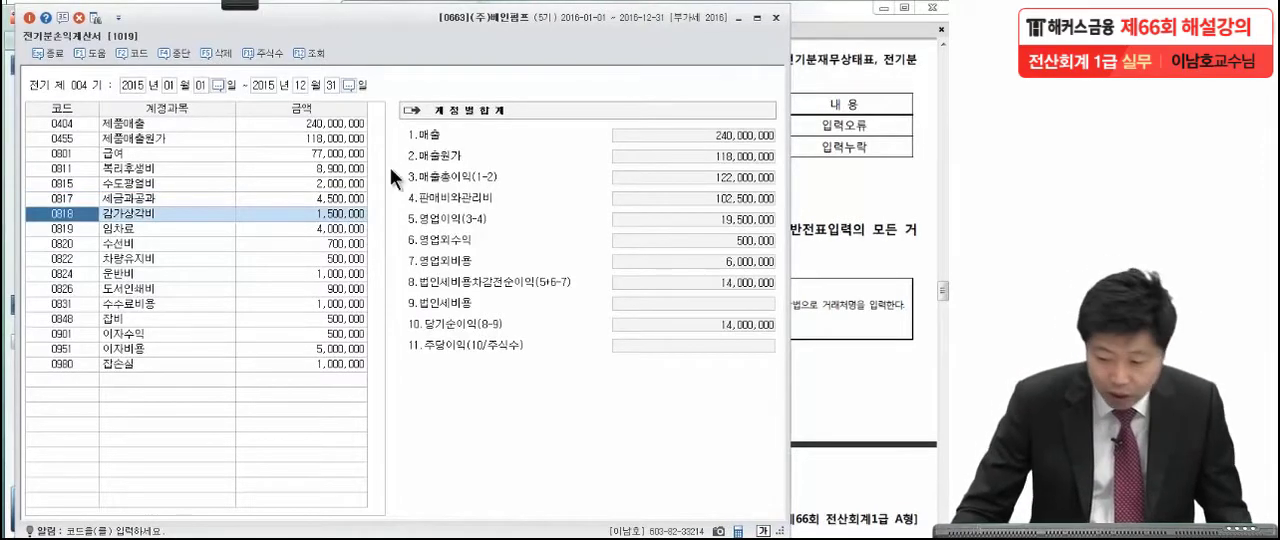
Check the omitted expense in the exam PDF and add account 0814 통신비 with 900,000 to the prior-period income statement.
{"action": "left_click", "coordinate": [834, 180]}
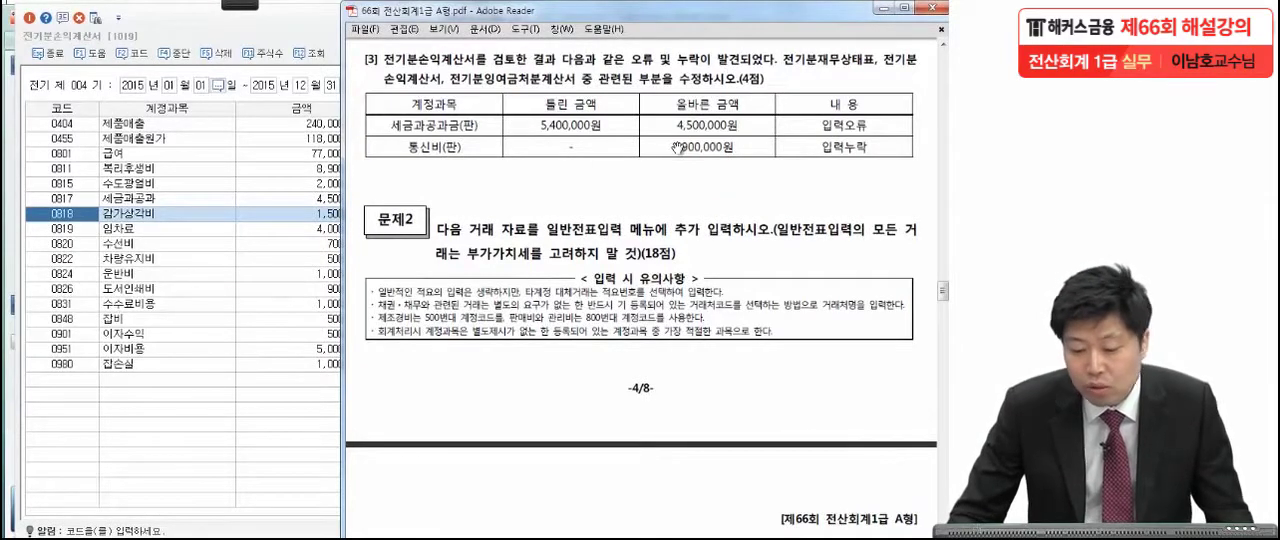
{"action": "left_click", "coordinate": [62, 383]}
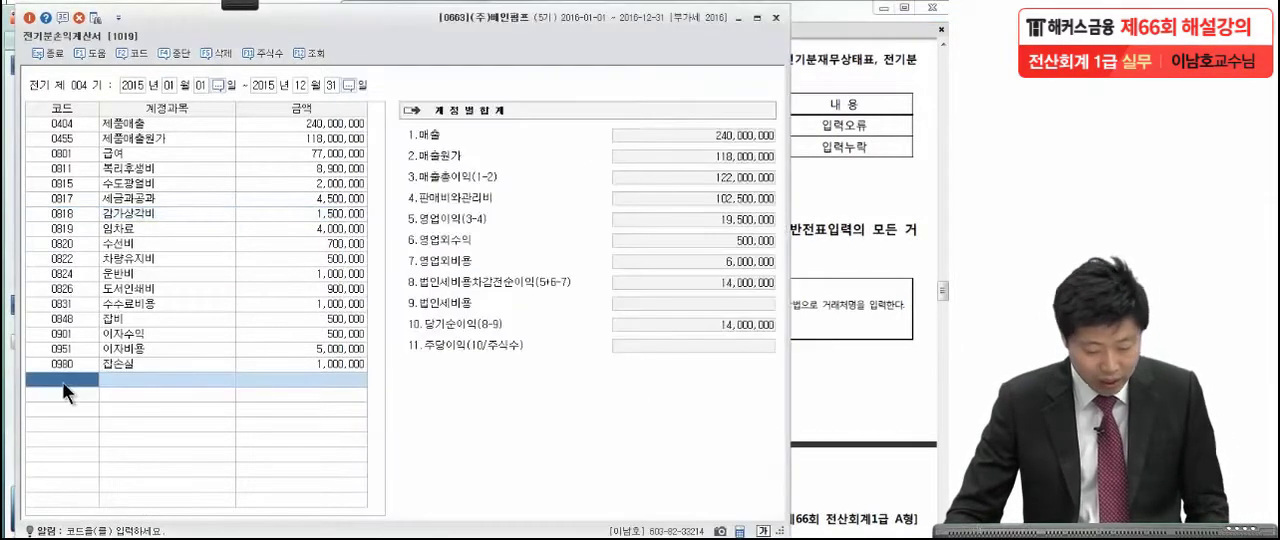
{"action": "key", "text": "F2"}
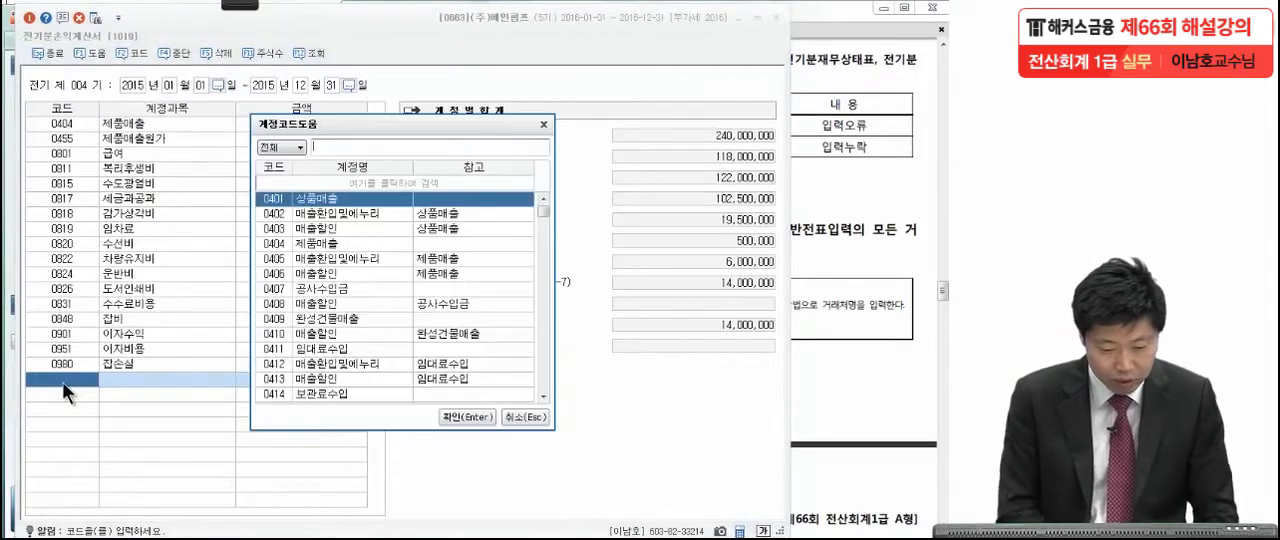
{"action": "type", "text": "통신비"}
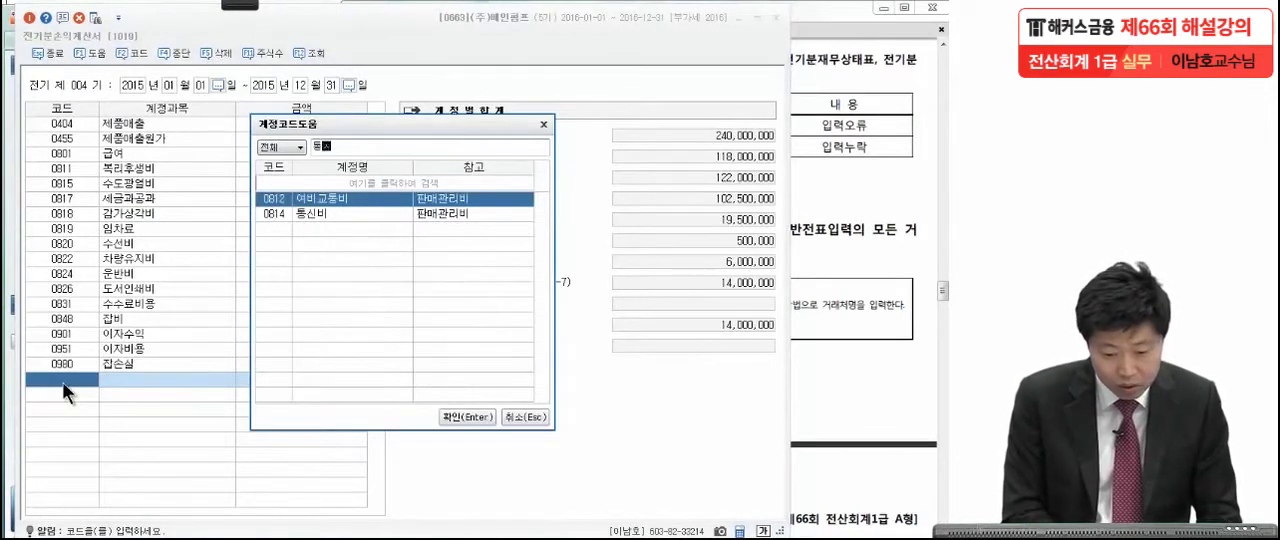
{"action": "key", "text": "Return"}
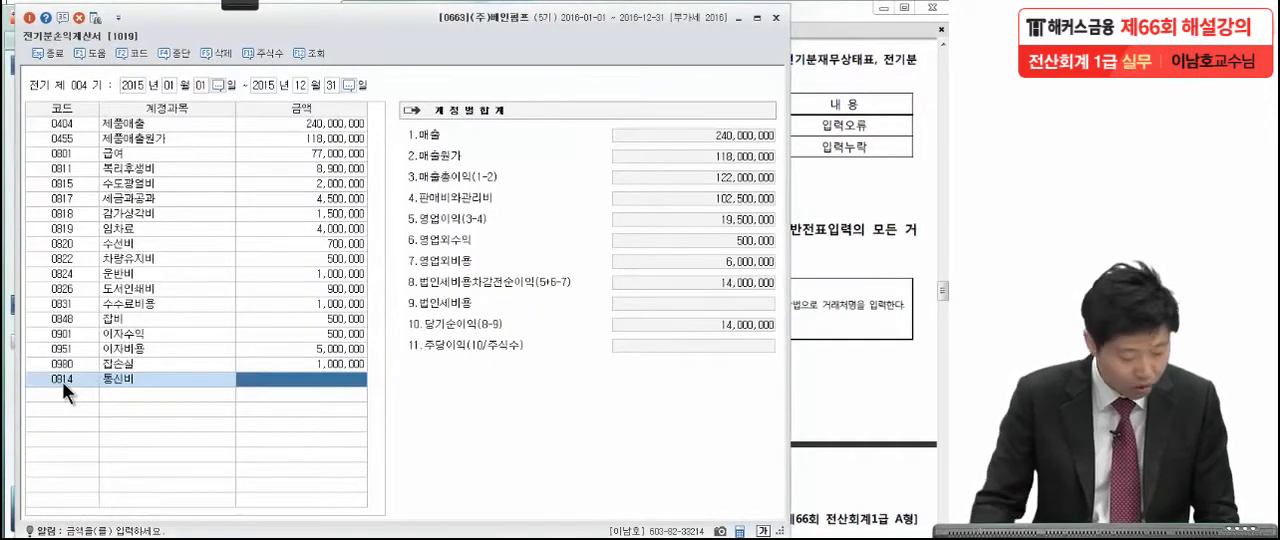
{"action": "type", "text": "500,000"}
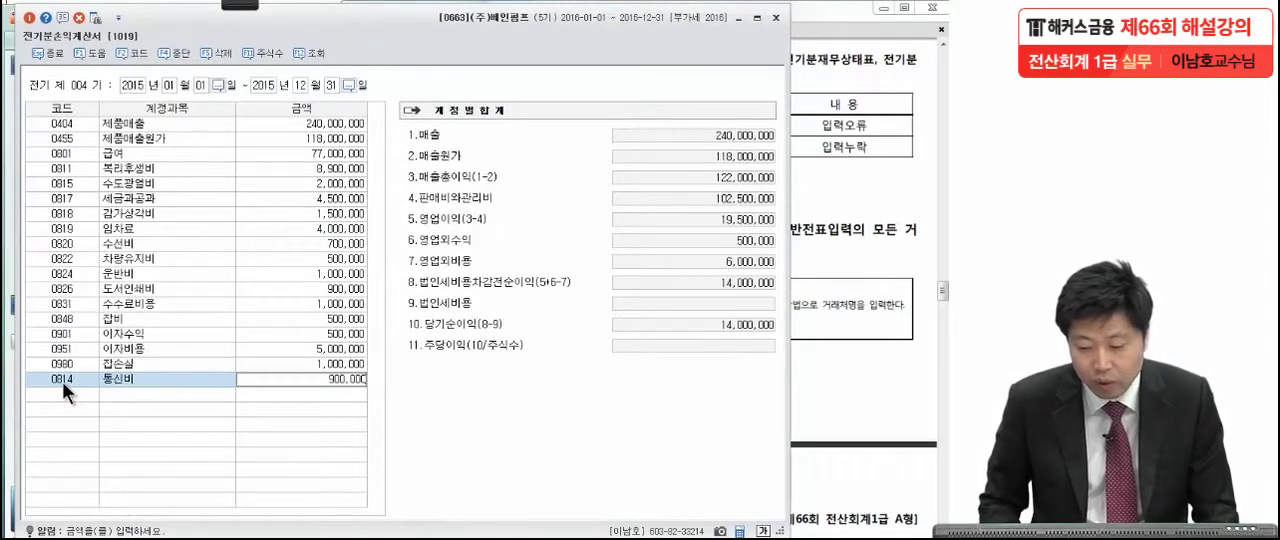
{"action": "key", "text": "Return"}
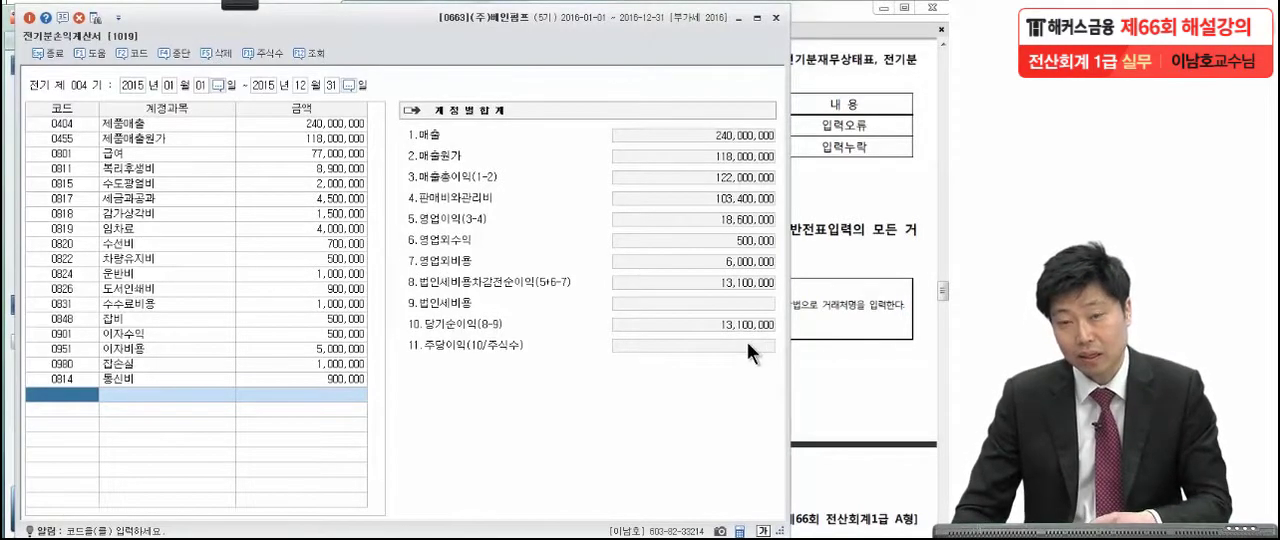
Open the prior-period retained earnings statement (전기분잉여금처분계산서) and compare its 당기순이익 with the prior-period income statement.
{"action": "left_click", "coordinate": [905, 297]}
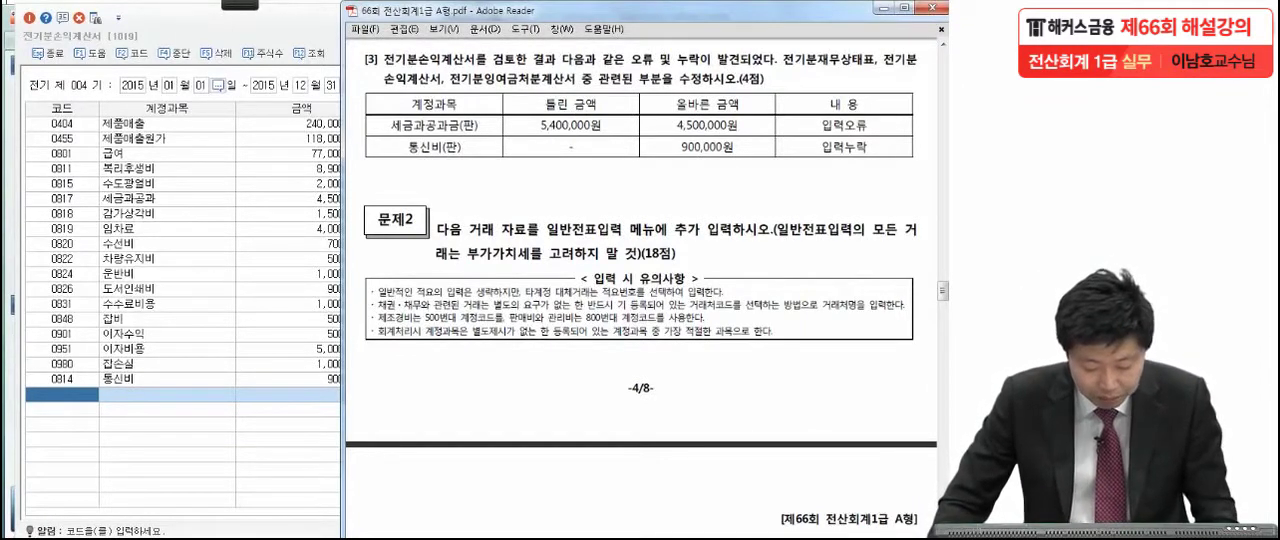
{"action": "key", "text": "Escape"}
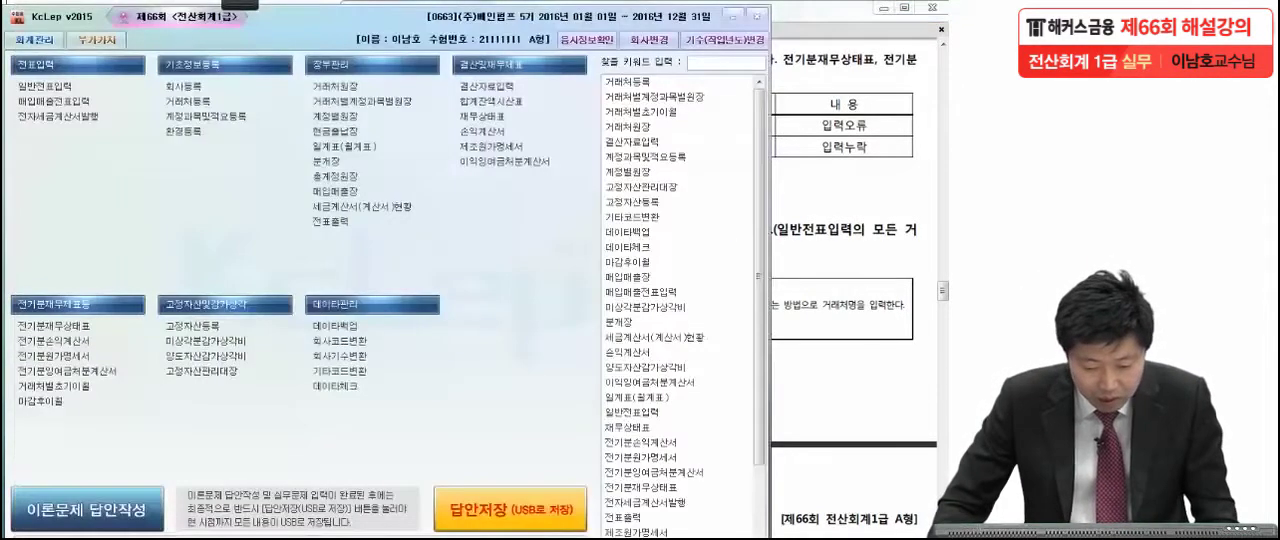
{"action": "left_click", "coordinate": [104, 367]}
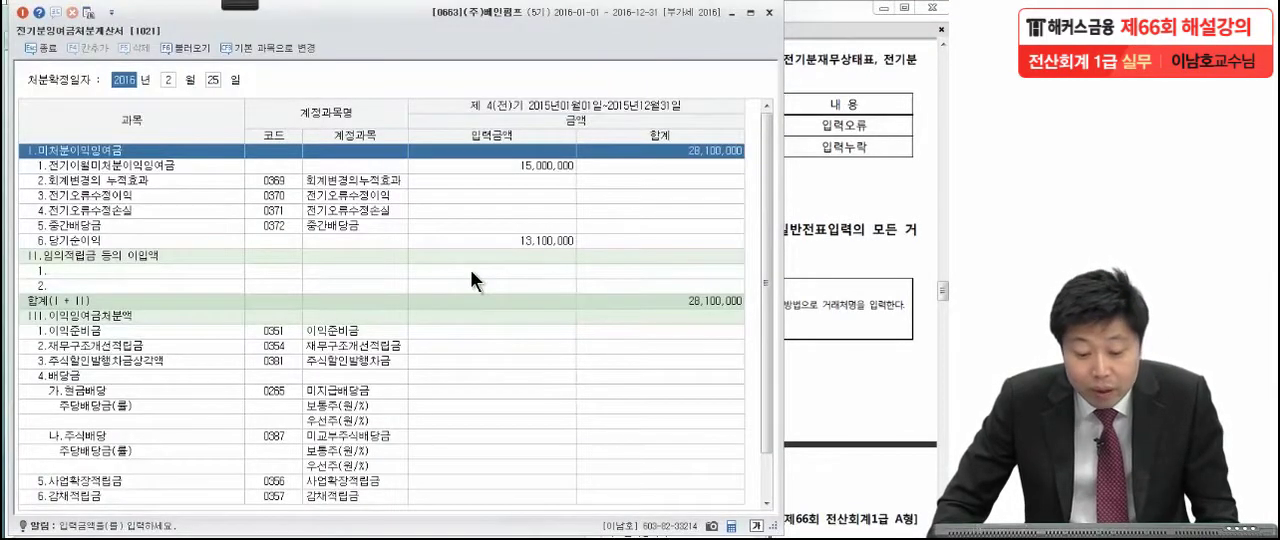
{"action": "left_click", "coordinate": [465, 244]}
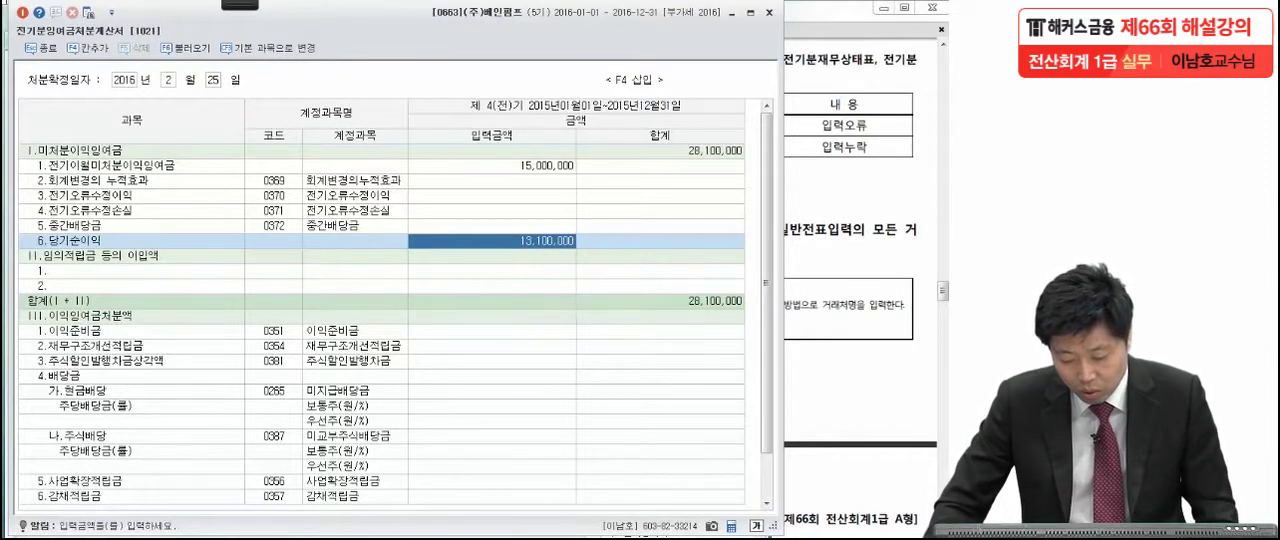
{"action": "left_click", "coordinate": [612, 538]}
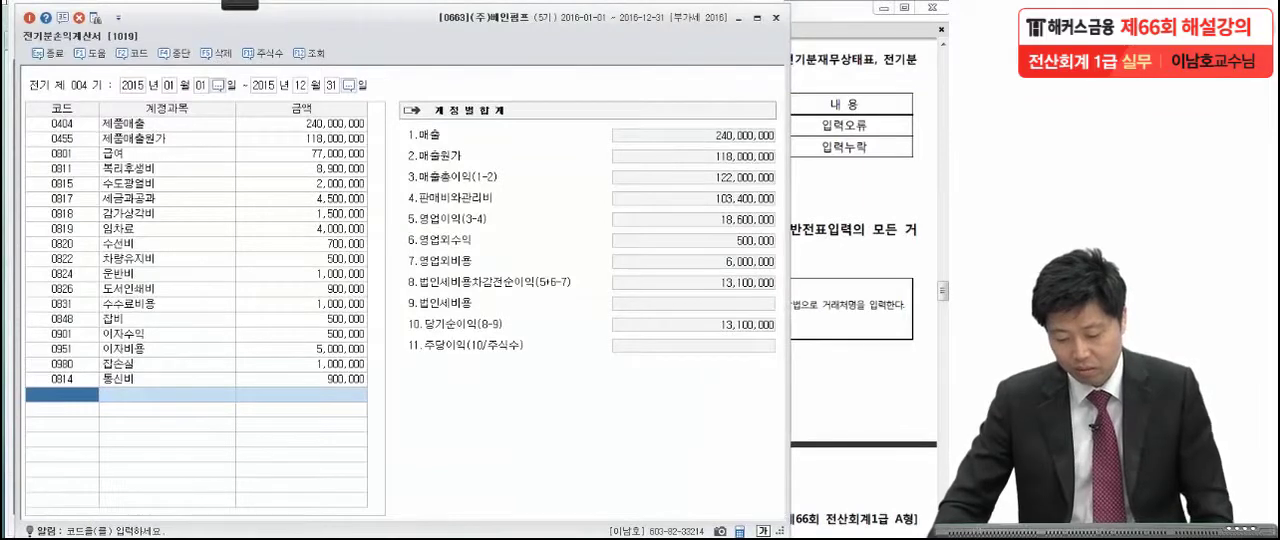
Close the prior-period income and retained earnings statements, open the prior-period balance sheet (전기분재무상태표), and check the 0375 이월이익잉여금 amount.
{"action": "key", "text": "Escape"}
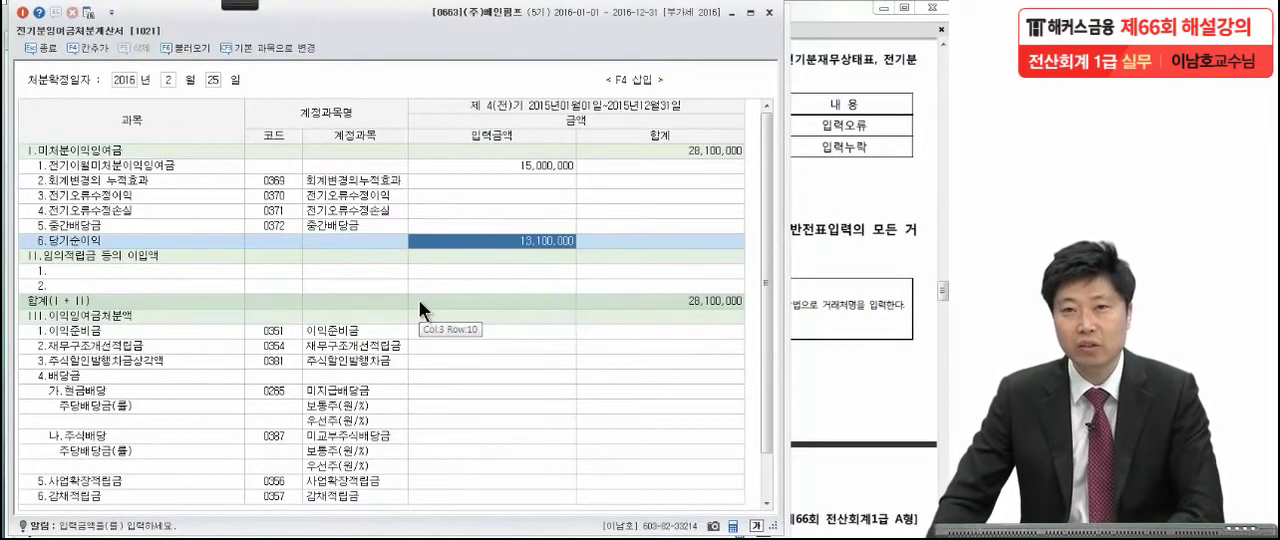
{"action": "left_click", "coordinate": [453, 272]}
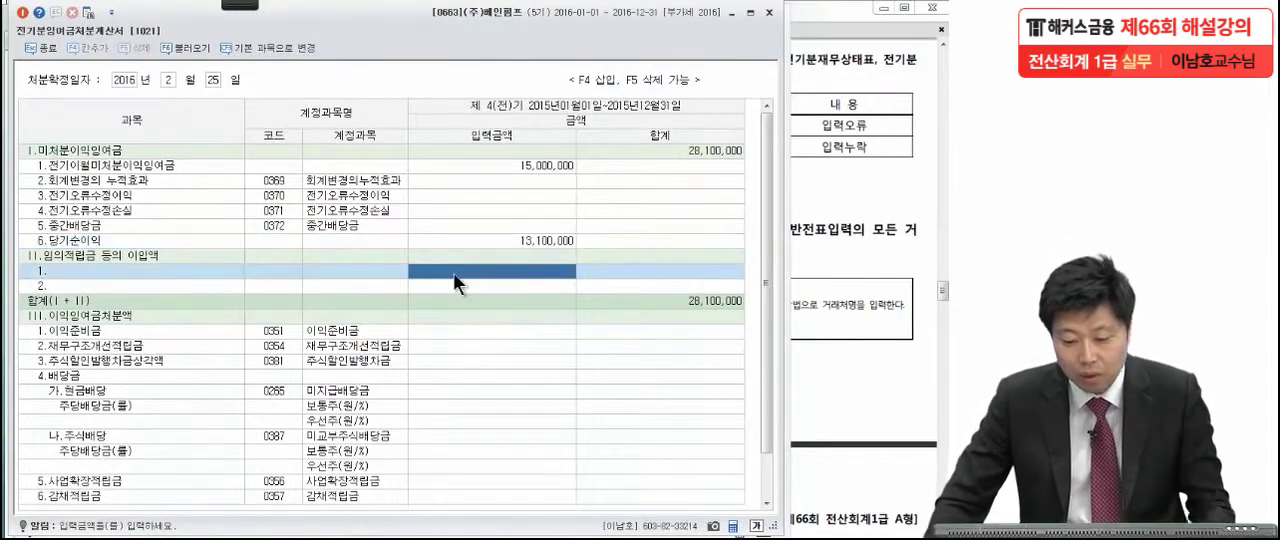
{"action": "key", "text": "Escape"}
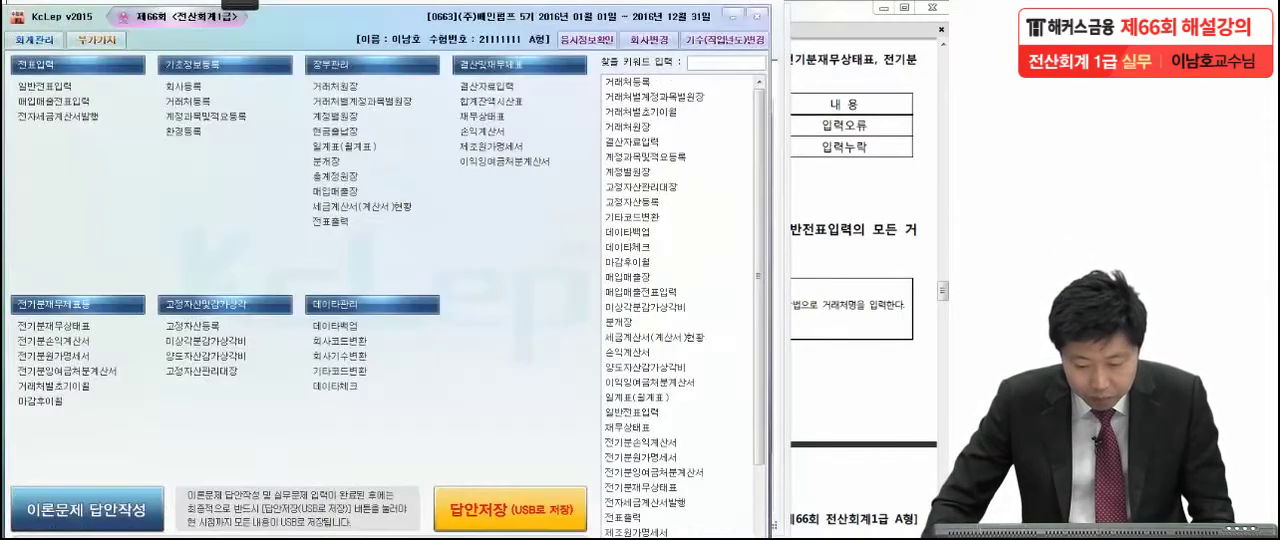
{"action": "left_click", "coordinate": [85, 330]}
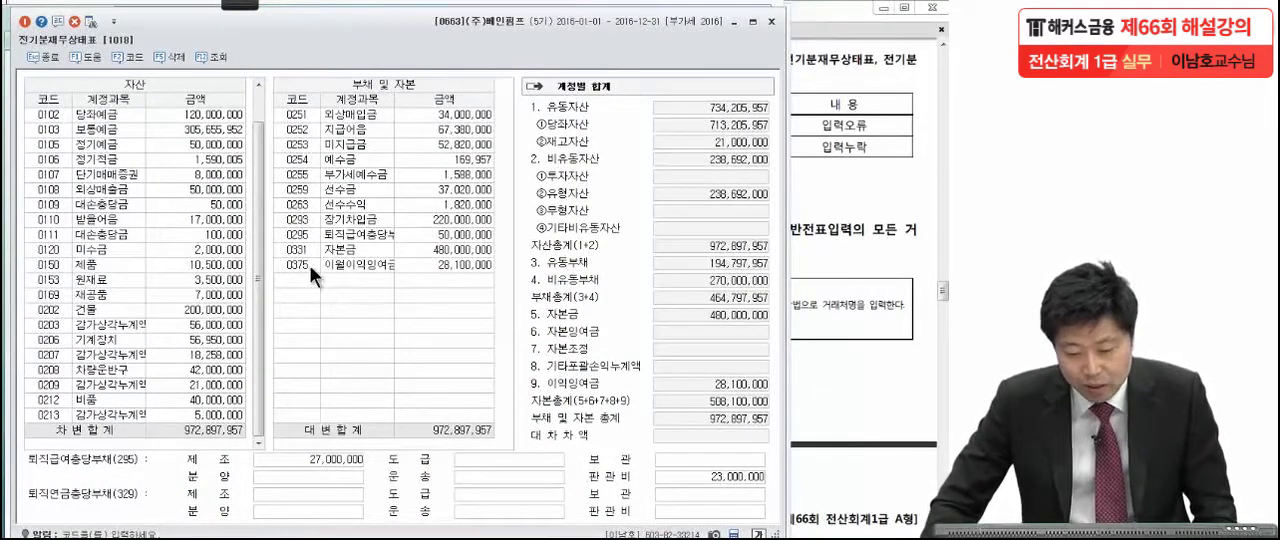
{"action": "left_click", "coordinate": [341, 266]}
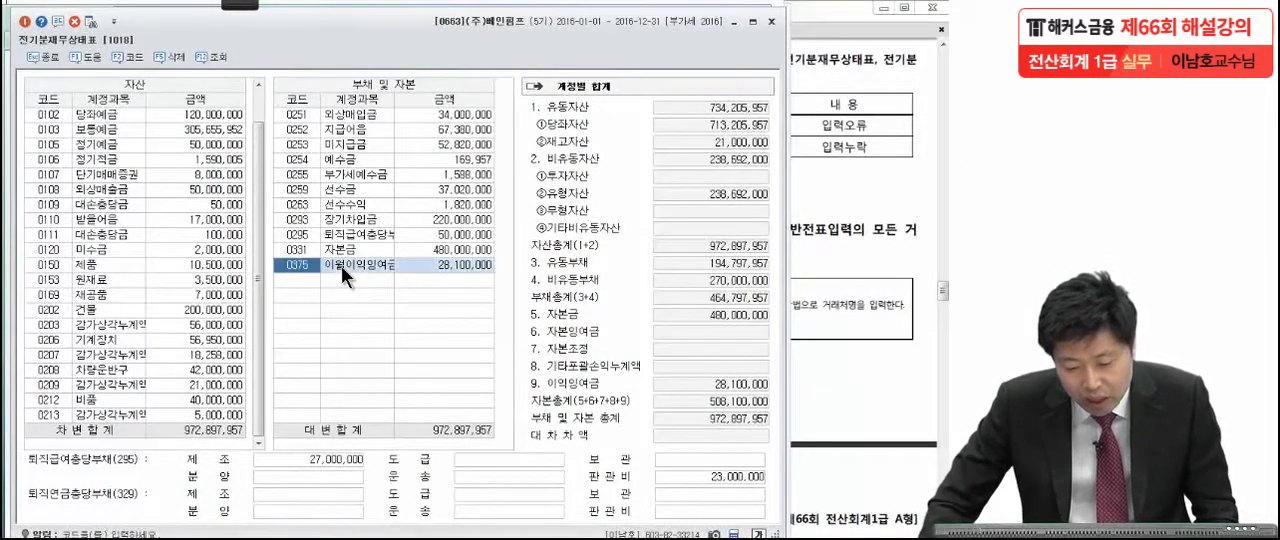
{"action": "left_click", "coordinate": [457, 263]}
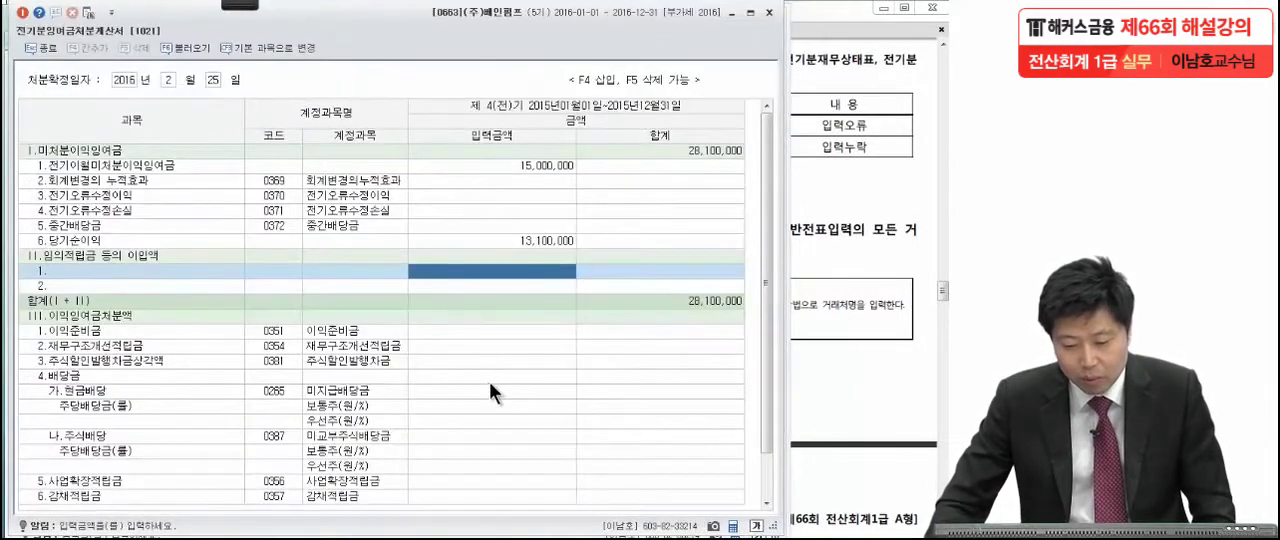
Compare the balance sheet's 이월이익잉여금 with 미처분이익잉여금 in the prior-period retained earnings statement, and close both statements.
{"action": "left_click", "coordinate": [489, 381]}
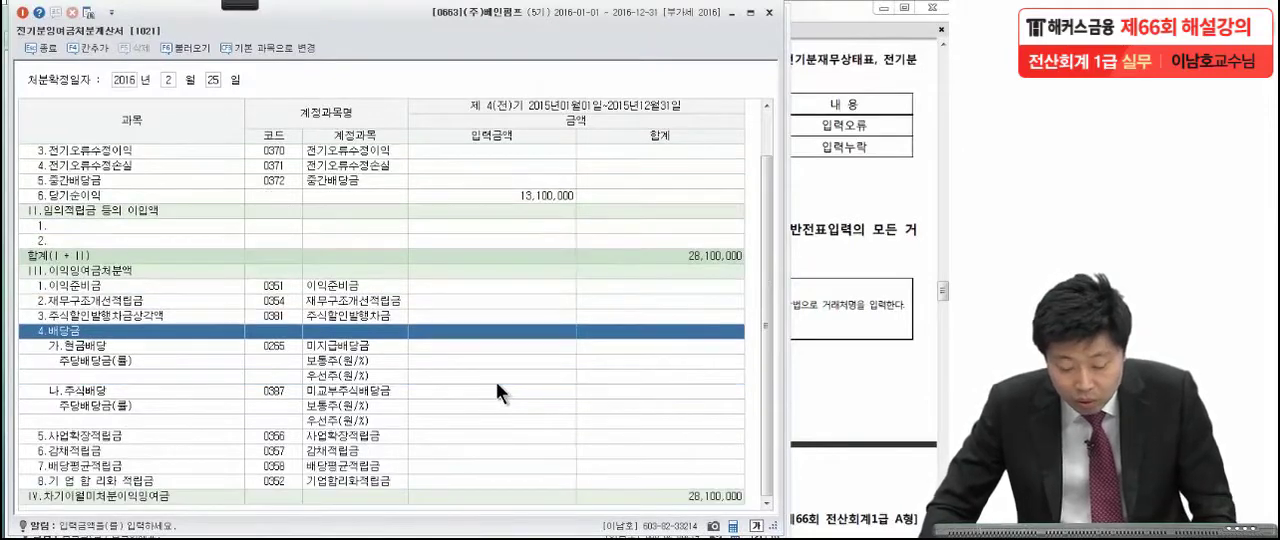
{"action": "left_click", "coordinate": [124, 150]}
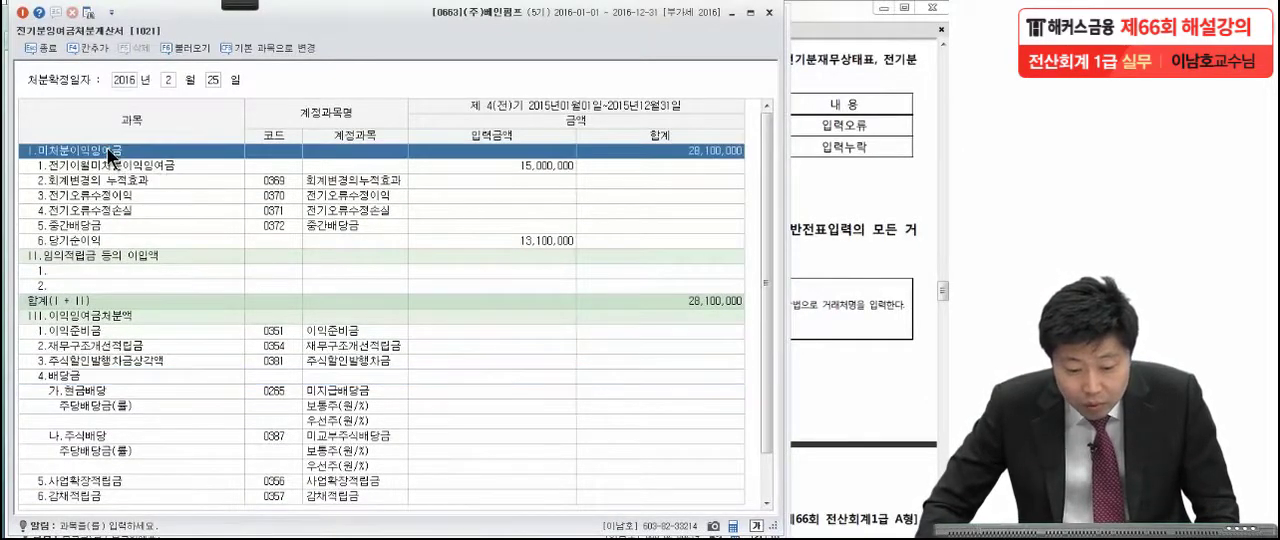
{"action": "left_click", "coordinate": [706, 152]}
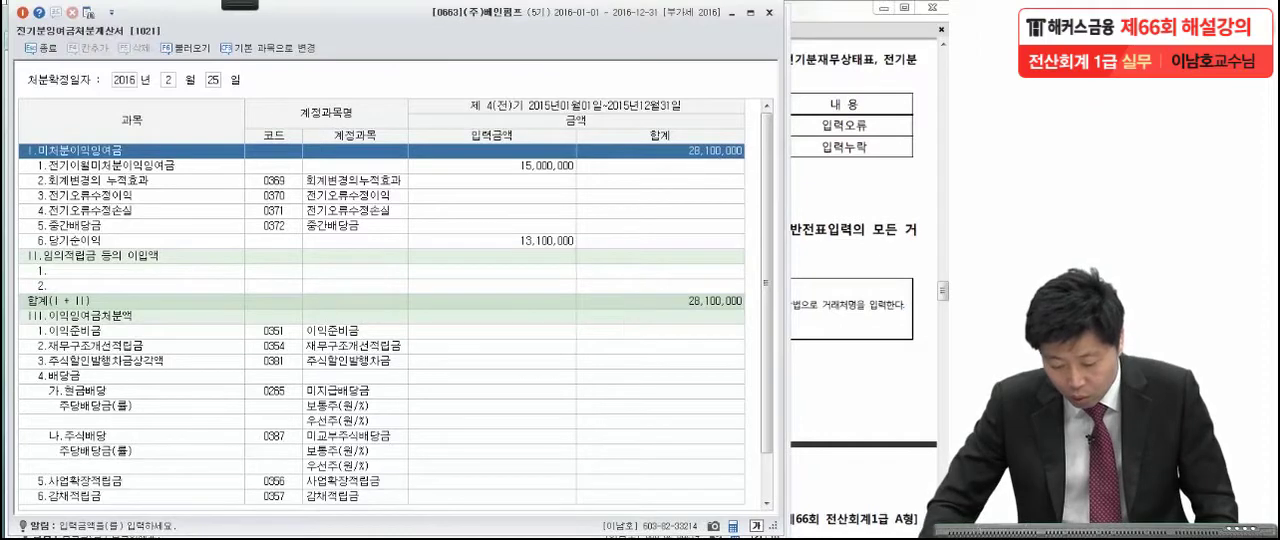
{"action": "key", "text": "Escape"}
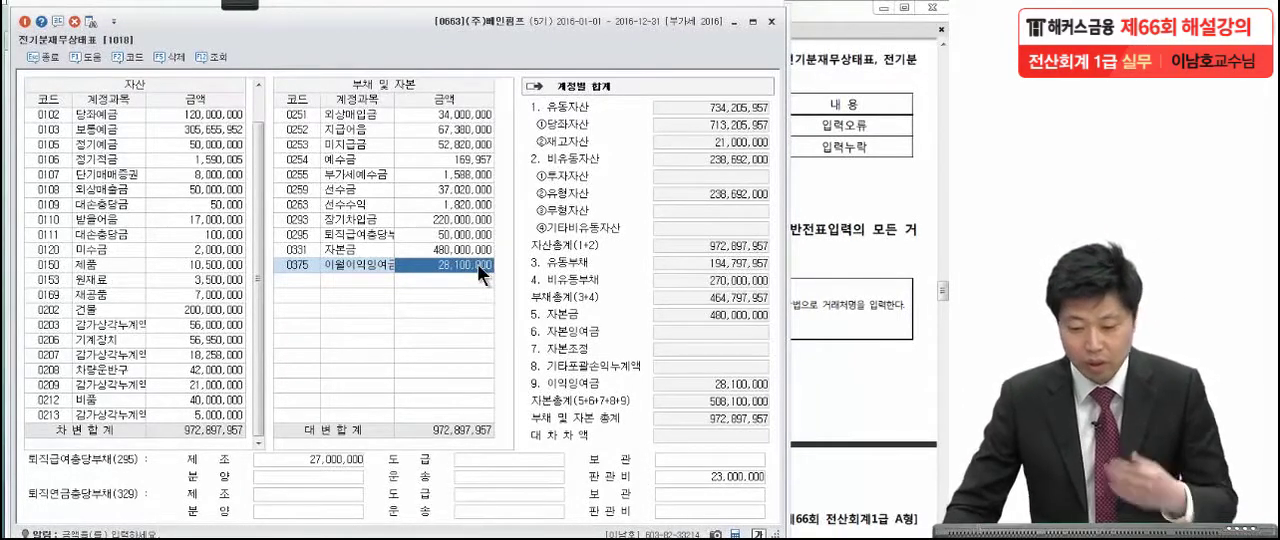
{"action": "left_click", "coordinate": [771, 21]}
{"action": "left_click", "coordinate": [771, 12]}
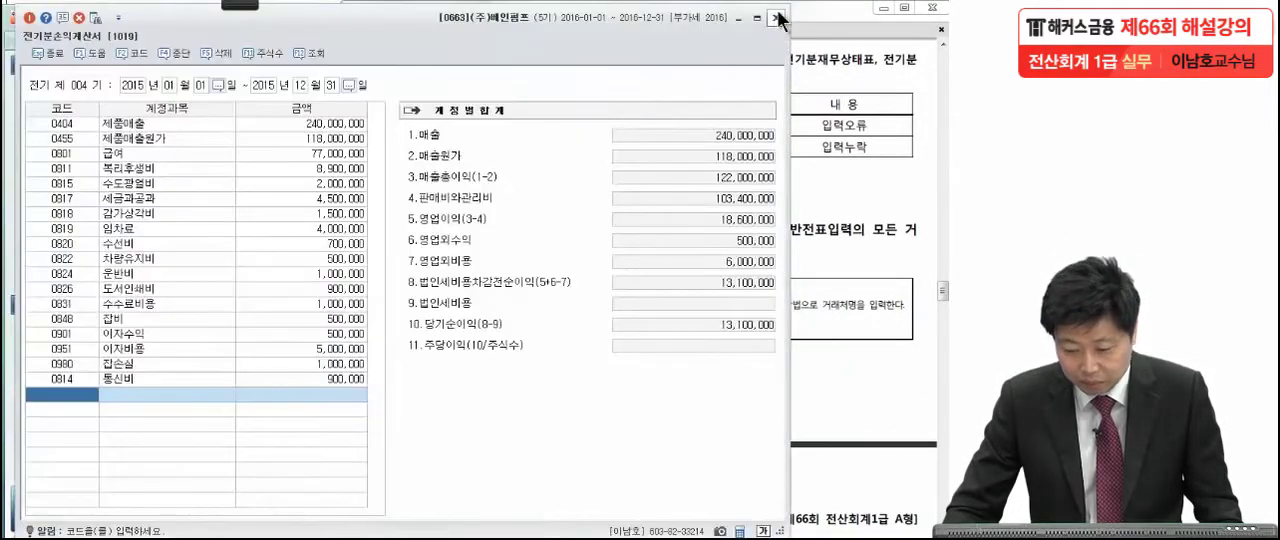
{"action": "left_click", "coordinate": [777, 19]}
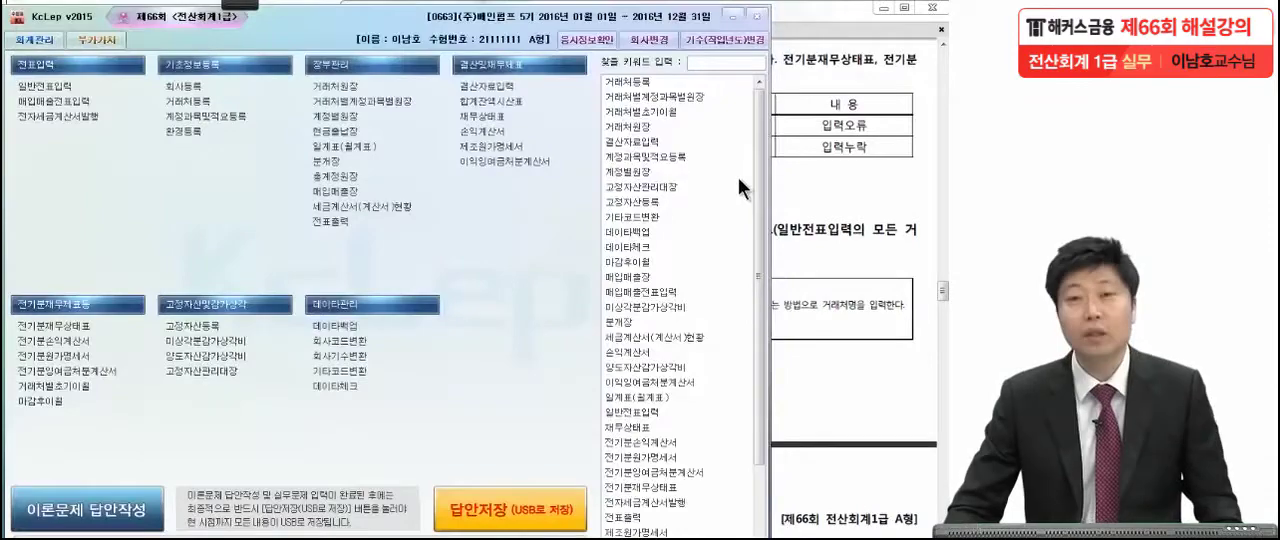
Read 문제2 item [1] on the September 4 health insurance payment in the exam PDF, marking its key terms in red, and clear the marks.
{"action": "left_click", "coordinate": [849, 202]}
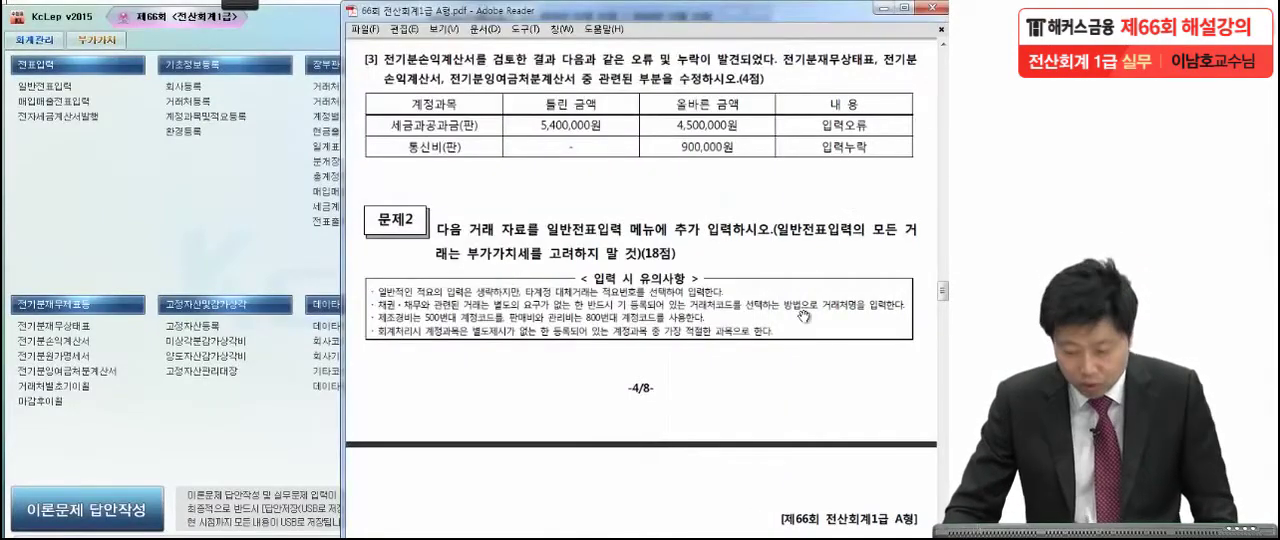
{"action": "left_click_drag", "start_coordinate": [774, 471], "coordinate": [765, 311]}
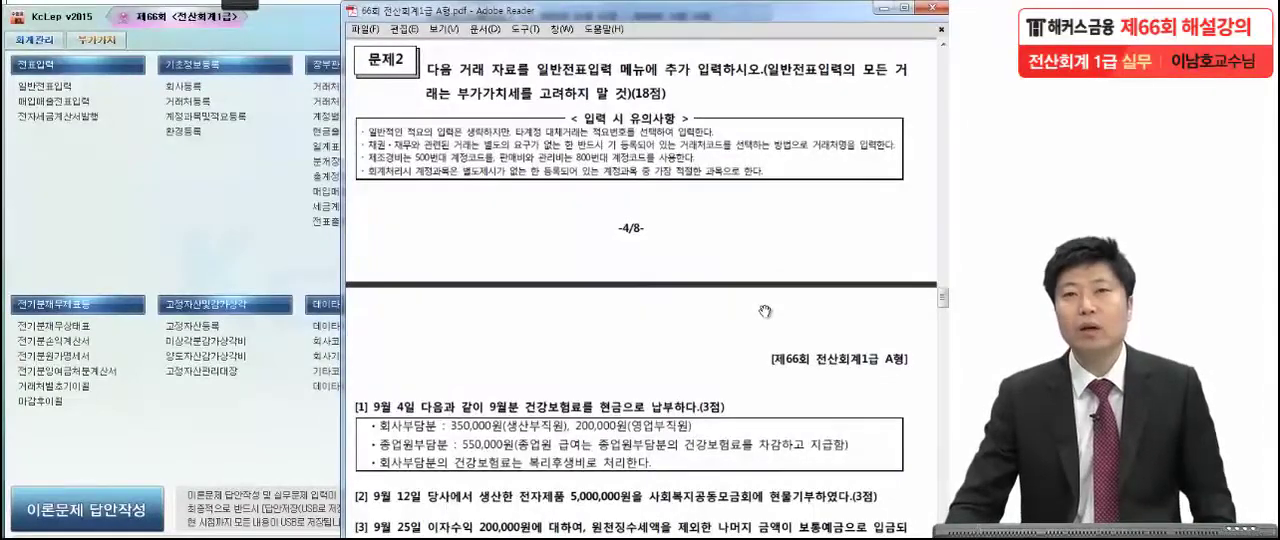
{"action": "scroll", "coordinate": [758, 416], "scroll_direction": "down", "scroll_amount": 4}
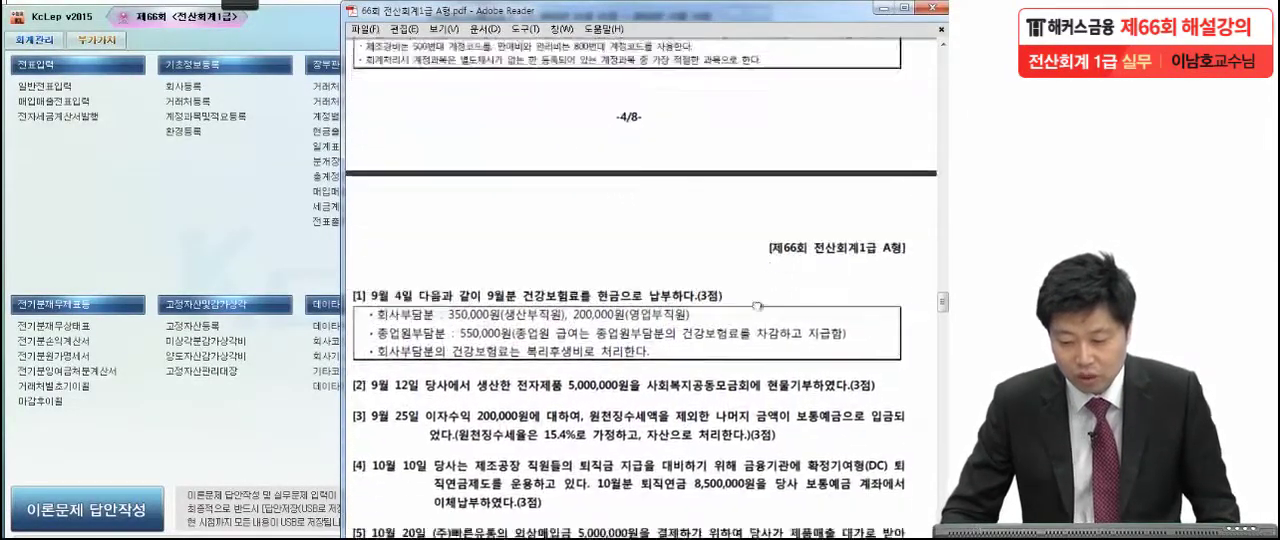
{"action": "left_click_drag", "start_coordinate": [771, 353], "coordinate": [775, 202]}
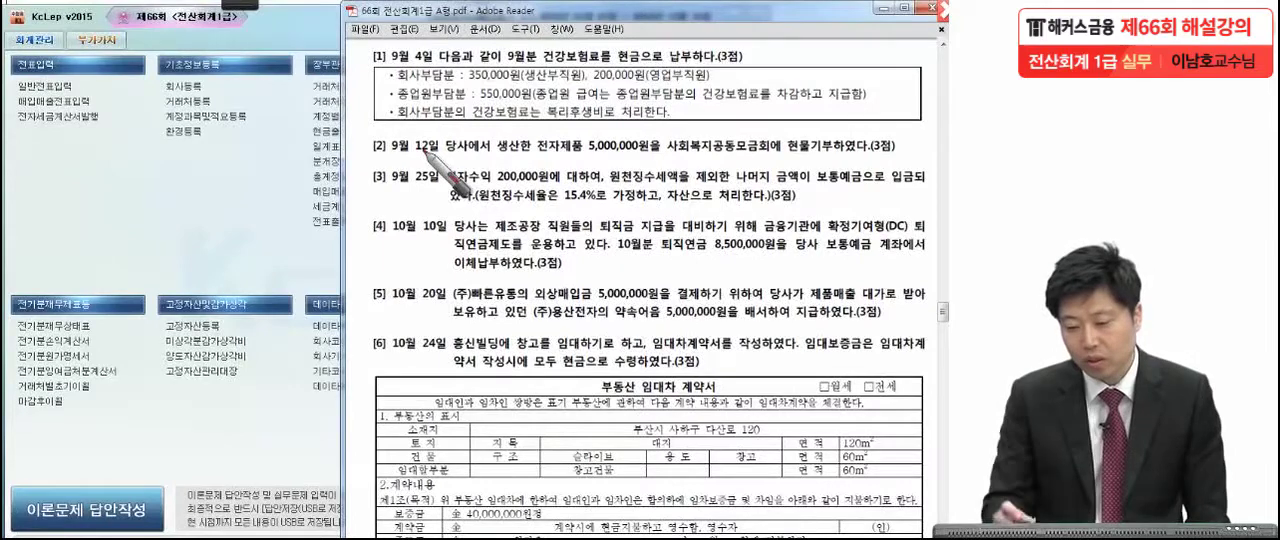
{"action": "left_click", "coordinate": [765, 57]}
{"action": "left_click_drag", "start_coordinate": [466, 84], "coordinate": [362, 87]}
{"action": "mouse_move", "coordinate": [472, 100]}
{"action": "left_mouse_down"}
{"action": "mouse_move", "coordinate": [400, 102]}
{"action": "mouse_move", "coordinate": [438, 131]}
{"action": "mouse_move", "coordinate": [585, 118]}
{"action": "mouse_move", "coordinate": [583, 106]}
{"action": "mouse_move", "coordinate": [600, 124]}
{"action": "left_mouse_up"}
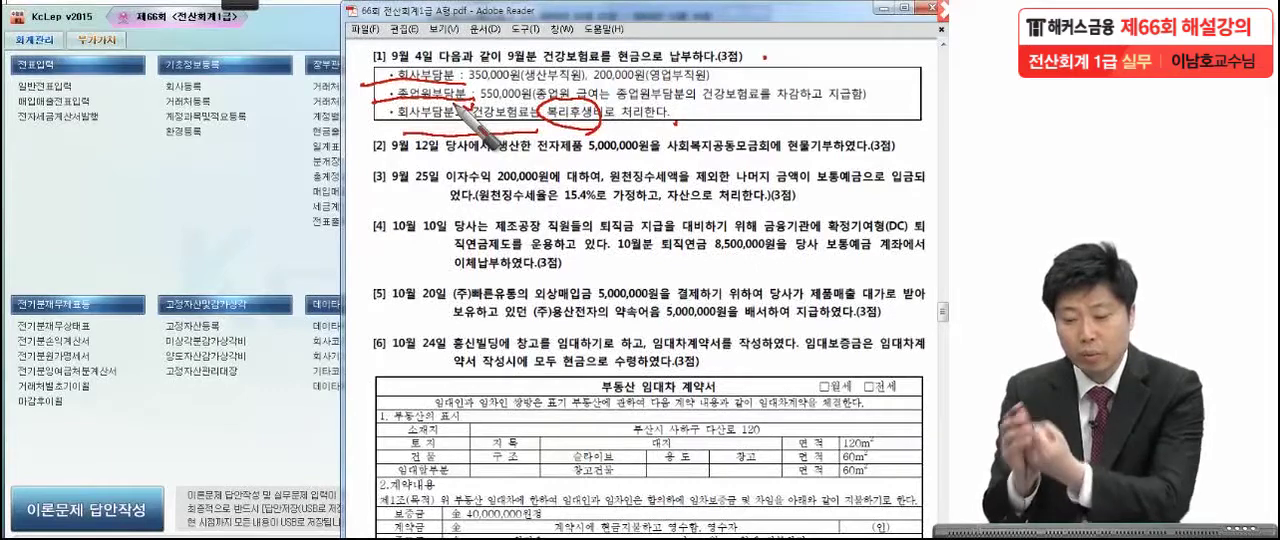
{"action": "left_click_drag", "start_coordinate": [480, 96], "coordinate": [545, 104]}
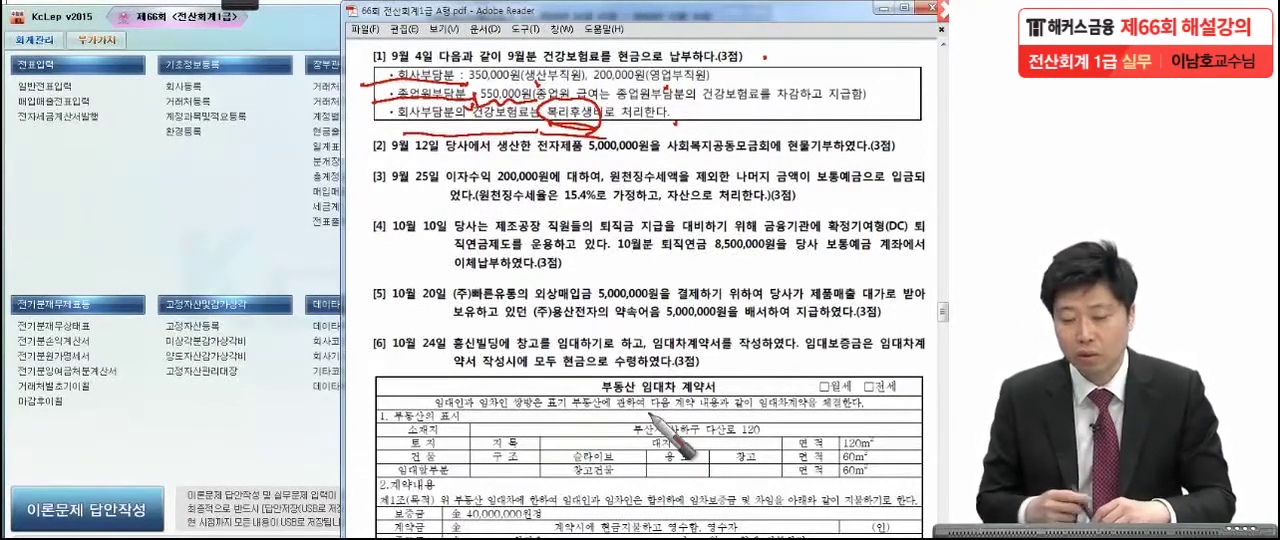
{"action": "left_click_drag", "start_coordinate": [860, 106], "coordinate": [848, 101]}
{"action": "left_click_drag", "start_coordinate": [640, 50], "coordinate": [622, 66]}
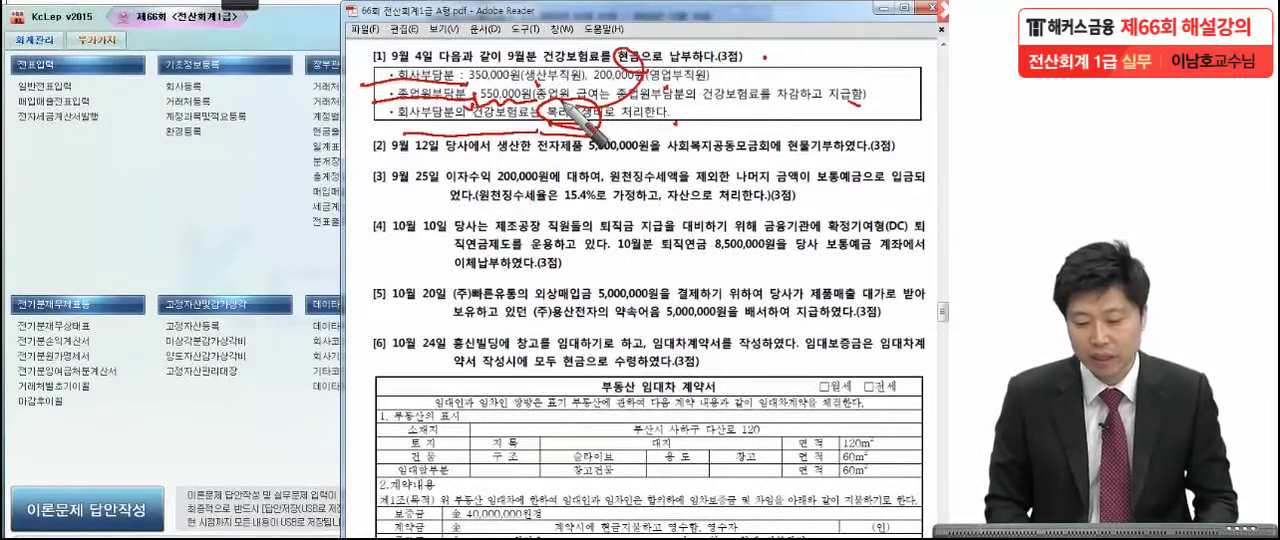
{"action": "key", "text": "Escape"}
Open general voucher entry (일반전표입력) in KcLep and set the voucher date to September 4.
{"action": "left_click", "coordinate": [51, 87]}
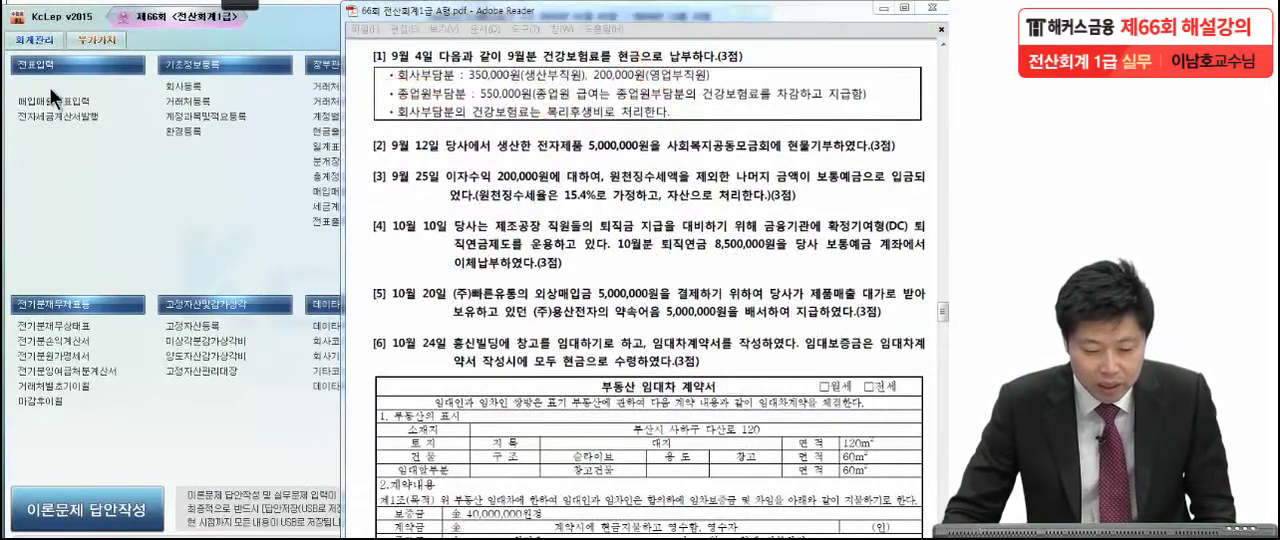
{"action": "left_click", "coordinate": [51, 86]}
{"action": "type", "text": "9"}
{"action": "key", "text": "Return"}
{"action": "type", "text": "4"}
{"action": "key", "text": "Return"}
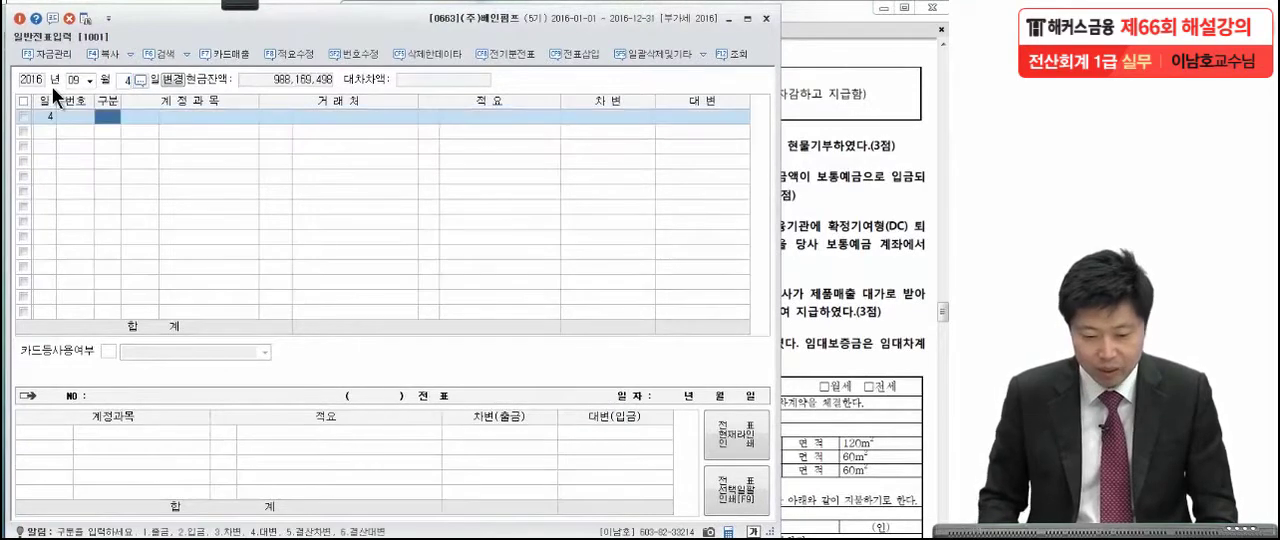
Enter a debit (차변) line for 0254 예수금 with 550,000, checking the employee share in the exam PDF.
{"action": "type", "text": "3"}
{"action": "key", "text": "Return"}
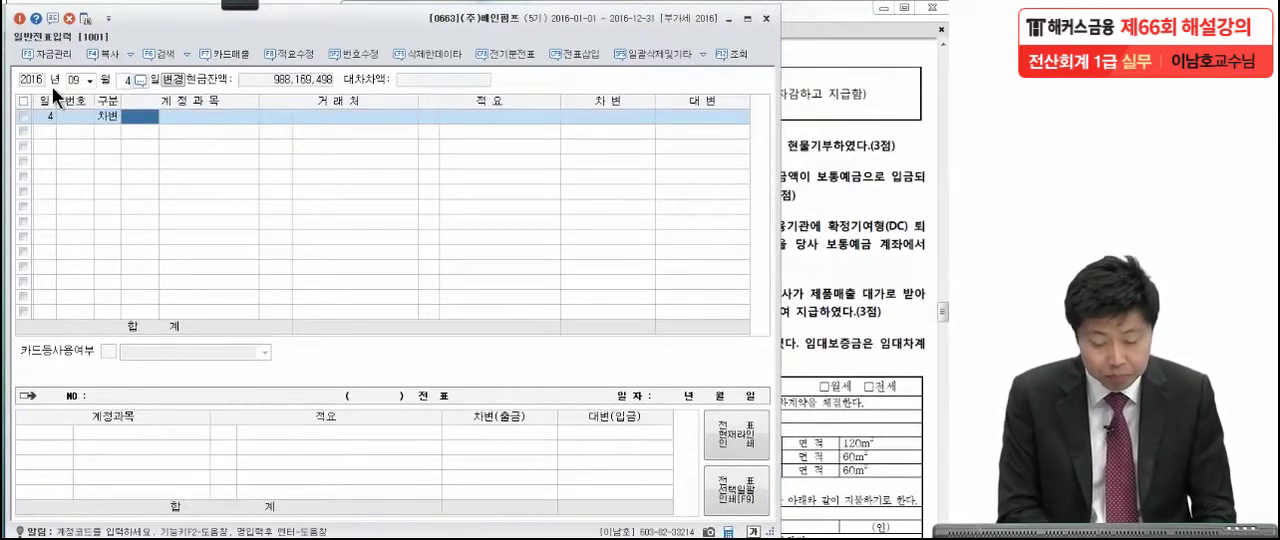
{"action": "type", "text": "예수"}
{"action": "key", "text": "Return"}
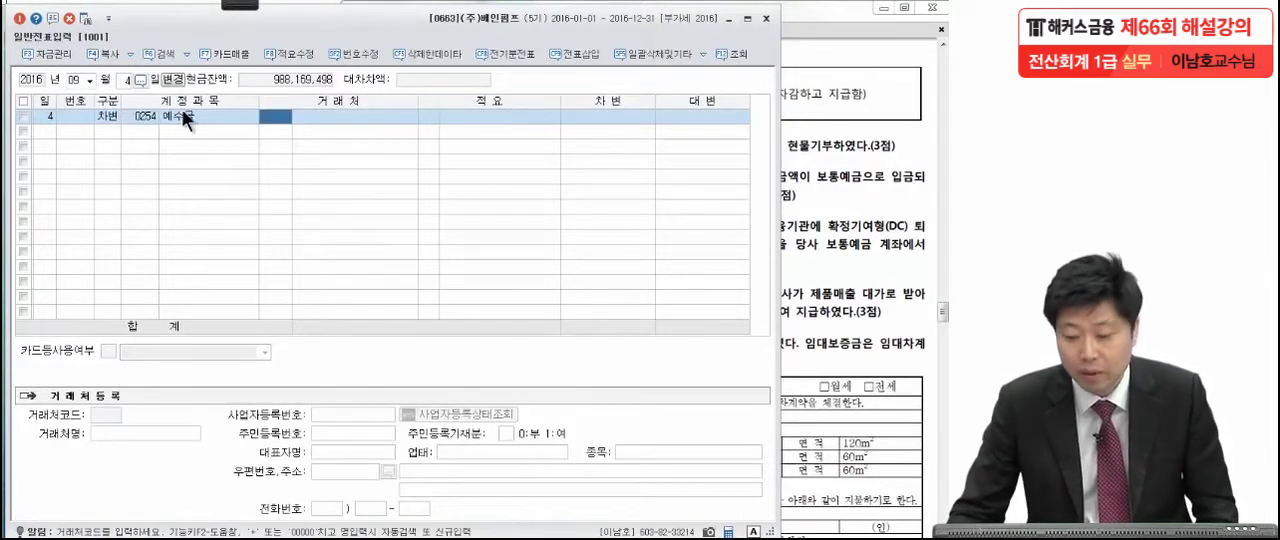
{"action": "left_click", "coordinate": [862, 140]}
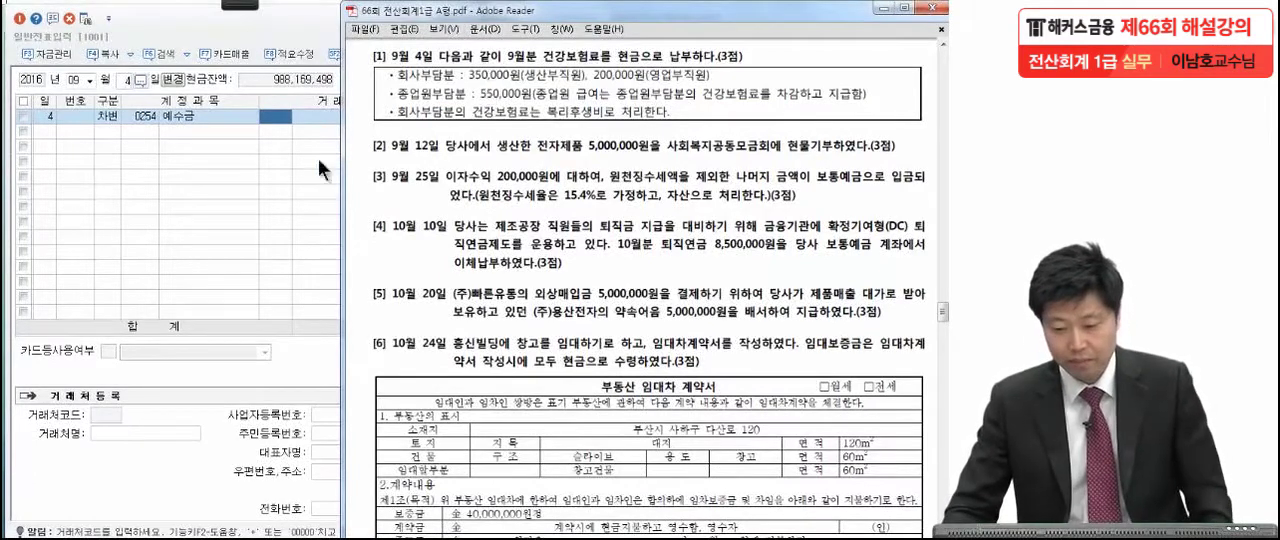
{"action": "left_click", "coordinate": [283, 169]}
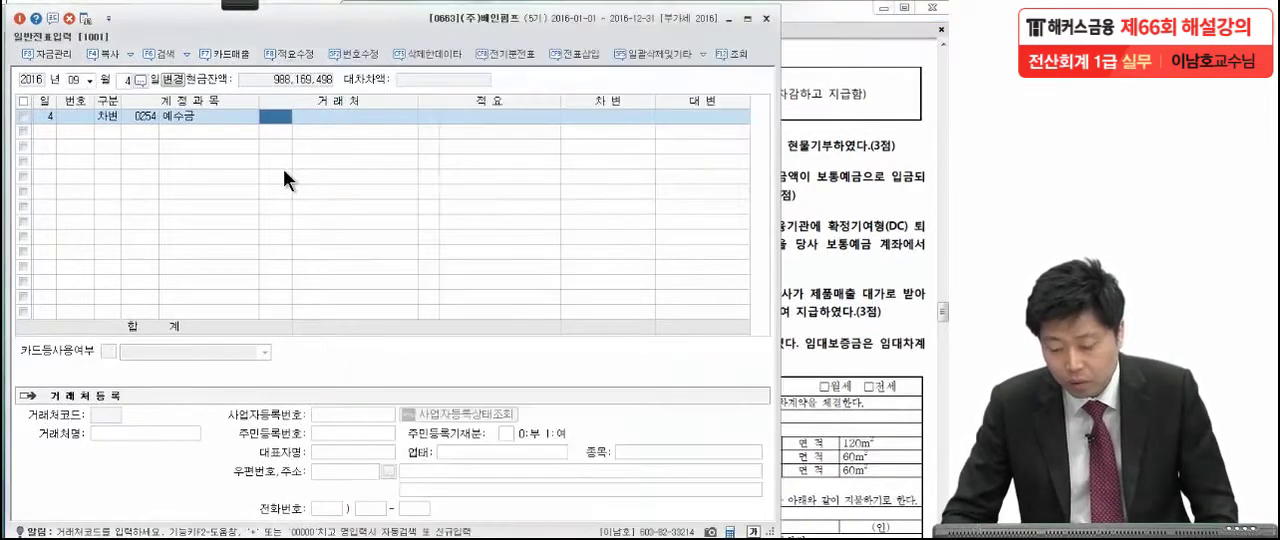
{"action": "left_click", "coordinate": [581, 118]}
{"action": "type", "text": "5500000"}
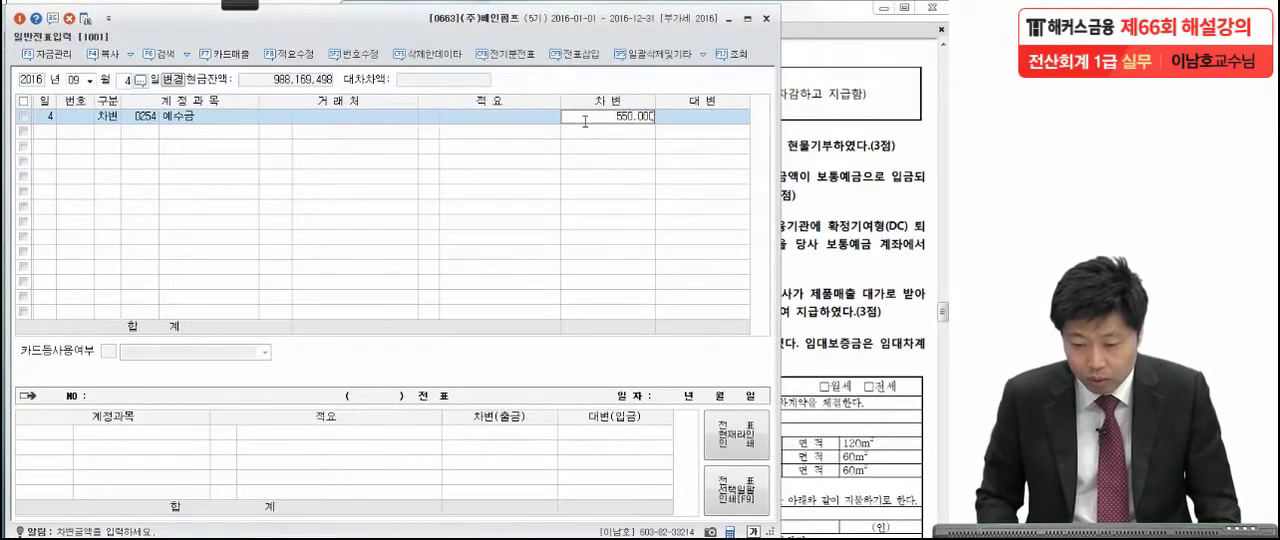
{"action": "key", "text": "Return"}
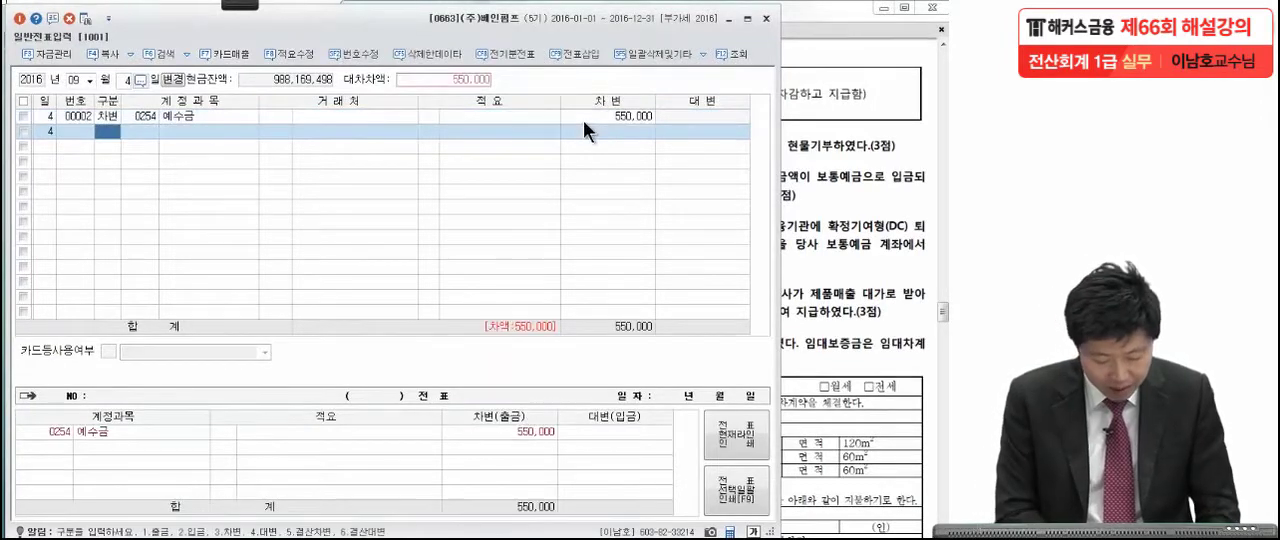
Add a debit (차변) line for 0511 복리후생비 (제조원가) with 350,000, checking the production staff amount in the exam PDF.
{"action": "type", "text": "3"}
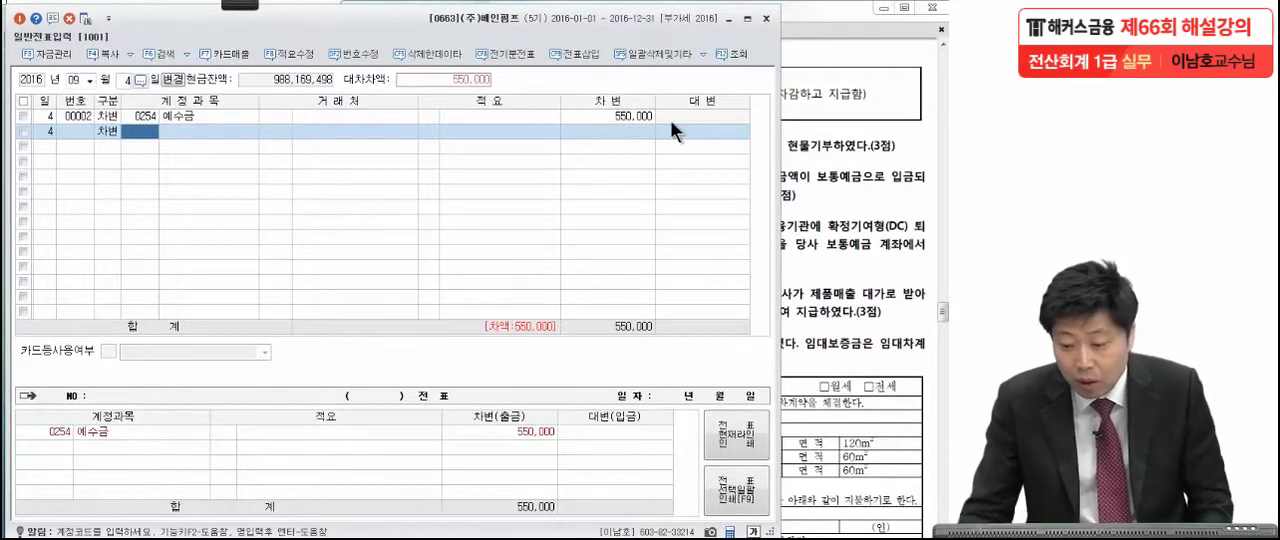
{"action": "left_click", "coordinate": [808, 126]}
{"action": "left_click", "coordinate": [276, 213]}
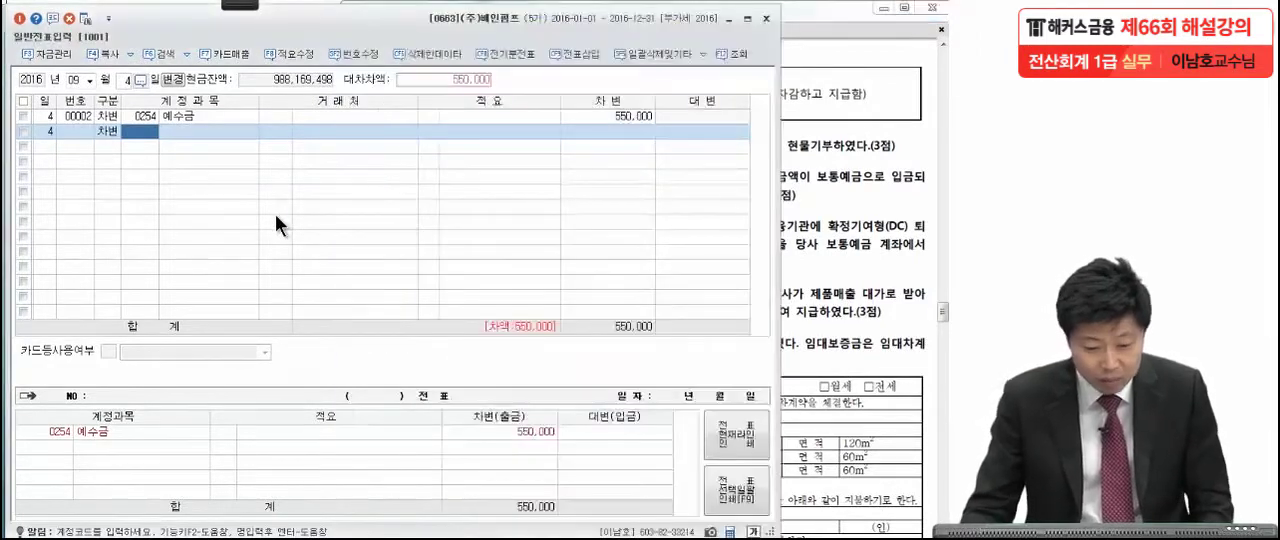
{"action": "type", "text": "복리후"}
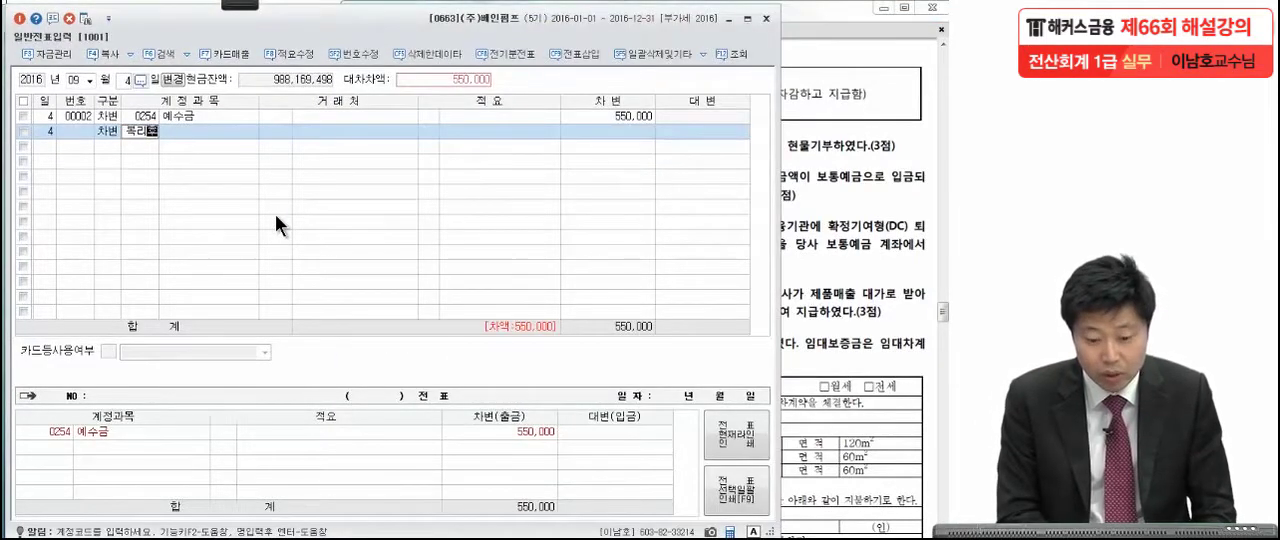
{"action": "key", "text": "Return"}
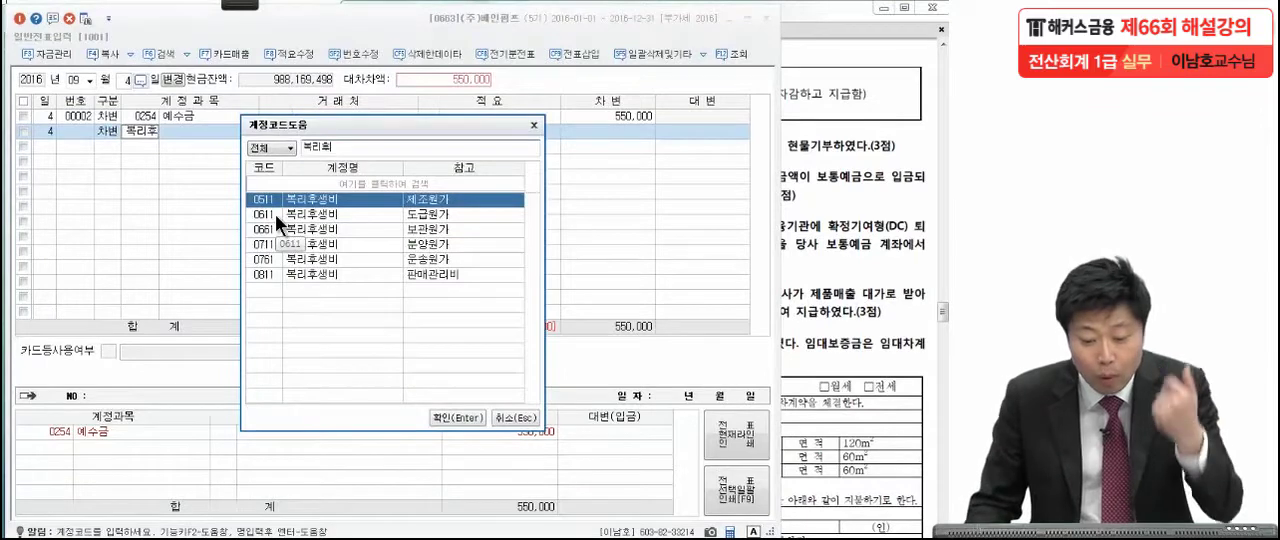
{"action": "key", "text": "Return"}
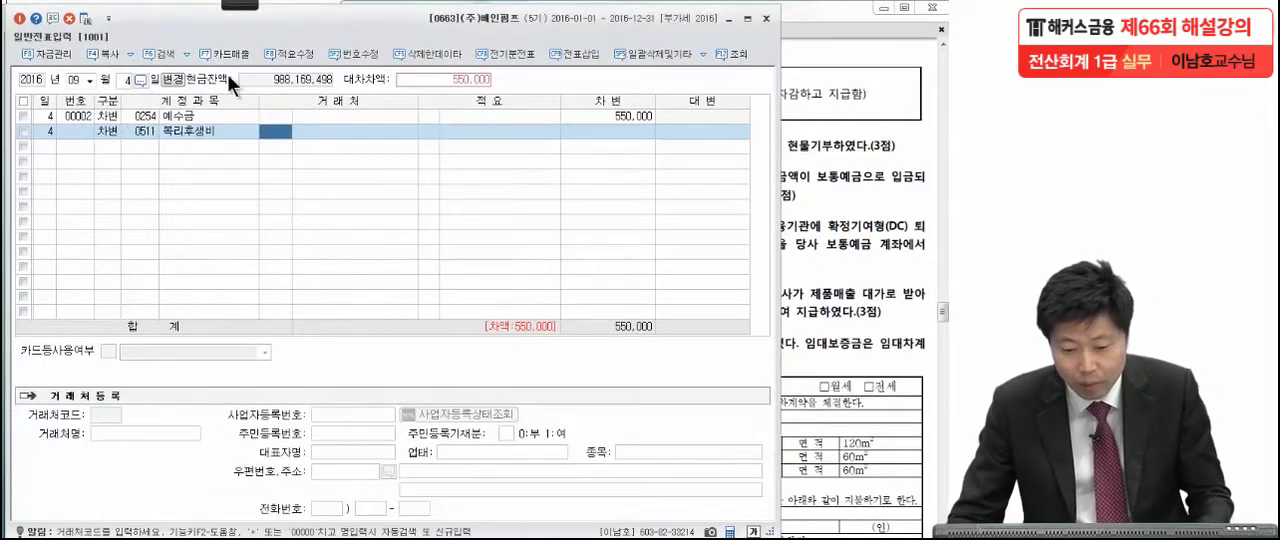
{"action": "left_click", "coordinate": [848, 117]}
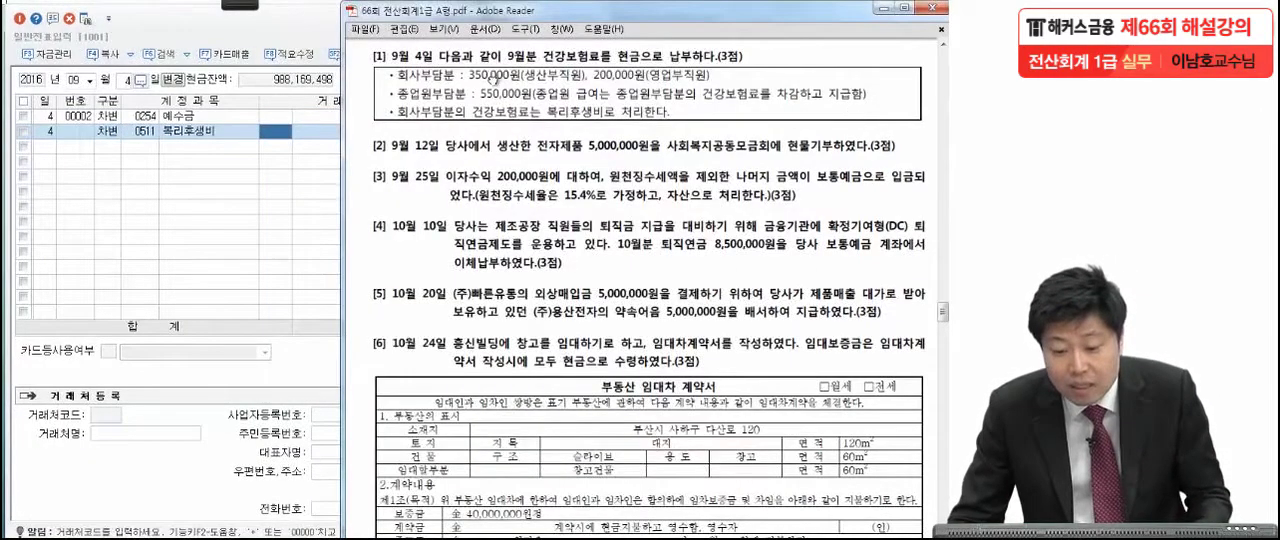
{"action": "left_click", "coordinate": [315, 163]}
{"action": "left_click", "coordinate": [605, 130]}
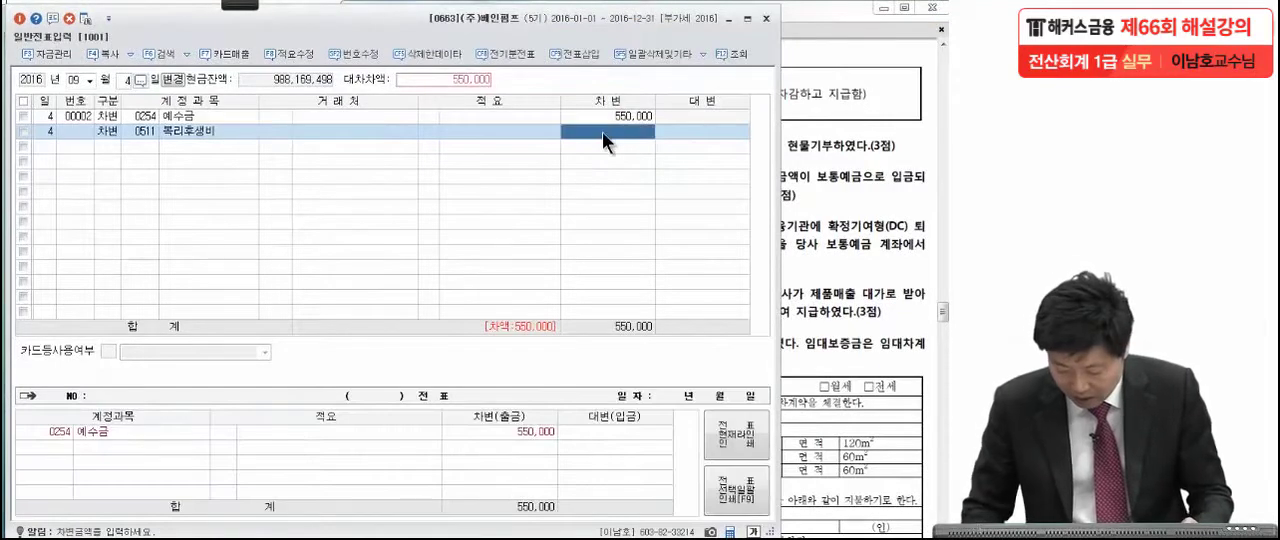
{"action": "type", "text": "3500000"}
{"action": "key", "text": "Return"}
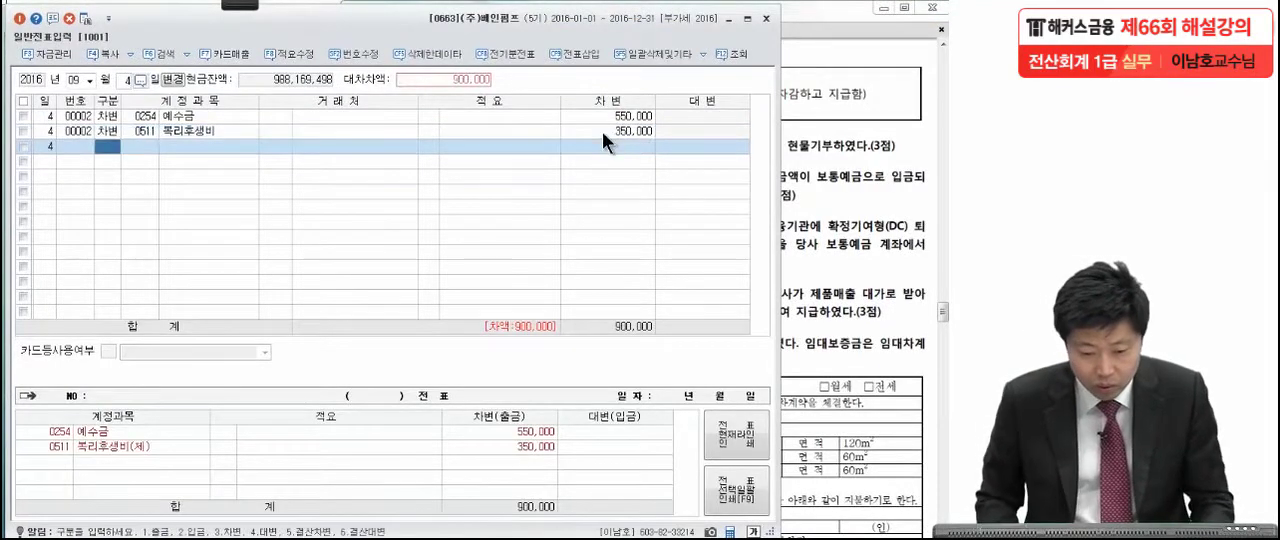
Add a debit (차변) line for 0811 복리후생비 (판매관리) with 200,000, checking the sales staff amount in the exam PDF.
{"action": "type", "text": "3"}
{"action": "key", "text": "Return"}
{"action": "type", "text": "복리"}
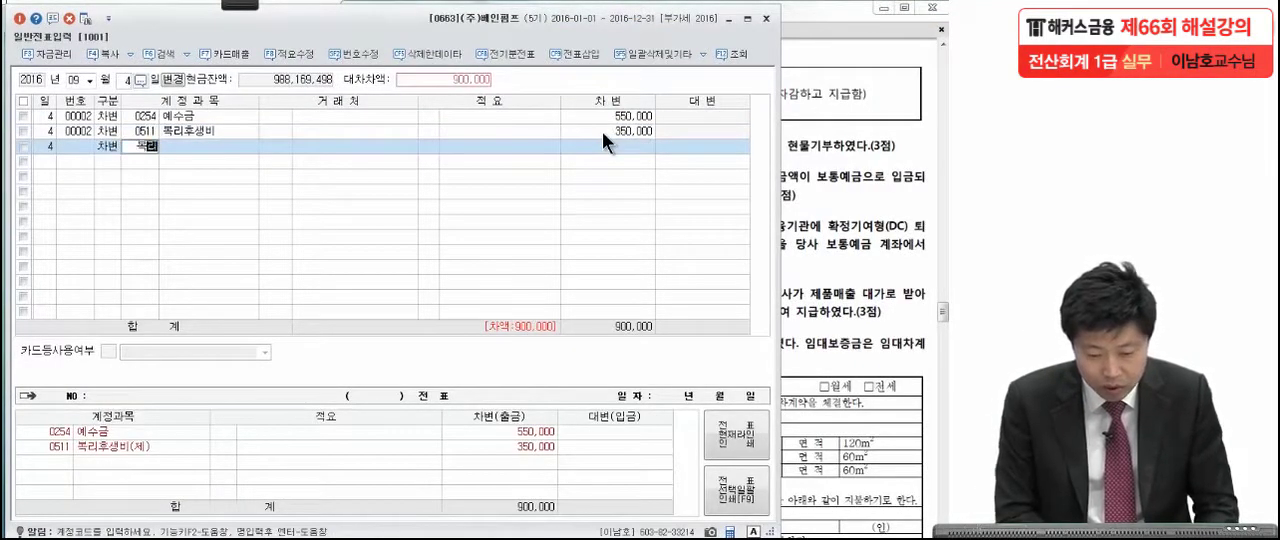
{"action": "key", "text": "Return"}
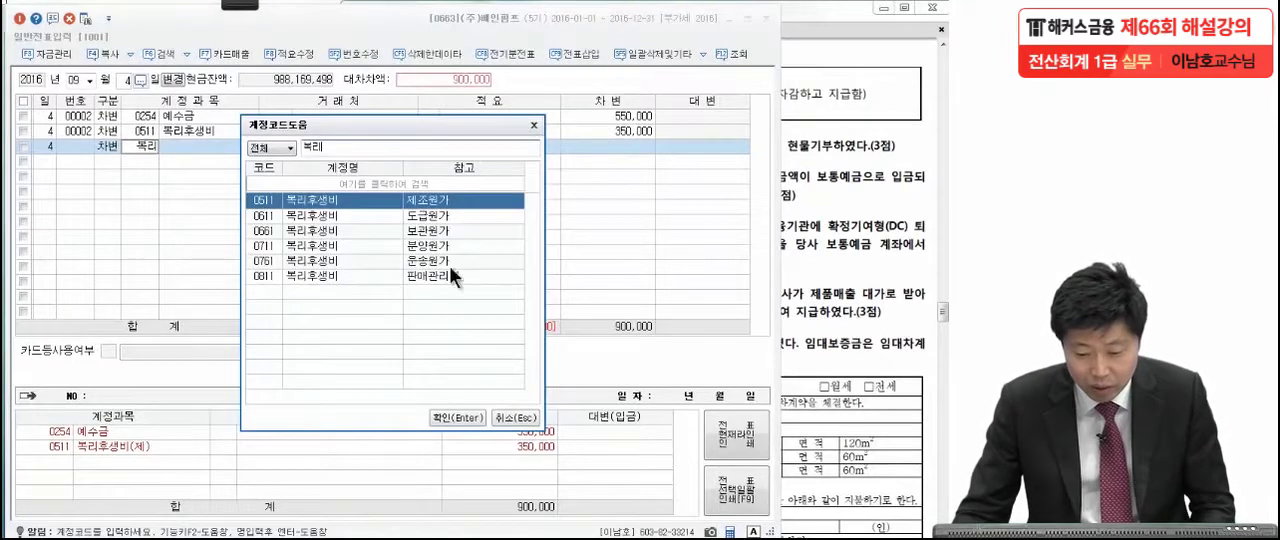
{"action": "left_click", "coordinate": [371, 277]}
{"action": "key", "text": "Return"}
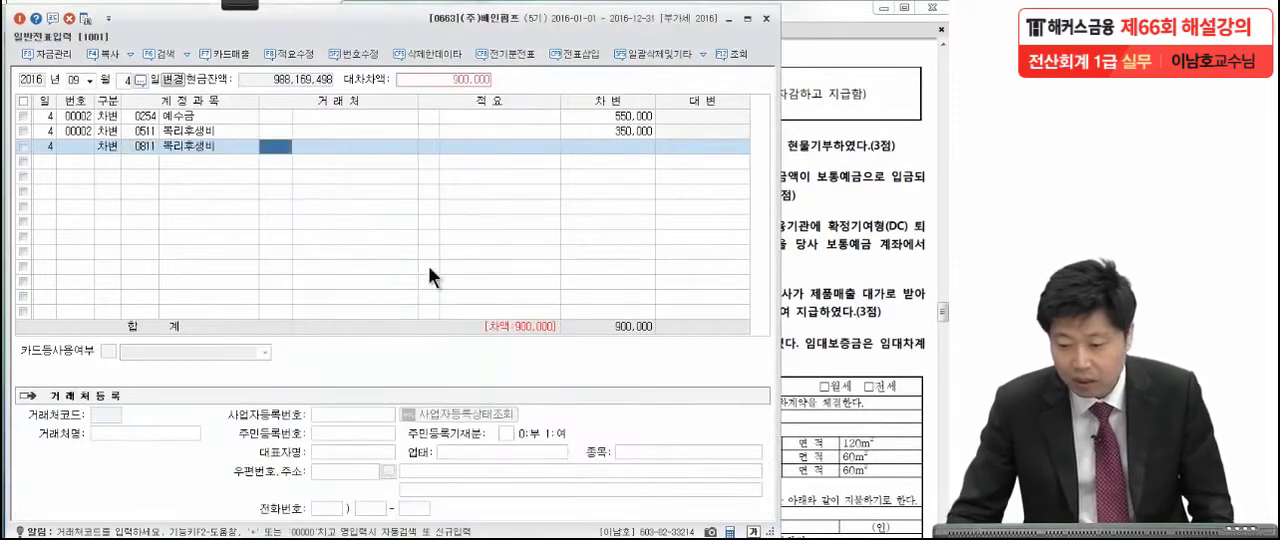
{"action": "key", "text": "alt+Tab"}
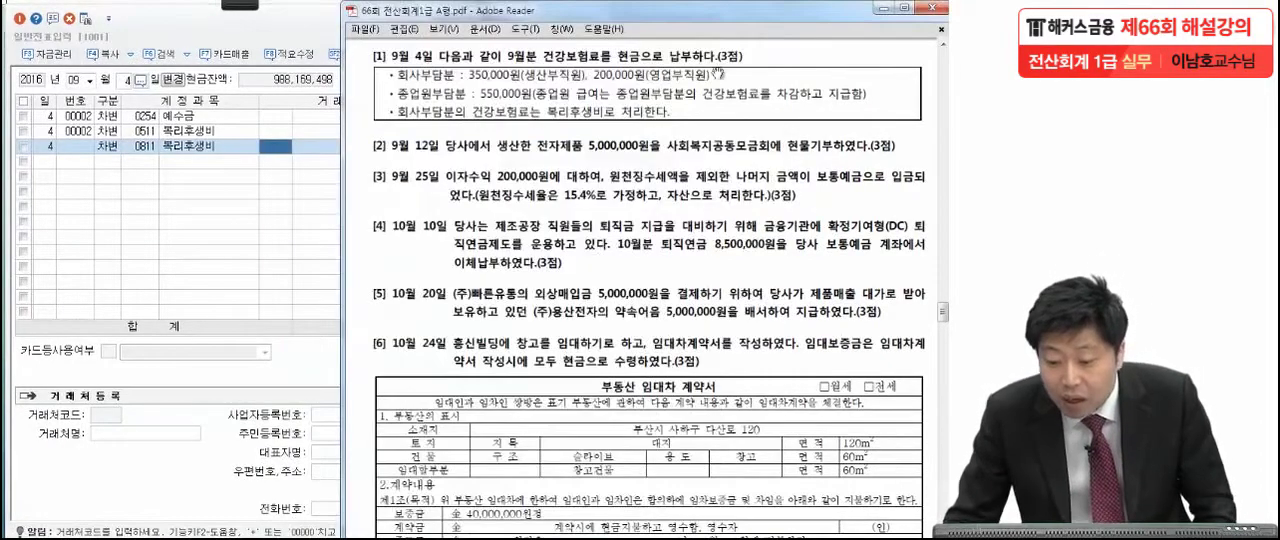
{"action": "left_click", "coordinate": [331, 198]}
{"action": "left_click", "coordinate": [615, 146]}
{"action": "type", "text": "200000"}
{"action": "key", "text": "Return"}
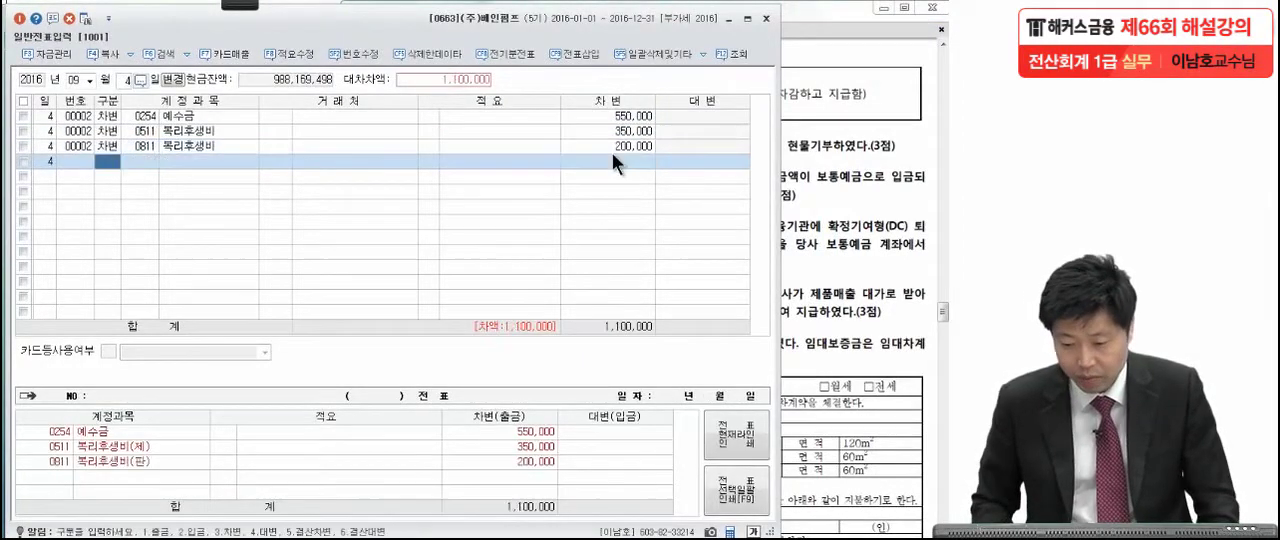
Balance the September 4 voucher with a credit (대변) line for 0101 현금 of 1,100,000.
{"action": "type", "text": "4"}
{"action": "key", "text": "Return"}
{"action": "type", "text": "101"}
{"action": "key", "text": "Return"}
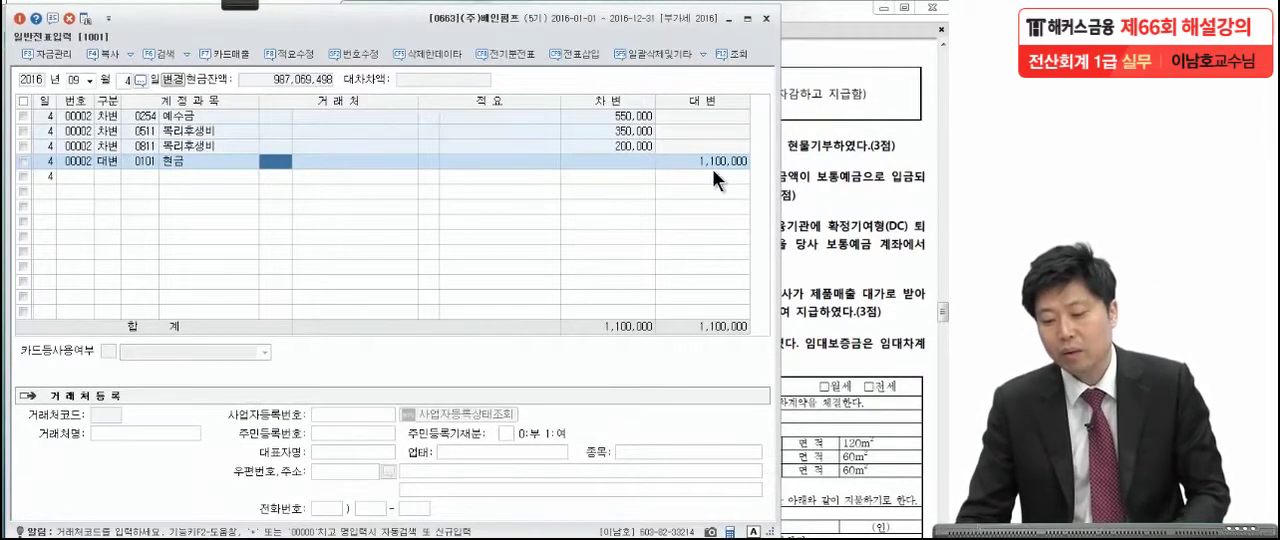
{"action": "left_click", "coordinate": [713, 165]}
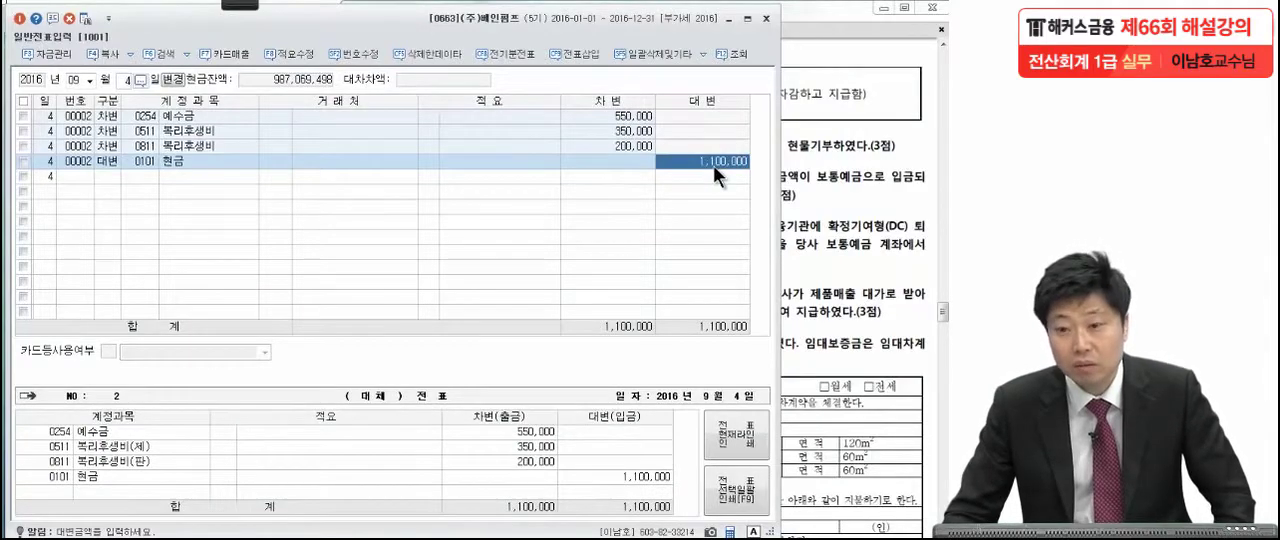
Read item [2] on the September 12 in-kind donation in the exam PDF, marking the product and its amount in red.
{"action": "left_click", "coordinate": [834, 177]}
{"action": "scroll", "coordinate": [800, 316], "scroll_direction": "down", "scroll_amount": 2}
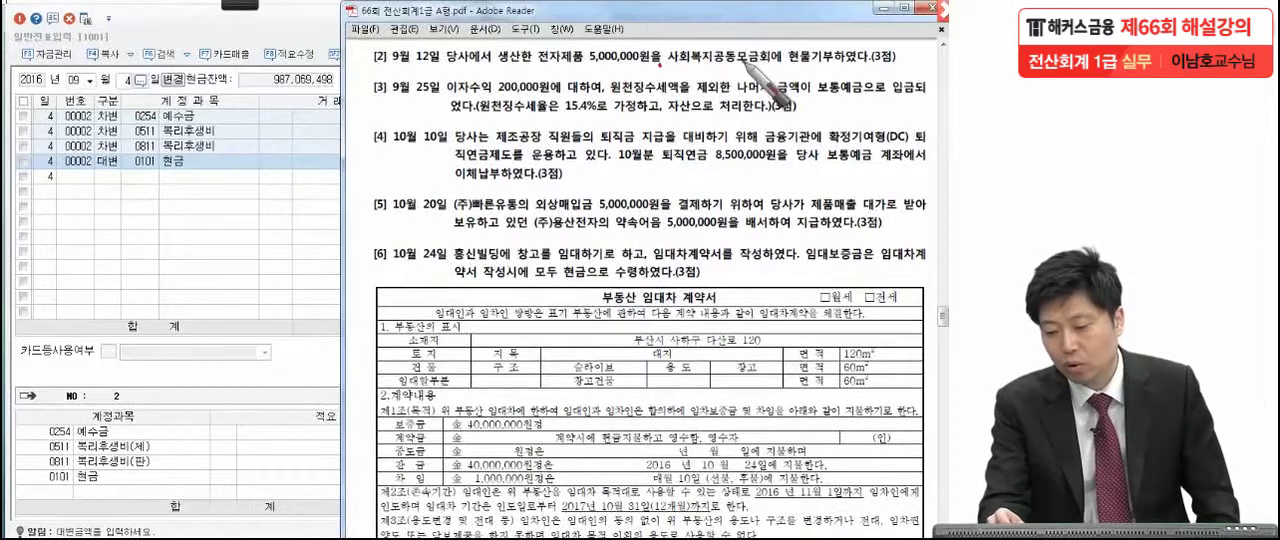
{"action": "left_click_drag", "start_coordinate": [909, 56], "coordinate": [910, 61]}
{"action": "mouse_move", "coordinate": [583, 57]}
{"action": "left_mouse_down"}
{"action": "mouse_move", "coordinate": [566, 44]}
{"action": "mouse_move", "coordinate": [568, 71]}
{"action": "mouse_move", "coordinate": [588, 60]}
{"action": "left_mouse_up"}
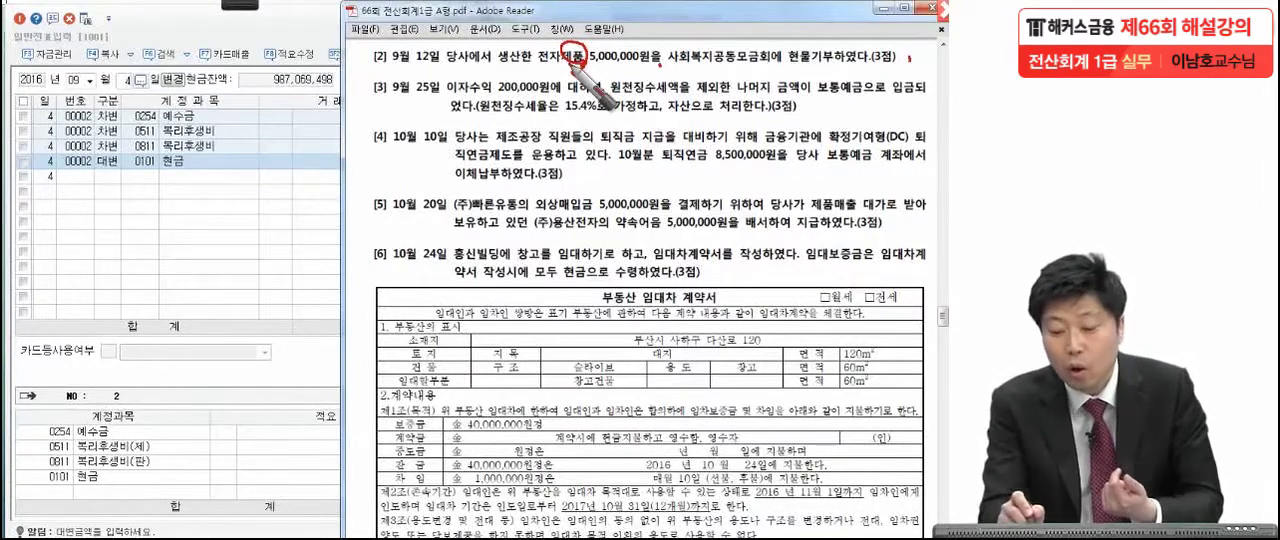
{"action": "left_click_drag", "start_coordinate": [571, 67], "coordinate": [577, 76]}
{"action": "left_click", "coordinate": [584, 76]}
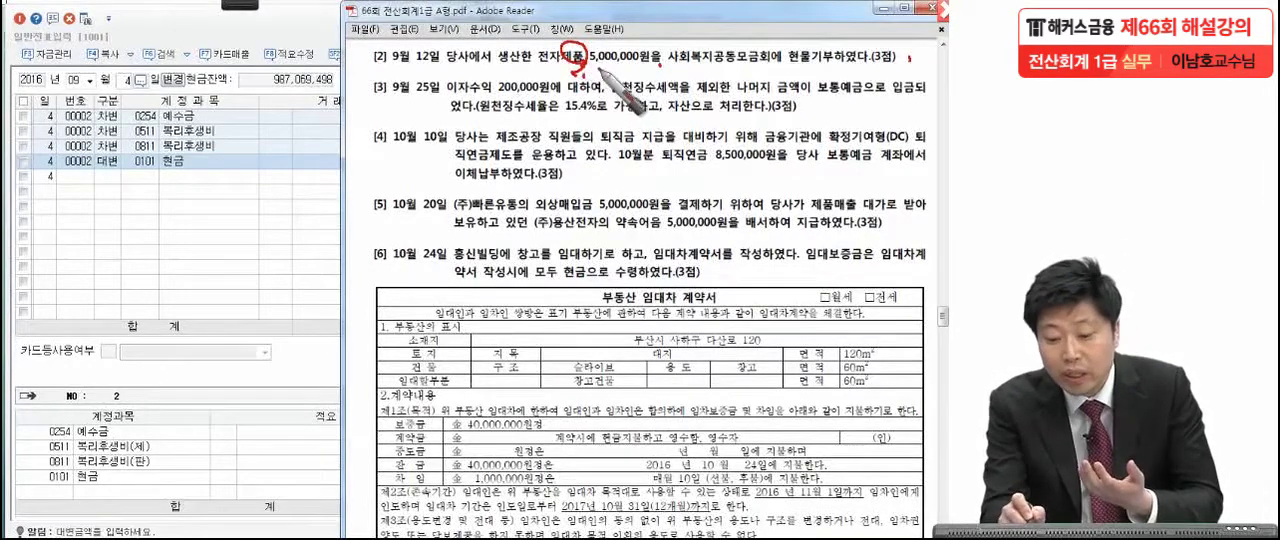
{"action": "left_click_drag", "start_coordinate": [598, 66], "coordinate": [663, 66]}
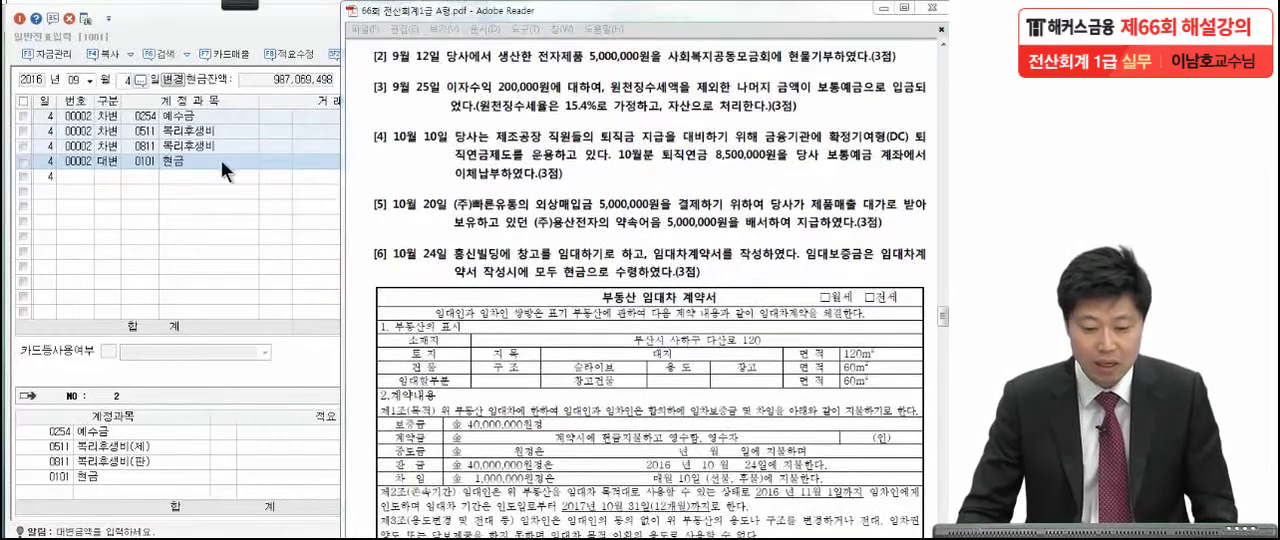
Set the voucher date to September 12 in KcLep and enter a debit (차변) line for 0953 기부금 with 5,000,000.
{"action": "left_click", "coordinate": [187, 186]}
{"action": "left_click", "coordinate": [122, 78]}
{"action": "type", "text": "12"}
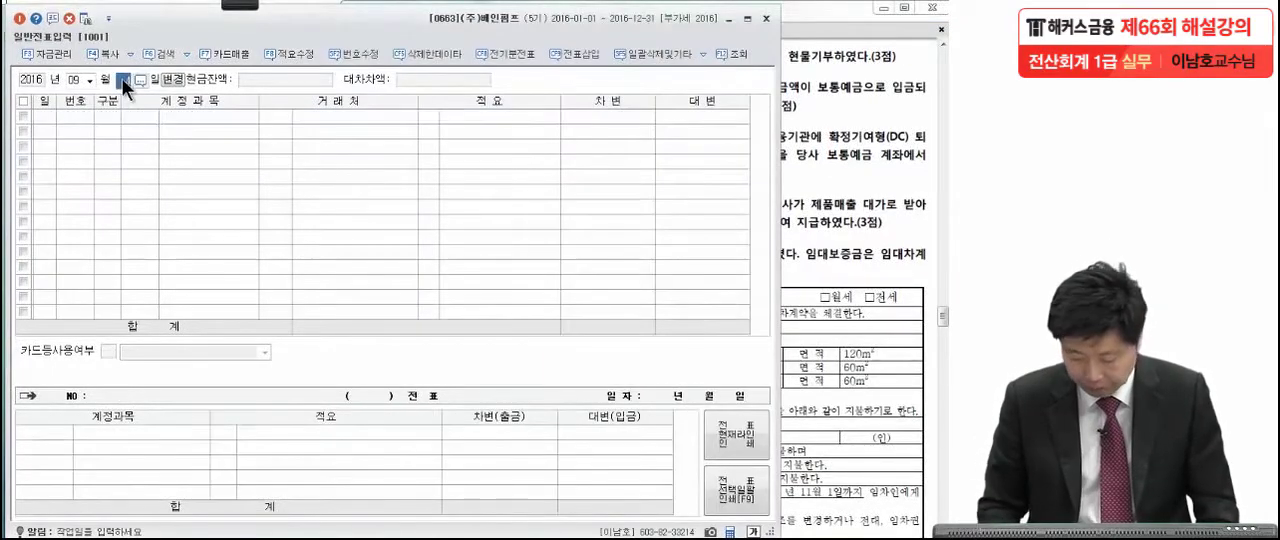
{"action": "key", "text": "Return"}
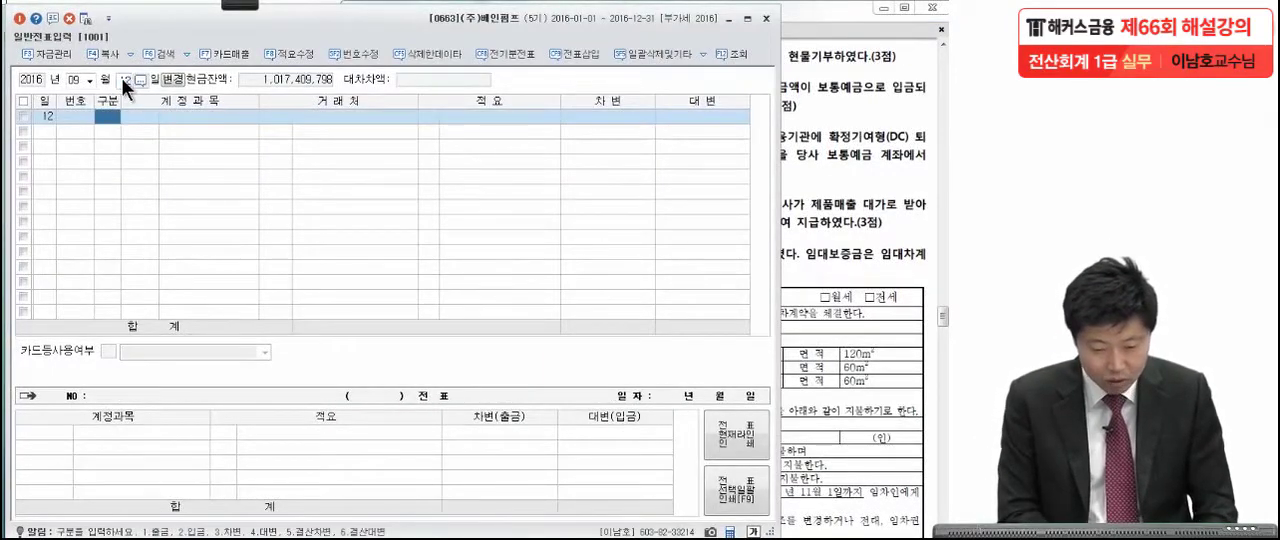
{"action": "type", "text": "3 기부"}
{"action": "key", "text": "Return"}
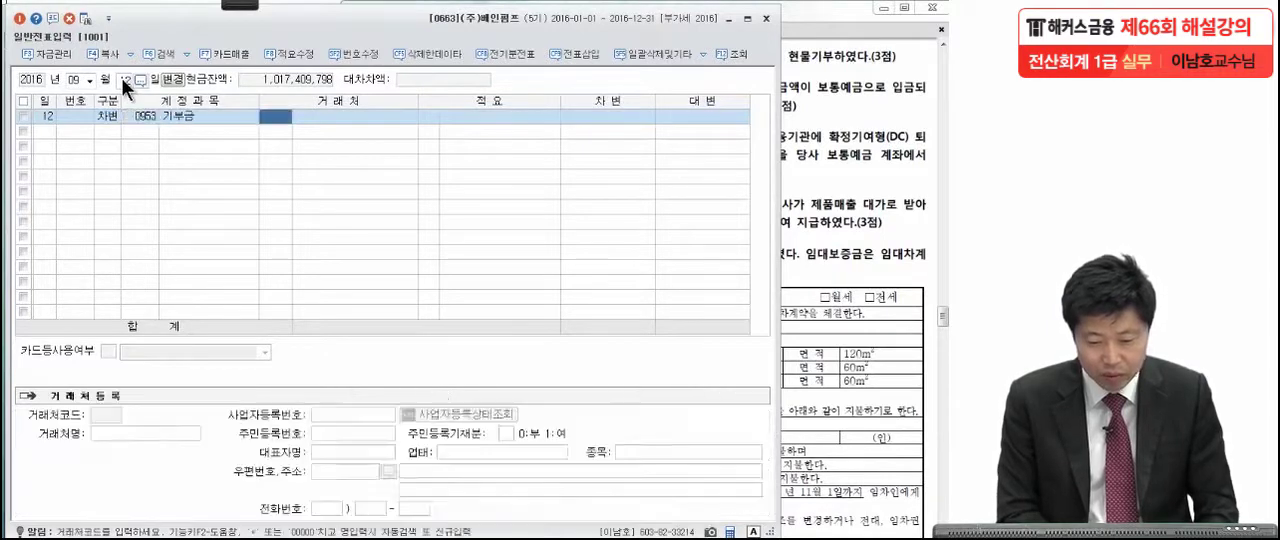
{"action": "key", "text": "Return"}
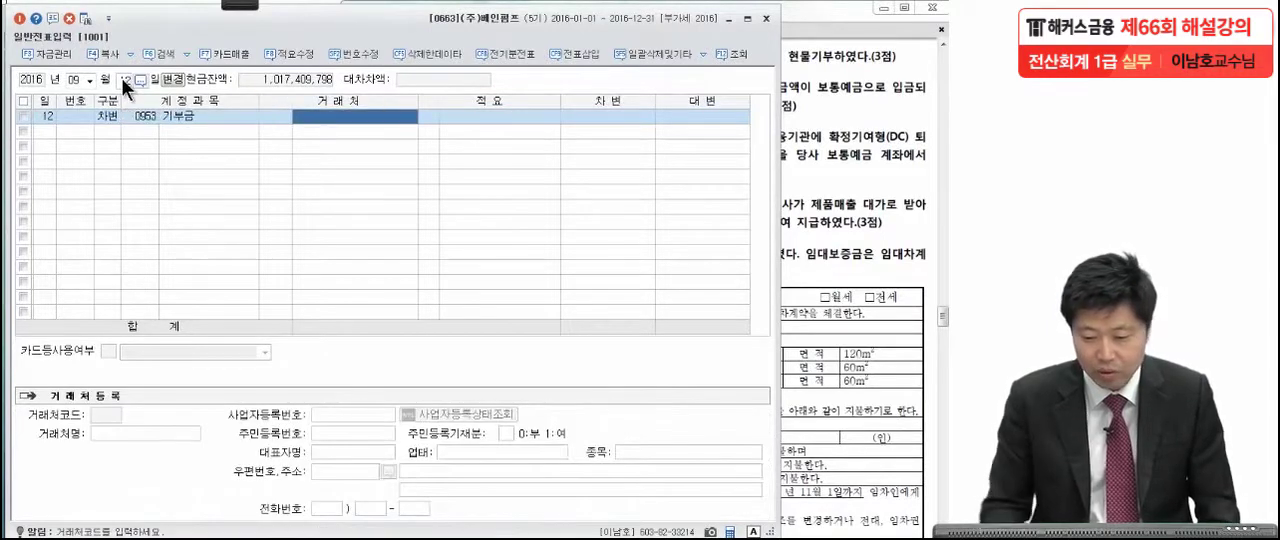
{"action": "left_click", "coordinate": [841, 200]}
{"action": "left_click", "coordinate": [140, 241]}
{"action": "left_click", "coordinate": [571, 116]}
{"action": "type", "text": "5,000,00"}
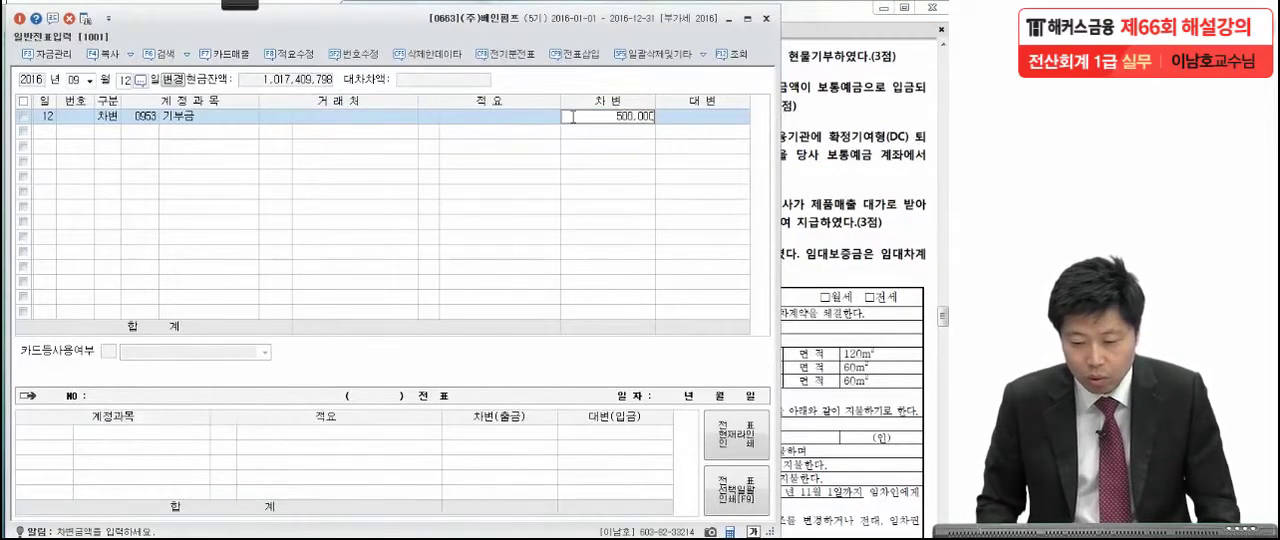
{"action": "type", "text": "0"}
{"action": "key", "text": "Return"}
Add a credit (대변) line for 0150 제품 with 5,000,000 and summary (적요) 8, 타계정으로 대체액 손익계산서 반영분.
{"action": "type", "text": "4"}
{"action": "key", "text": "Return"}
{"action": "type", "text": "150"}
{"action": "key", "text": "Return"}
{"action": "key", "text": "Return"}
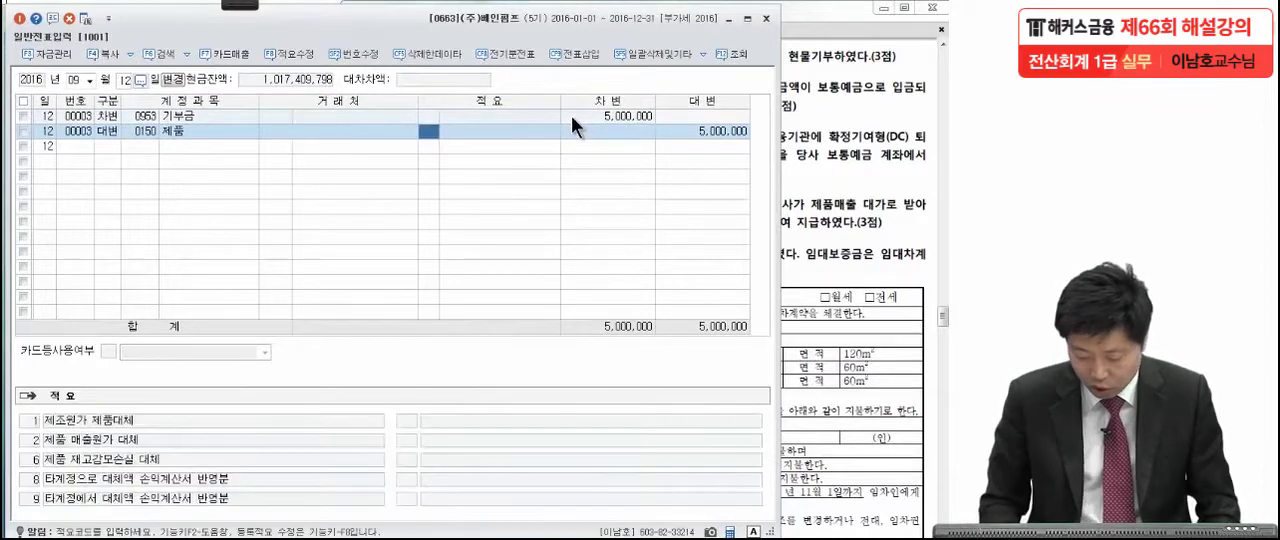
{"action": "type", "text": "8"}
{"action": "key", "text": "Return"}
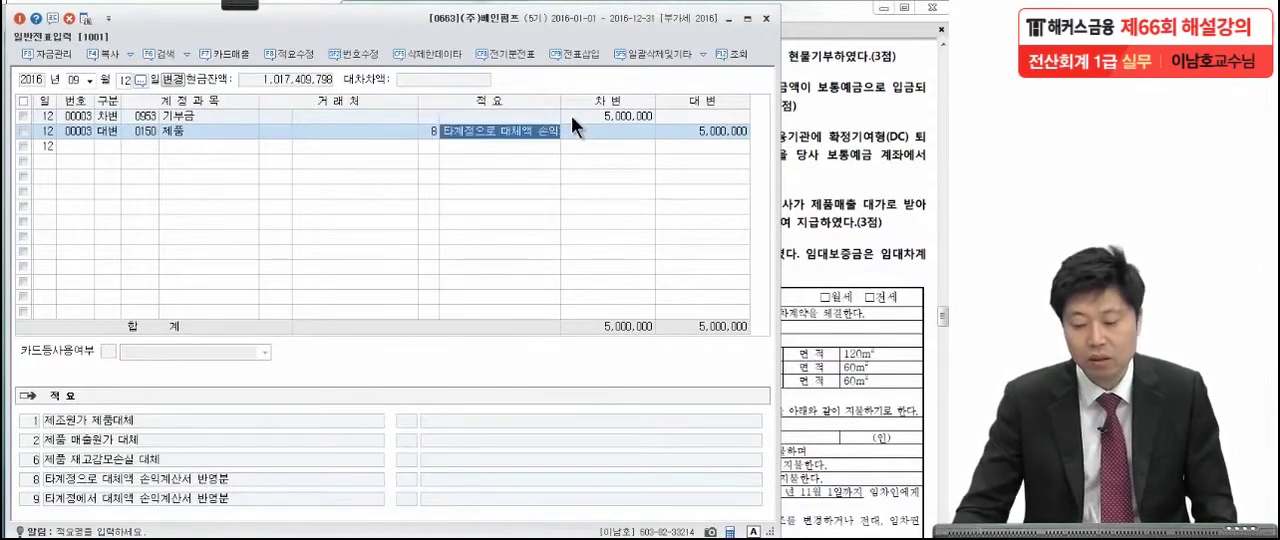
{"action": "left_click", "coordinate": [691, 130]}
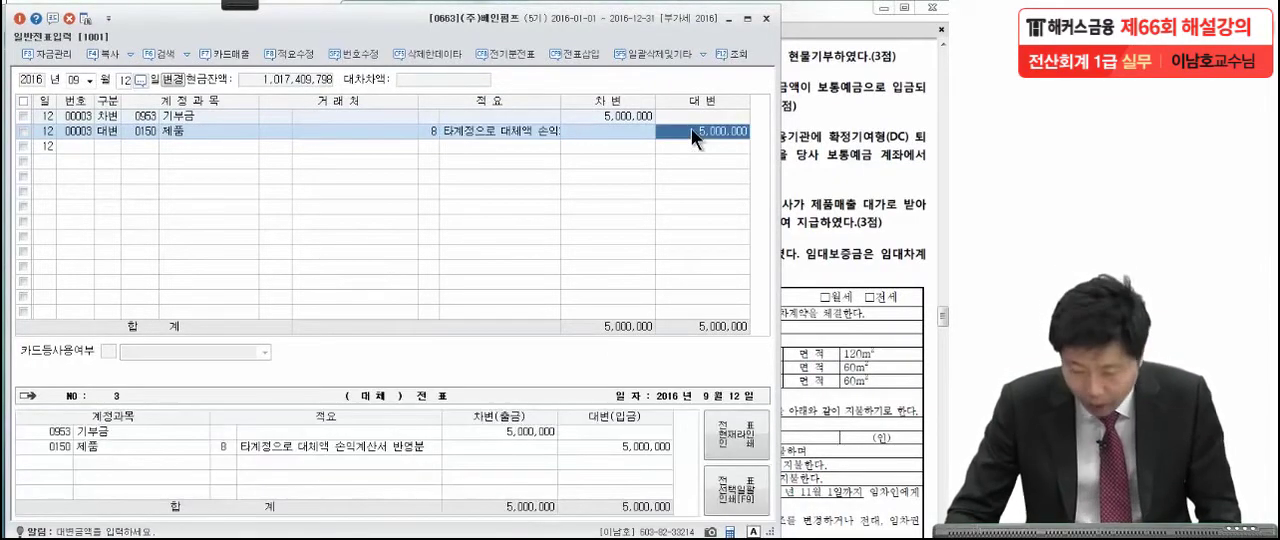
Read item [3] on the September 25 interest income in the exam PDF, marking key terms in red and writing the 30,800 withholding tax.
{"action": "left_click", "coordinate": [828, 160]}
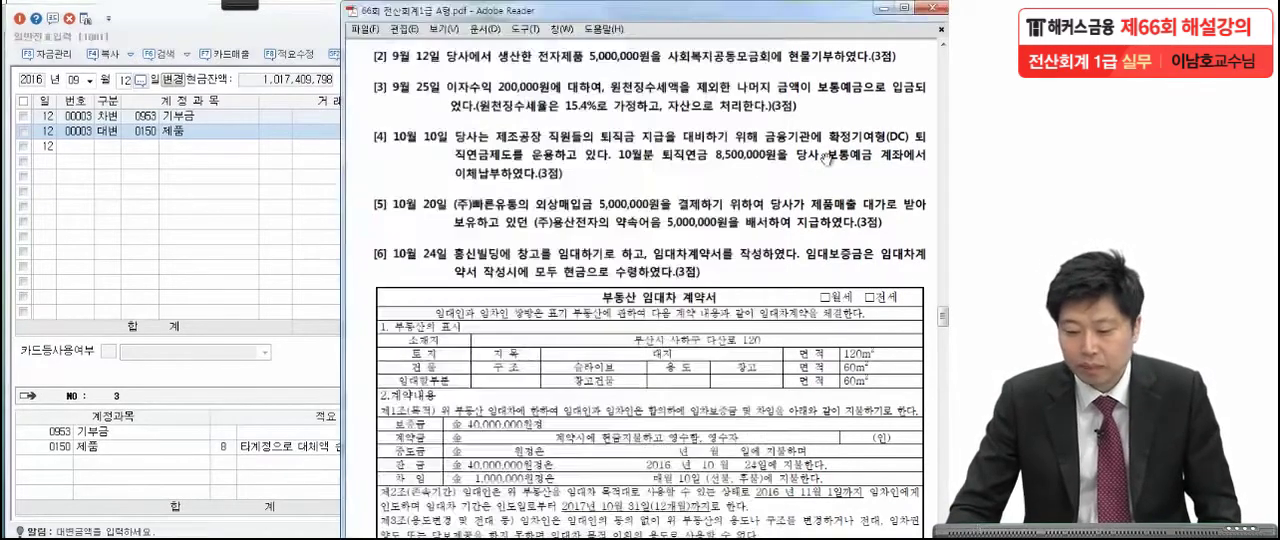
{"action": "left_click_drag", "start_coordinate": [812, 254], "coordinate": [815, 223]}
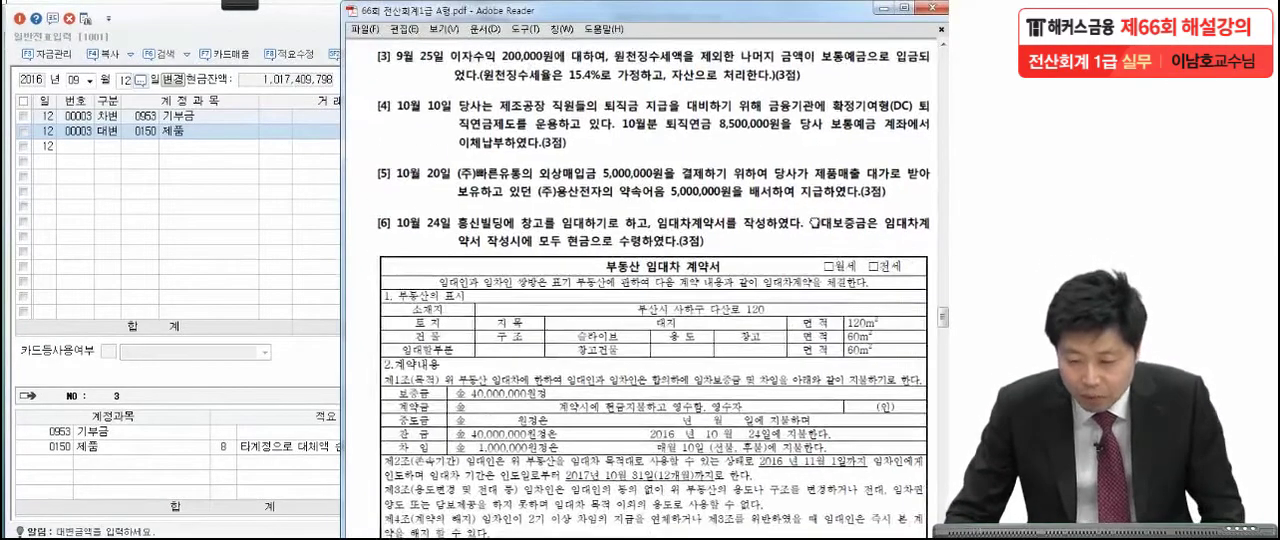
{"action": "left_click", "coordinate": [252, 5]}
{"action": "left_click", "coordinate": [176, 28]}
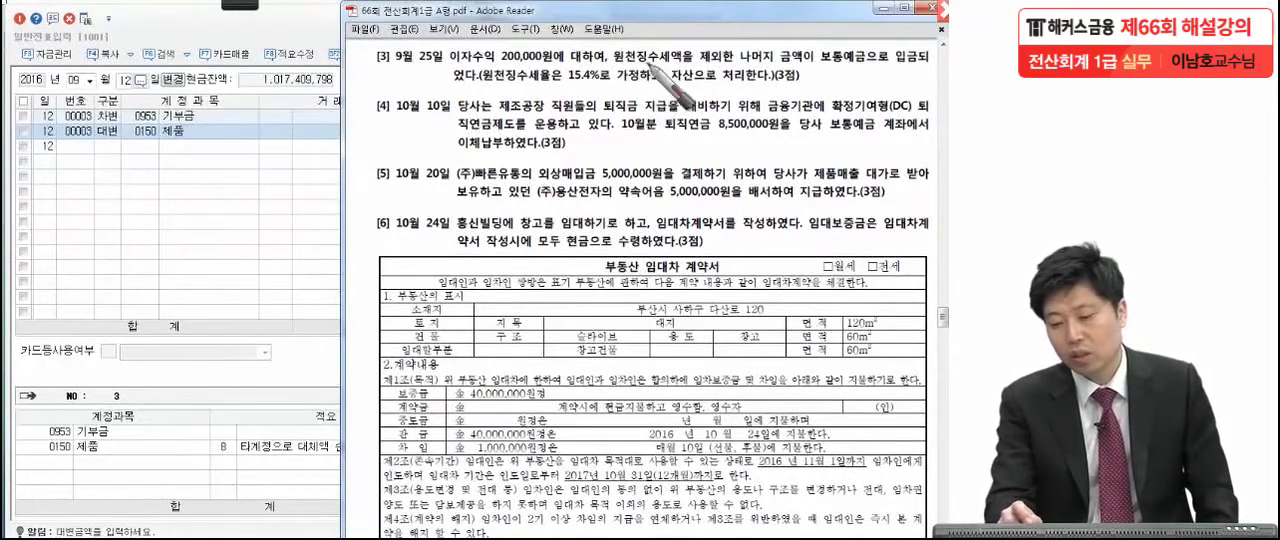
{"action": "left_click_drag", "start_coordinate": [808, 65], "coordinate": [862, 65]}
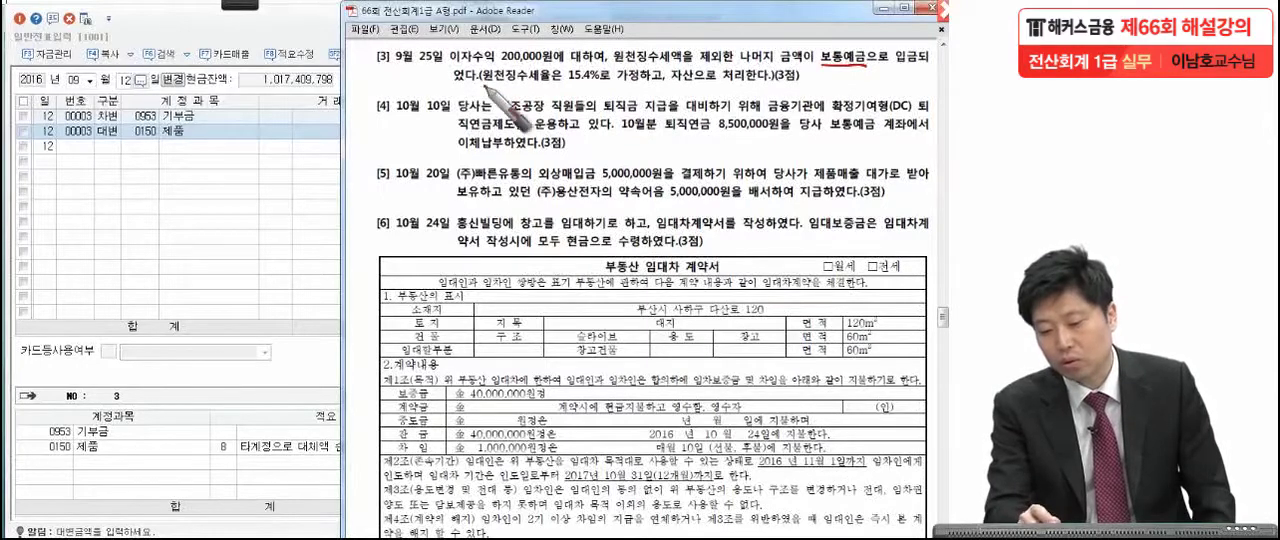
{"action": "left_click_drag", "start_coordinate": [477, 90], "coordinate": [485, 89]}
{"action": "left_click_drag", "start_coordinate": [564, 84], "coordinate": [600, 84]}
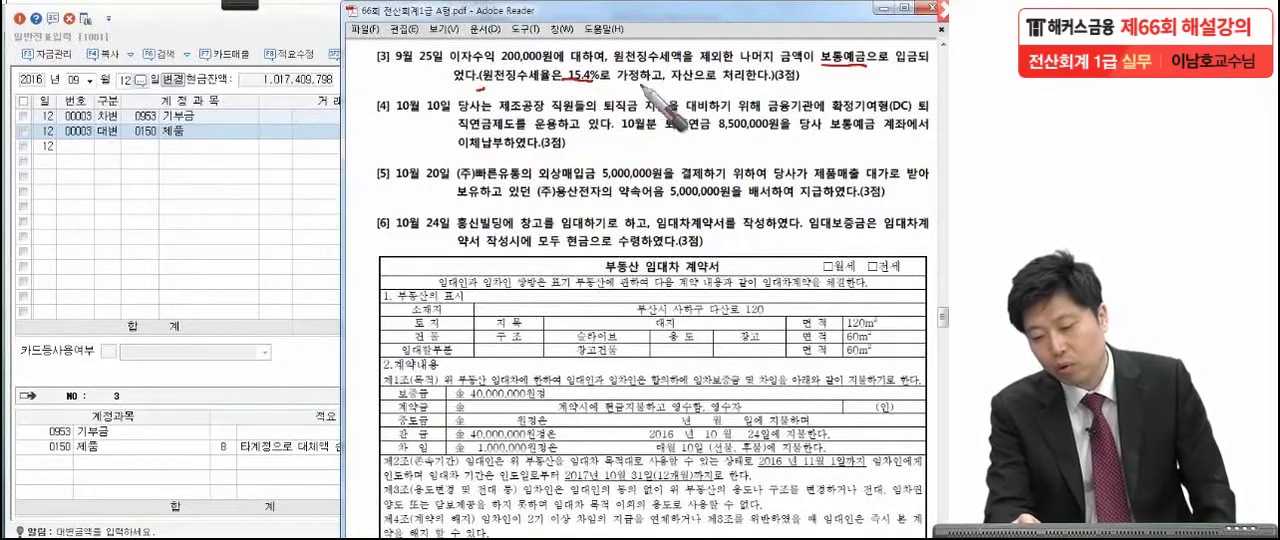
{"action": "left_click_drag", "start_coordinate": [717, 88], "coordinate": [467, 98]}
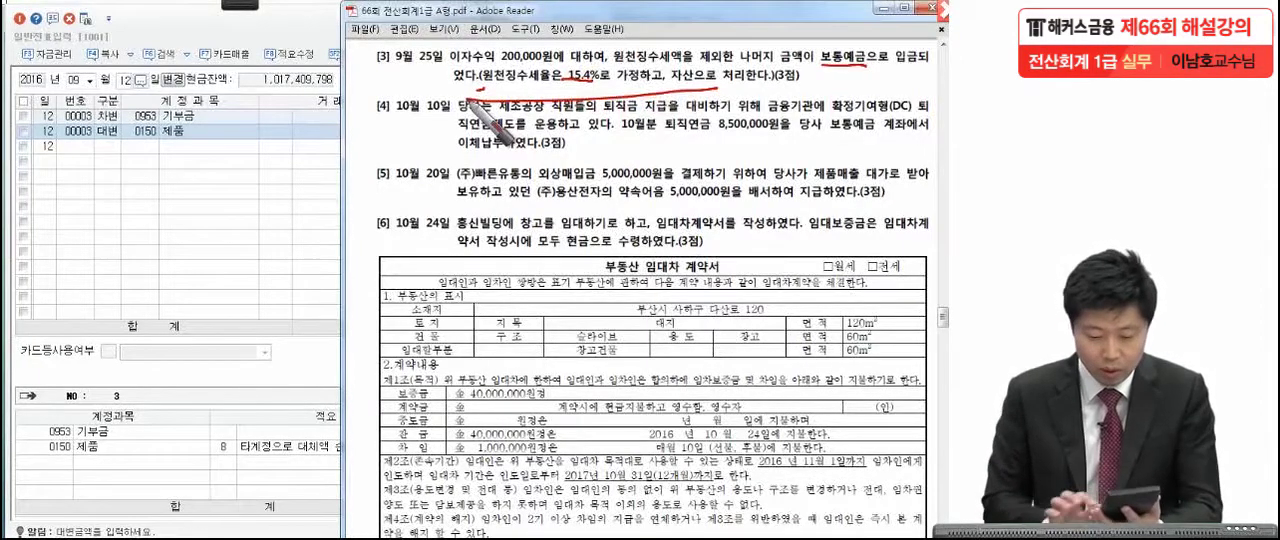
{"action": "mouse_move", "coordinate": [625, 140]}
{"action": "left_mouse_down"}
{"action": "mouse_move", "coordinate": [660, 175]}
{"action": "mouse_move", "coordinate": [775, 150]}
{"action": "mouse_move", "coordinate": [817, 190]}
{"action": "left_mouse_up"}
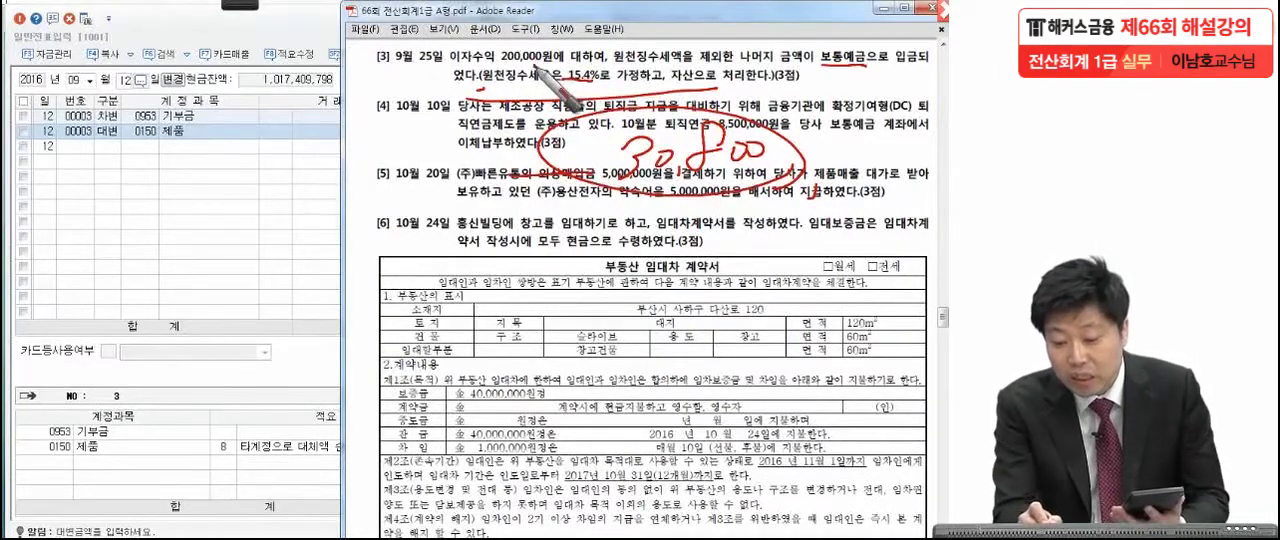
{"action": "mouse_move", "coordinate": [808, 76]}
{"action": "left_mouse_down"}
{"action": "mouse_move", "coordinate": [848, 128]}
{"action": "mouse_move", "coordinate": [804, 150]}
{"action": "left_mouse_up"}
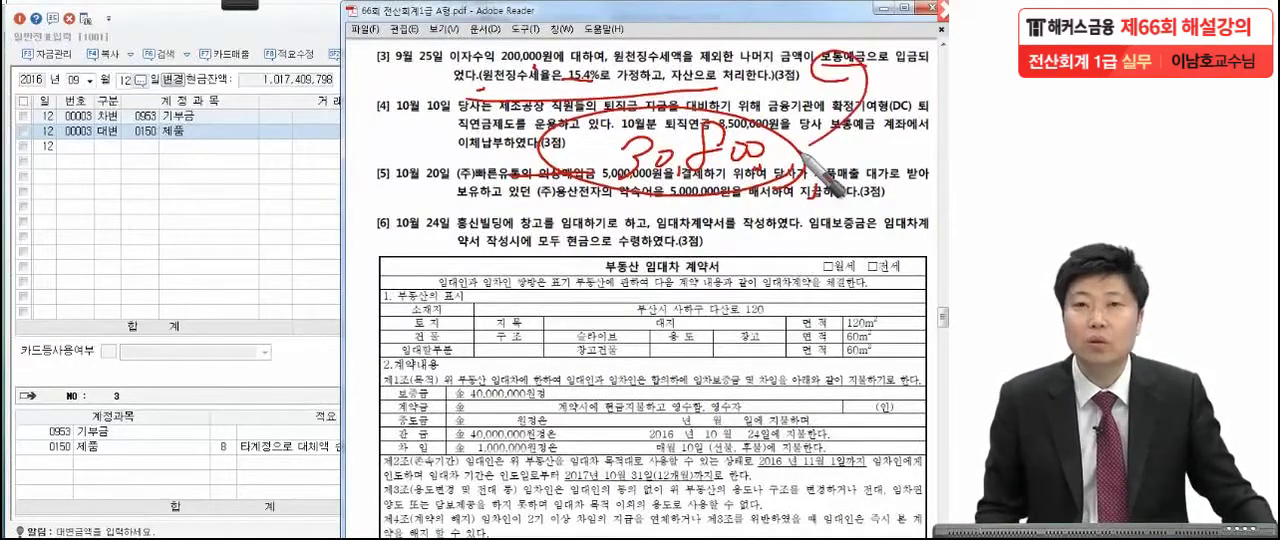
{"action": "key", "text": "Escape"}
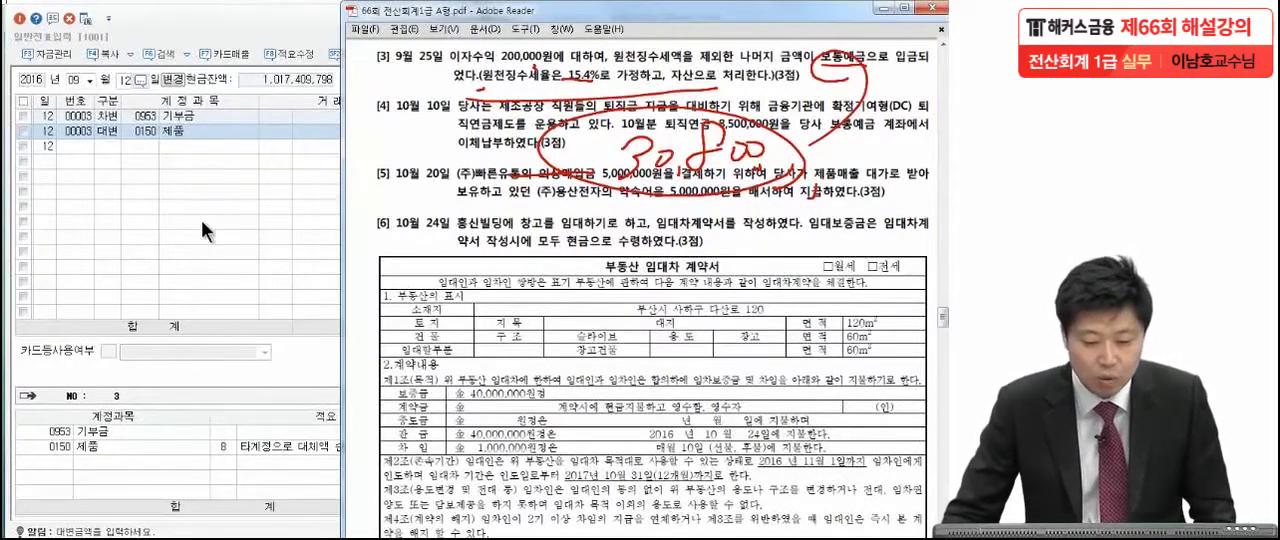
Set the voucher date to September 25 in KcLep and enter a credit (대변) line for 0901 이자수익 with 200,000.
{"action": "left_click", "coordinate": [125, 78]}
{"action": "type", "text": "25"}
{"action": "key", "text": "Return"}
{"action": "type", "text": "4어자"}
{"action": "key", "text": "Return"}
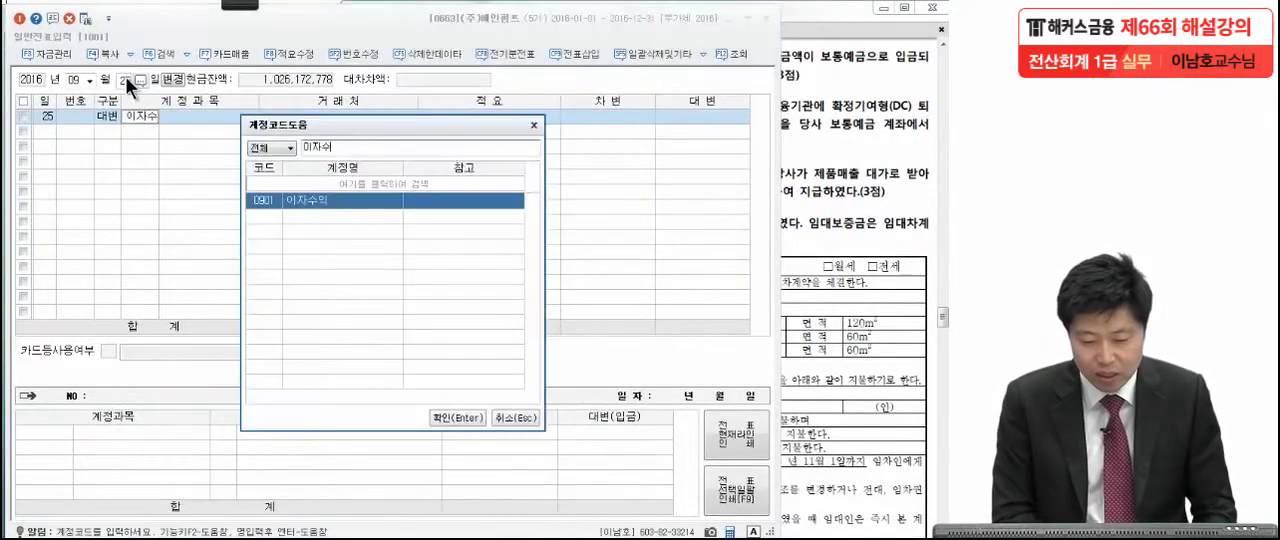
{"action": "key", "text": "Return"}
{"action": "left_click", "coordinate": [707, 120]}
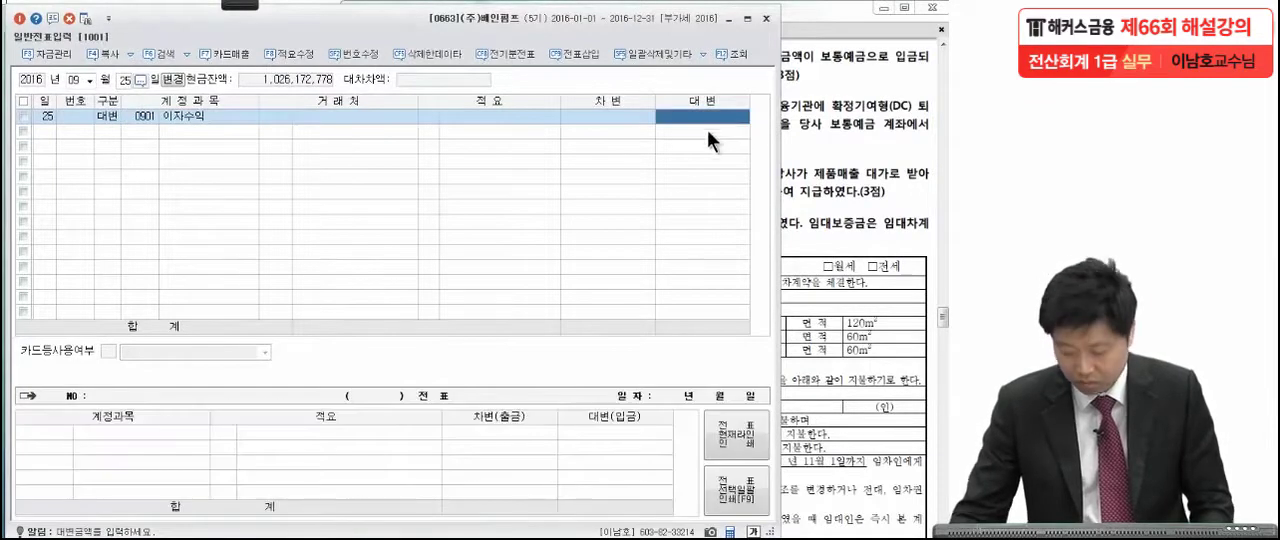
{"action": "type", "text": "200,000"}
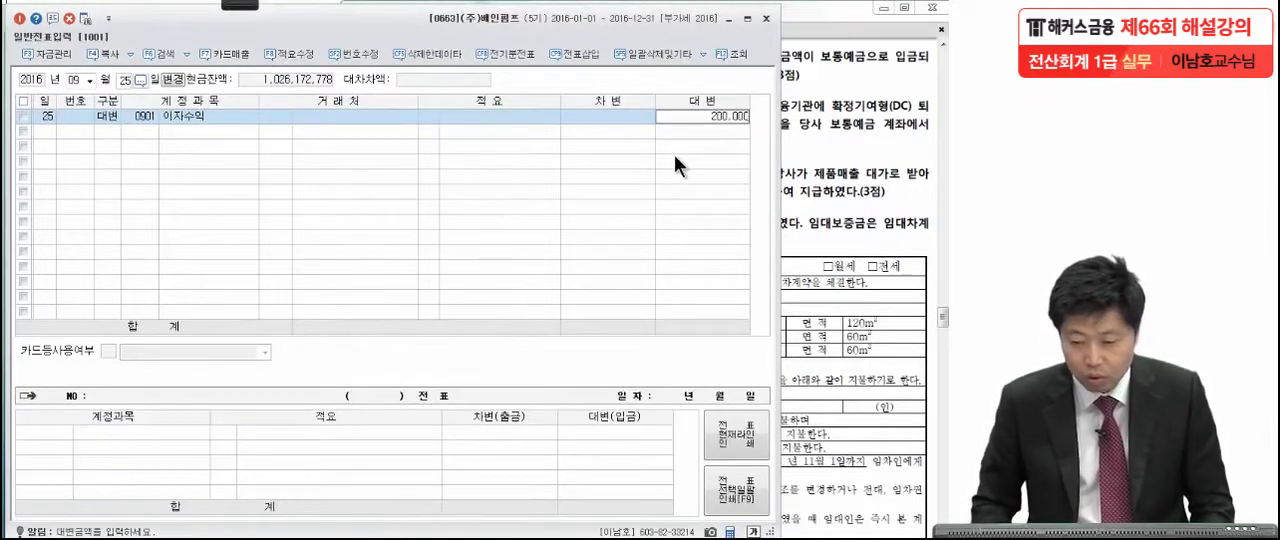
{"action": "key", "text": "Return"}
Add a debit (차변) line for 0136 선납세금 with 30,800.
{"action": "type", "text": "3선납"}
{"action": "key", "text": "Return"}
{"action": "key", "text": "Return"}
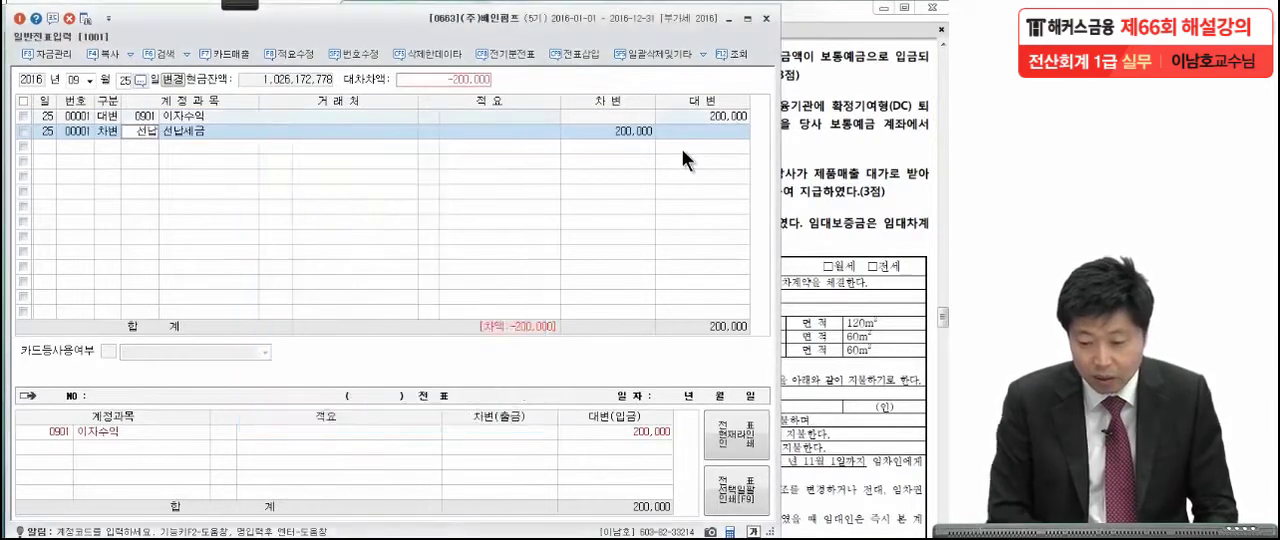
{"action": "left_click", "coordinate": [630, 129]}
{"action": "type", "text": "30,800"}
Balance the September 25 voucher with a debit (차변) line for 0103 보통예금 of 169,200.
{"action": "key", "text": "Return"}
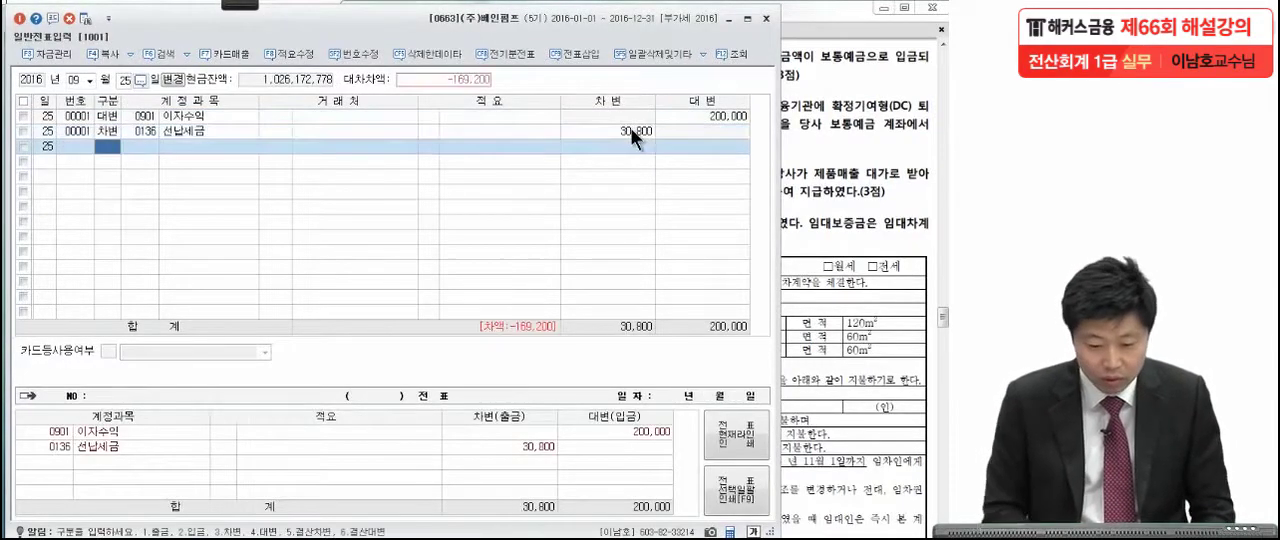
{"action": "type", "text": "3 "}
{"action": "type", "text": "보통"}
{"action": "key", "text": "Return"}
{"action": "key", "text": "Return"}
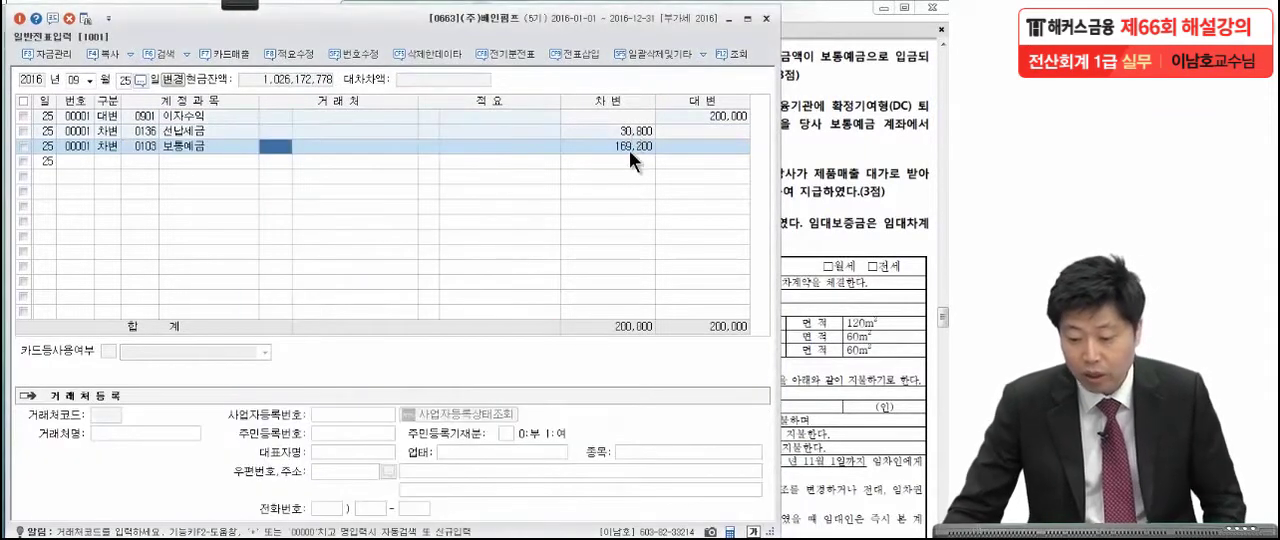
{"action": "left_click", "coordinate": [629, 147]}
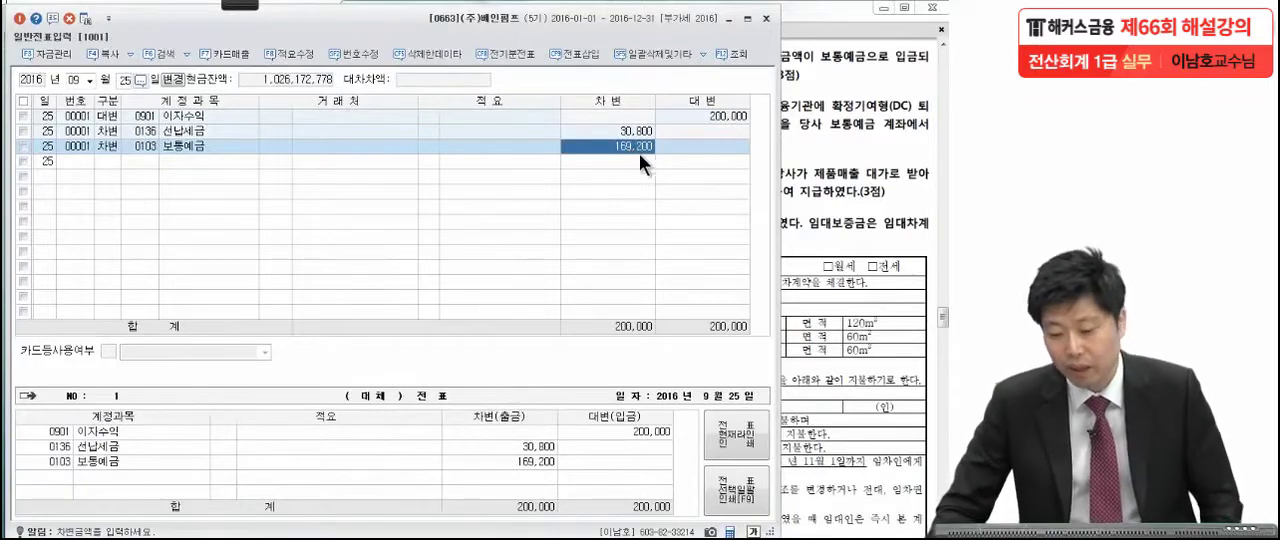
Read item [4] on the October 10 retirement pension payment in the exam PDF, circling DC and 제조공장 in red.
{"action": "left_click", "coordinate": [832, 157]}
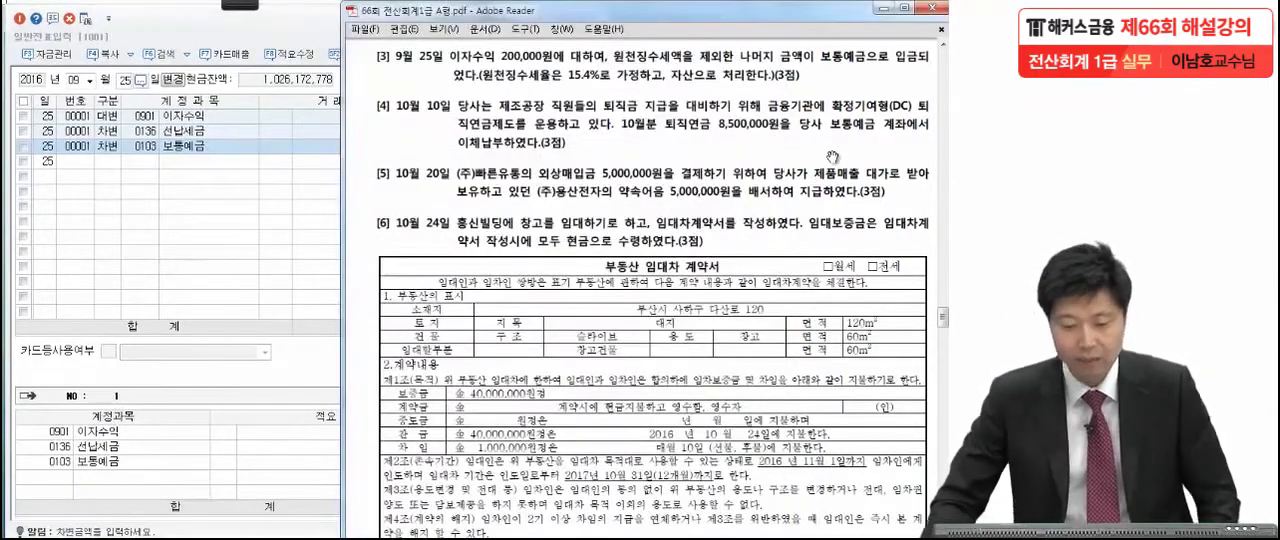
{"action": "left_click_drag", "start_coordinate": [816, 263], "coordinate": [814, 219]}
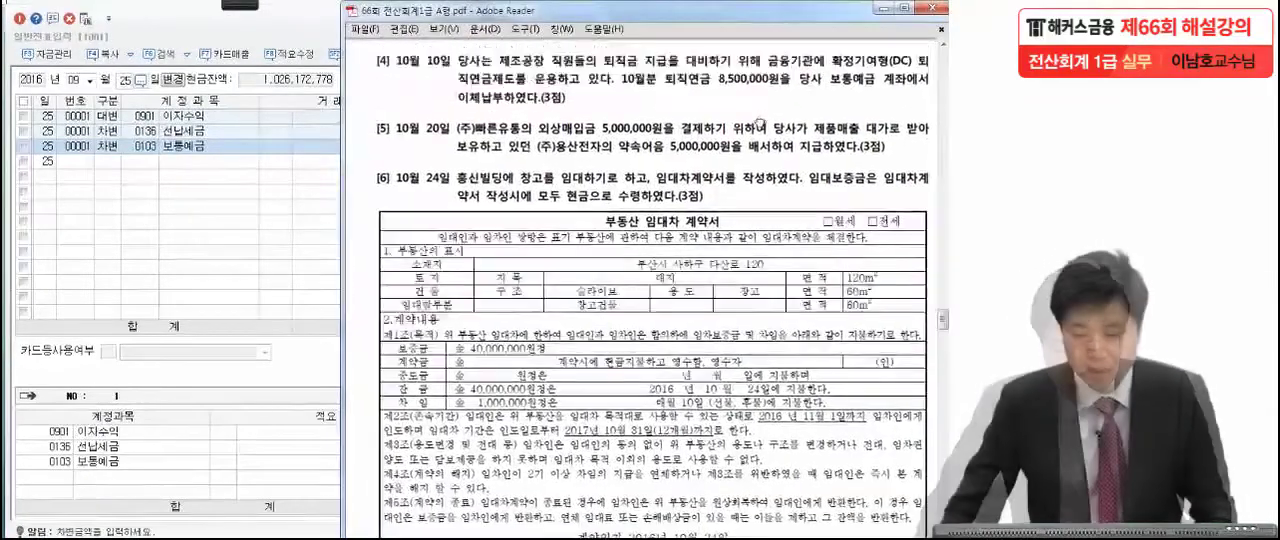
{"action": "left_click", "coordinate": [234, 7]}
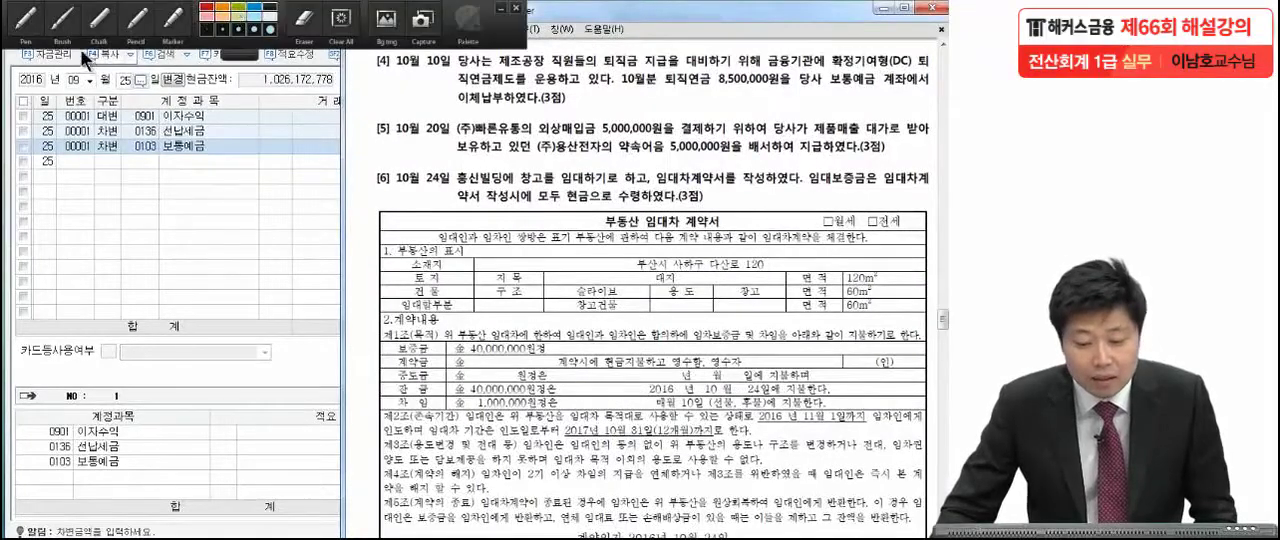
{"action": "mouse_move", "coordinate": [238, 5]}
{"action": "left_click", "coordinate": [27, 20]}
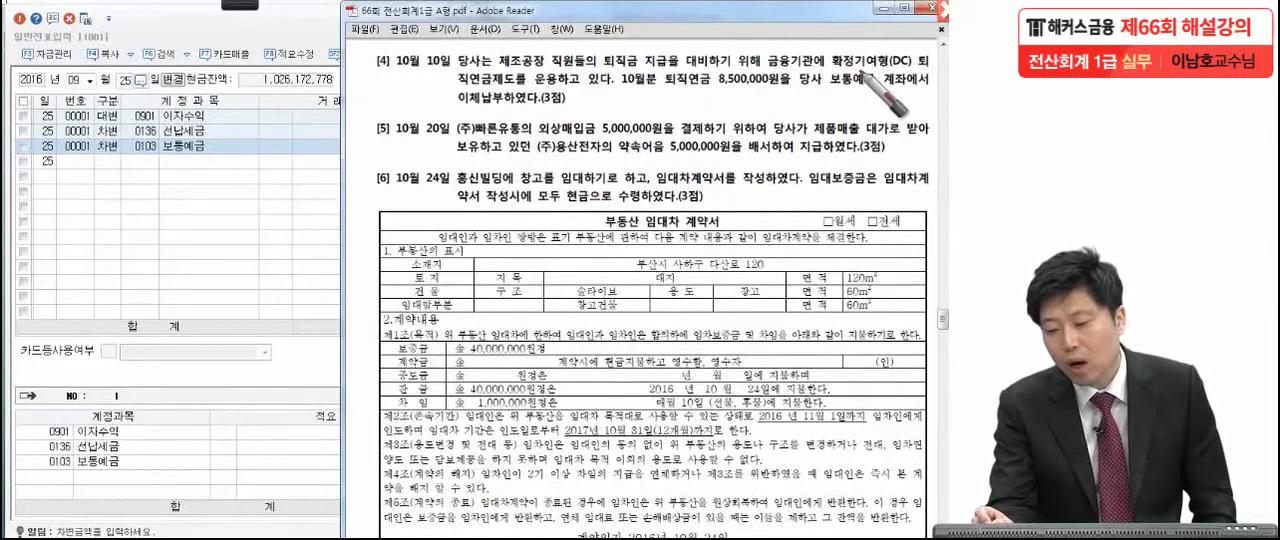
{"action": "left_click_drag", "start_coordinate": [910, 46], "coordinate": [914, 47]}
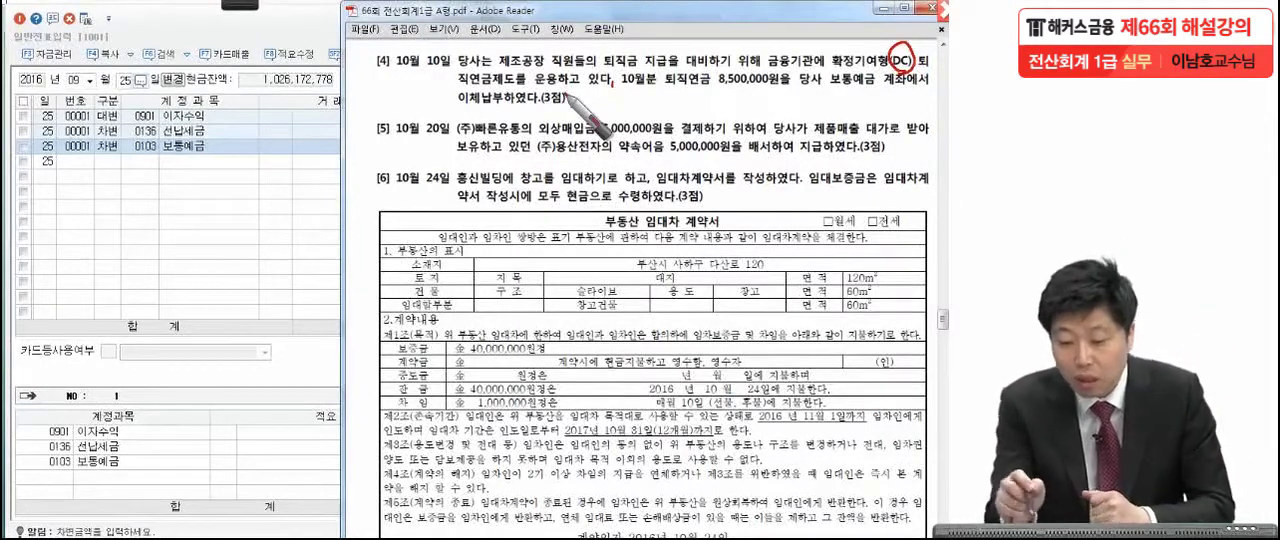
{"action": "mouse_move", "coordinate": [497, 62]}
{"action": "left_mouse_down"}
{"action": "mouse_move", "coordinate": [540, 46]}
{"action": "mouse_move", "coordinate": [573, 93]}
{"action": "left_mouse_up"}
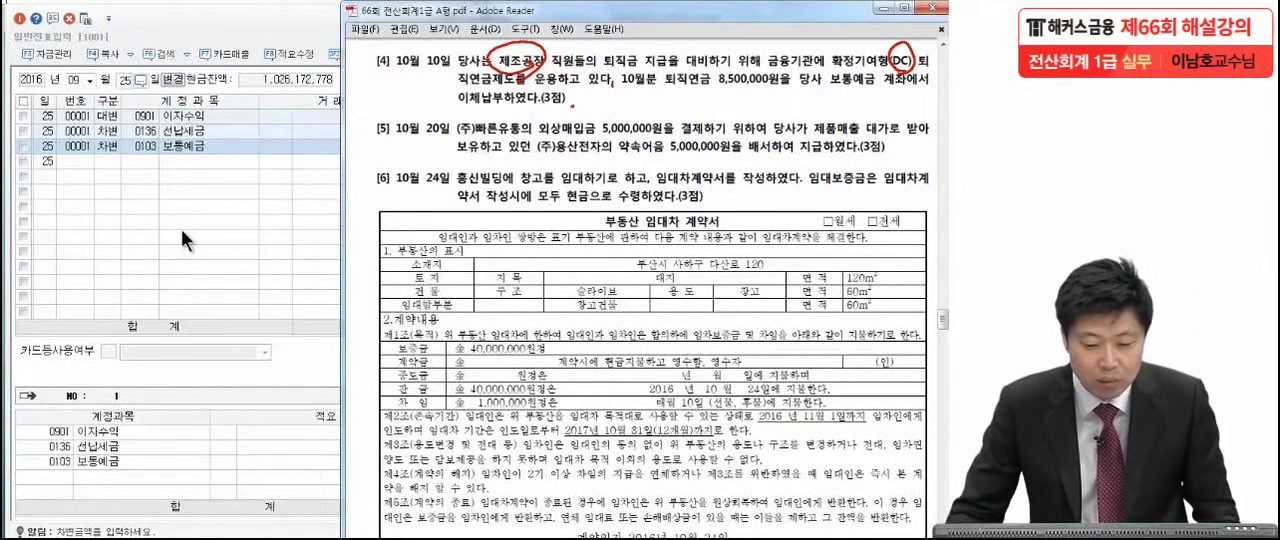
Set the voucher date to October 10 in KcLep and start a debit (차변) line with the manufacturing-cost account 0508 퇴직급여.
{"action": "left_click", "coordinate": [82, 79]}
{"action": "type", "text": "10"}
{"action": "key", "text": "Return"}
{"action": "type", "text": "10"}
{"action": "key", "text": "Return"}
{"action": "type", "text": "3"}
{"action": "key", "text": "Return"}
{"action": "type", "text": "퇴직"}
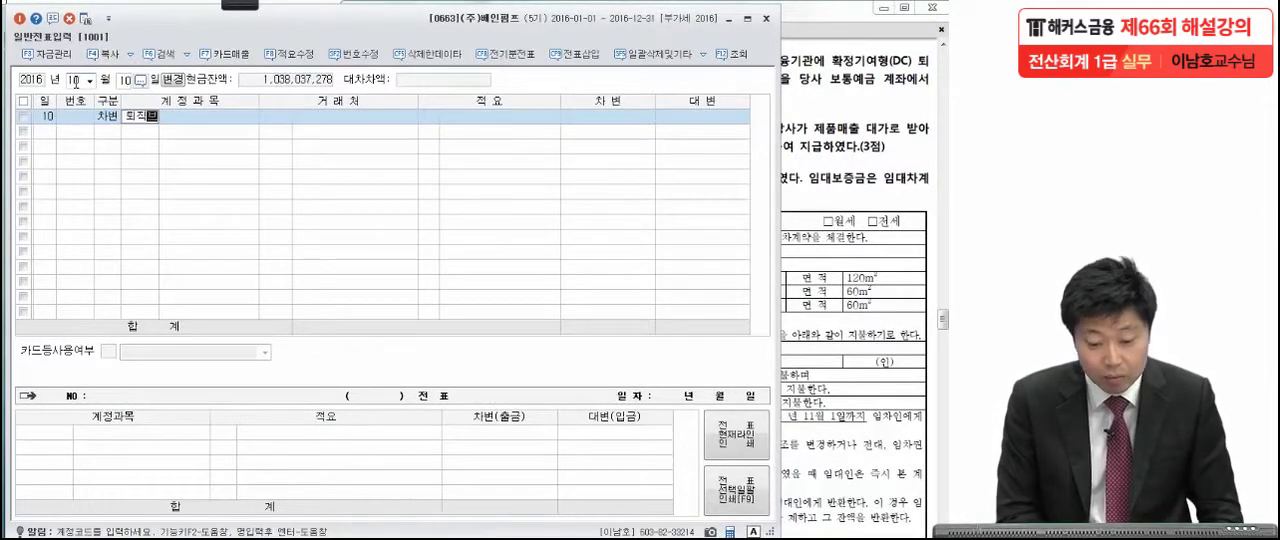
{"action": "type", "text": "급"}
{"action": "key", "text": "Return"}
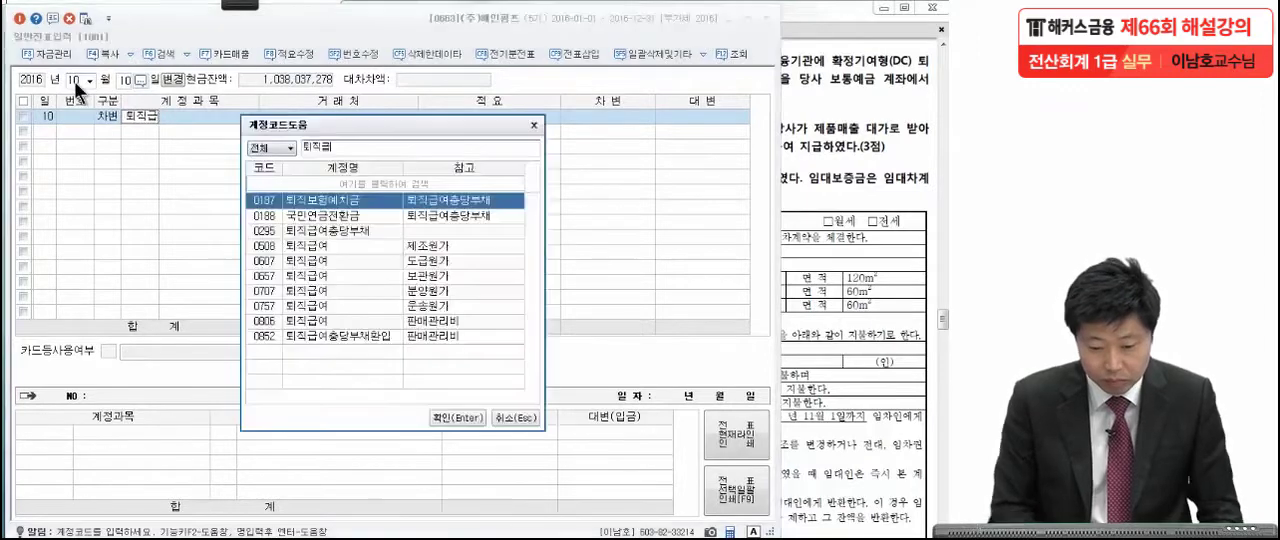
{"action": "left_click", "coordinate": [364, 244]}
{"action": "key", "text": "Return"}
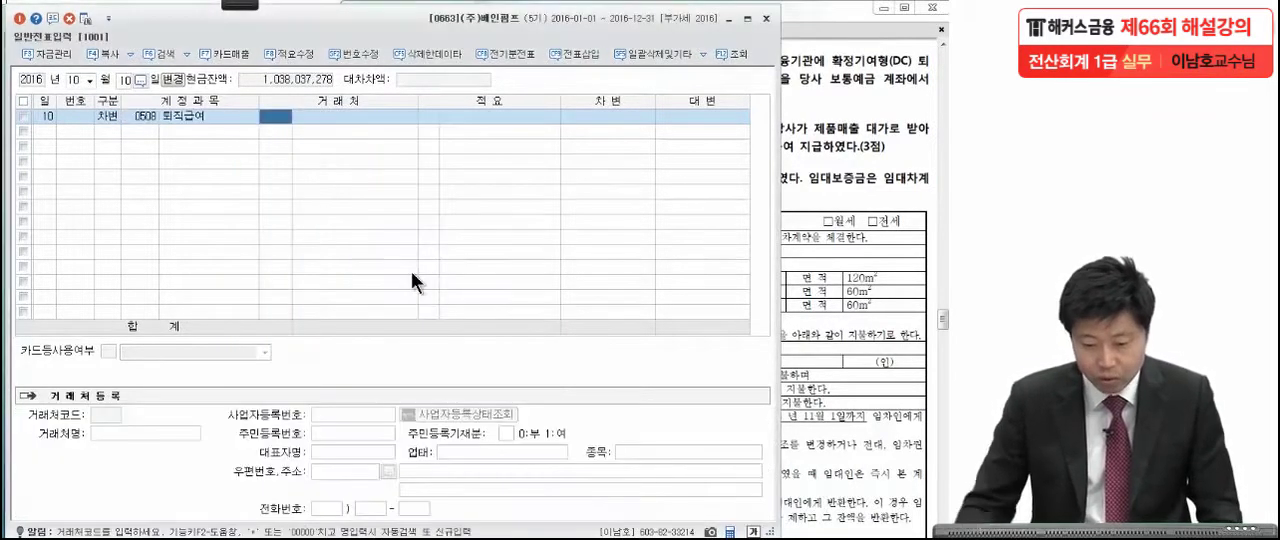
Enter 8,500,000 as the debit amount of the 퇴직급여 line, checking it against the exam PDF.
{"action": "left_click", "coordinate": [591, 115]}
{"action": "left_click", "coordinate": [826, 136]}
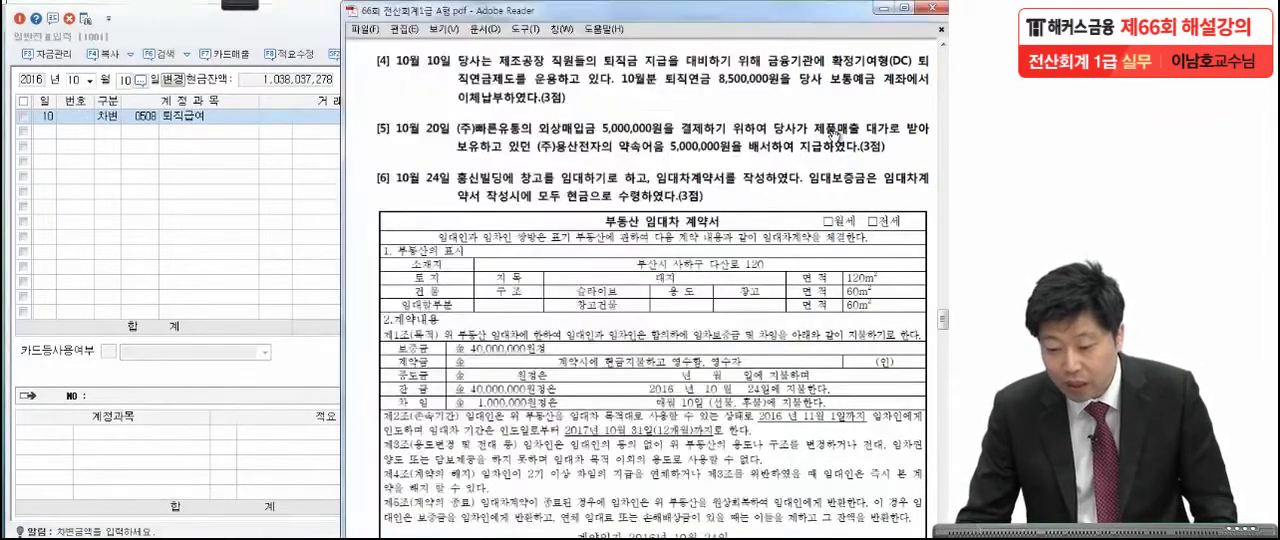
{"action": "left_click", "coordinate": [231, 237]}
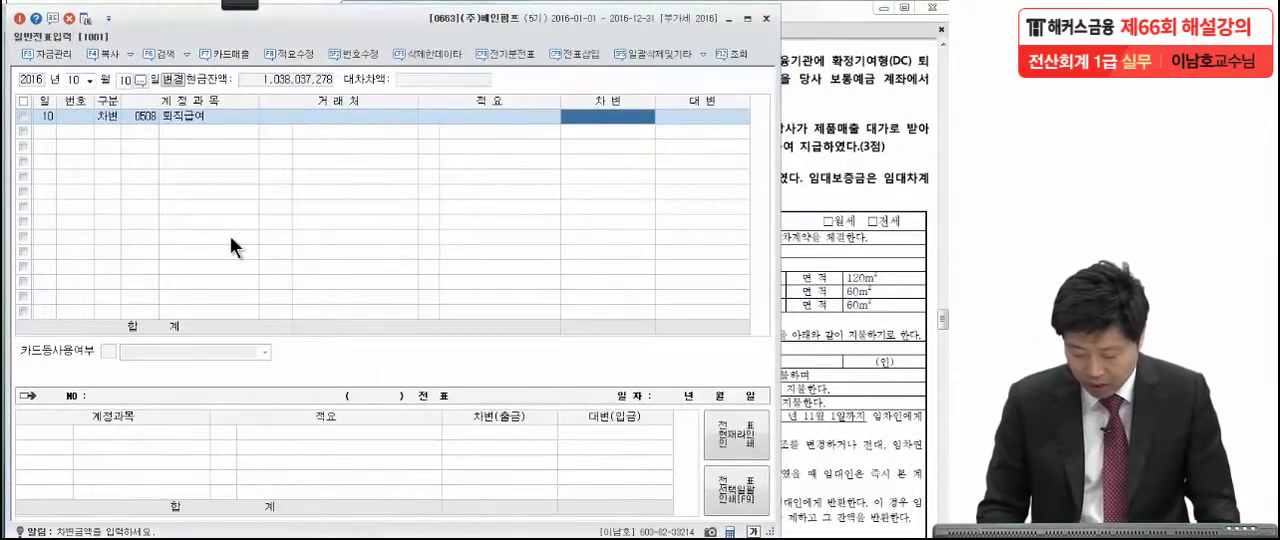
{"action": "type", "text": "8,500,"}
{"action": "type", "text": "000"}
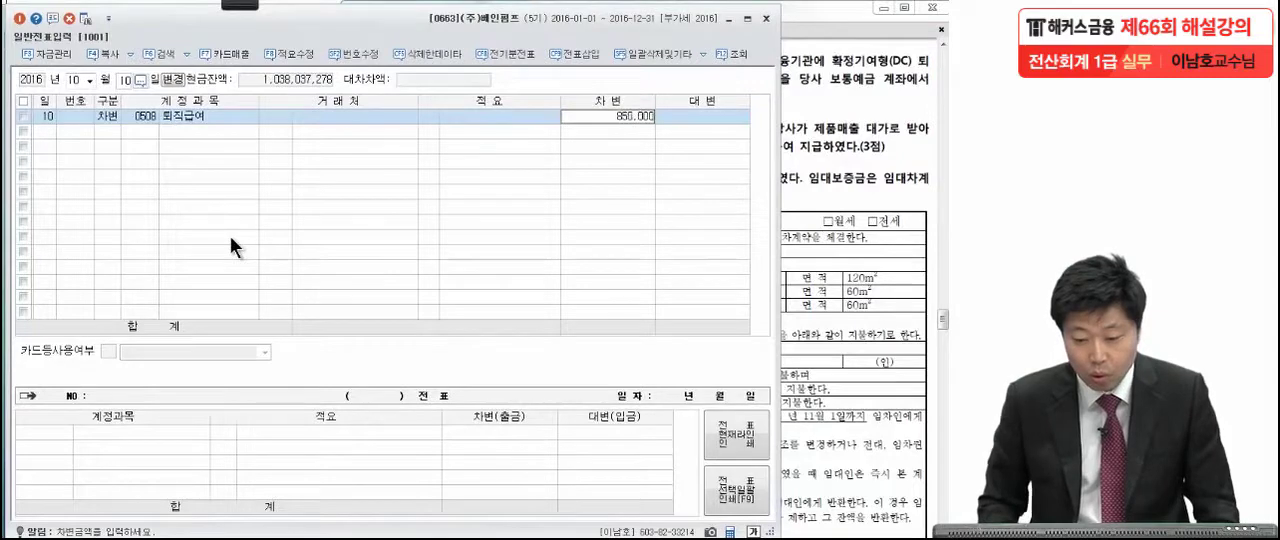
{"action": "key", "text": "Return"}
Balance the October 10 voucher with a credit (대변) line for 0103 보통예금 of 8,500,000.
{"action": "type", "text": "4"}
{"action": "key", "text": "Return"}
{"action": "type", "text": "보통"}
{"action": "key", "text": "Return"}
{"action": "key", "text": "Return"}
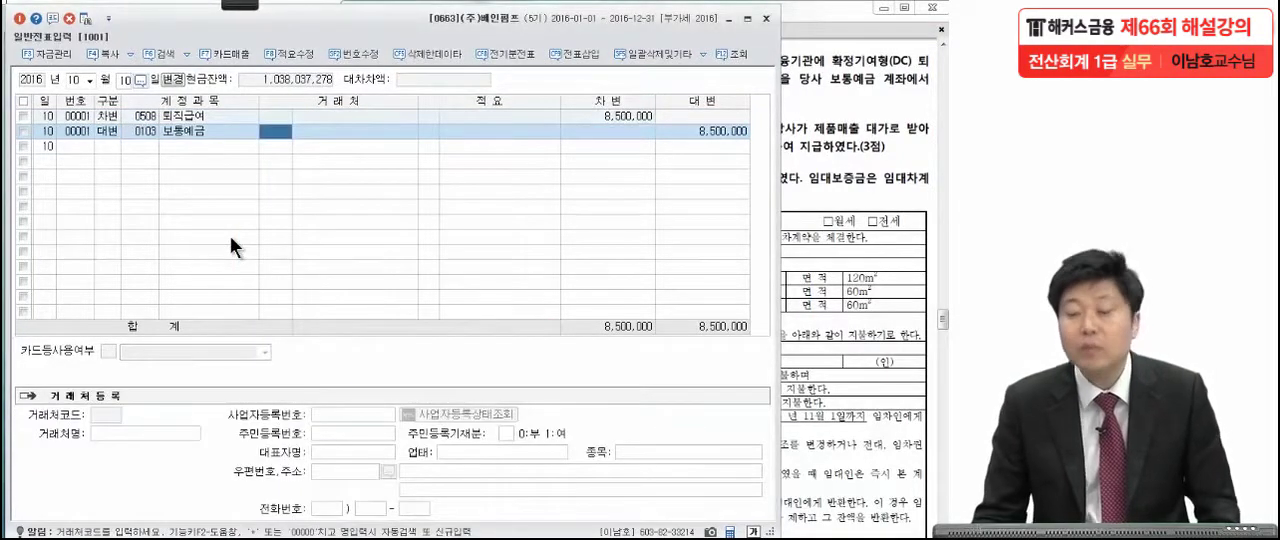
Read item [5] on the October 20 payable settlement in the exam PDF, marking (주)빠른유통, 외상매입금, (주)용산전자 and 배서하여 지급 in red.
{"action": "left_click", "coordinate": [790, 168]}
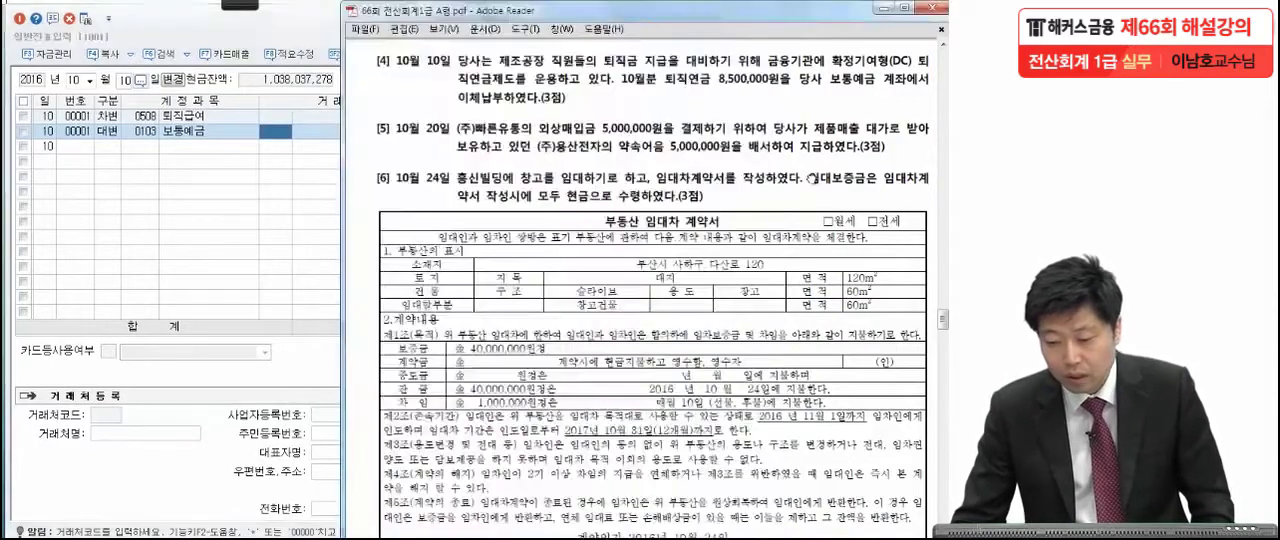
{"action": "scroll", "coordinate": [830, 290], "scroll_direction": "down", "scroll_amount": 3}
{"action": "left_click_drag", "start_coordinate": [830, 237], "coordinate": [828, 229]}
{"action": "mouse_move", "coordinate": [252, 12]}
{"action": "left_click", "coordinate": [26, 18]}
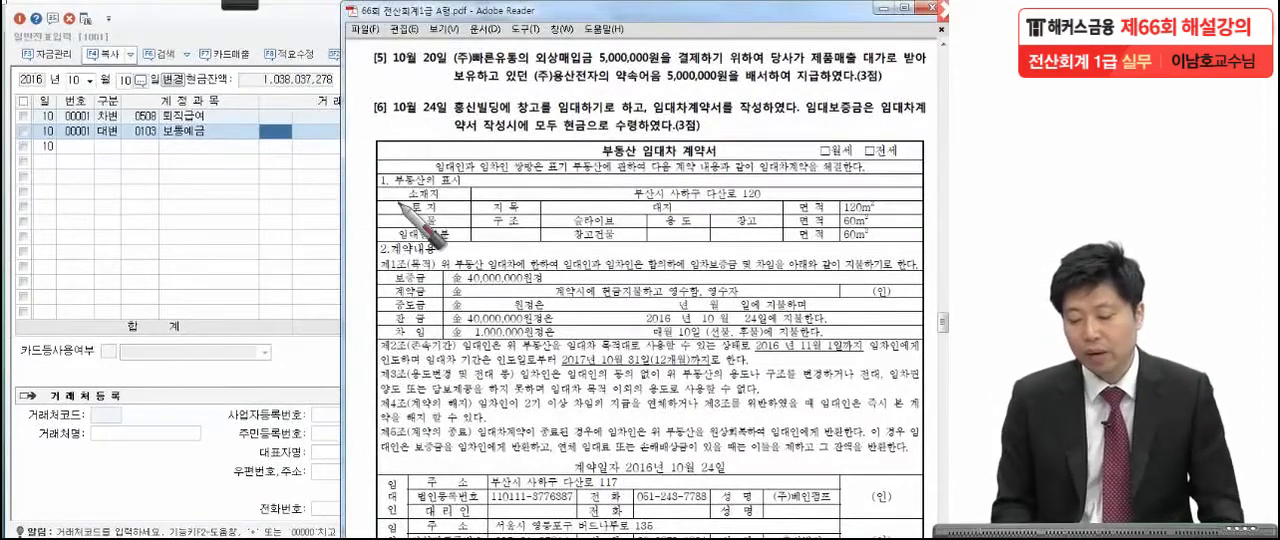
{"action": "left_click_drag", "start_coordinate": [778, 29], "coordinate": [763, 78]}
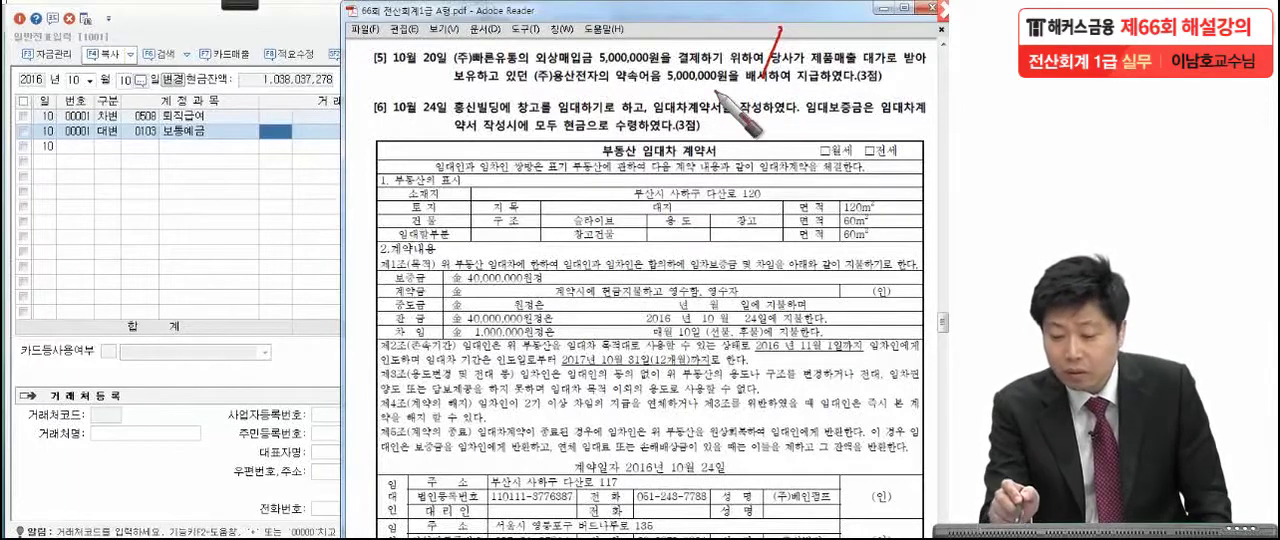
{"action": "left_click_drag", "start_coordinate": [810, 91], "coordinate": [742, 88]}
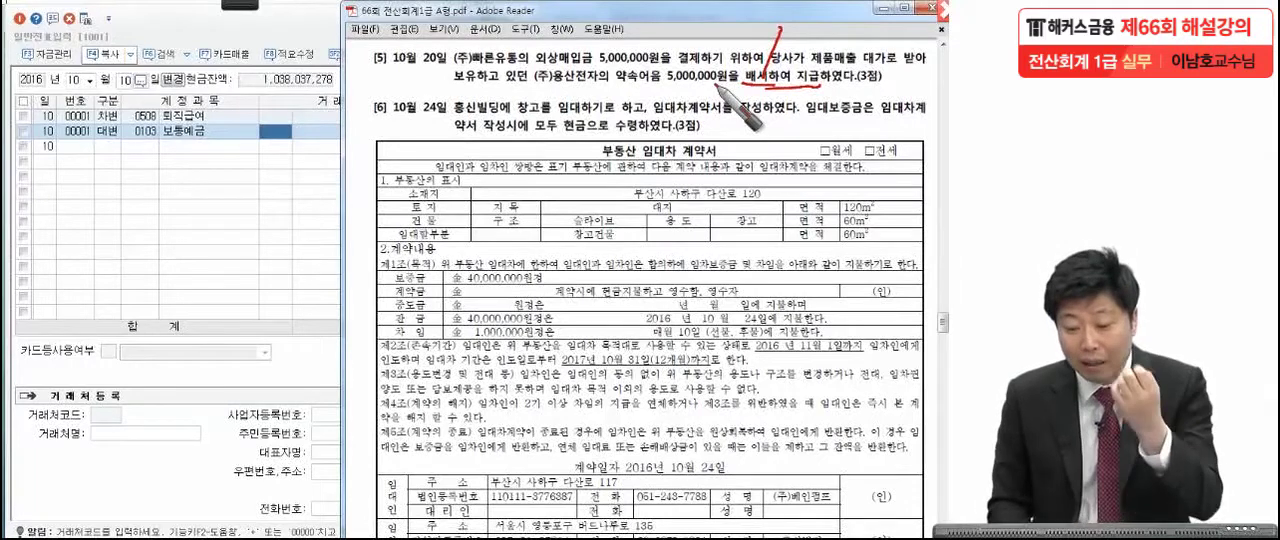
{"action": "left_click_drag", "start_coordinate": [522, 92], "coordinate": [600, 98]}
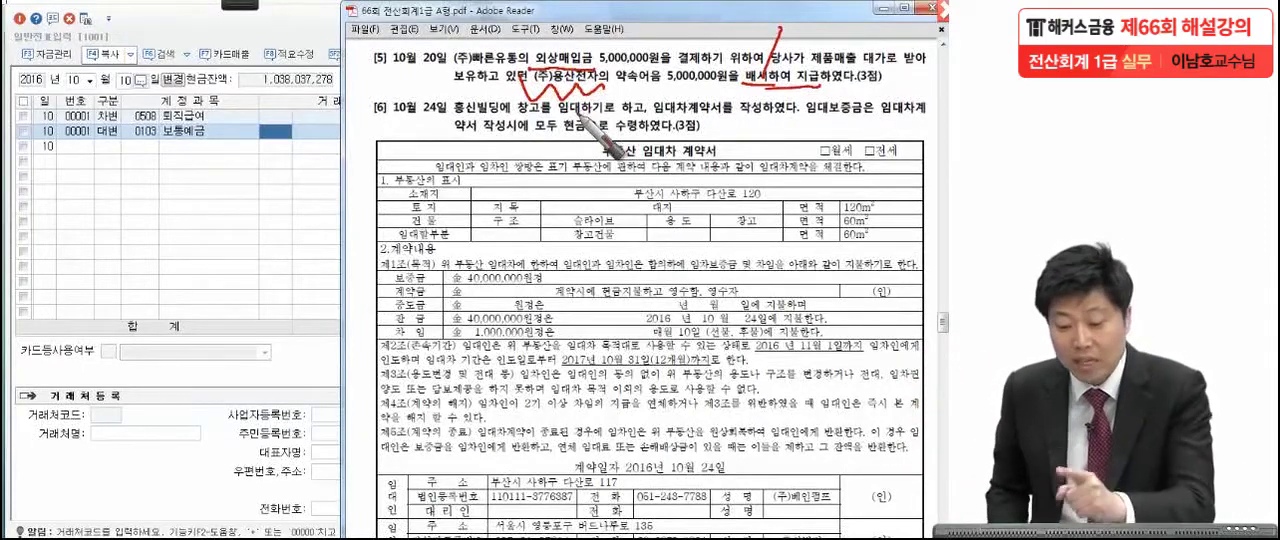
{"action": "mouse_move", "coordinate": [505, 44]}
{"action": "left_mouse_down"}
{"action": "mouse_move", "coordinate": [430, 55]}
{"action": "mouse_move", "coordinate": [510, 62]}
{"action": "left_mouse_up"}
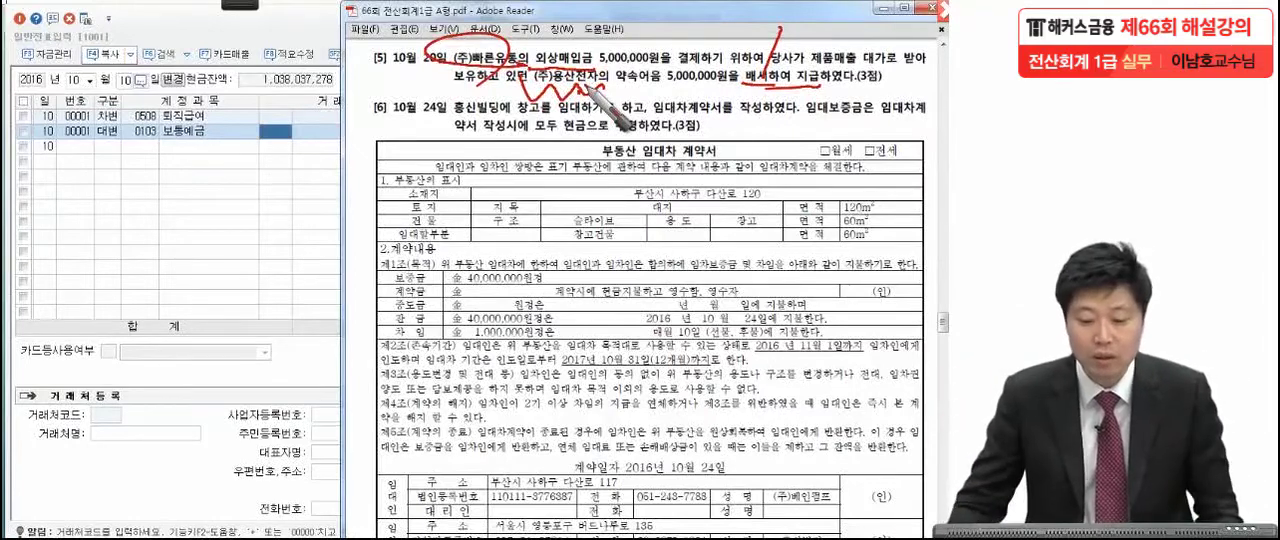
{"action": "key", "text": "Escape"}
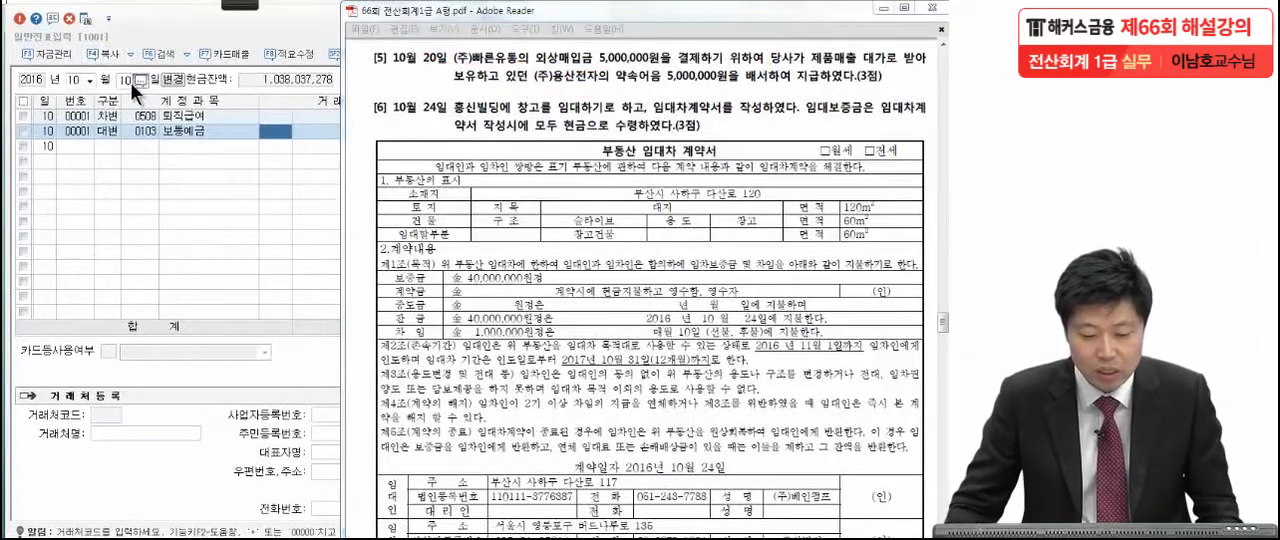
Set the voucher date to October 20 in KcLep and start a debit (차변) line for 0251 외상매입금.
{"action": "left_click", "coordinate": [124, 81]}
{"action": "type", "text": "20"}
{"action": "key", "text": "Return"}
{"action": "type", "text": "3오외"}
{"action": "type", "text": "상매"}
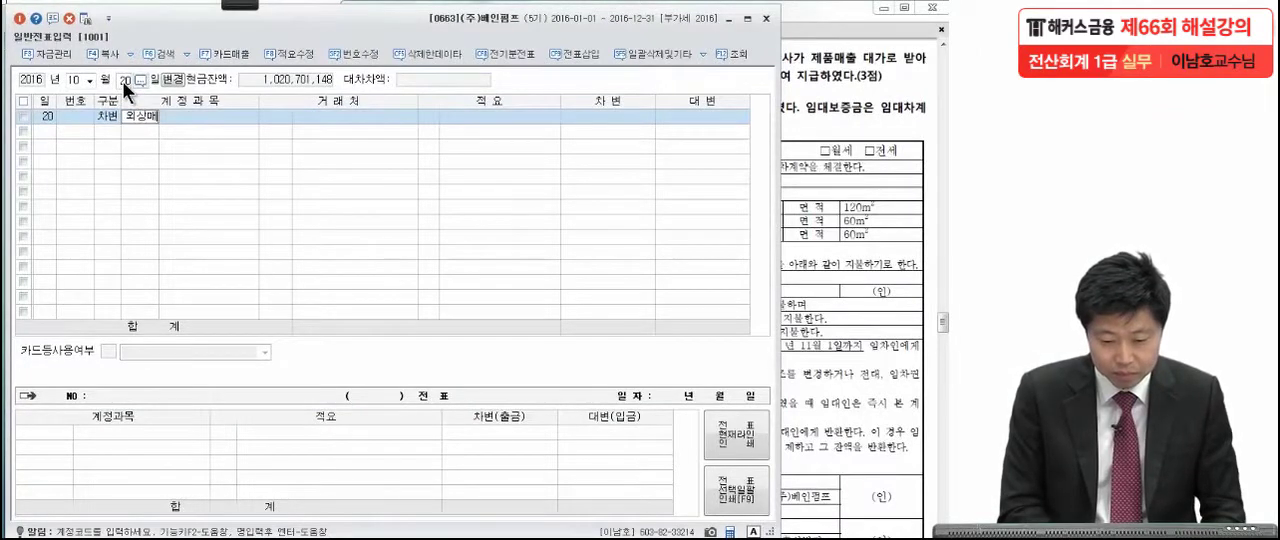
{"action": "key", "text": "Return"}
{"action": "key", "text": "Return"}
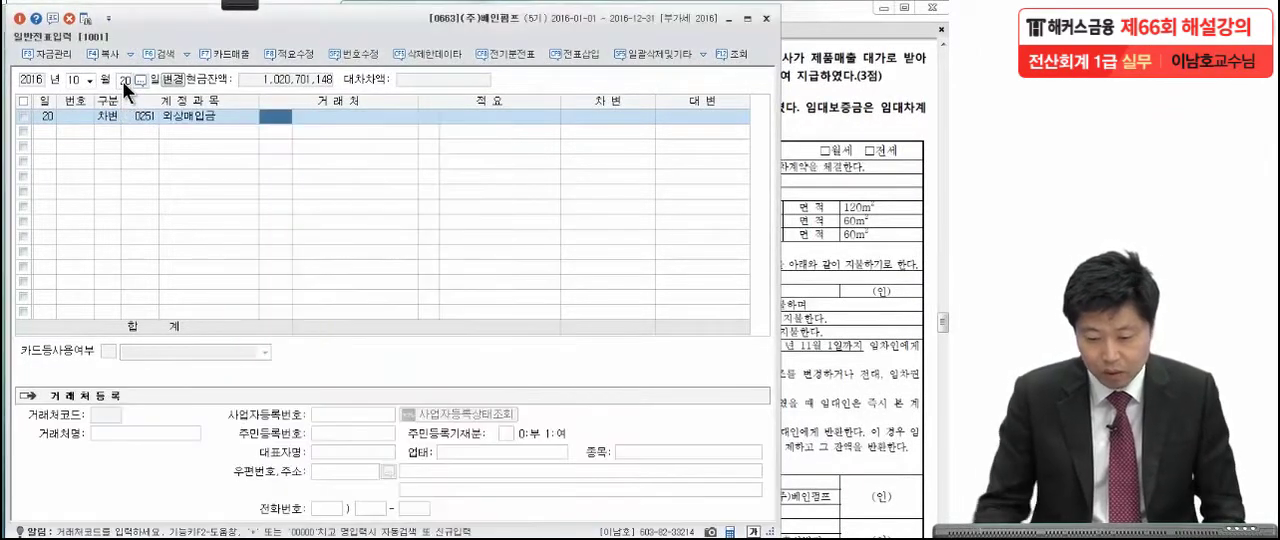
Assign vendor 00901 (주)빠른유통 to the 외상매입금 line and enter a debit amount of 5,000,000.
{"action": "left_click", "coordinate": [889, 243]}
{"action": "left_click", "coordinate": [233, 258]}
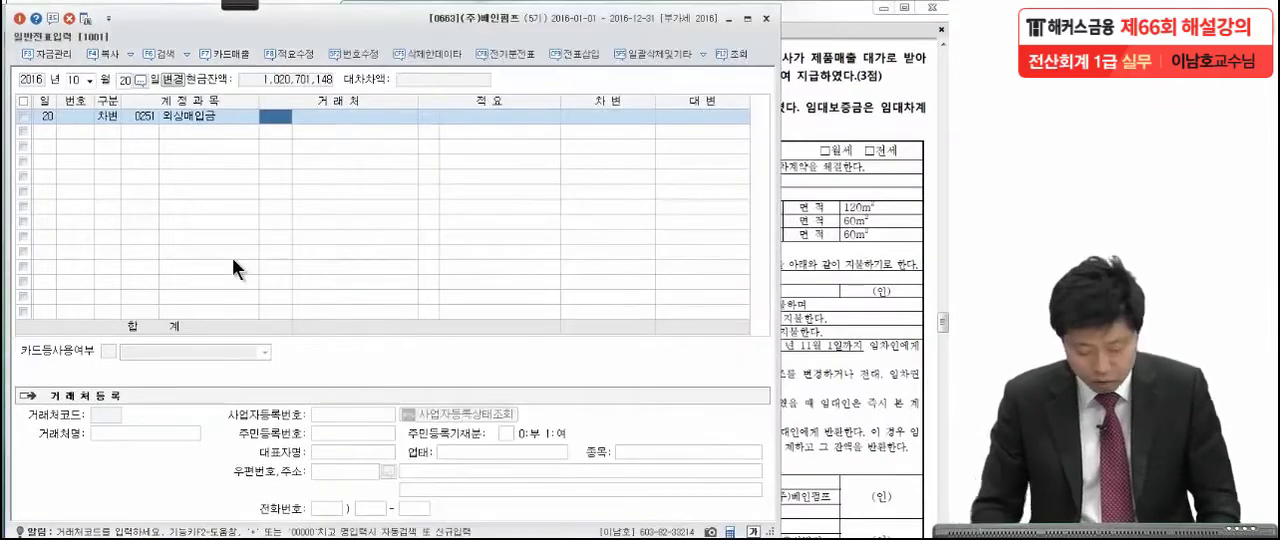
{"action": "key", "text": "F2"}
{"action": "type", "text": "빠"}
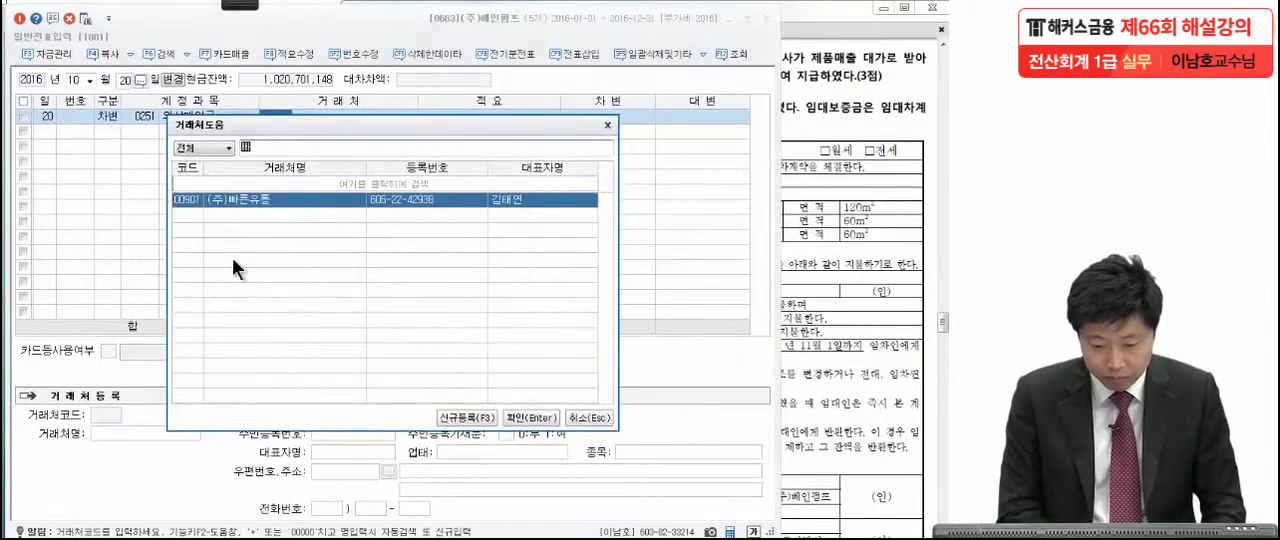
{"action": "key", "text": "Return"}
{"action": "left_click", "coordinate": [872, 108]}
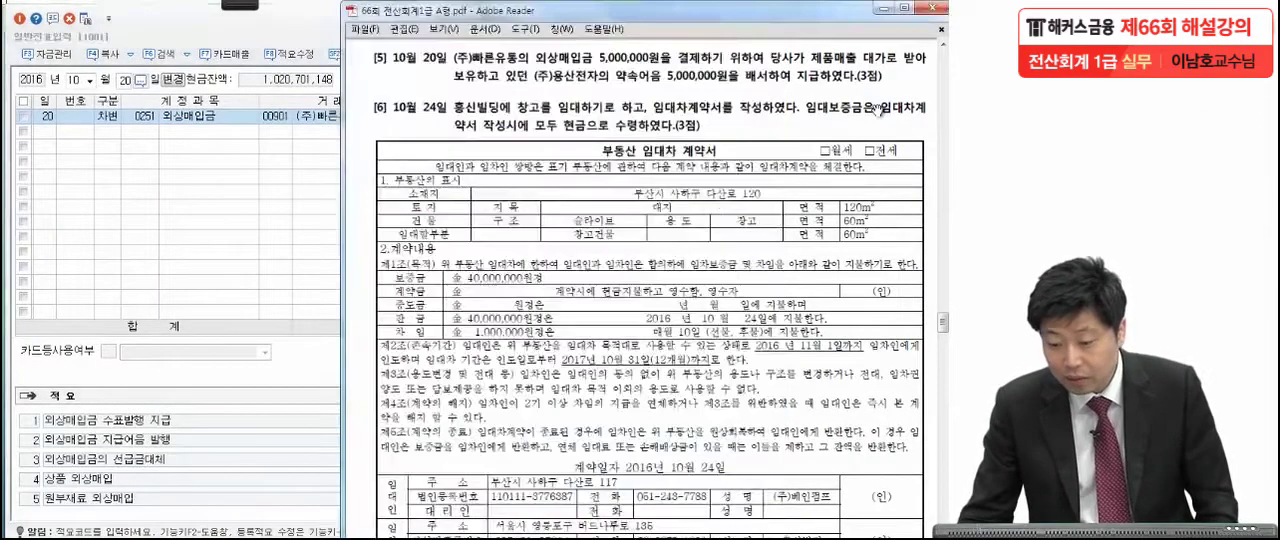
{"action": "left_click", "coordinate": [319, 238]}
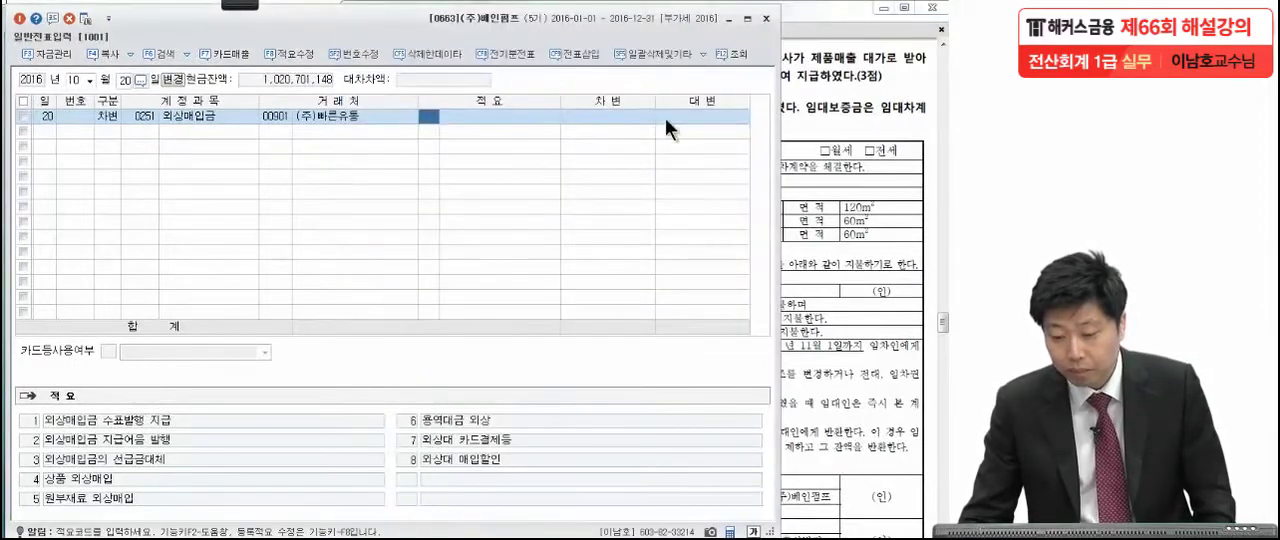
{"action": "left_click", "coordinate": [637, 117]}
{"action": "type", "text": "5000000"}
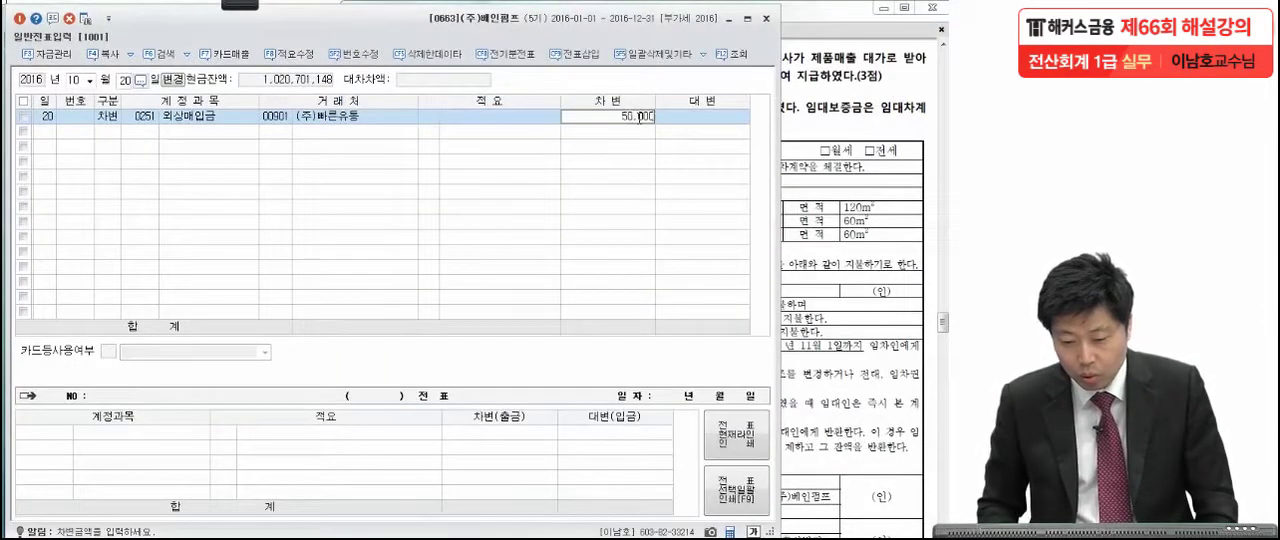
{"action": "key", "text": "Return"}
Add a credit (대변) line for 0110 받을어음 of 5,000,000 with customer 00410 (주)용산전자.
{"action": "type", "text": "4받을"}
{"action": "key", "text": "Return"}
{"action": "key", "text": "Return"}
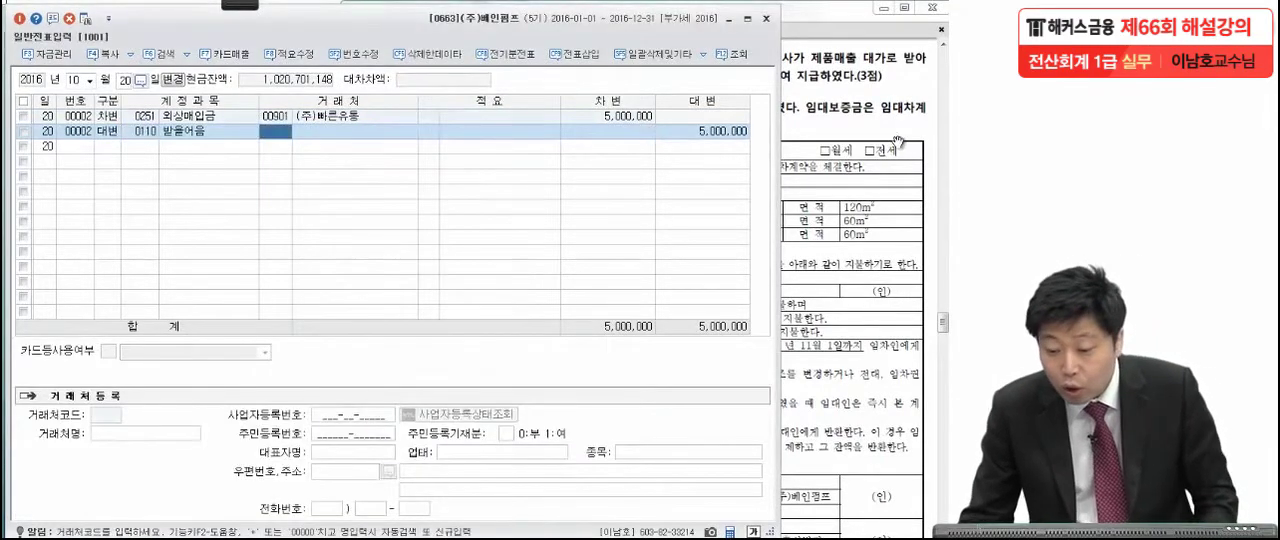
{"action": "left_click", "coordinate": [898, 142]}
{"action": "left_click", "coordinate": [273, 241]}
{"action": "type", "text": "ㅇㅛㅇ산"}
{"action": "key", "text": "Return"}
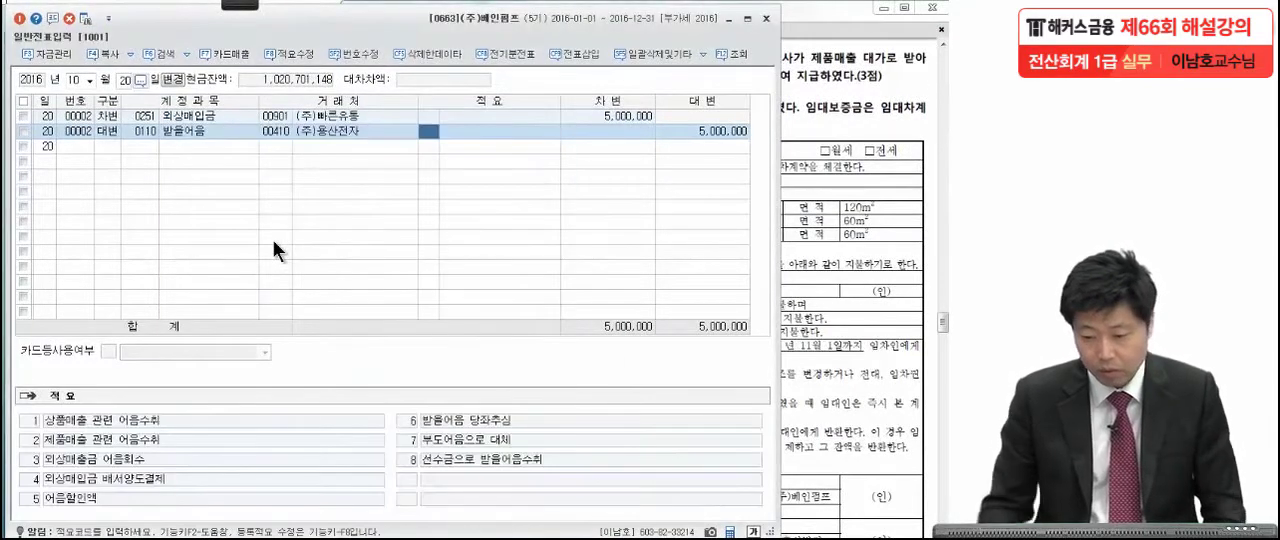
{"action": "left_click", "coordinate": [699, 133]}
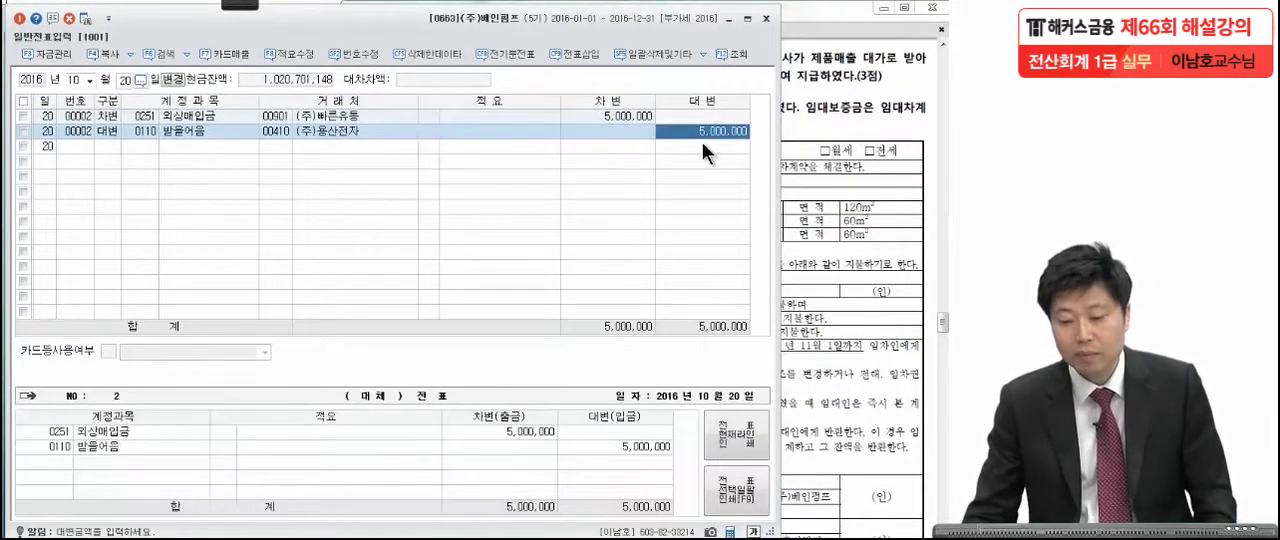
Switch to the exam PDF in Adobe Reader, read item [6] on the October 24 warehouse lease and mark its statement in red.
{"action": "left_click", "coordinate": [816, 152]}
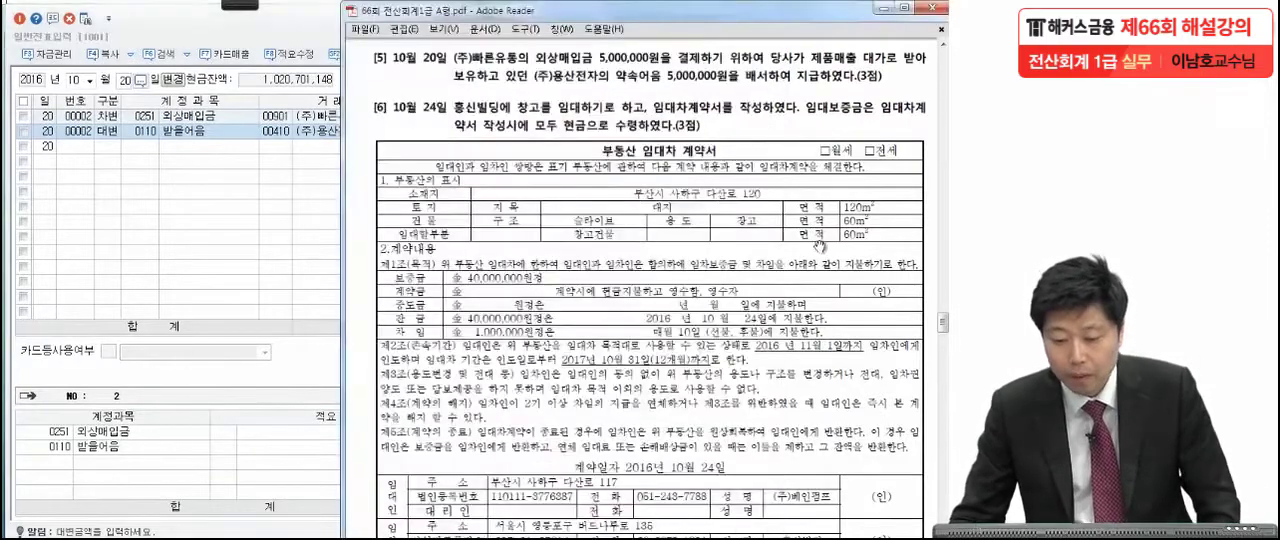
{"action": "scroll", "coordinate": [818, 215], "scroll_direction": "down", "scroll_amount": 1}
{"action": "scroll", "coordinate": [818, 215], "scroll_direction": "down", "scroll_amount": 1}
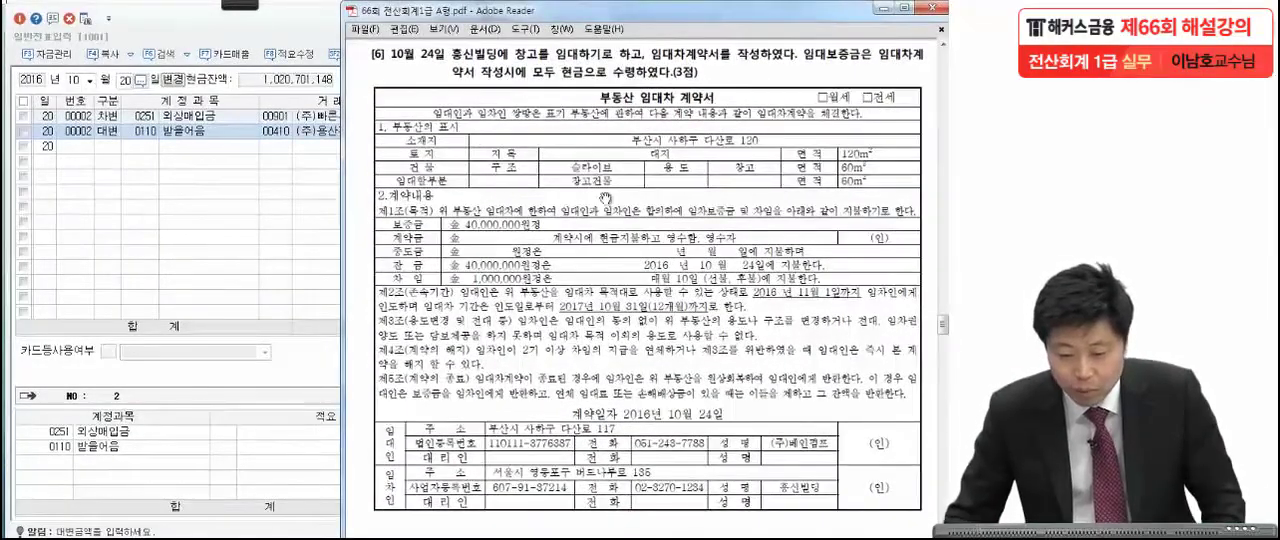
{"action": "mouse_move", "coordinate": [230, 4]}
{"action": "left_click", "coordinate": [18, 27]}
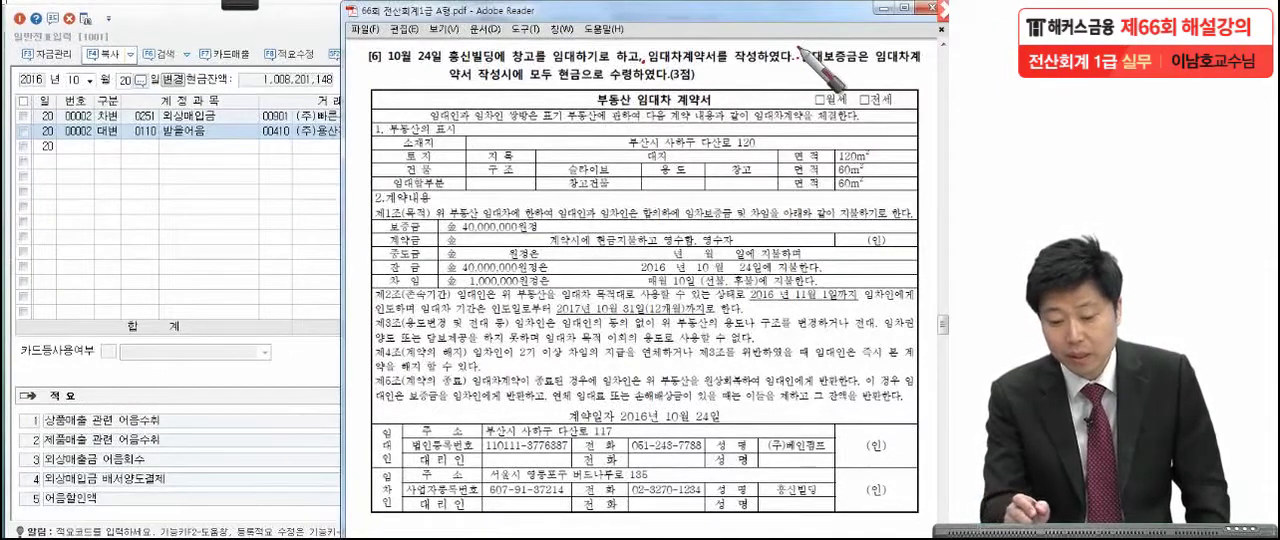
{"action": "left_click", "coordinate": [713, 79]}
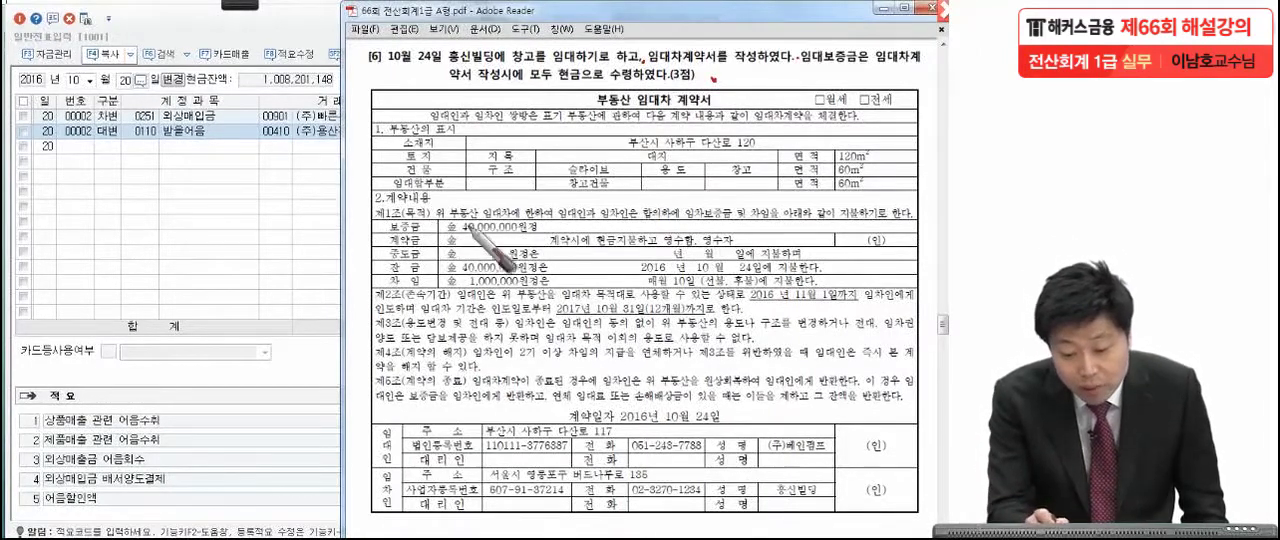
Mark the 40,000,000 deposit, 10월 24일, 현금, the 1,000,000 monthly rent and the lessor (주)베인펌프 in item [6] in red.
{"action": "left_click_drag", "start_coordinate": [430, 230], "coordinate": [550, 228]}
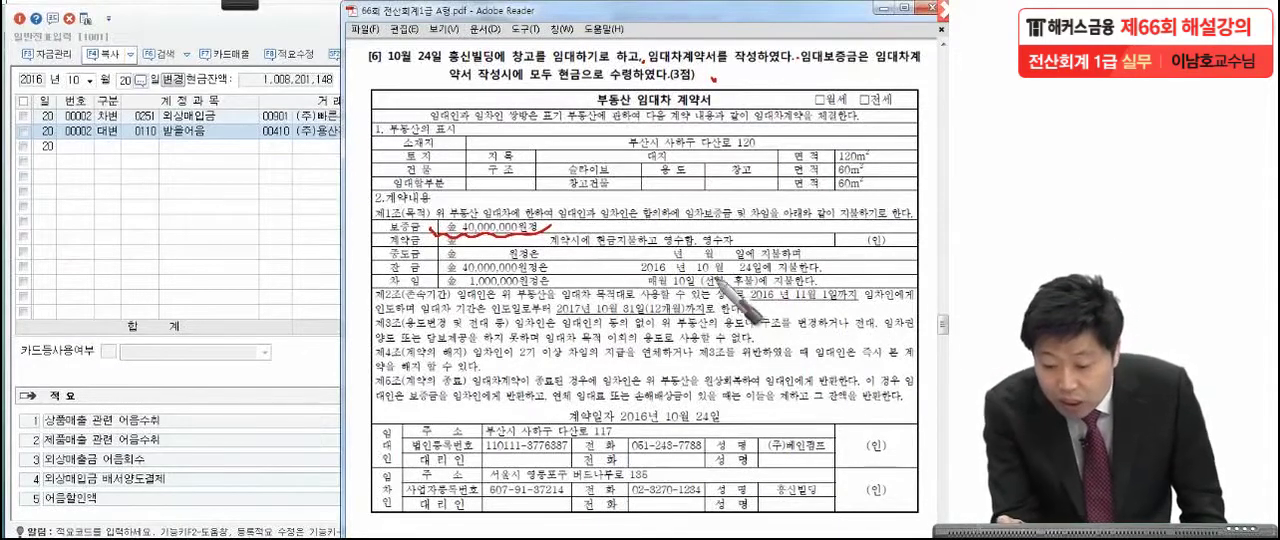
{"action": "left_click_drag", "start_coordinate": [690, 272], "coordinate": [770, 270]}
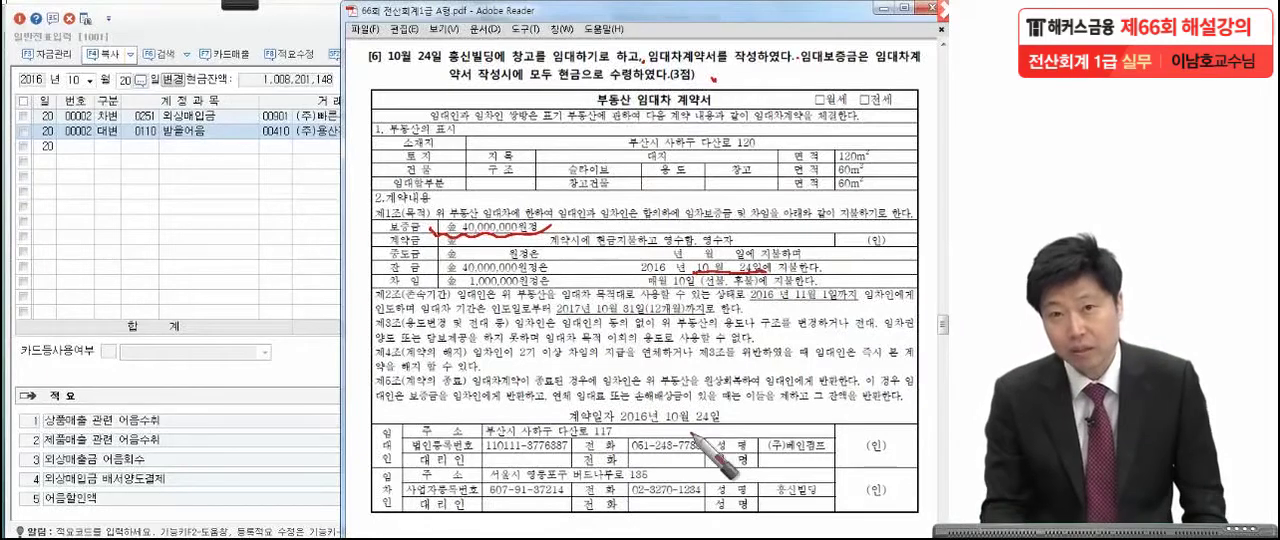
{"action": "mouse_move", "coordinate": [386, 66]}
{"action": "left_mouse_down"}
{"action": "mouse_move", "coordinate": [440, 42]}
{"action": "mouse_move", "coordinate": [447, 70]}
{"action": "left_mouse_up"}
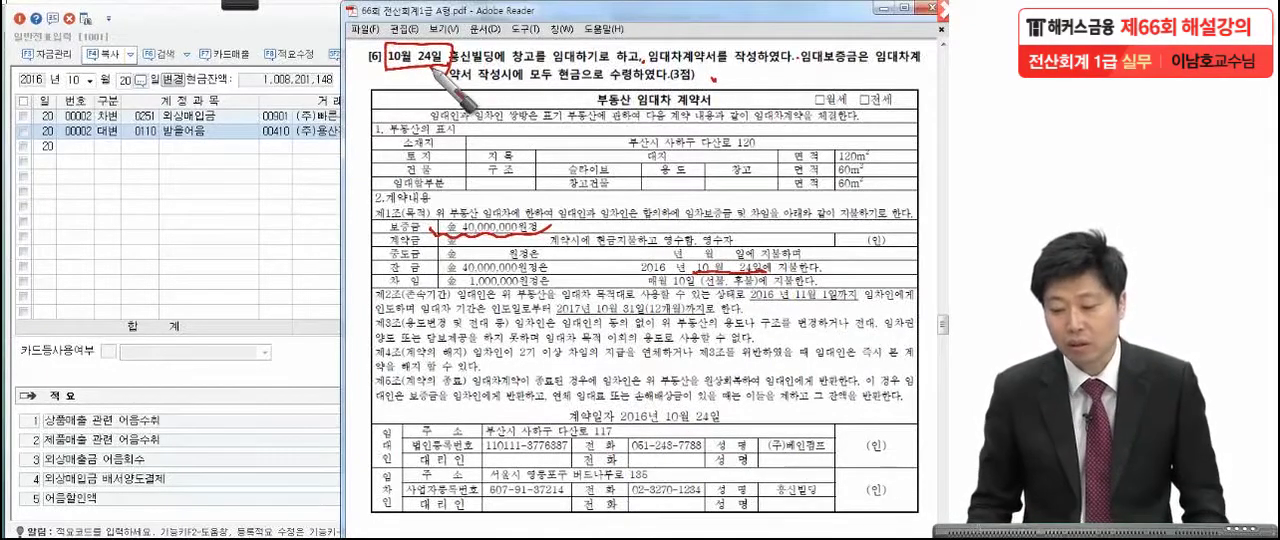
{"action": "left_click_drag", "start_coordinate": [550, 70], "coordinate": [590, 80]}
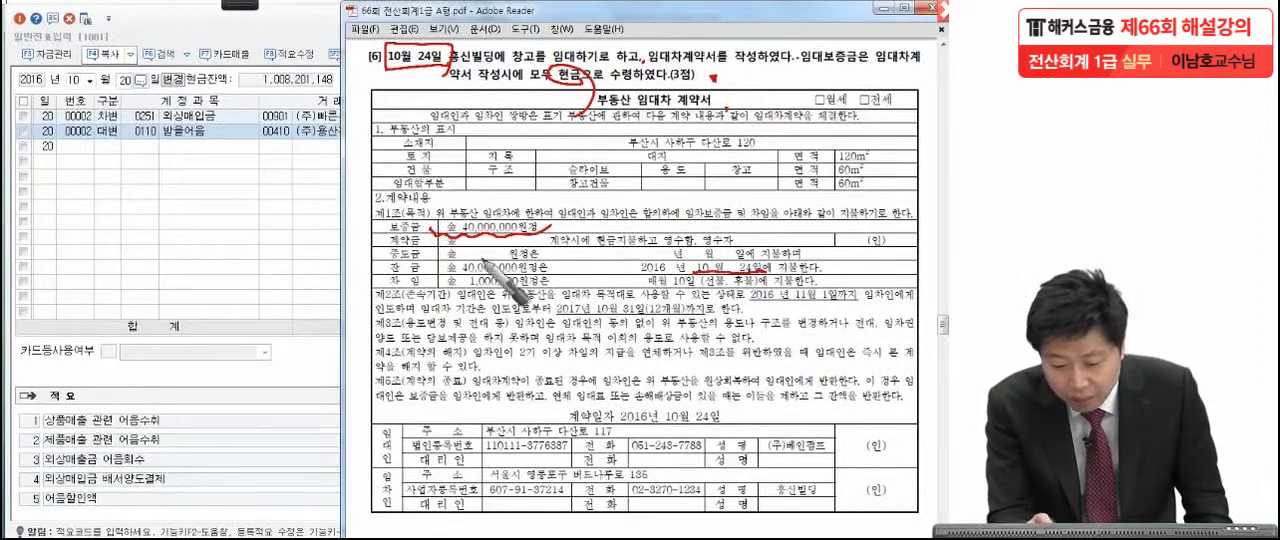
{"action": "left_click_drag", "start_coordinate": [440, 290], "coordinate": [541, 296]}
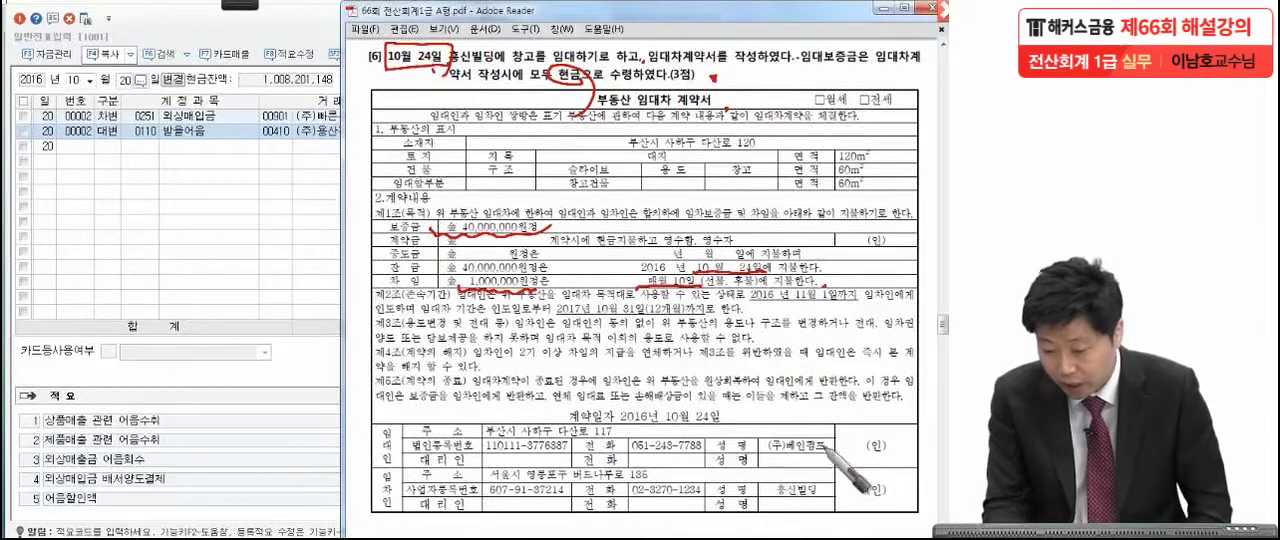
{"action": "left_click_drag", "start_coordinate": [832, 440], "coordinate": [838, 451]}
{"action": "left_click_drag", "start_coordinate": [388, 446], "coordinate": [374, 458]}
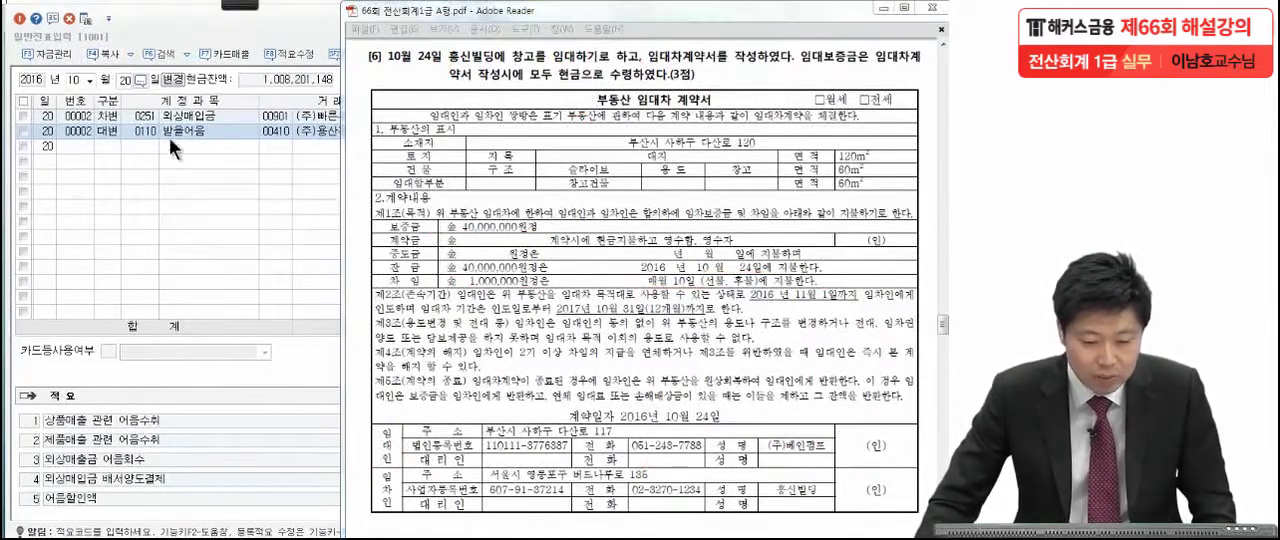
Set the voucher date to October 24 in KcLep and add a debit (차변) line for 0101 현금 of 40,000,000.
{"action": "left_click", "coordinate": [125, 82]}
{"action": "type", "text": "24"}
{"action": "key", "text": "Return"}
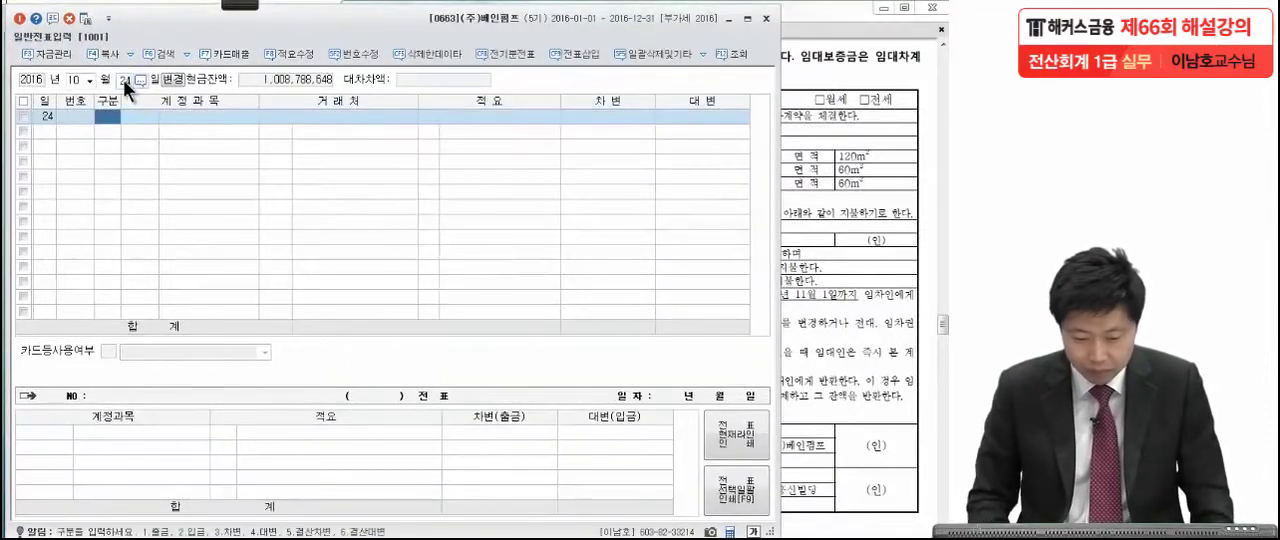
{"action": "type", "text": "3101"}
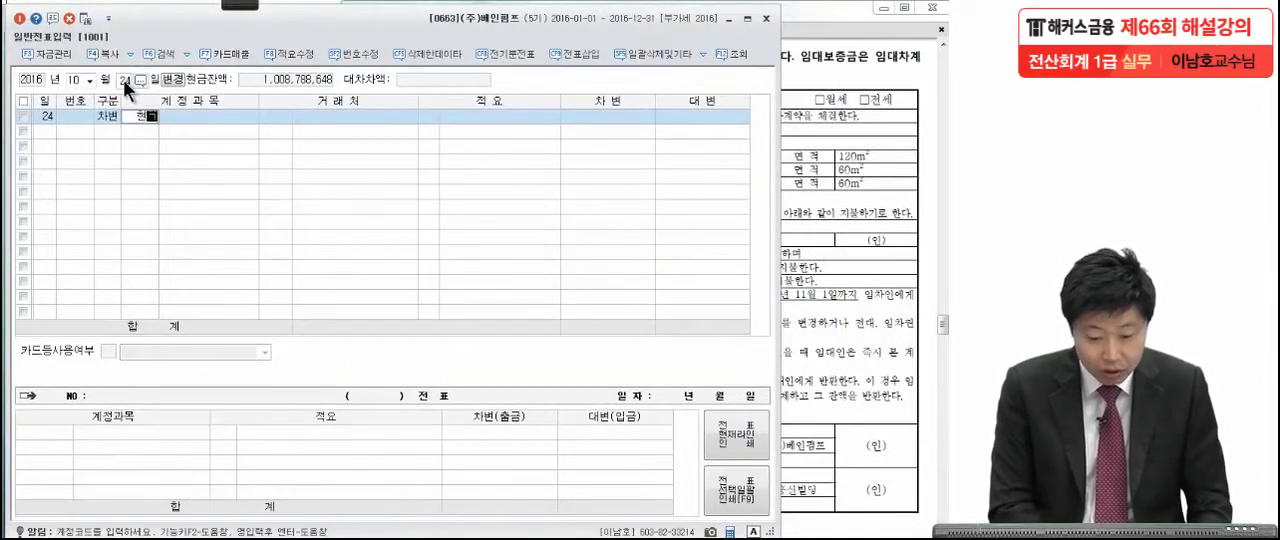
{"action": "key", "text": "Return"}
{"action": "key", "text": "Return"}
{"action": "key", "text": "Return"}
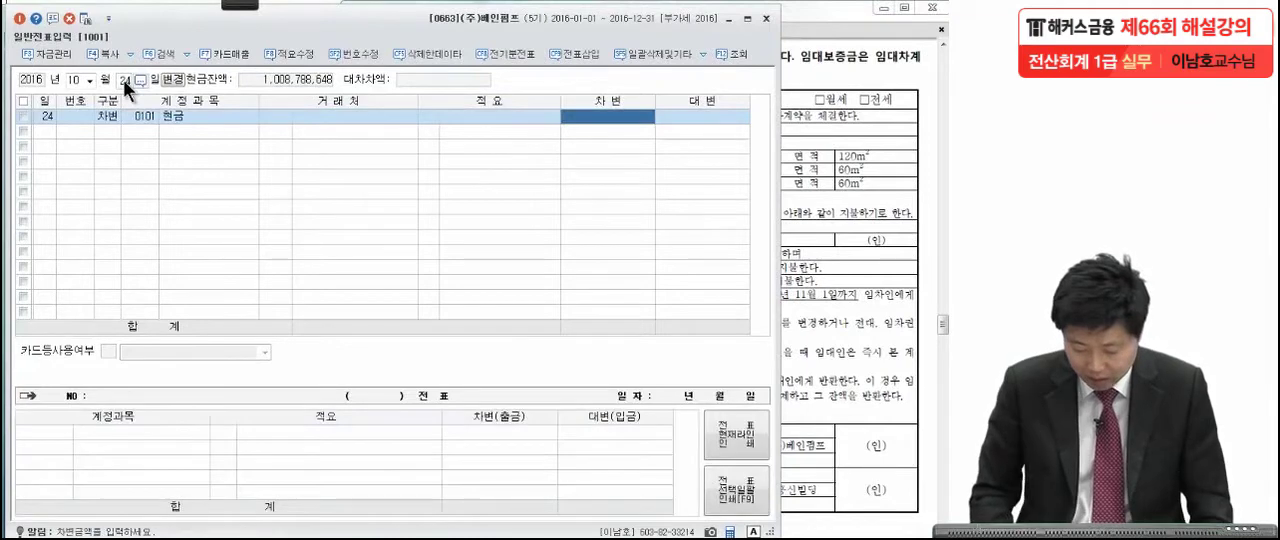
{"action": "type", "text": "40,000,000"}
{"action": "key", "text": "Return"}
Add a credit (대변) line for 0294 임대보증금 of 40,000,000 to the October 24 voucher.
{"action": "type", "text": "4"}
{"action": "key", "text": "Return"}
{"action": "type", "text": "임대보"}
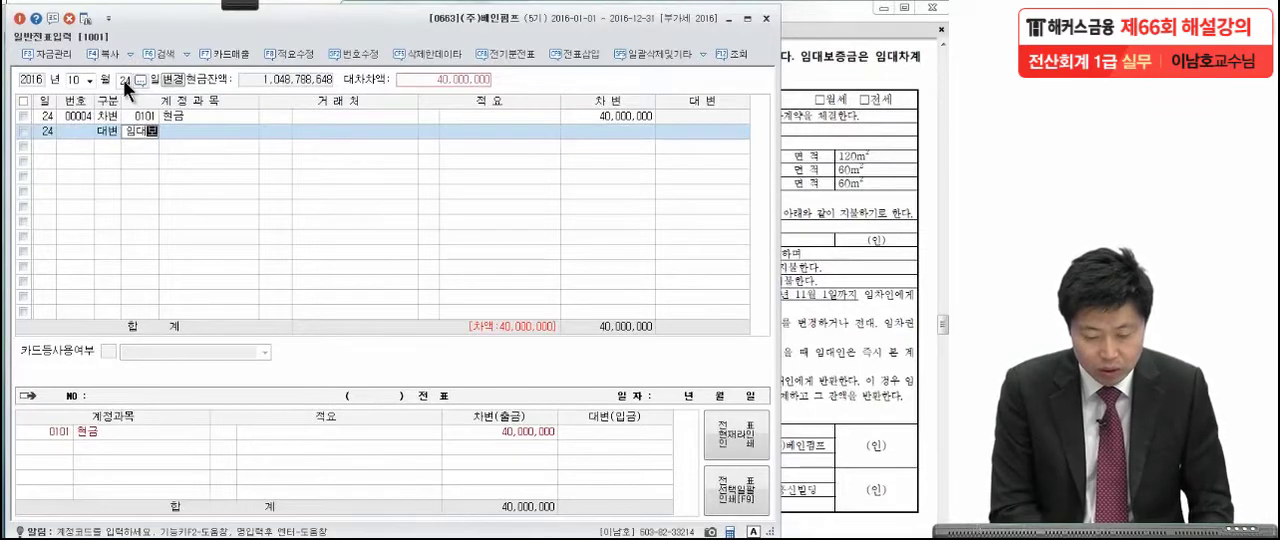
{"action": "key", "text": "Return"}
{"action": "key", "text": "Return"}
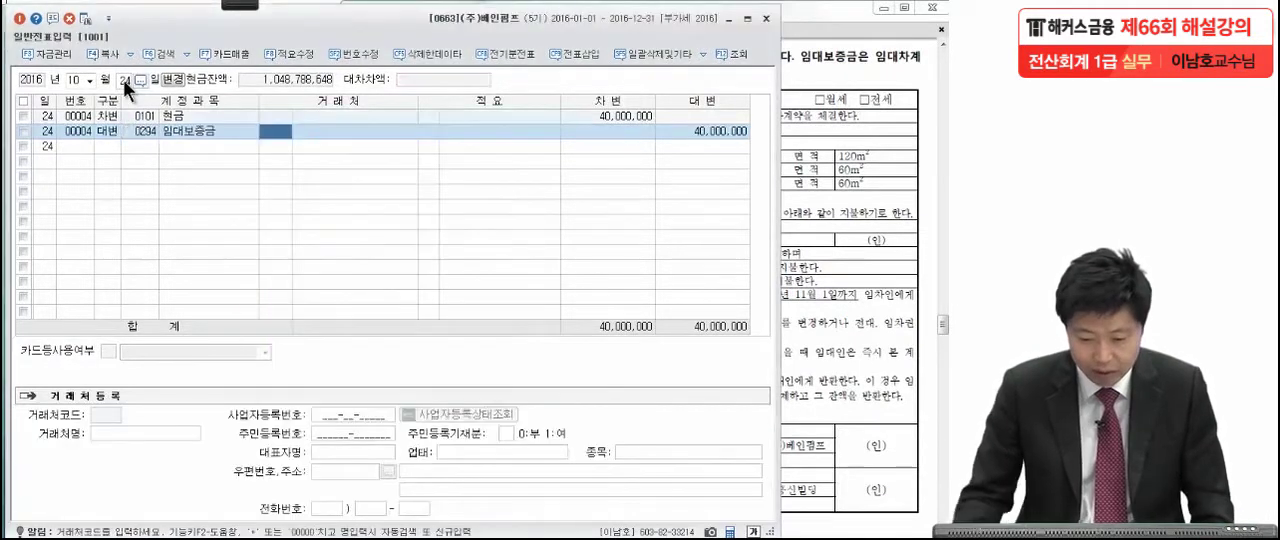
Check the tenant's name in the exam PDF and assign customer 00300 흥신빌딩 to the 임대보증금 line in KcLep.
{"action": "left_click", "coordinate": [856, 246]}
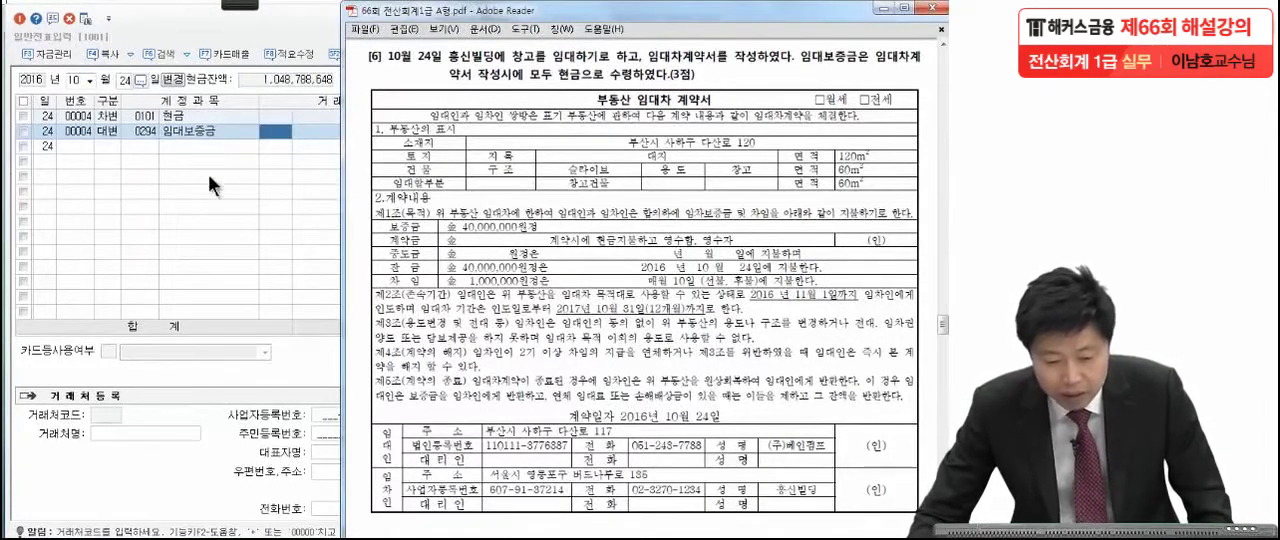
{"action": "left_click", "coordinate": [269, 130]}
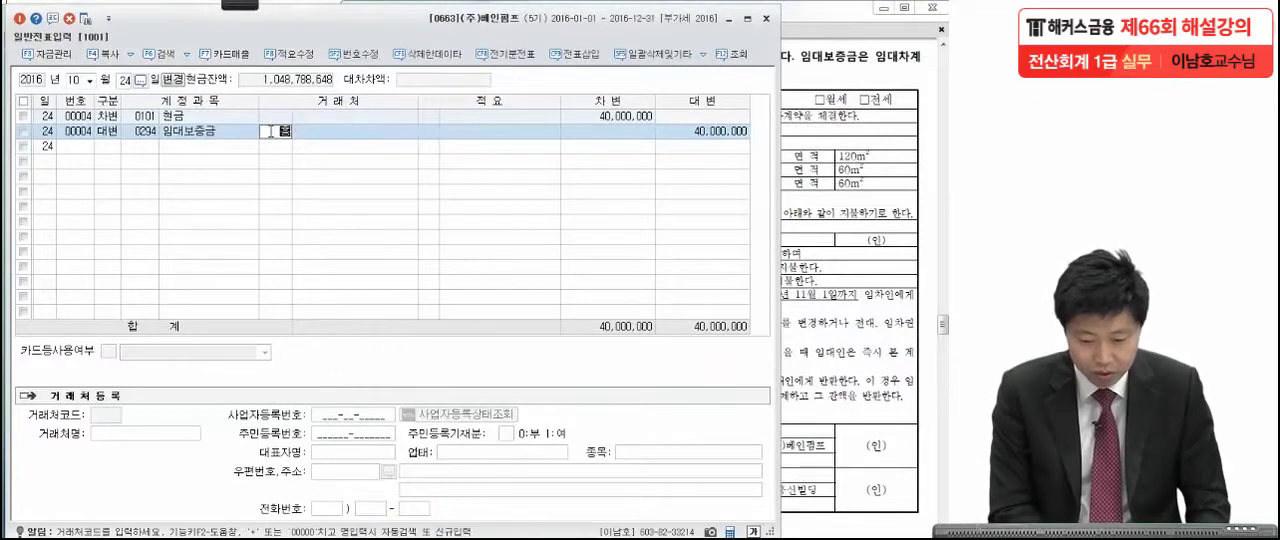
{"action": "key", "text": "Return"}
{"action": "key", "text": "Return"}
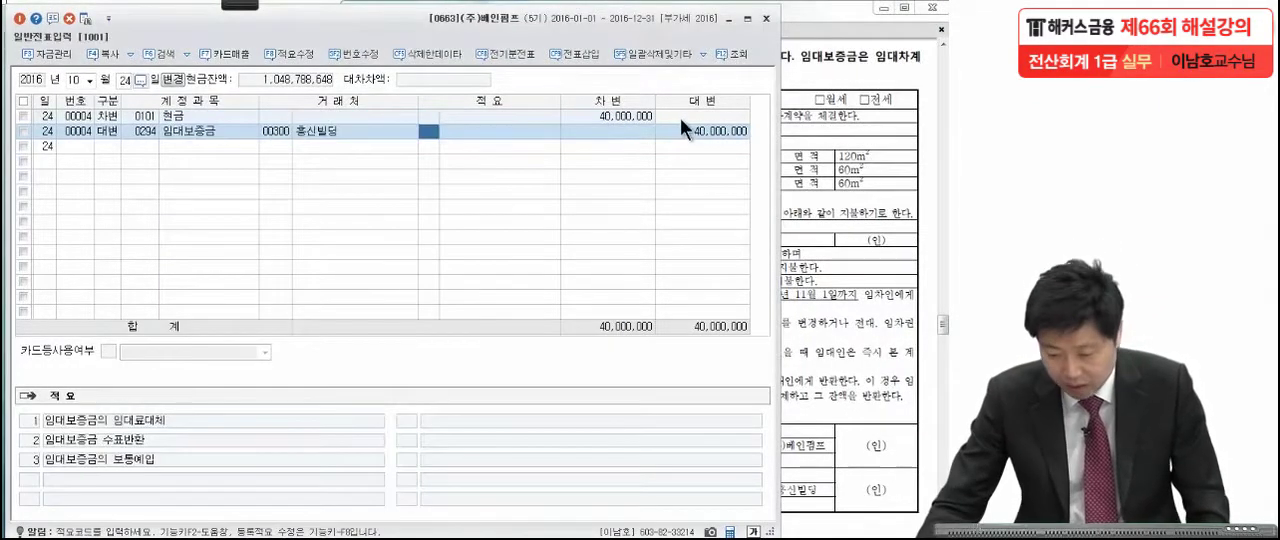
{"action": "left_click", "coordinate": [679, 128]}
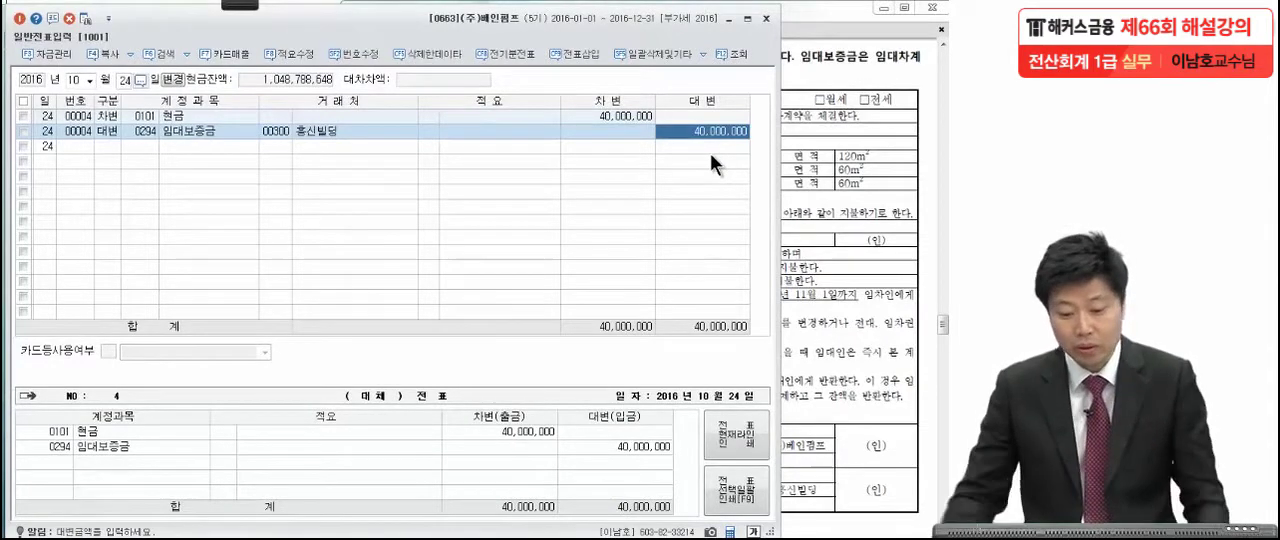
Search the account codes for 임대보증금 from the October 24 credit line and compare 0294 임대보증금 with 0307 장기임대보증금, without changing the line.
{"action": "left_click", "coordinate": [139, 134]}
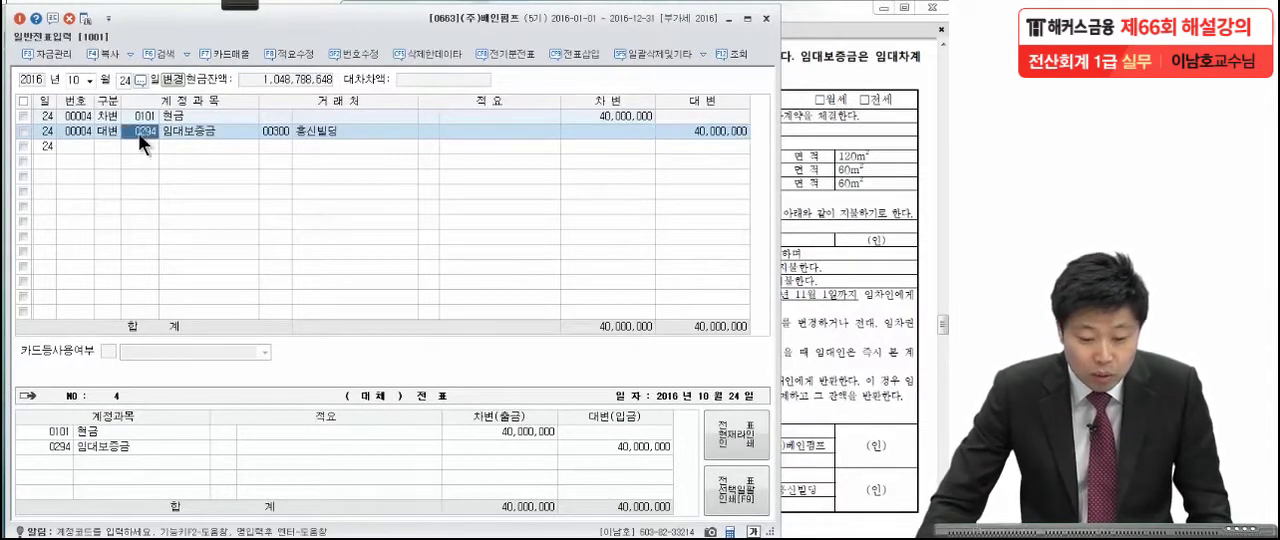
{"action": "type", "text": "임"}
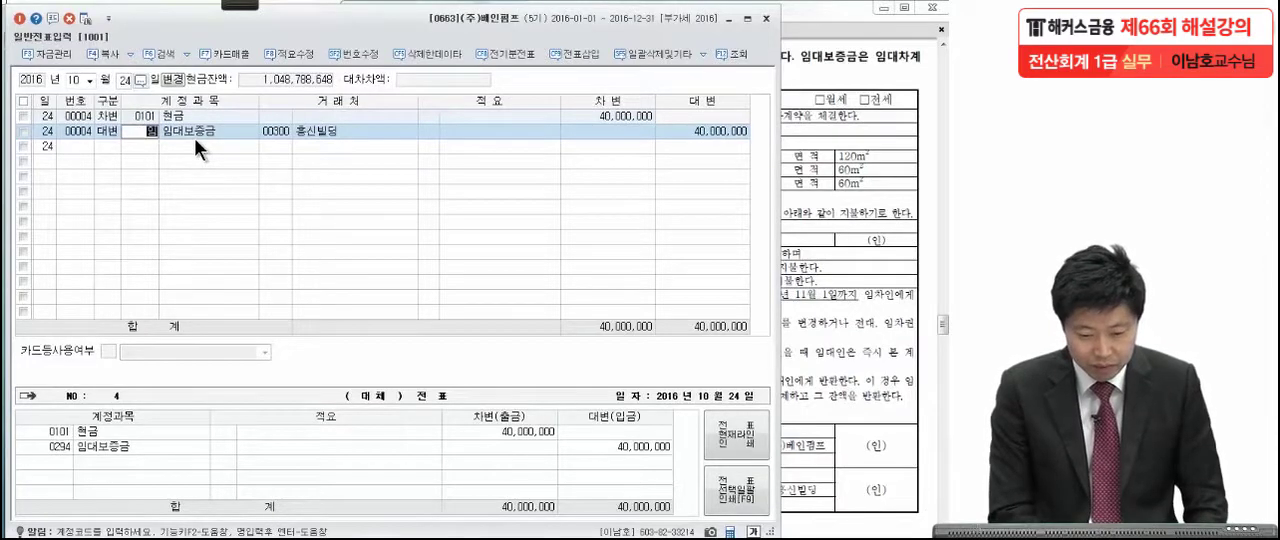
{"action": "key", "text": "Hangul"}
{"action": "key", "text": "BackSpace"}
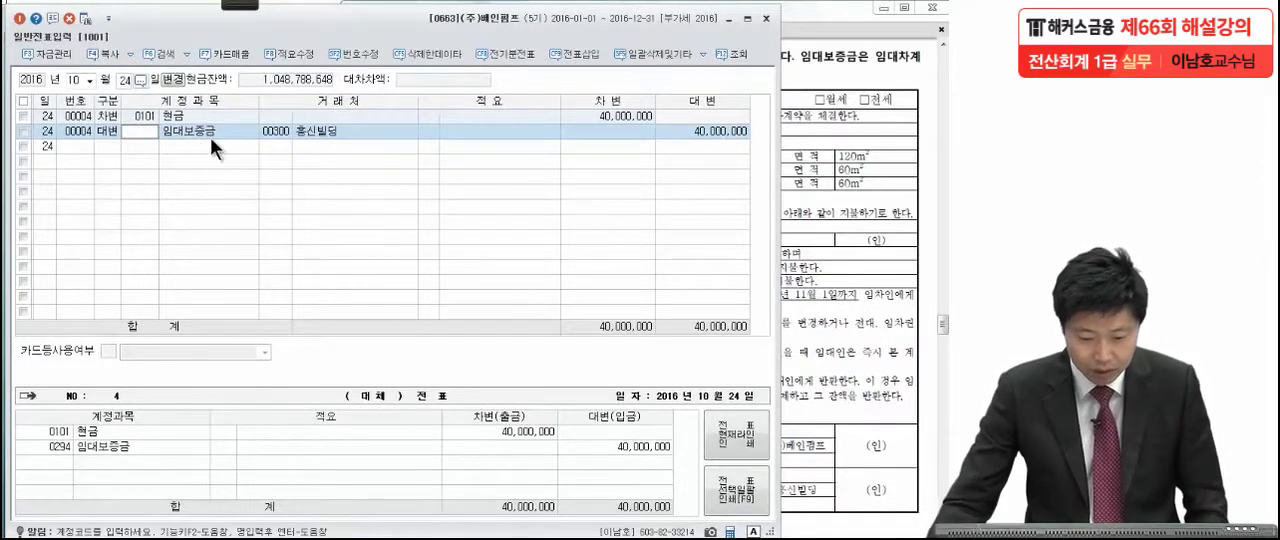
{"action": "left_click", "coordinate": [233, 141]}
{"action": "left_click", "coordinate": [139, 128]}
{"action": "key", "text": "F2"}
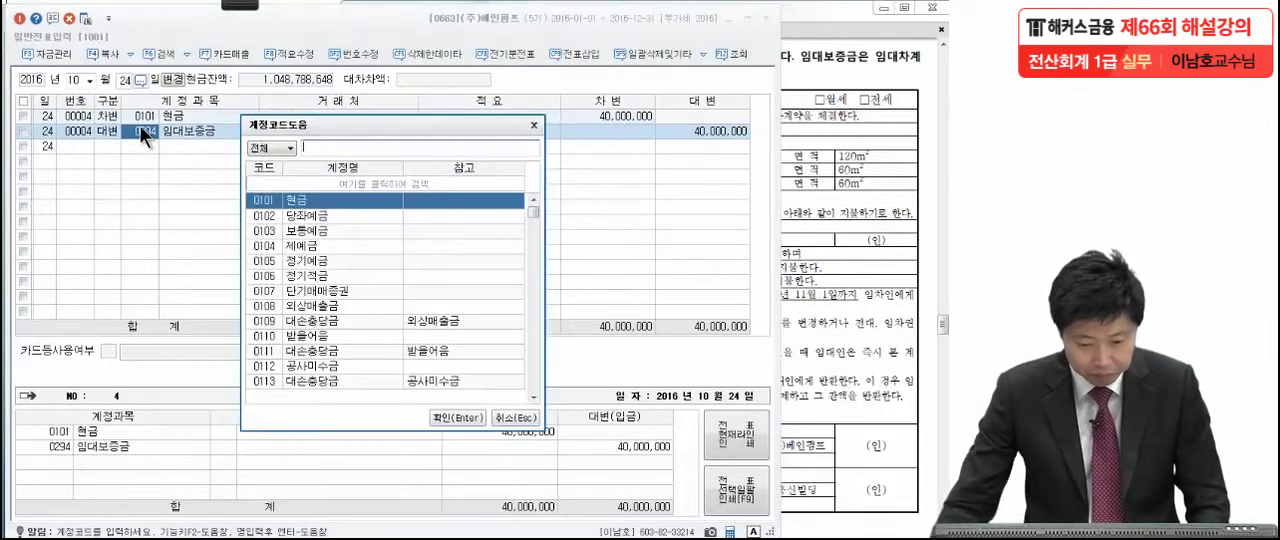
{"action": "type", "text": "임대보"}
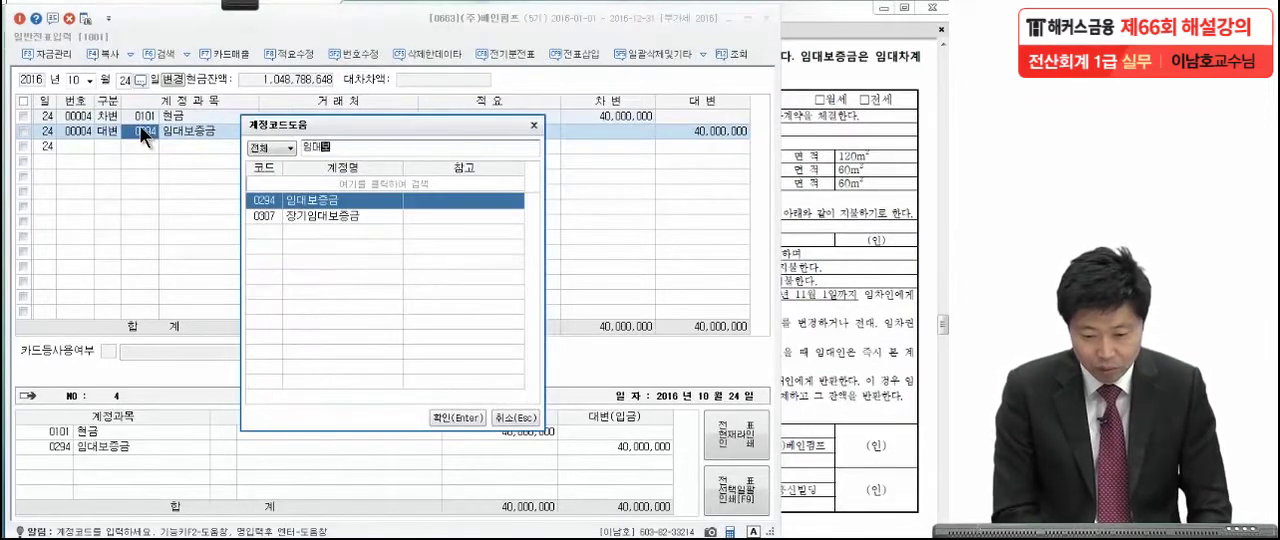
{"action": "type", "text": "증"}
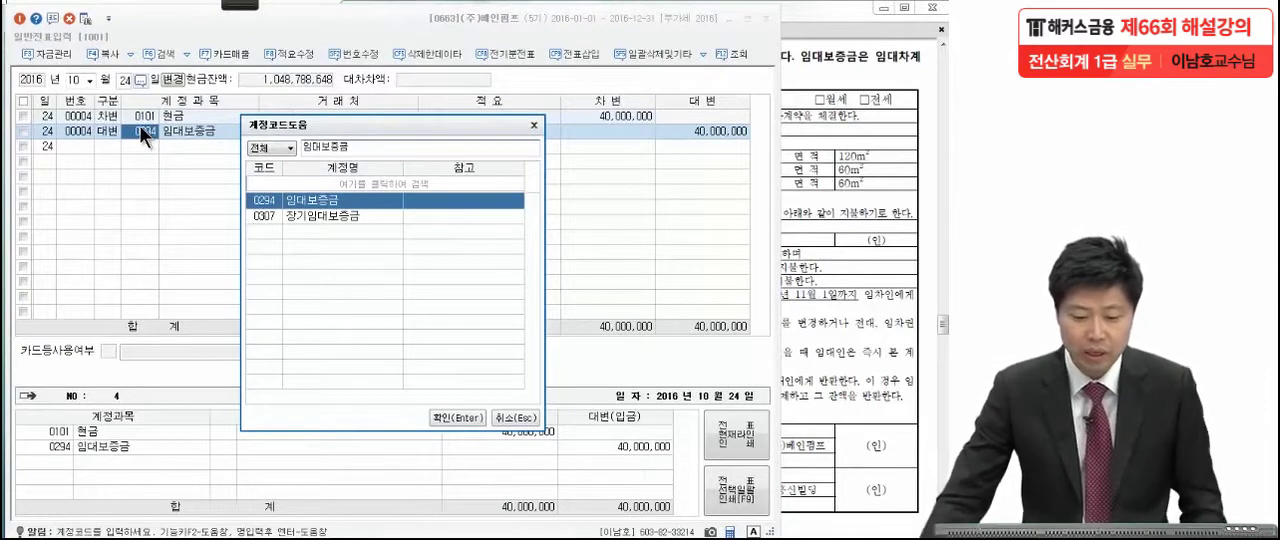
{"action": "type", "text": "금"}
{"action": "left_click", "coordinate": [313, 217]}
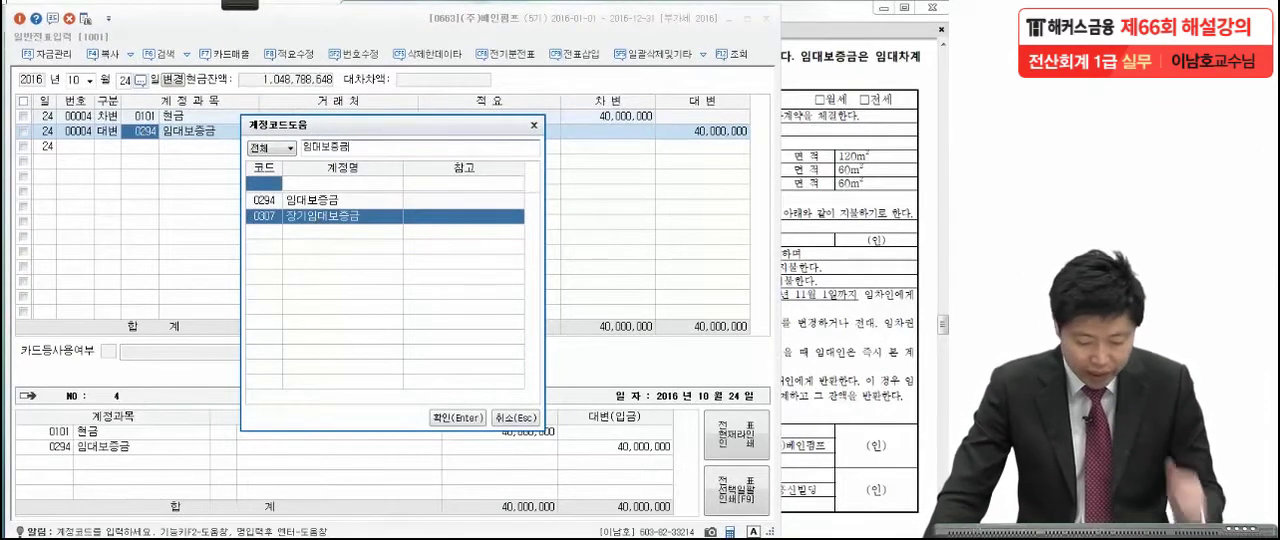
{"action": "key", "text": "Escape"}
{"action": "key", "text": "Escape"}
Examine 0294 임대보증금, 0307 장기임대보증금 and 0293 장기차입금 under 비유동부채 in the account title registration (계정과목및적요등록).
{"action": "left_click", "coordinate": [220, 117]}
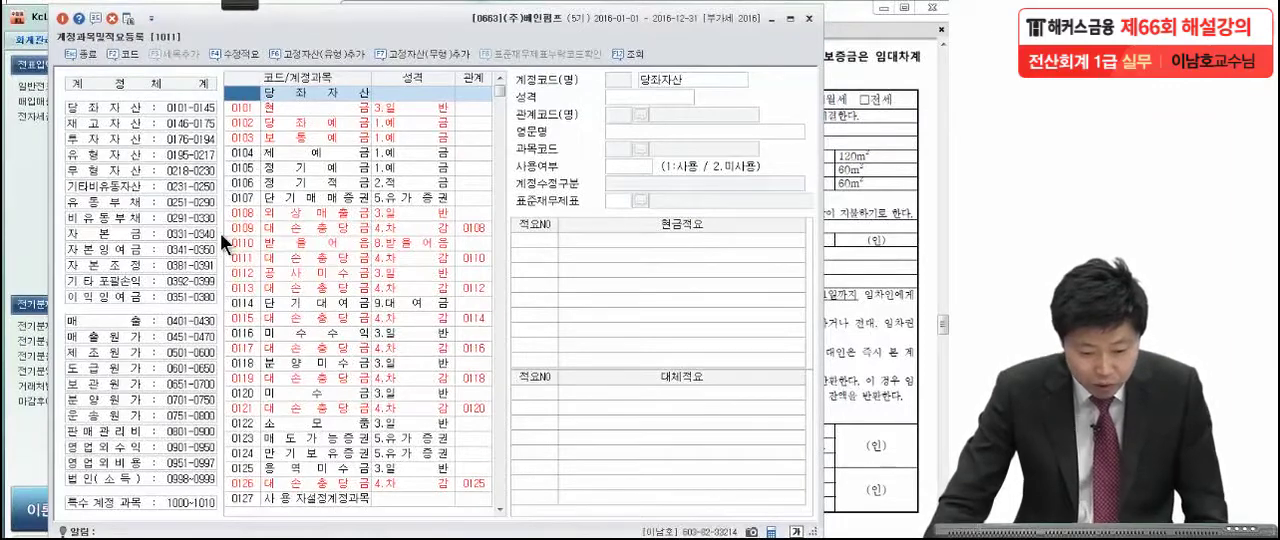
{"action": "left_click", "coordinate": [155, 218]}
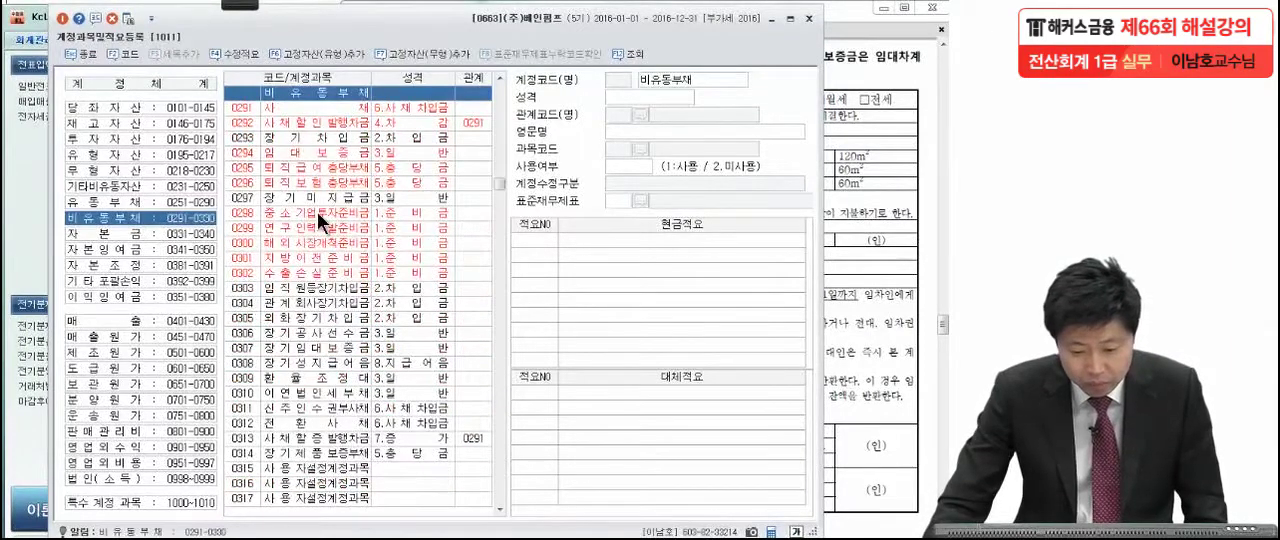
{"action": "left_click", "coordinate": [316, 152]}
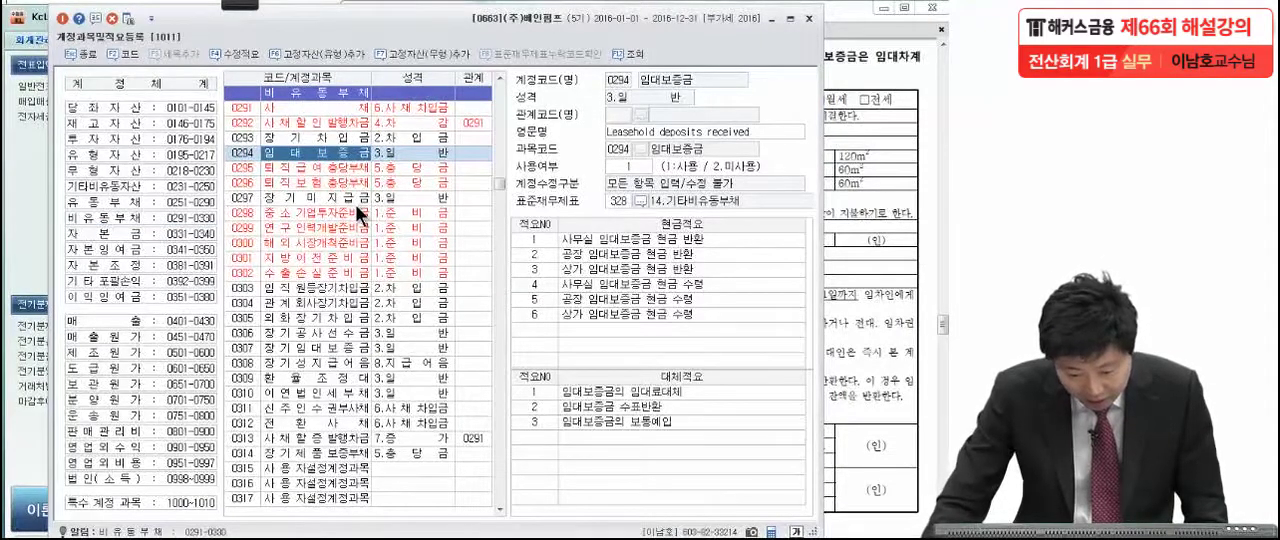
{"action": "left_click", "coordinate": [343, 346]}
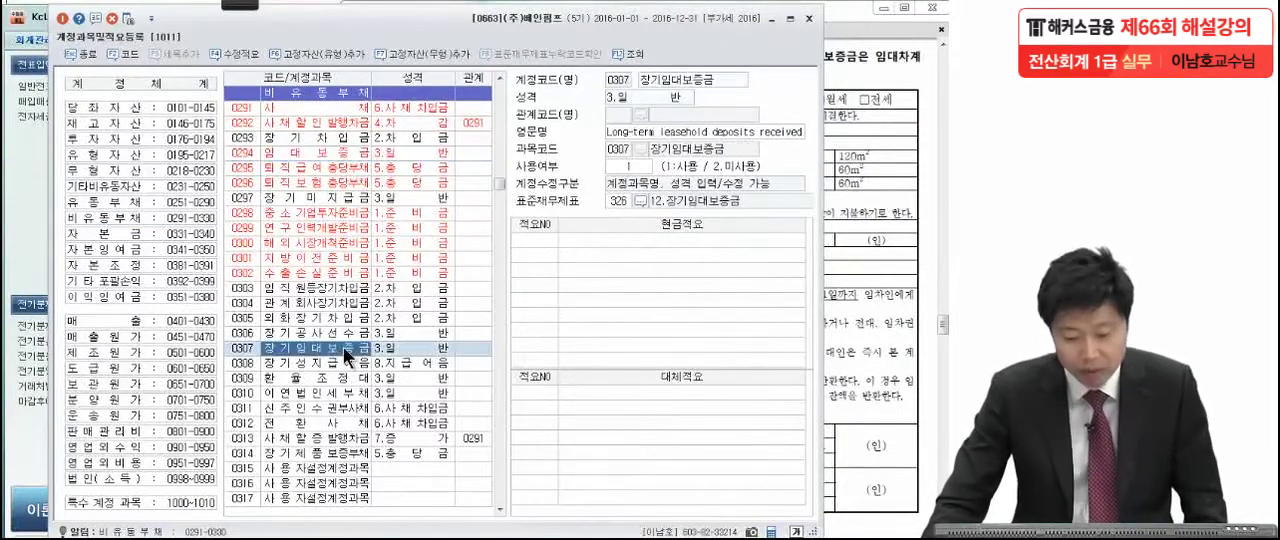
{"action": "left_click", "coordinate": [322, 137]}
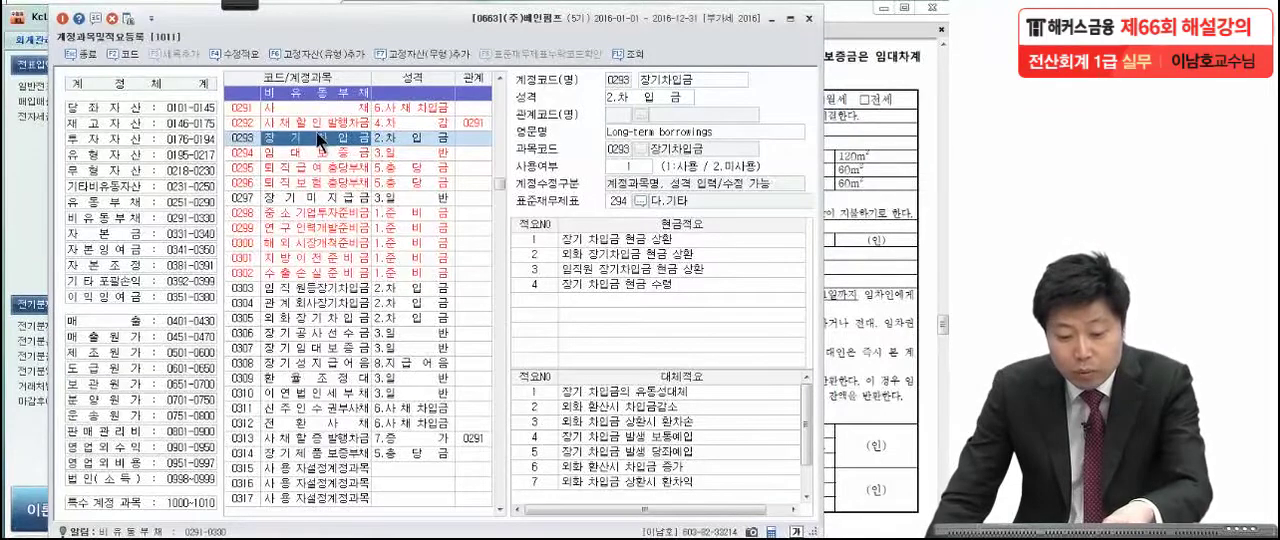
{"action": "left_click", "coordinate": [303, 351]}
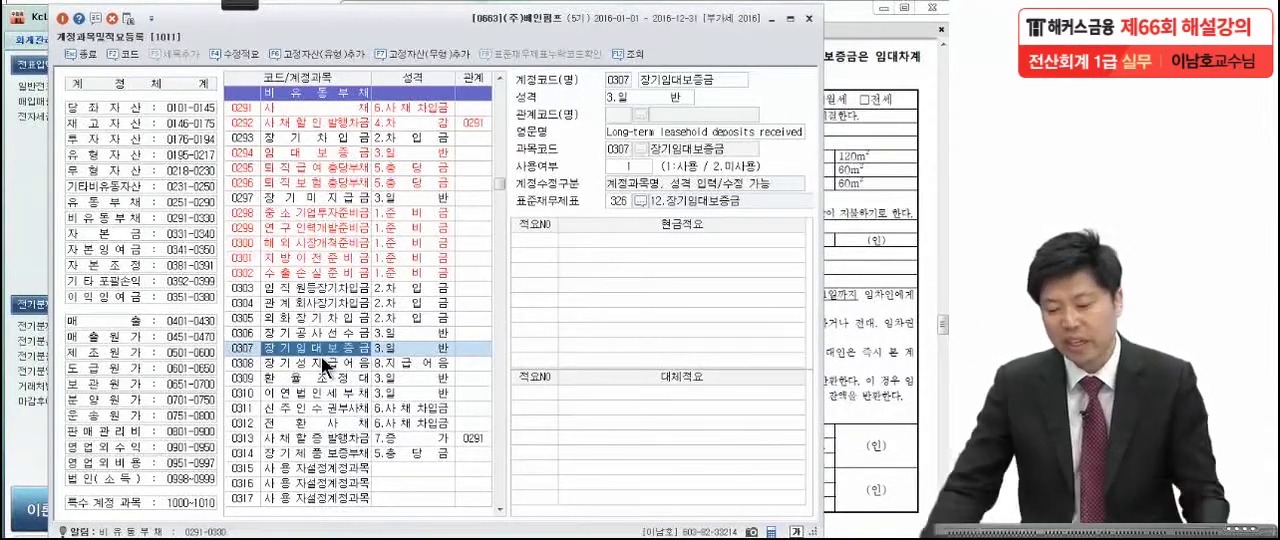
Switch to the exam PDF and mark the lease dates 2016년 11월 1일 and 2017년 10월 31일 and the 12개월 term in the contract's 제2조.
{"action": "left_click", "coordinate": [870, 286]}
{"action": "mouse_move", "coordinate": [224, 4]}
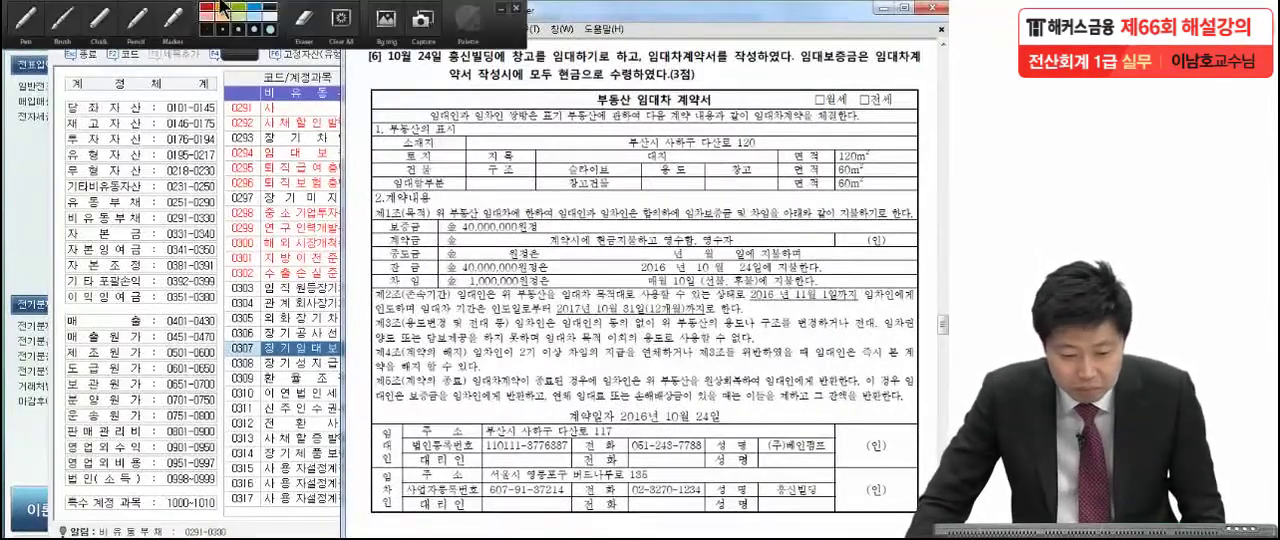
{"action": "left_click", "coordinate": [25, 18]}
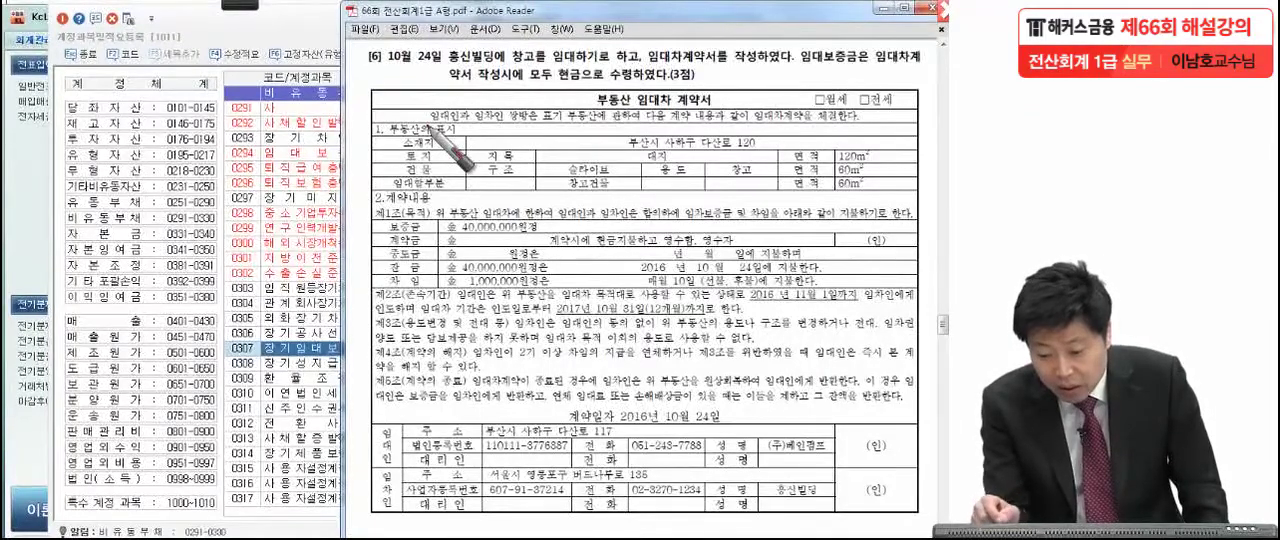
{"action": "left_click_drag", "start_coordinate": [750, 302], "coordinate": [858, 301]}
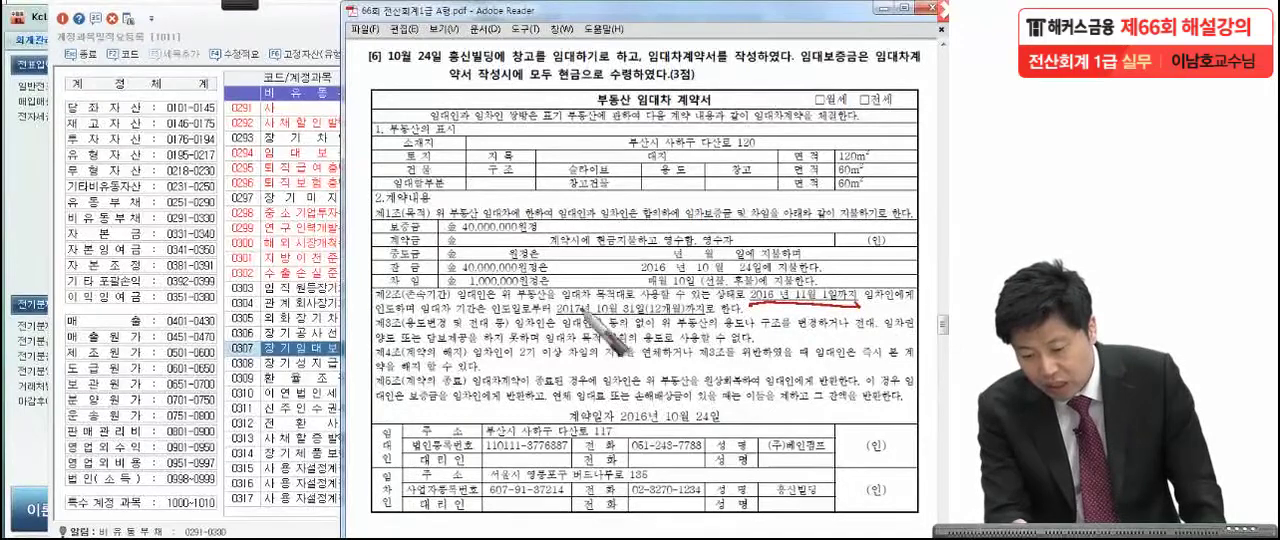
{"action": "left_click_drag", "start_coordinate": [552, 320], "coordinate": [692, 318]}
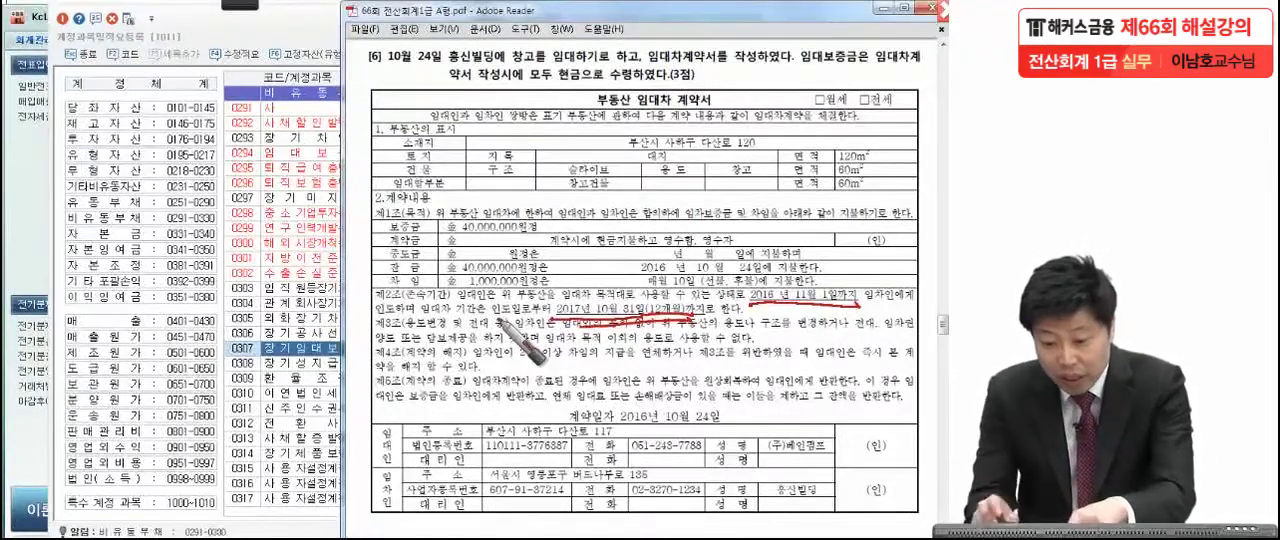
{"action": "left_click", "coordinate": [727, 102]}
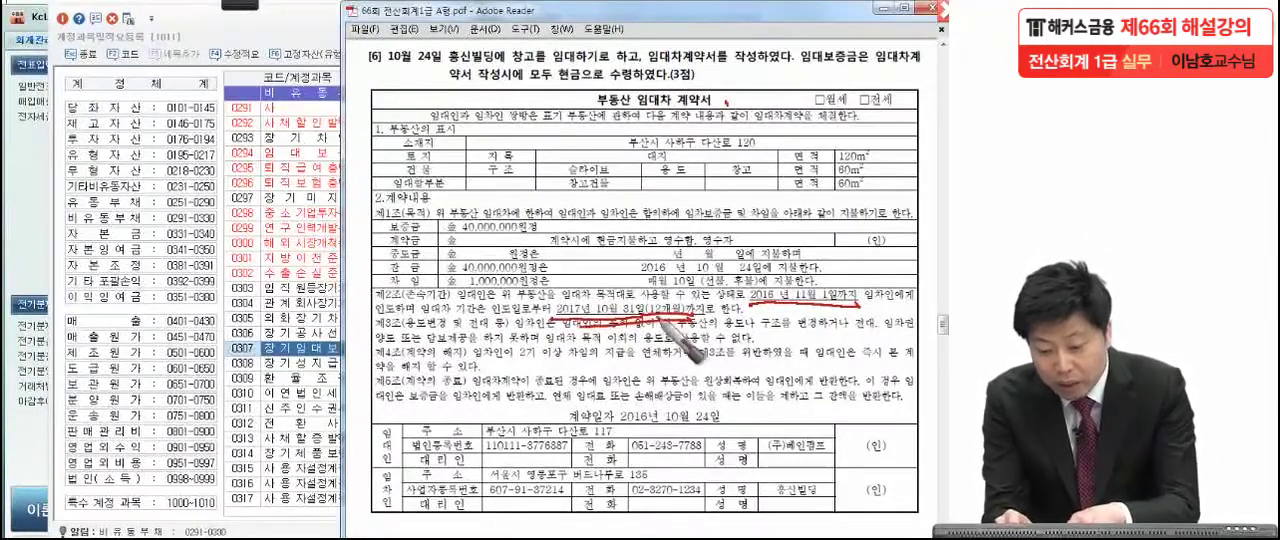
{"action": "left_click_drag", "start_coordinate": [686, 306], "coordinate": [690, 318]}
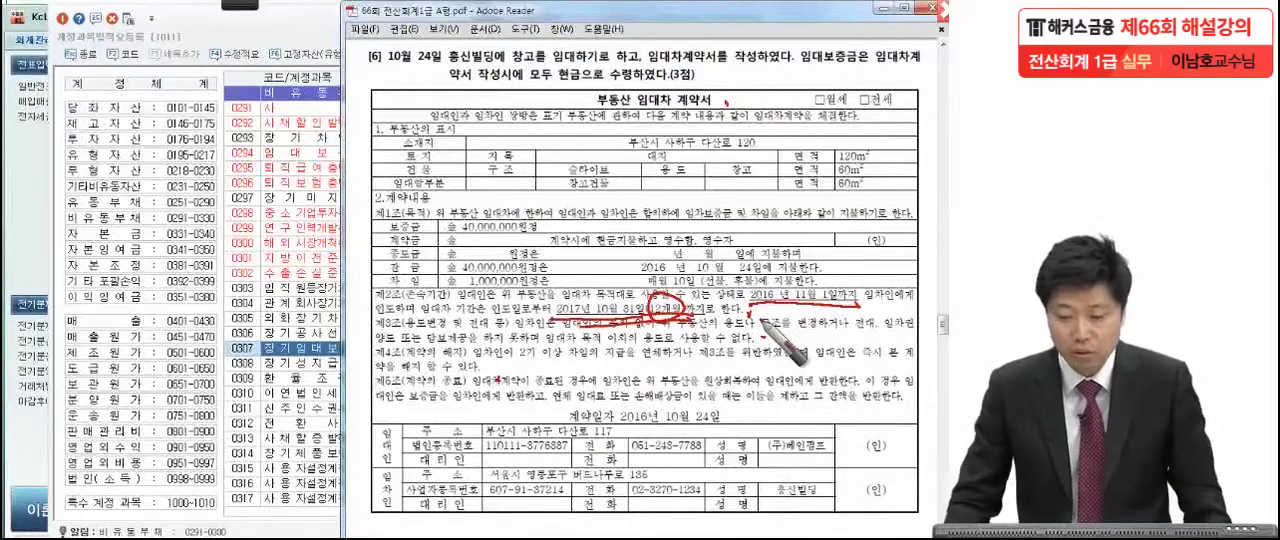
{"action": "key", "text": "Escape"}
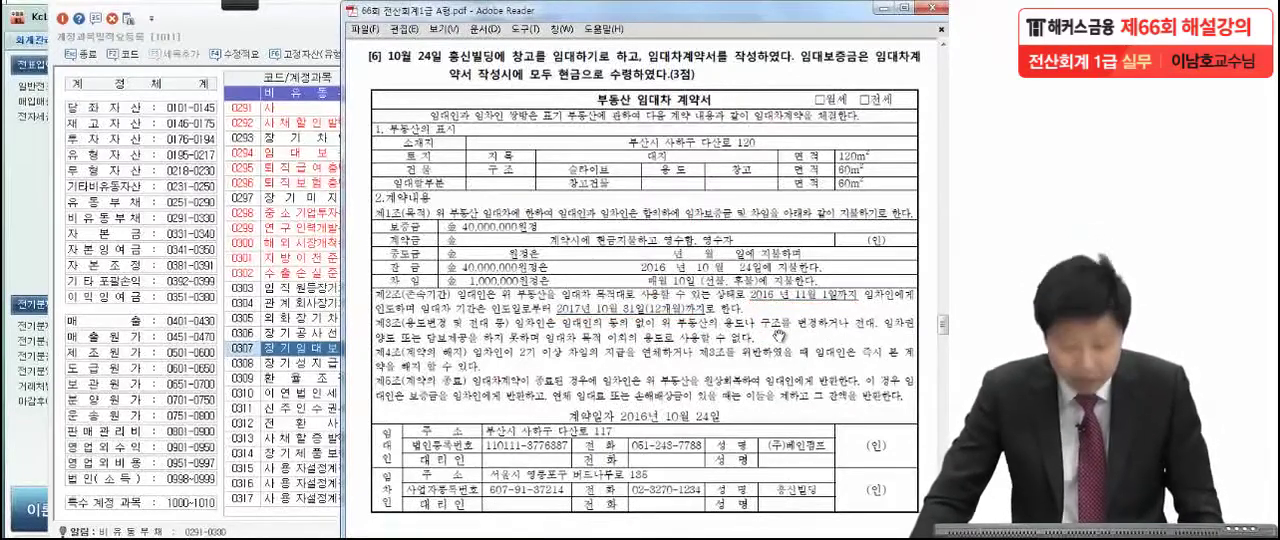
Close the account title registration, cancel the open account code lookup and close the general voucher entry (일반전표입력) in KcLep.
{"action": "left_click", "coordinate": [267, 34]}
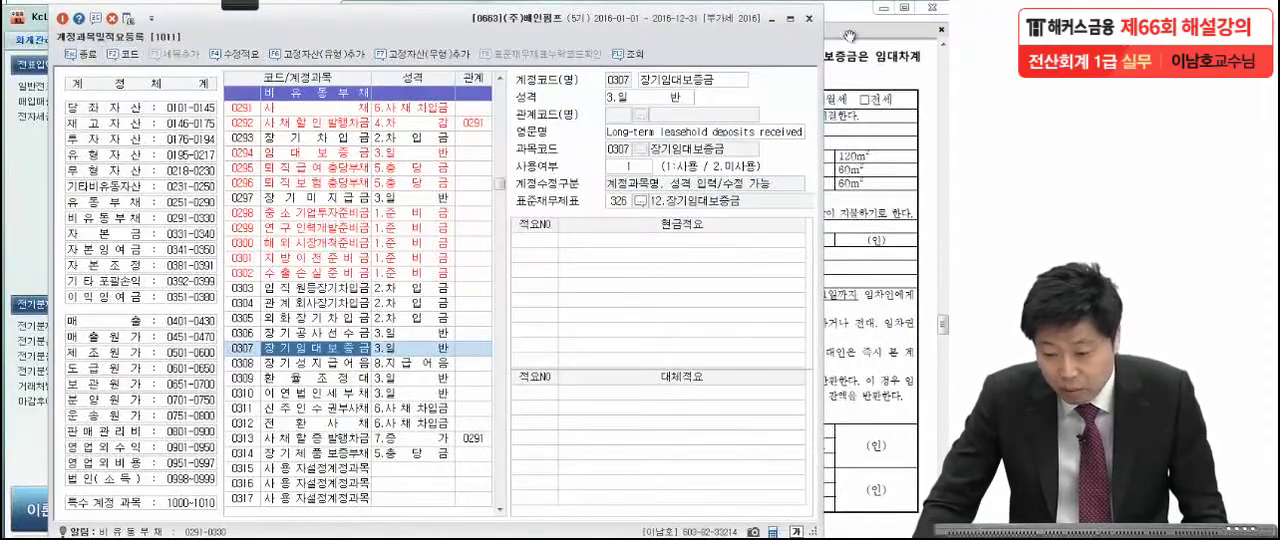
{"action": "left_click", "coordinate": [809, 18]}
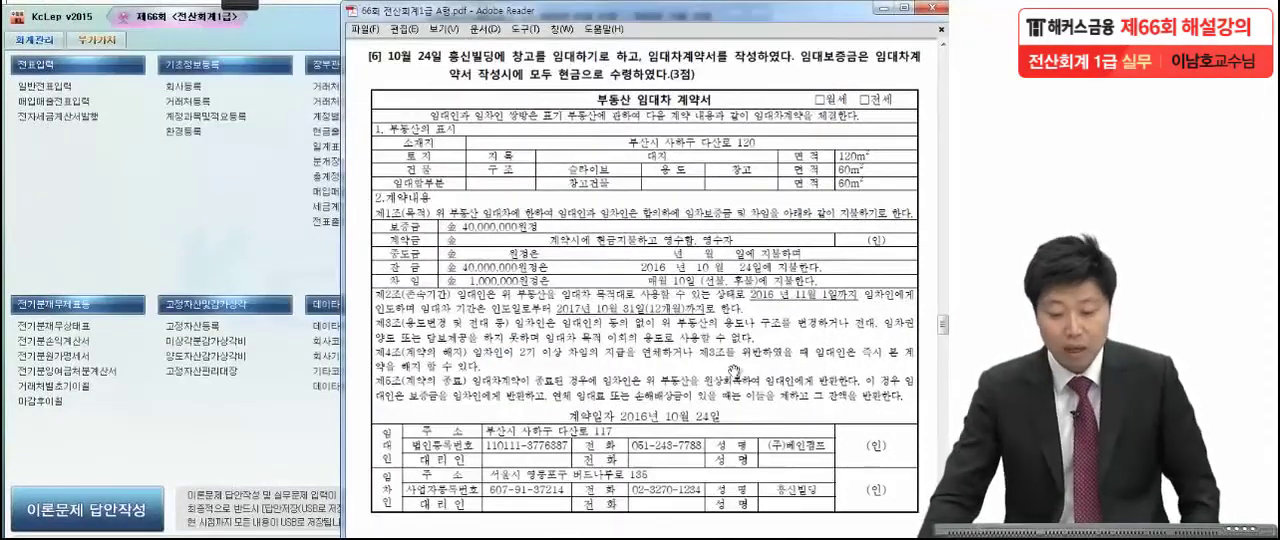
{"action": "scroll", "coordinate": [729, 380], "scroll_direction": "down", "scroll_amount": 4}
{"action": "scroll", "coordinate": [679, 287], "scroll_direction": "down", "scroll_amount": 10}
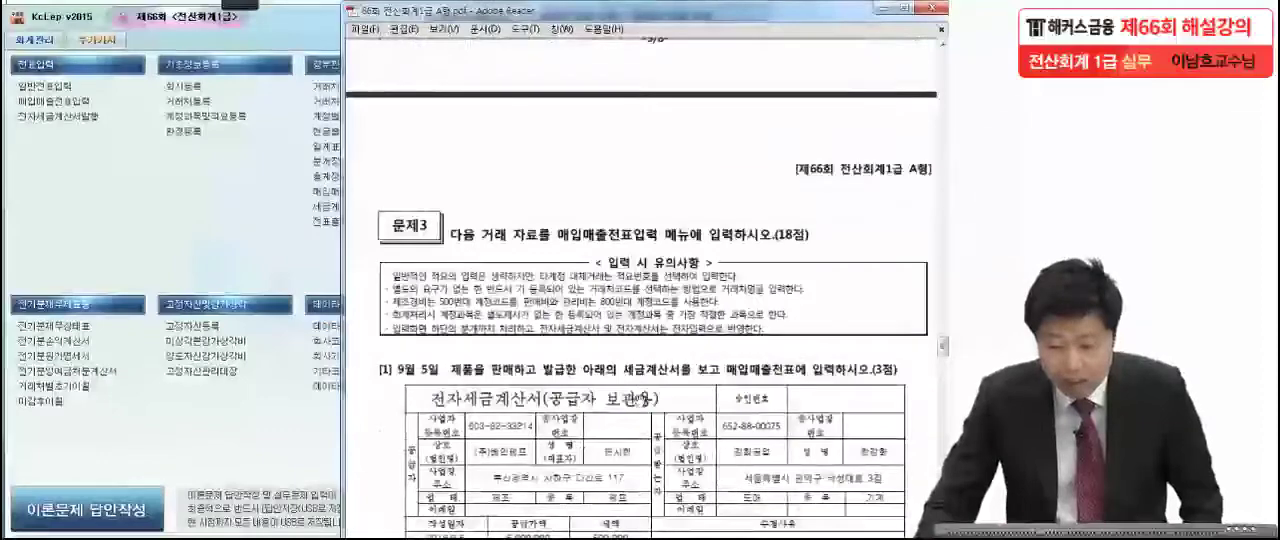
{"action": "scroll", "coordinate": [634, 241], "scroll_direction": "up", "scroll_amount": 1}
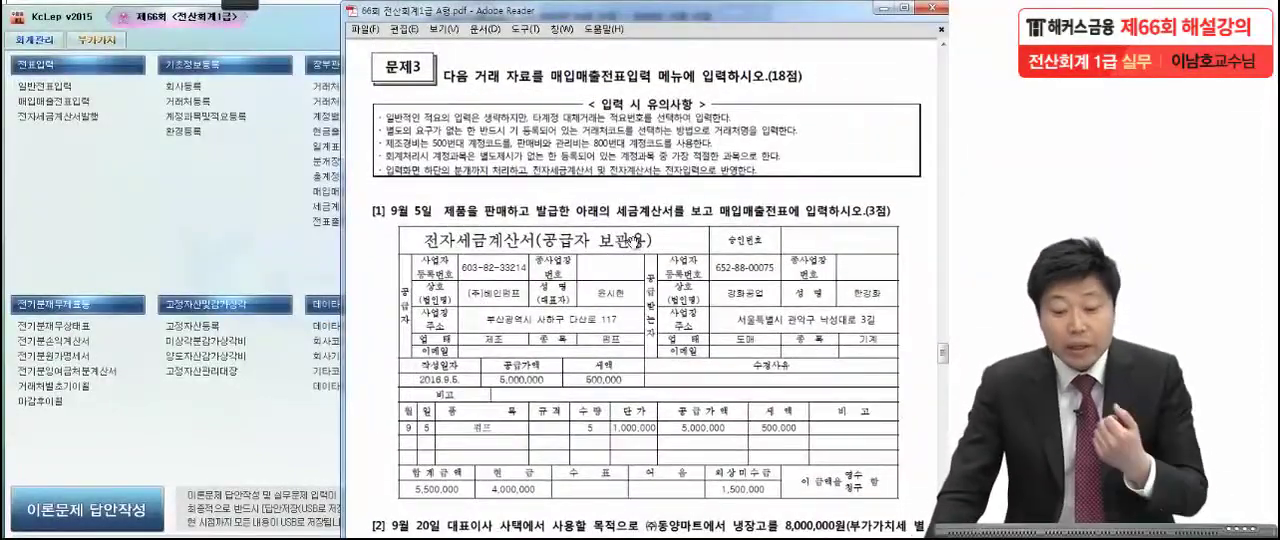
{"action": "left_click", "coordinate": [191, 244]}
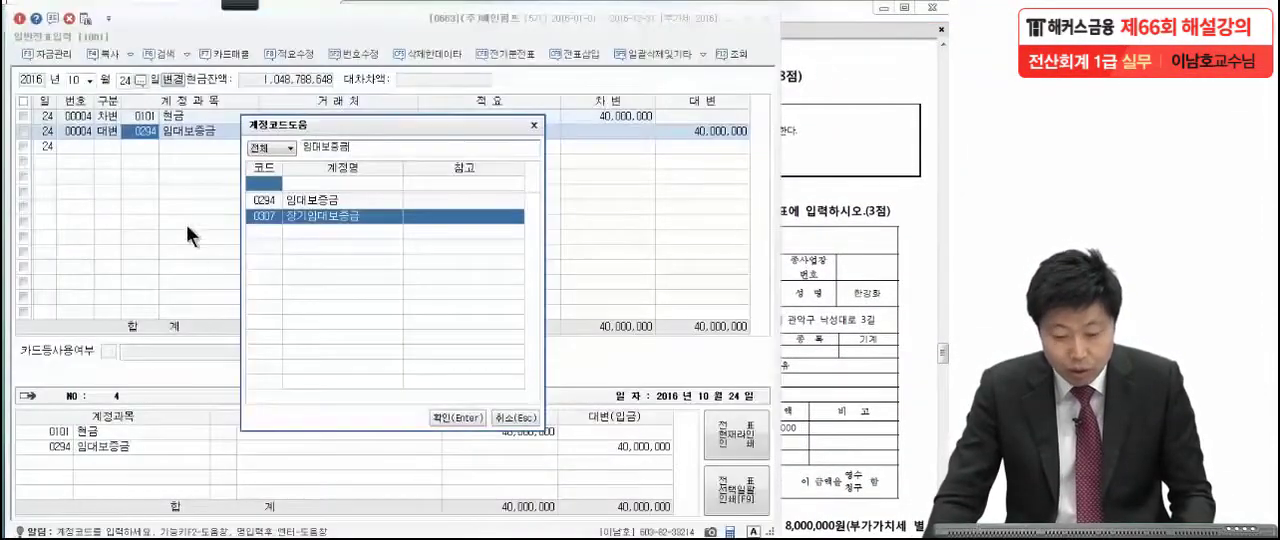
{"action": "left_click", "coordinate": [534, 124]}
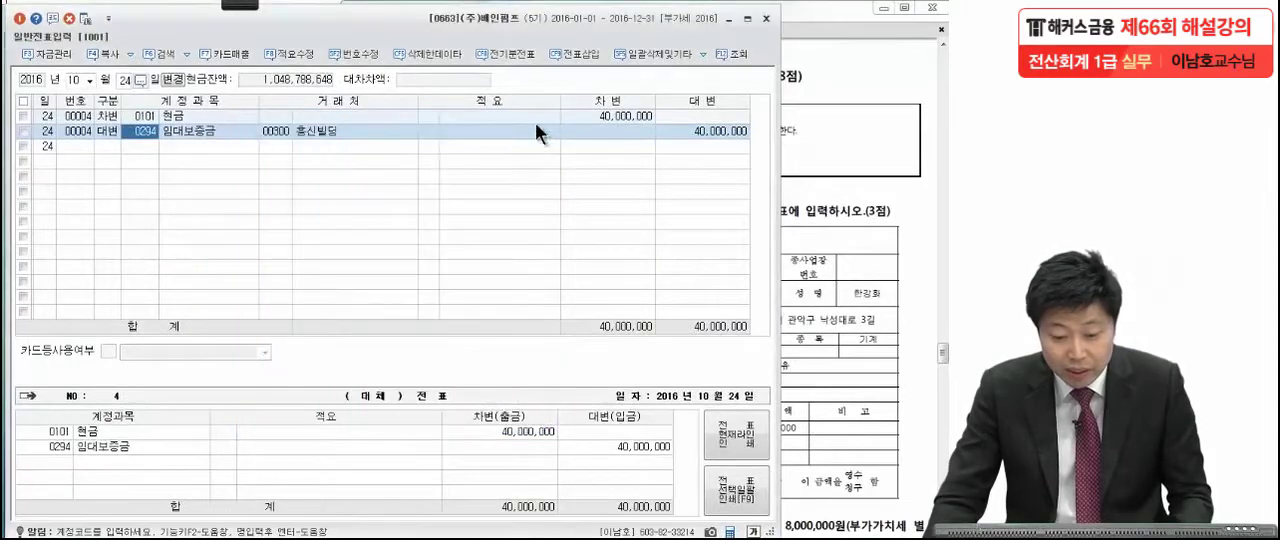
{"action": "left_click", "coordinate": [766, 20]}
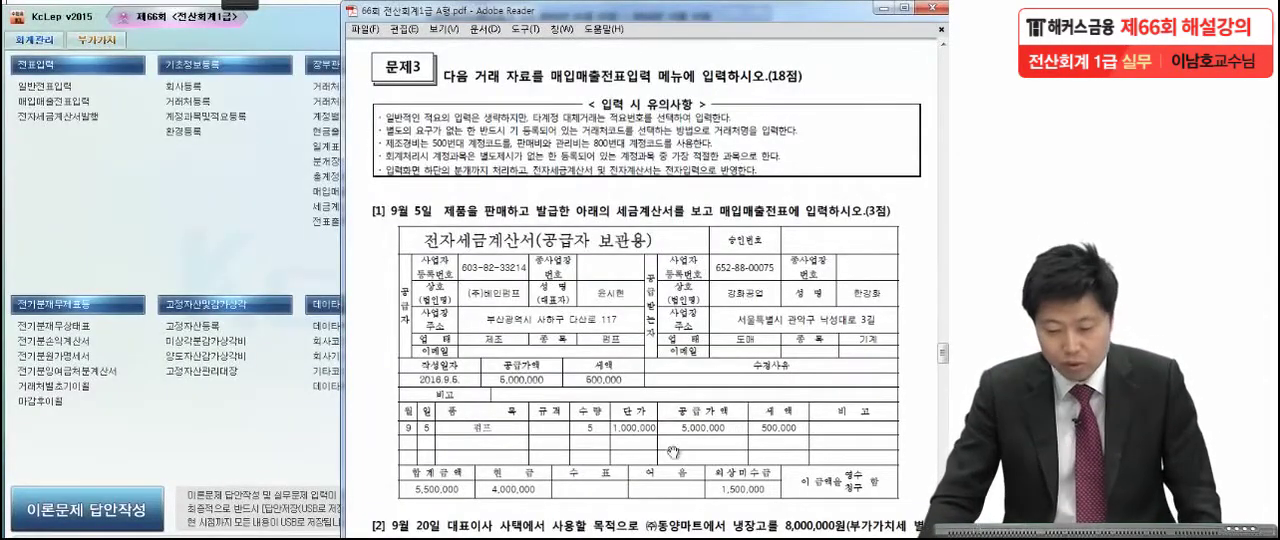
Mark the supplier (주)베인펌프 and the tax amount on the September 5 electronic tax invoice in the exam PDF, and note type 11.
{"action": "scroll", "coordinate": [675, 452], "scroll_direction": "down", "scroll_amount": 3}
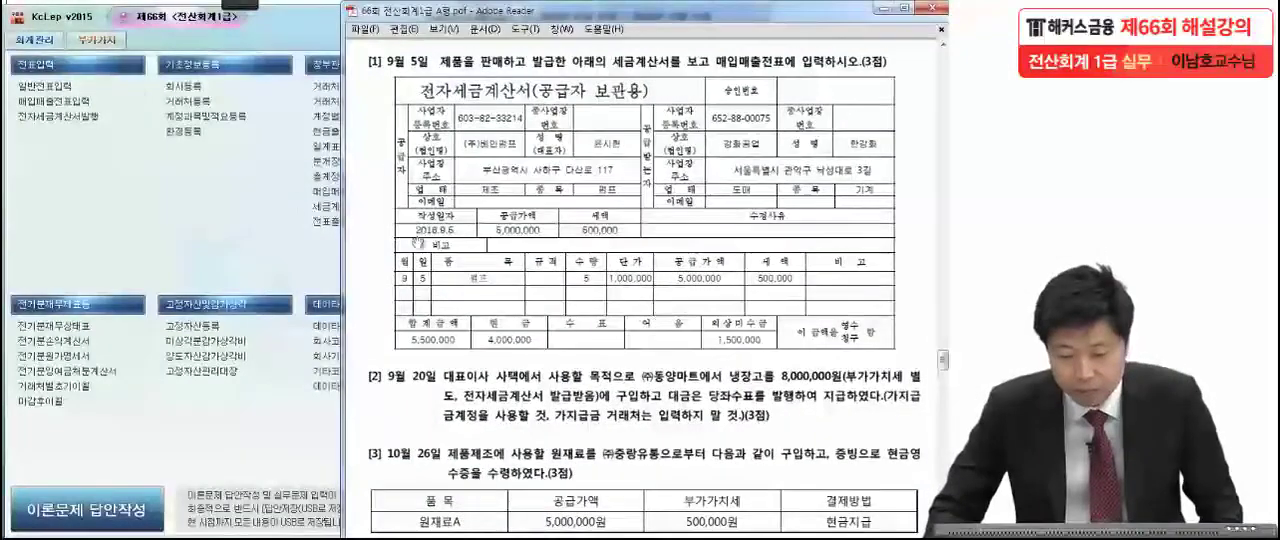
{"action": "mouse_move", "coordinate": [238, 5]}
{"action": "left_click", "coordinate": [33, 18]}
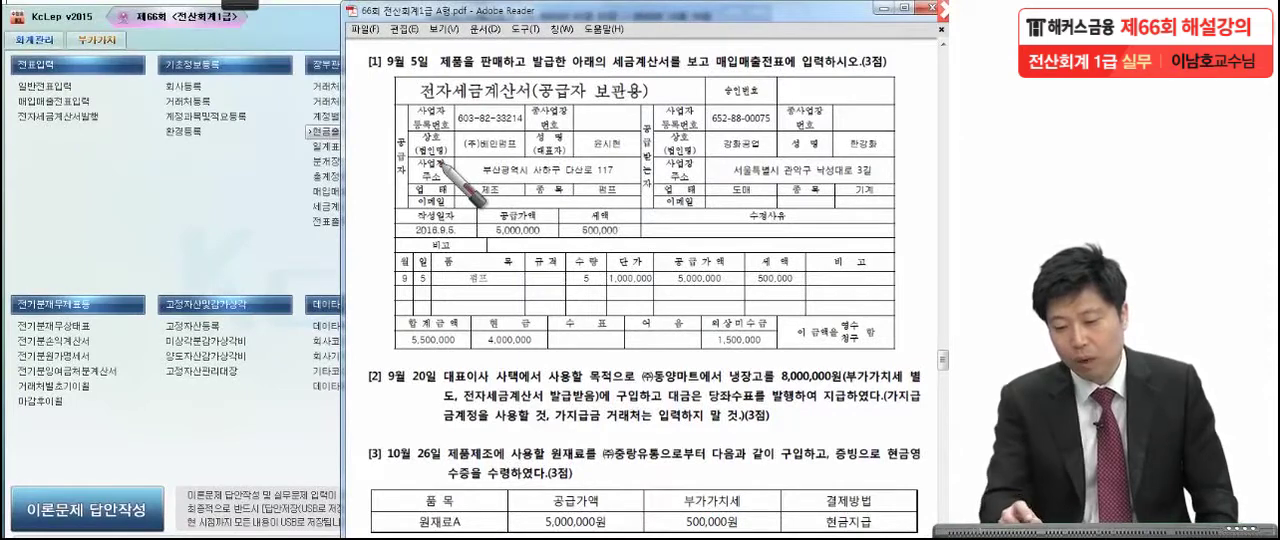
{"action": "left_click", "coordinate": [710, 71]}
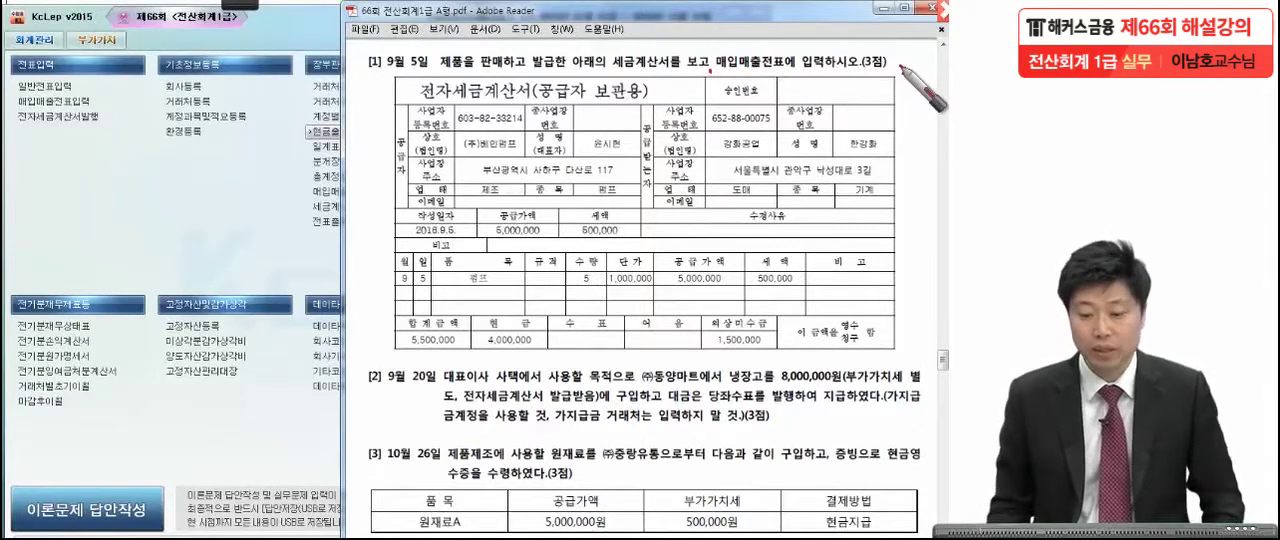
{"action": "mouse_move", "coordinate": [526, 146]}
{"action": "left_mouse_down"}
{"action": "mouse_move", "coordinate": [462, 150]}
{"action": "mouse_move", "coordinate": [500, 127]}
{"action": "mouse_move", "coordinate": [522, 160]}
{"action": "left_mouse_up"}
{"action": "mouse_move", "coordinate": [416, 182]}
{"action": "left_mouse_down"}
{"action": "mouse_move", "coordinate": [415, 123]}
{"action": "mouse_move", "coordinate": [380, 225]}
{"action": "left_mouse_up"}
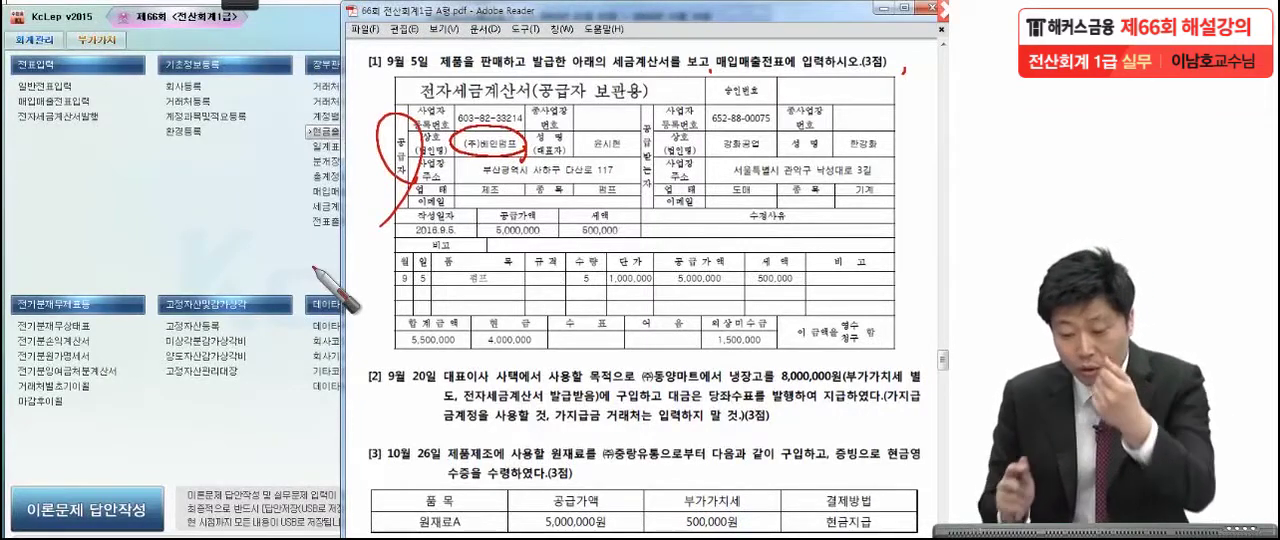
{"action": "mouse_move", "coordinate": [558, 225]}
{"action": "left_mouse_down"}
{"action": "mouse_move", "coordinate": [643, 243]}
{"action": "mouse_move", "coordinate": [660, 228]}
{"action": "left_mouse_up"}
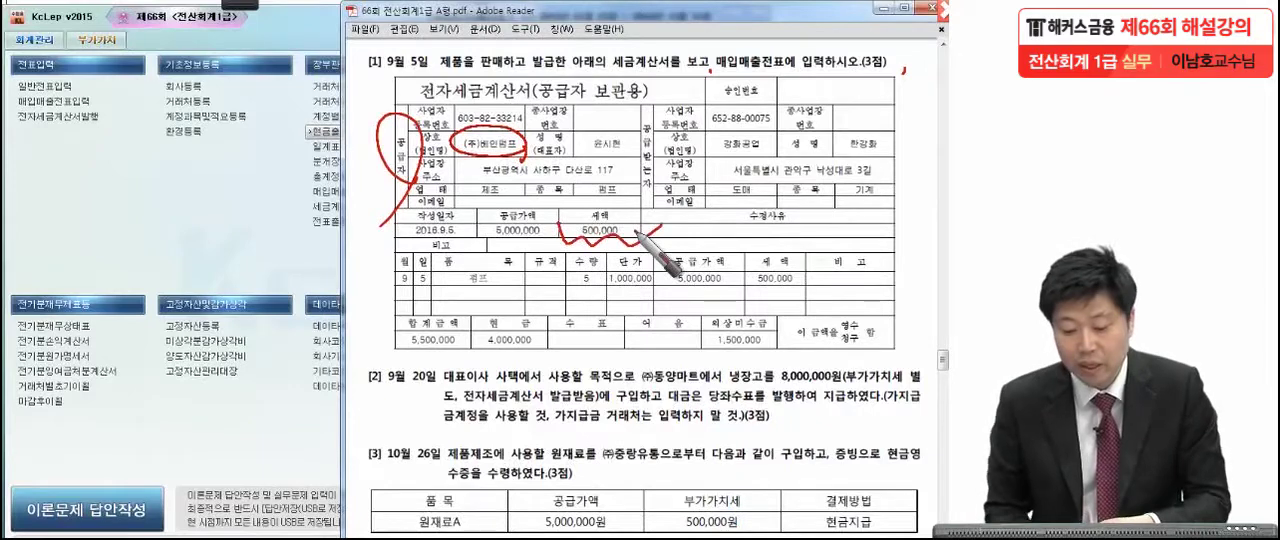
{"action": "left_click_drag", "start_coordinate": [89, 198], "coordinate": [97, 234]}
{"action": "mouse_move", "coordinate": [115, 197]}
{"action": "left_mouse_down"}
{"action": "mouse_move", "coordinate": [118, 233]}
{"action": "mouse_move", "coordinate": [60, 322]}
{"action": "left_mouse_up"}
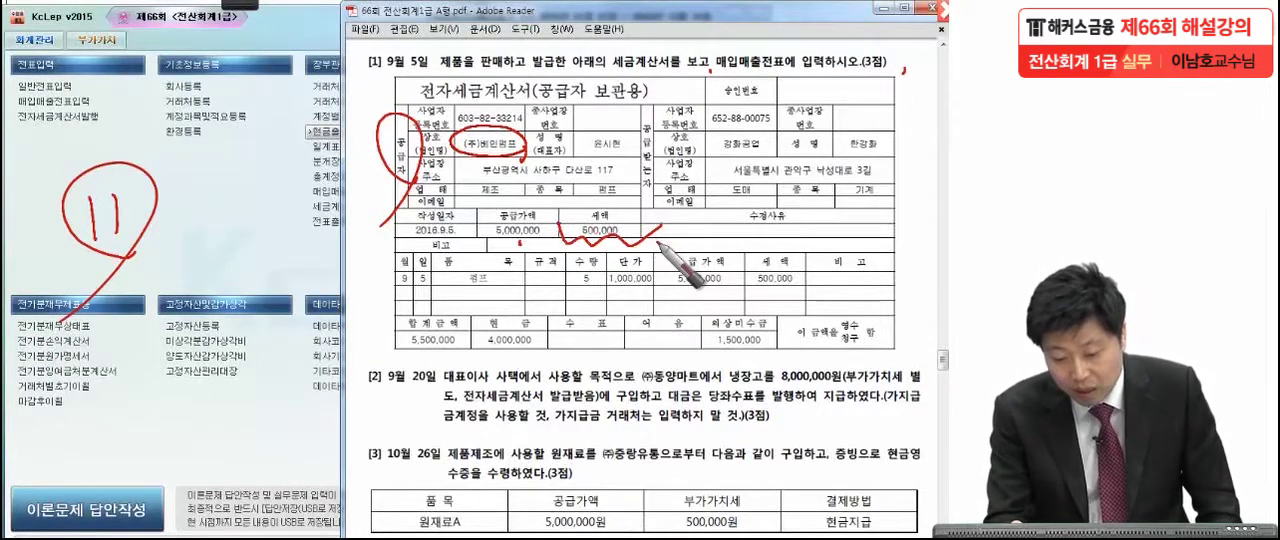
Mark the invoice's total, cash and 외상미수금 amounts and its item, quantity and unit price, and clear all the pen marks.
{"action": "mouse_move", "coordinate": [452, 338]}
{"action": "left_mouse_down"}
{"action": "mouse_move", "coordinate": [382, 338]}
{"action": "mouse_move", "coordinate": [524, 364]}
{"action": "mouse_move", "coordinate": [557, 345]}
{"action": "left_mouse_up"}
{"action": "left_click_drag", "start_coordinate": [695, 345], "coordinate": [766, 347]}
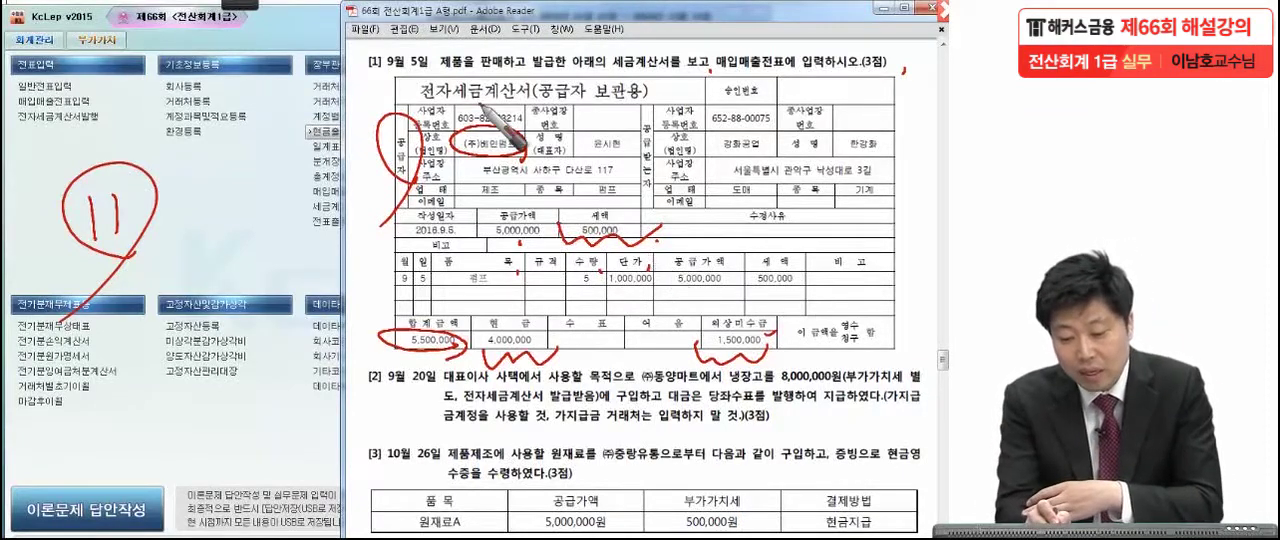
{"action": "left_click", "coordinate": [478, 102]}
{"action": "left_click", "coordinate": [473, 290]}
{"action": "left_click", "coordinate": [584, 288]}
{"action": "left_click", "coordinate": [638, 290]}
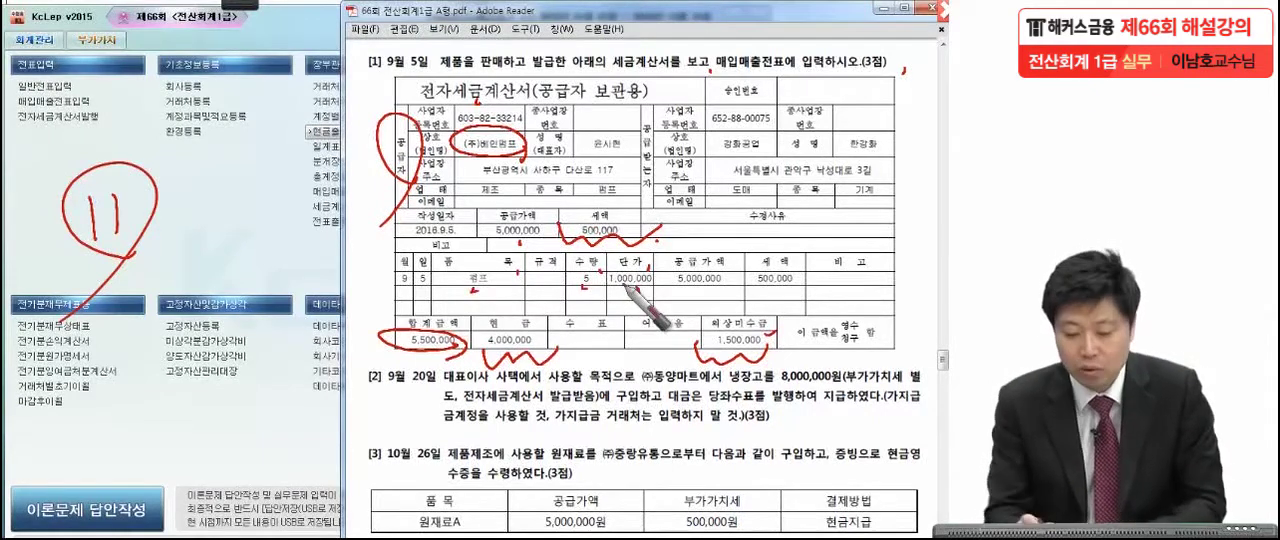
{"action": "left_click_drag", "start_coordinate": [440, 291], "coordinate": [612, 288]}
{"action": "left_click_drag", "start_coordinate": [625, 289], "coordinate": [670, 288]}
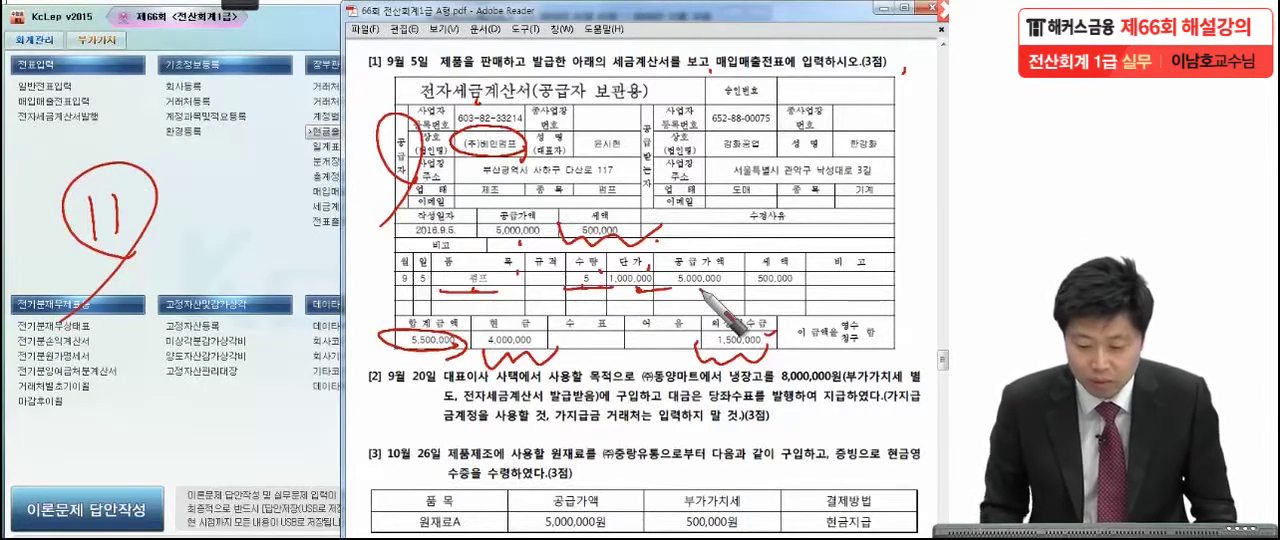
{"action": "key", "text": "Escape"}
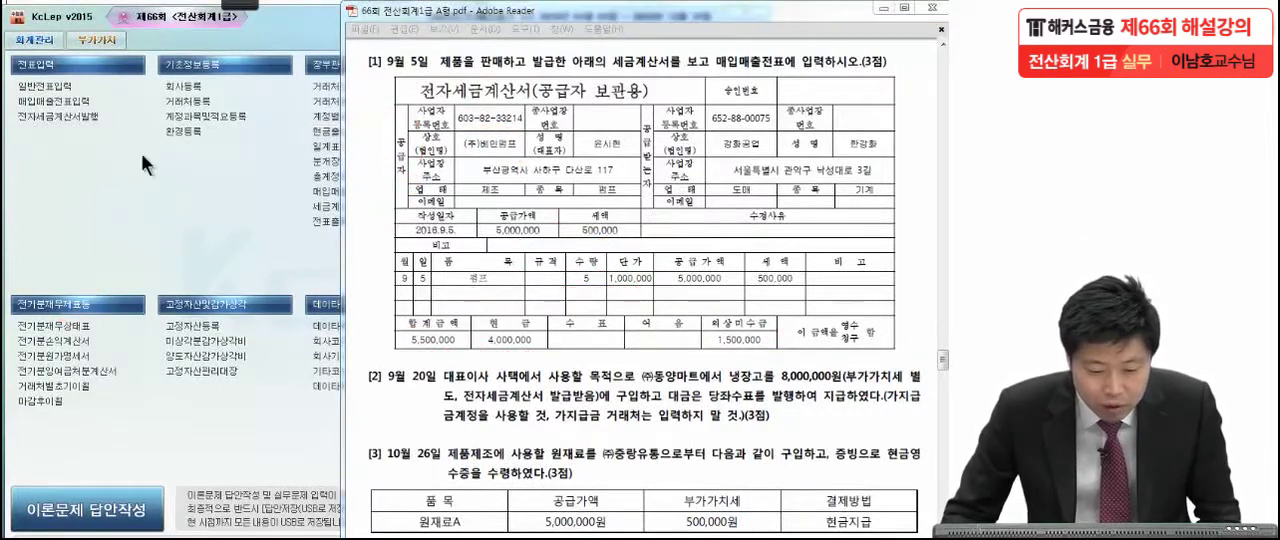
Open the purchase and sales voucher entry (매입매출전표입력) in KcLep and start a September 5, 2016 entry of type 11 과세.
{"action": "double_click", "coordinate": [88, 101]}
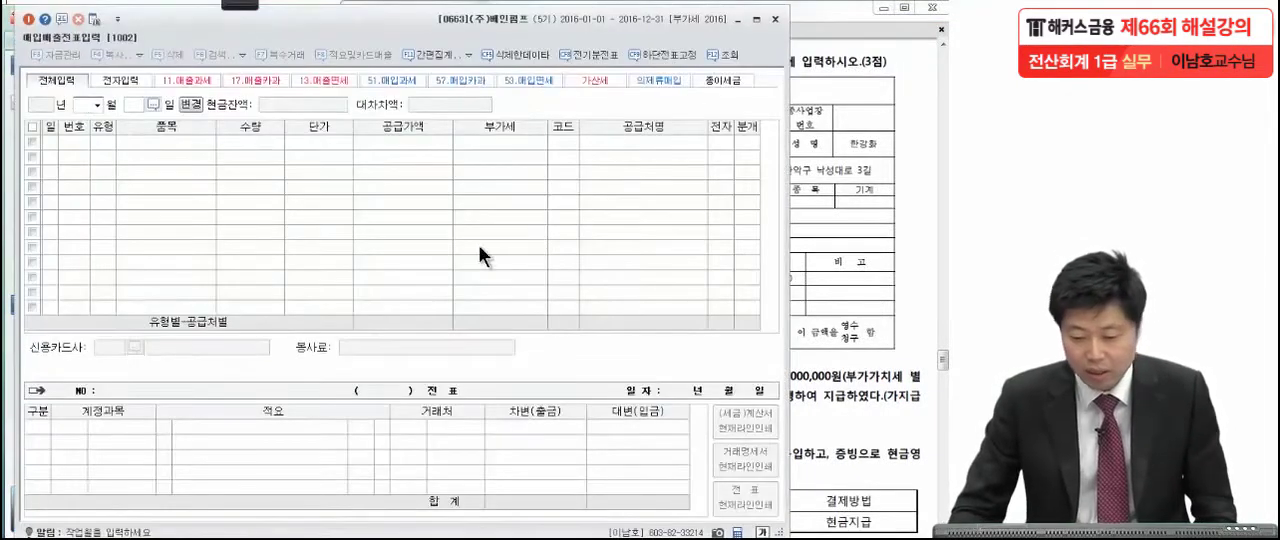
{"action": "left_click", "coordinate": [832, 243]}
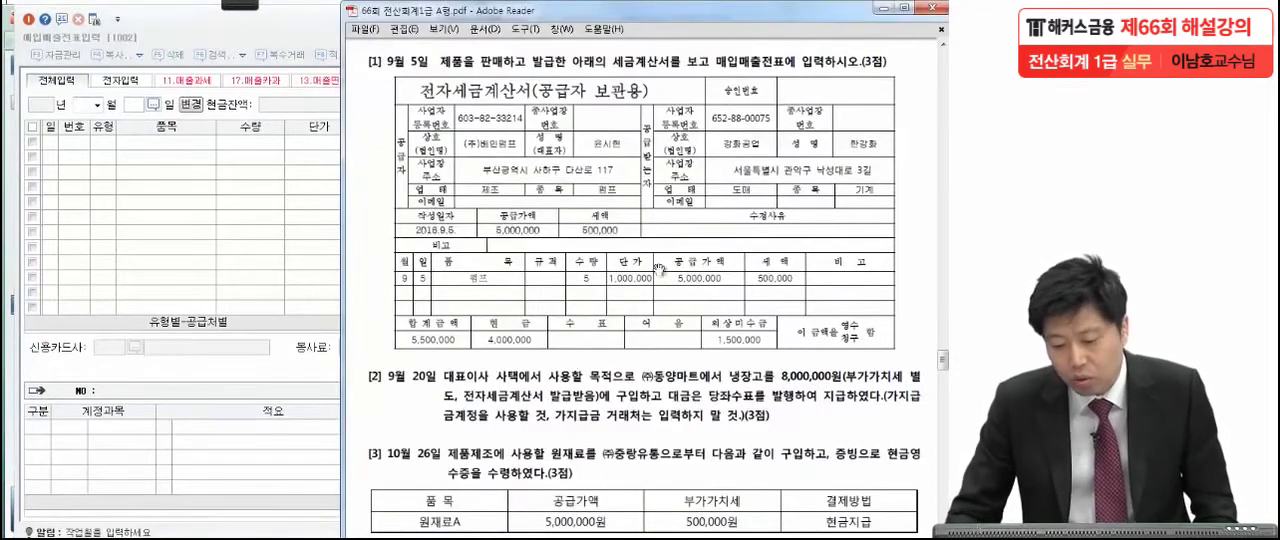
{"action": "left_click", "coordinate": [97, 105]}
{"action": "type", "text": "09"}
{"action": "key", "text": "Return"}
{"action": "type", "text": "5"}
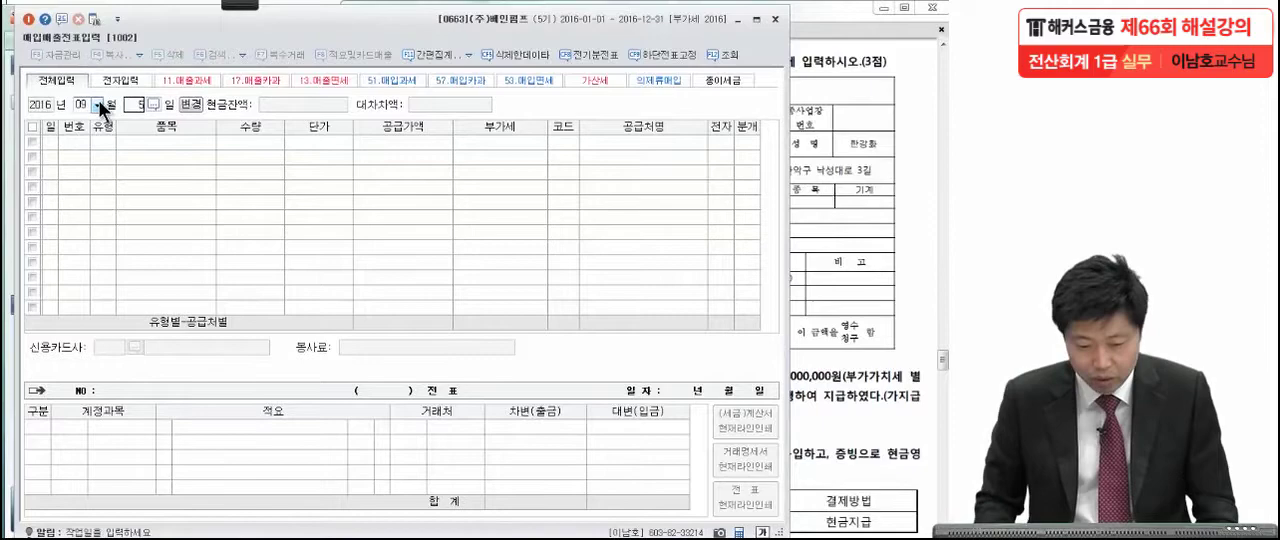
{"action": "key", "text": "Return"}
{"action": "type", "text": "11"}
{"action": "key", "text": "Return"}
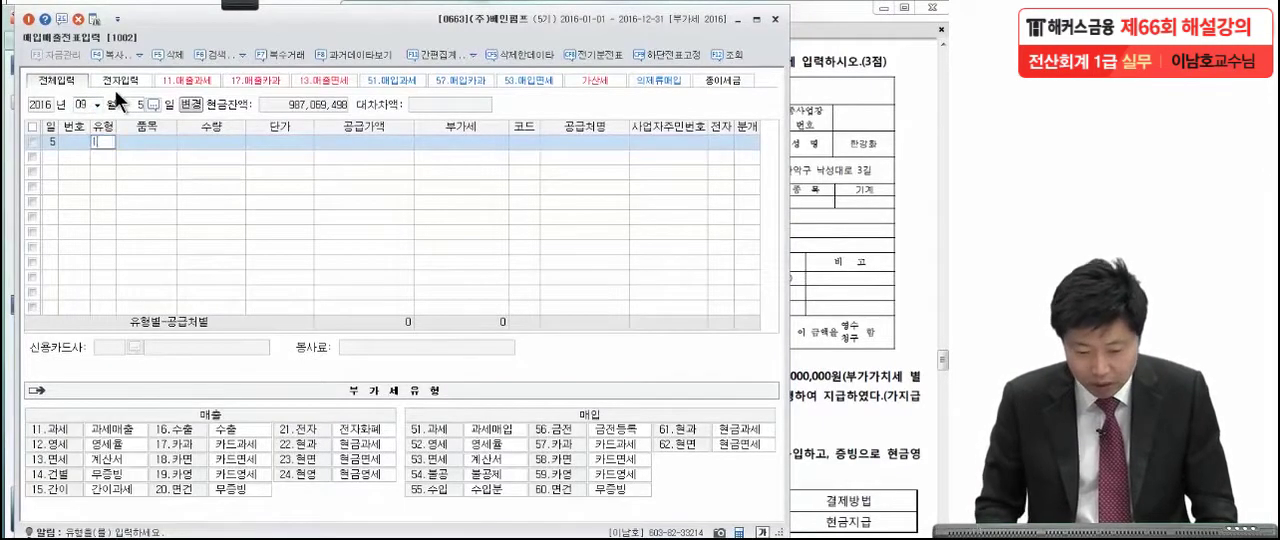
Check the item name on the tax invoice in the exam PDF and enter 펌프 as the September 5 entry's 품목 in KcLep.
{"action": "left_click", "coordinate": [870, 206]}
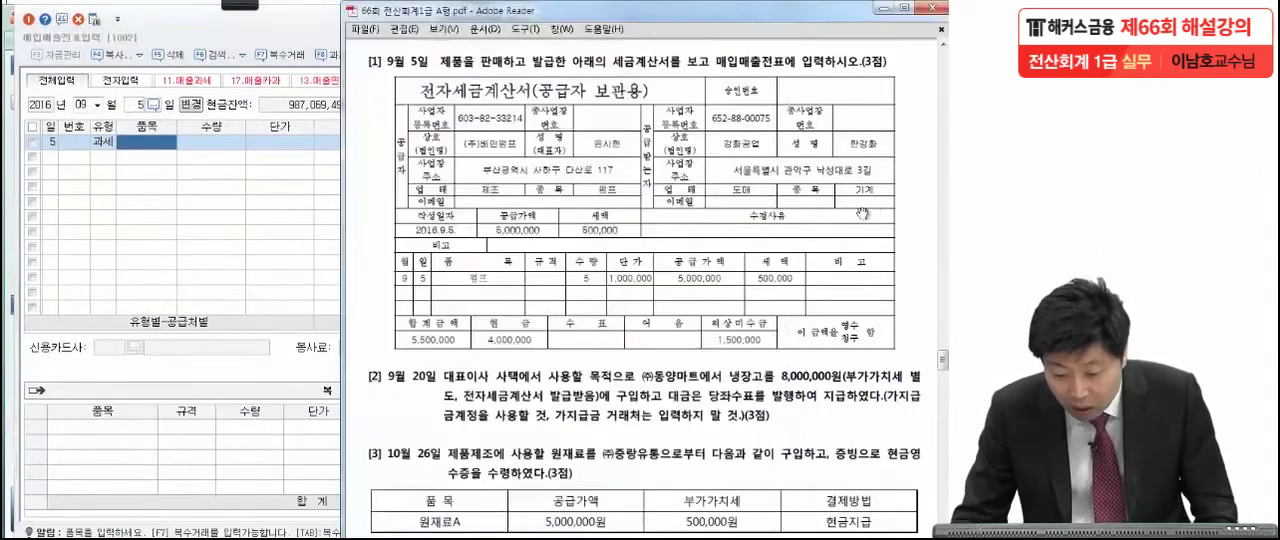
{"action": "left_click", "coordinate": [229, 221]}
{"action": "type", "text": "컴"}
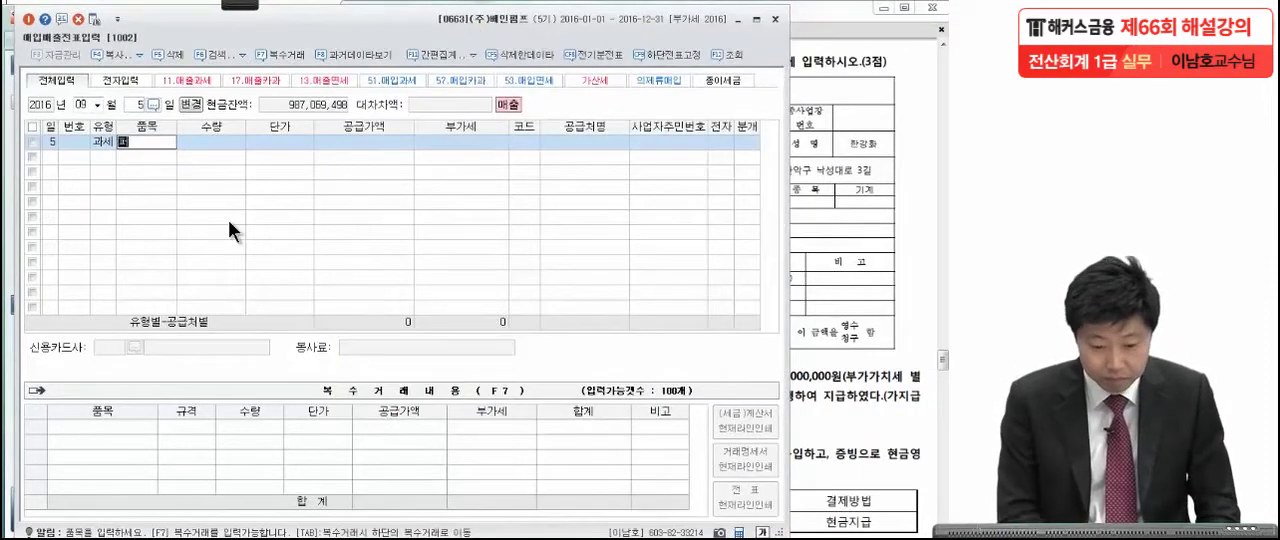
{"action": "type", "text": "프"}
{"action": "key", "text": "Return"}
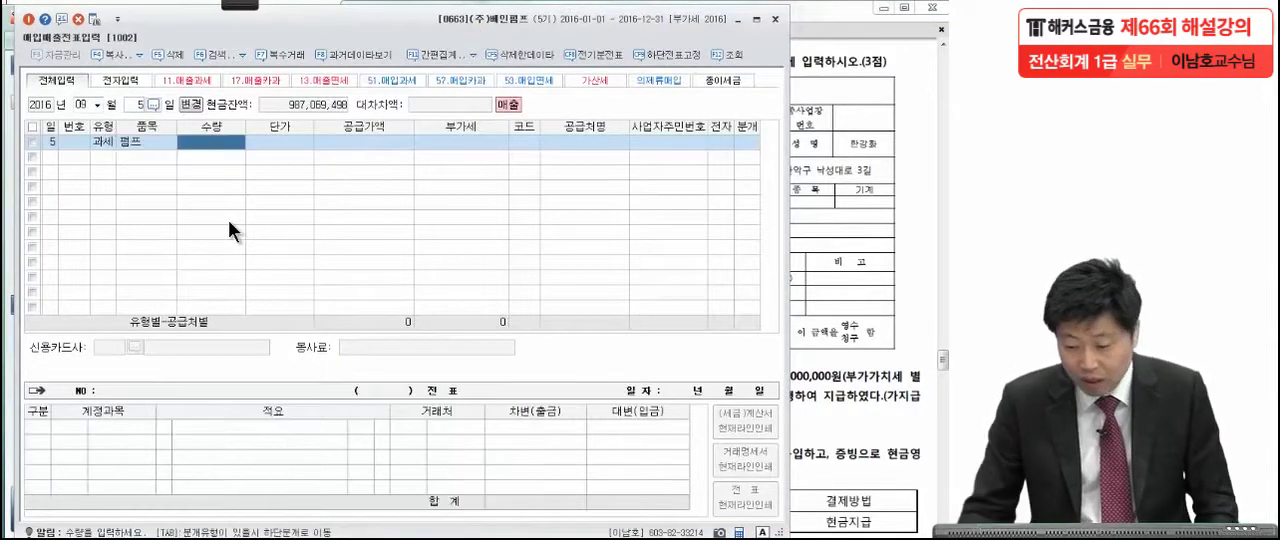
Check the invoice in the exam PDF and enter a quantity of 5 and a unit price of 1,000,000 for 펌프 in KcLep.
{"action": "left_click", "coordinate": [828, 290]}
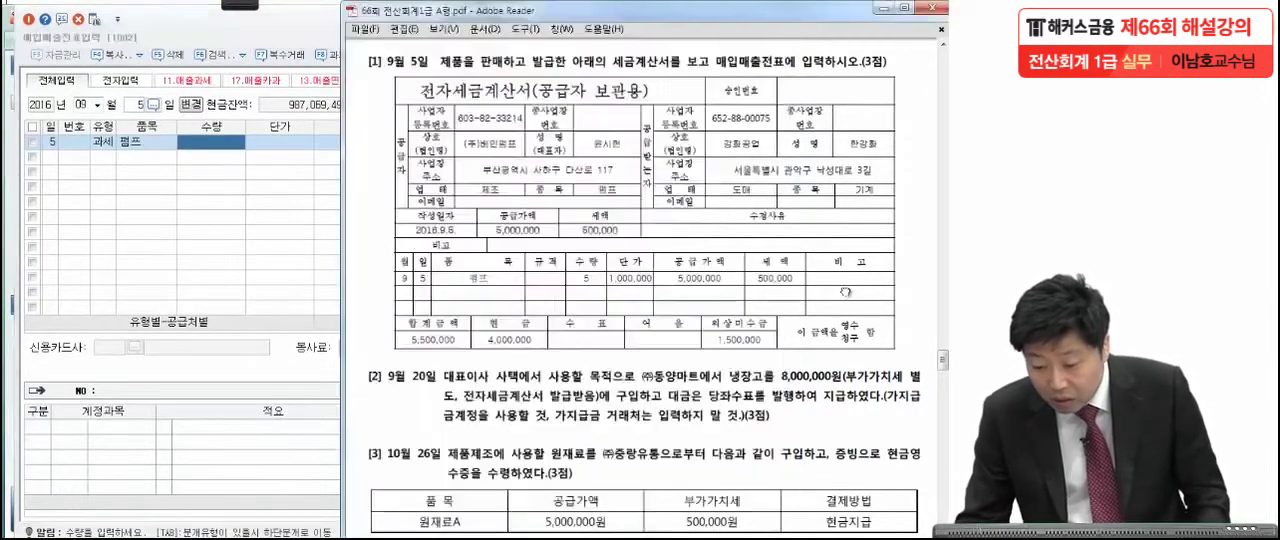
{"action": "left_click", "coordinate": [283, 271]}
{"action": "type", "text": "5"}
{"action": "key", "text": "Return"}
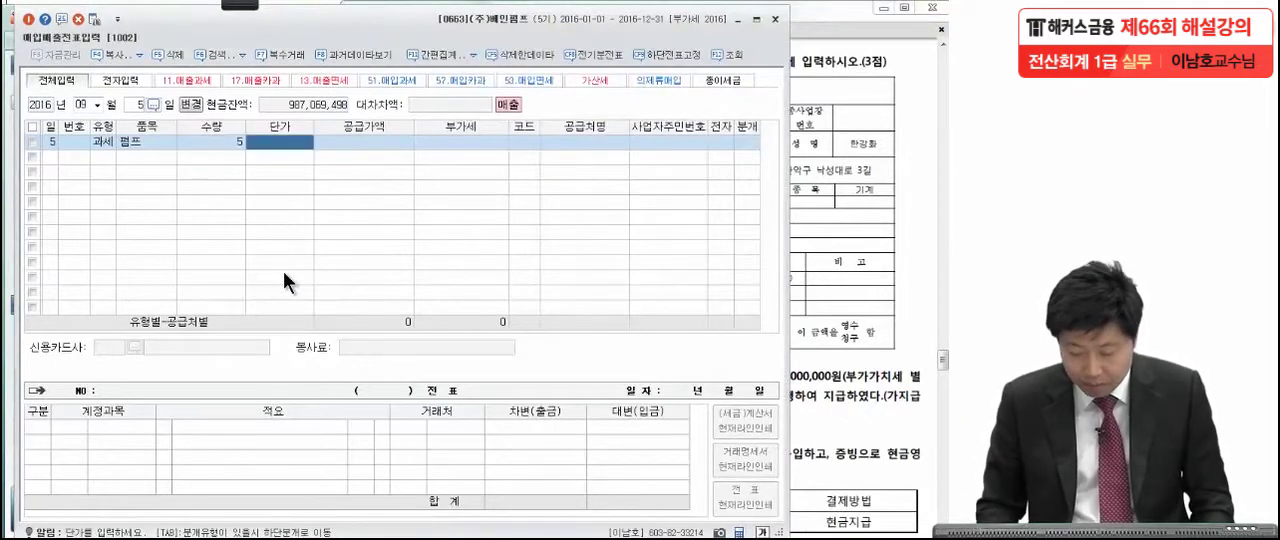
{"action": "type", "text": "1,000,000"}
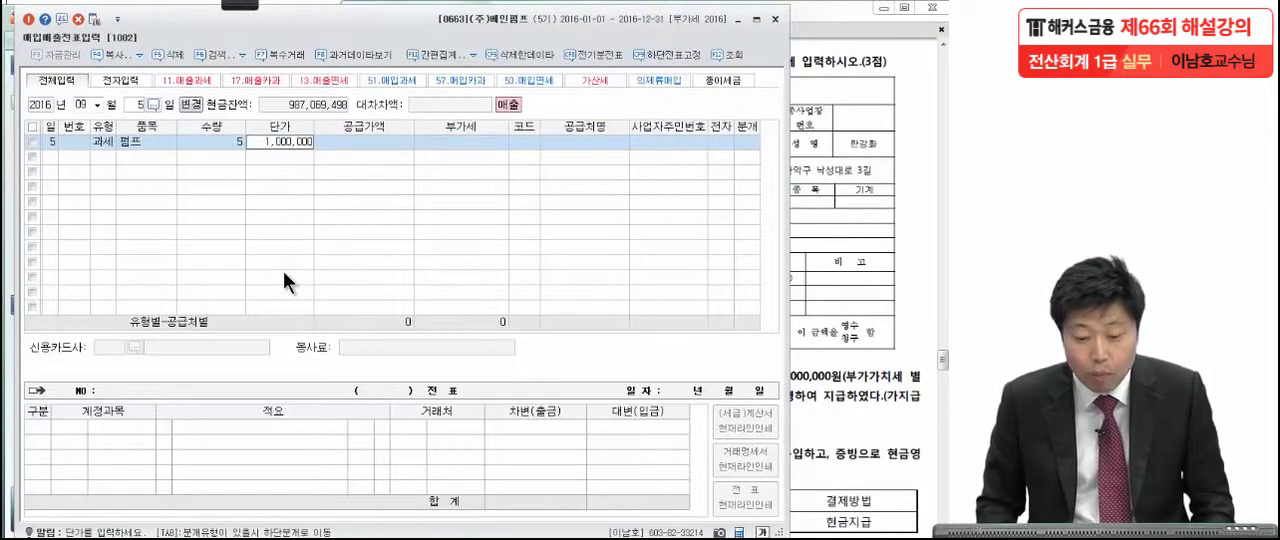
{"action": "key", "text": "Return"}
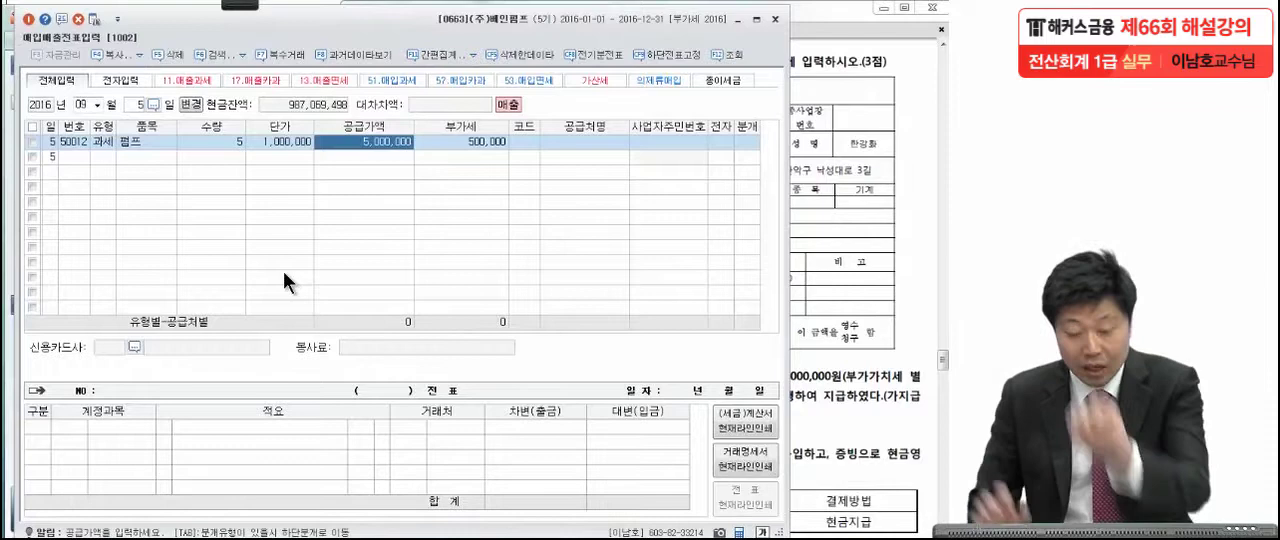
Check the buyer on the tax invoice in the exam PDF and enter 강화공업 as the September 5 entry's 공급처 in KcLep.
{"action": "left_click", "coordinate": [481, 156]}
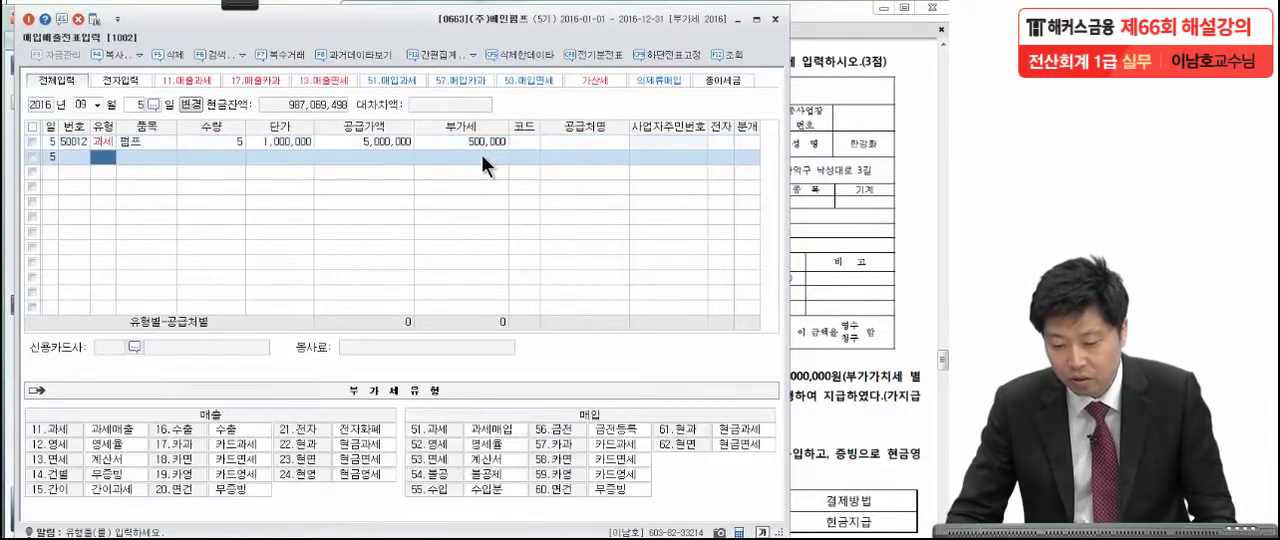
{"action": "left_click", "coordinate": [530, 142]}
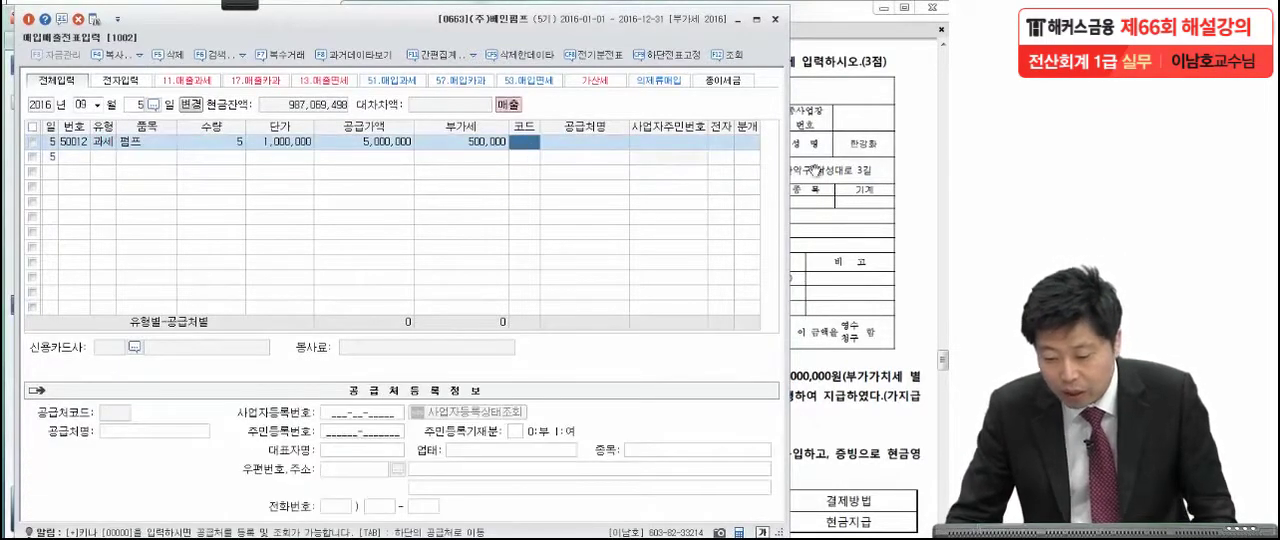
{"action": "left_click", "coordinate": [812, 173]}
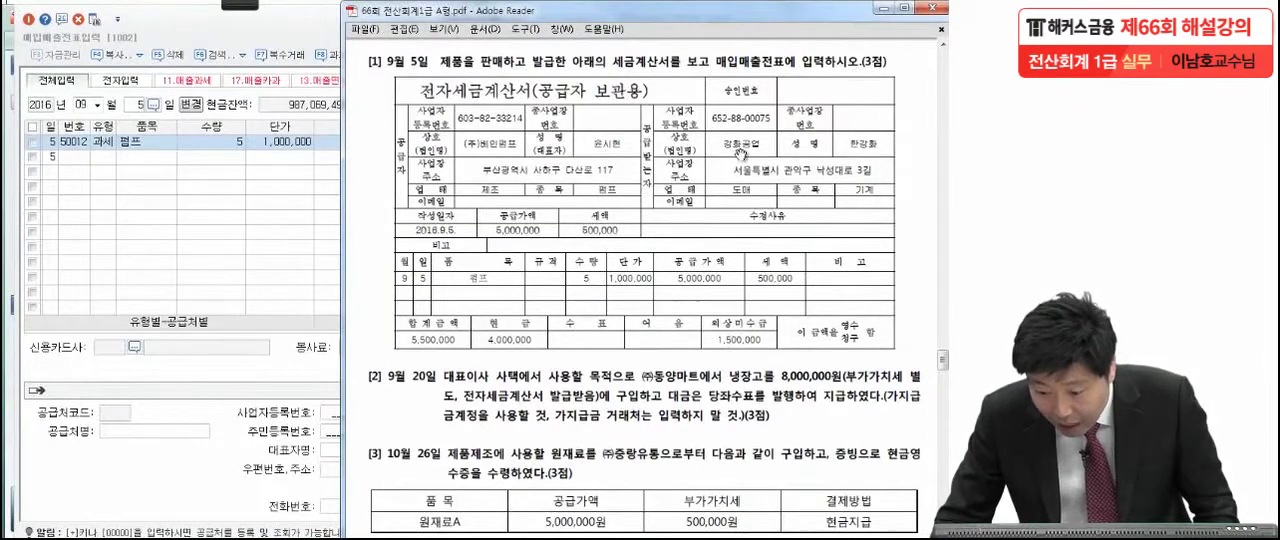
{"action": "left_click", "coordinate": [302, 249]}
{"action": "type", "text": "강화"}
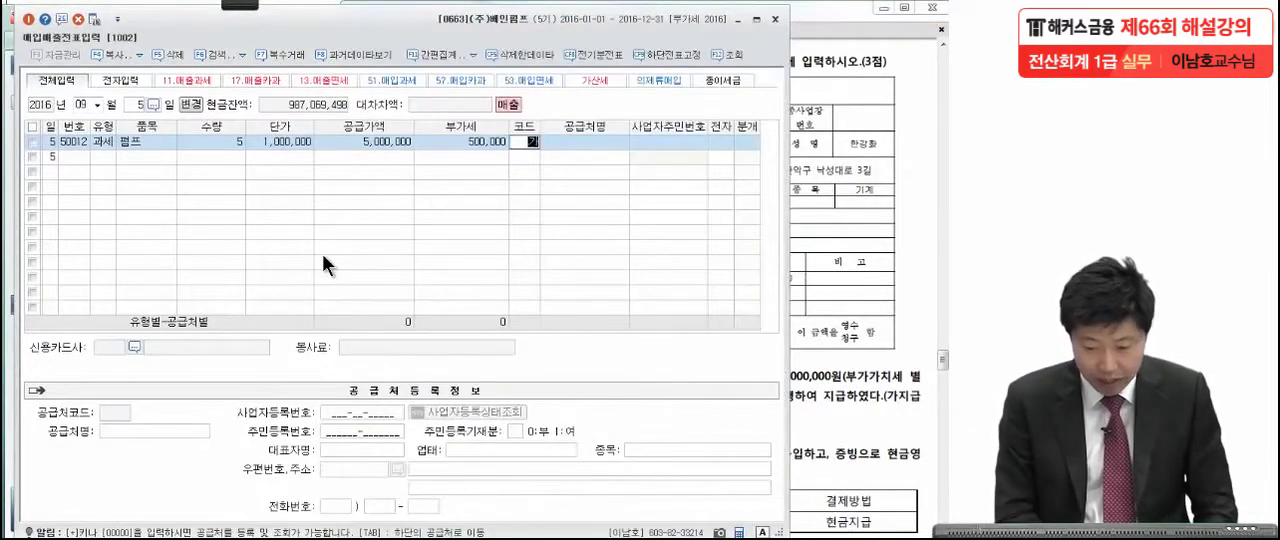
{"action": "key", "text": "Return"}
{"action": "key", "text": "Return"}
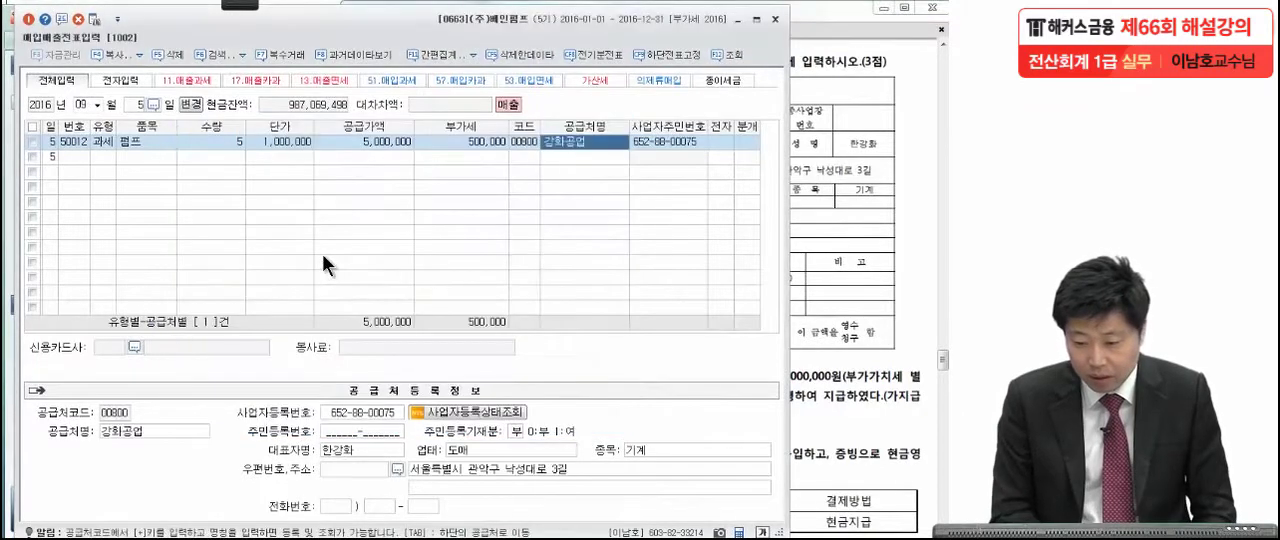
Set the September 5 entry's 전자 field to 여 and its 분개 type to 혼합, accepting the 부가세예수금 and 제품매출 credit lines.
{"action": "type", "text": "1"}
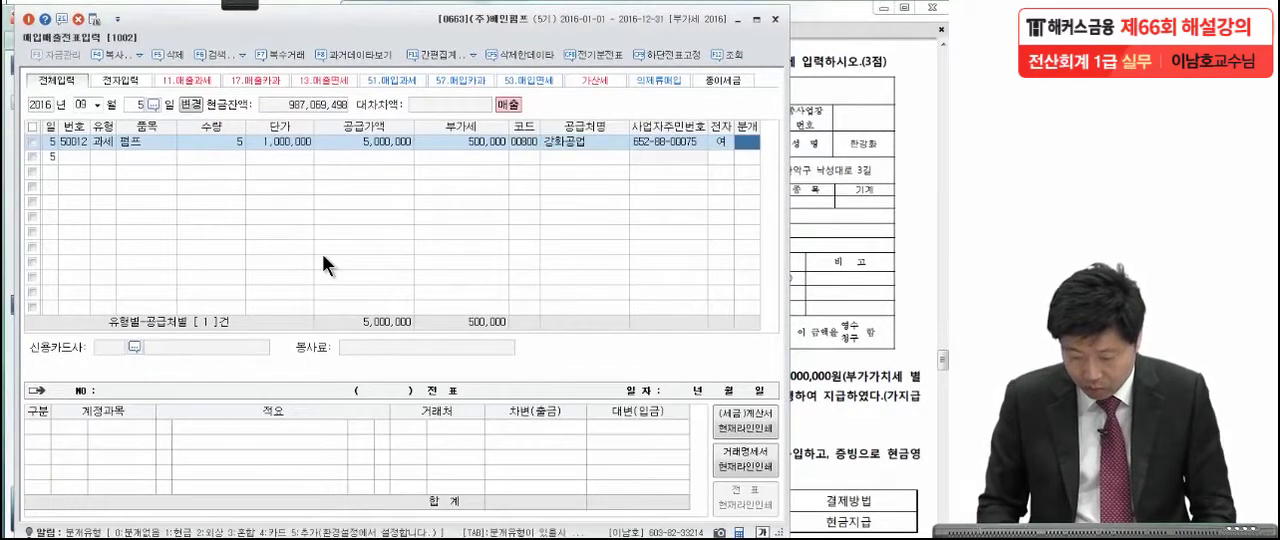
{"action": "type", "text": "3"}
{"action": "key", "text": "Return"}
{"action": "key", "text": "Return"}
Add a debit line for 현금 and set it to the 4,000,000 cash amount on the tax invoice in the exam PDF.
{"action": "key", "text": "Return"}
{"action": "key", "text": "Return"}
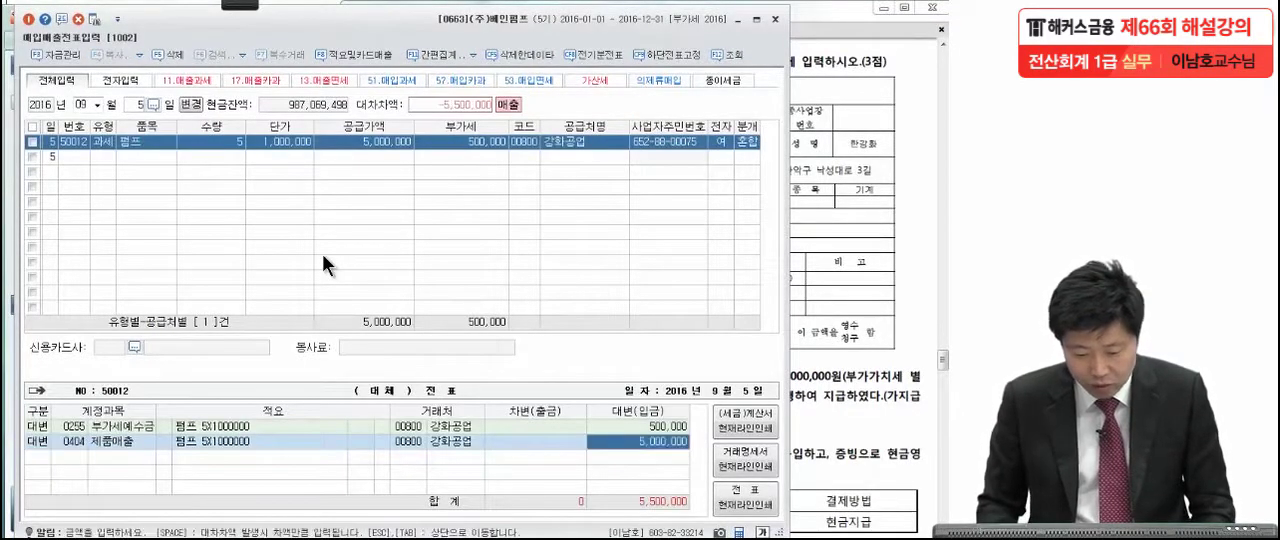
{"action": "type", "text": "3"}
{"action": "key", "text": "Return"}
{"action": "type", "text": "현금"}
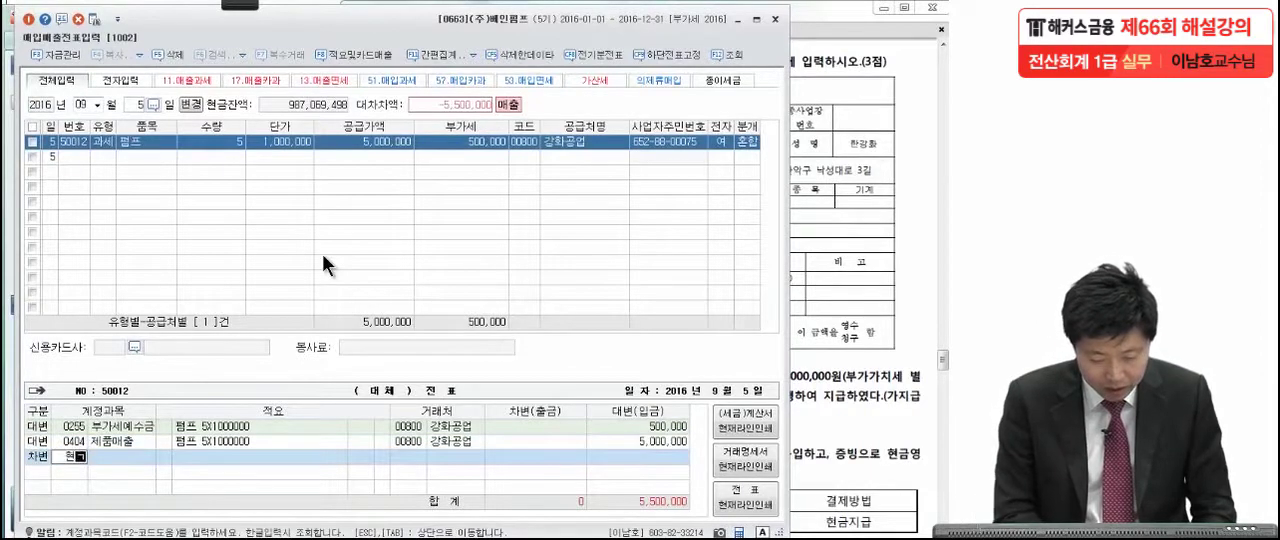
{"action": "key", "text": "Return"}
{"action": "key", "text": "Return"}
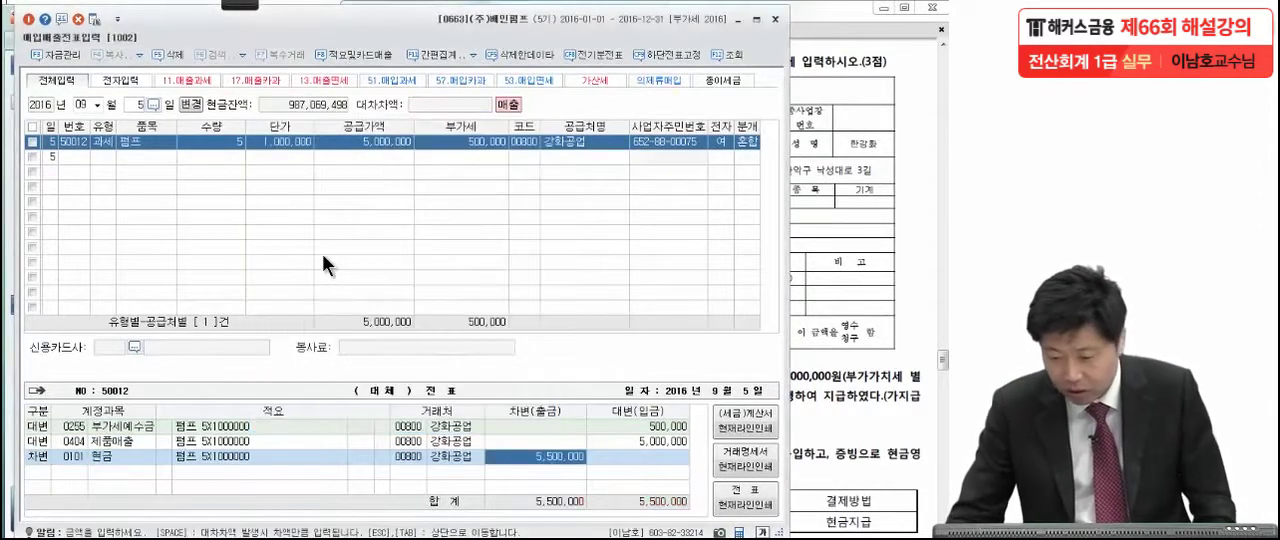
{"action": "left_click", "coordinate": [848, 224]}
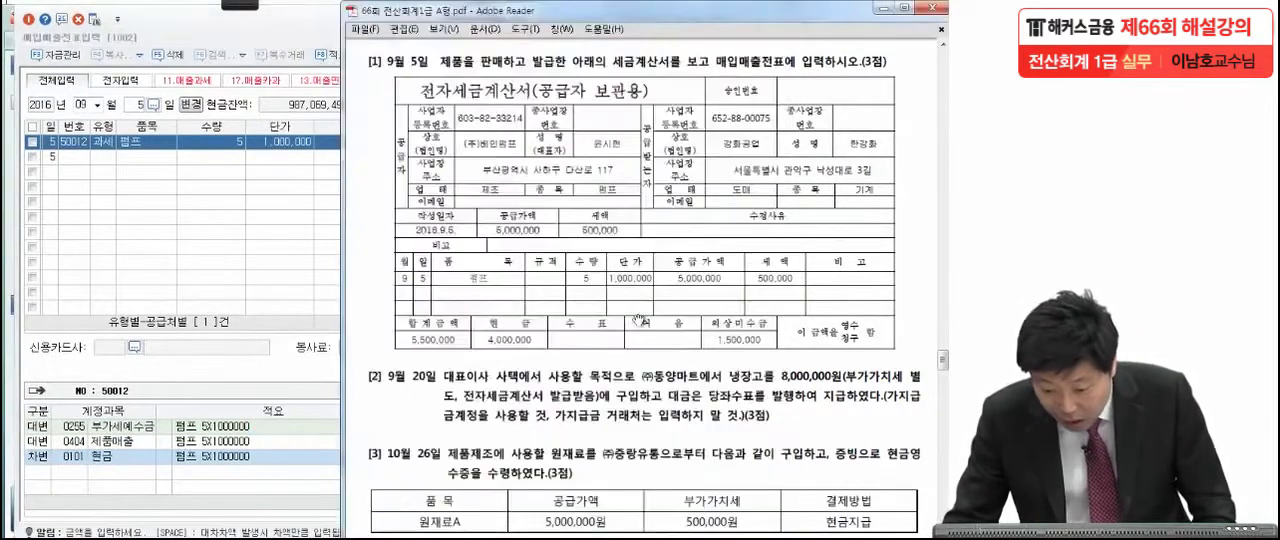
{"action": "left_click", "coordinate": [121, 475]}
{"action": "type", "text": "400000"}
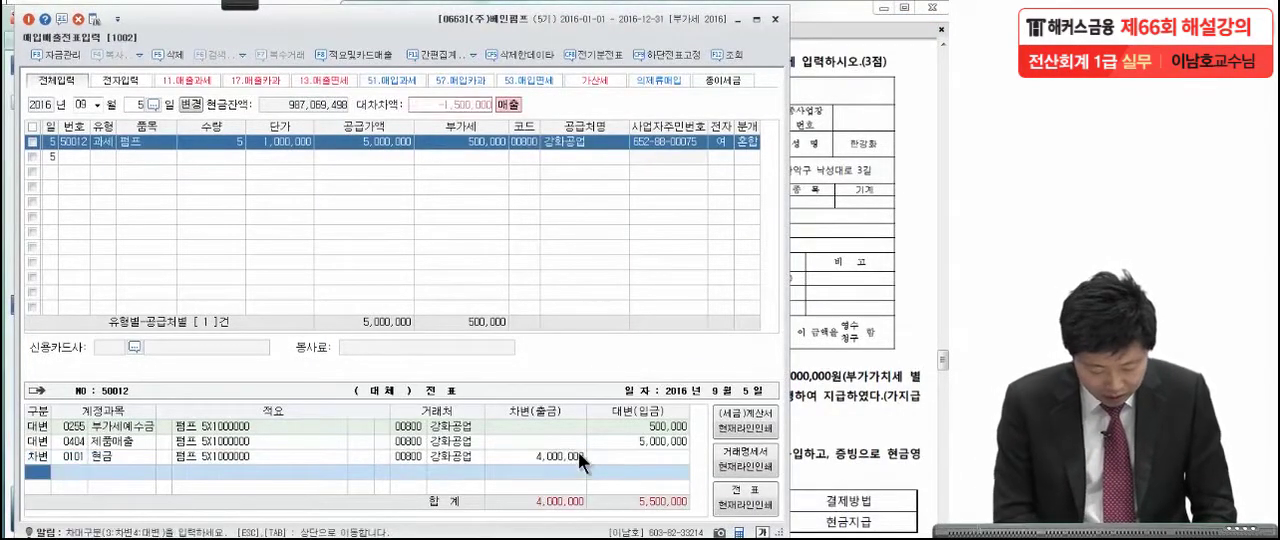
Add a debit line for 외상매출금 with the remaining 1,500,000 from 강화공업.
{"action": "type", "text": "3"}
{"action": "key", "text": "Return"}
{"action": "type", "text": "외상매"}
{"action": "key", "text": "Return"}
{"action": "key", "text": "Return"}
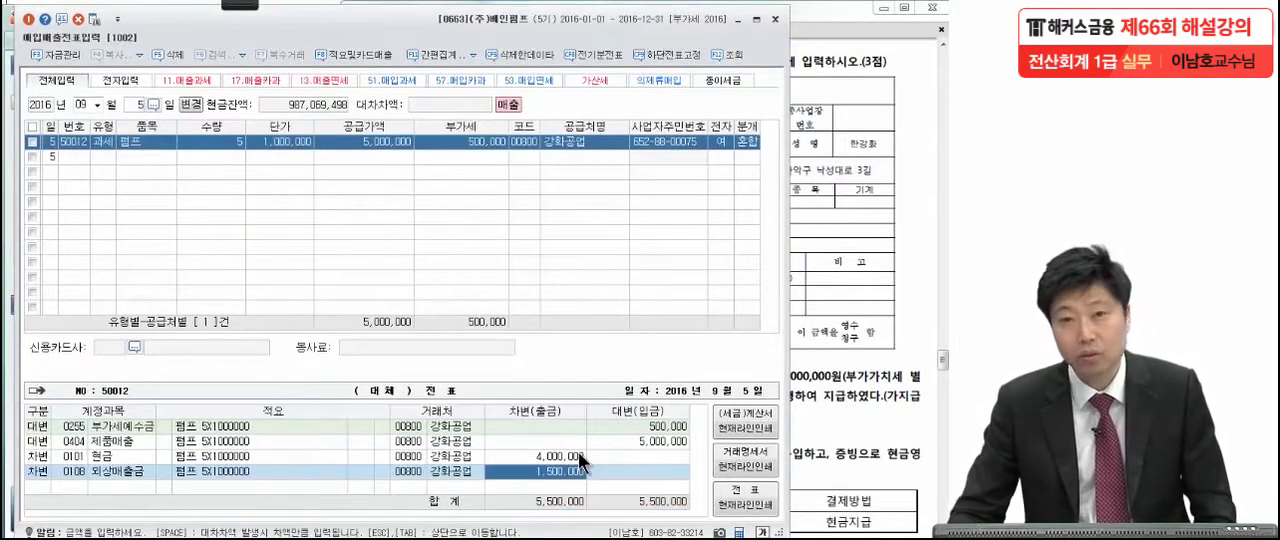
Bring up the September 20 question in the exam PDF and pen-mark the 8,000,000원 price, separate VAT, received e-tax invoice and 당좌수표 payment.
{"action": "left_click", "coordinate": [850, 316]}
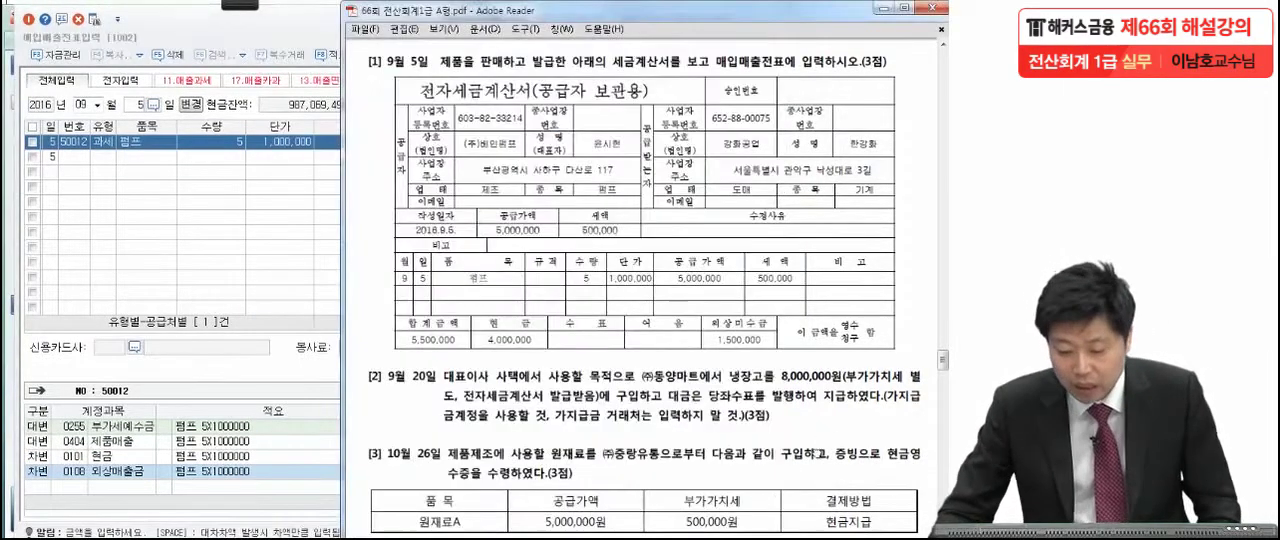
{"action": "scroll", "coordinate": [650, 300], "scroll_direction": "down", "scroll_amount": 3}
{"action": "scroll", "coordinate": [863, 322], "scroll_direction": "down", "scroll_amount": 4}
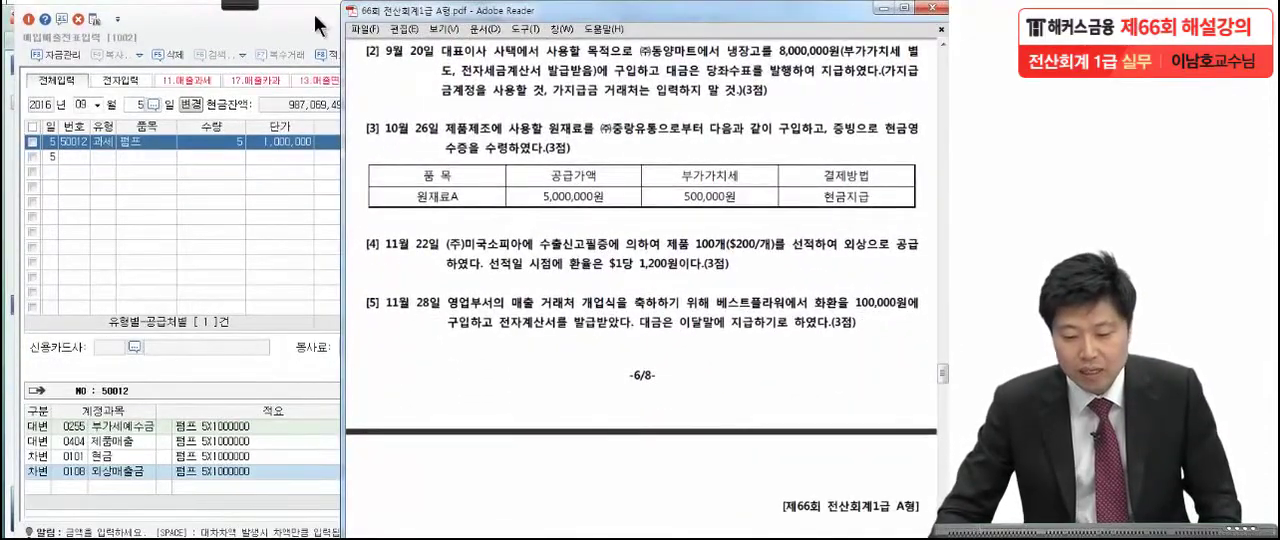
{"action": "left_click", "coordinate": [242, 4]}
{"action": "left_click", "coordinate": [22, 22]}
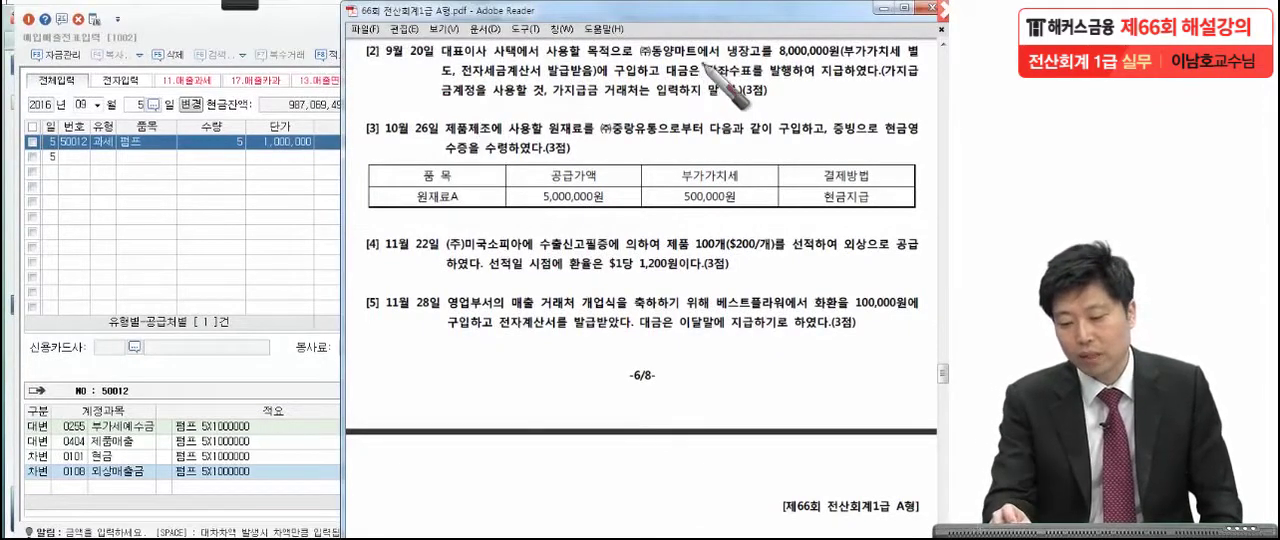
{"action": "left_click", "coordinate": [785, 59]}
{"action": "left_click", "coordinate": [912, 62]}
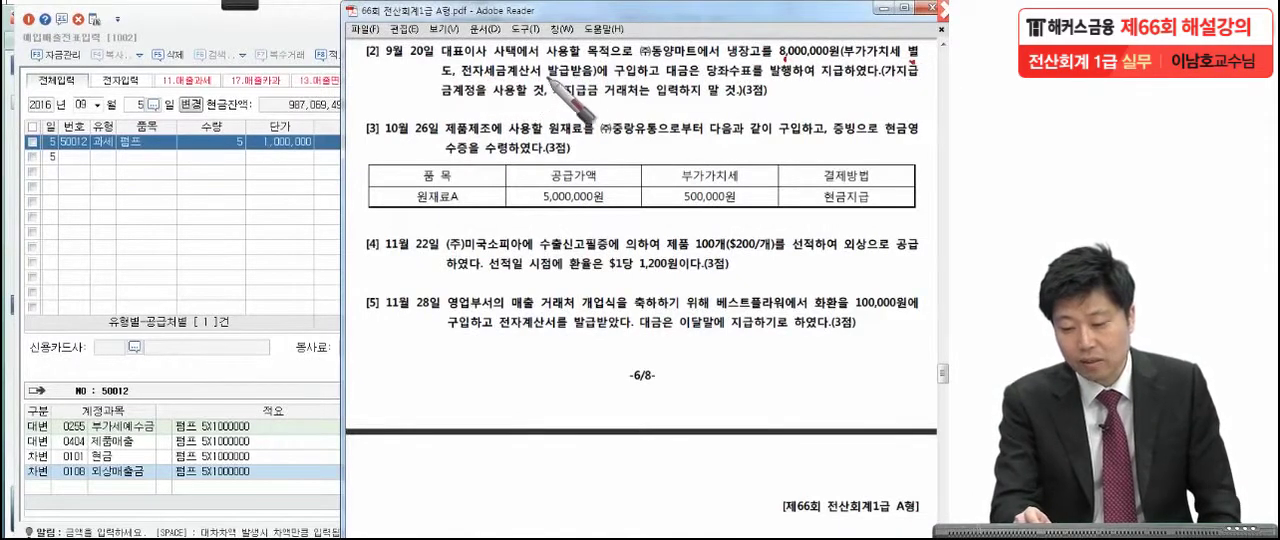
{"action": "left_click_drag", "start_coordinate": [653, 80], "coordinate": [788, 80]}
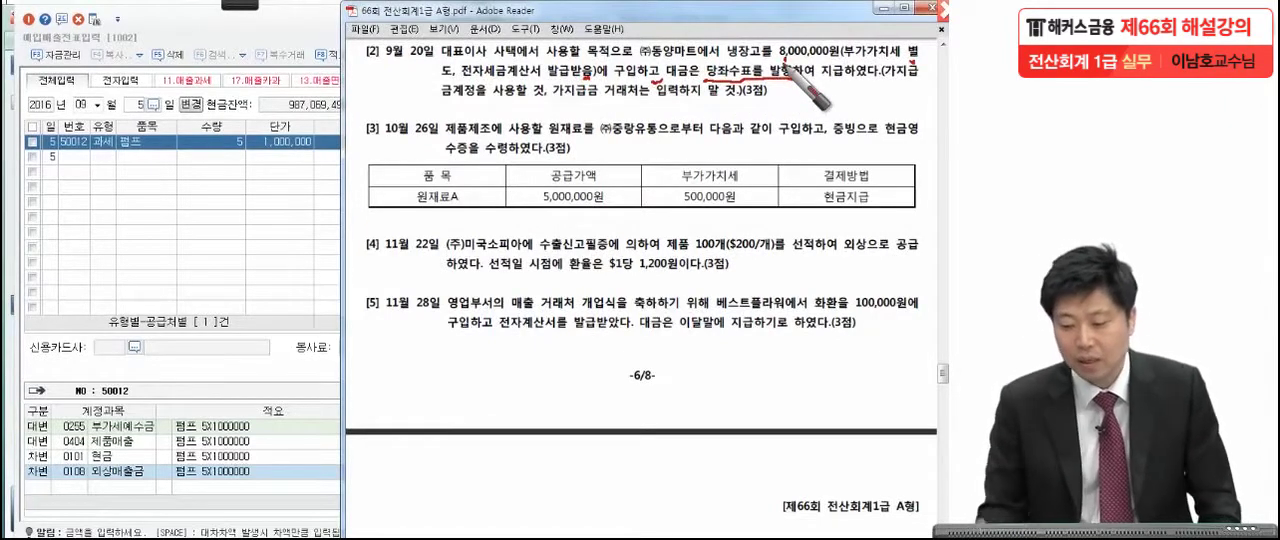
Mark the September 20 question's 가지급금 instructions, underline 냉장고 and circle 대표이사 사택.
{"action": "left_click_drag", "start_coordinate": [548, 99], "coordinate": [548, 104]}
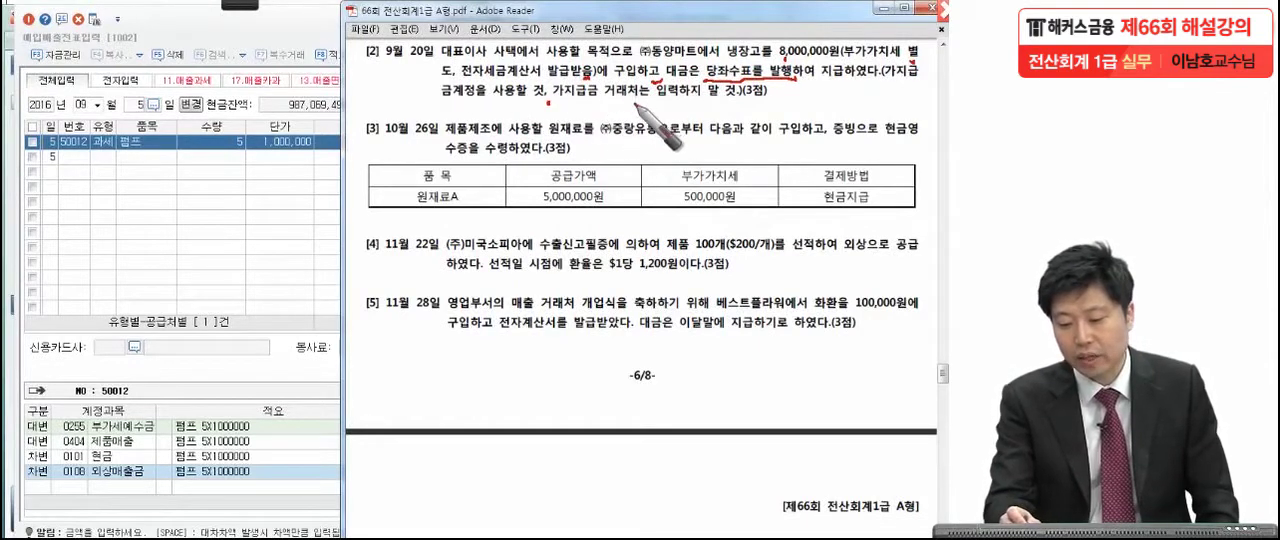
{"action": "left_click_drag", "start_coordinate": [783, 95], "coordinate": [784, 100]}
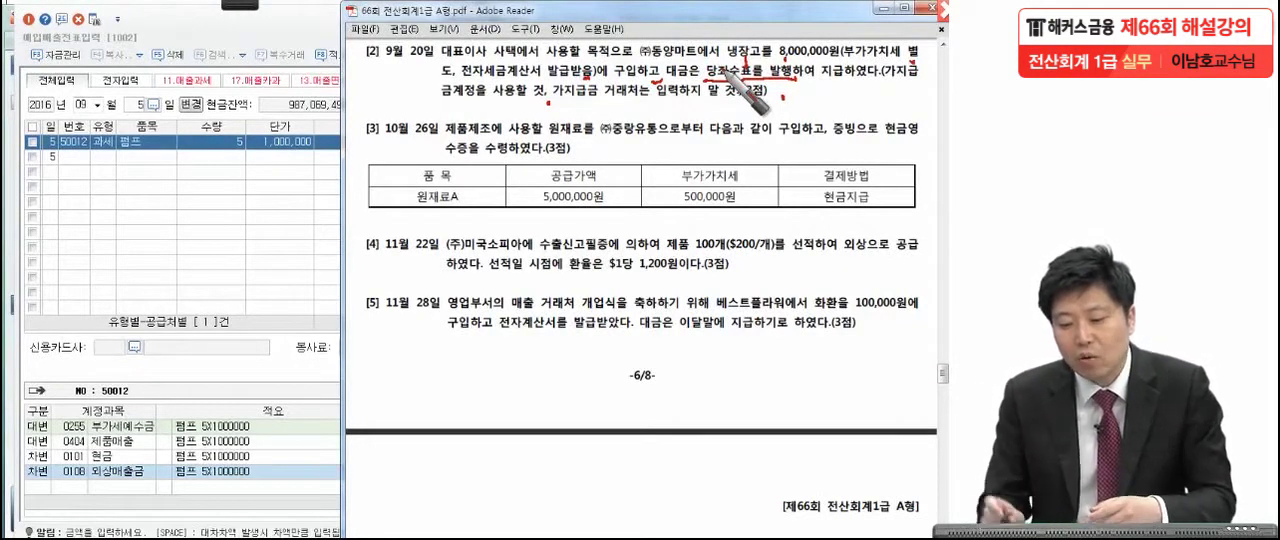
{"action": "left_click_drag", "start_coordinate": [709, 48], "coordinate": [744, 60]}
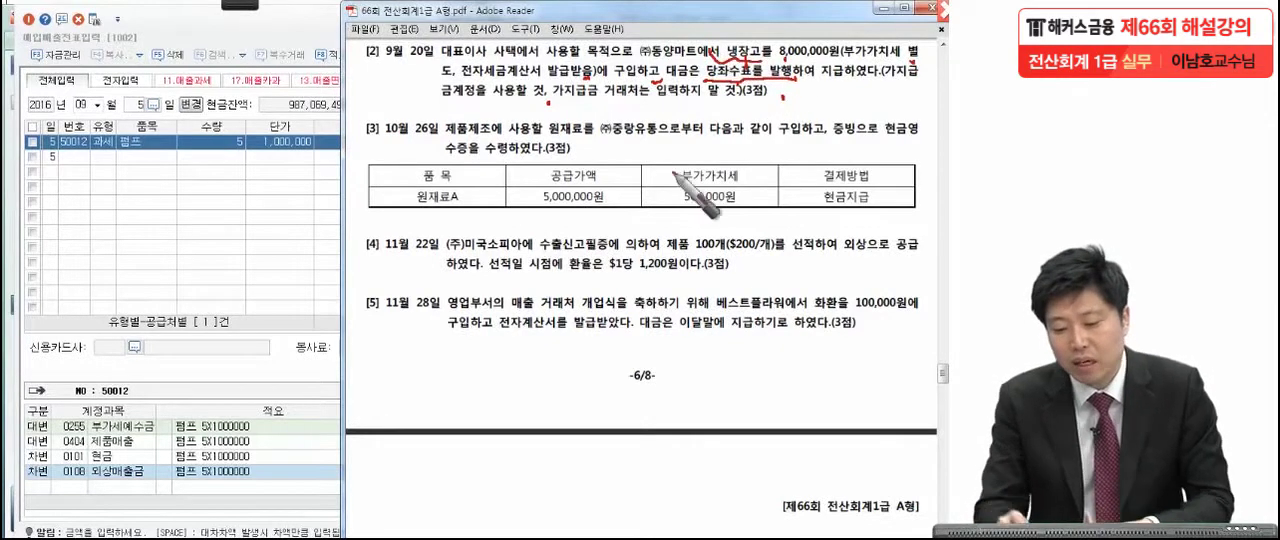
{"action": "mouse_move", "coordinate": [510, 42]}
{"action": "left_mouse_down"}
{"action": "mouse_move", "coordinate": [487, 62]}
{"action": "mouse_move", "coordinate": [512, 40]}
{"action": "left_mouse_up"}
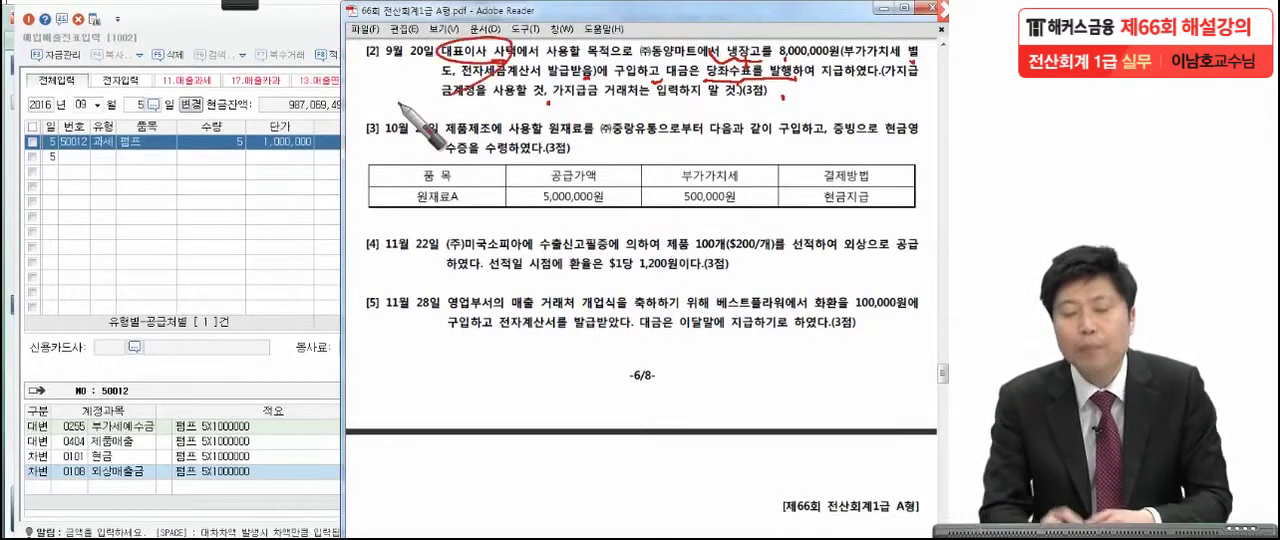
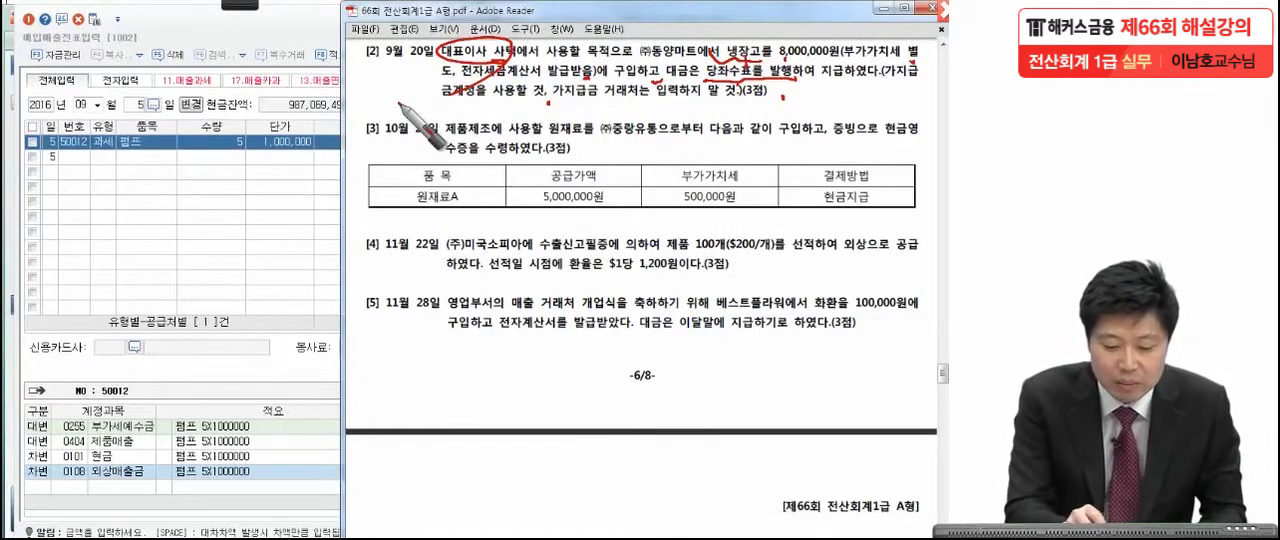
Circle 가지급금 in the September 20 question and handwrite a circled 54 over the voucher grid, then clear pen mode.
{"action": "left_click_drag", "start_coordinate": [602, 102], "coordinate": [548, 150]}
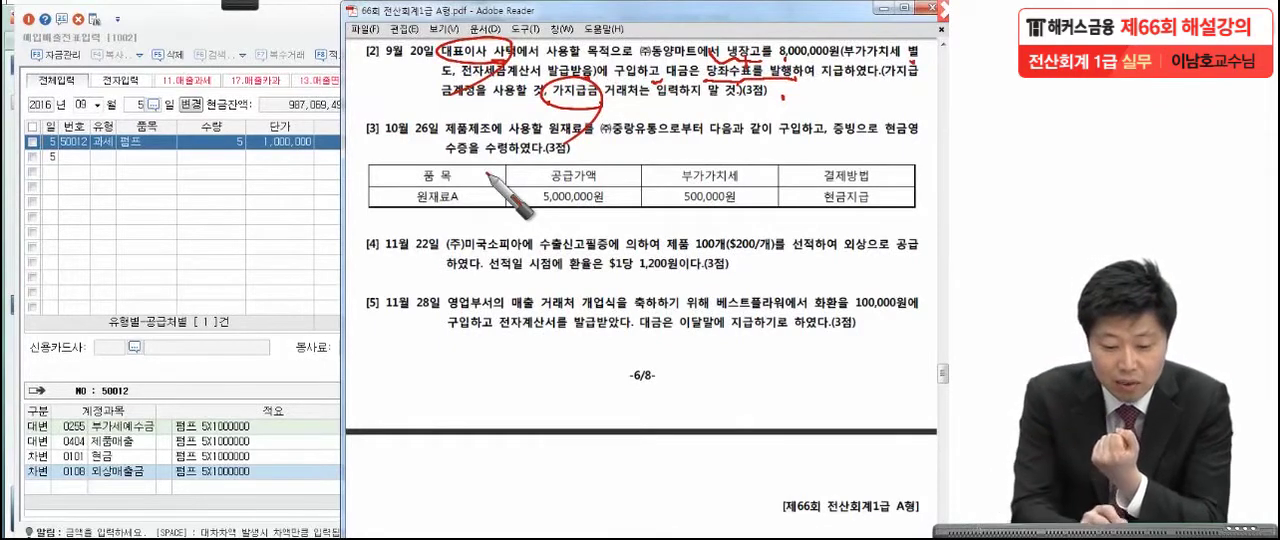
{"action": "mouse_move", "coordinate": [122, 175]}
{"action": "left_mouse_down"}
{"action": "mouse_move", "coordinate": [178, 205]}
{"action": "mouse_move", "coordinate": [180, 300]}
{"action": "left_mouse_up"}
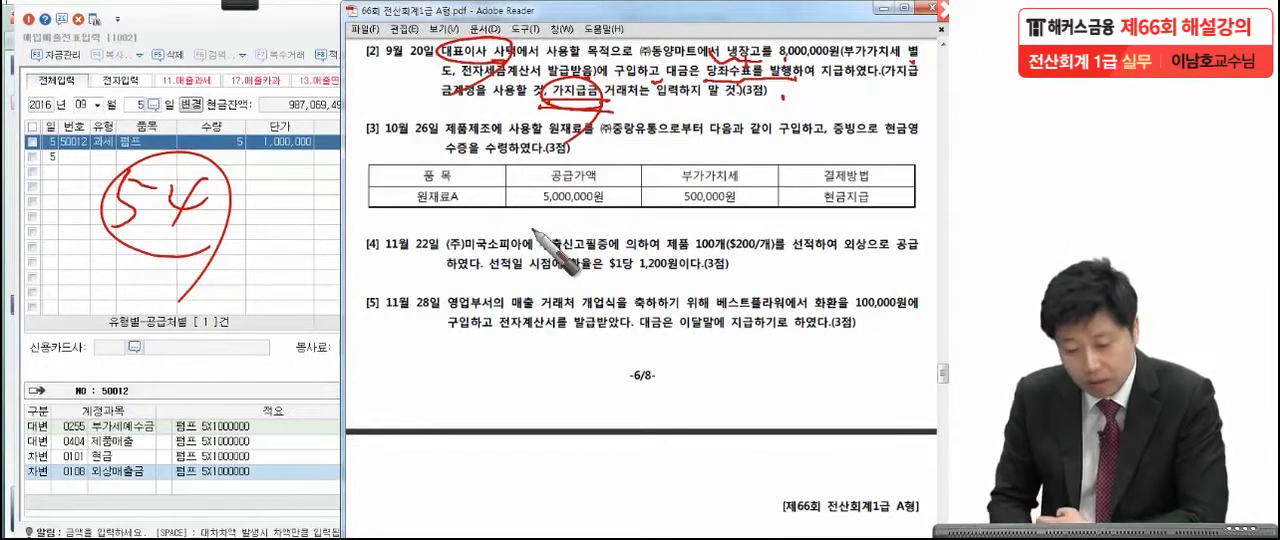
{"action": "key", "text": "Escape"}
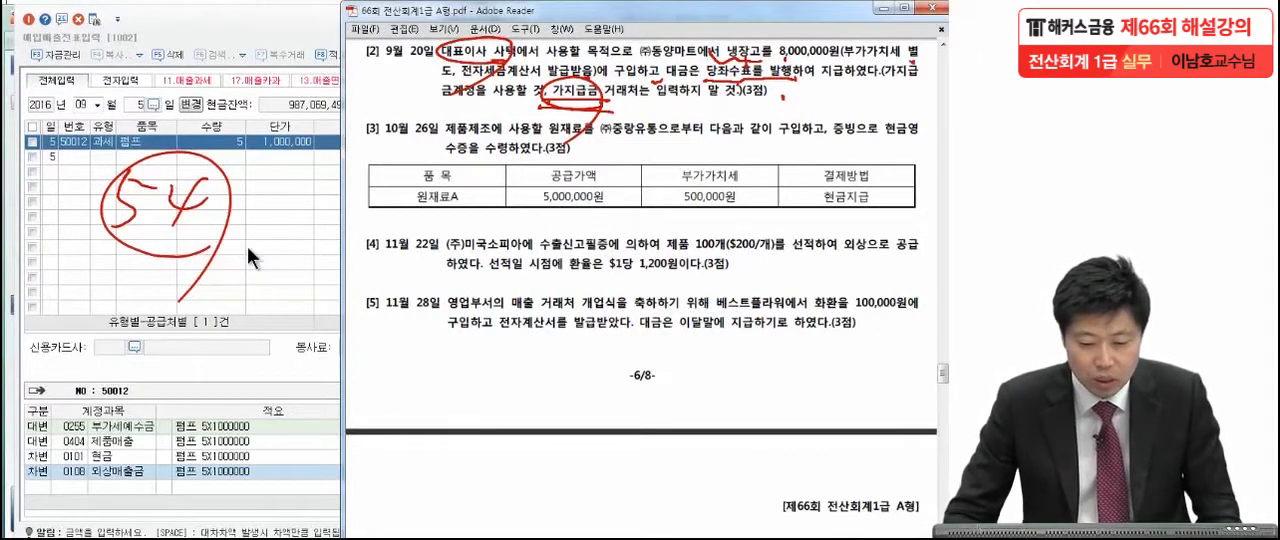
Start a purchase voucher for September 20 with VAT type 54 불공.
{"action": "left_click", "coordinate": [152, 141]}
{"action": "left_click", "coordinate": [143, 106]}
{"action": "left_click", "coordinate": [136, 107]}
{"action": "type", "text": "20"}
{"action": "key", "text": "Return"}
{"action": "type", "text": "54"}
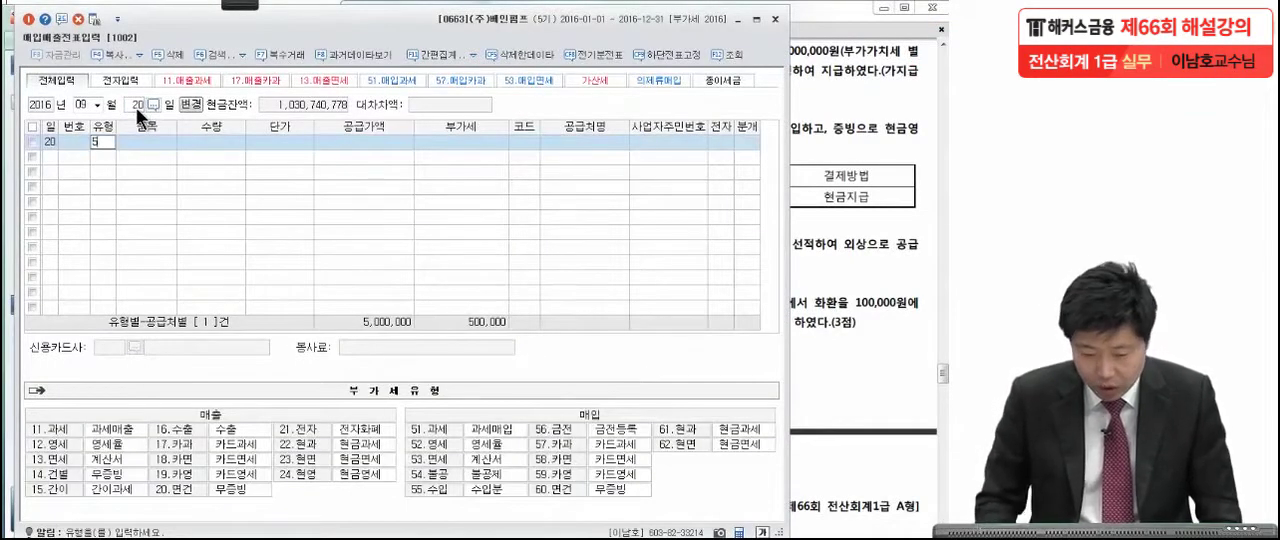
{"action": "key", "text": "Return"}
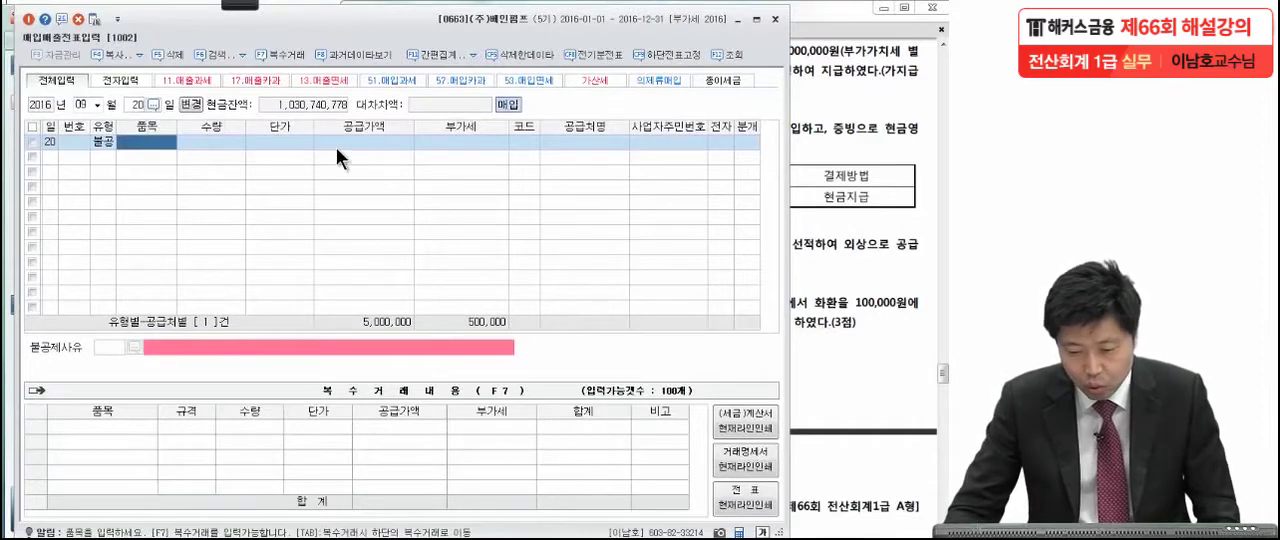
Enter the refrigerator's supply amount of 8,000,000 from the exam PDF and accept the 800,000 VAT.
{"action": "key", "text": "Return"}
{"action": "left_click", "coordinate": [858, 222]}
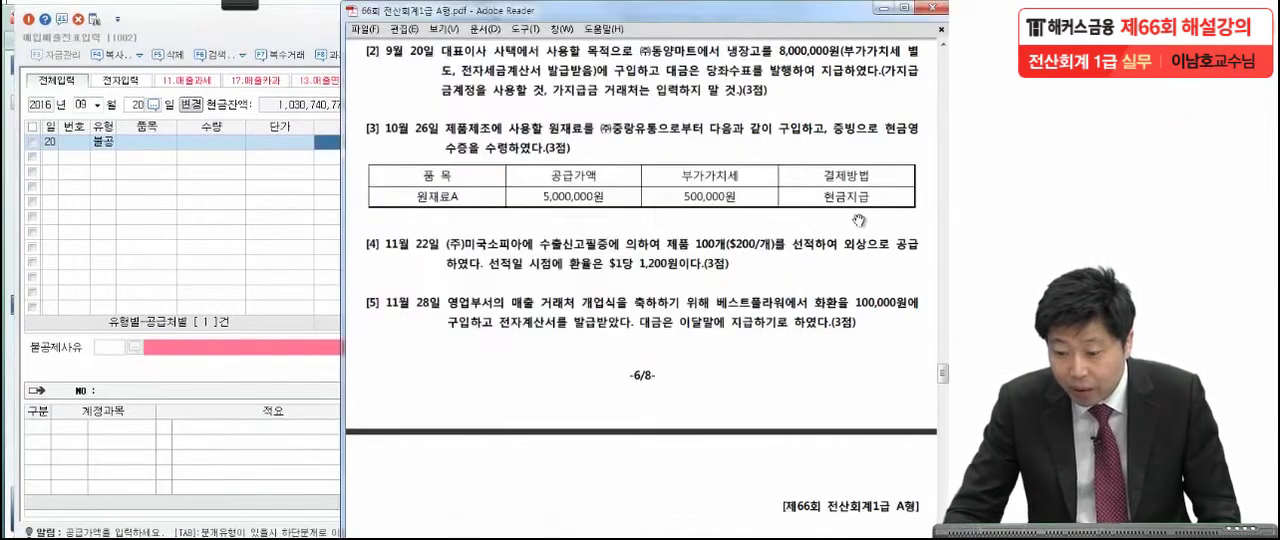
{"action": "left_click", "coordinate": [299, 262]}
{"action": "type", "text": "8,000,000"}
{"action": "key", "text": "Return"}
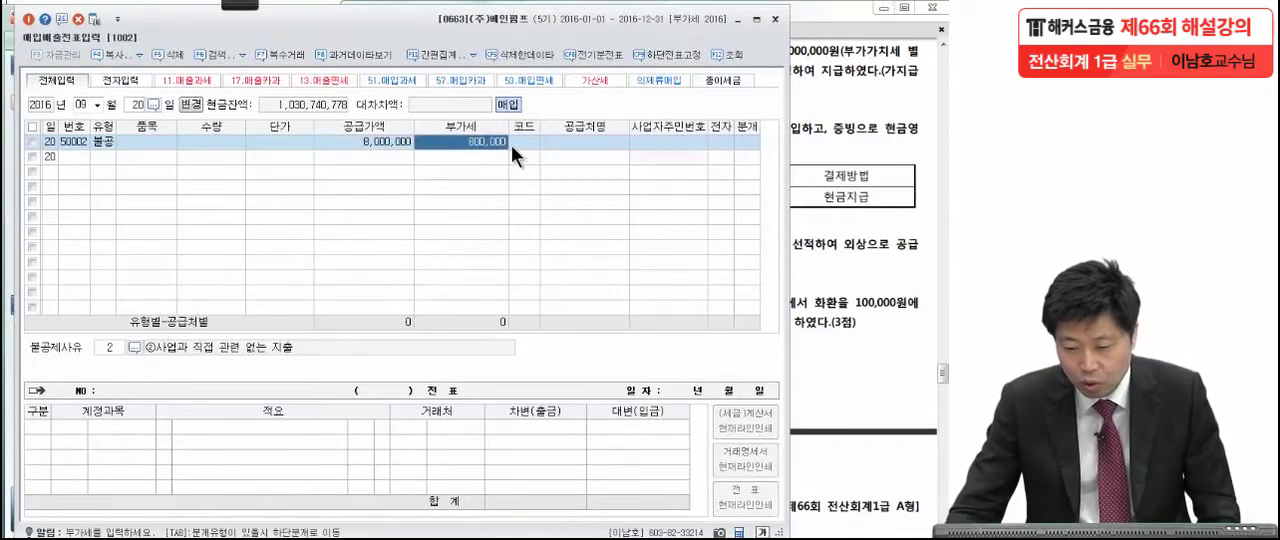
{"action": "key", "text": "Return"}
Check the seller in the exam PDF, look up 동양 and set (주)동양마트 as the voucher's supplier.
{"action": "left_click", "coordinate": [880, 120]}
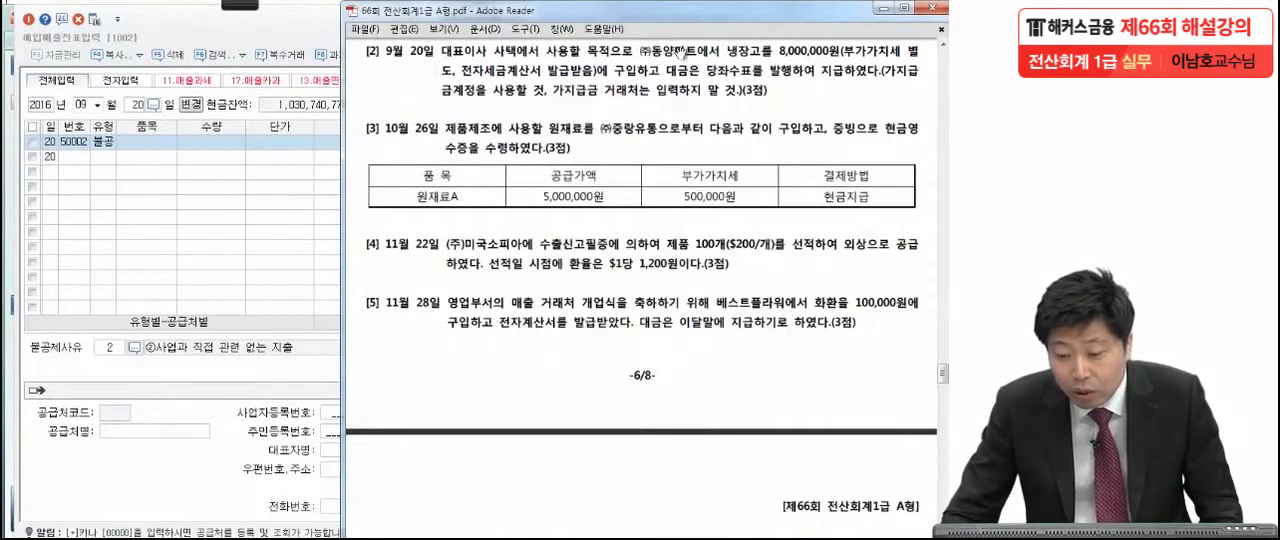
{"action": "left_click", "coordinate": [272, 256]}
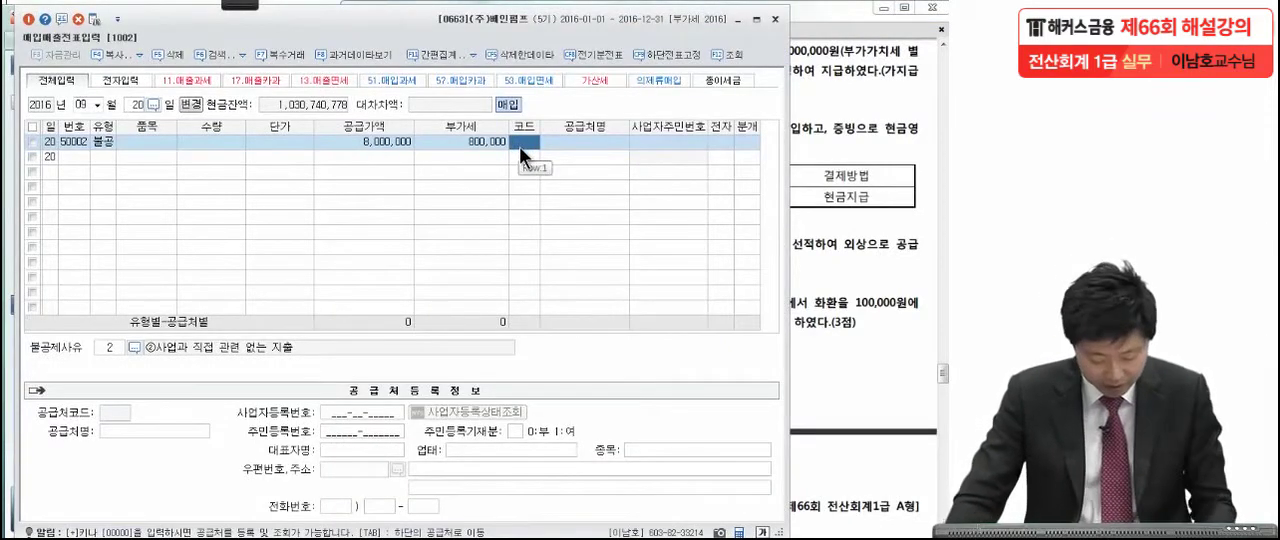
{"action": "key", "text": "F2"}
{"action": "type", "text": "동양"}
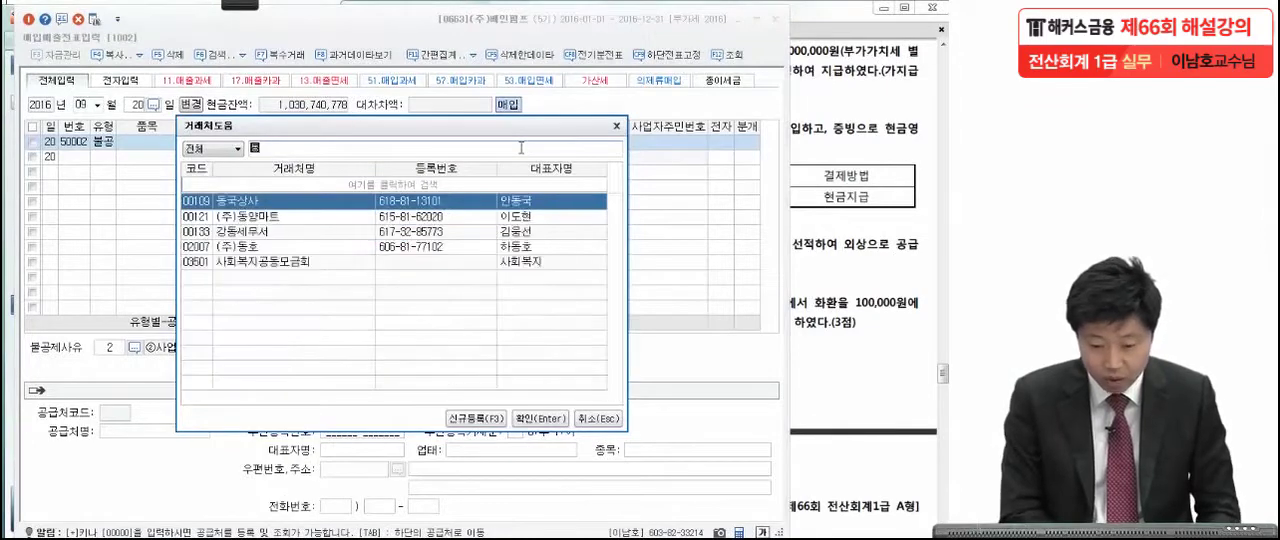
{"action": "key", "text": "Return"}
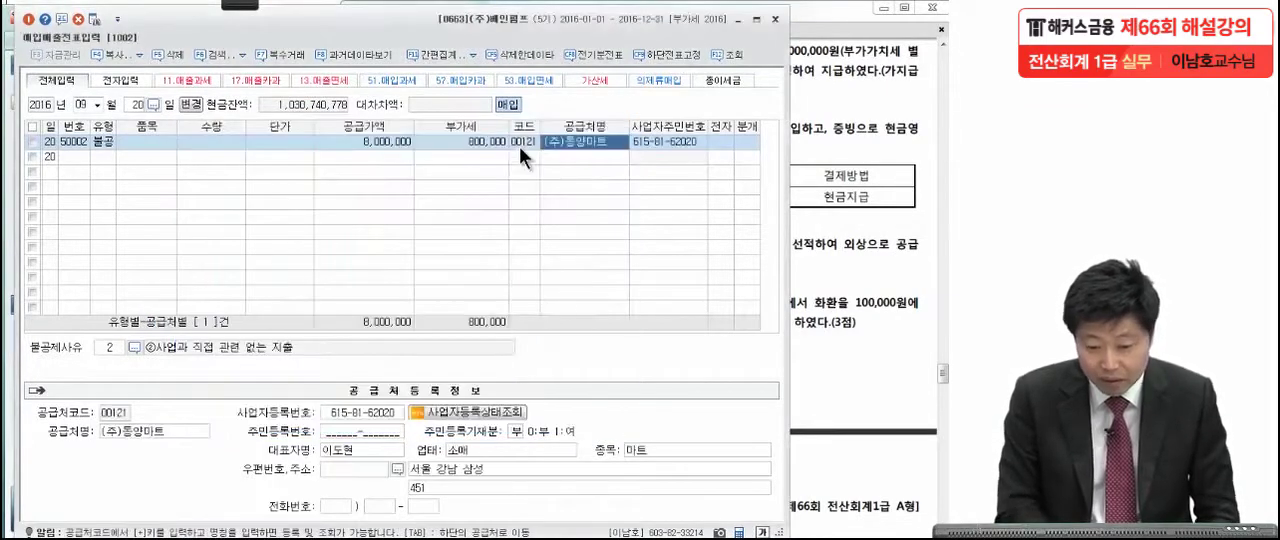
Mark the tax invoice as electronic (여) and choose ②사업과 직접 관련 없는 지출 as the non-deduction reason.
{"action": "left_click", "coordinate": [716, 141]}
{"action": "type", "text": "1"}
{"action": "key", "text": "Return"}
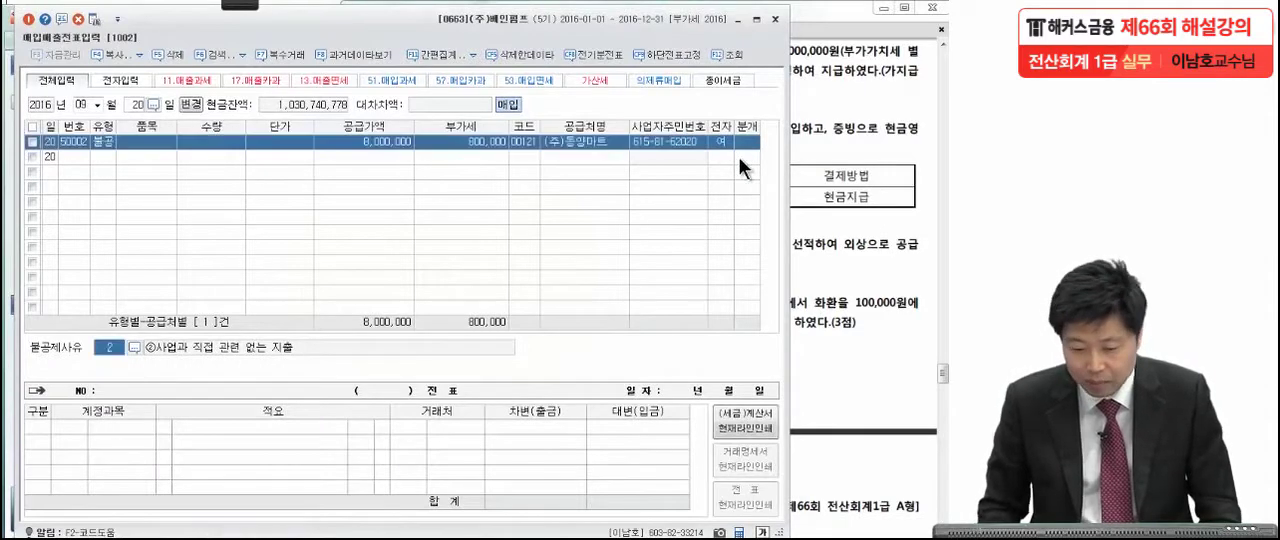
{"action": "left_click", "coordinate": [136, 346]}
{"action": "left_click", "coordinate": [309, 219]}
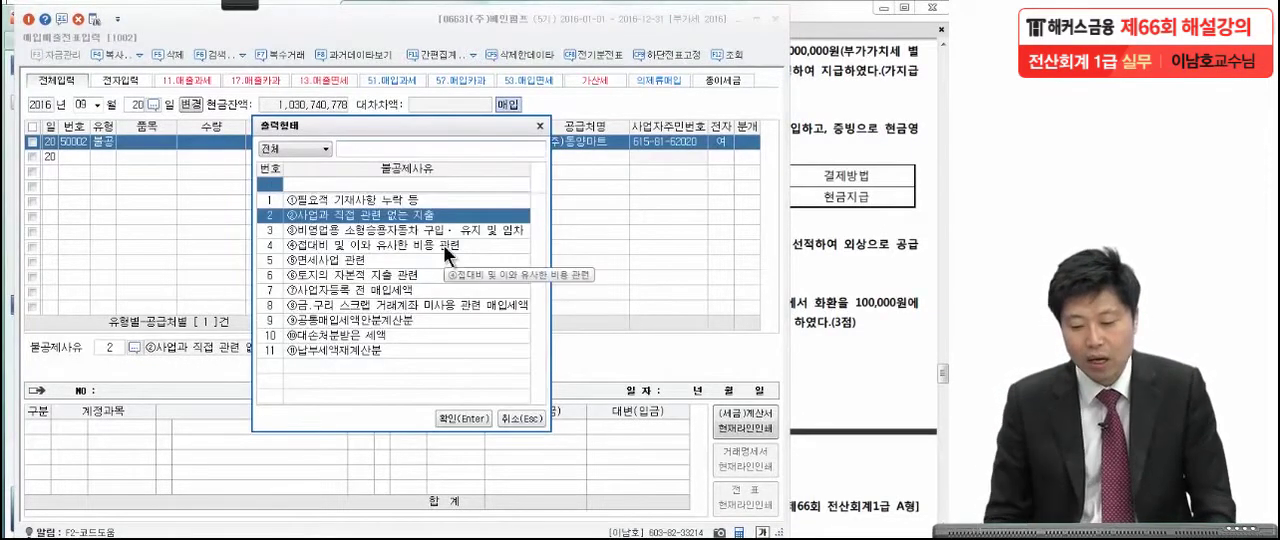
{"action": "key", "text": "Return"}
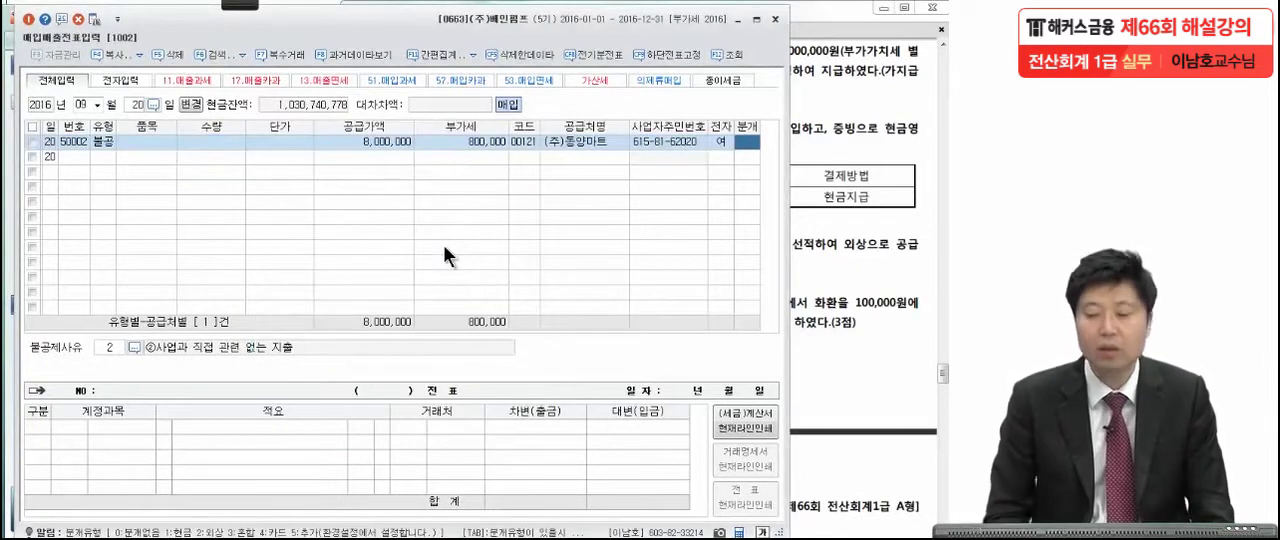
Set the journal type to 혼합 and replace the debit account with 가지급금.
{"action": "type", "text": "3"}
{"action": "key", "text": "Return"}
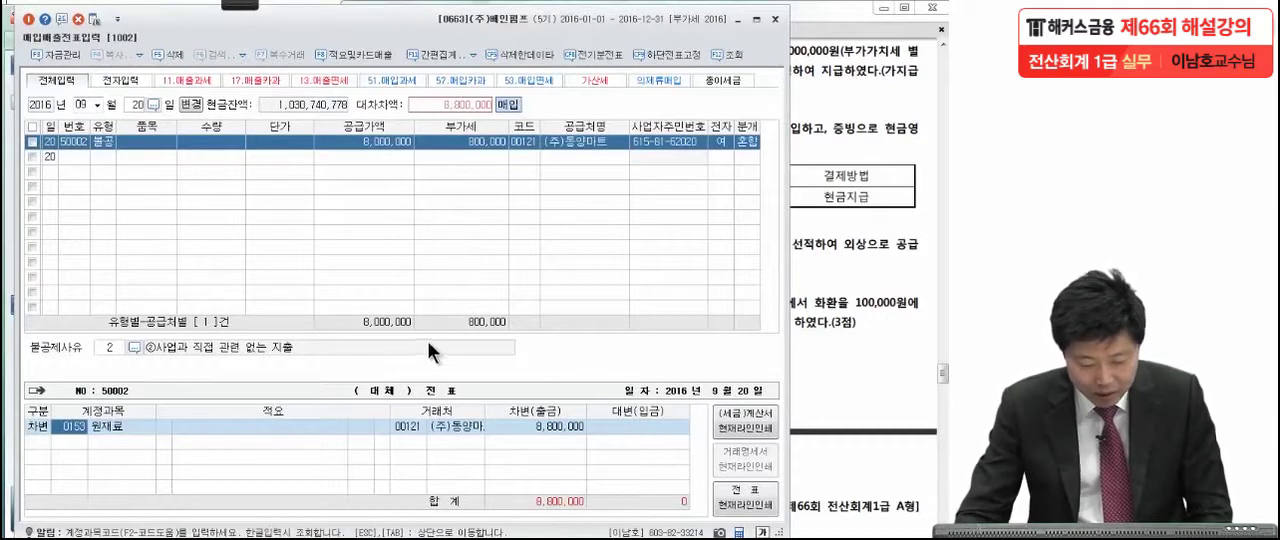
{"action": "type", "text": "가지급"}
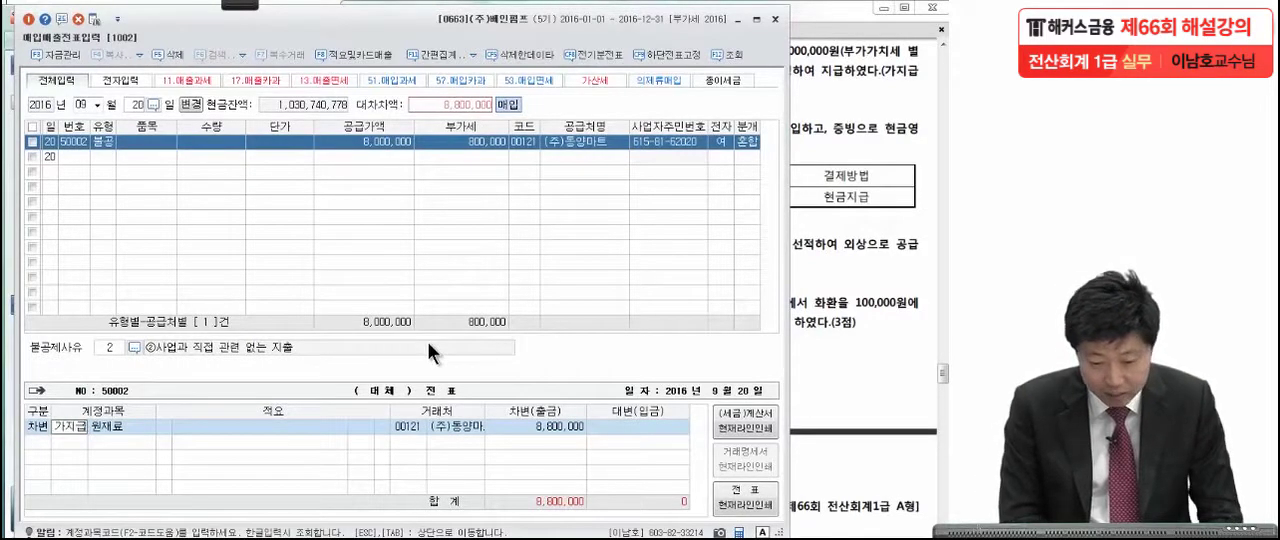
{"action": "key", "text": "Return"}
{"action": "key", "text": "Return"}
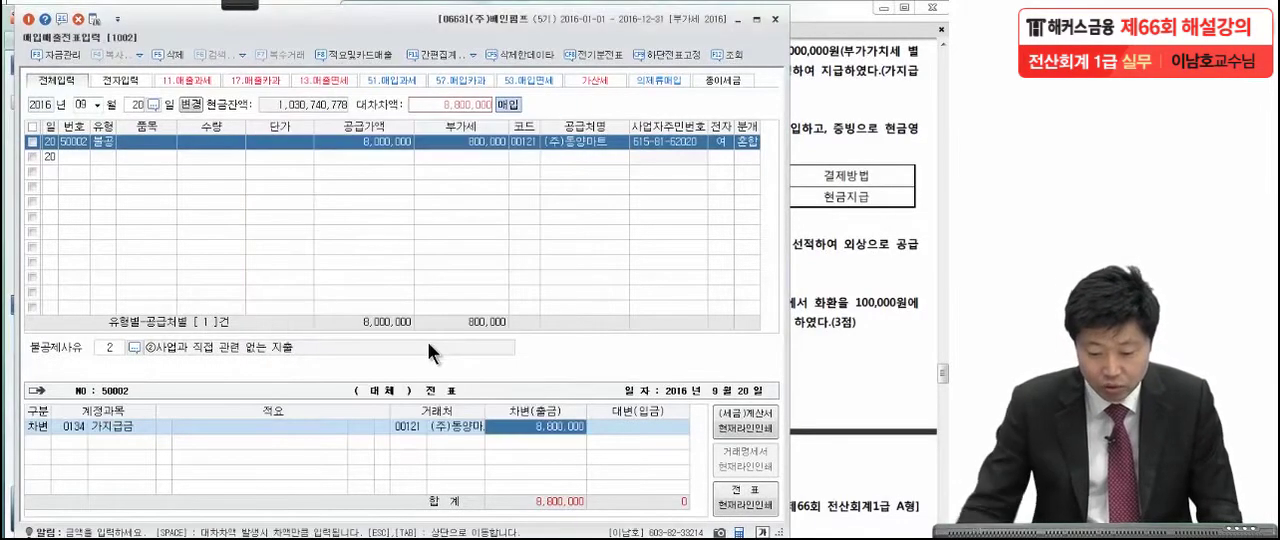
Recheck the September 20 question in the exam PDF and remove the counterparty from the 가지급금 debit line.
{"action": "left_click", "coordinate": [835, 176]}
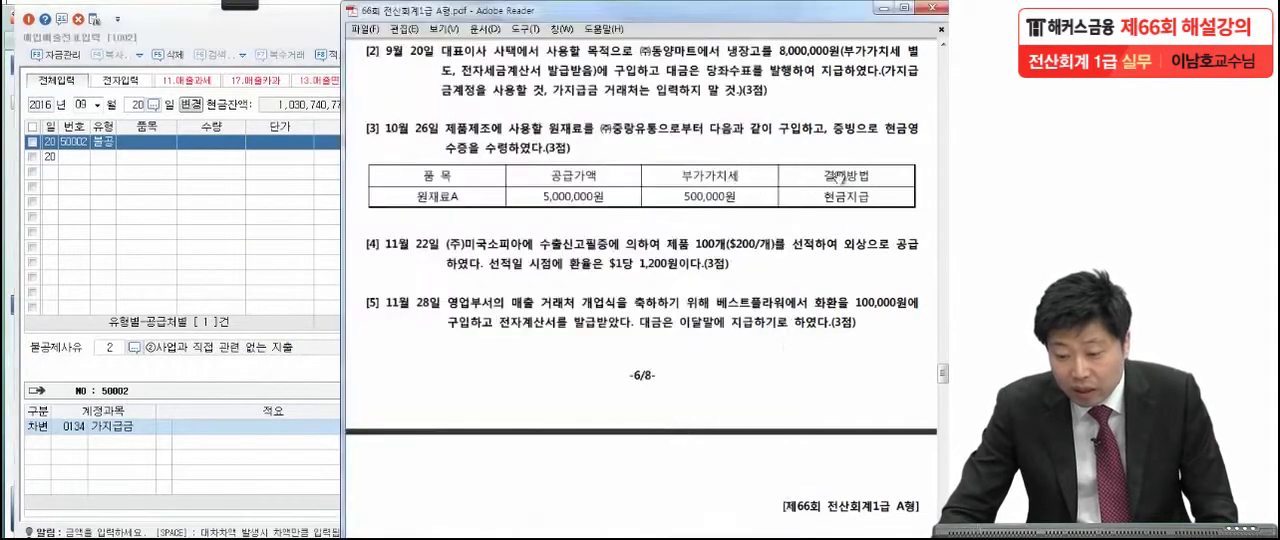
{"action": "left_click", "coordinate": [296, 437]}
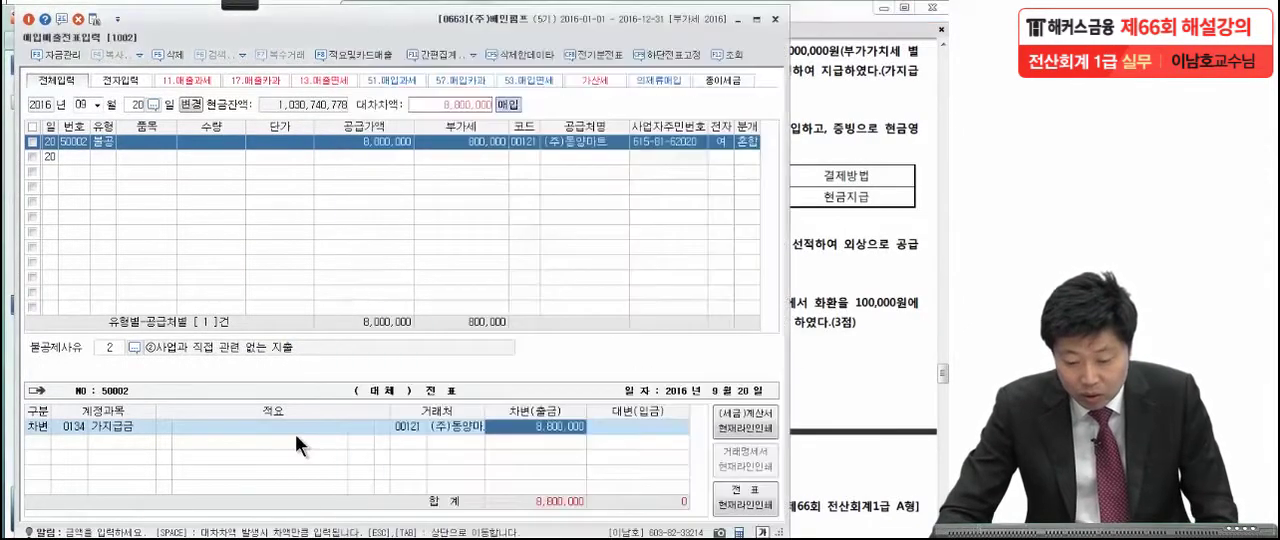
{"action": "left_click", "coordinate": [417, 427]}
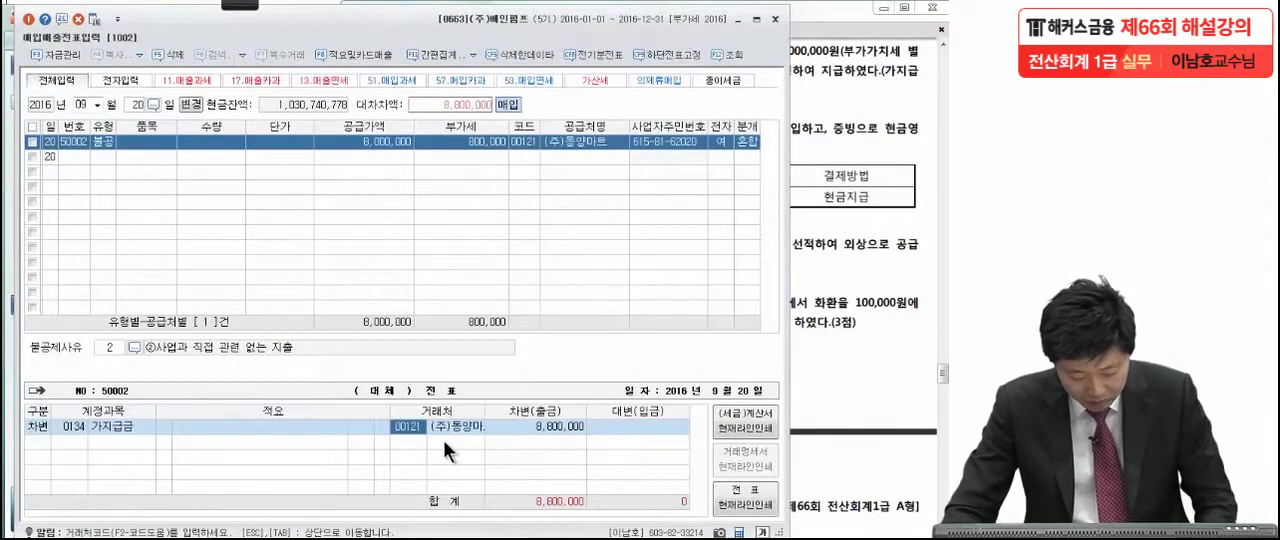
{"action": "key", "text": "BackSpace"}
{"action": "key", "text": "Return"}
{"action": "key", "text": "Return"}
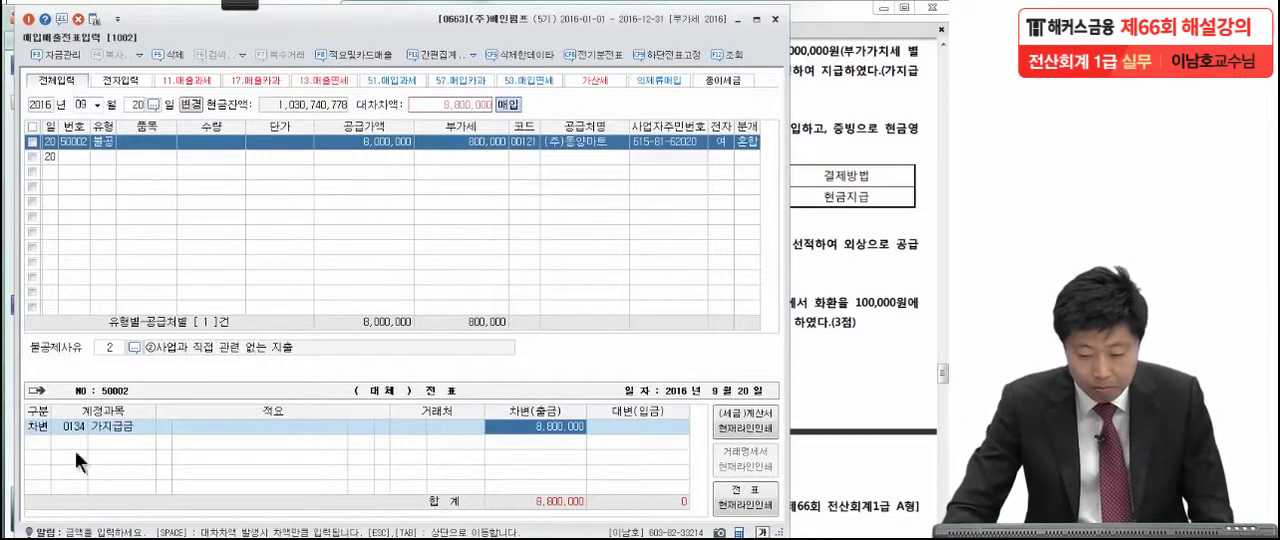
{"action": "key", "text": "Return"}
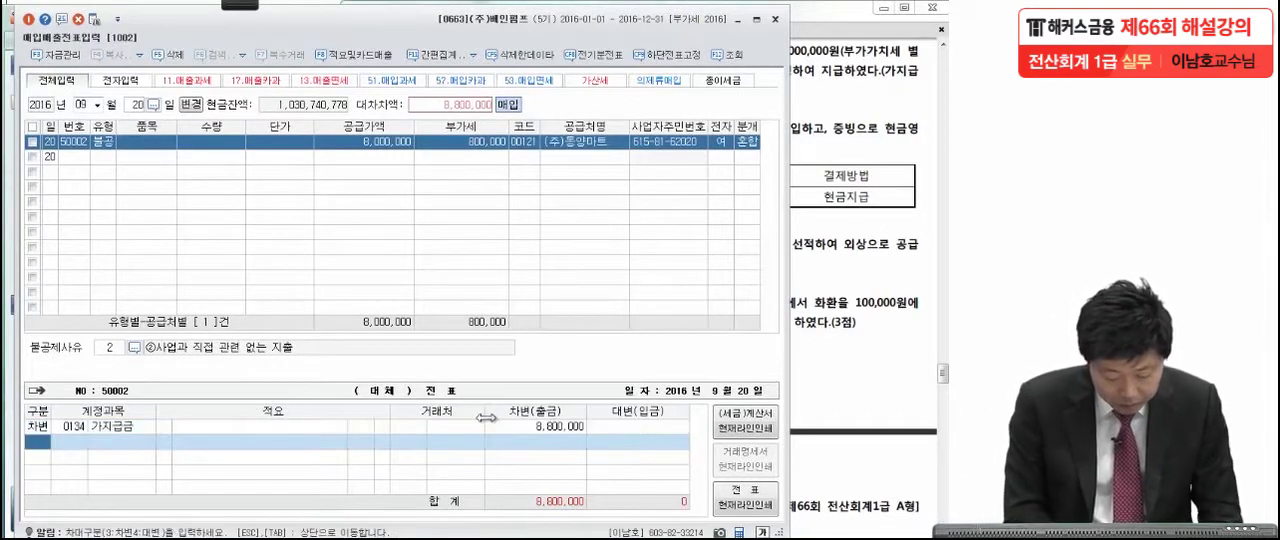
Add a credit line for 당좌예금 with the amount of 8,800,000.
{"action": "key", "text": "4"}
{"action": "key", "text": "Return"}
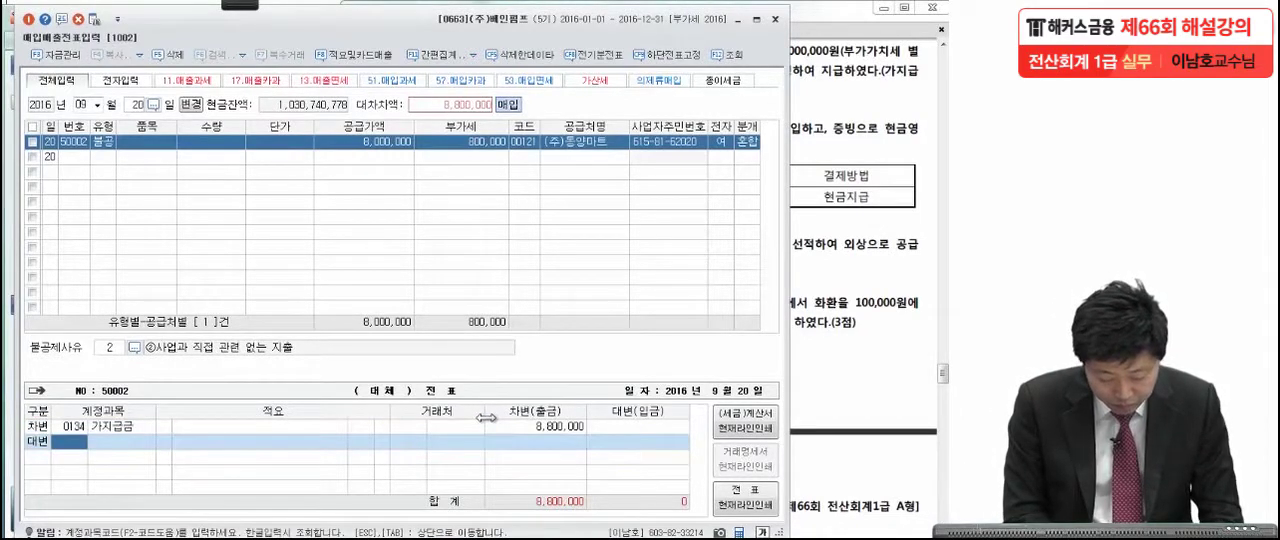
{"action": "type", "text": "당"}
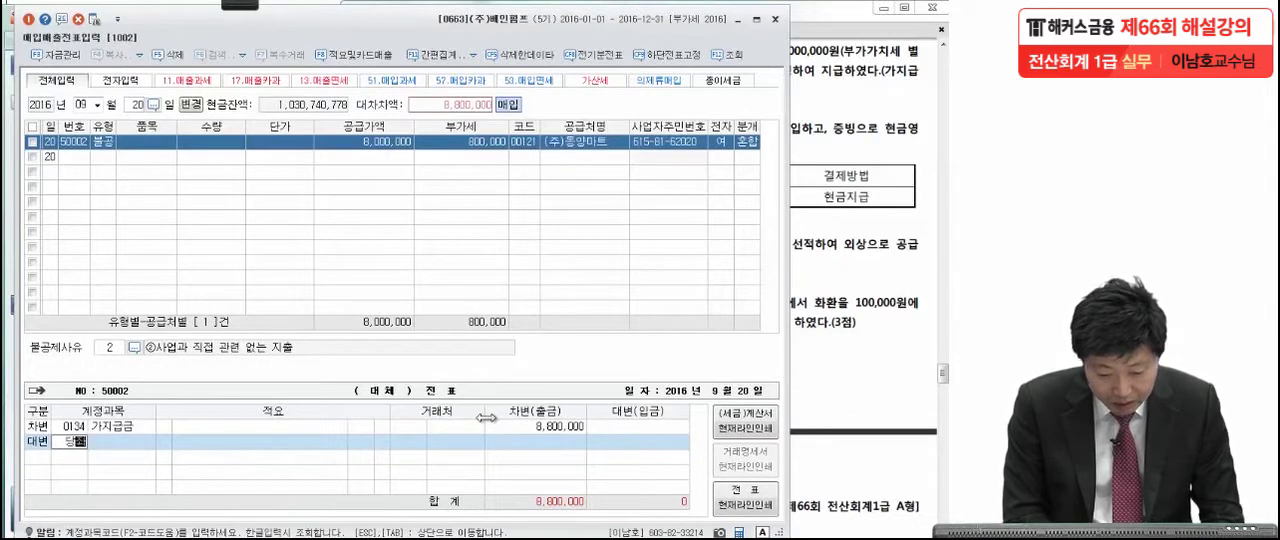
{"action": "type", "text": "좌"}
{"action": "key", "text": "Return"}
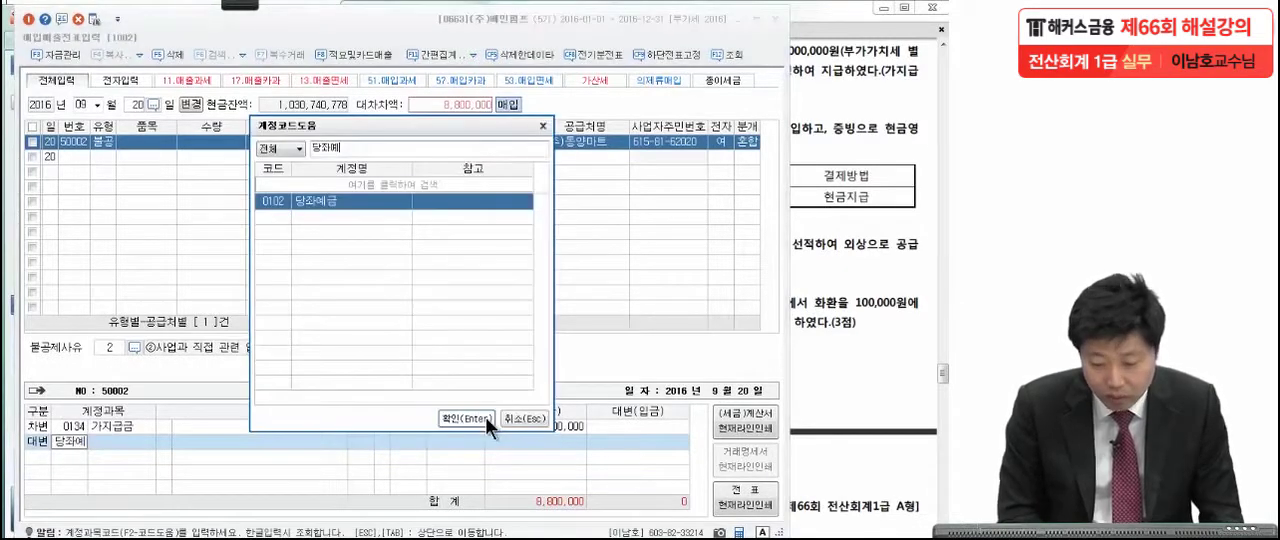
{"action": "key", "text": "Return"}
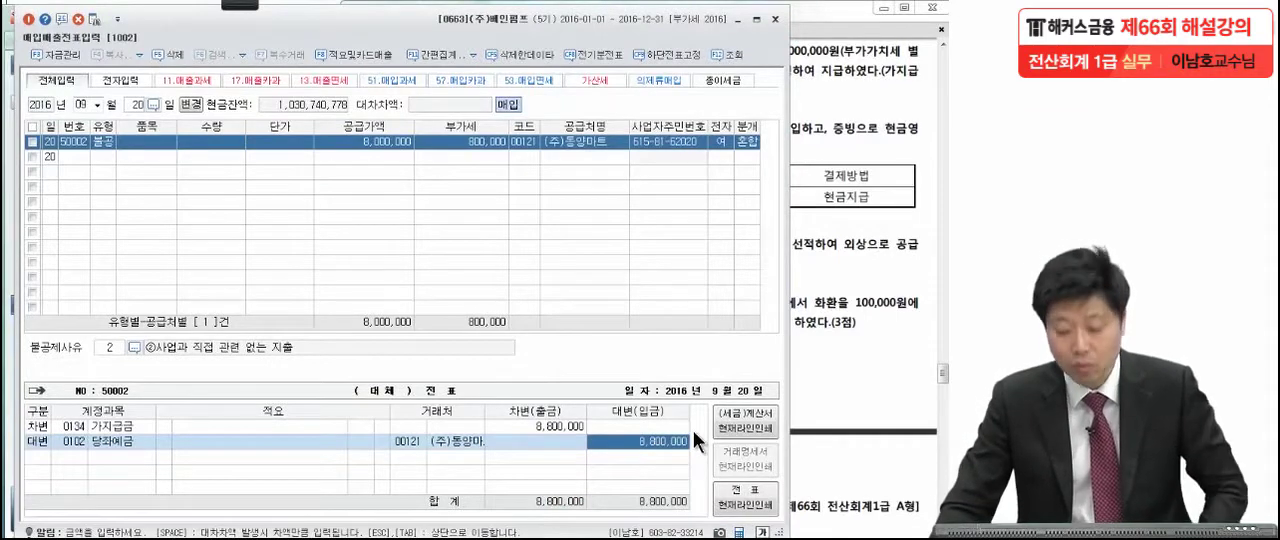
Compare the counterparty fields of the 가지급금 and 당좌예금 lines with the September 20 question's instructions in the exam PDF.
{"action": "left_click", "coordinate": [417, 432]}
{"action": "left_click", "coordinate": [831, 193]}
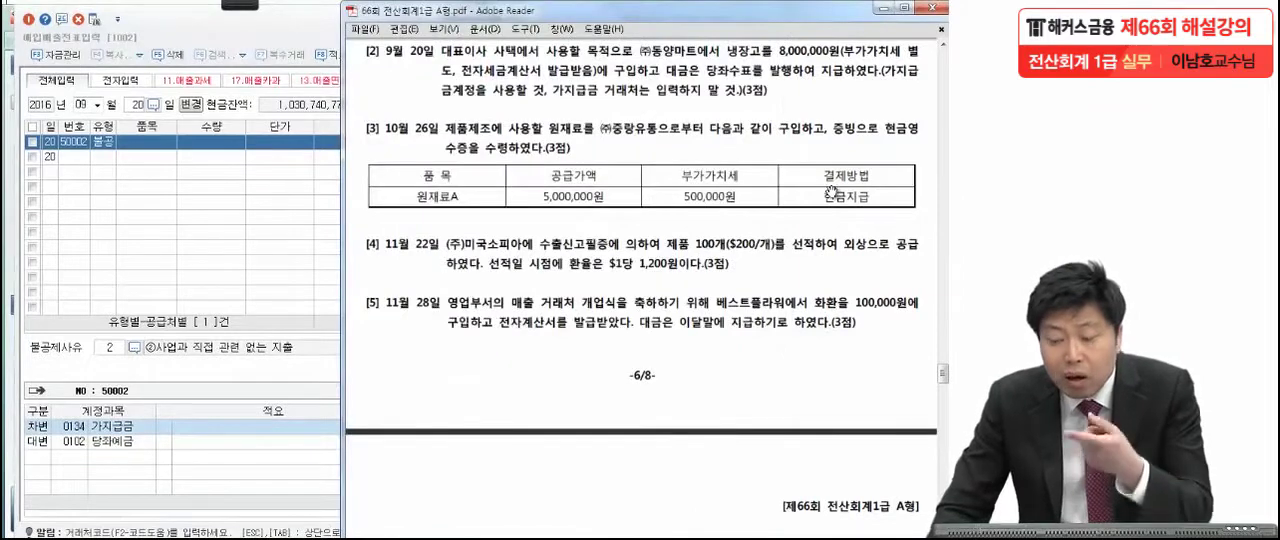
{"action": "left_click", "coordinate": [295, 434]}
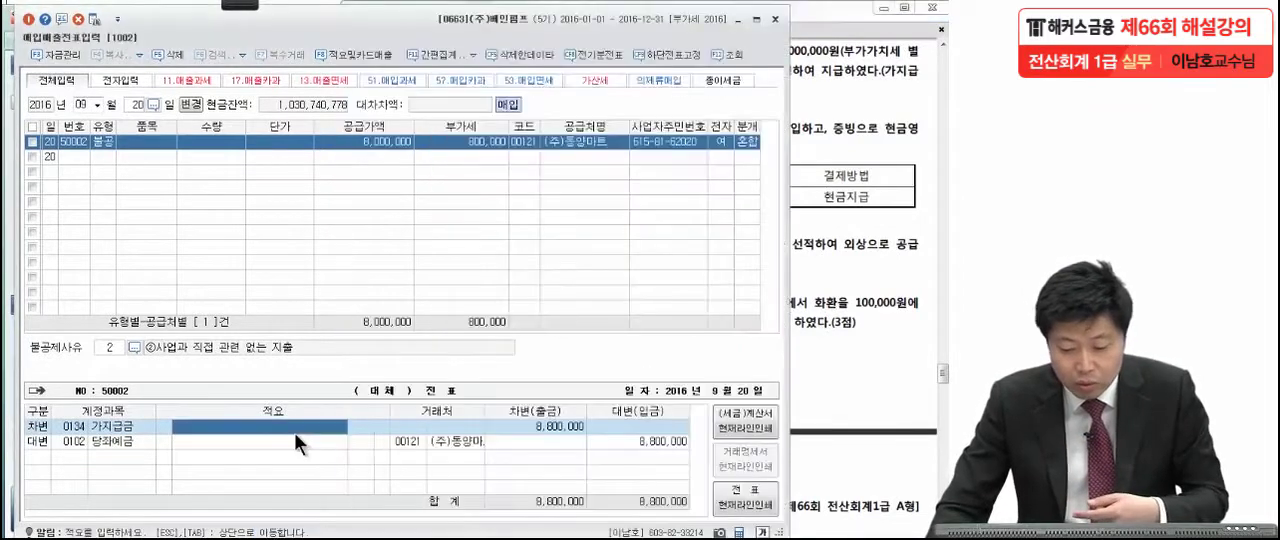
{"action": "left_click", "coordinate": [404, 427]}
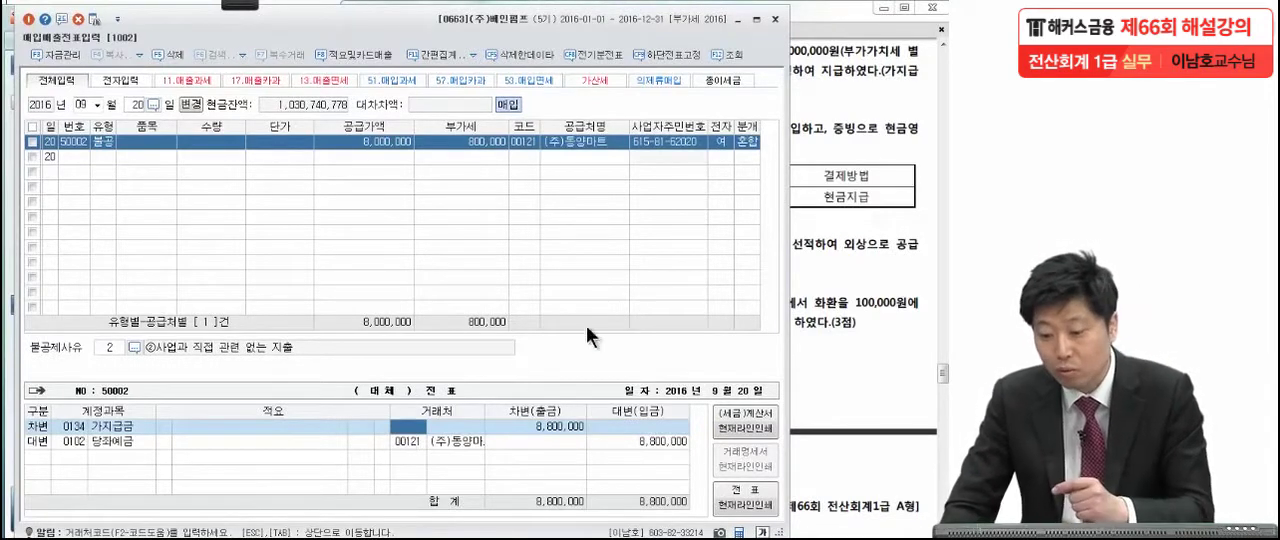
{"action": "left_click", "coordinate": [829, 182]}
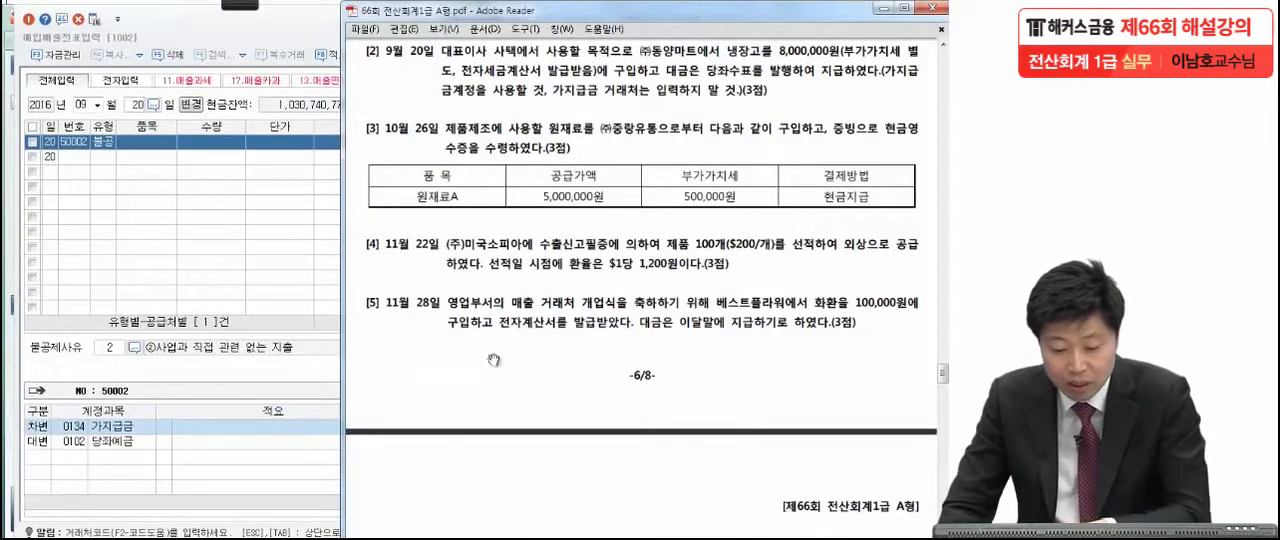
{"action": "left_click", "coordinate": [300, 419]}
{"action": "left_click", "coordinate": [412, 429]}
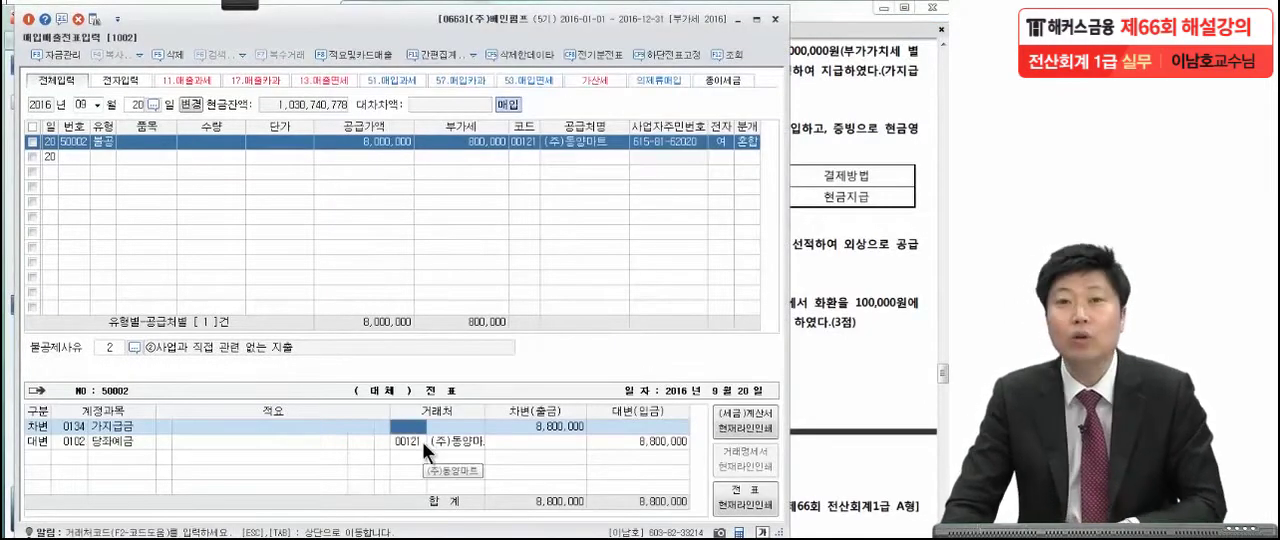
{"action": "left_click", "coordinate": [470, 441]}
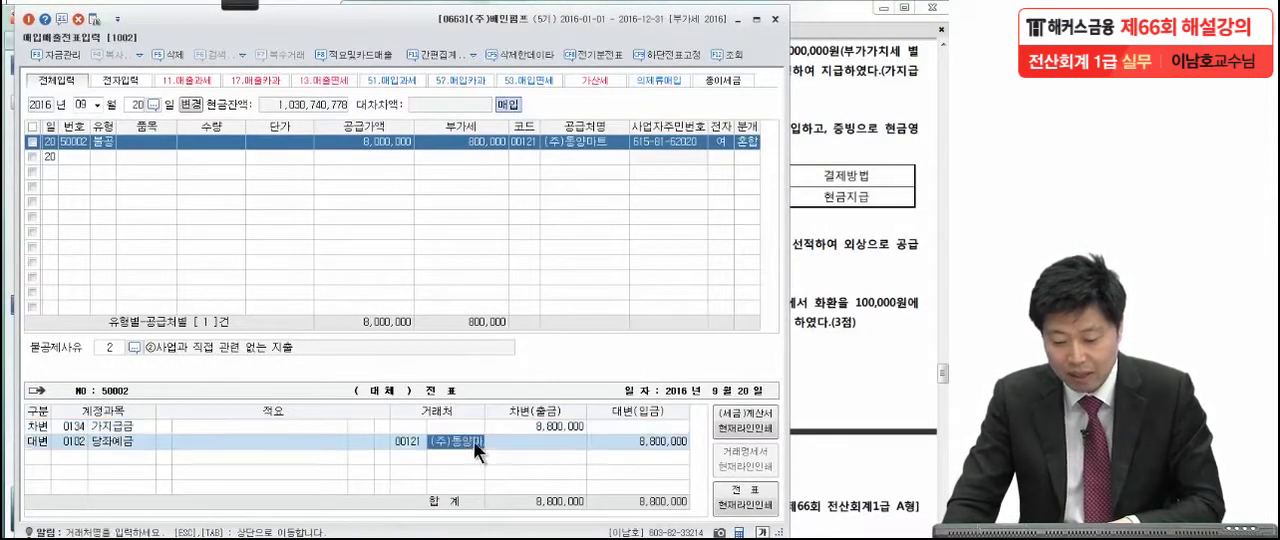
{"action": "left_click", "coordinate": [617, 437]}
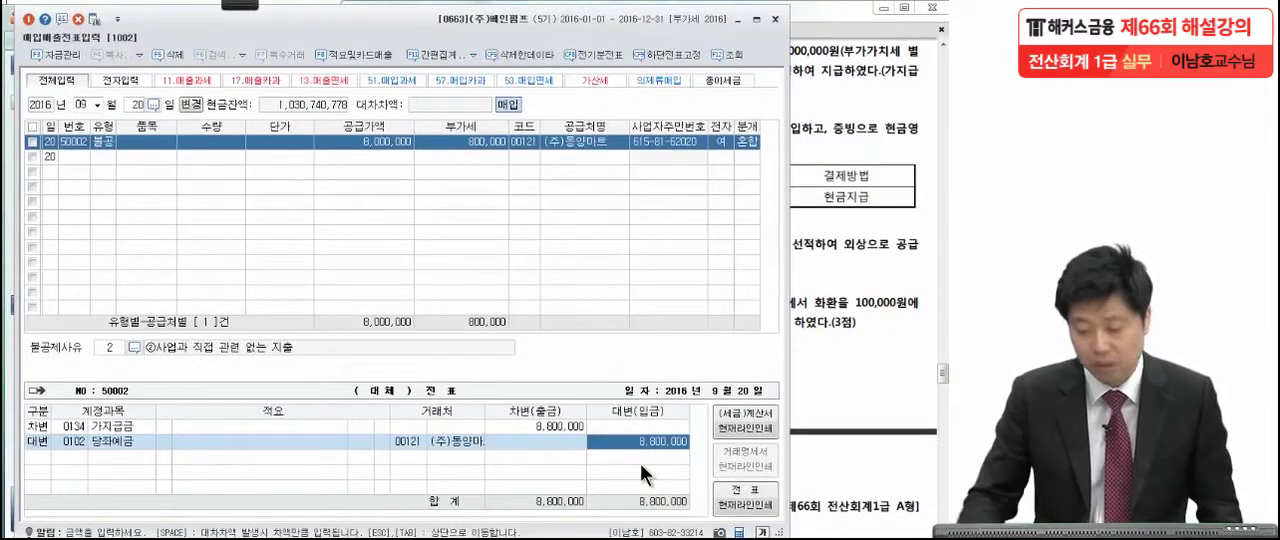
Bring up the October 26 raw material purchase question in the exam PDF.
{"action": "left_click", "coordinate": [848, 308]}
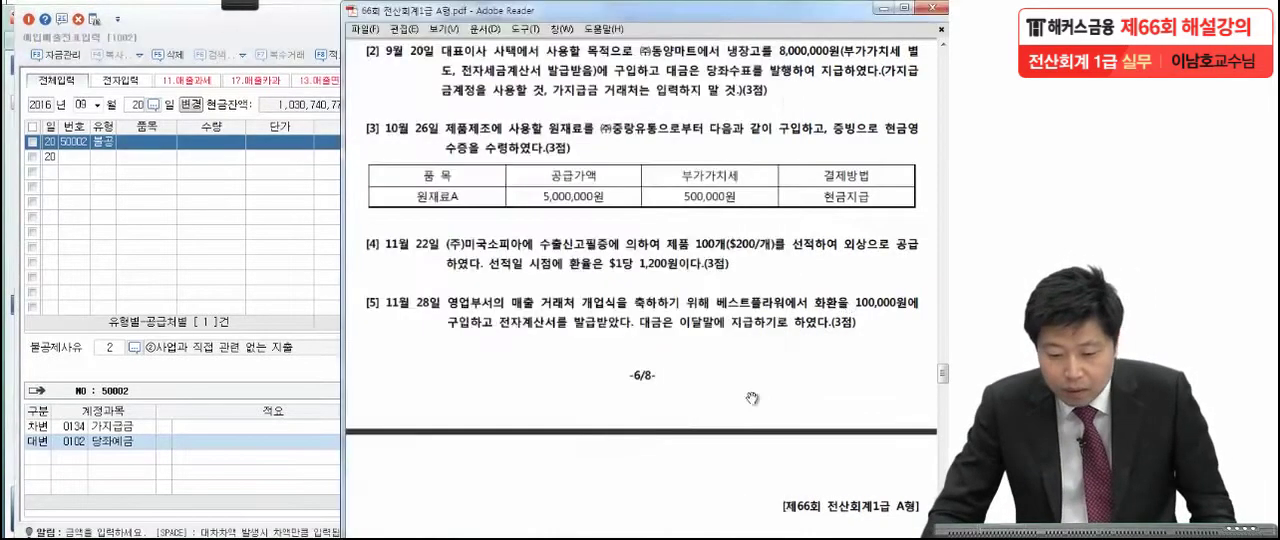
{"action": "scroll", "coordinate": [728, 331], "scroll_direction": "down", "scroll_amount": 2}
{"action": "left_click_drag", "start_coordinate": [728, 331], "coordinate": [730, 322]}
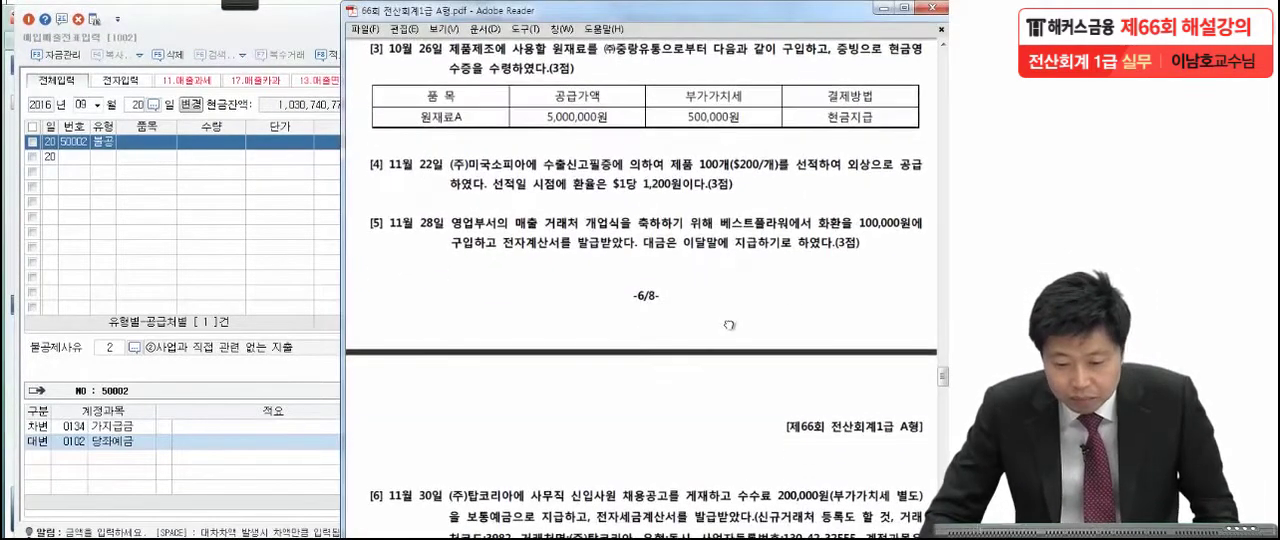
Mark the cash receipt evidence (현금영수증) and the 500,000 VAT amount with red pen in the October 26 question.
{"action": "left_click", "coordinate": [238, 5]}
{"action": "left_click", "coordinate": [28, 23]}
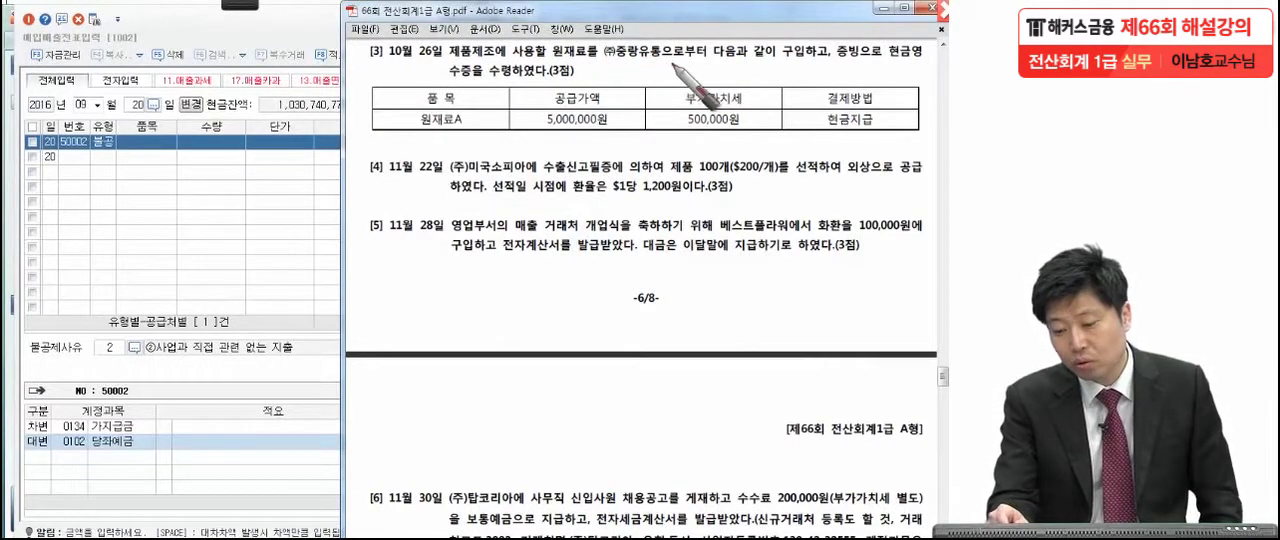
{"action": "left_click", "coordinate": [828, 60]}
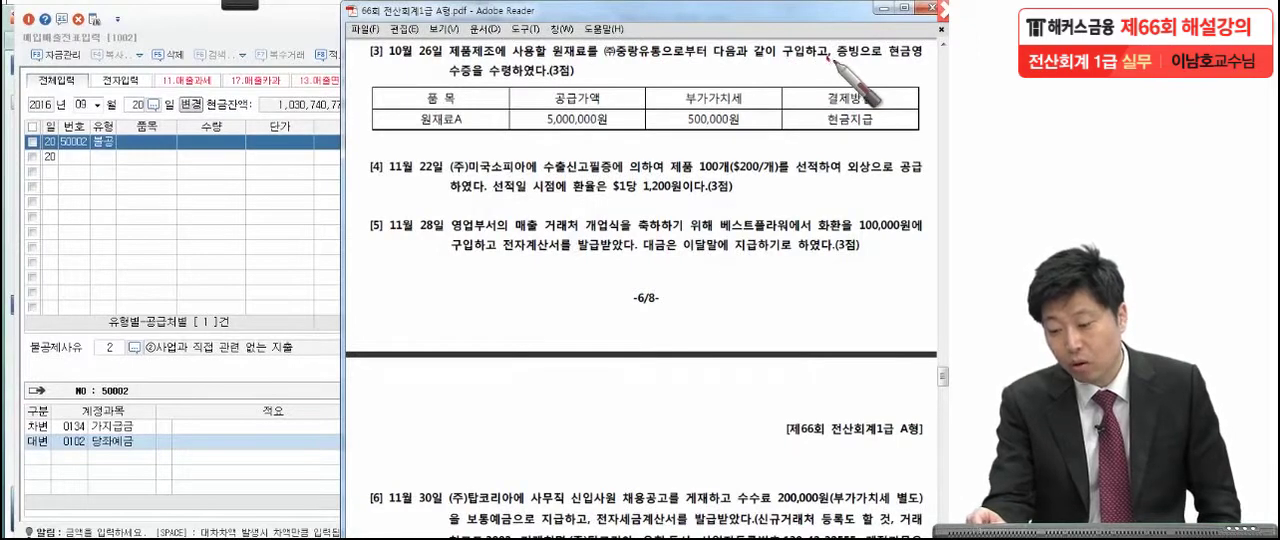
{"action": "left_click_drag", "start_coordinate": [884, 70], "coordinate": [932, 72]}
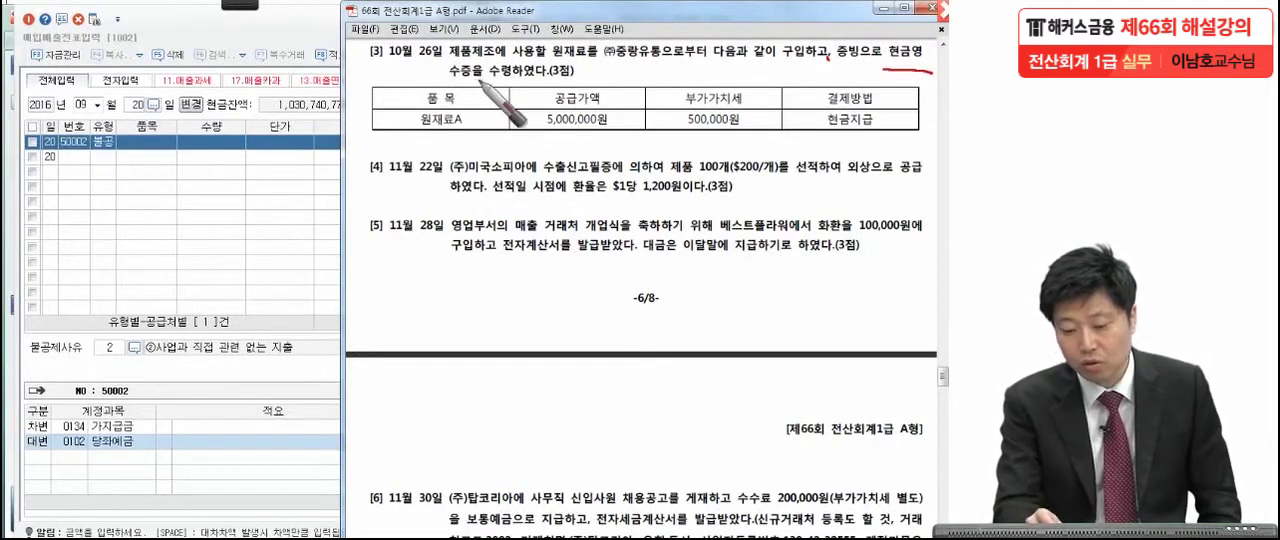
{"action": "left_click_drag", "start_coordinate": [482, 83], "coordinate": [424, 83]}
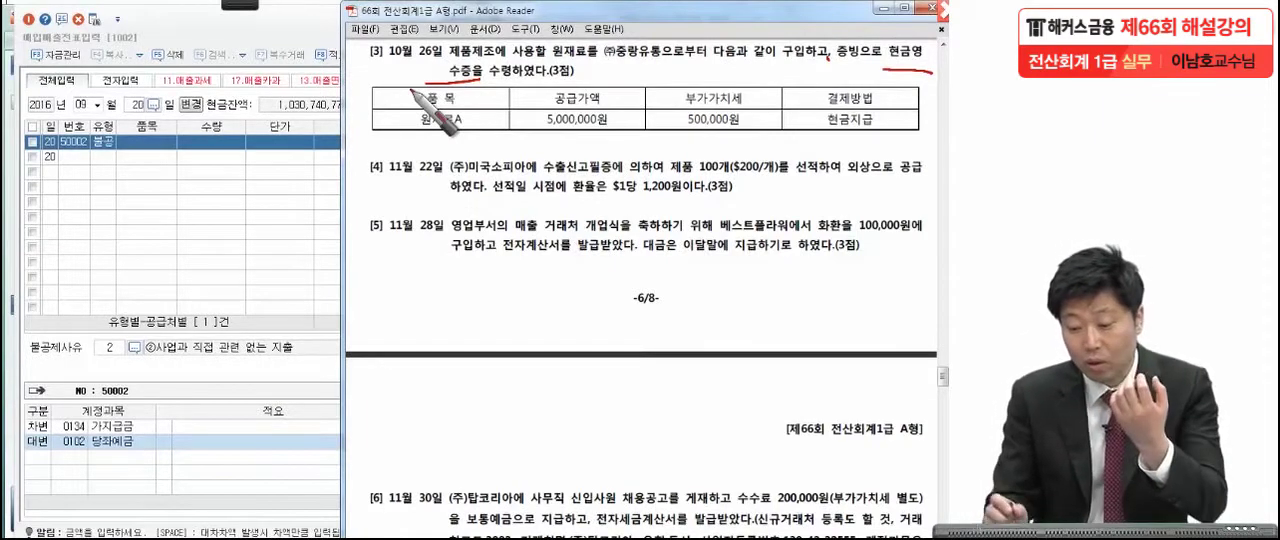
{"action": "left_click_drag", "start_coordinate": [661, 124], "coordinate": [777, 149]}
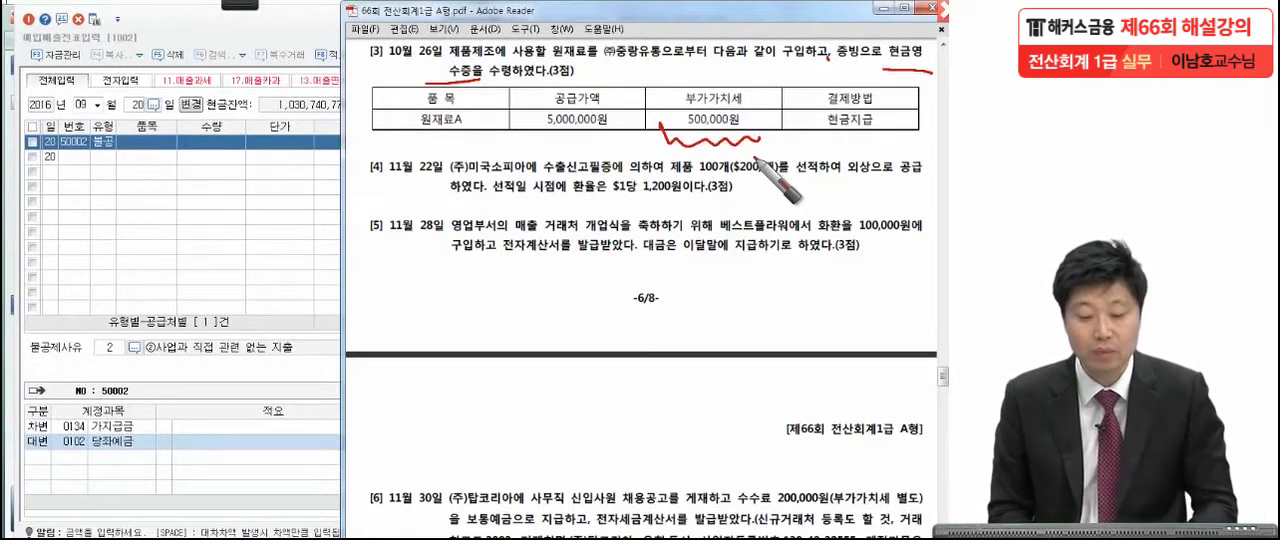
Start a purchase and sales voucher dated October 26 with transaction type 61 (현과).
{"action": "left_click", "coordinate": [248, 295]}
{"action": "left_click", "coordinate": [91, 99]}
{"action": "type", "text": "10"}
{"action": "type", "text": "26"}
{"action": "key", "text": "Return"}
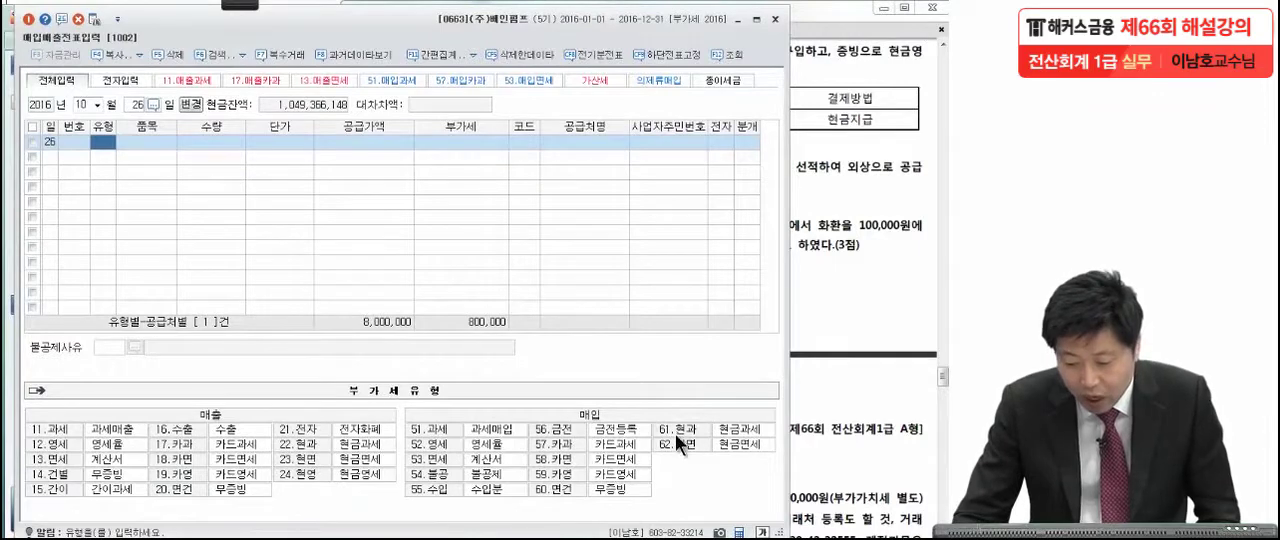
{"action": "type", "text": "61"}
{"action": "key", "text": "Return"}
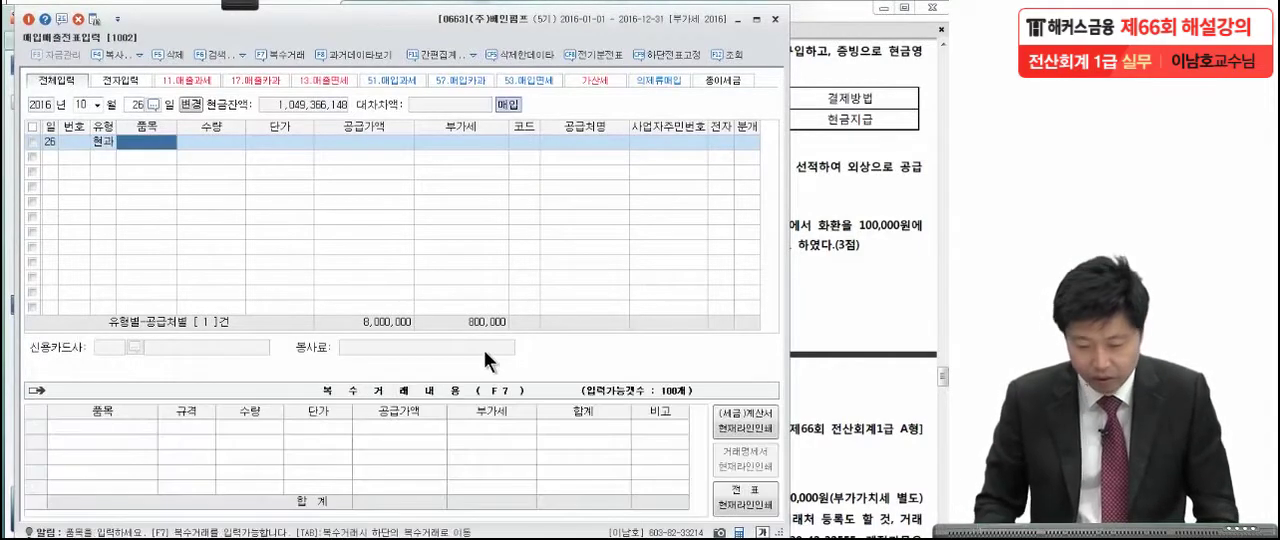
Check the October 26 amounts in the exam PDF and enter the VAT-inclusive total of 5,500,000 as the voucher's supply amount.
{"action": "left_click", "coordinate": [840, 180]}
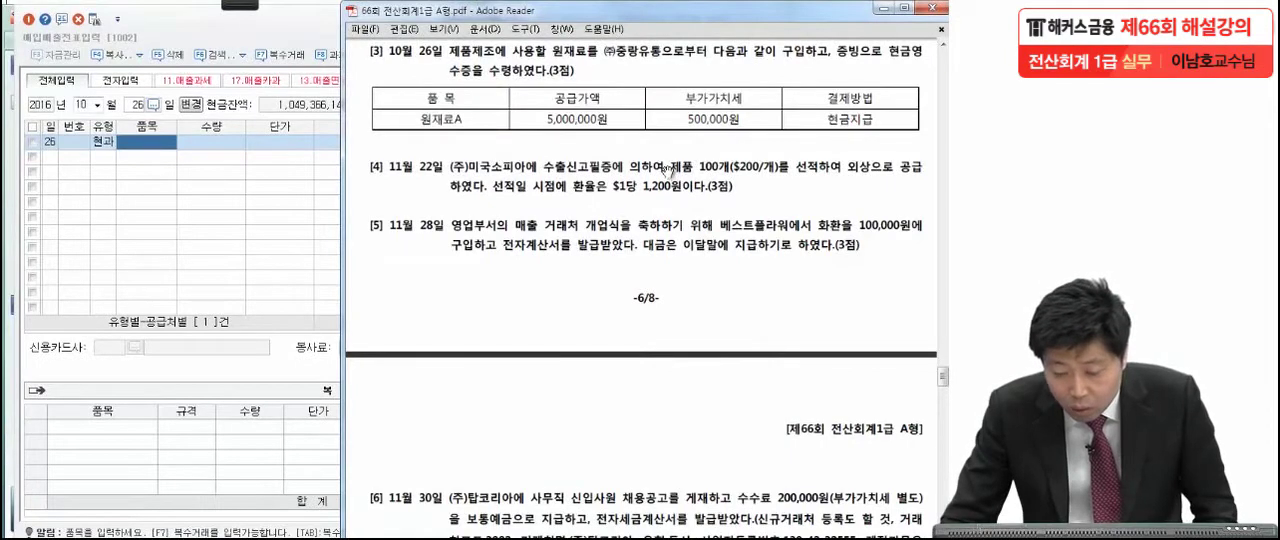
{"action": "left_click", "coordinate": [301, 188]}
{"action": "left_click", "coordinate": [348, 143]}
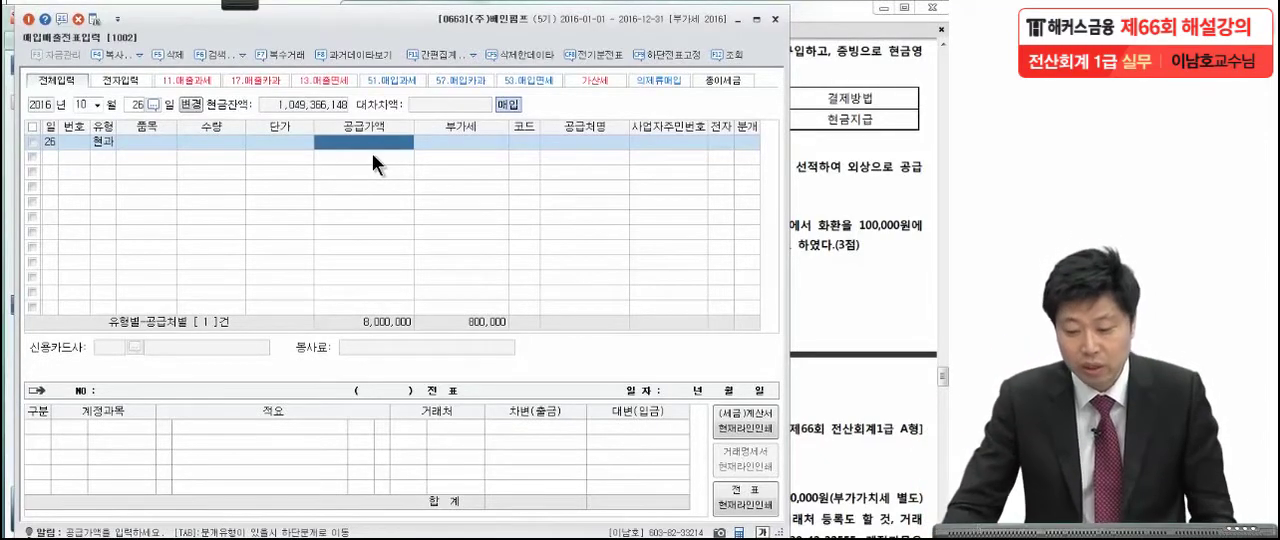
{"action": "left_click", "coordinate": [865, 119]}
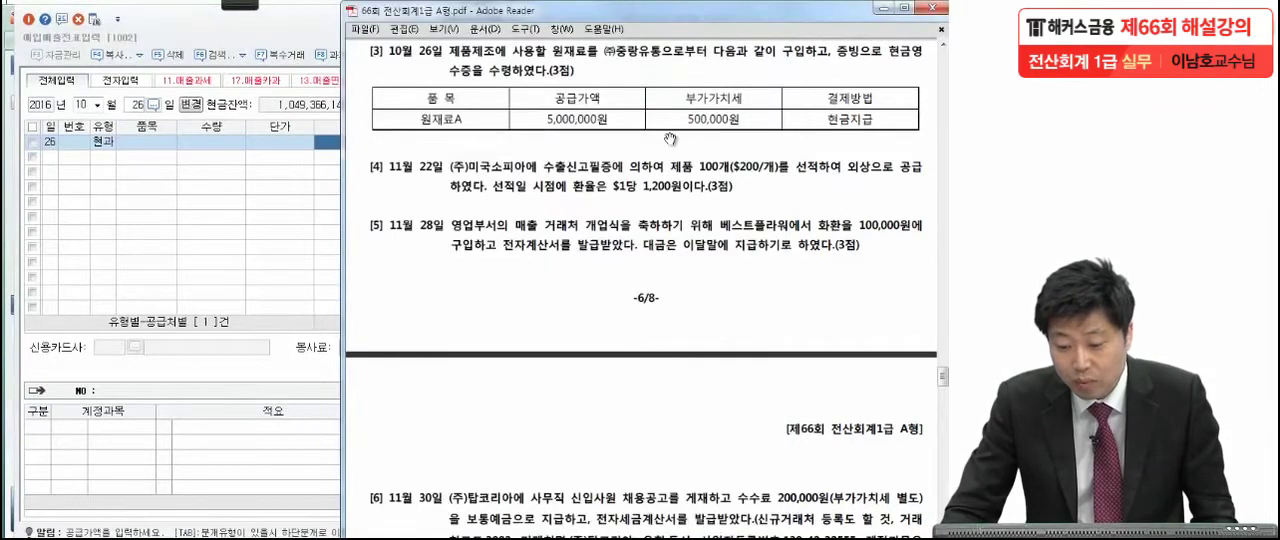
{"action": "left_click", "coordinate": [303, 224]}
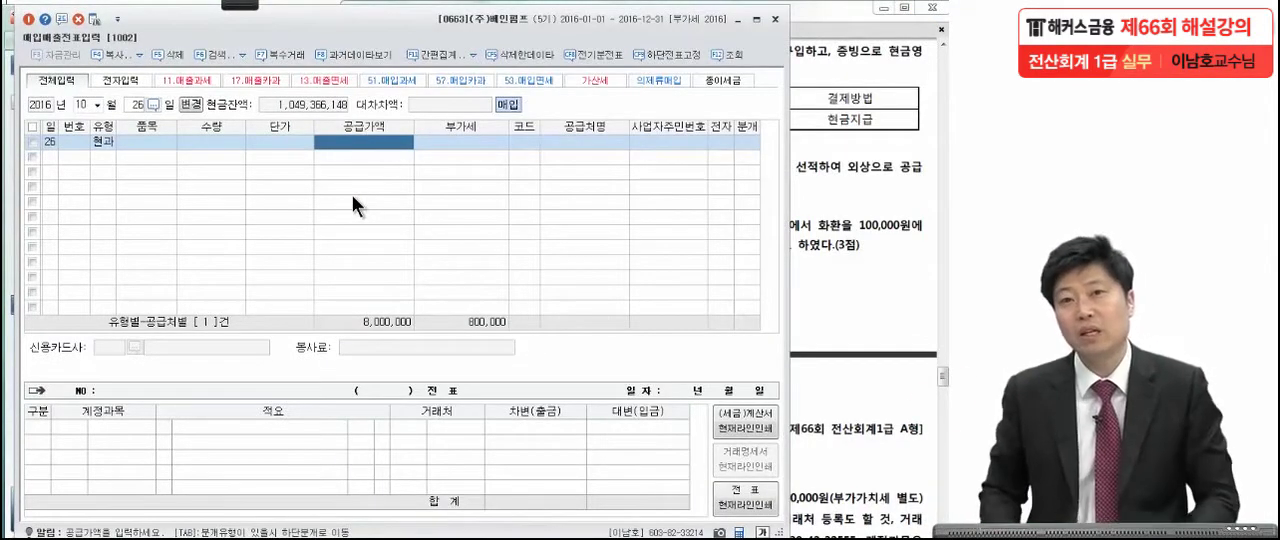
{"action": "type", "text": "5500000"}
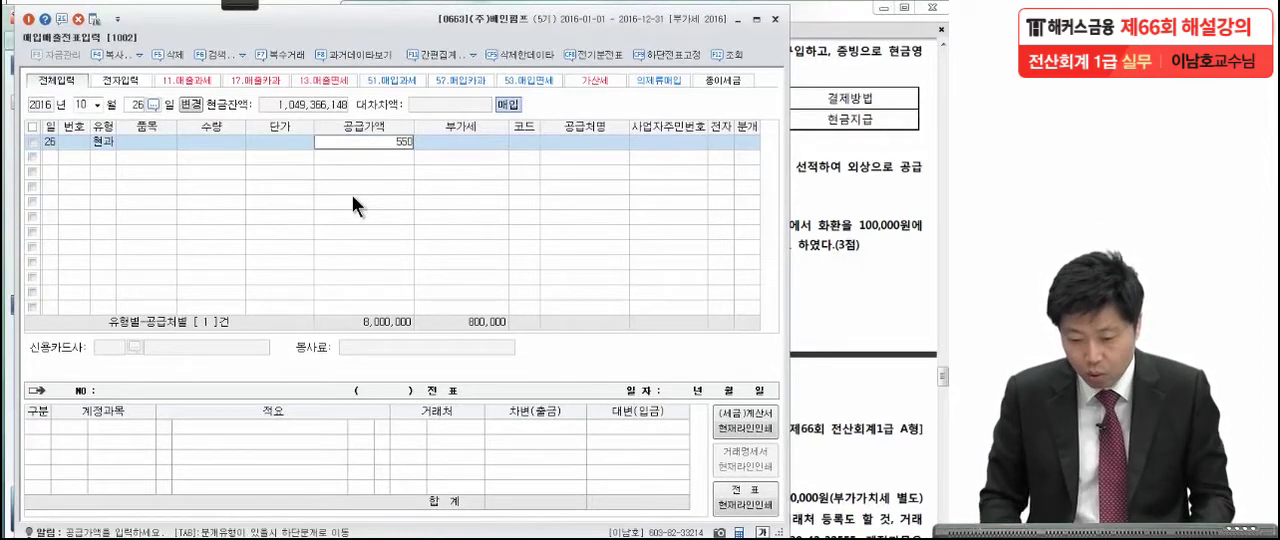
{"action": "key", "text": "Return"}
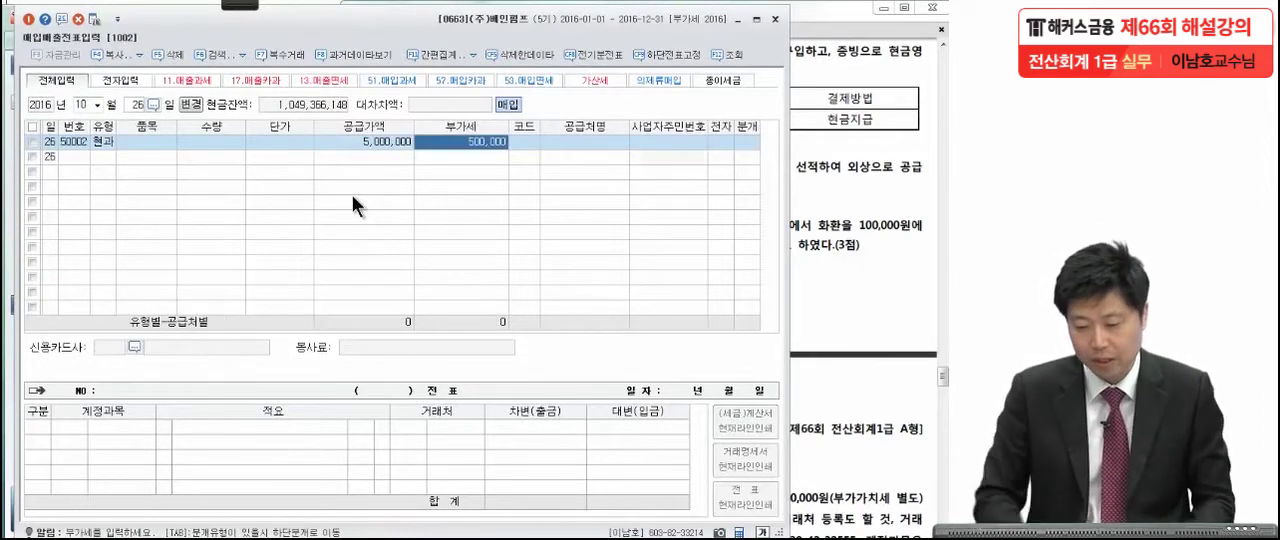
Check the supplier in the October 26 question and set (주)중량유통 as the voucher's counterparty.
{"action": "left_click", "coordinate": [524, 147]}
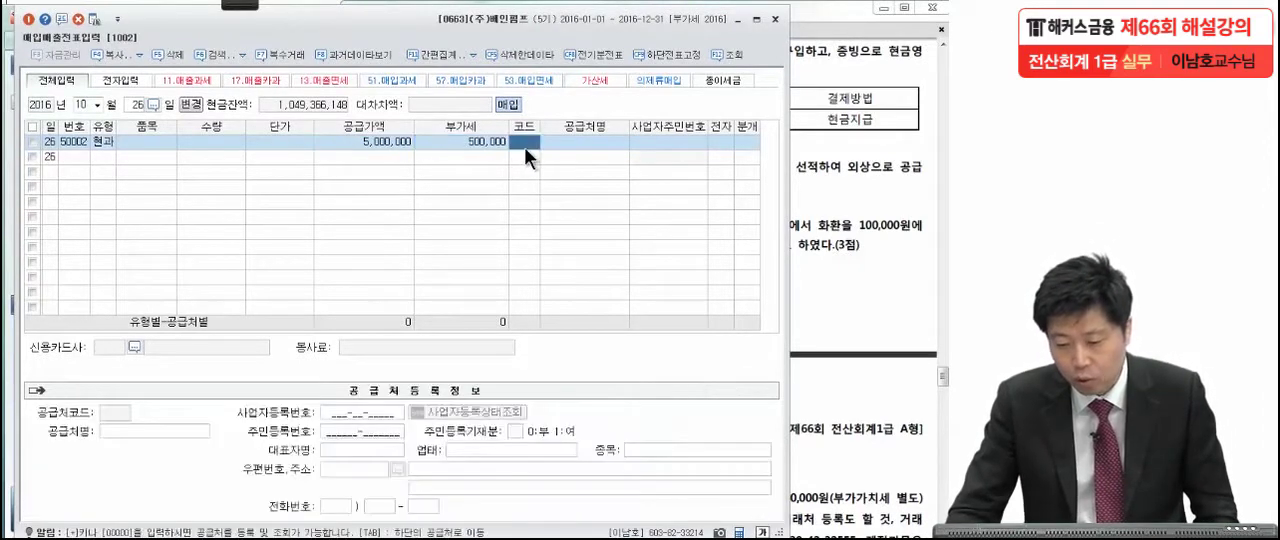
{"action": "left_click", "coordinate": [851, 180]}
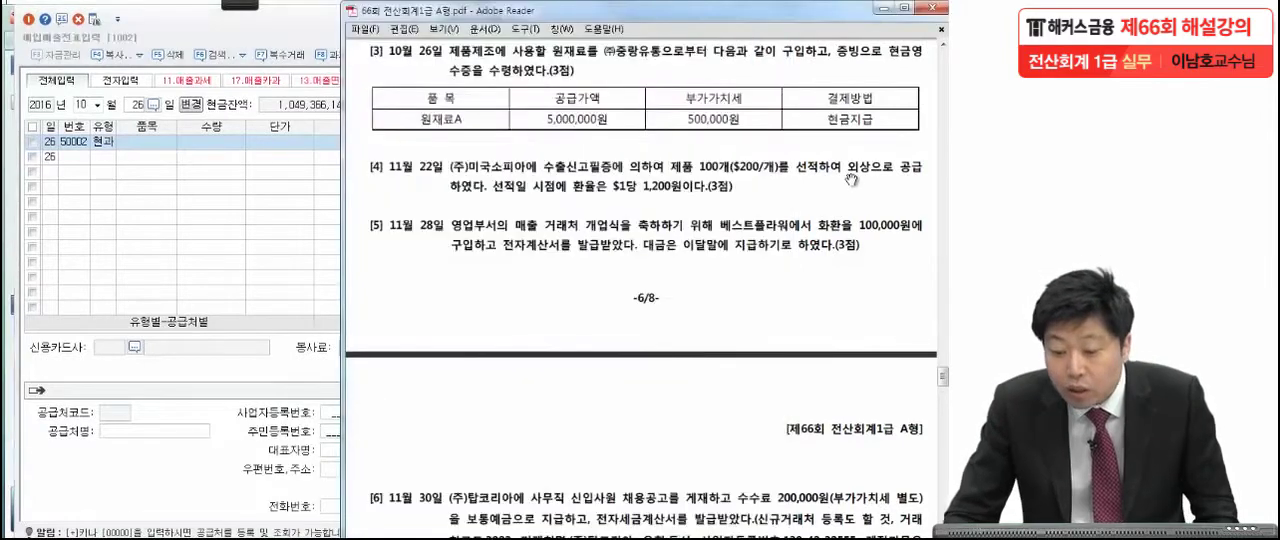
{"action": "left_click", "coordinate": [208, 219]}
{"action": "key", "text": "F2"}
{"action": "type", "text": "중"}
{"action": "key", "text": "Return"}
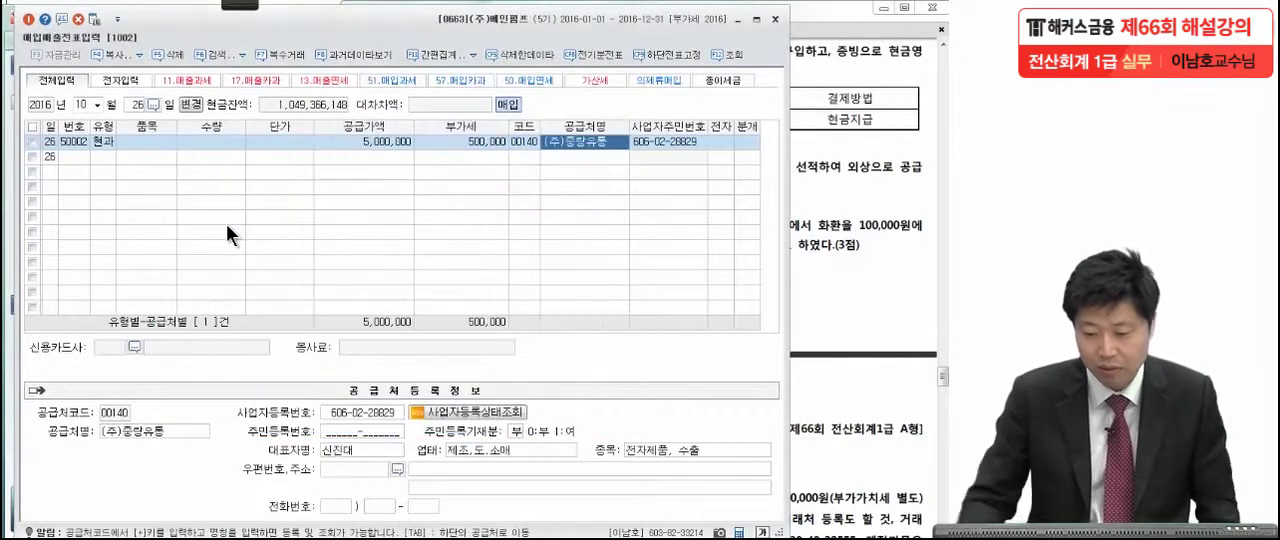
{"action": "key", "text": "Return"}
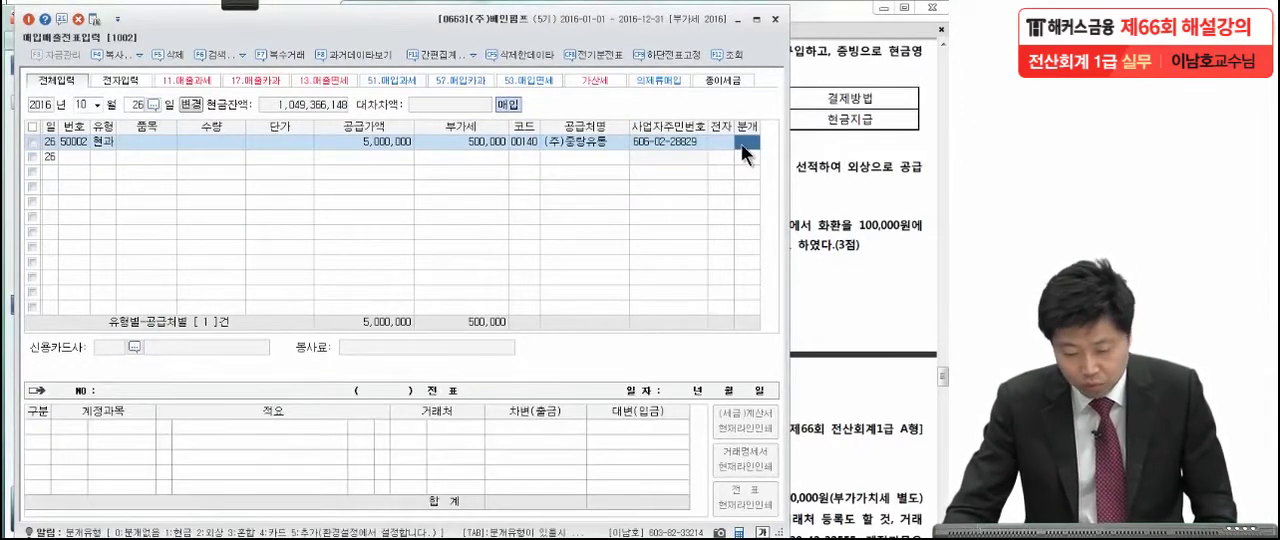
Set the voucher's journal type to 3 (혼합) and accept 원재료 as the debit account after checking the question.
{"action": "type", "text": "3"}
{"action": "key", "text": "Return"}
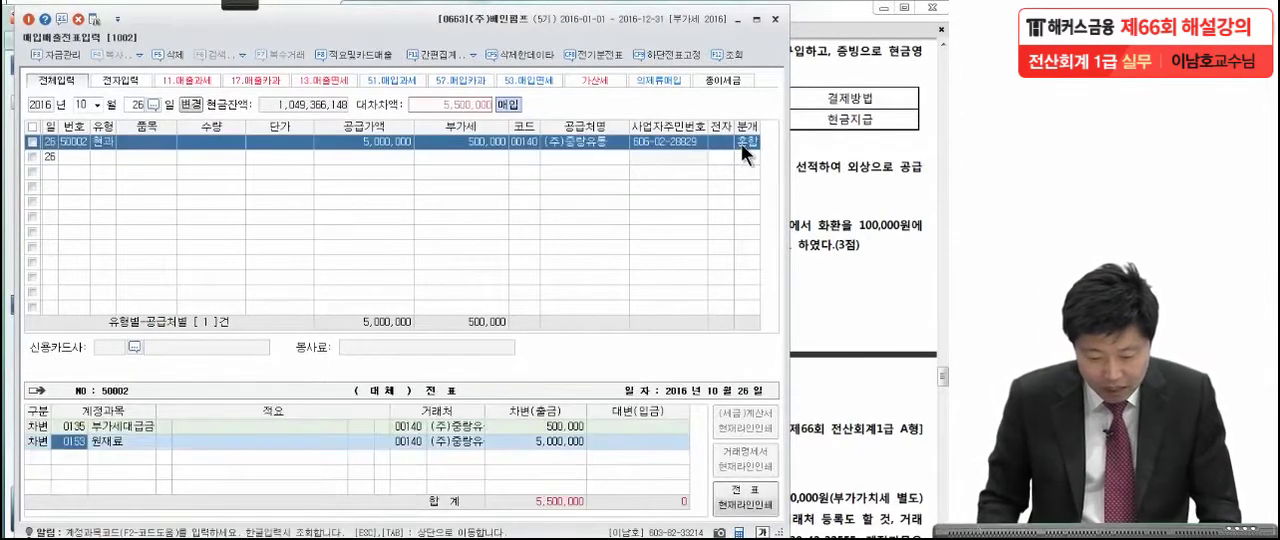
{"action": "left_click", "coordinate": [870, 194]}
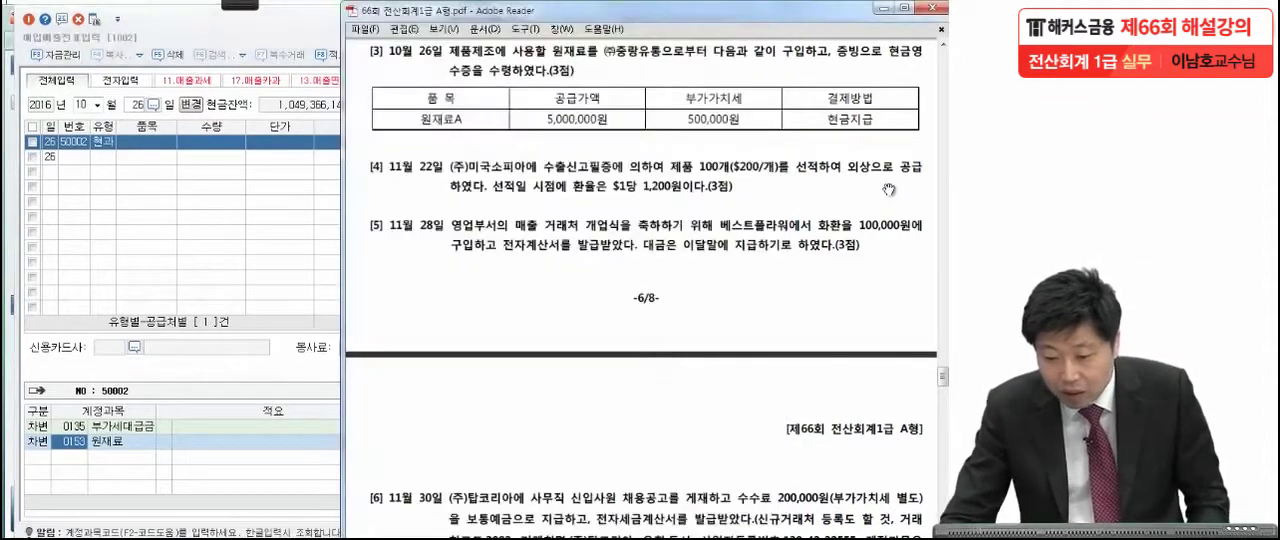
{"action": "left_click", "coordinate": [90, 447]}
{"action": "key", "text": "Return"}
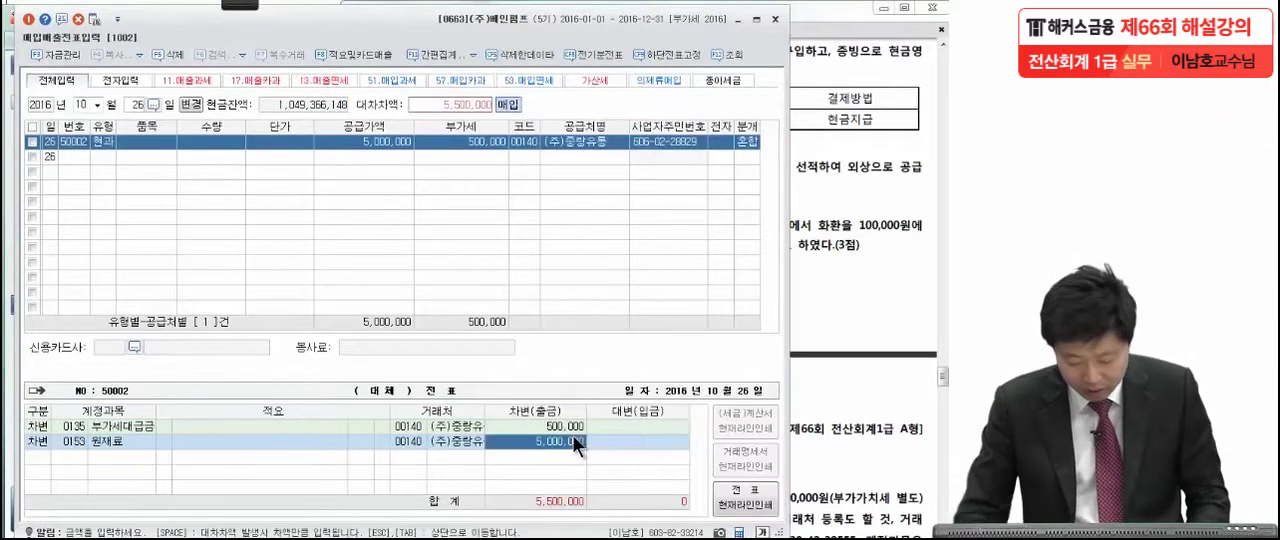
Check the payment method in the question and add a credit line for 현금 with the amount of 5,500,000.
{"action": "key", "text": "Return"}
{"action": "type", "text": "4"}
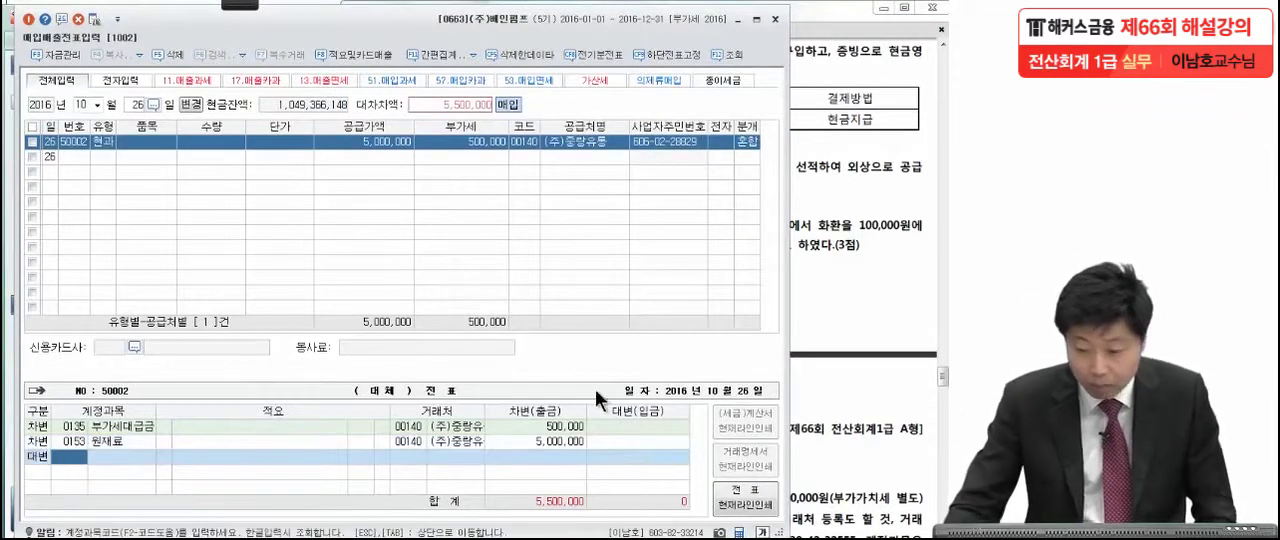
{"action": "left_click", "coordinate": [848, 156]}
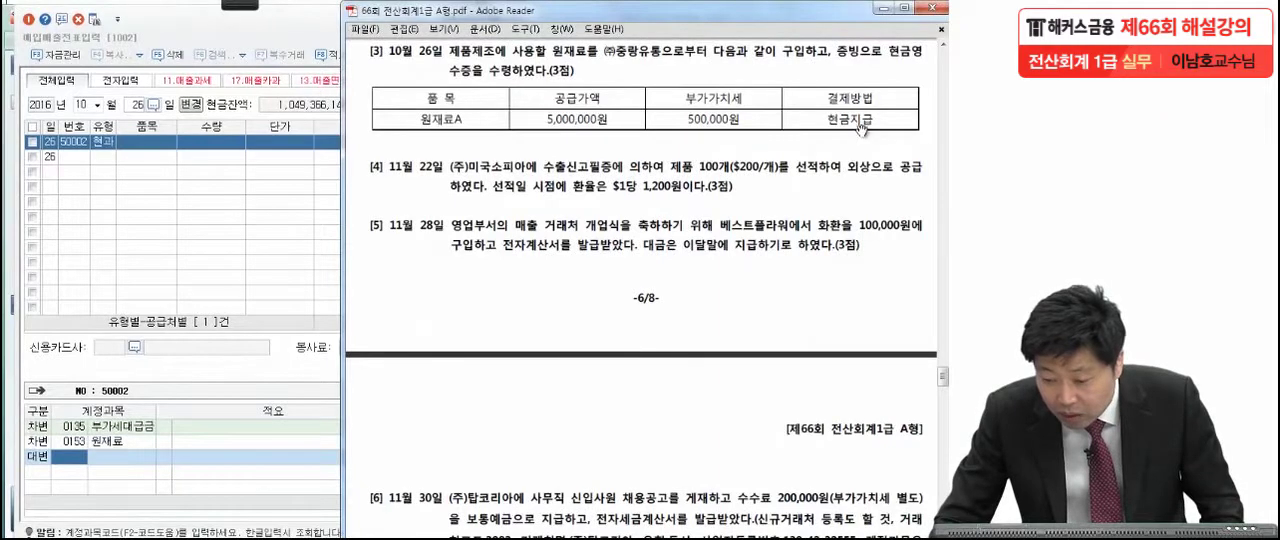
{"action": "left_click", "coordinate": [81, 460]}
{"action": "type", "text": "현금"}
{"action": "key", "text": "Return"}
{"action": "key", "text": "Return"}
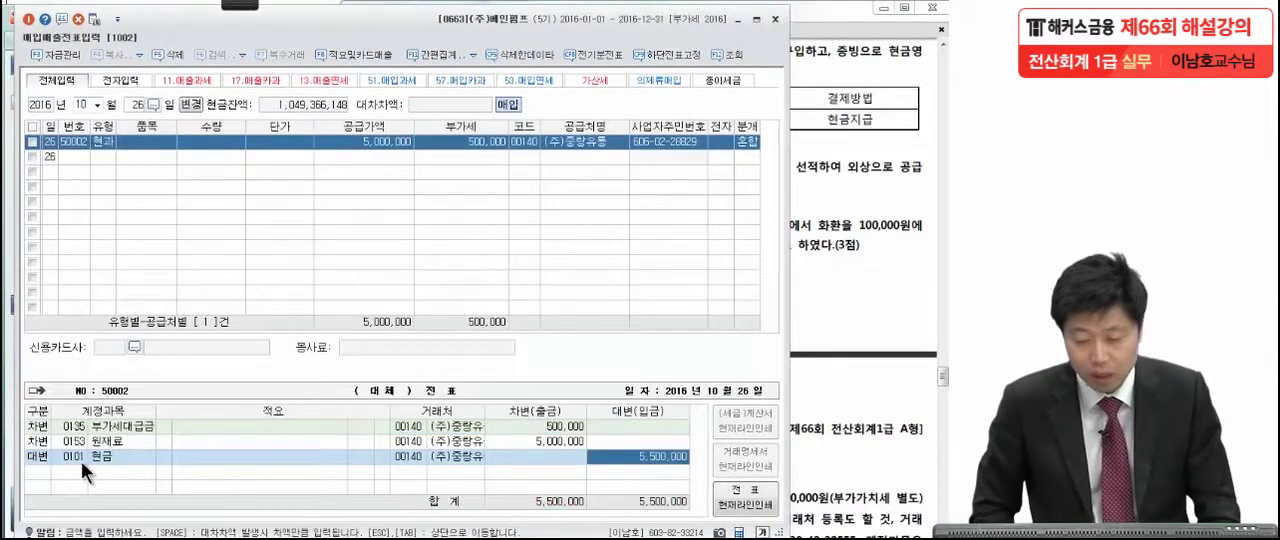
Bring up the November 22 export question in the exam PDF and underline the $200 unit price in red.
{"action": "left_click", "coordinate": [856, 216]}
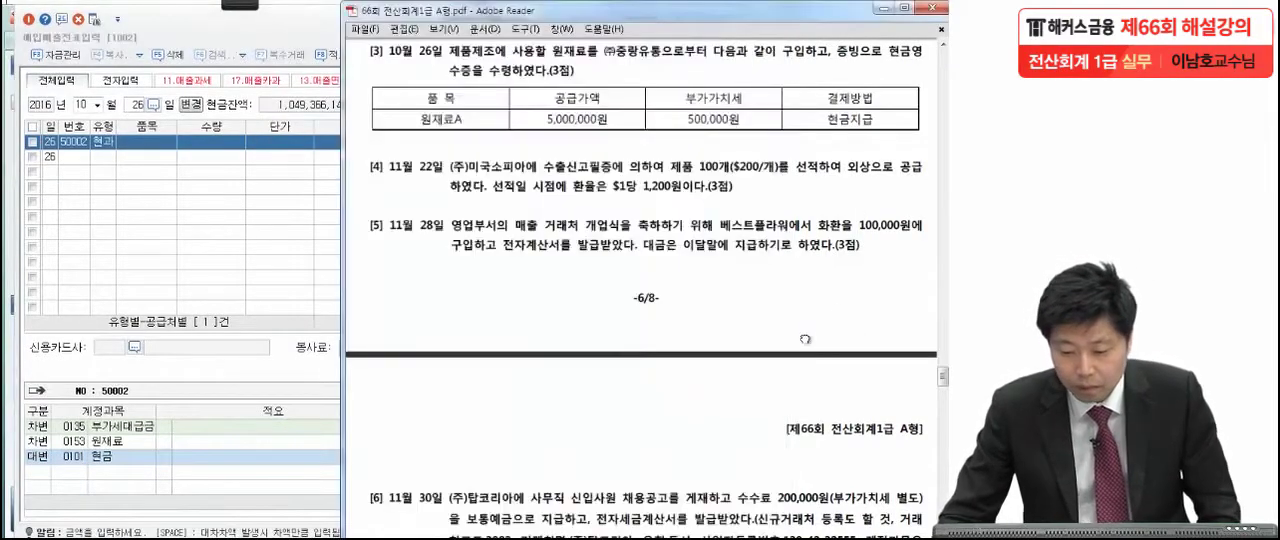
{"action": "scroll", "coordinate": [806, 229], "scroll_direction": "down", "scroll_amount": 3}
{"action": "left_click", "coordinate": [238, 5]}
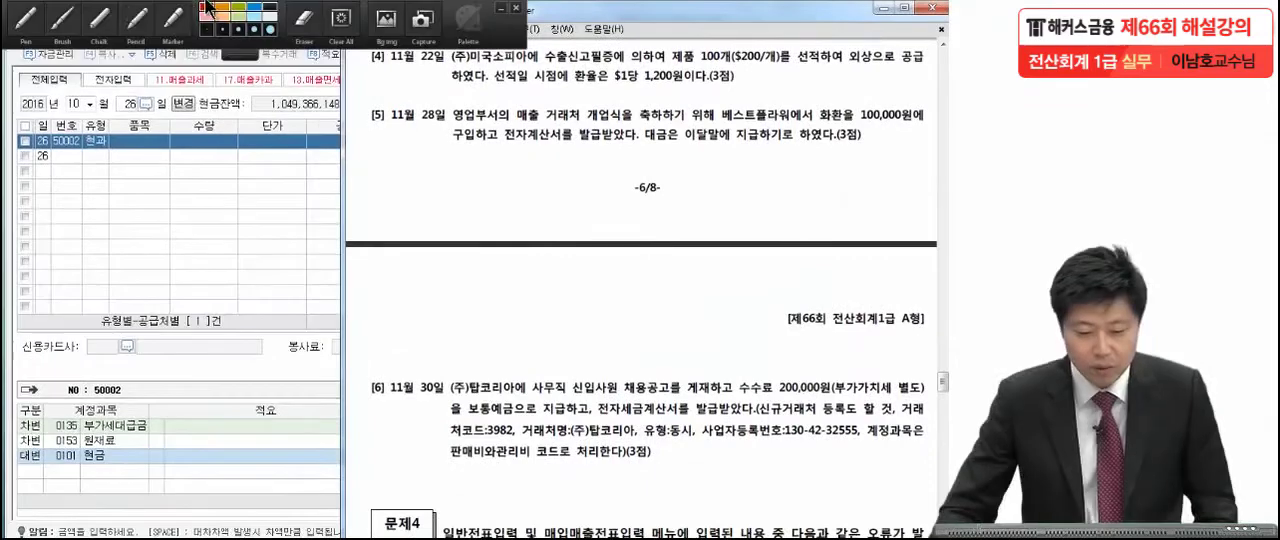
{"action": "left_click", "coordinate": [29, 20]}
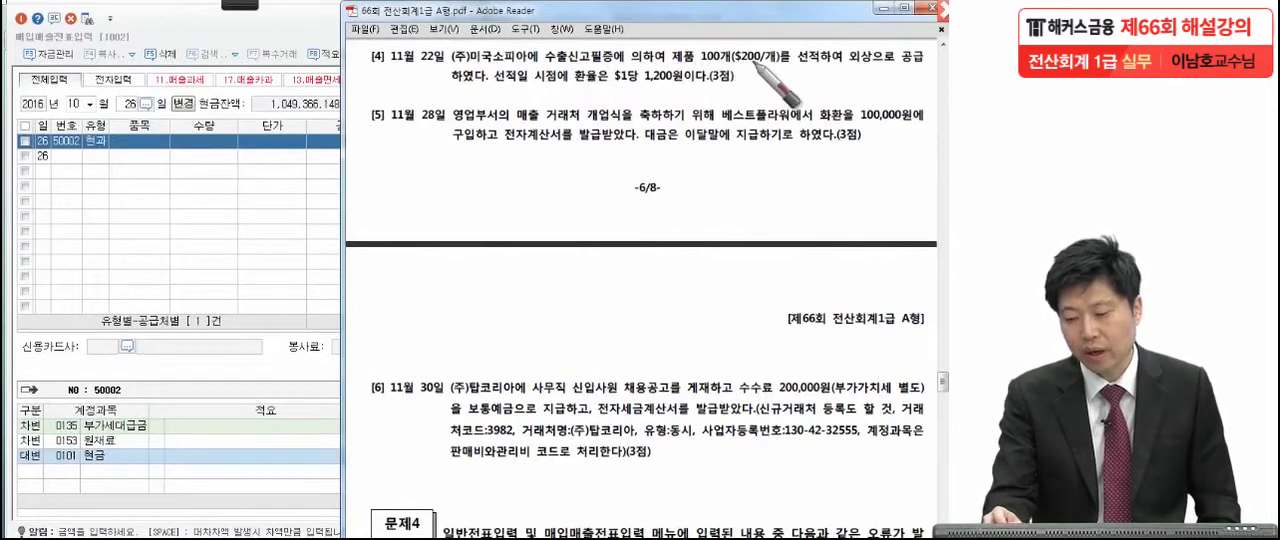
{"action": "left_click_drag", "start_coordinate": [734, 60], "coordinate": [756, 60]}
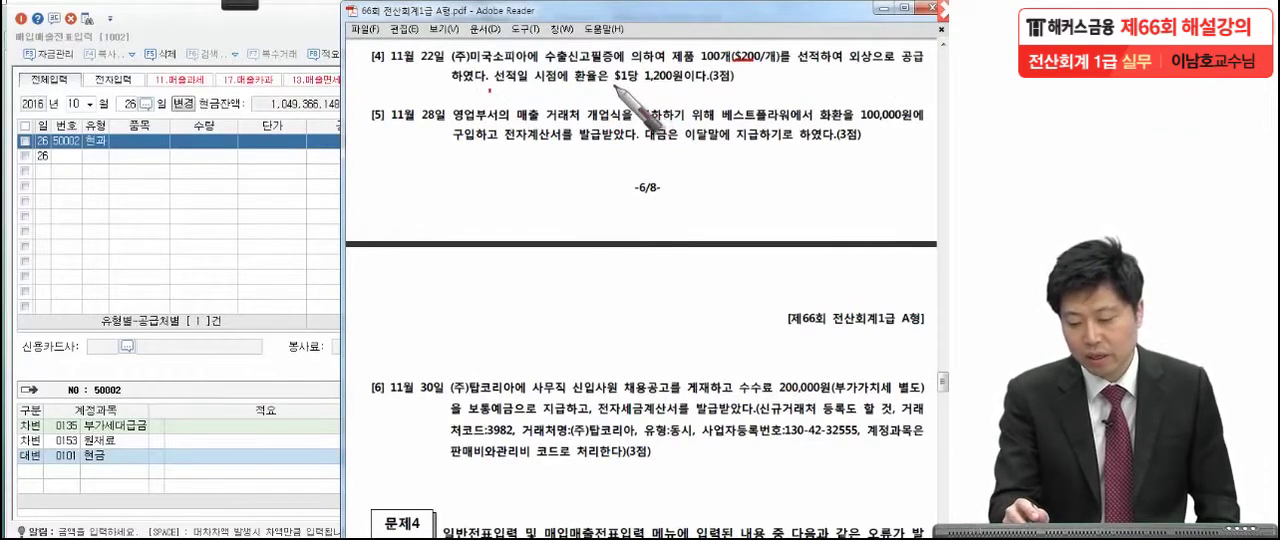
{"action": "left_click_drag", "start_coordinate": [731, 87], "coordinate": [727, 87]}
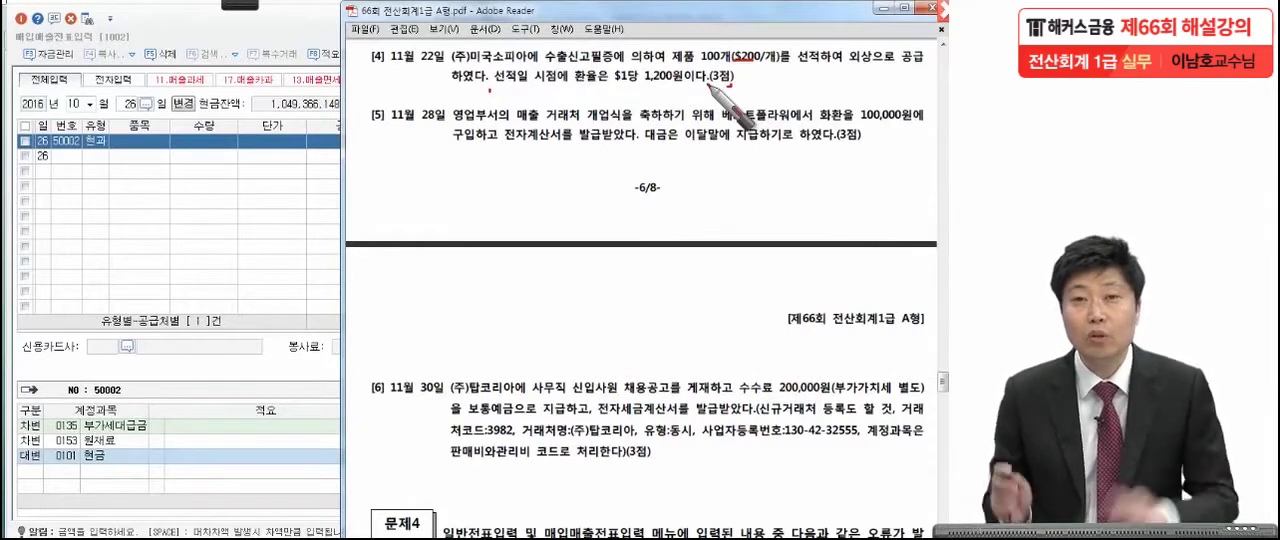
Write a circled 16 in red over the voucher grid as the transaction type for the export sale.
{"action": "left_click_drag", "start_coordinate": [231, 179], "coordinate": [215, 237]}
{"action": "left_click_drag", "start_coordinate": [273, 159], "coordinate": [274, 198]}
{"action": "mouse_move", "coordinate": [268, 130]}
{"action": "left_mouse_down"}
{"action": "mouse_move", "coordinate": [296, 262]}
{"action": "mouse_move", "coordinate": [252, 332]}
{"action": "left_mouse_up"}
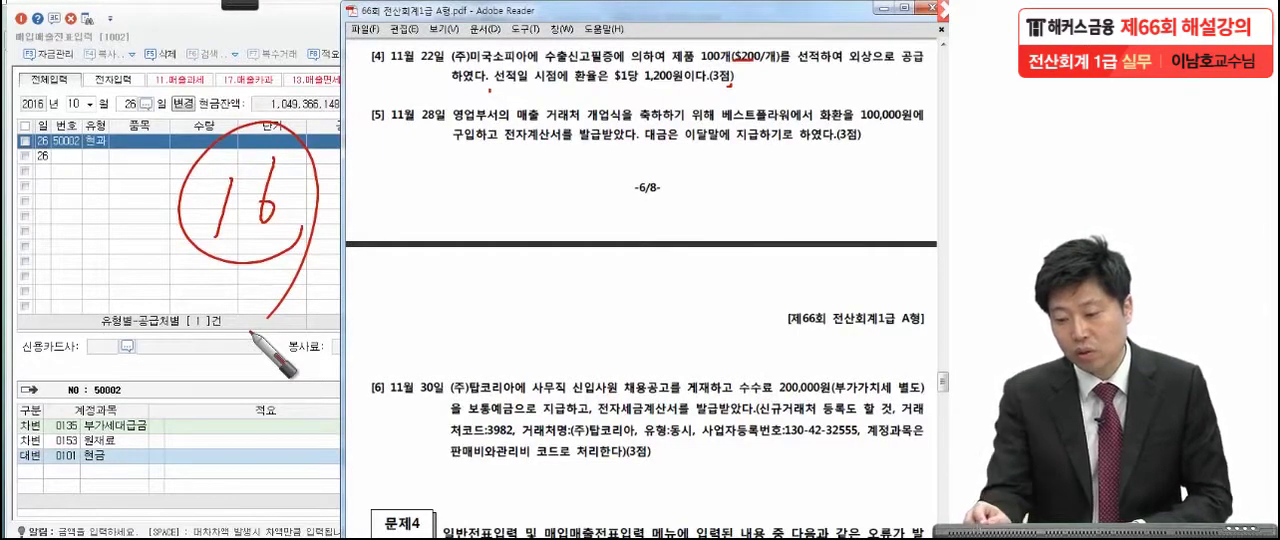
Mark the credit sale wording (외상), the shipment date and the 1,200원 exchange rate in the November 22 question.
{"action": "left_click_drag", "start_coordinate": [849, 64], "coordinate": [879, 61]}
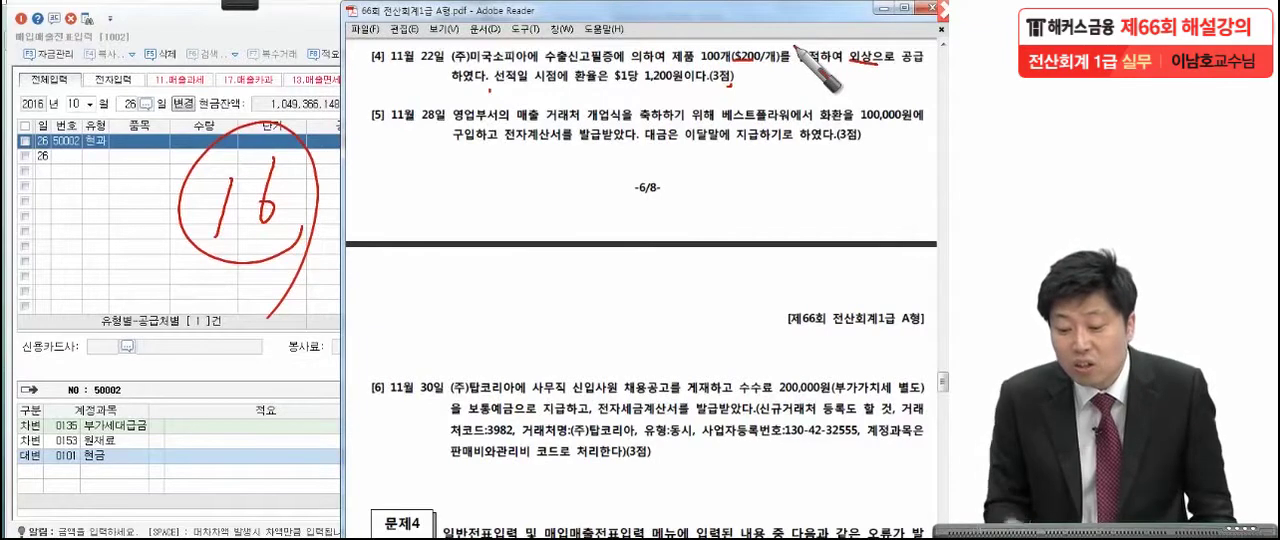
{"action": "left_click_drag", "start_coordinate": [520, 72], "coordinate": [516, 74]}
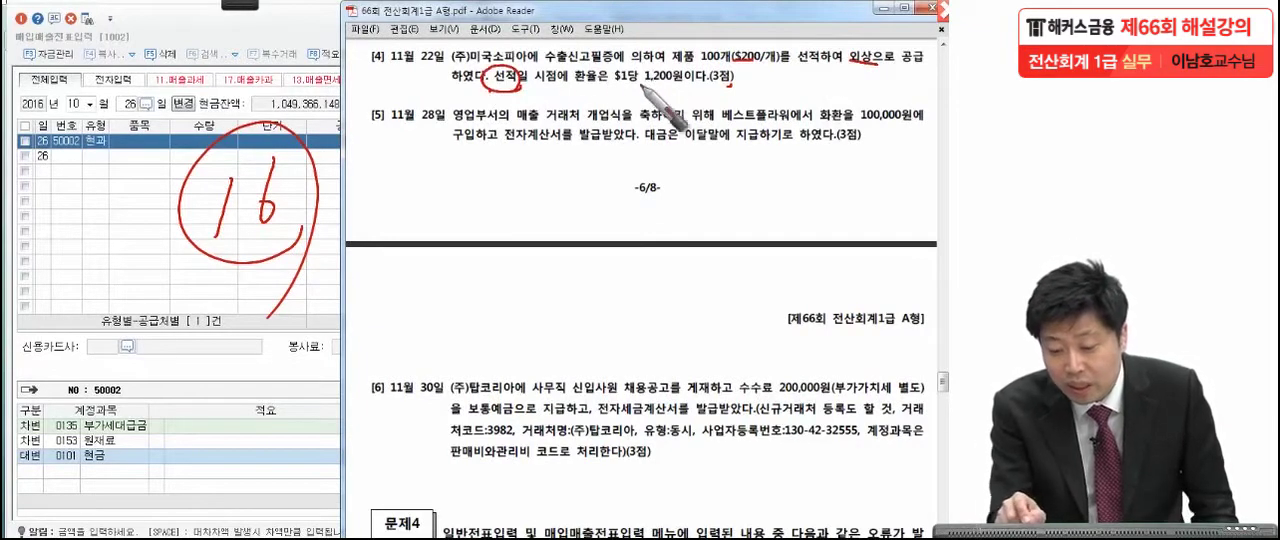
{"action": "left_click_drag", "start_coordinate": [688, 88], "coordinate": [645, 90]}
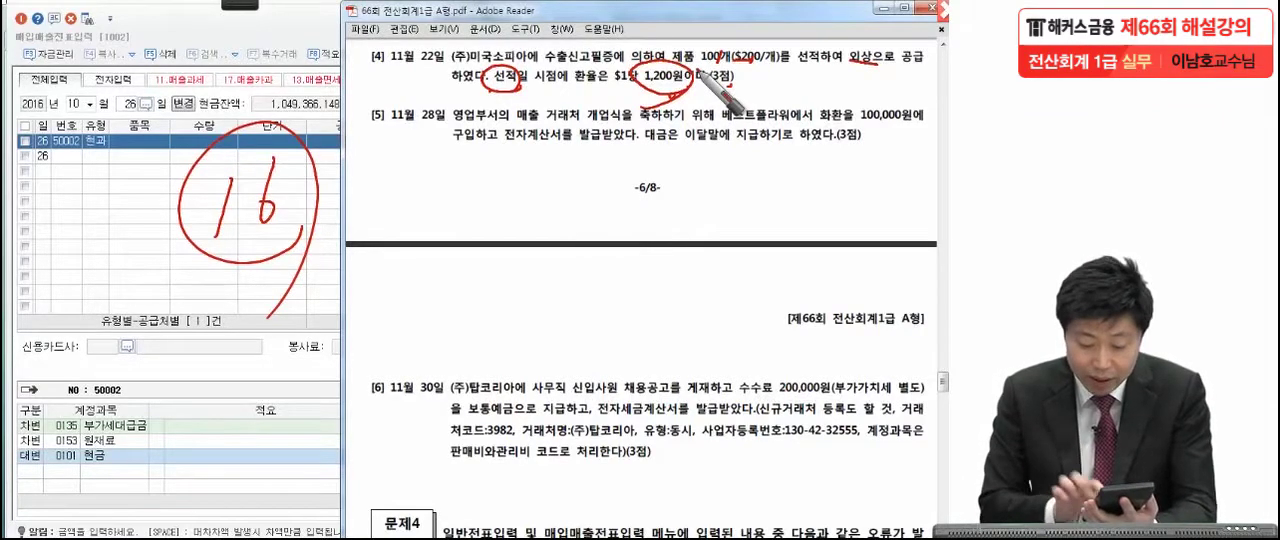
Write the export sale amount 24,000,000 below the November 22 and 28 questions and draw a box around it.
{"action": "left_click_drag", "start_coordinate": [478, 192], "coordinate": [518, 228]}
{"action": "mouse_move", "coordinate": [526, 185]}
{"action": "left_mouse_down"}
{"action": "mouse_move", "coordinate": [550, 240]}
{"action": "mouse_move", "coordinate": [735, 220]}
{"action": "left_mouse_up"}
{"action": "left_click_drag", "start_coordinate": [445, 240], "coordinate": [800, 256]}
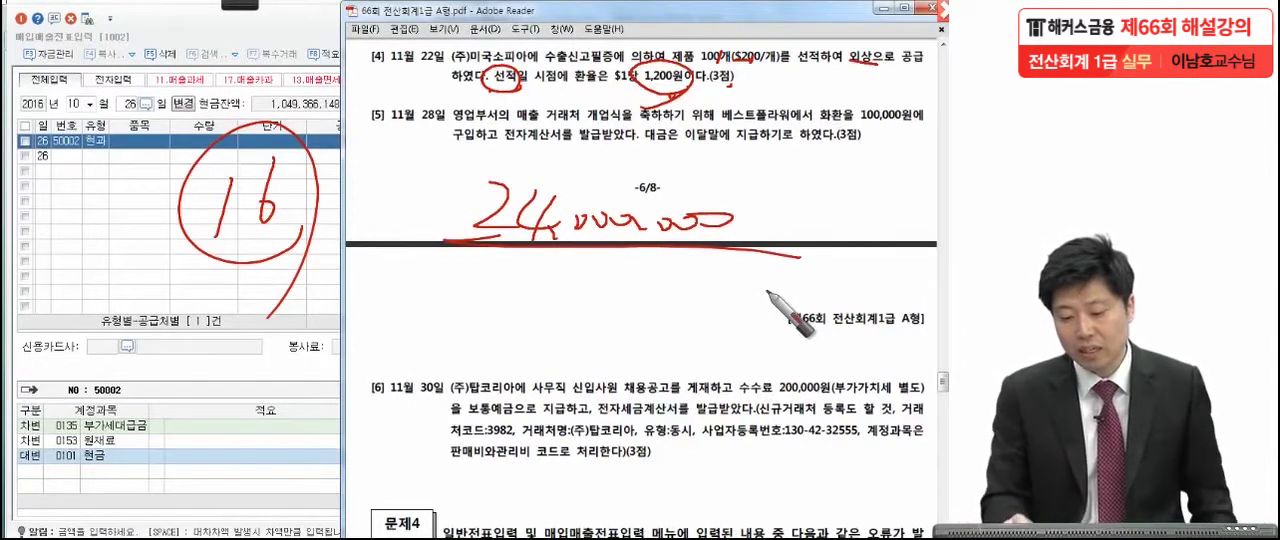
{"action": "mouse_move", "coordinate": [468, 248]}
{"action": "left_mouse_down"}
{"action": "mouse_move", "coordinate": [466, 180]}
{"action": "mouse_move", "coordinate": [766, 238]}
{"action": "mouse_move", "coordinate": [760, 265]}
{"action": "left_mouse_up"}
{"action": "left_click", "coordinate": [779, 262]}
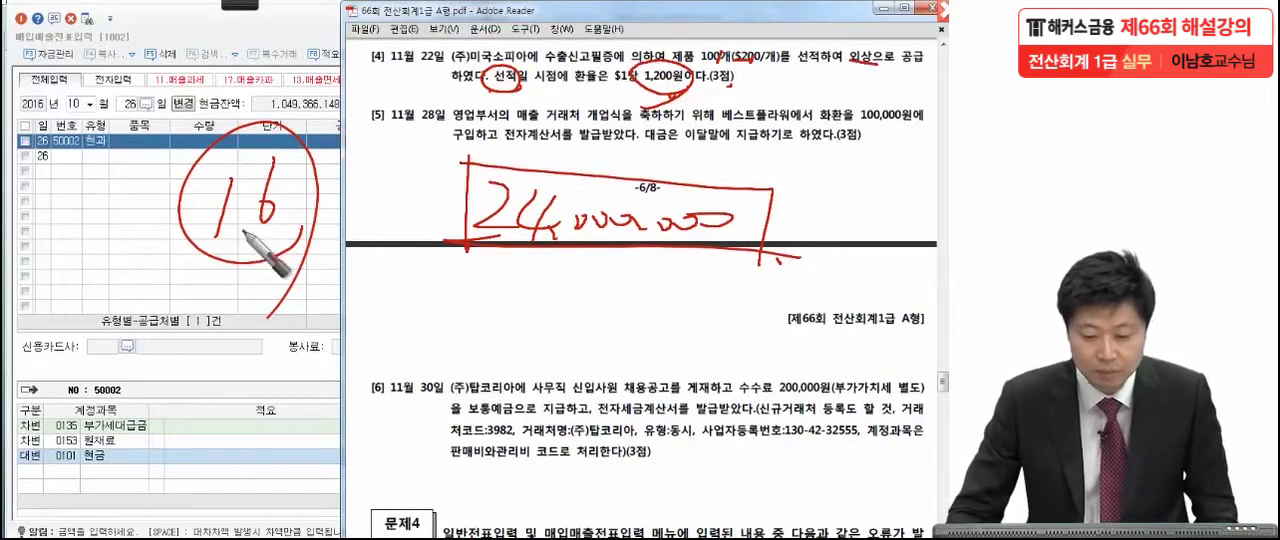
Clear the red annotations and start a November 22 purchase/sales voucher line with transaction type 16 (수출).
{"action": "key", "text": "Escape"}
{"action": "left_click", "coordinate": [185, 233]}
{"action": "left_click", "coordinate": [72, 103]}
{"action": "type", "text": "11"}
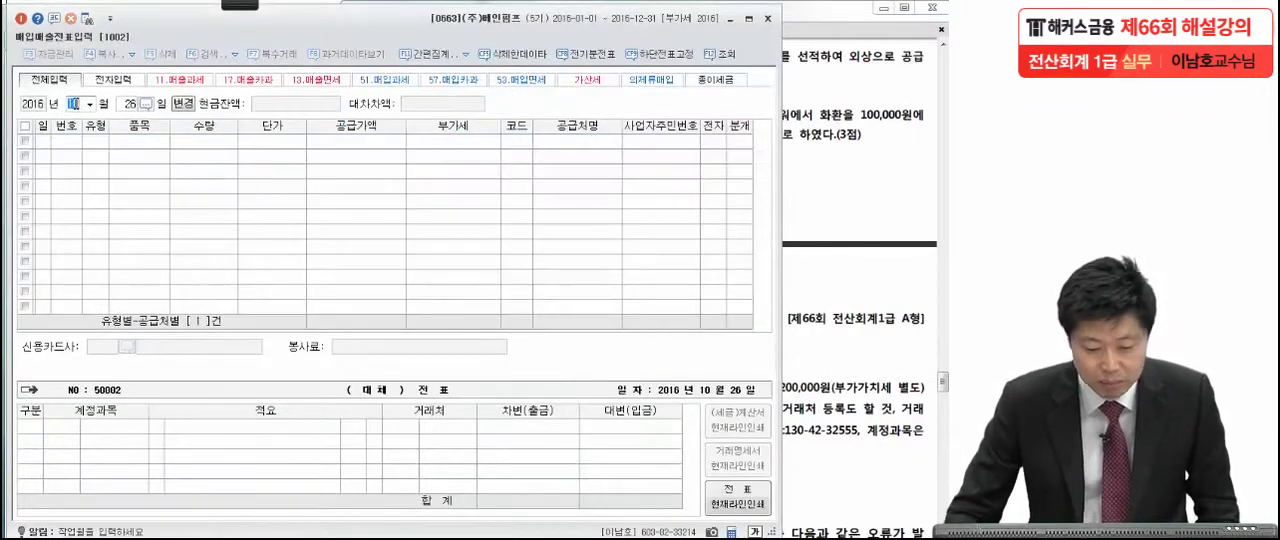
{"action": "type", "text": "22"}
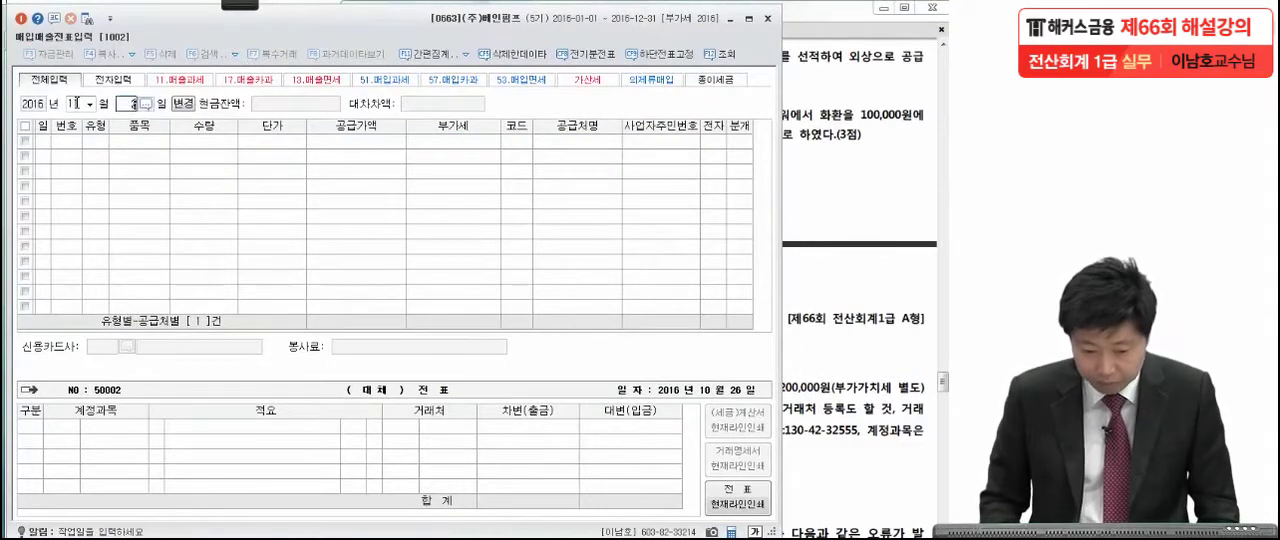
{"action": "key", "text": "Return"}
{"action": "type", "text": "16"}
{"action": "key", "text": "Return"}
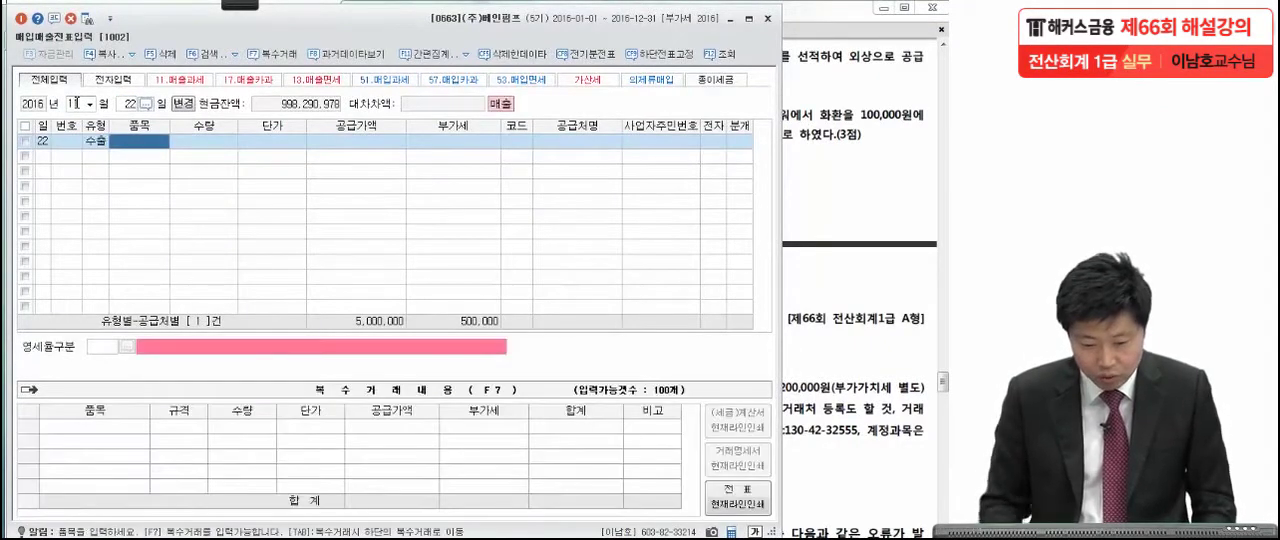
Enter 24,000,000 as the supply amount (공급가액) of the November 22 export voucher.
{"action": "left_click", "coordinate": [316, 141]}
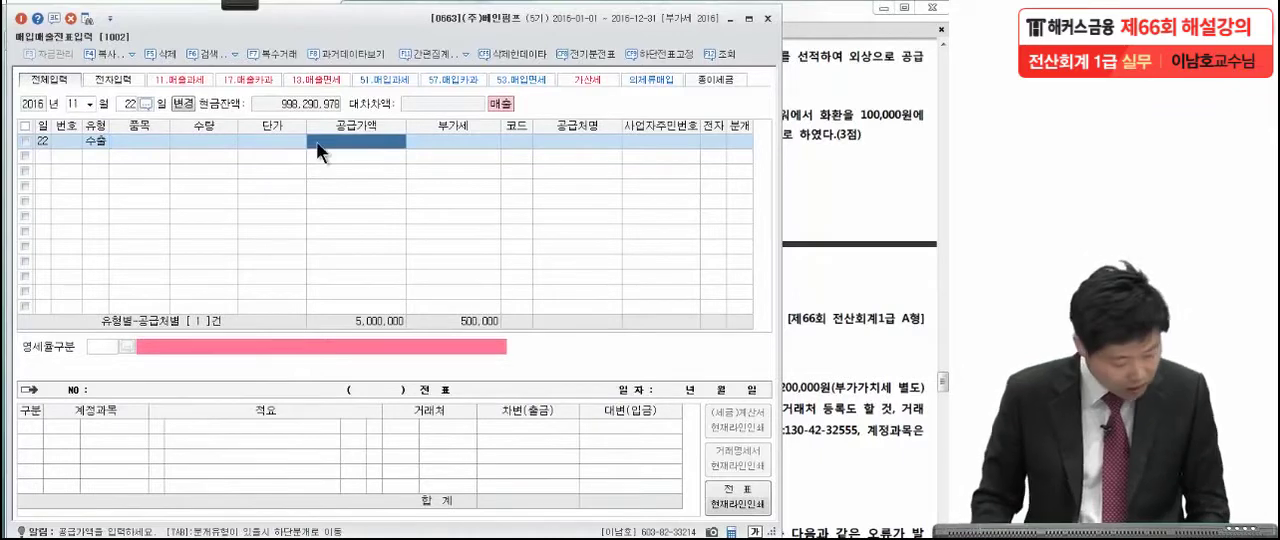
{"action": "type", "text": "24,000,"}
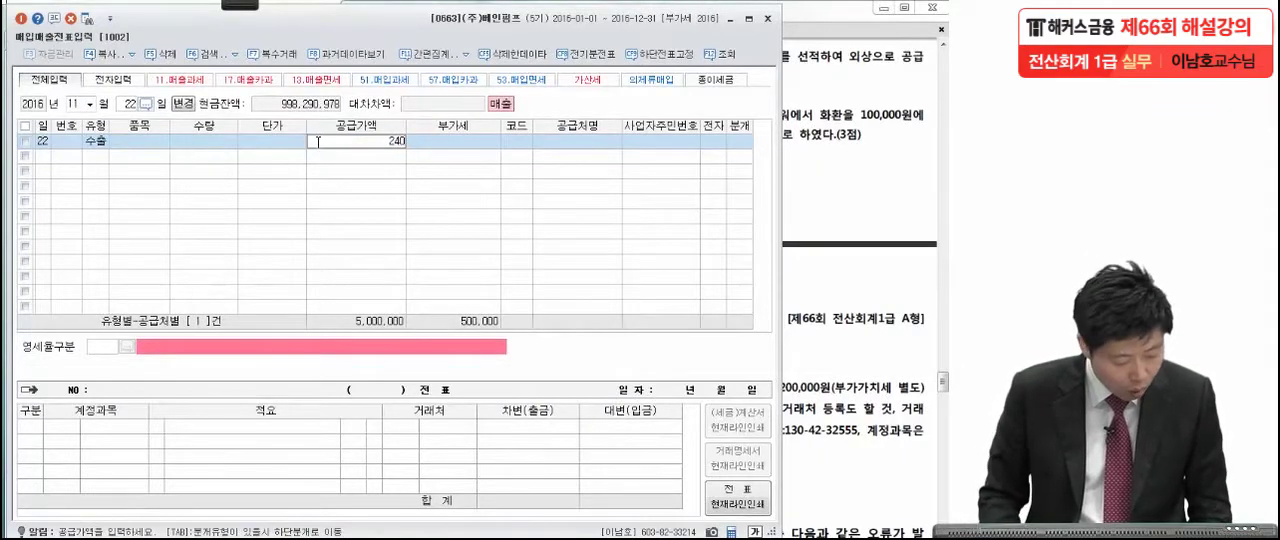
{"action": "type", "text": "000"}
{"action": "key", "text": "Return"}
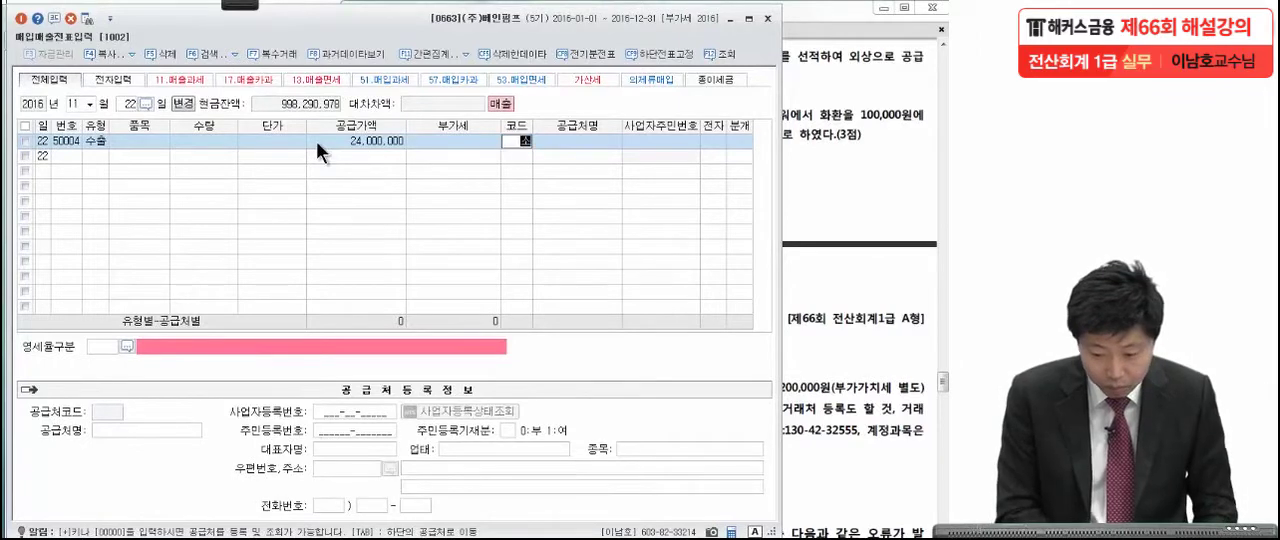
Assign customer (주)미국소피아 to the export sale and set its zero-rate category to 1 직접수출(대행수출 포함).
{"action": "key", "text": "F2"}
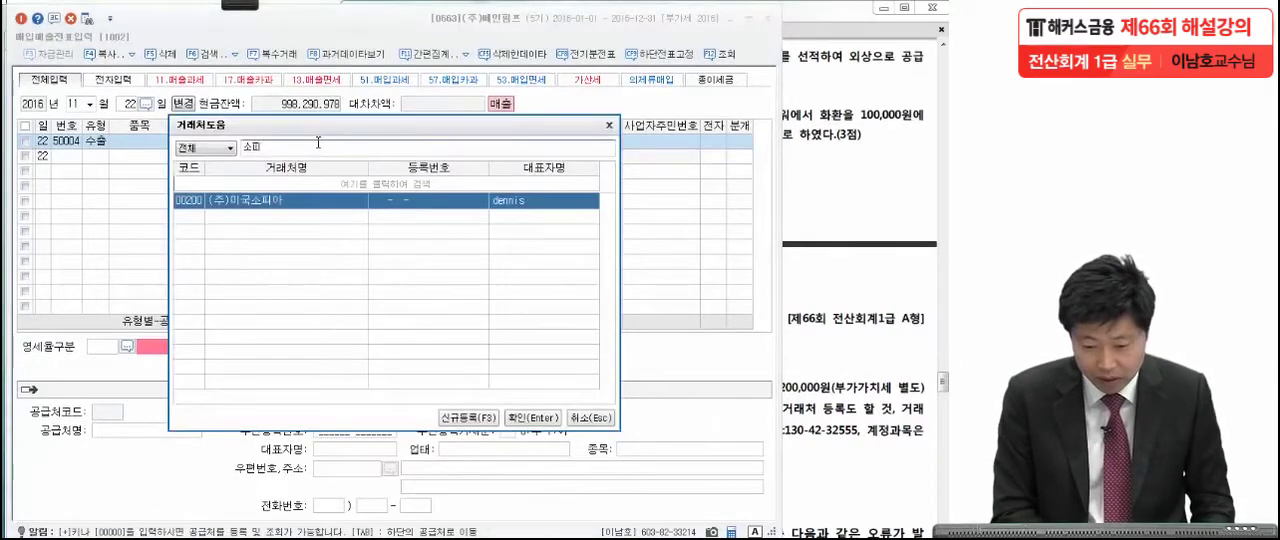
{"action": "key", "text": "Return"}
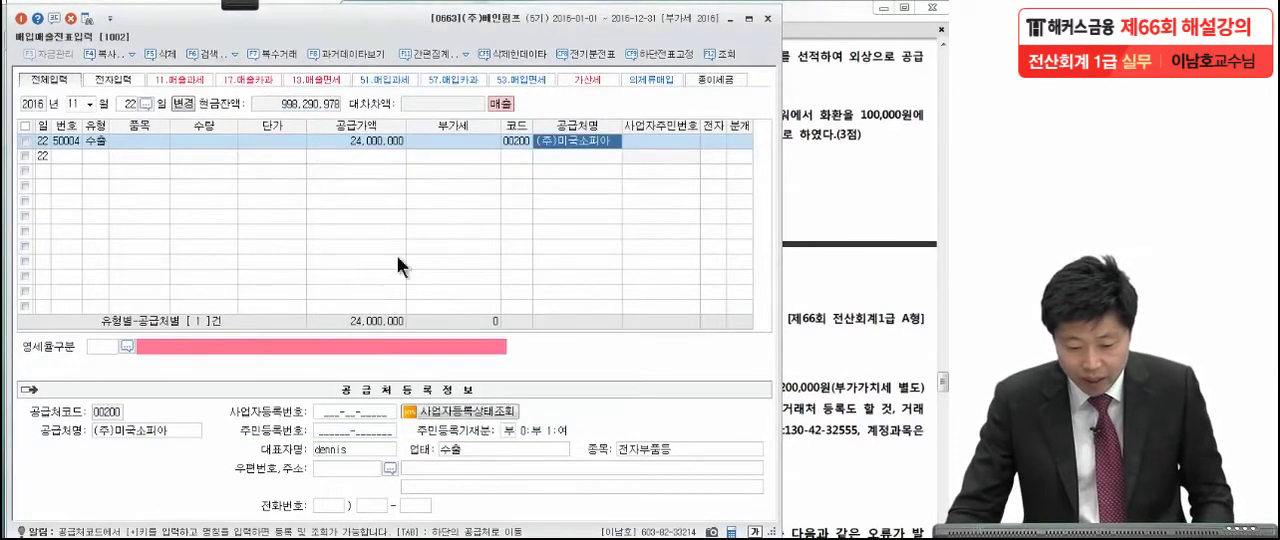
{"action": "left_click", "coordinate": [127, 346]}
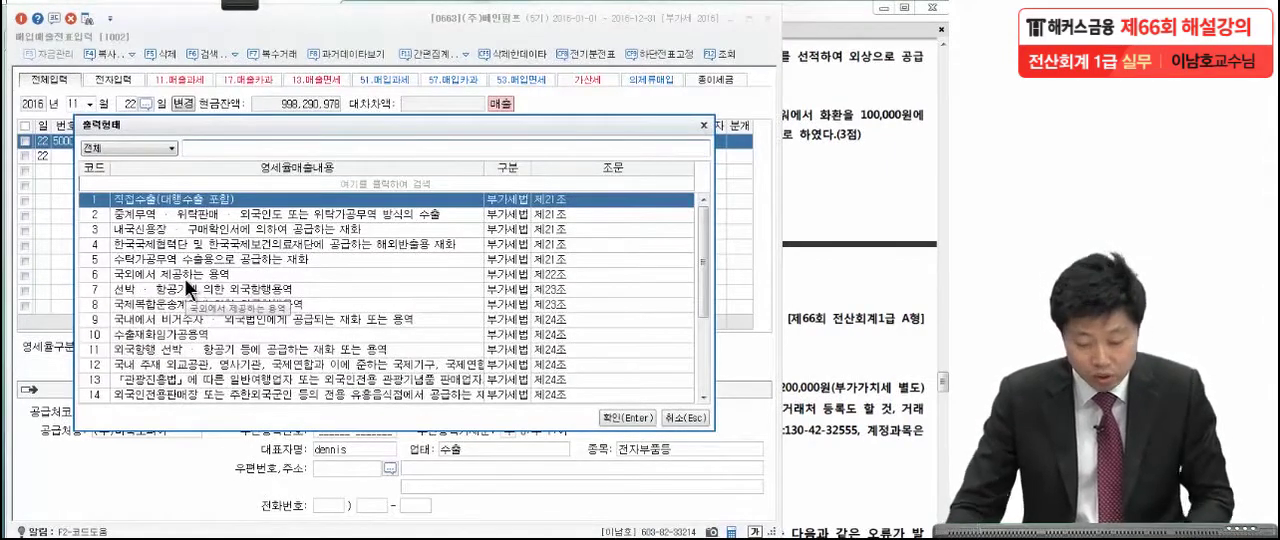
{"action": "key", "text": "Return"}
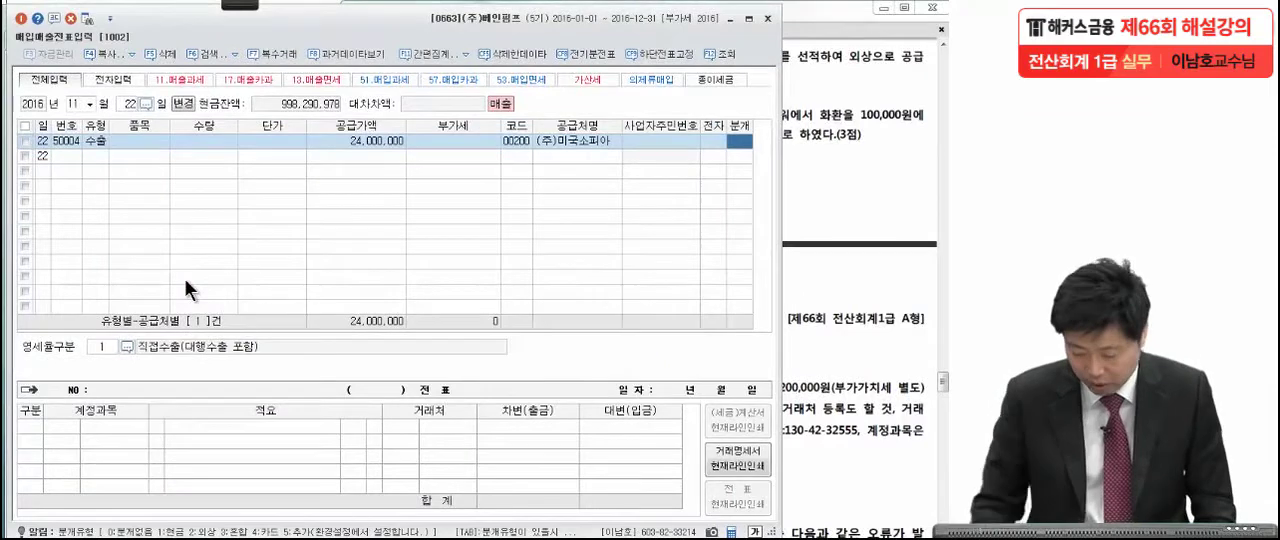
Set the export sale's journal type to 혼합 and add a debit line for 0108 외상매출금 of 24,000,000.
{"action": "type", "text": "3"}
{"action": "key", "text": "Return"}
{"action": "key", "text": "Return"}
{"action": "key", "text": "Return"}
{"action": "key", "text": "Return"}
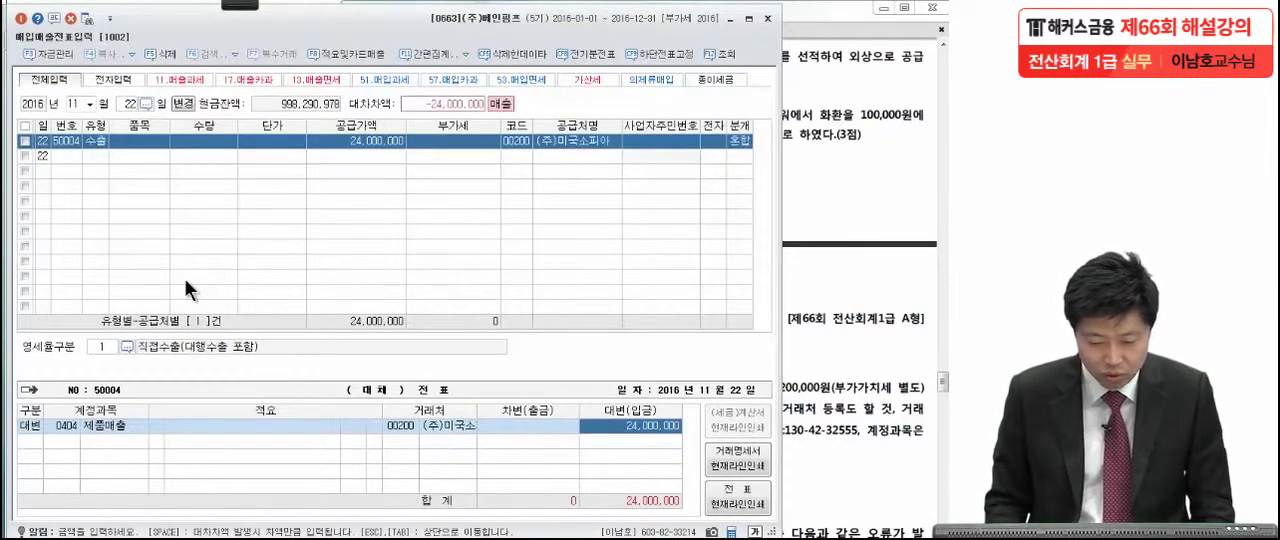
{"action": "key", "text": "Return"}
{"action": "type", "text": "3"}
{"action": "key", "text": "Return"}
{"action": "type", "text": "외환"}
{"action": "key", "text": "Return"}
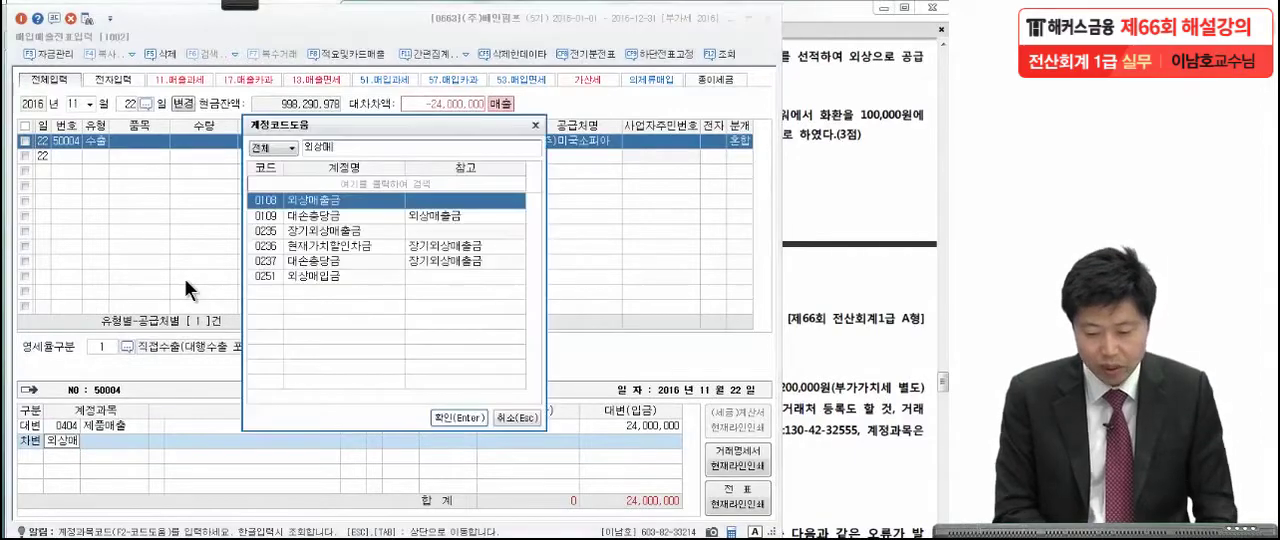
{"action": "key", "text": "Return"}
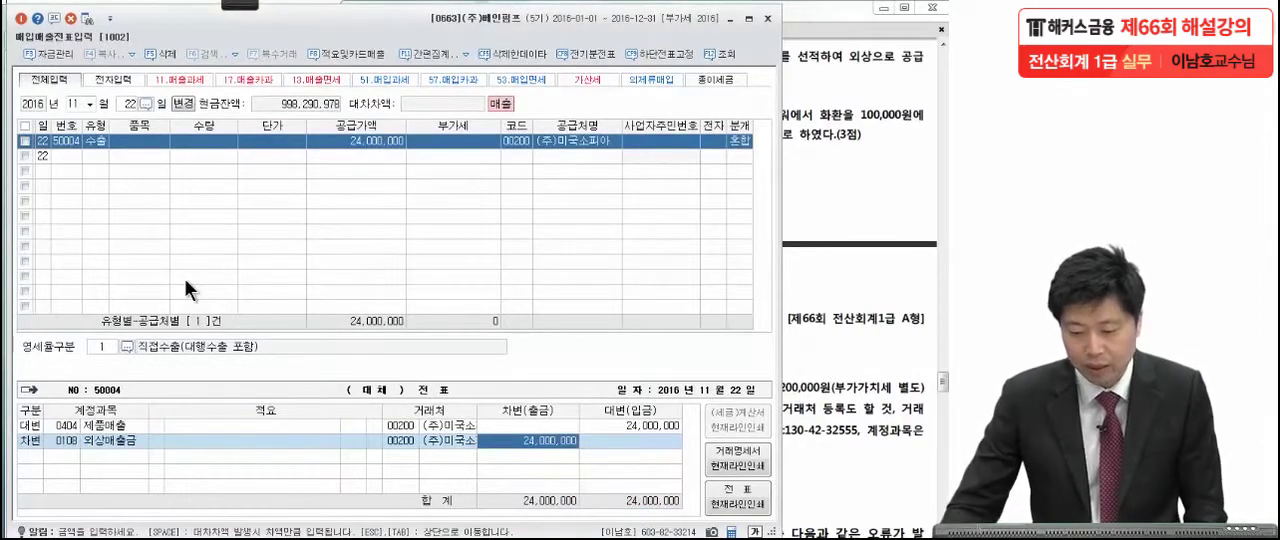
Bring up the November 28 question in the exam PDF, circle 계산서 and underline 화환 in red.
{"action": "left_click", "coordinate": [810, 150]}
{"action": "left_click_drag", "start_coordinate": [821, 238], "coordinate": [822, 180]}
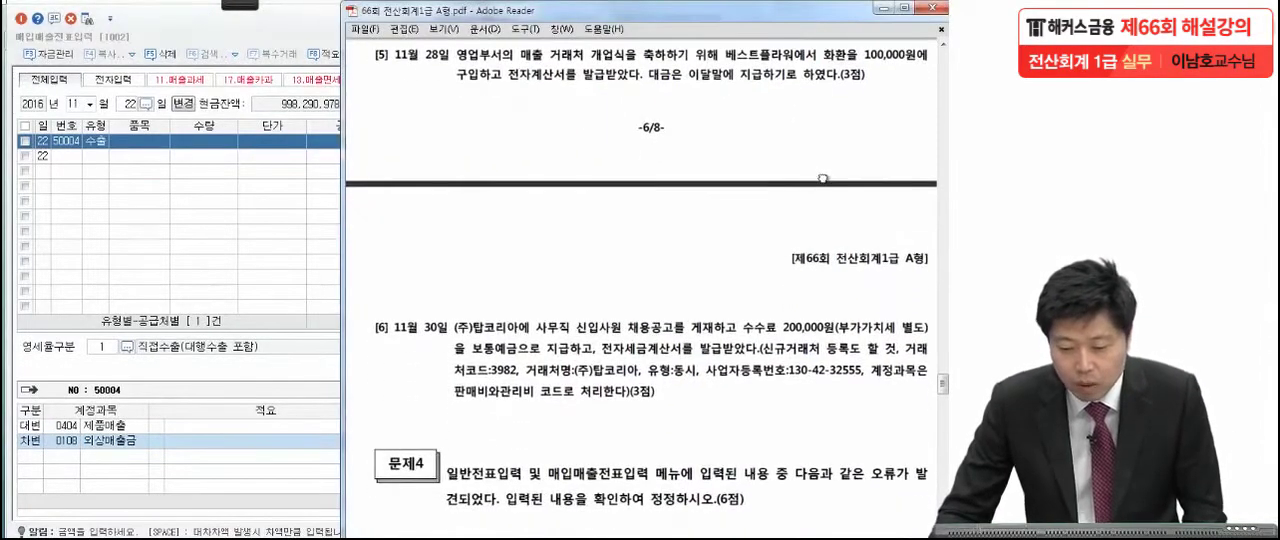
{"action": "mouse_move", "coordinate": [190, 5]}
{"action": "left_click", "coordinate": [36, 20]}
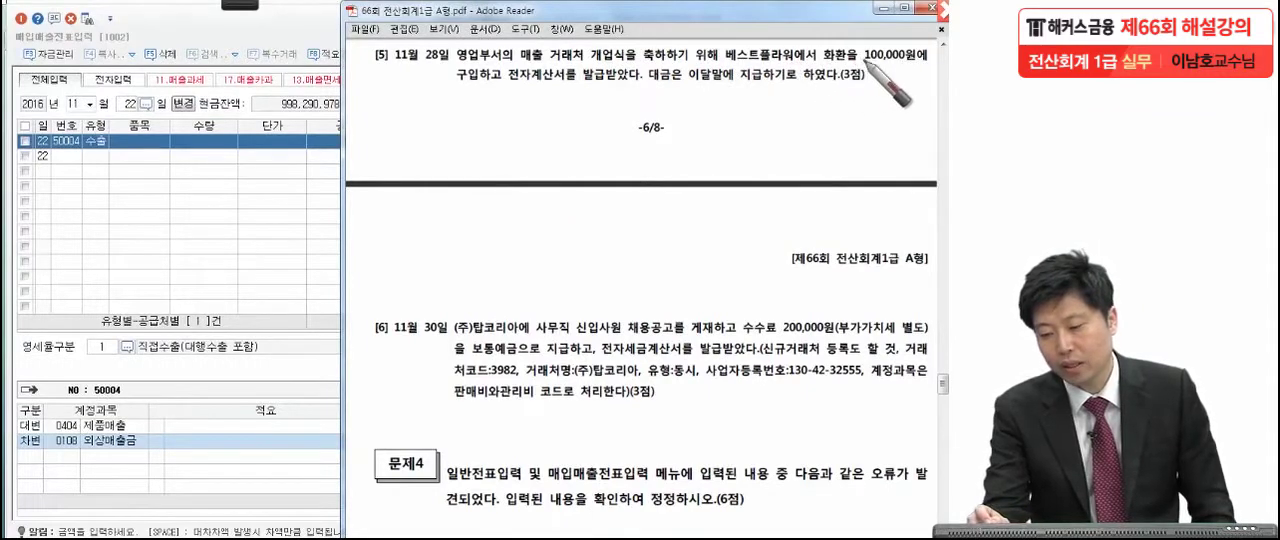
{"action": "left_click", "coordinate": [505, 84]}
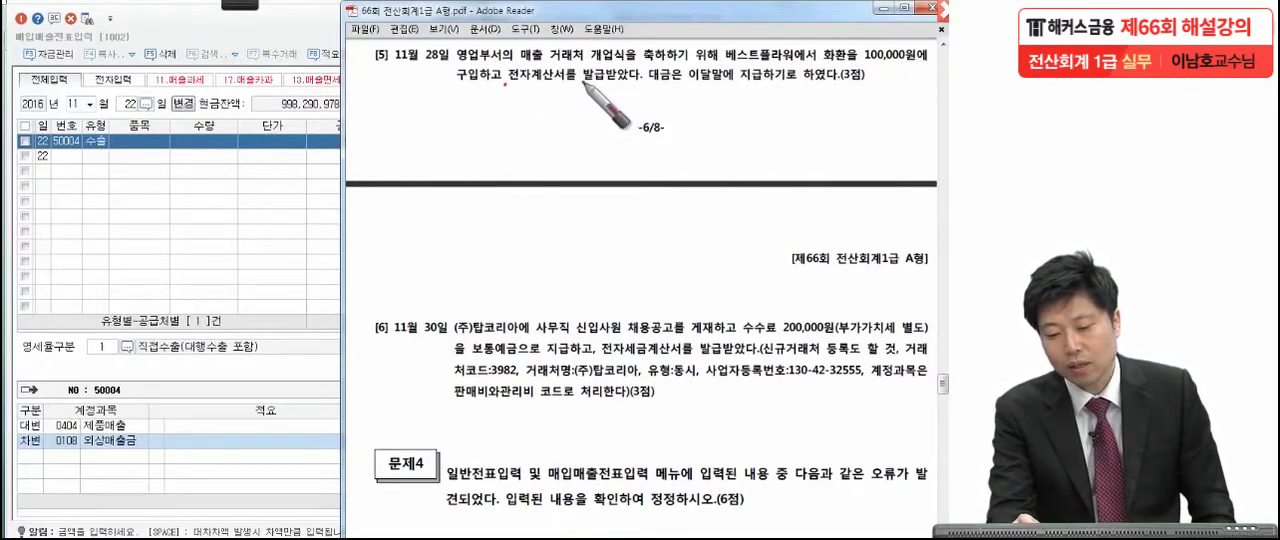
{"action": "left_click_drag", "start_coordinate": [558, 64], "coordinate": [546, 97]}
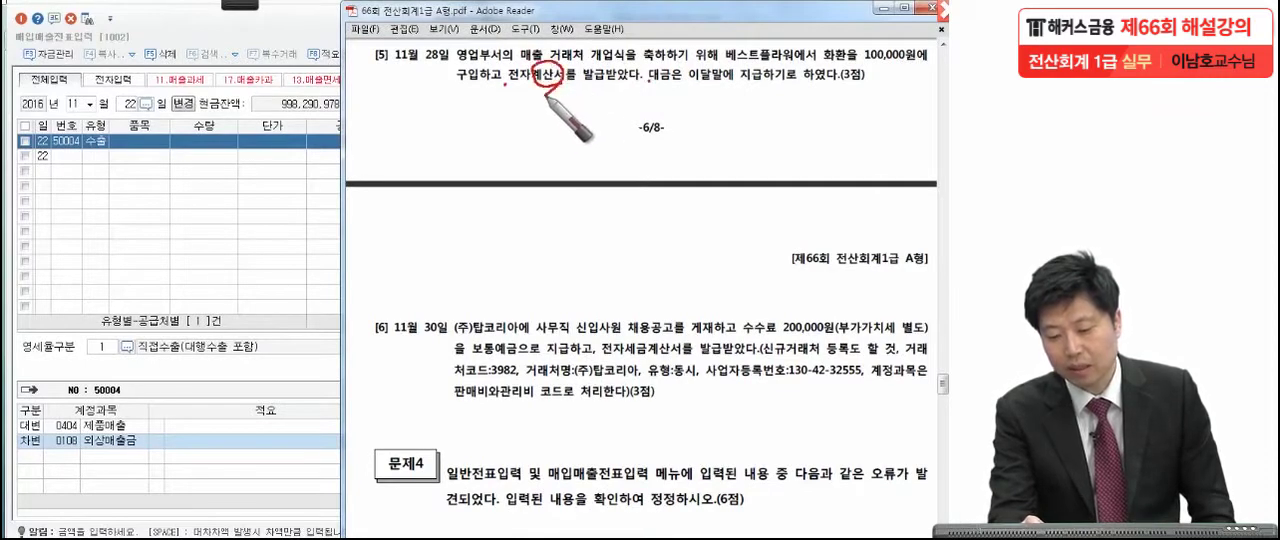
{"action": "left_click", "coordinate": [880, 89]}
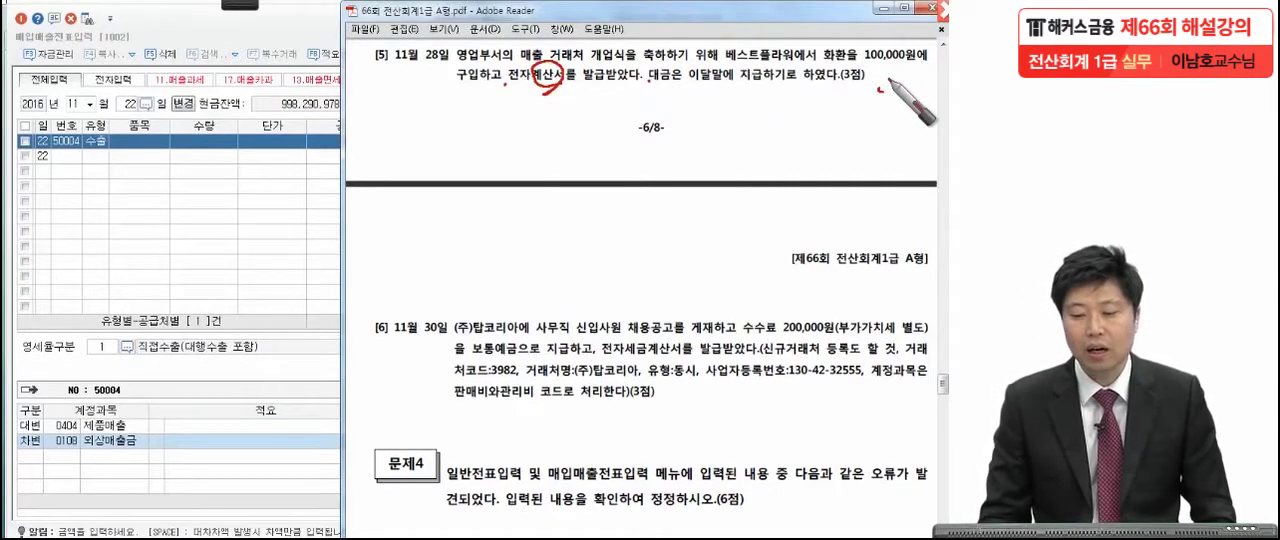
{"action": "left_click_drag", "start_coordinate": [848, 69], "coordinate": [824, 72]}
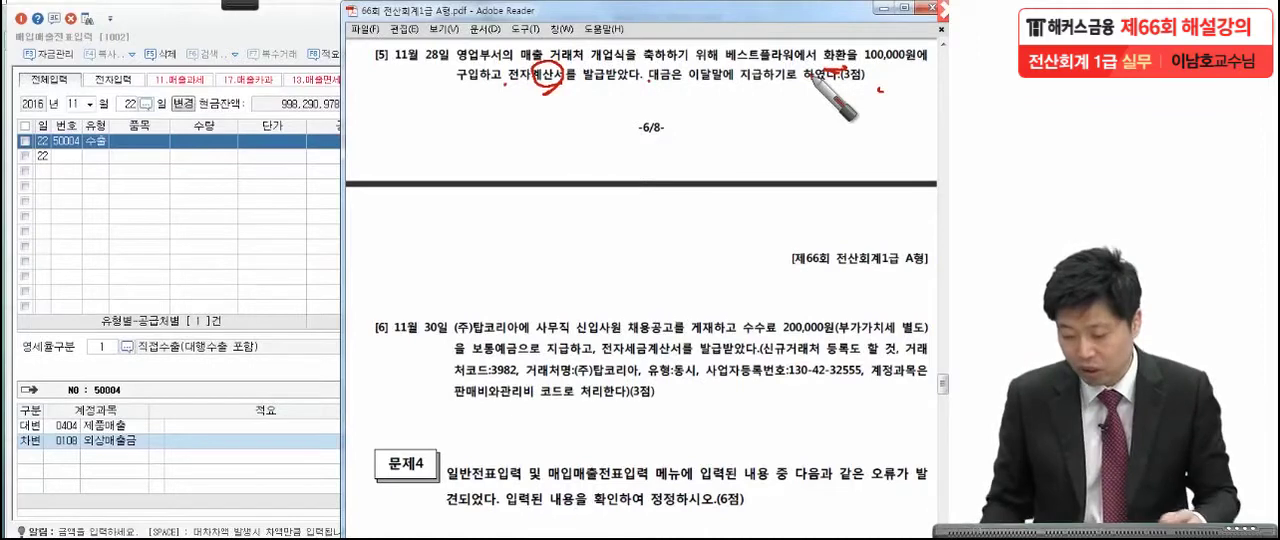
Write a circled 53 over the voucher grid and mark the 전자, 영업부서, 매출 거래처 and payment wording in the November 28 question.
{"action": "left_click_drag", "start_coordinate": [175, 180], "coordinate": [292, 212]}
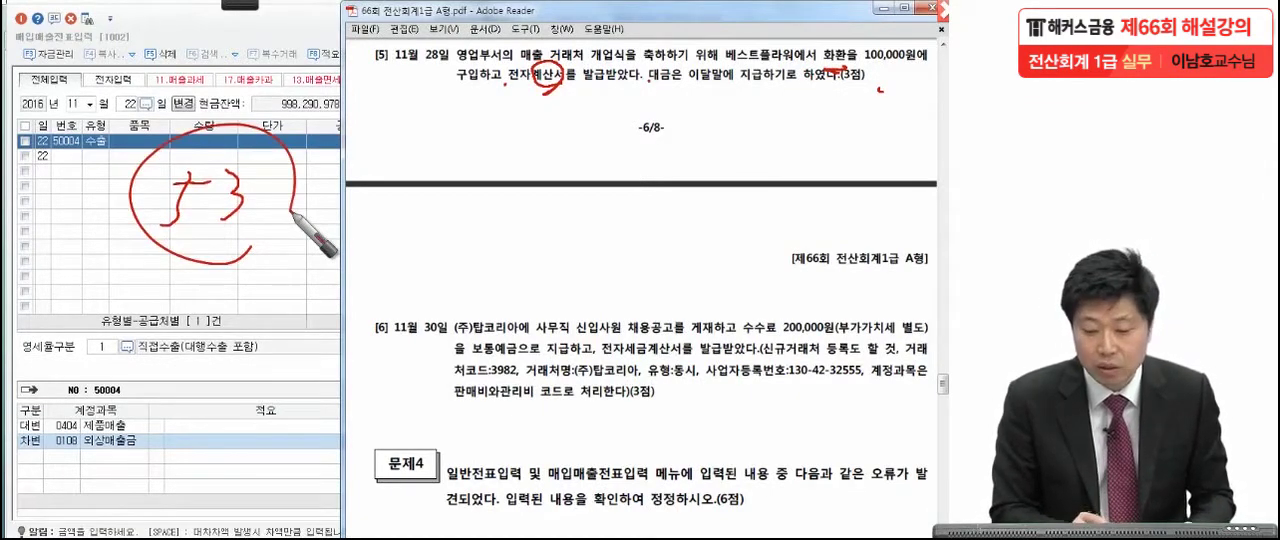
{"action": "left_click_drag", "start_coordinate": [522, 88], "coordinate": [502, 116]}
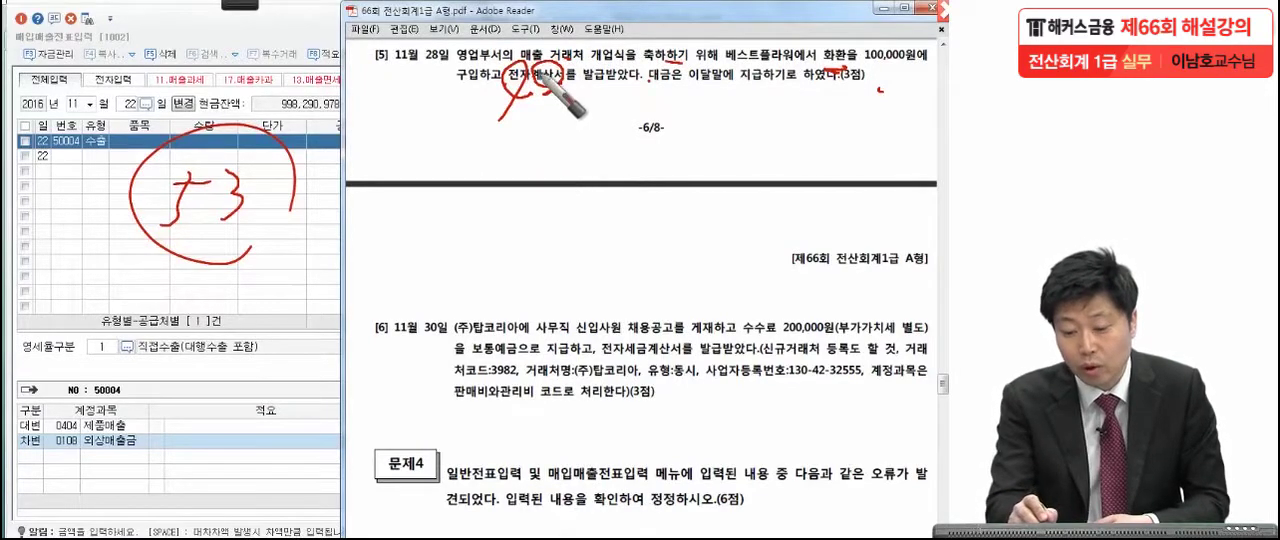
{"action": "left_click_drag", "start_coordinate": [455, 64], "coordinate": [578, 68]}
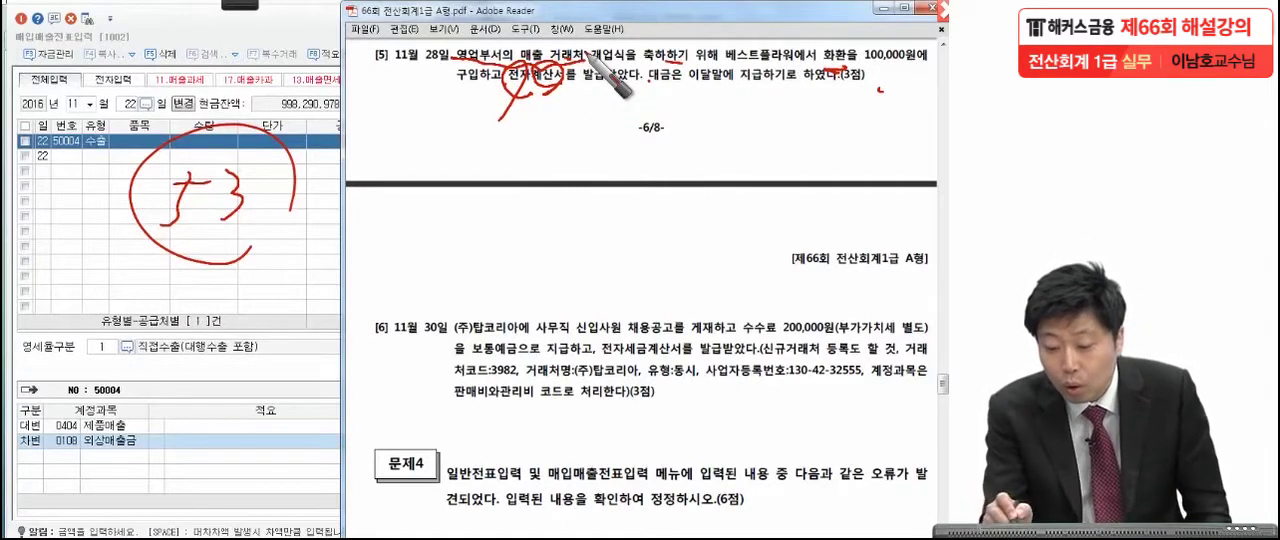
{"action": "left_click_drag", "start_coordinate": [650, 85], "coordinate": [770, 80]}
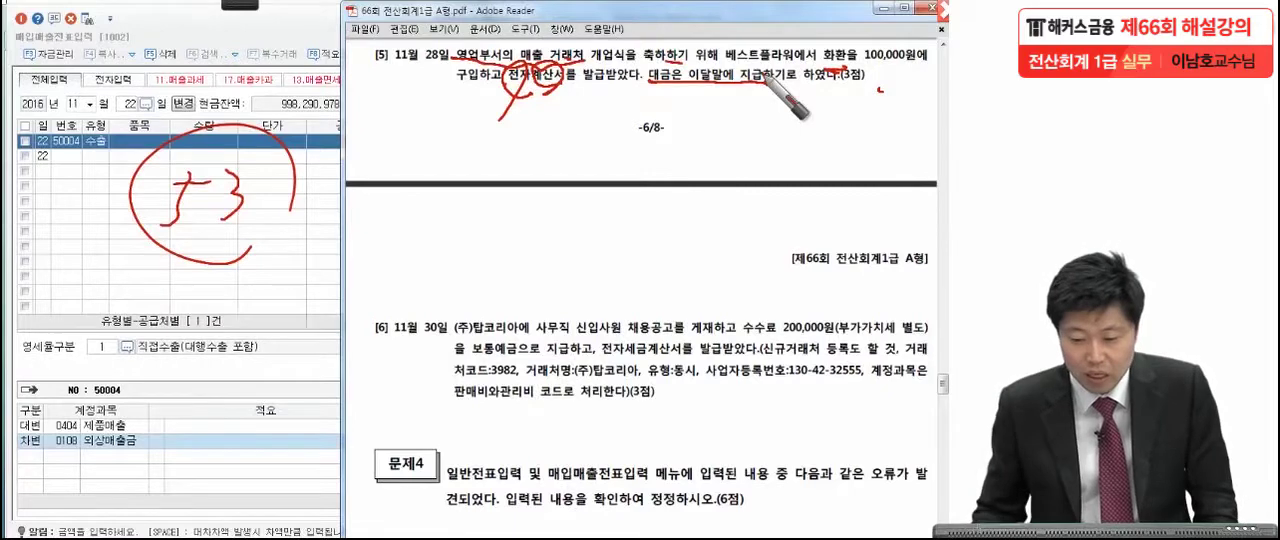
Switch the voucher date to November 28 and start a line with transaction type 53 (면세).
{"action": "left_click", "coordinate": [126, 103]}
{"action": "type", "text": "28"}
{"action": "key", "text": "Return"}
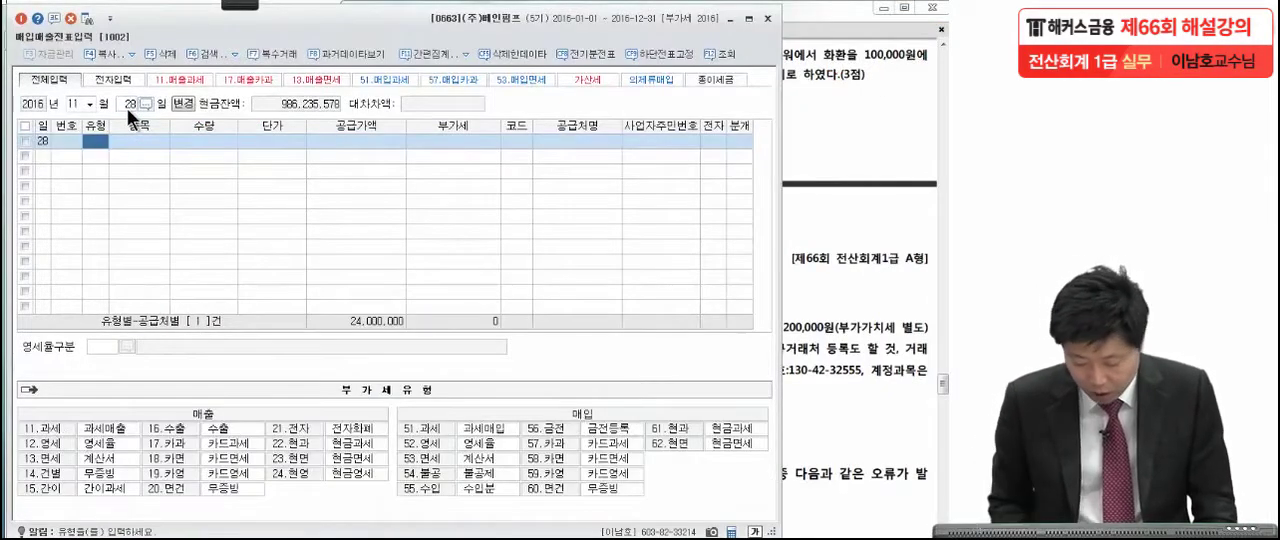
{"action": "type", "text": "53"}
{"action": "key", "text": "Return"}
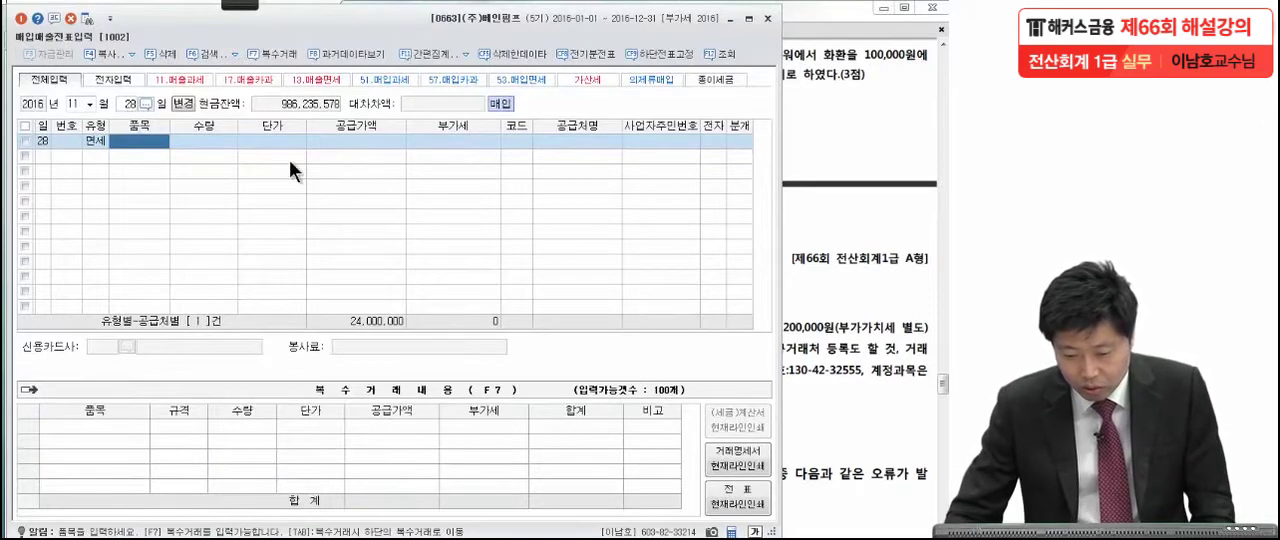
Enter a supply amount of 100,000 for the November 28 purchase and assign supplier 베스트플라워 by searching for 플라.
{"action": "left_click", "coordinate": [355, 141]}
{"action": "type", "text": "1000000"}
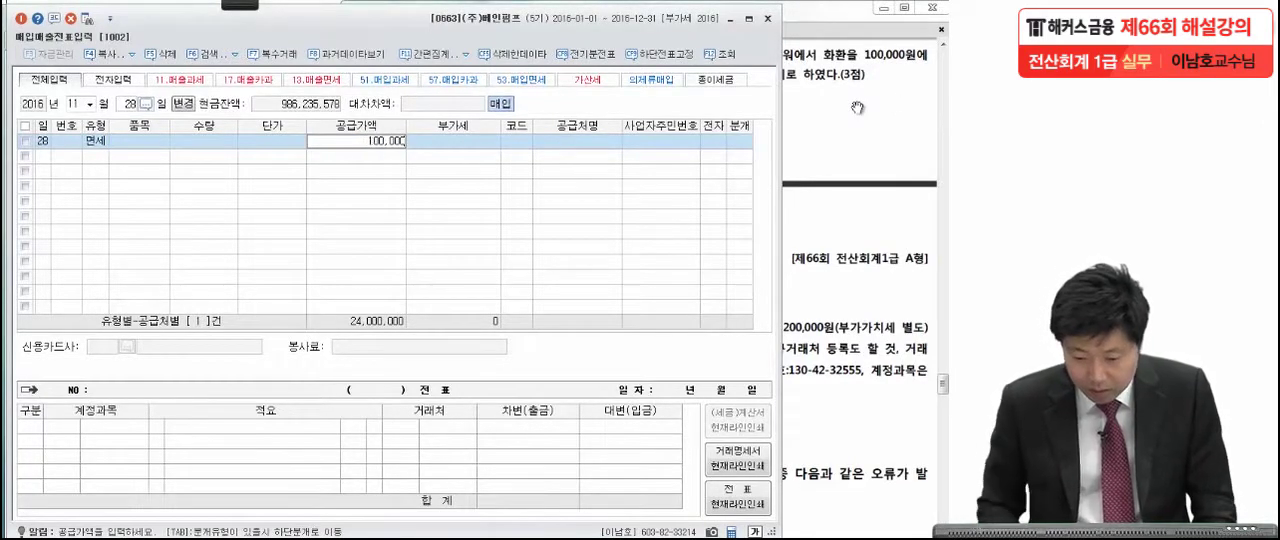
{"action": "key", "text": "Return"}
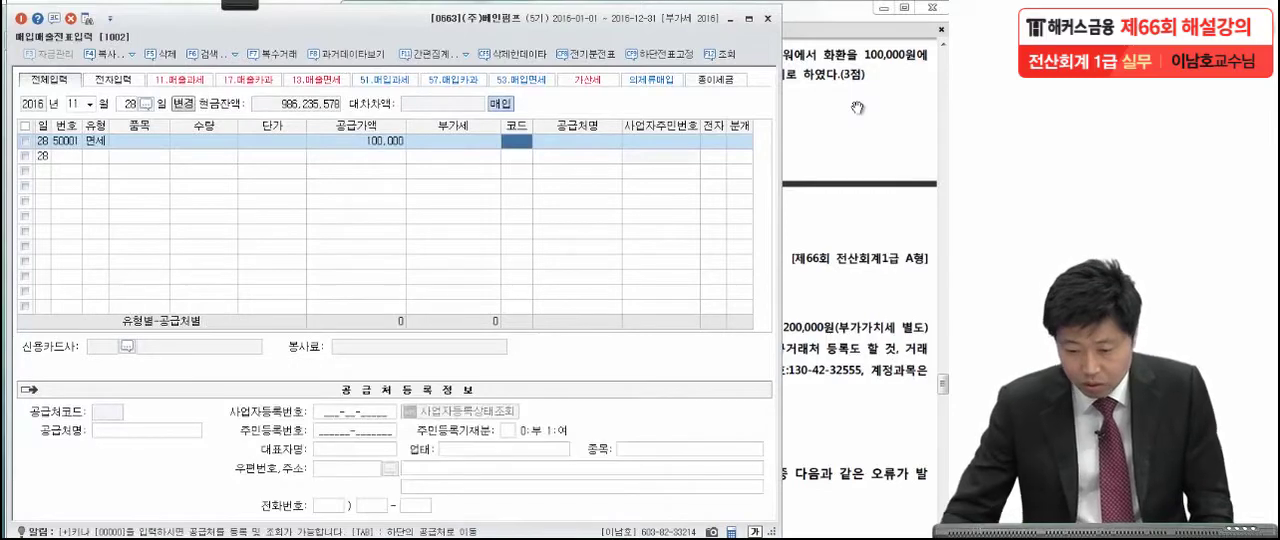
{"action": "left_click", "coordinate": [904, 130]}
{"action": "left_click", "coordinate": [243, 284]}
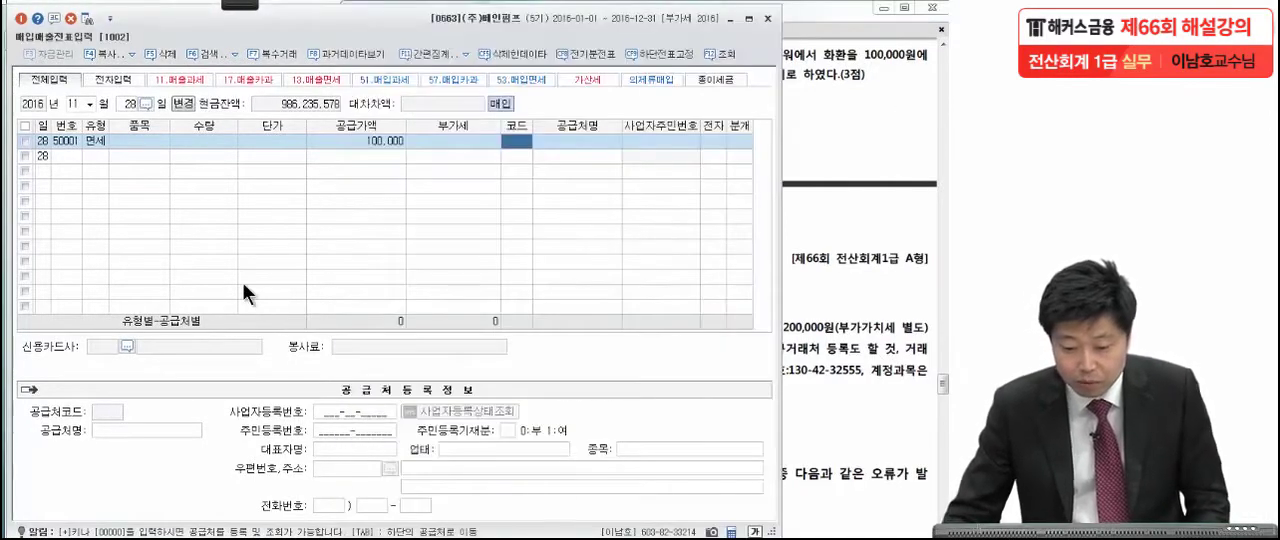
{"action": "type", "text": "플라"}
{"action": "key", "text": "Return"}
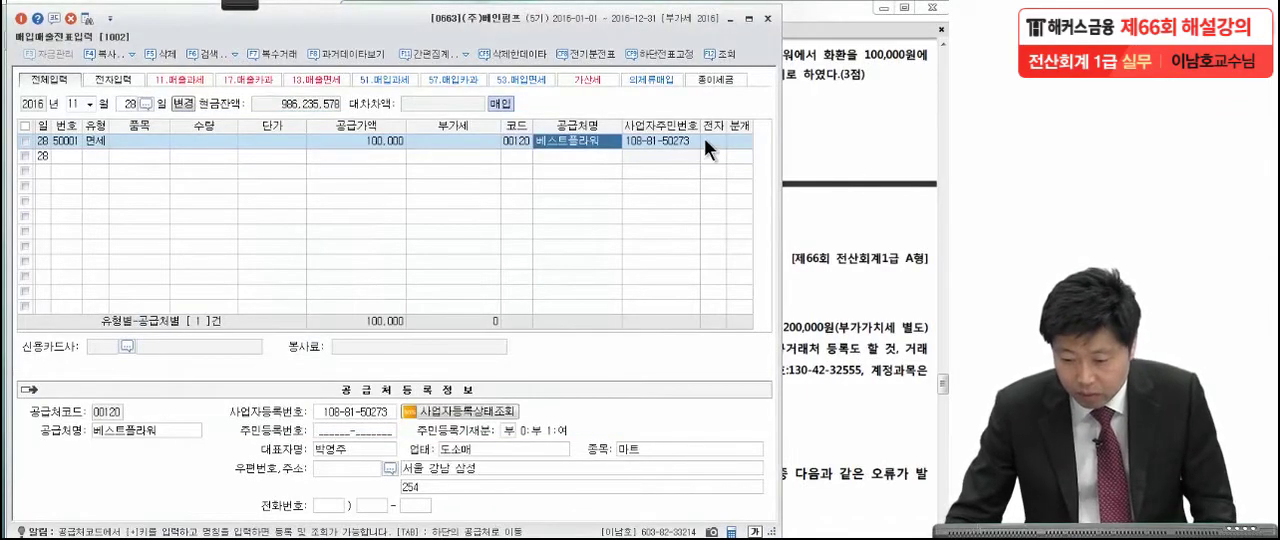
Mark the November 28 purchase as electronically invoiced (여) and set its journal type to 혼합.
{"action": "left_click", "coordinate": [704, 140]}
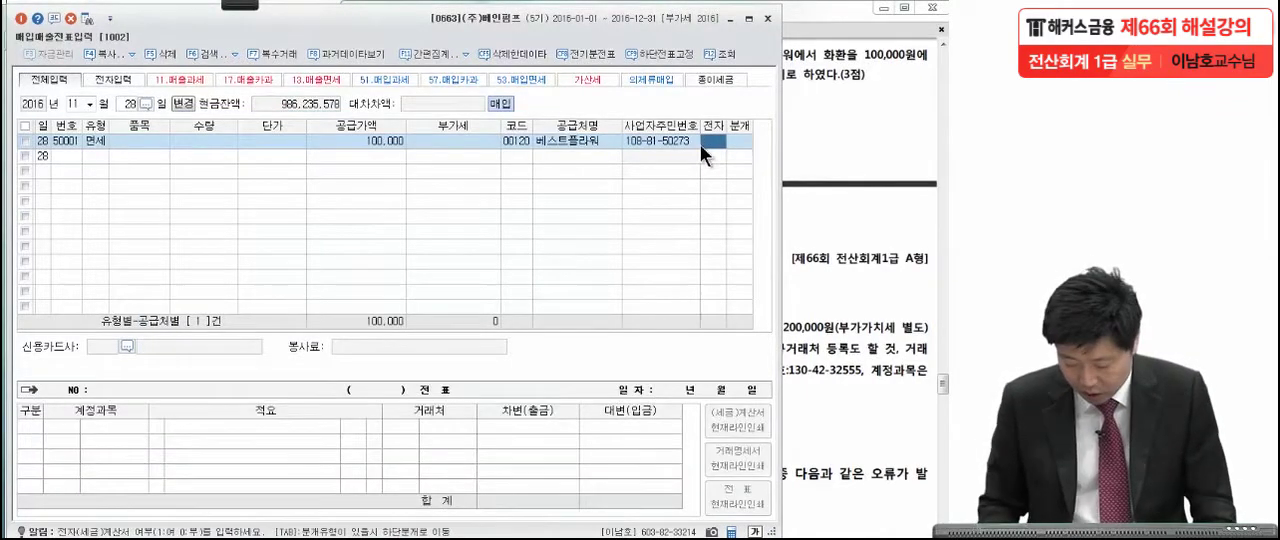
{"action": "key", "text": "1"}
{"action": "key", "text": "Return"}
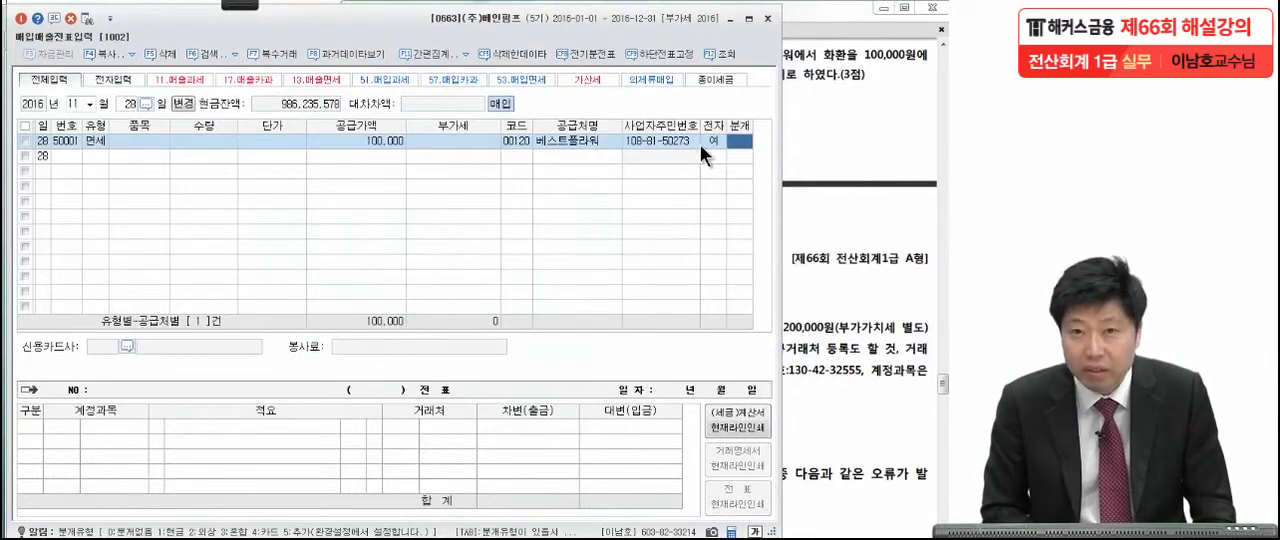
{"action": "key", "text": "3"}
{"action": "key", "text": "Return"}
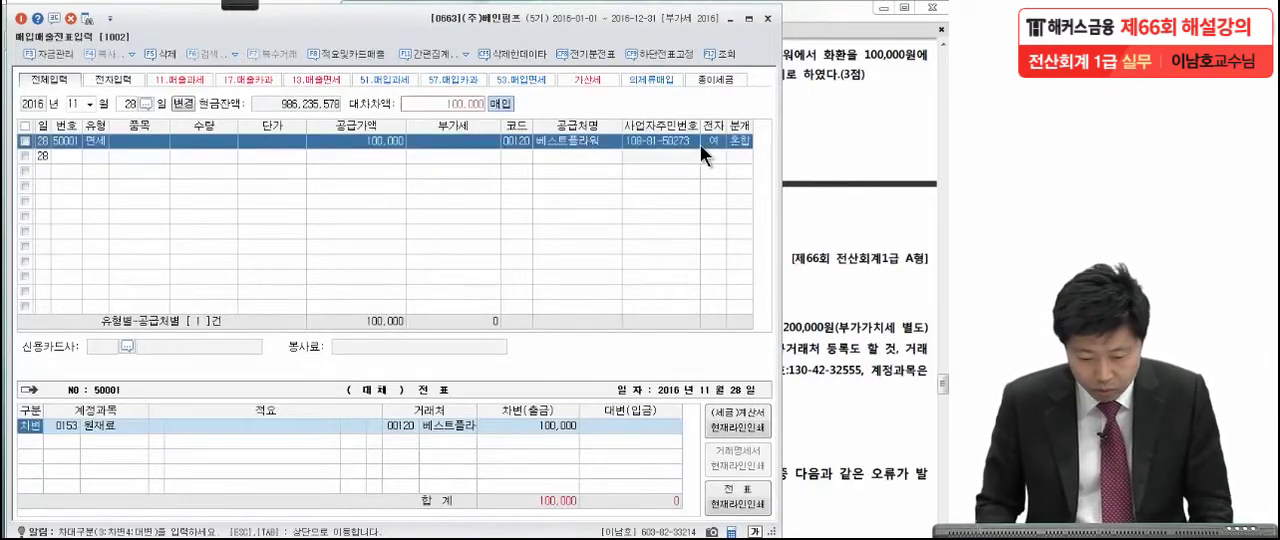
Replace the debit account 원재료 with 0813 접대비 (판매관리비) in the November 28 journal entry.
{"action": "key", "text": "Return"}
{"action": "type", "text": "접대"}
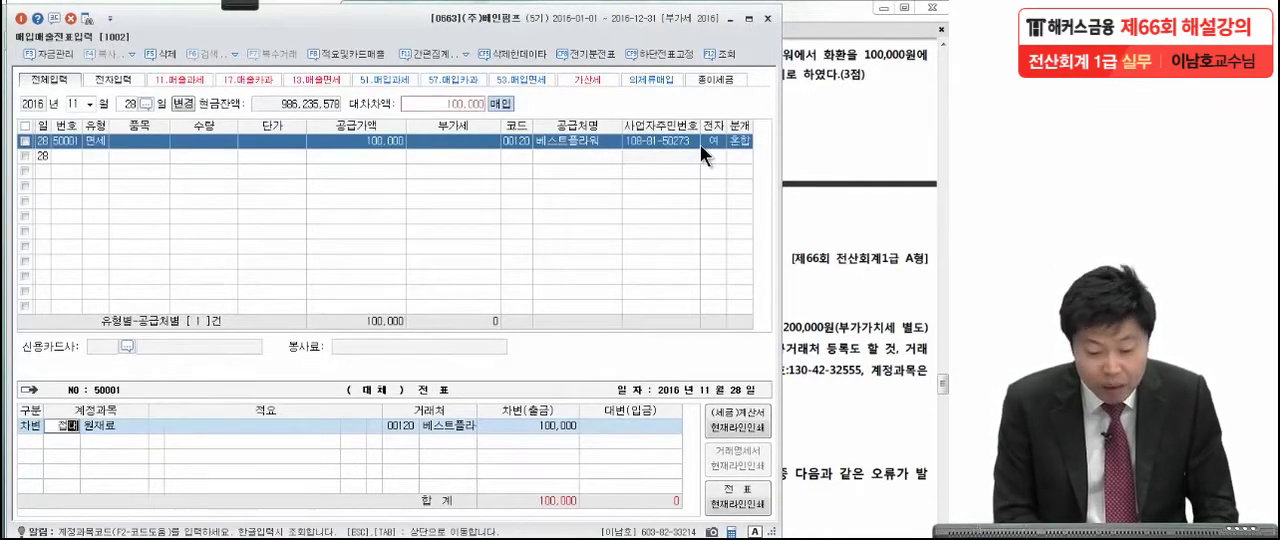
{"action": "key", "text": "Return"}
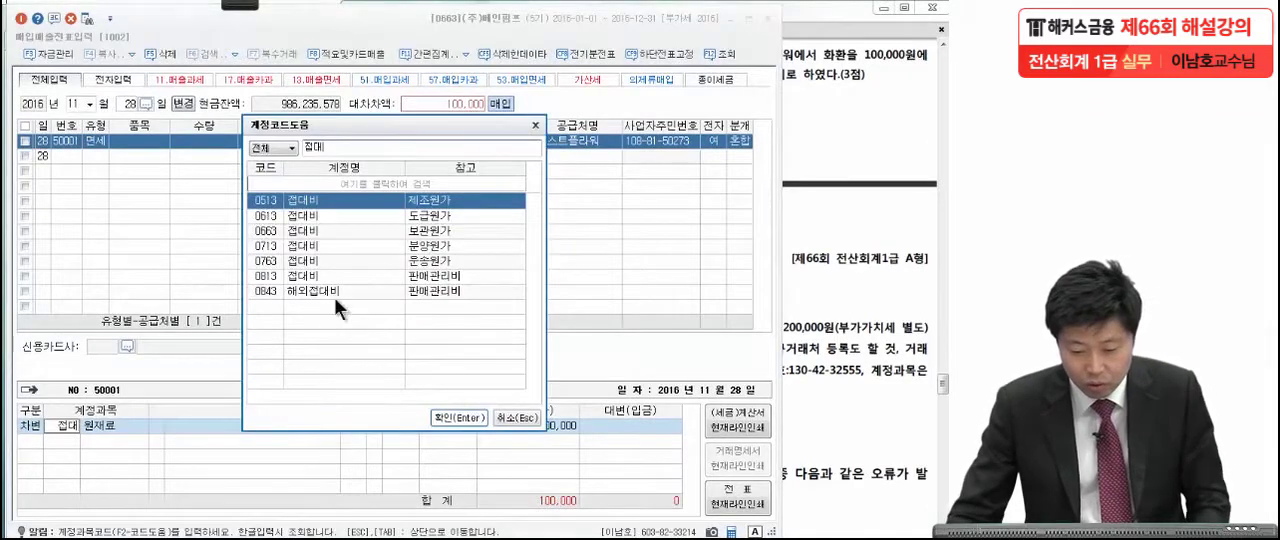
{"action": "left_click", "coordinate": [310, 278]}
{"action": "key", "text": "Return"}
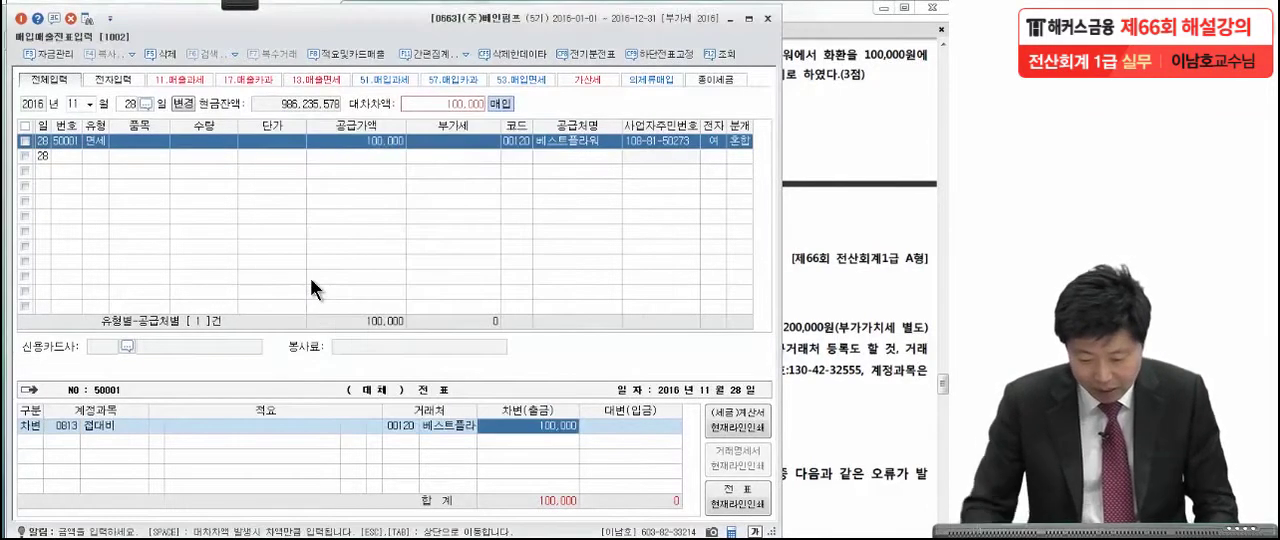
Add a credit line of 100,000 to 0253 미지급금 in the November 28 journal entry.
{"action": "key", "text": "Return"}
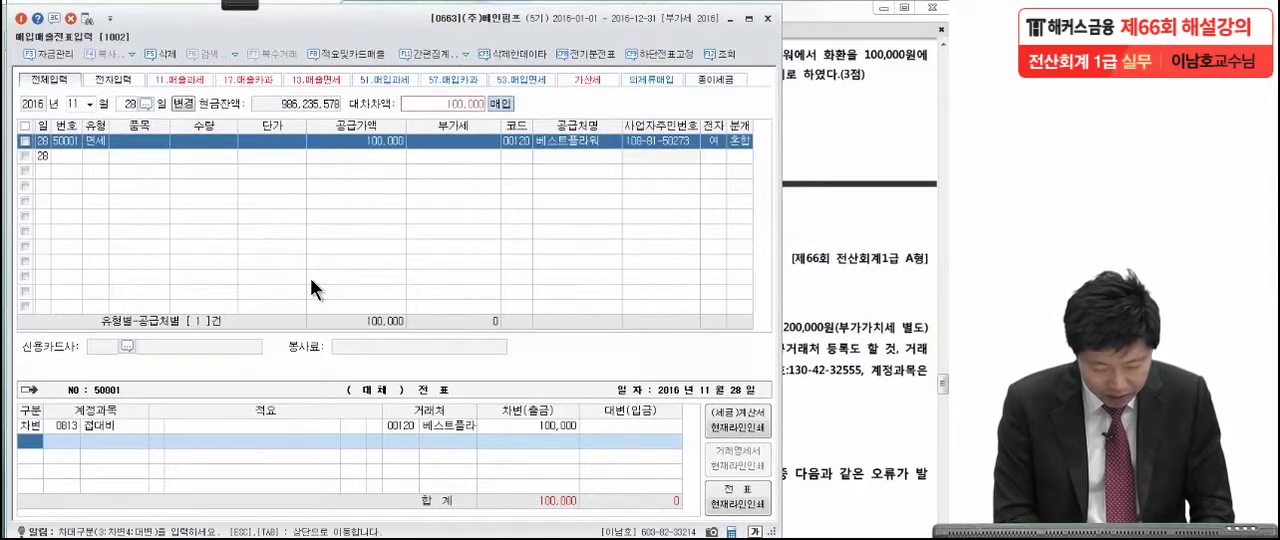
{"action": "type", "text": "4미지급"}
{"action": "key", "text": "Return"}
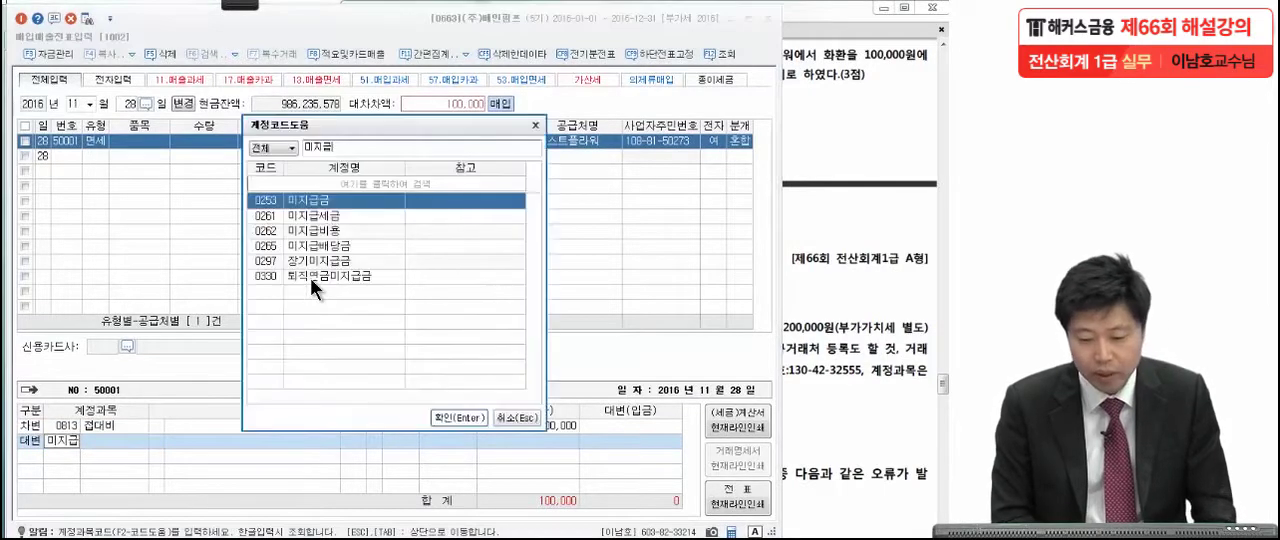
{"action": "key", "text": "Return"}
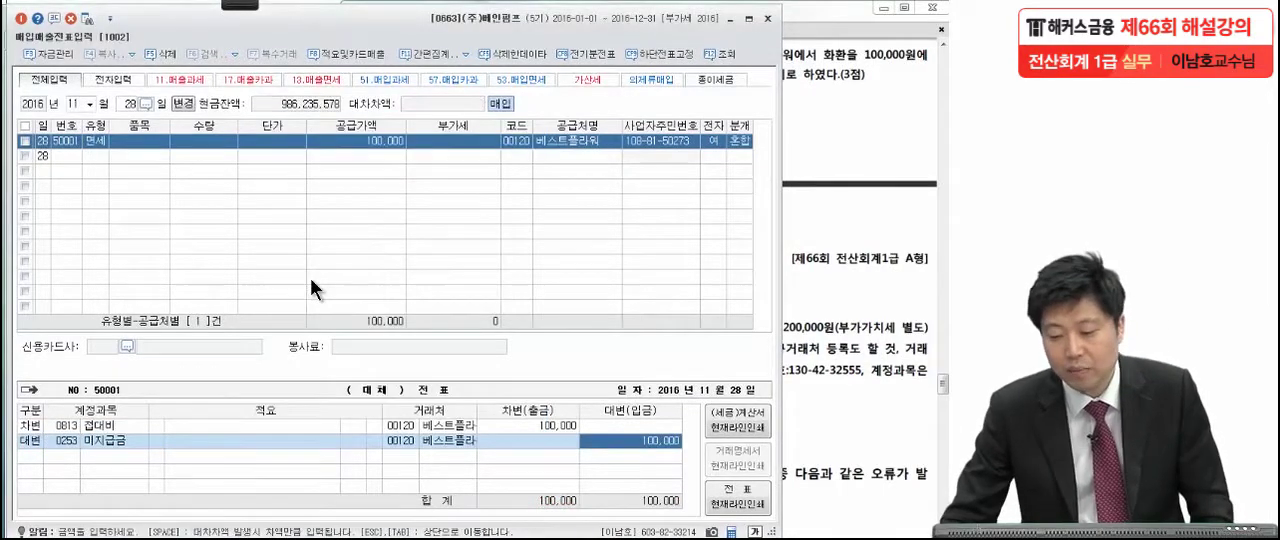
Switch to the exam PDF and examine item [6] for November 30, marking the fee, separate VAT and new-supplier registration conditions.
{"action": "left_click", "coordinate": [848, 220]}
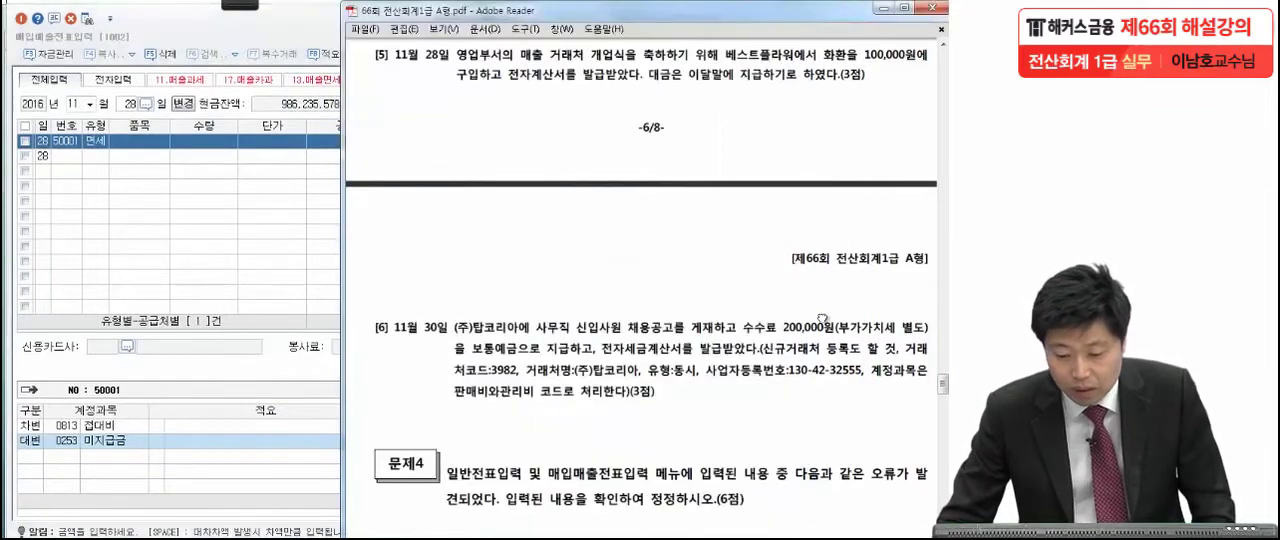
{"action": "scroll", "coordinate": [824, 228], "scroll_direction": "down", "scroll_amount": 3}
{"action": "scroll", "coordinate": [806, 204], "scroll_direction": "down", "scroll_amount": 4}
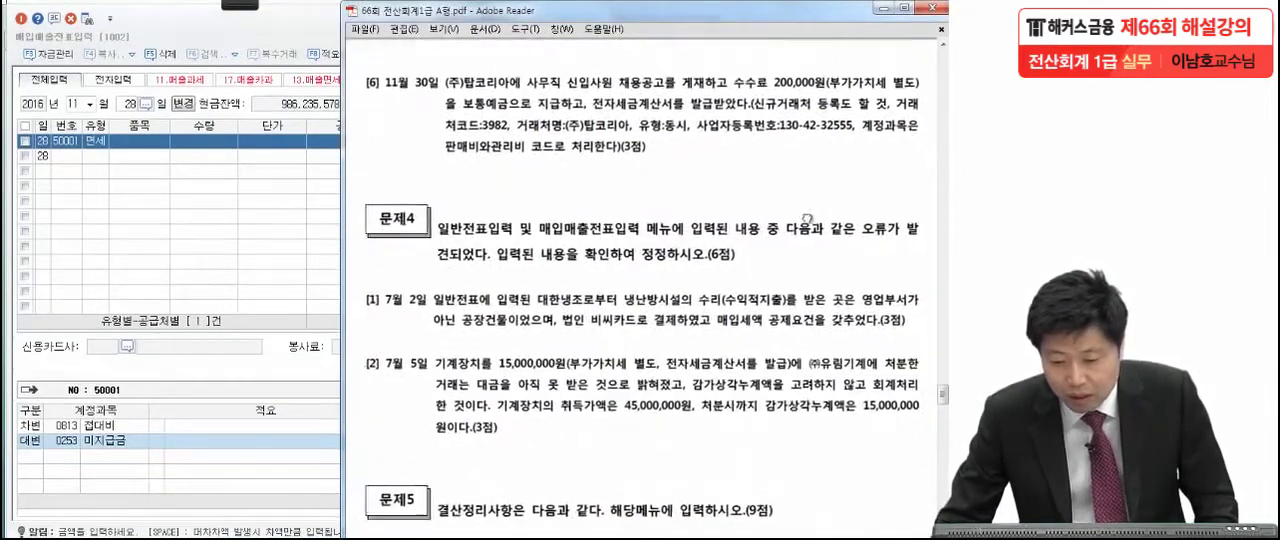
{"action": "mouse_move", "coordinate": [245, 8]}
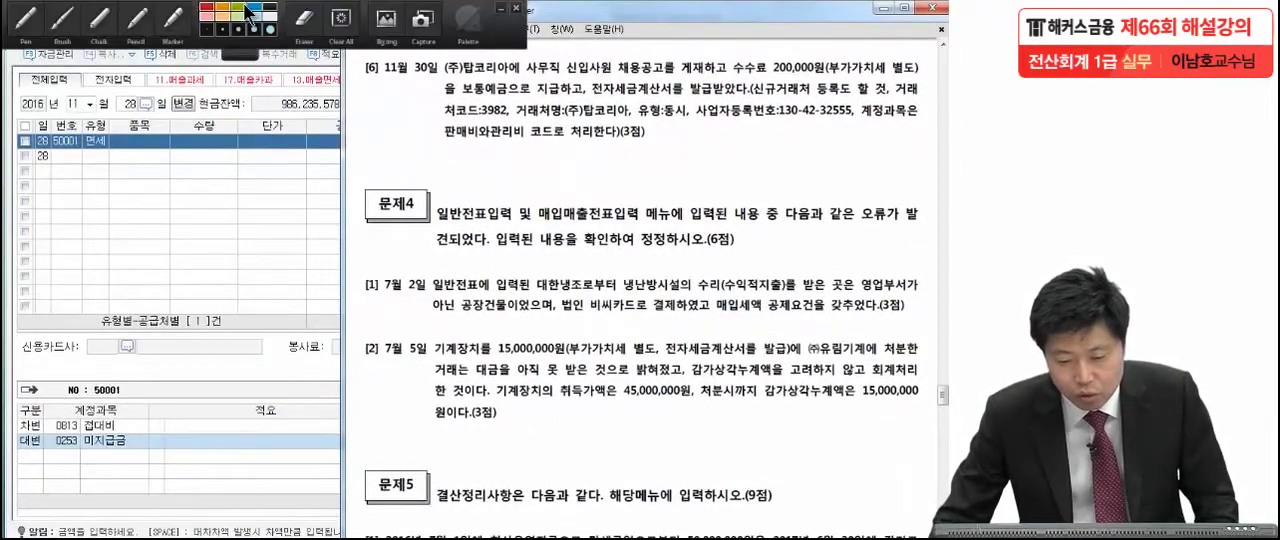
{"action": "left_click", "coordinate": [110, 38]}
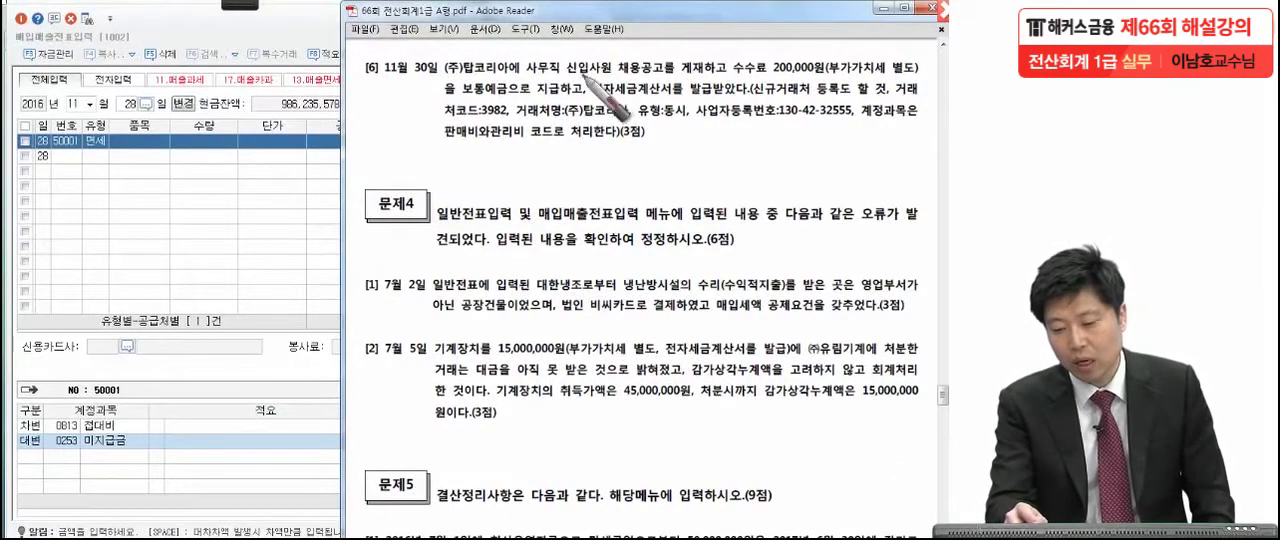
{"action": "left_click_drag", "start_coordinate": [721, 77], "coordinate": [727, 75]}
{"action": "left_click", "coordinate": [825, 74]}
{"action": "left_click_drag", "start_coordinate": [902, 74], "coordinate": [915, 74]}
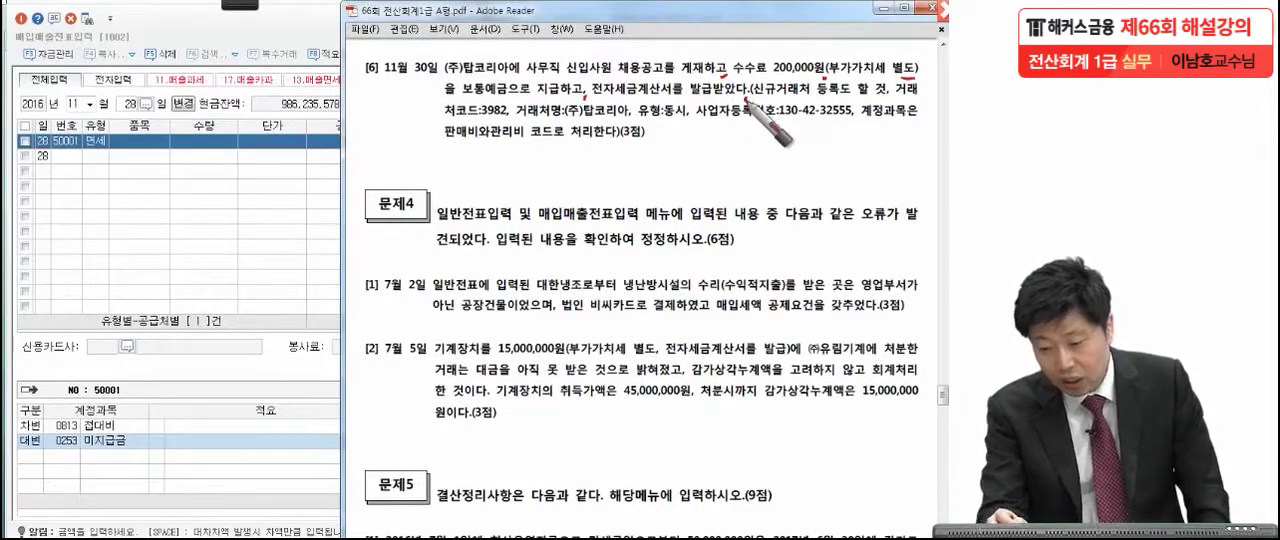
{"action": "left_click_drag", "start_coordinate": [752, 98], "coordinate": [843, 98]}
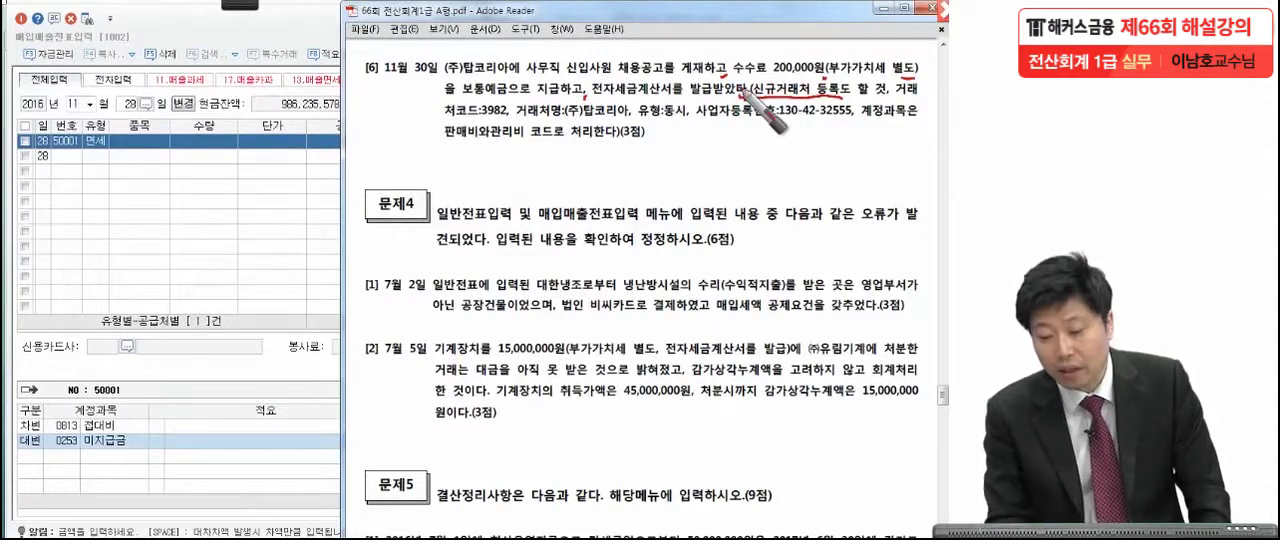
Mark the supplier (주)탑코리아, its code 3982, transaction type and business registration number in item [6].
{"action": "mouse_move", "coordinate": [506, 77]}
{"action": "left_mouse_down"}
{"action": "mouse_move", "coordinate": [459, 81]}
{"action": "mouse_move", "coordinate": [437, 115]}
{"action": "left_mouse_up"}
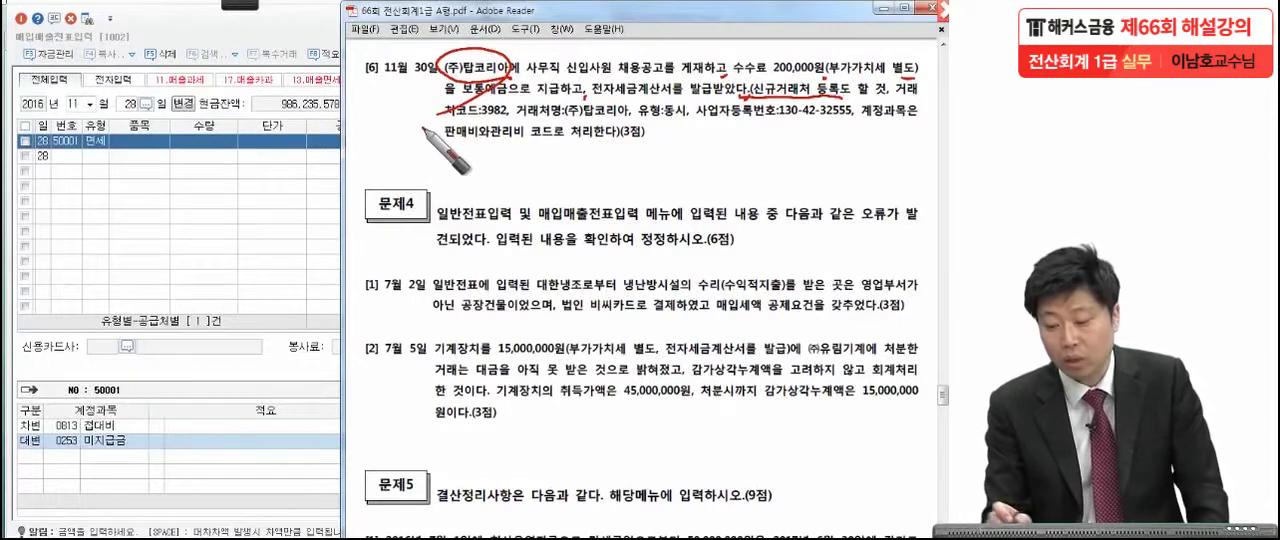
{"action": "left_click_drag", "start_coordinate": [895, 98], "coordinate": [918, 97]}
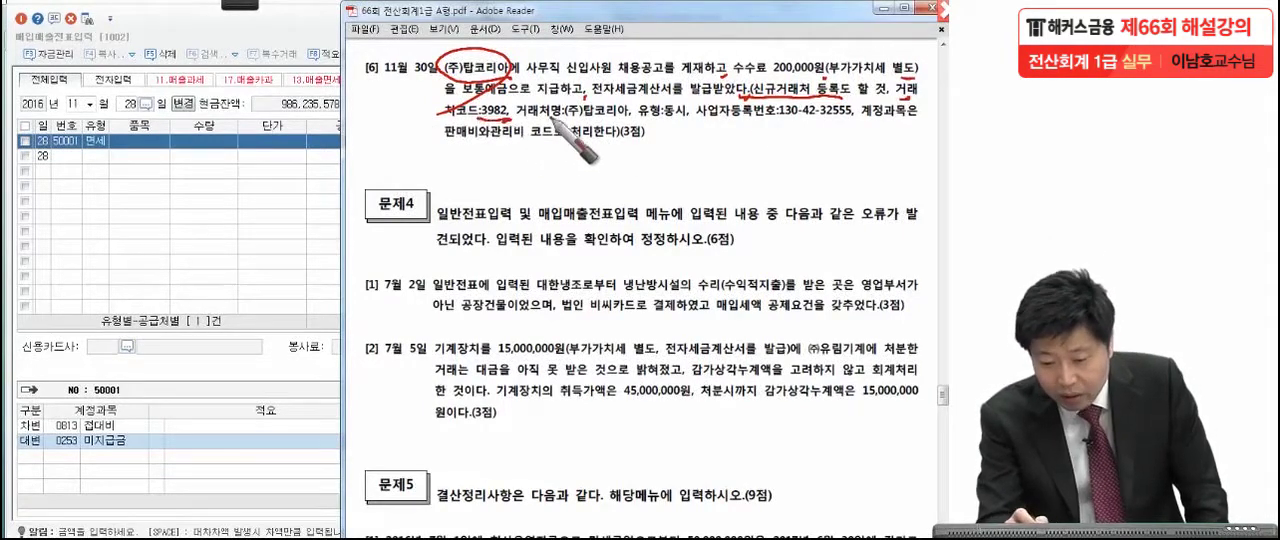
{"action": "left_click_drag", "start_coordinate": [568, 119], "coordinate": [686, 125]}
{"action": "left_click_drag", "start_coordinate": [773, 124], "coordinate": [852, 128]}
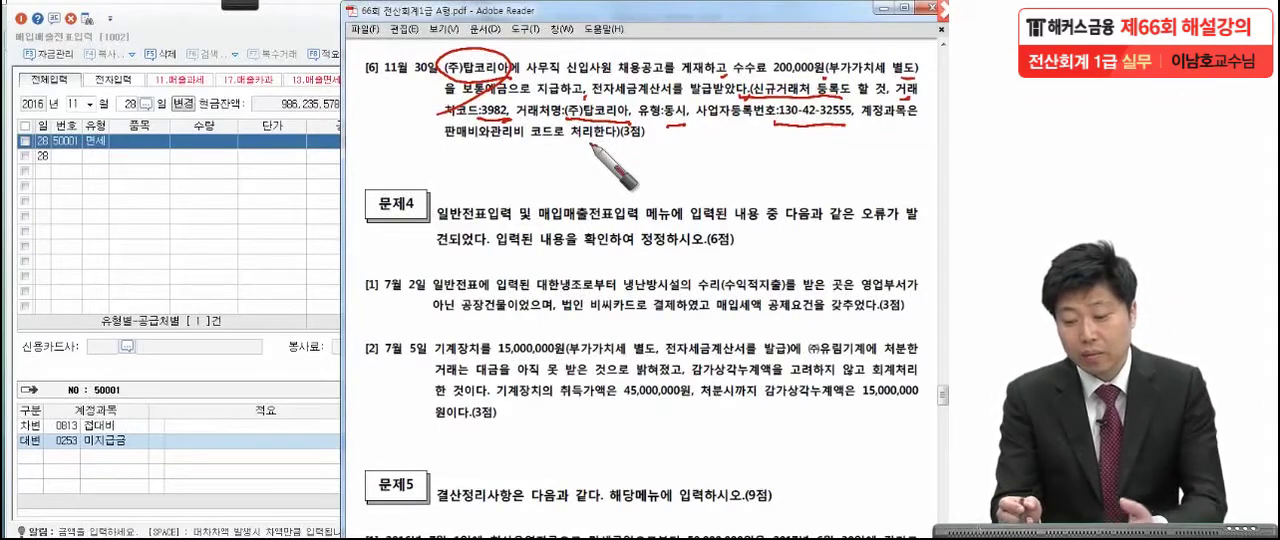
{"action": "left_click_drag", "start_coordinate": [595, 145], "coordinate": [598, 151]}
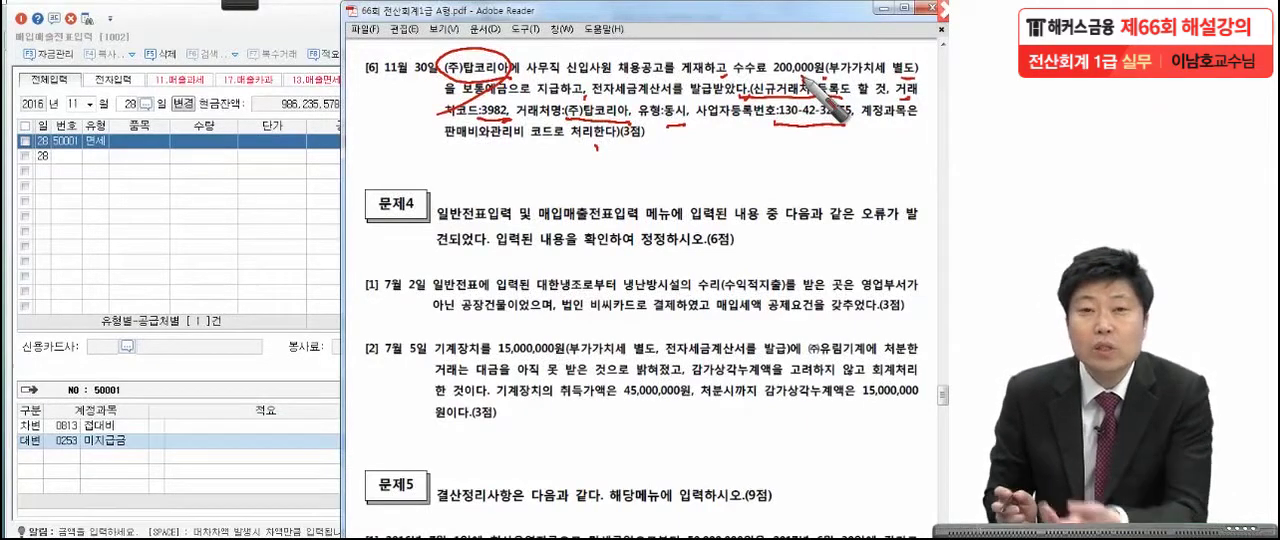
Note purchase type 51, circle 수수료 in item [6], and clear all pen marks.
{"action": "mouse_move", "coordinate": [162, 178]}
{"action": "left_mouse_down"}
{"action": "mouse_move", "coordinate": [232, 202]}
{"action": "mouse_move", "coordinate": [181, 271]}
{"action": "left_mouse_up"}
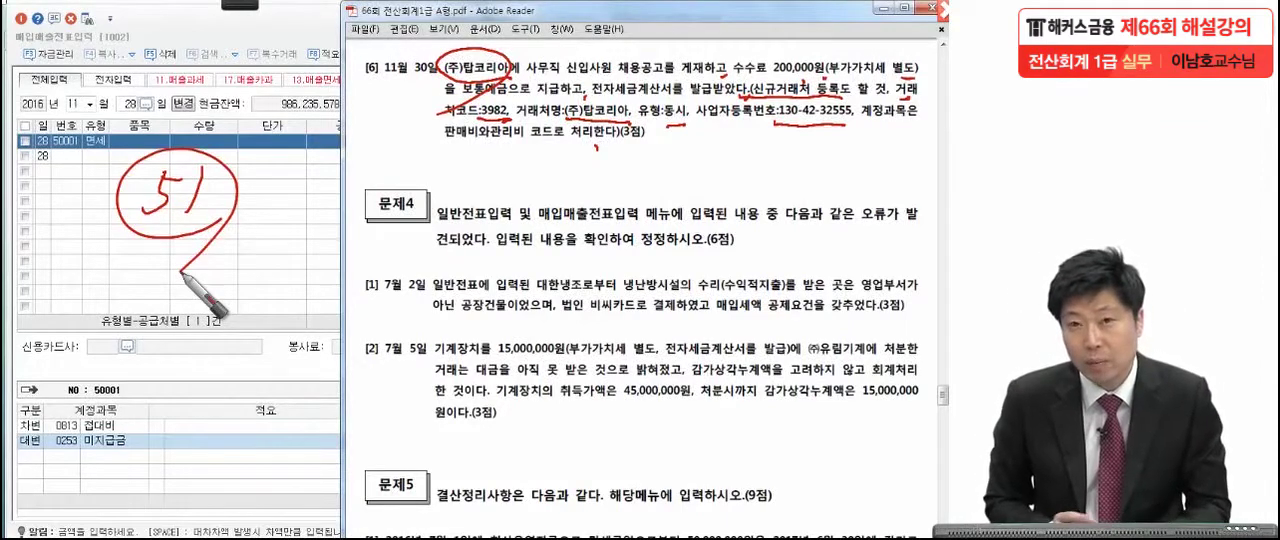
{"action": "mouse_move", "coordinate": [765, 66]}
{"action": "left_mouse_down"}
{"action": "mouse_move", "coordinate": [722, 70]}
{"action": "mouse_move", "coordinate": [762, 72]}
{"action": "left_mouse_up"}
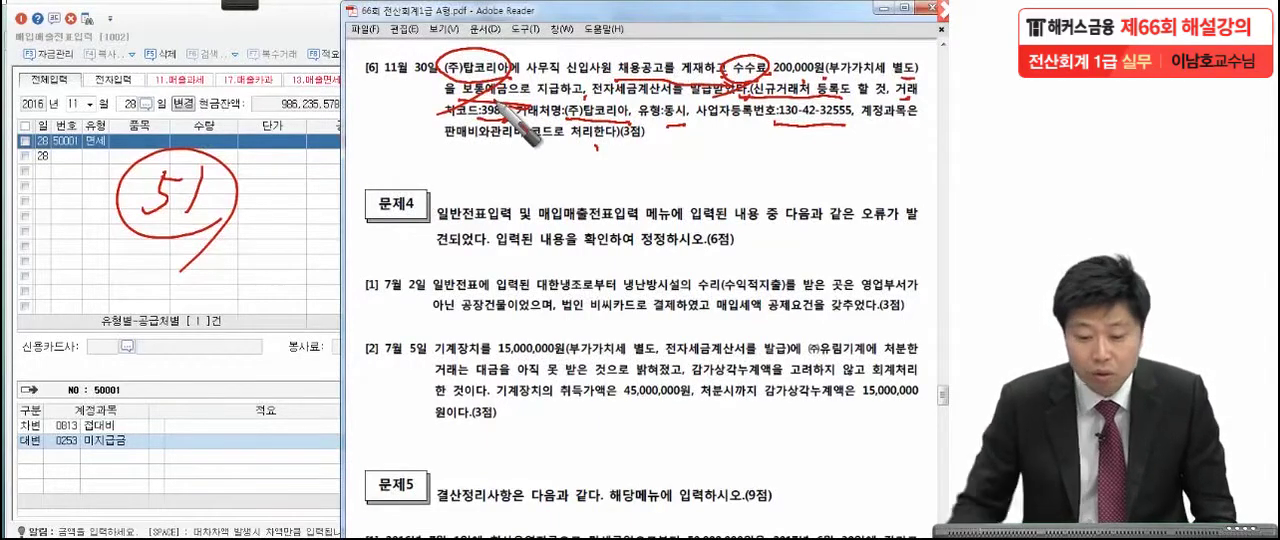
{"action": "key", "text": "Escape"}
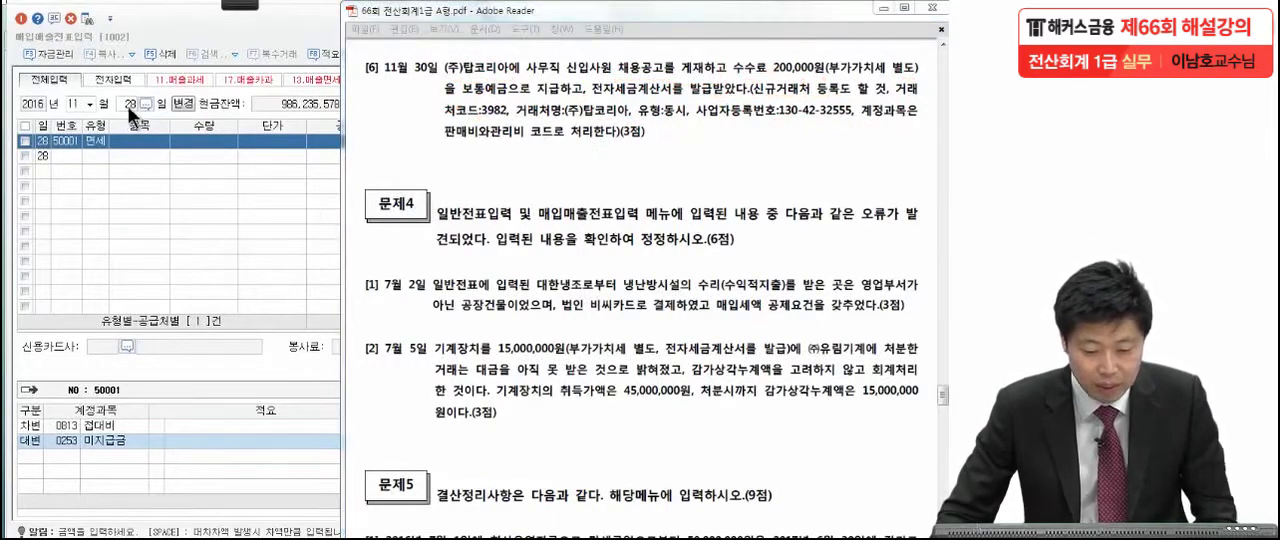
Switch the voucher date to November 30 and start a line with transaction type 51 (과세).
{"action": "left_click", "coordinate": [127, 105]}
{"action": "type", "text": "30"}
{"action": "key", "text": "Return"}
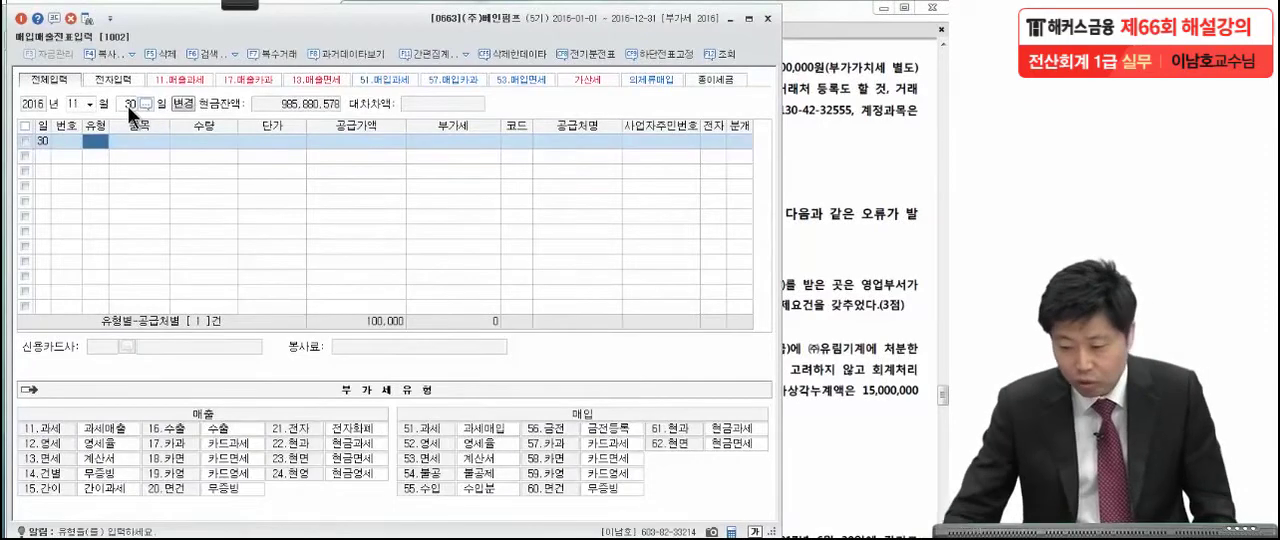
{"action": "left_click", "coordinate": [845, 120]}
{"action": "left_click", "coordinate": [250, 215]}
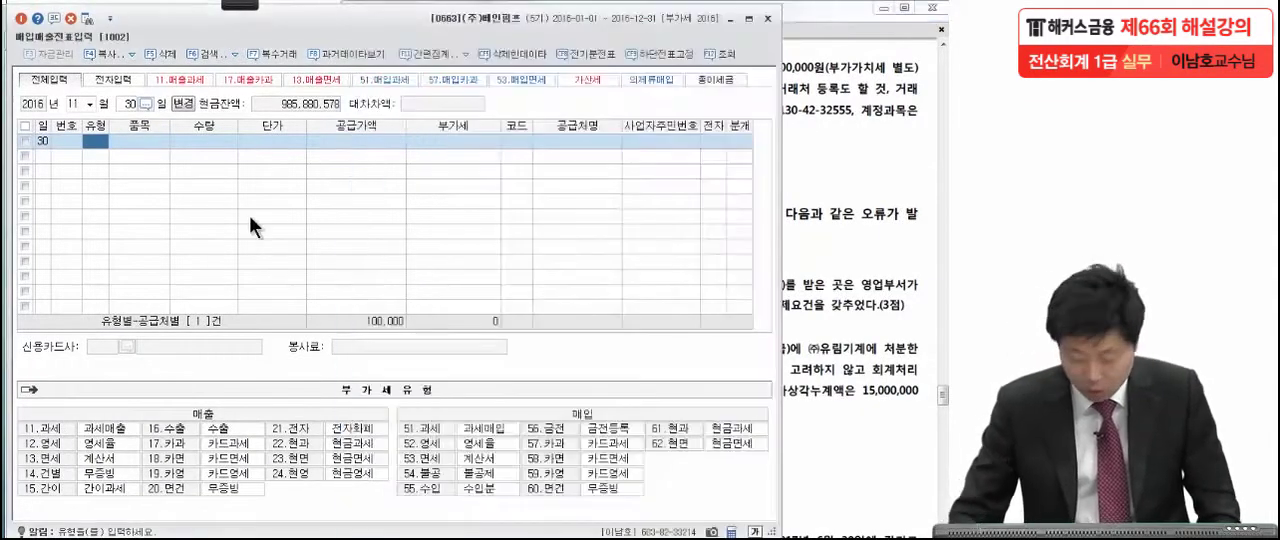
{"action": "type", "text": "11"}
{"action": "key", "text": "Return"}
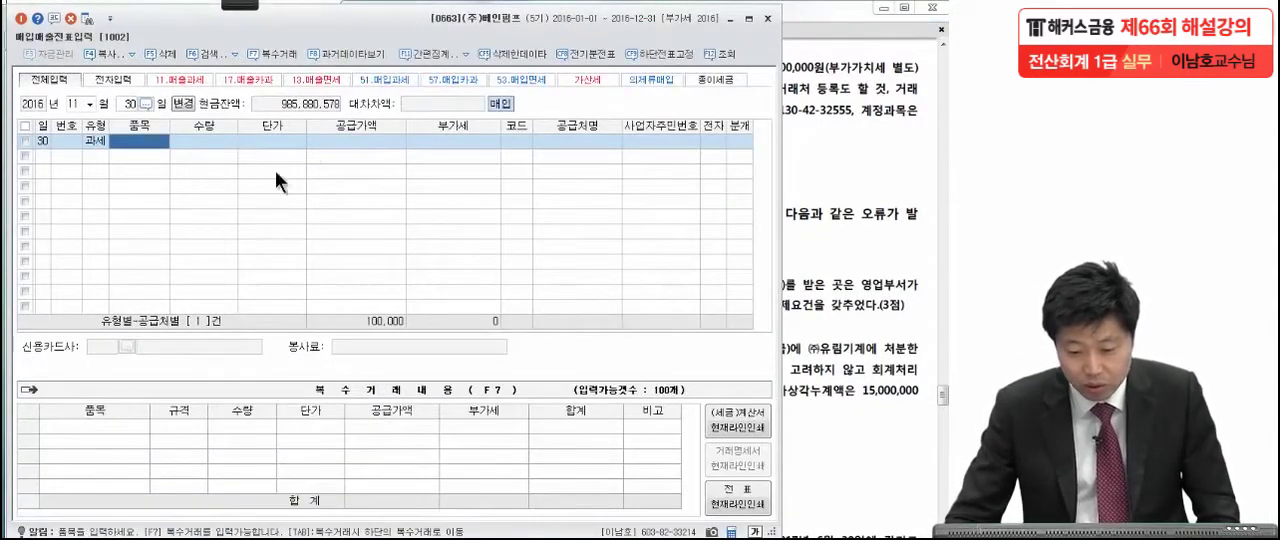
Enter a supply amount of 200,000 for the November 30 purchase, as given in the exam PDF.
{"action": "left_click", "coordinate": [328, 141]}
{"action": "left_click", "coordinate": [830, 178]}
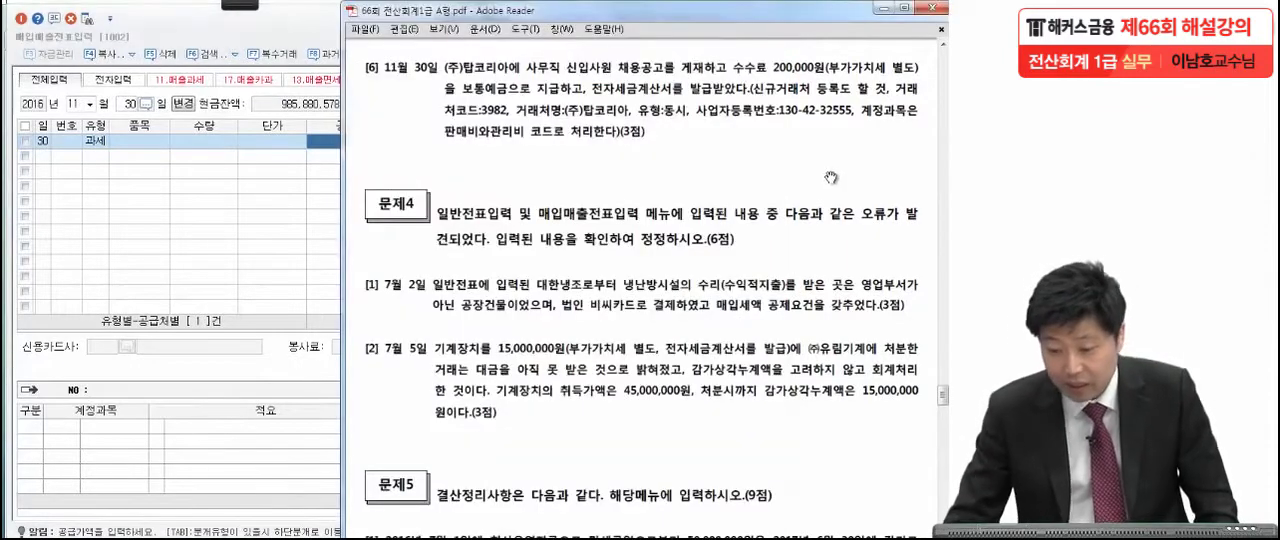
{"action": "left_click", "coordinate": [251, 263]}
{"action": "type", "text": "2"}
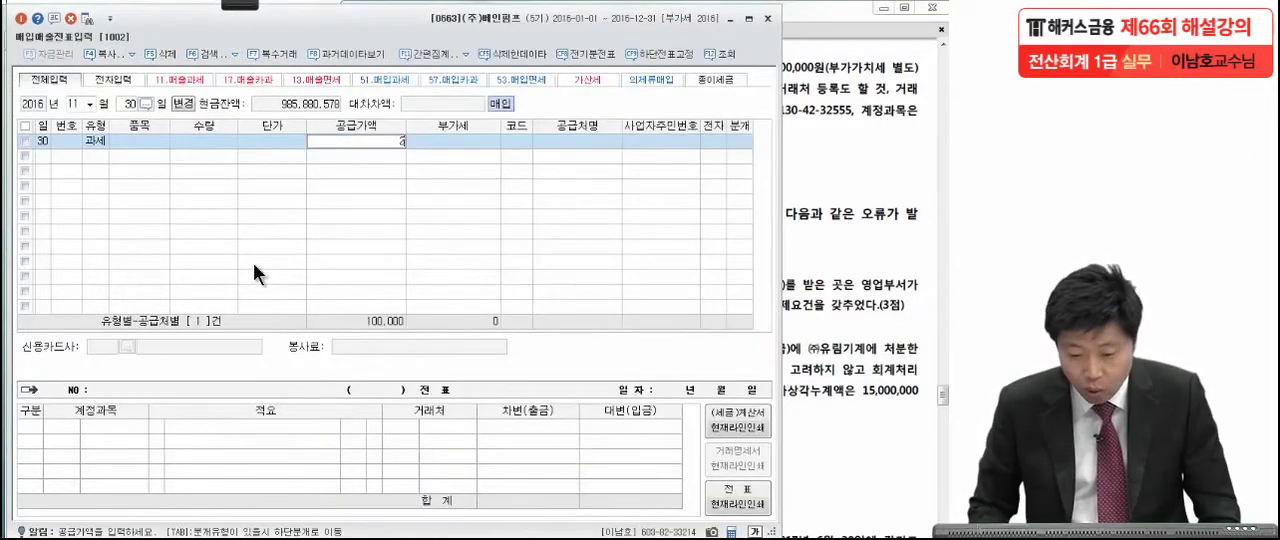
{"action": "type", "text": "00,000"}
{"action": "key", "text": "Return"}
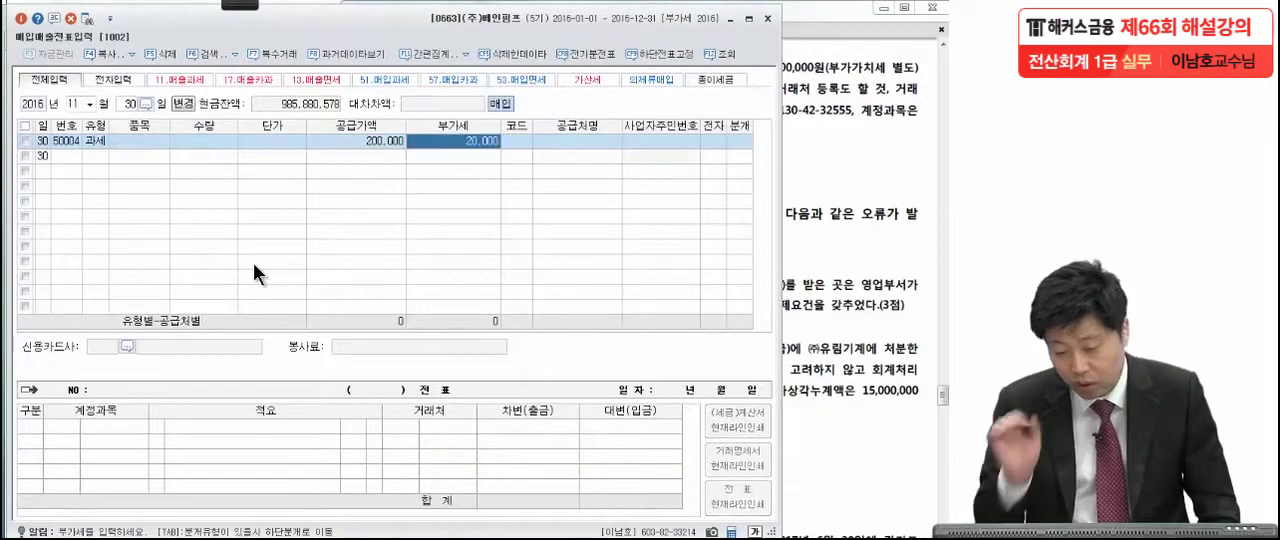
Try to assign the November 30 supplier by searching the supplier list for 탑코리아.
{"action": "left_click", "coordinate": [513, 145]}
{"action": "key", "text": "F2"}
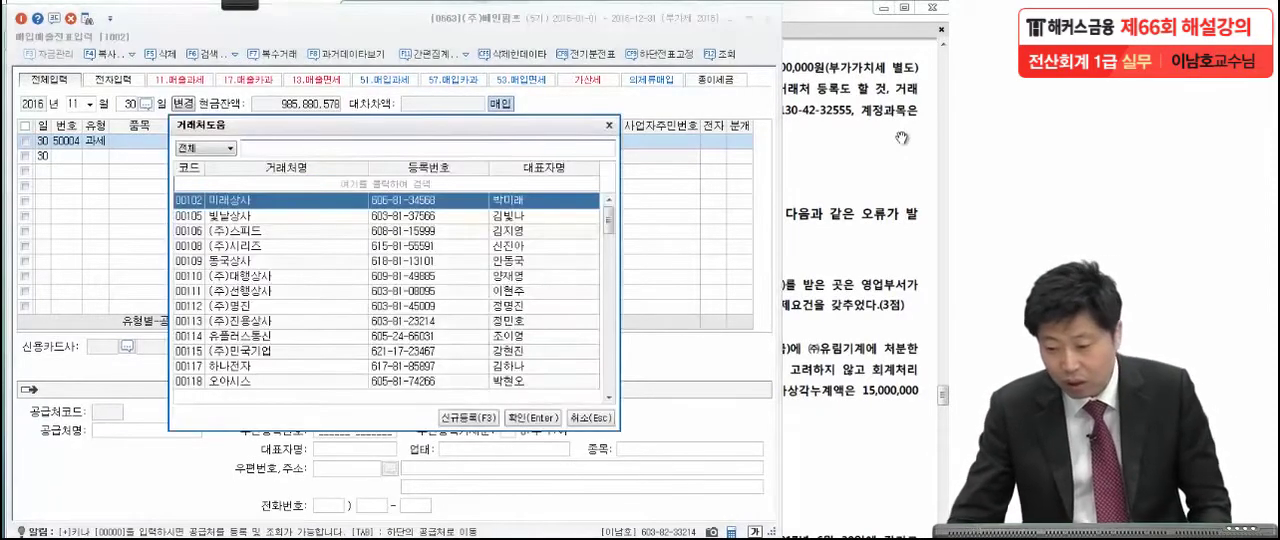
{"action": "left_click", "coordinate": [862, 157]}
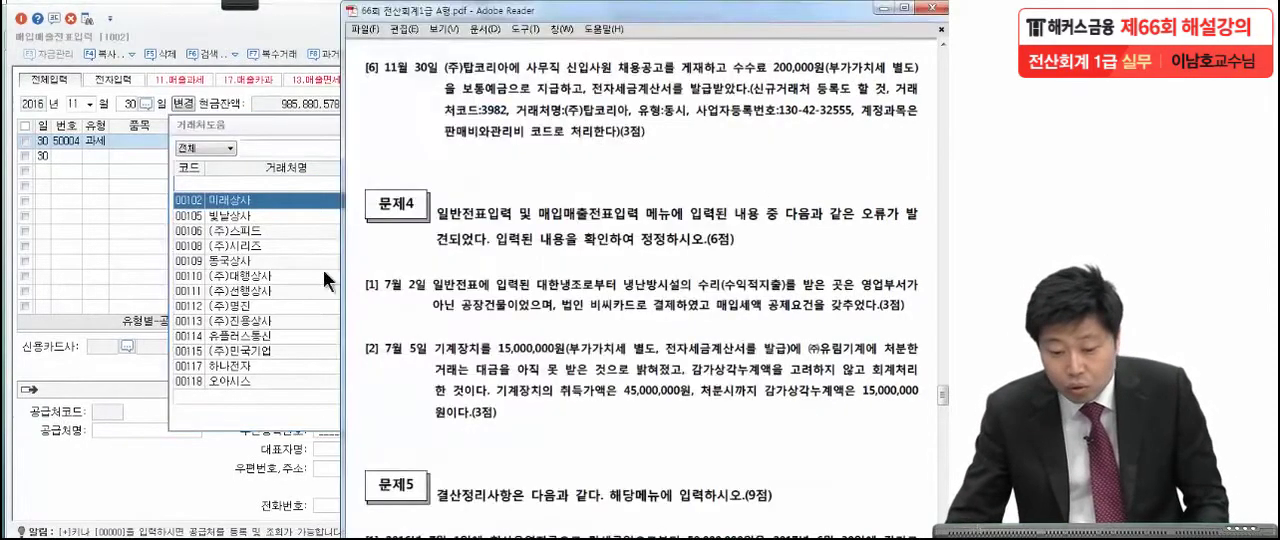
{"action": "left_click", "coordinate": [284, 152]}
{"action": "type", "text": "탑빌"}
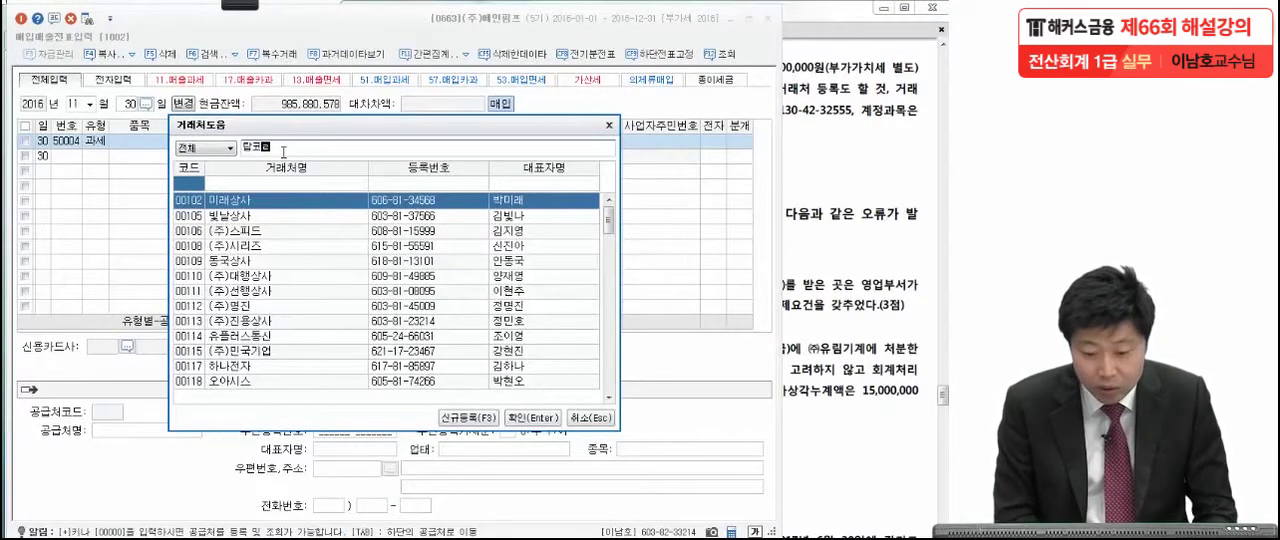
{"action": "key", "text": "Return"}
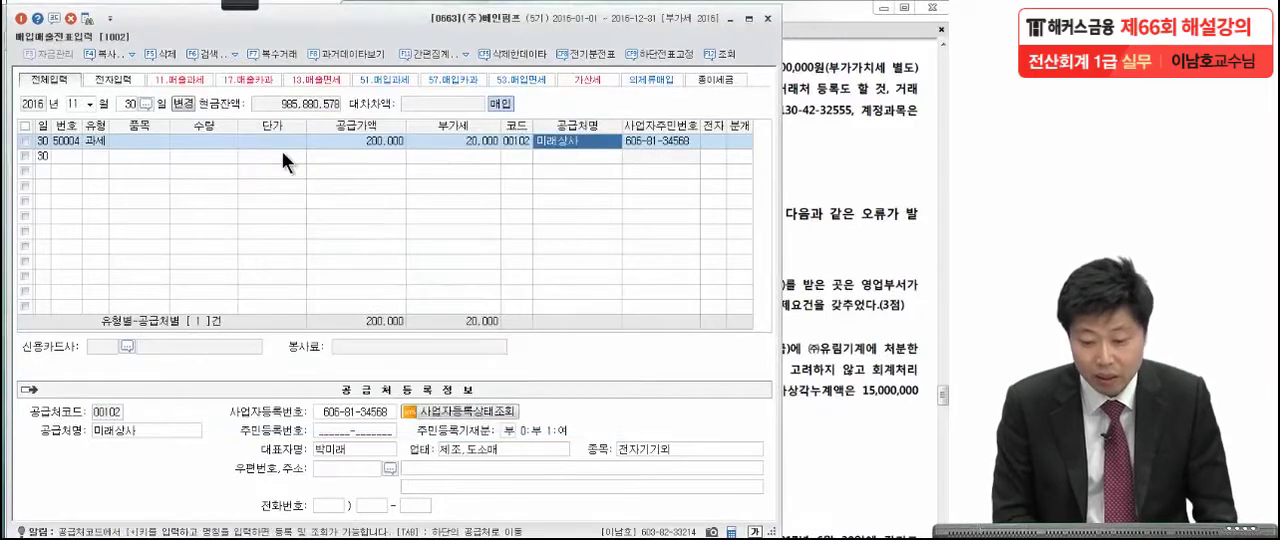
Reopen the supplier lookup, enter 탑코리아 as the search name, and start a new supplier registration.
{"action": "left_click", "coordinate": [528, 145]}
{"action": "key", "text": "F2"}
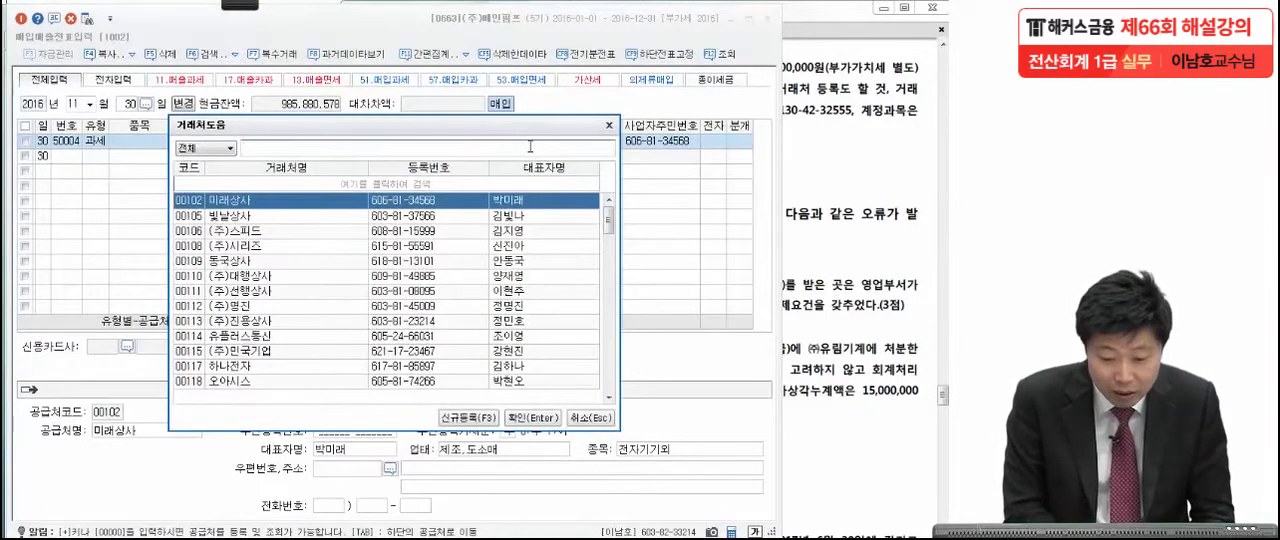
{"action": "type", "text": "탑코리아"}
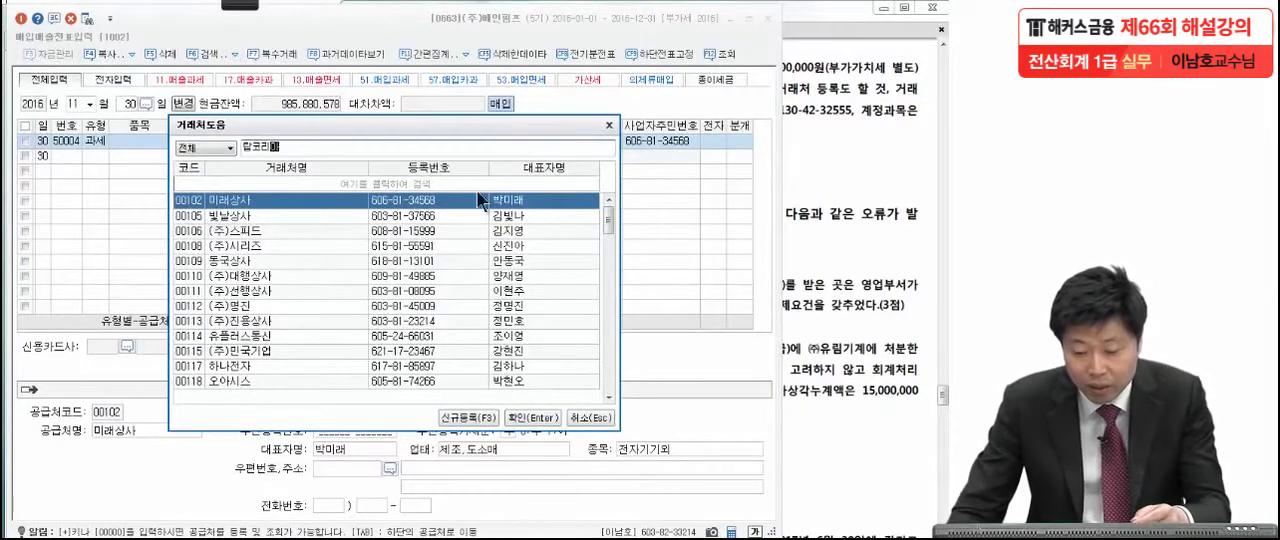
{"action": "left_click", "coordinate": [480, 414]}
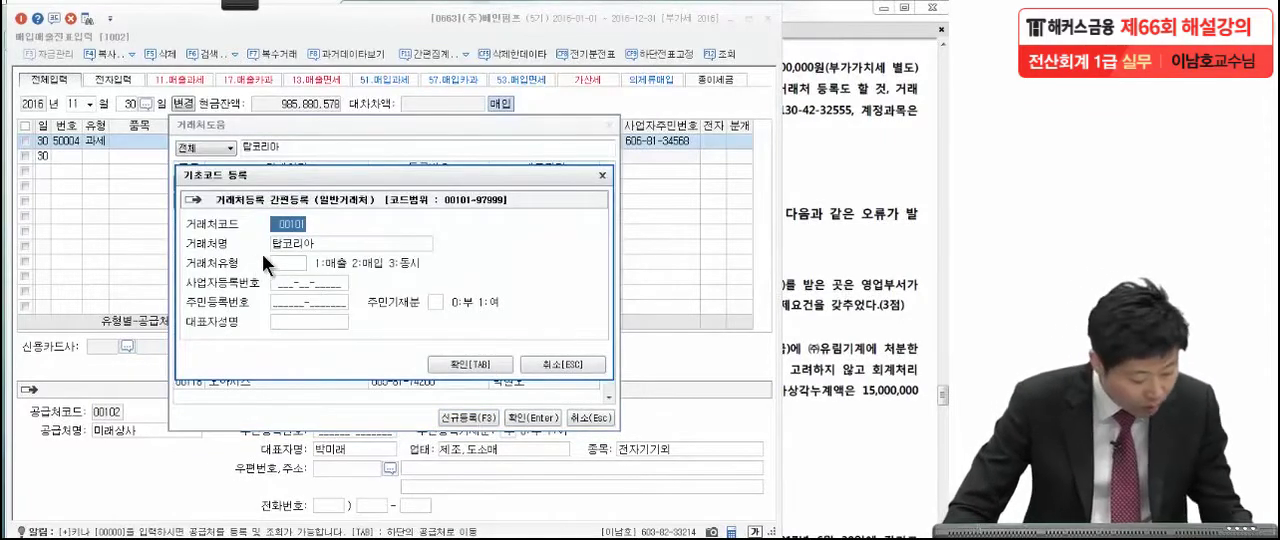
Set the new supplier's code to 3982, as given in the exam PDF.
{"action": "left_click", "coordinate": [836, 160]}
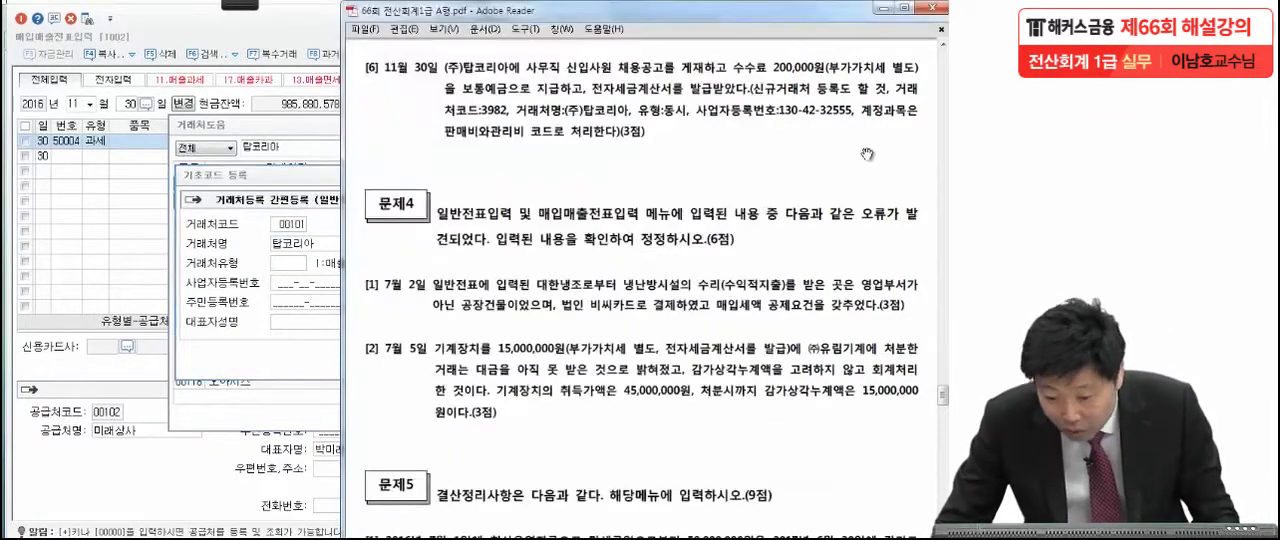
{"action": "left_click", "coordinate": [305, 173]}
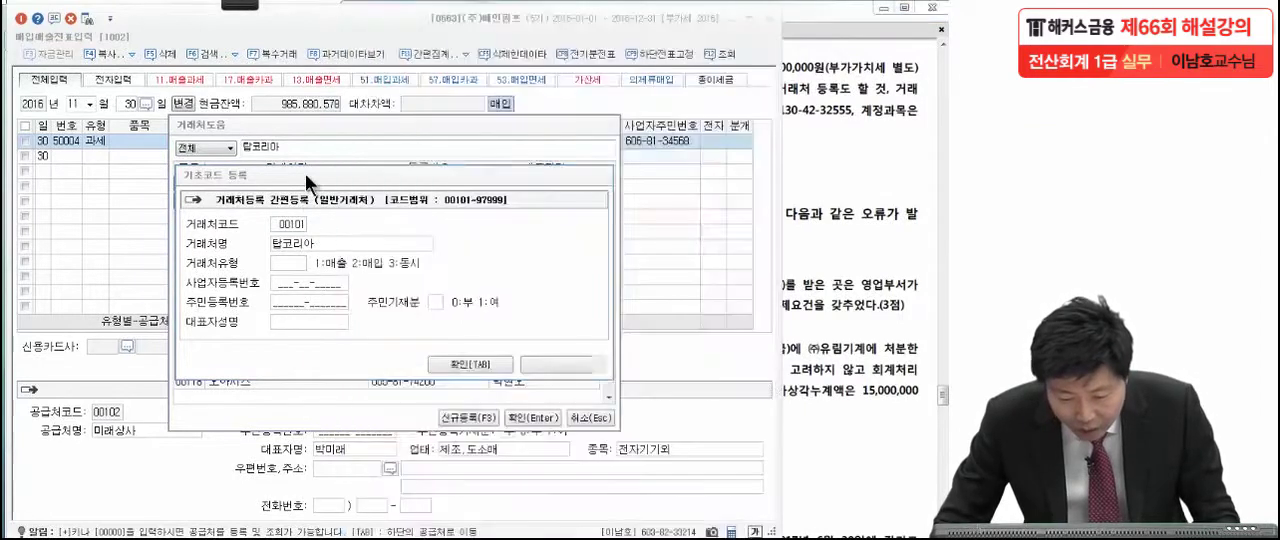
{"action": "type", "text": "398"}
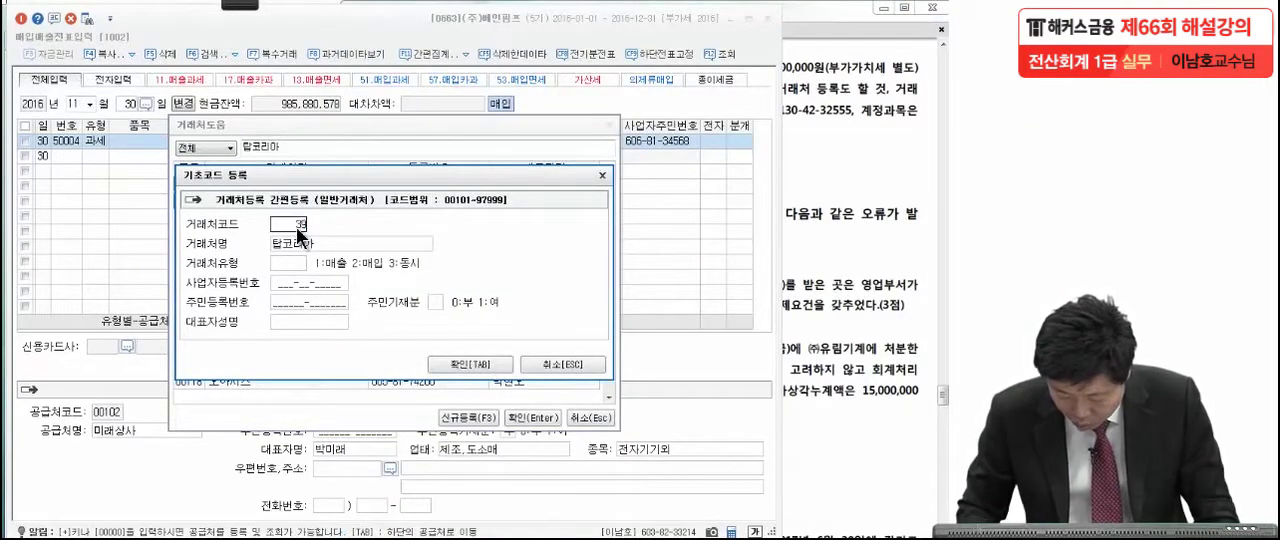
{"action": "type", "text": "2"}
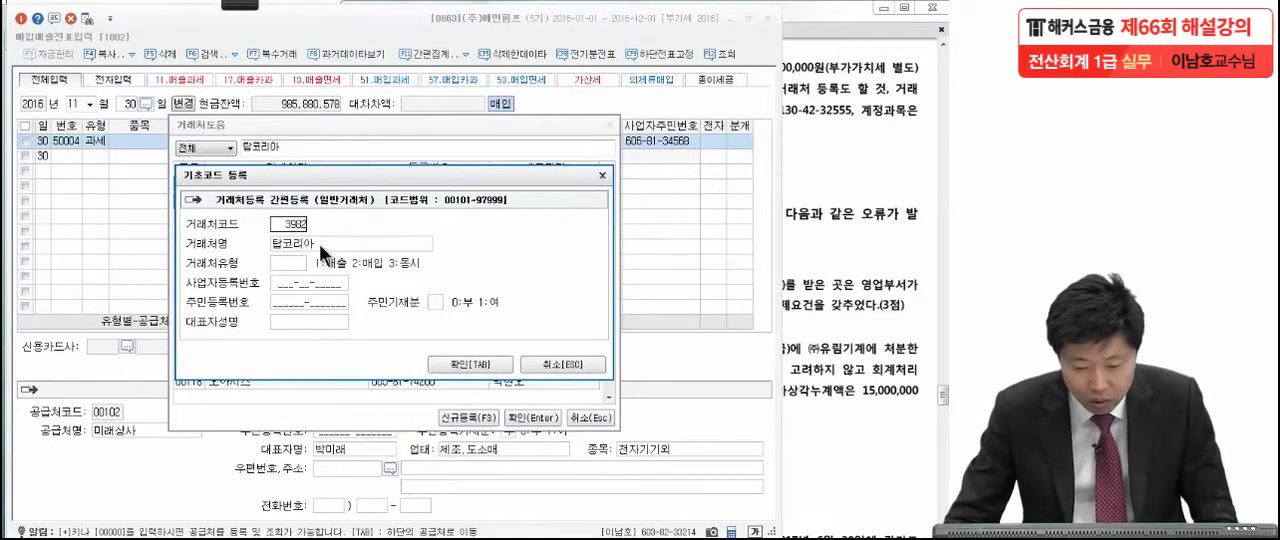
{"action": "key", "text": "Return"}
Replace the new supplier's name with (주)탑코리아, matching the exam text.
{"action": "left_click", "coordinate": [849, 181]}
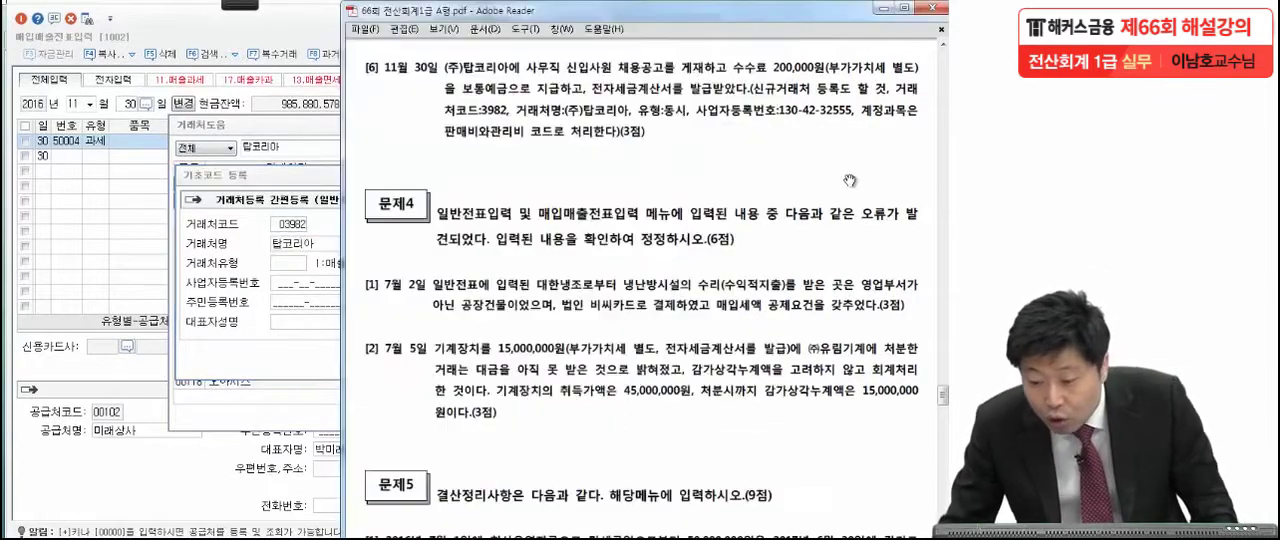
{"action": "left_click", "coordinate": [307, 242]}
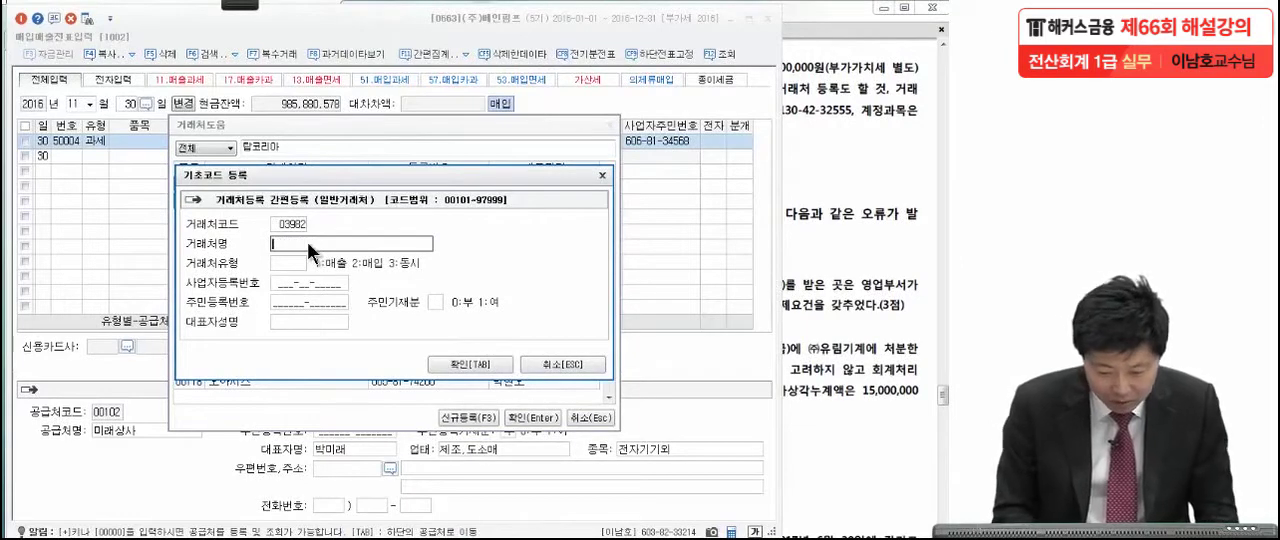
{"action": "type", "text": "(주)"}
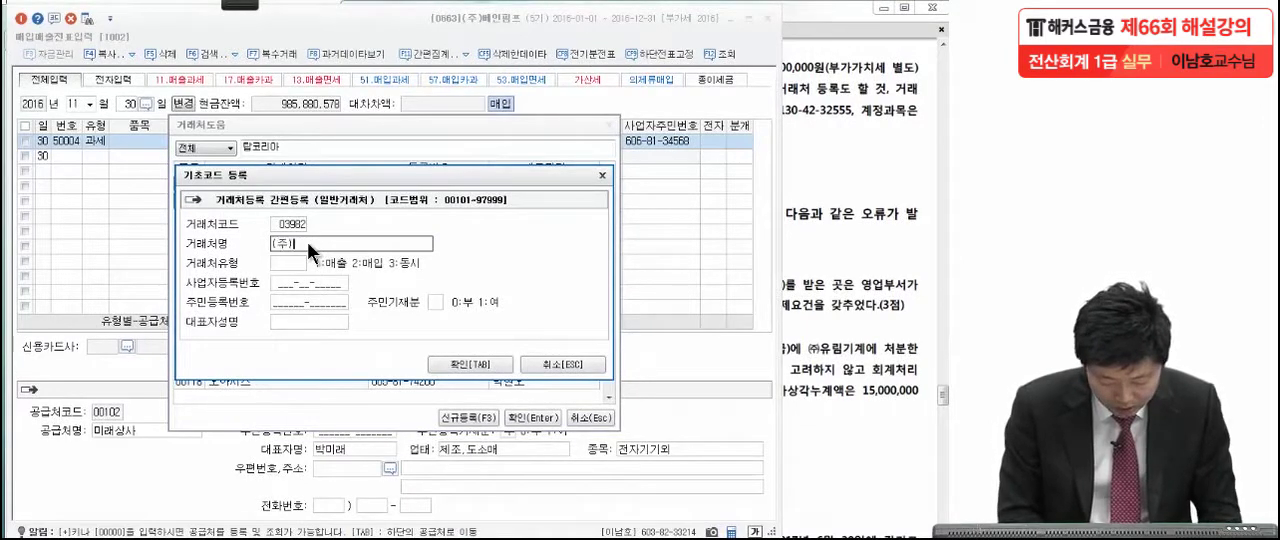
{"action": "type", "text": "탑ㅋ"}
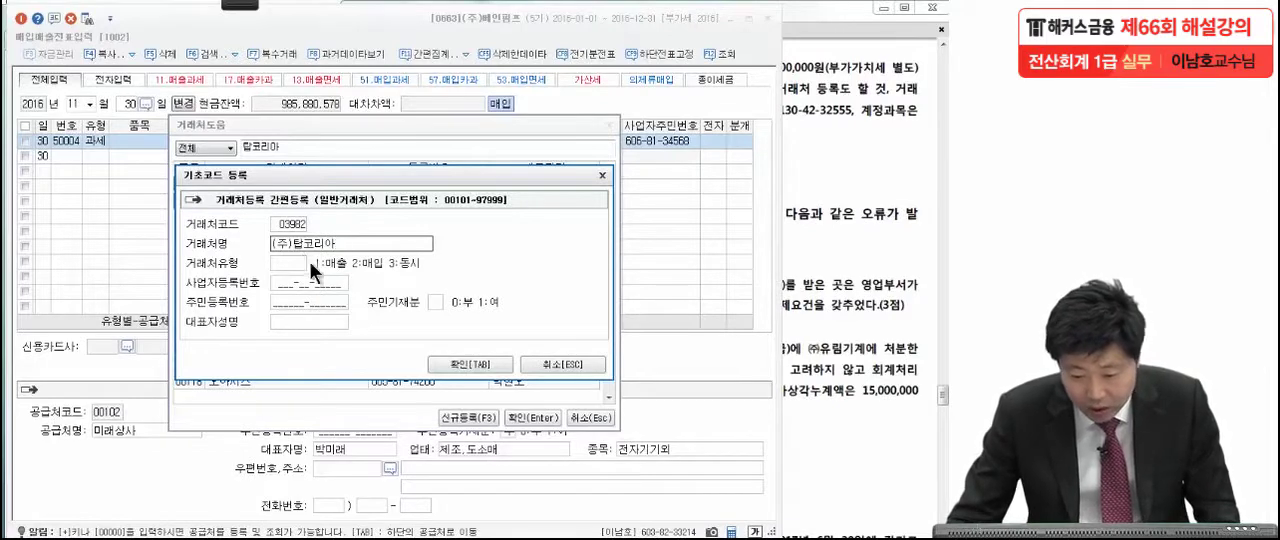
Set the supplier type to 3 (동시), enter the business registration number from the exam PDF, and confirm the registration.
{"action": "left_click", "coordinate": [858, 212]}
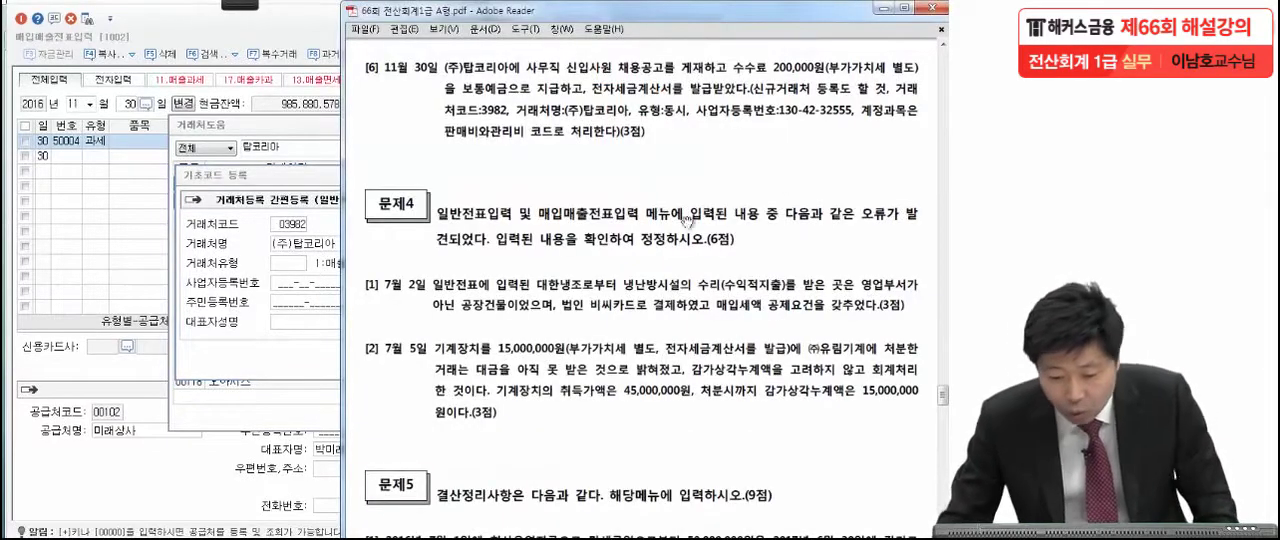
{"action": "left_click", "coordinate": [288, 266]}
{"action": "type", "text": "3"}
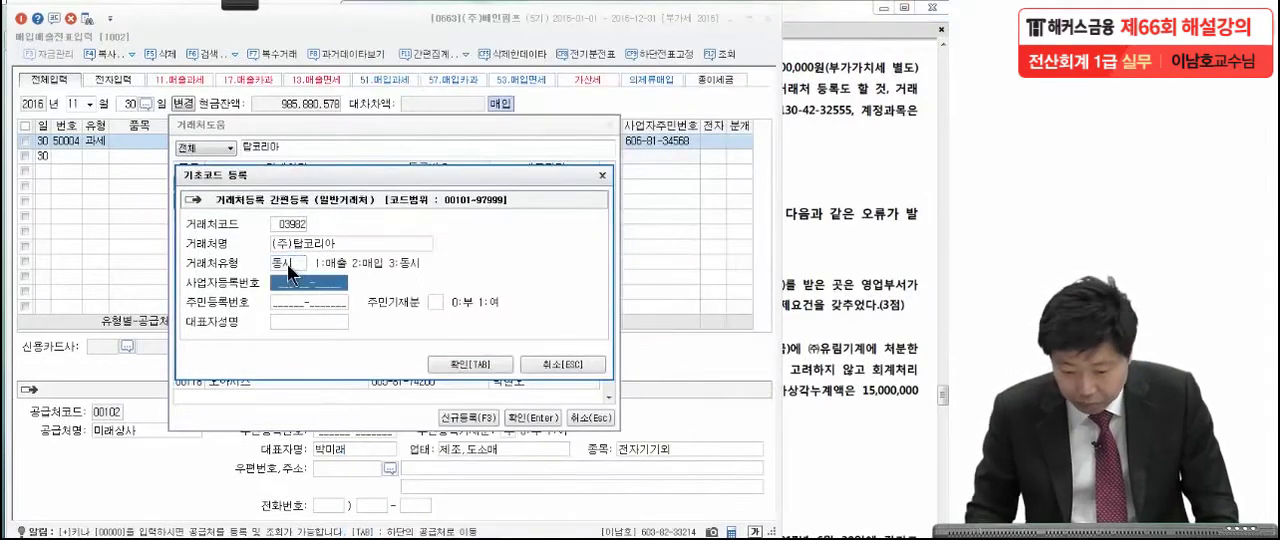
{"action": "left_click", "coordinate": [822, 210]}
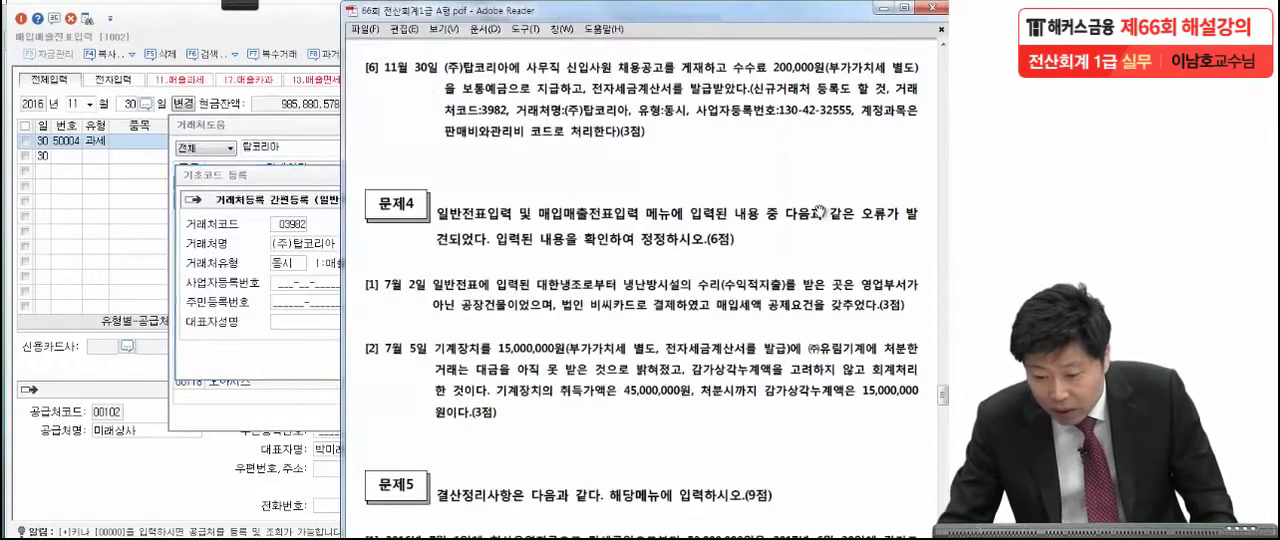
{"action": "left_click", "coordinate": [320, 290]}
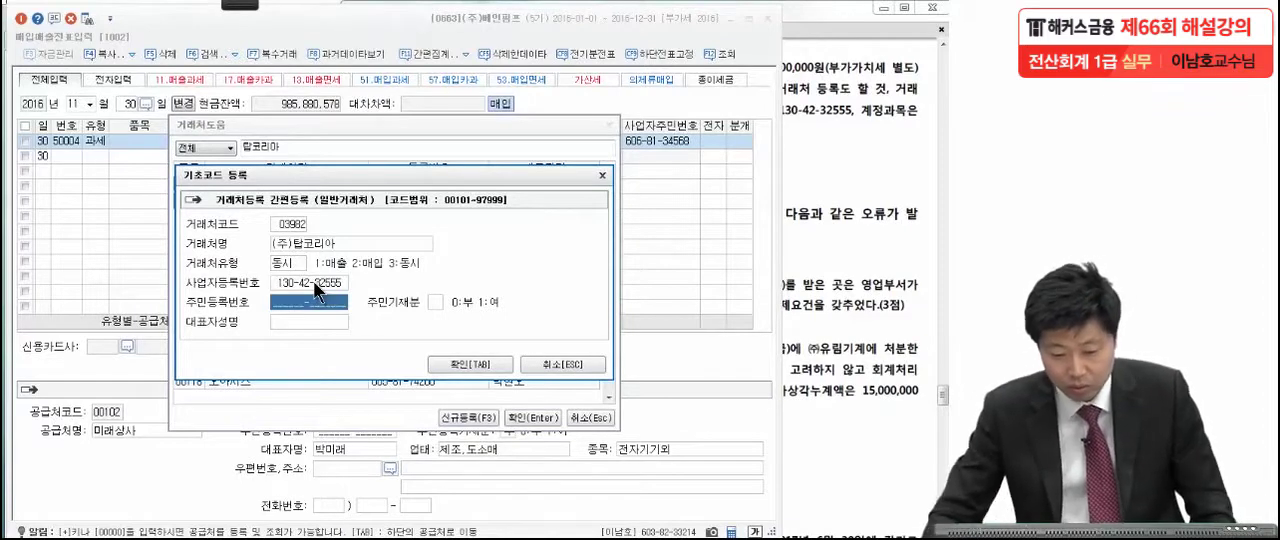
{"action": "left_click", "coordinate": [505, 368]}
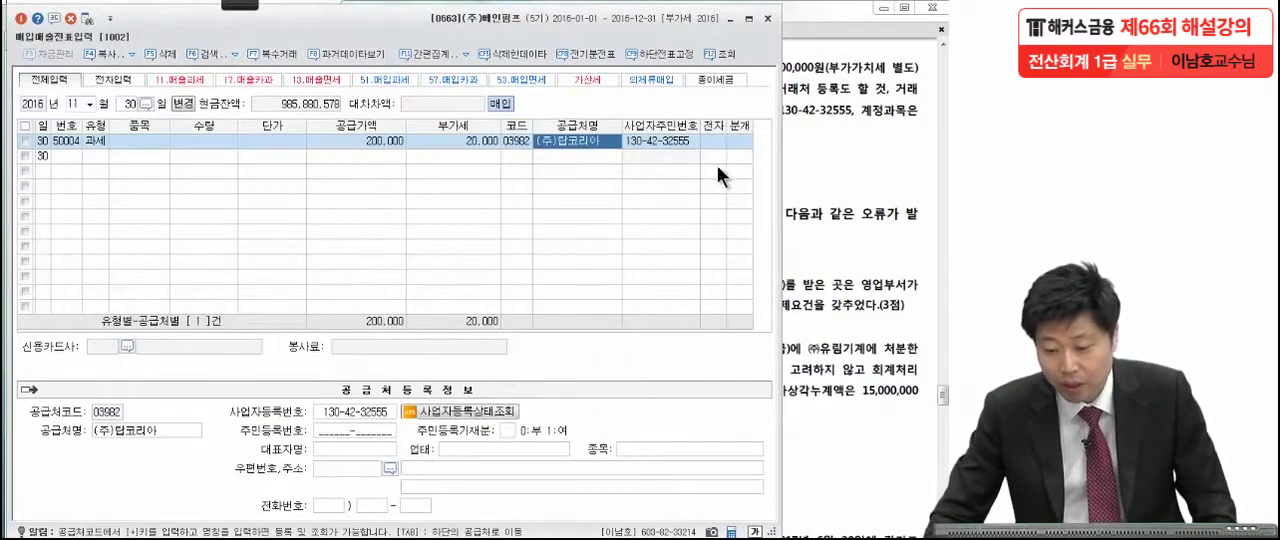
Mark the November 30 purchase as an electronic invoice (여) and set its journal type to 3 (혼합).
{"action": "left_click", "coordinate": [718, 141]}
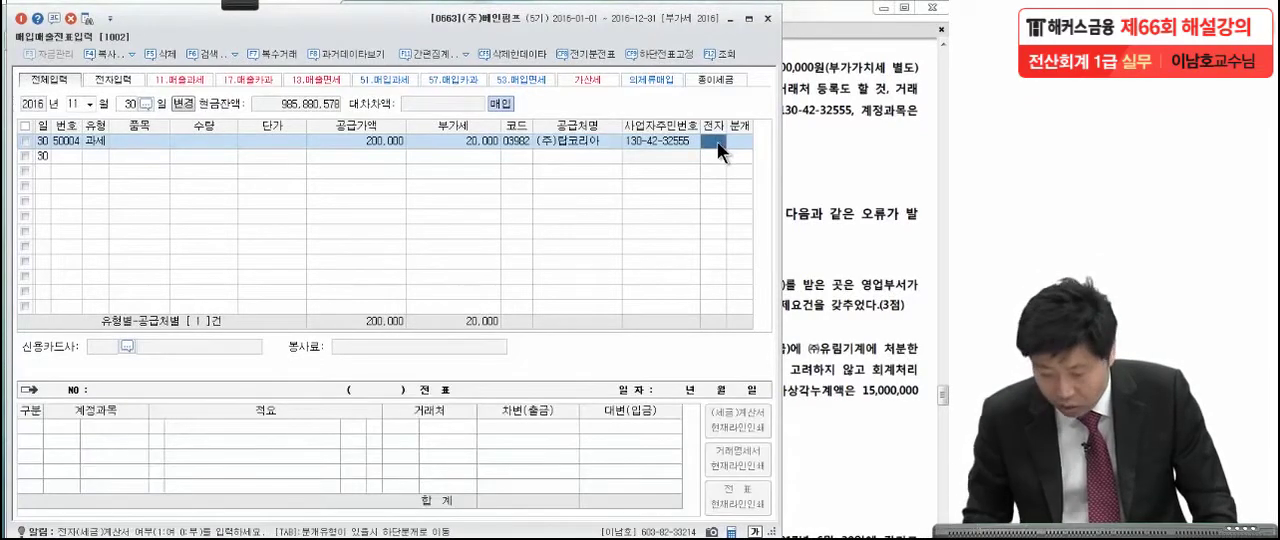
{"action": "type", "text": "1"}
{"action": "key", "text": "Return"}
{"action": "type", "text": "3"}
{"action": "key", "text": "Return"}
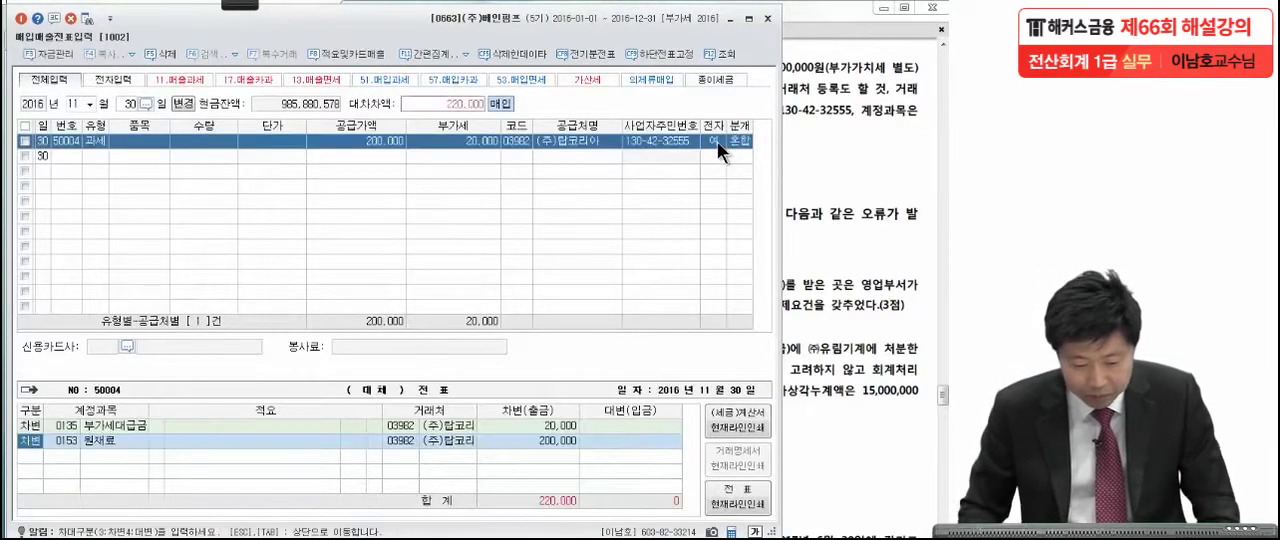
Change the 원재료 debit line to account 0831 수수료비용 (판매관리비), keeping its amount of 200,000.
{"action": "left_click", "coordinate": [828, 142]}
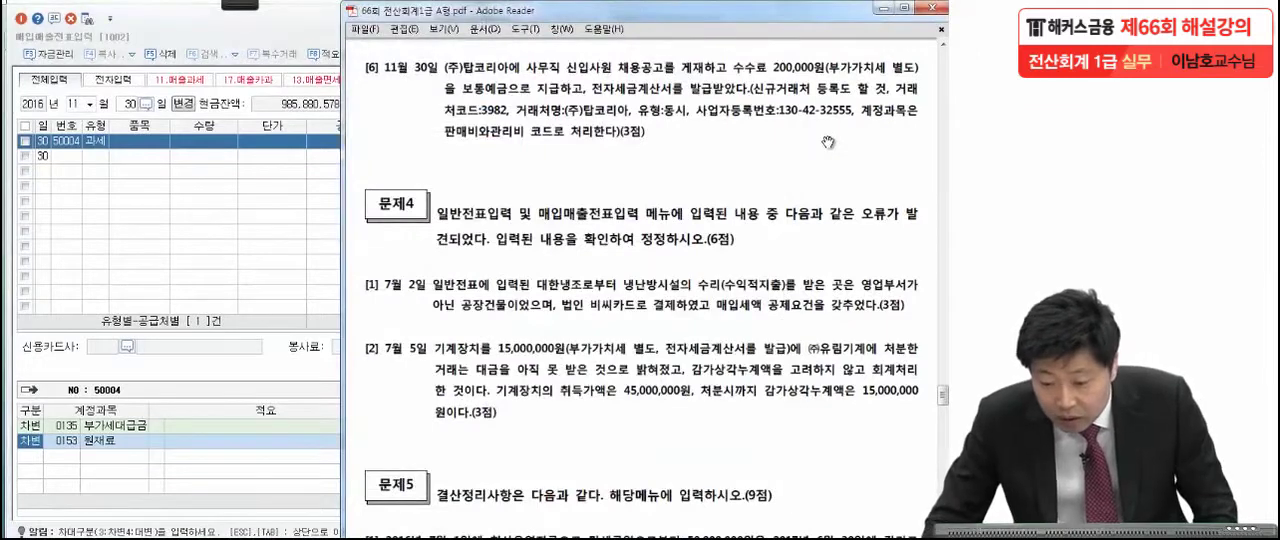
{"action": "left_click", "coordinate": [54, 441]}
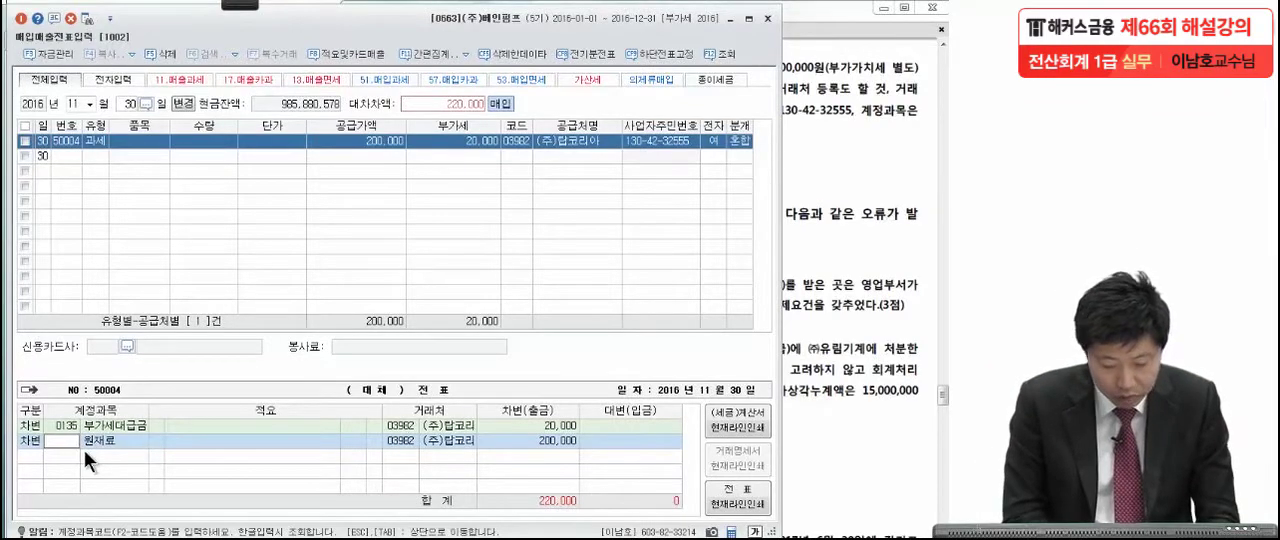
{"action": "left_click", "coordinate": [62, 442]}
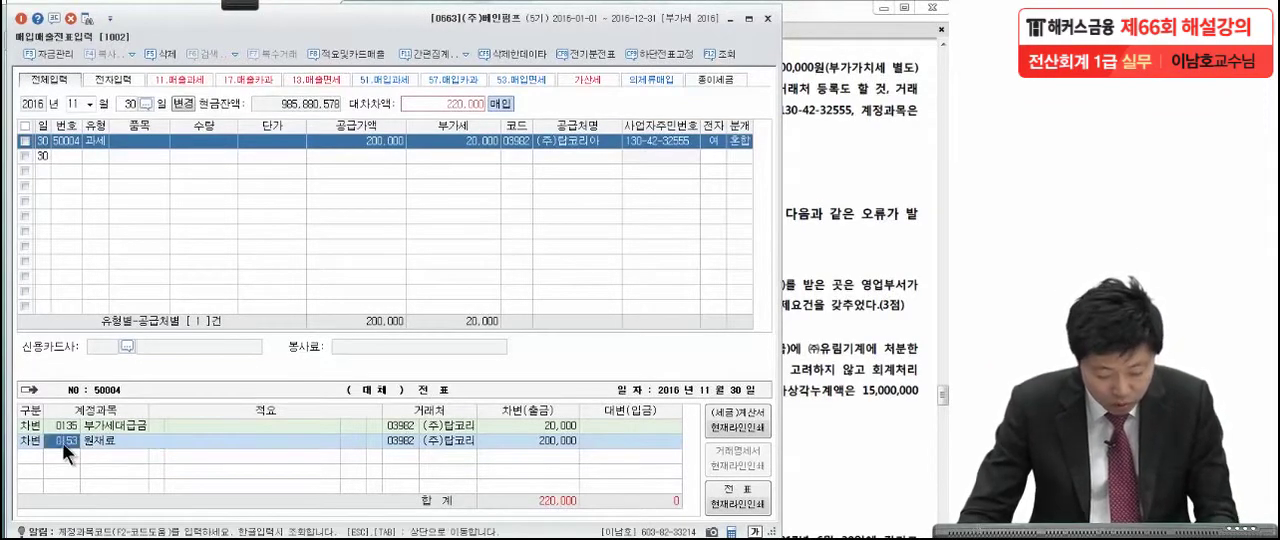
{"action": "type", "text": "수수료비"}
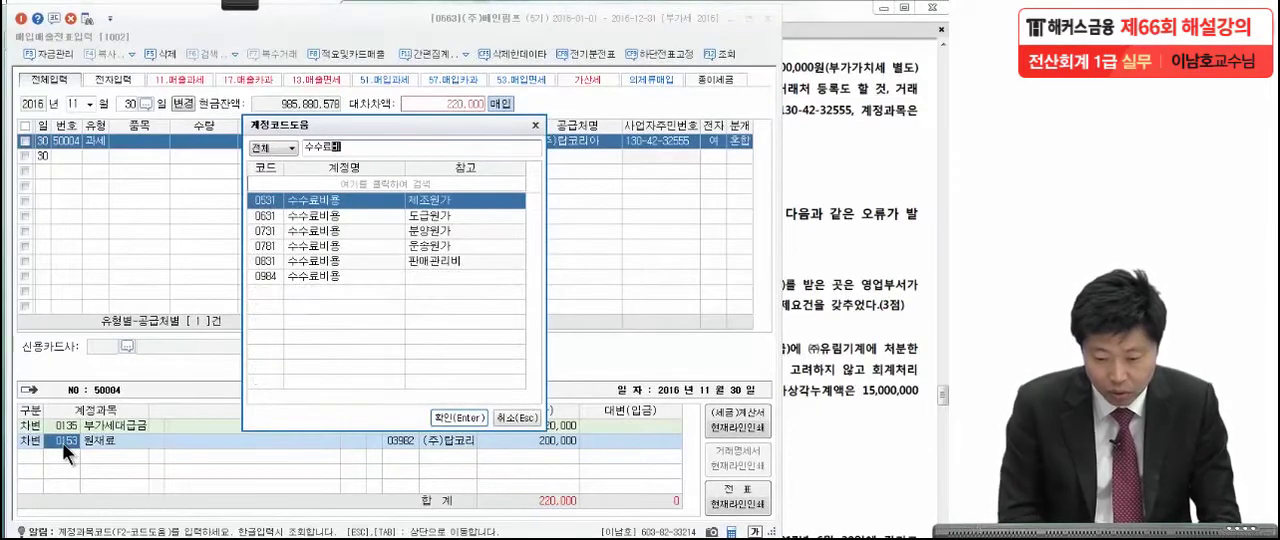
{"action": "left_click", "coordinate": [296, 261]}
{"action": "key", "text": "Return"}
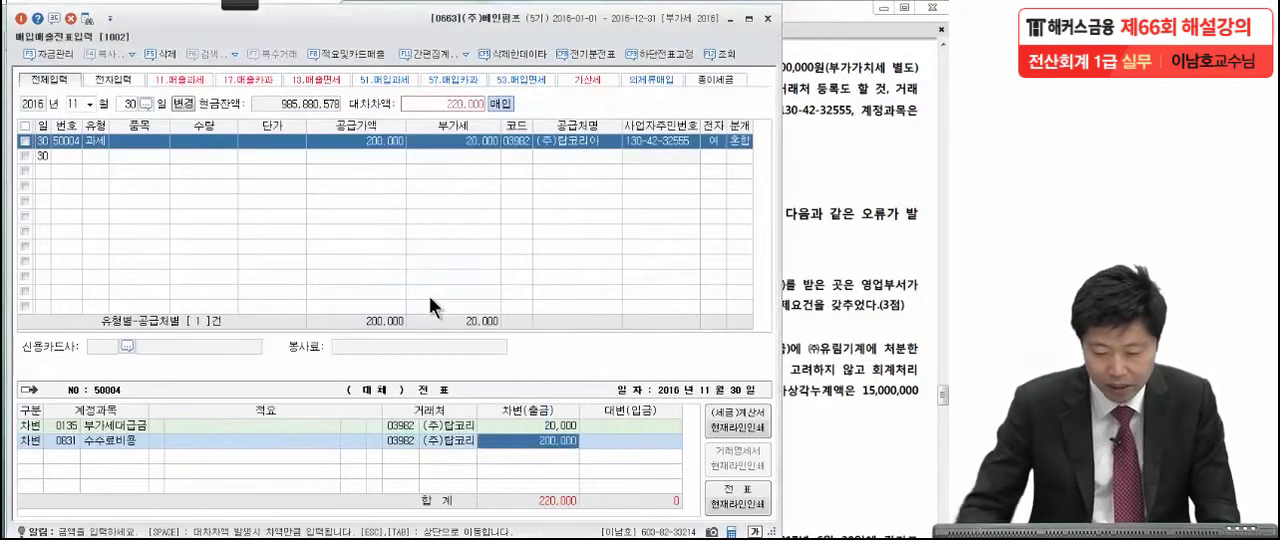
{"action": "key", "text": "Return"}
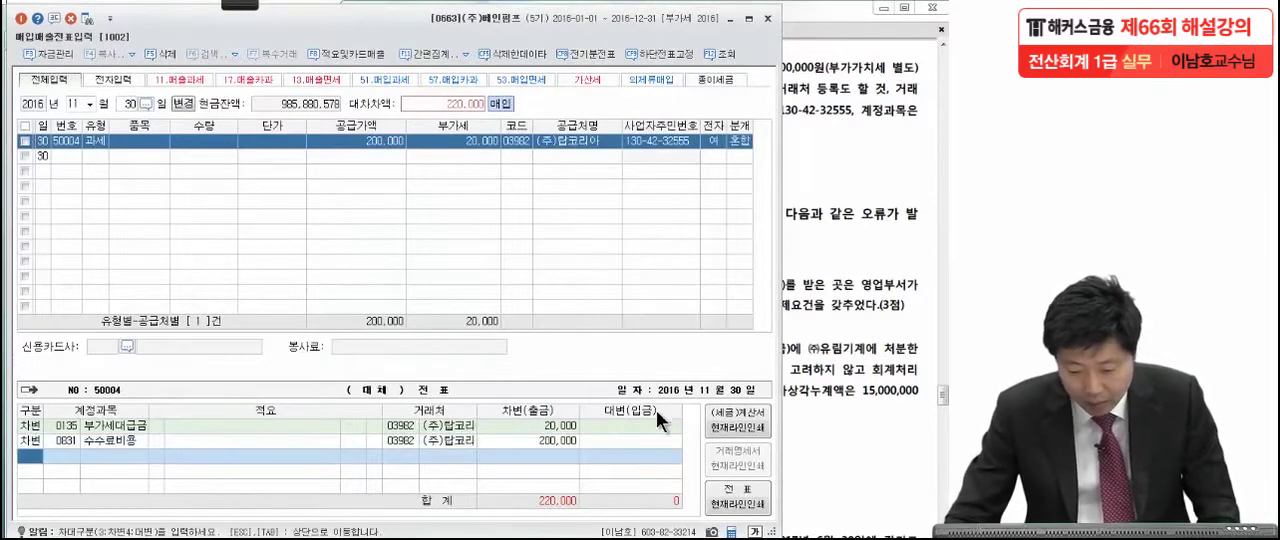
Add a credit line to account 0103 보통예금 for 220,000, the payment method stated in the exam PDF.
{"action": "key", "text": "4"}
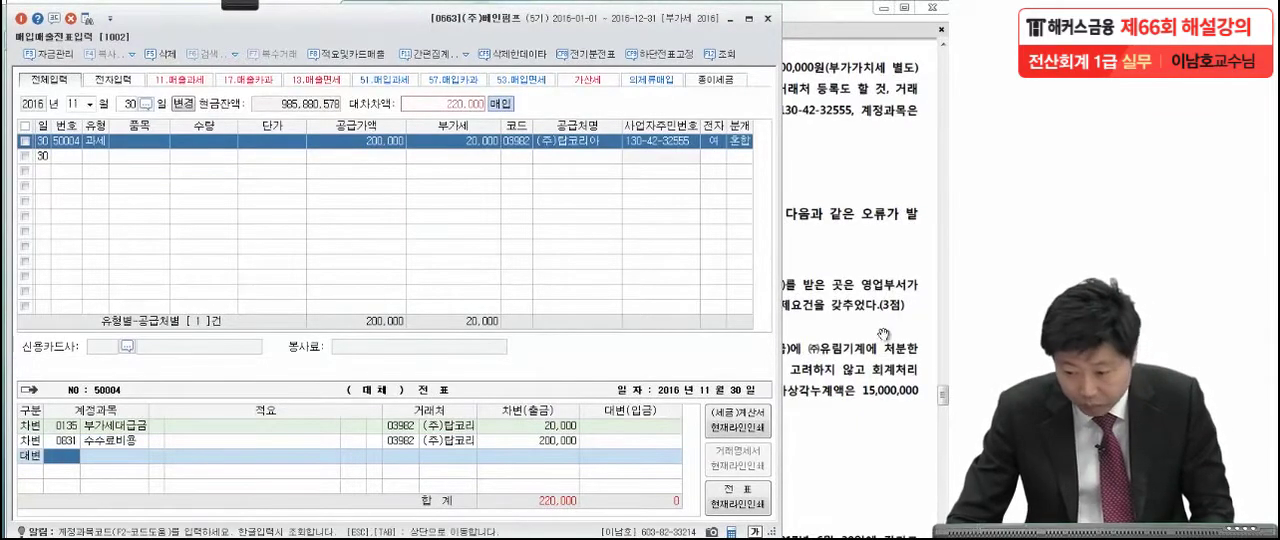
{"action": "left_click", "coordinate": [850, 304]}
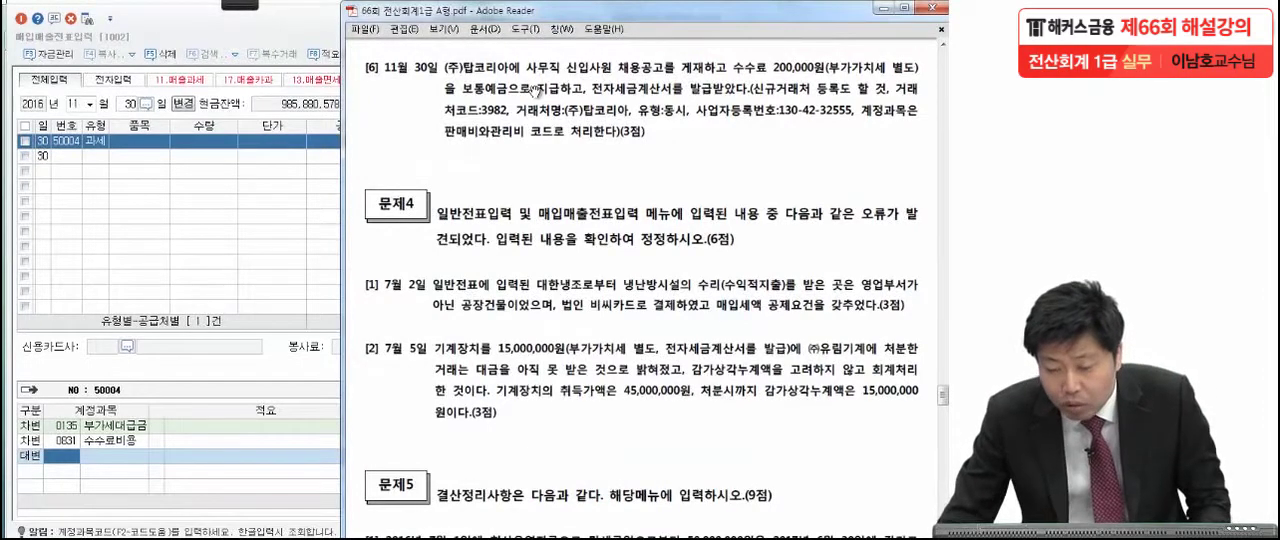
{"action": "left_click", "coordinate": [61, 460]}
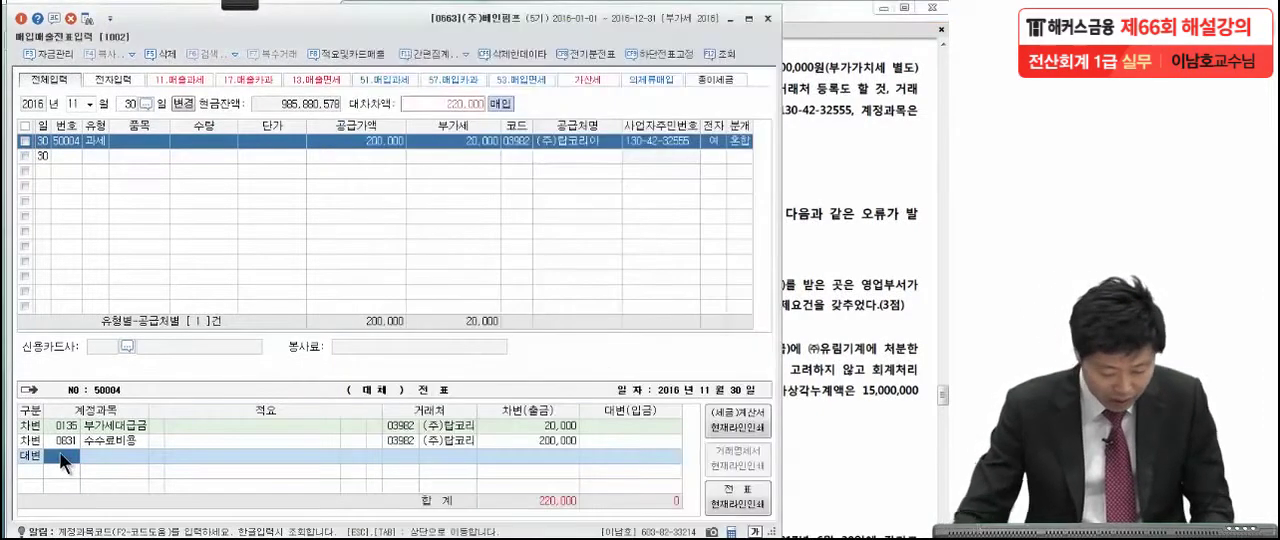
{"action": "key", "text": "Return"}
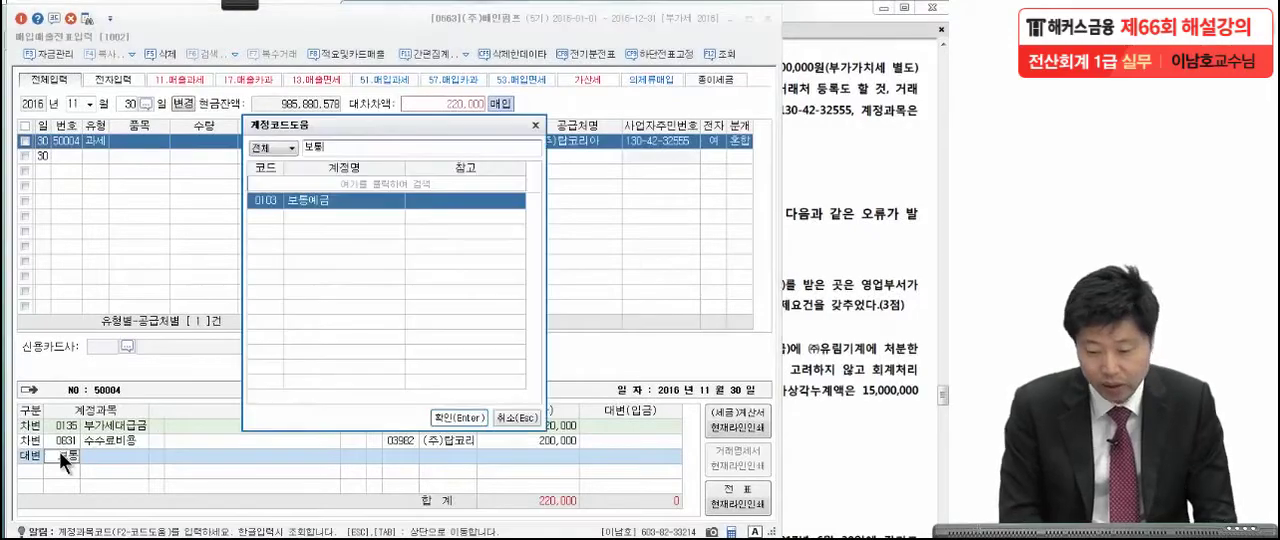
{"action": "key", "text": "Return"}
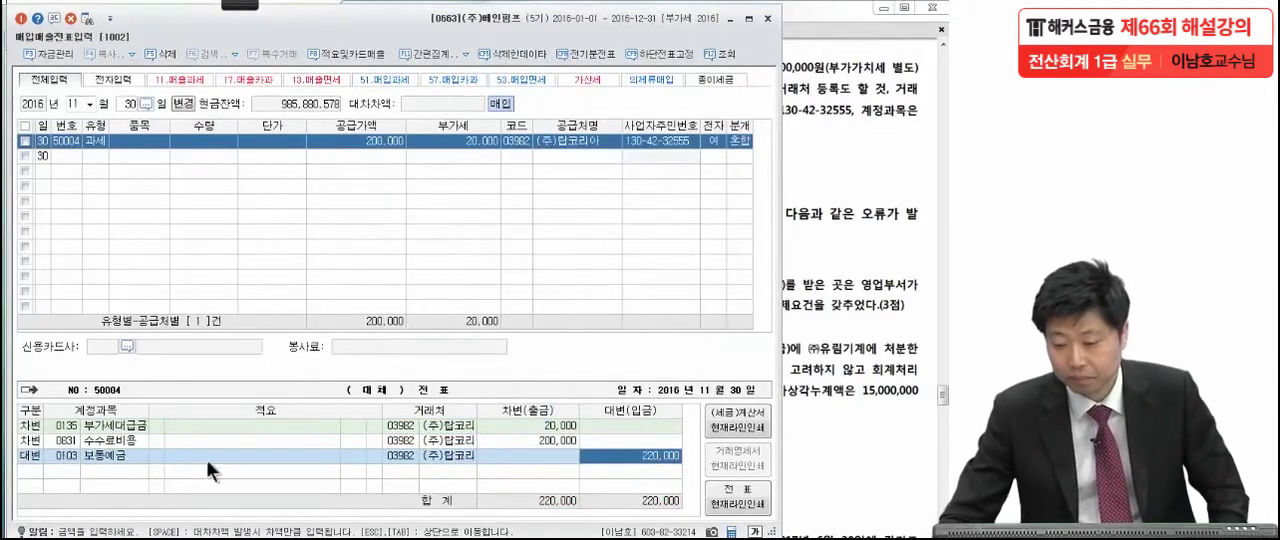
Close 매입매출전표입력 and bring the problem 4 correction questions into view in the exam PDF.
{"action": "left_click", "coordinate": [900, 305]}
{"action": "scroll", "coordinate": [855, 340], "scroll_direction": "down", "scroll_amount": 2}
{"action": "scroll", "coordinate": [852, 336], "scroll_direction": "down", "scroll_amount": 1}
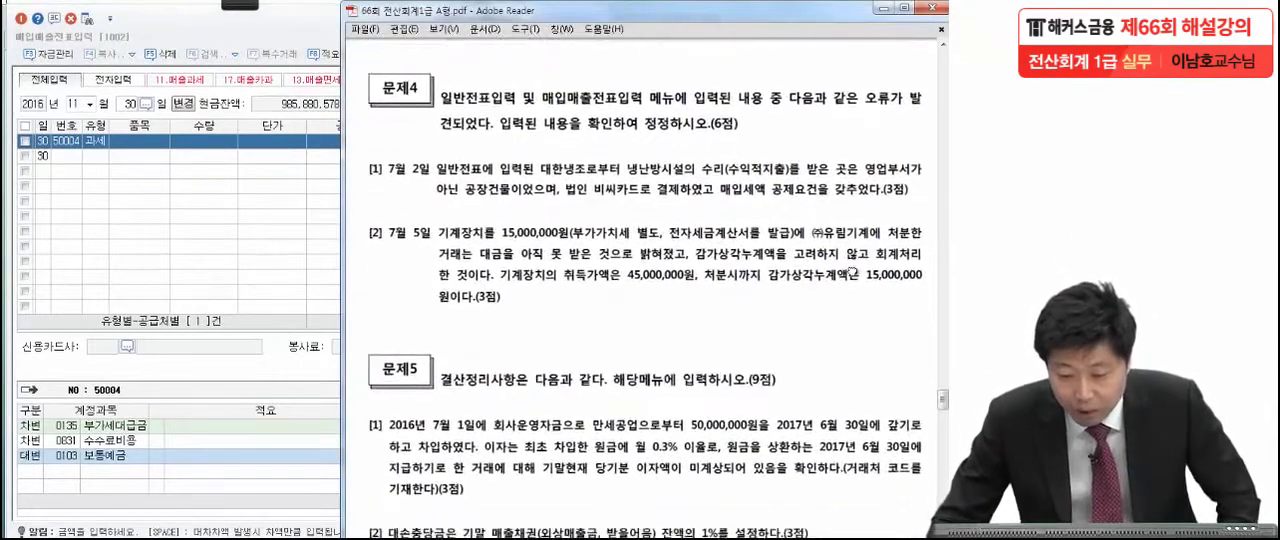
{"action": "left_click", "coordinate": [188, 91]}
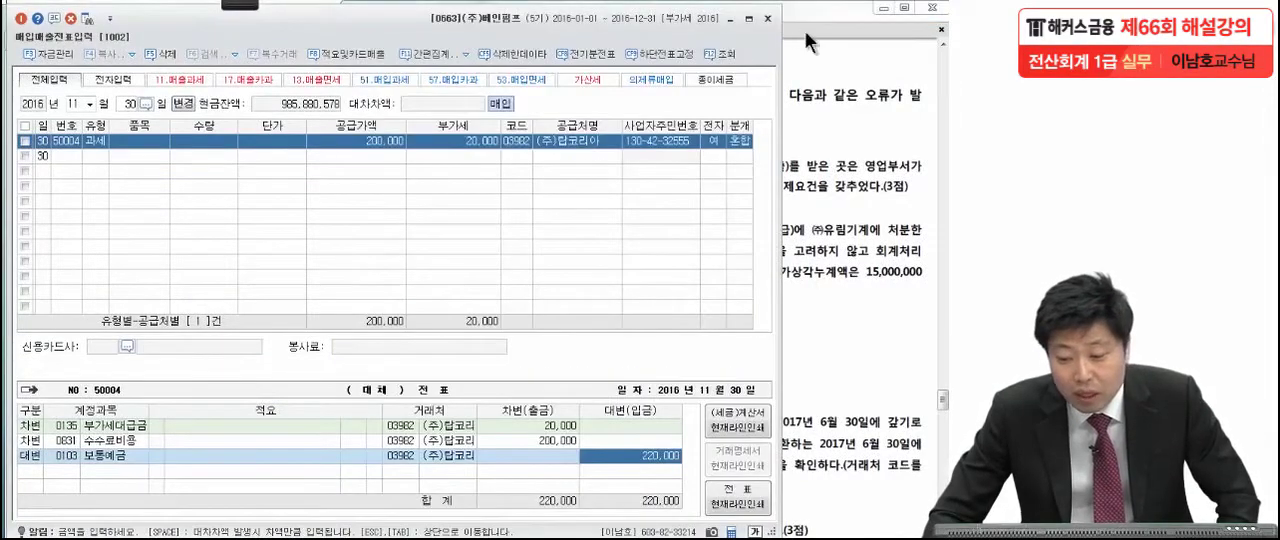
{"action": "left_click", "coordinate": [767, 19]}
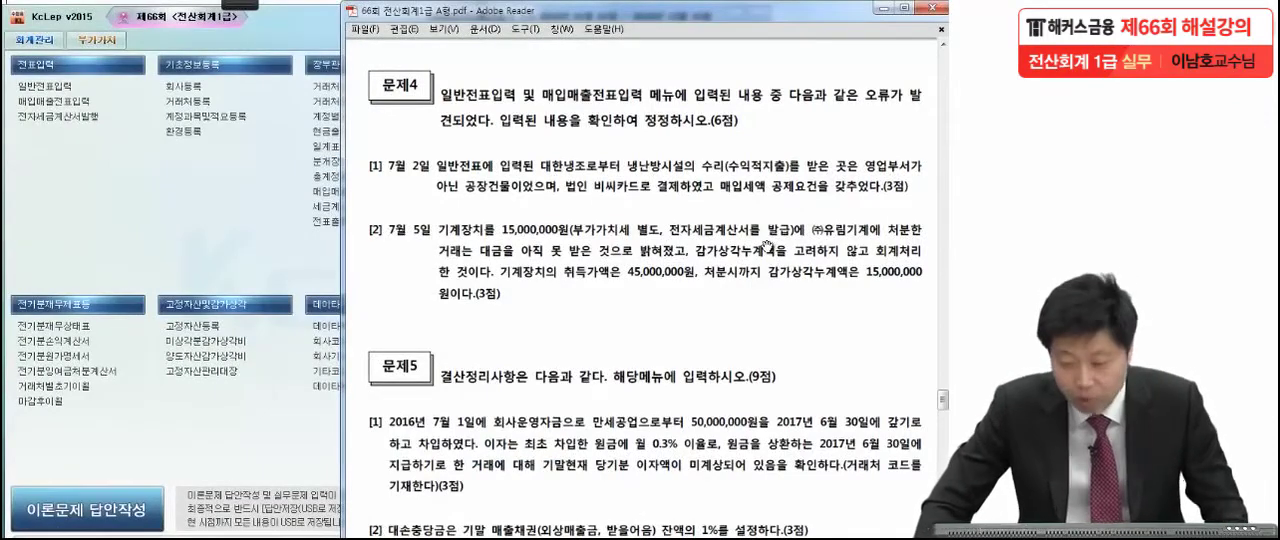
{"action": "mouse_move", "coordinate": [756, 323]}
{"action": "left_mouse_down"}
{"action": "mouse_move", "coordinate": [751, 207]}
{"action": "mouse_move", "coordinate": [751, 218]}
{"action": "left_mouse_up"}
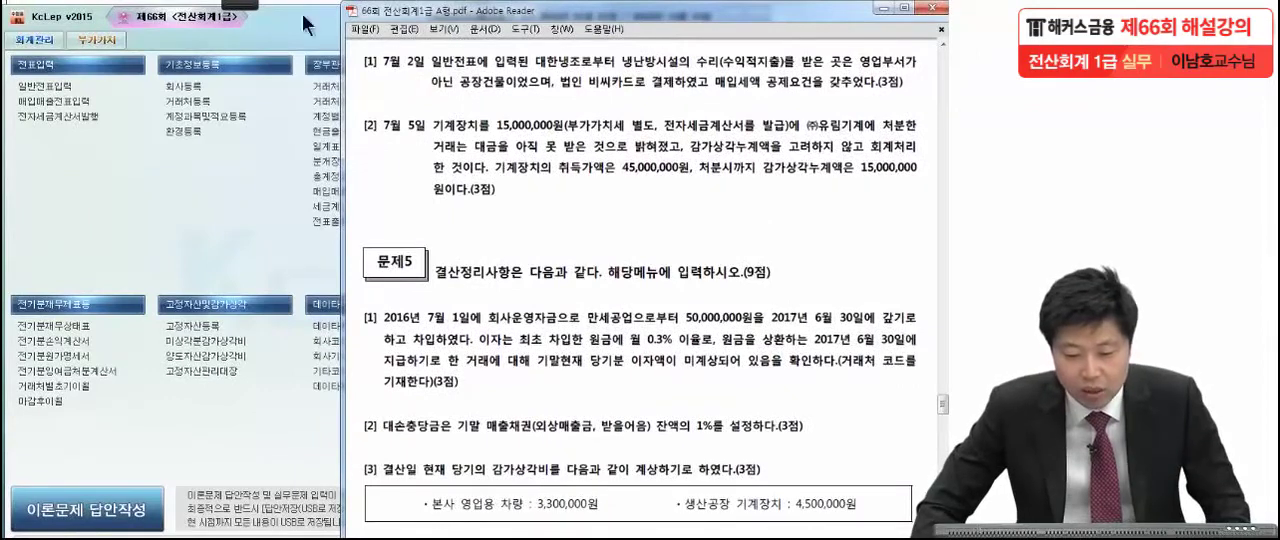
Mark 일반전표, 수익적지출, 공장건물 and 매입세액 공제요건 with the pen in problem 4's July 2 question, and leave pen mode.
{"action": "left_click", "coordinate": [234, 5]}
{"action": "left_click", "coordinate": [92, 28]}
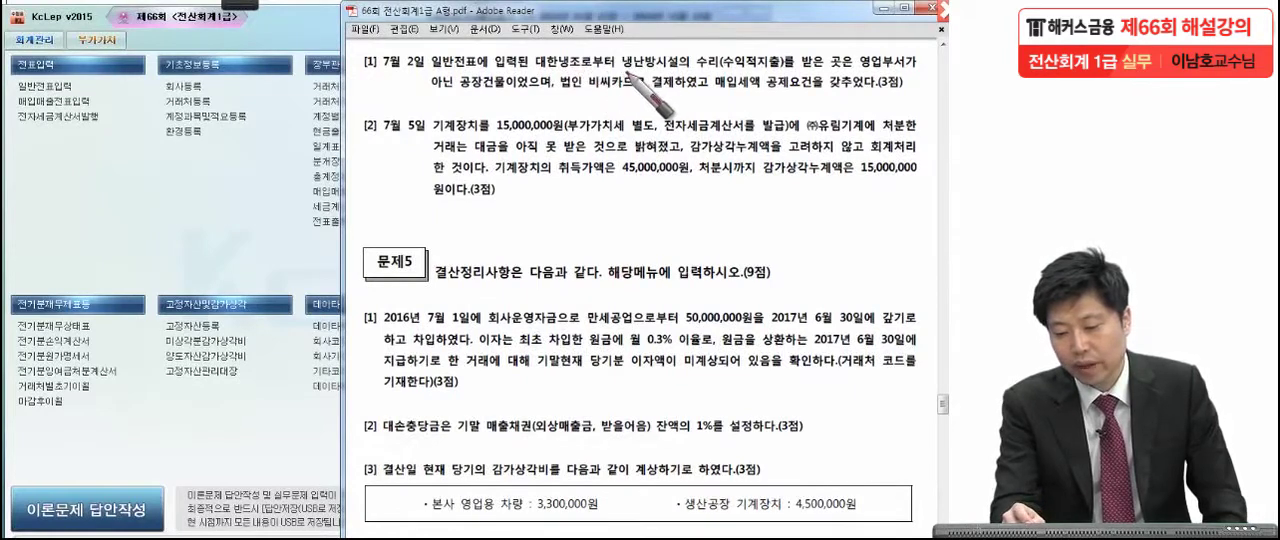
{"action": "mouse_move", "coordinate": [710, 74]}
{"action": "left_mouse_down"}
{"action": "mouse_move", "coordinate": [778, 72]}
{"action": "mouse_move", "coordinate": [718, 74]}
{"action": "left_mouse_up"}
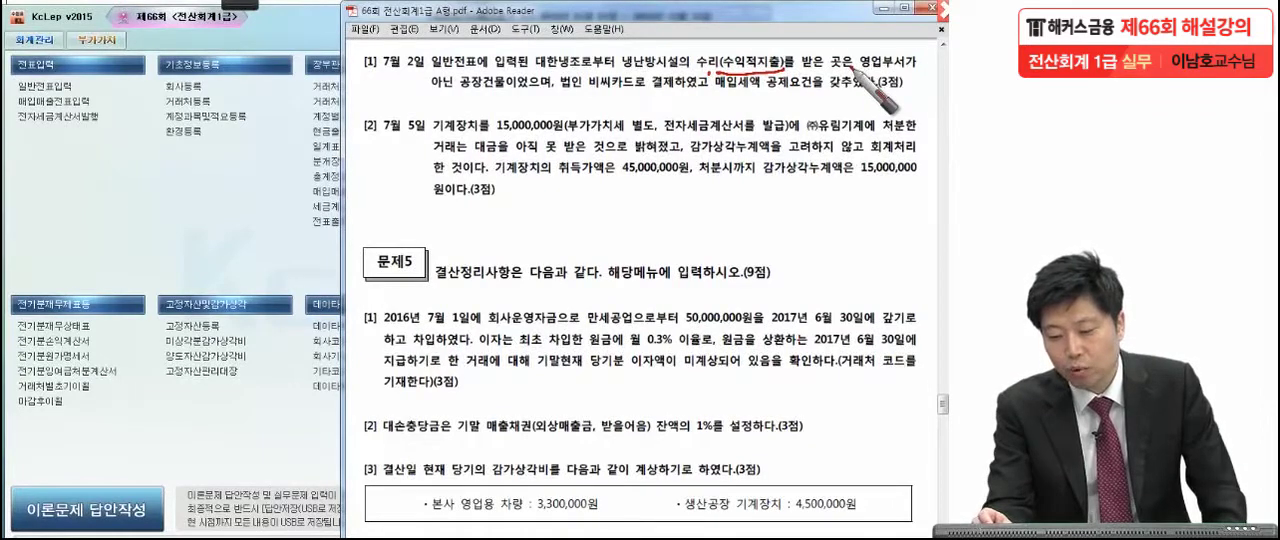
{"action": "left_click_drag", "start_coordinate": [506, 97], "coordinate": [459, 98]}
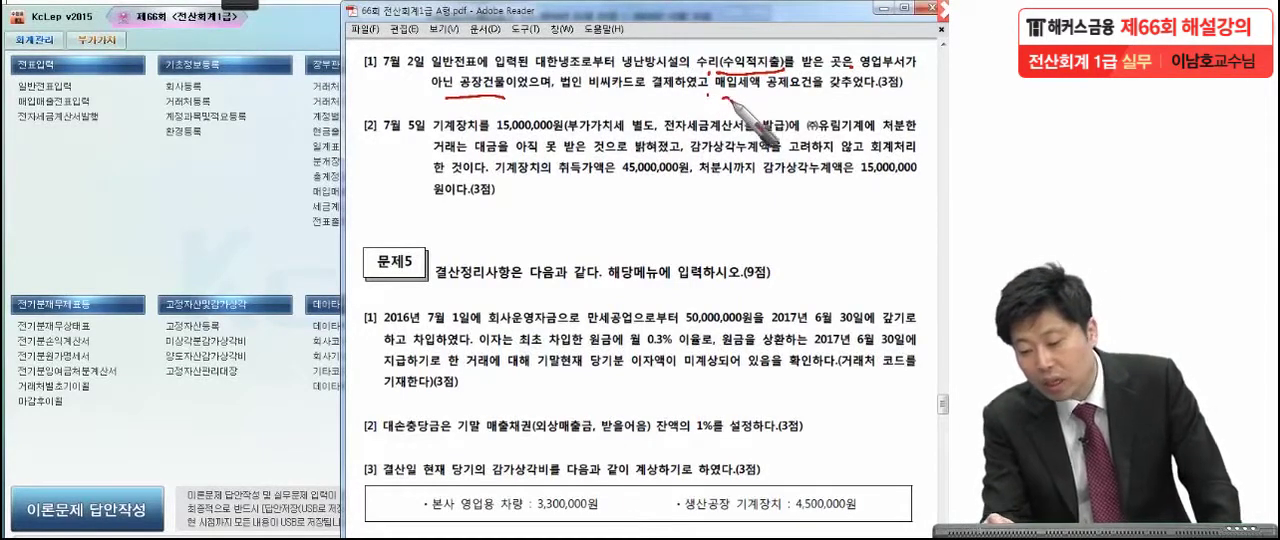
{"action": "left_click_drag", "start_coordinate": [728, 100], "coordinate": [805, 103]}
{"action": "mouse_move", "coordinate": [500, 110]}
{"action": "left_mouse_down"}
{"action": "mouse_move", "coordinate": [480, 75]}
{"action": "mouse_move", "coordinate": [400, 100]}
{"action": "left_mouse_up"}
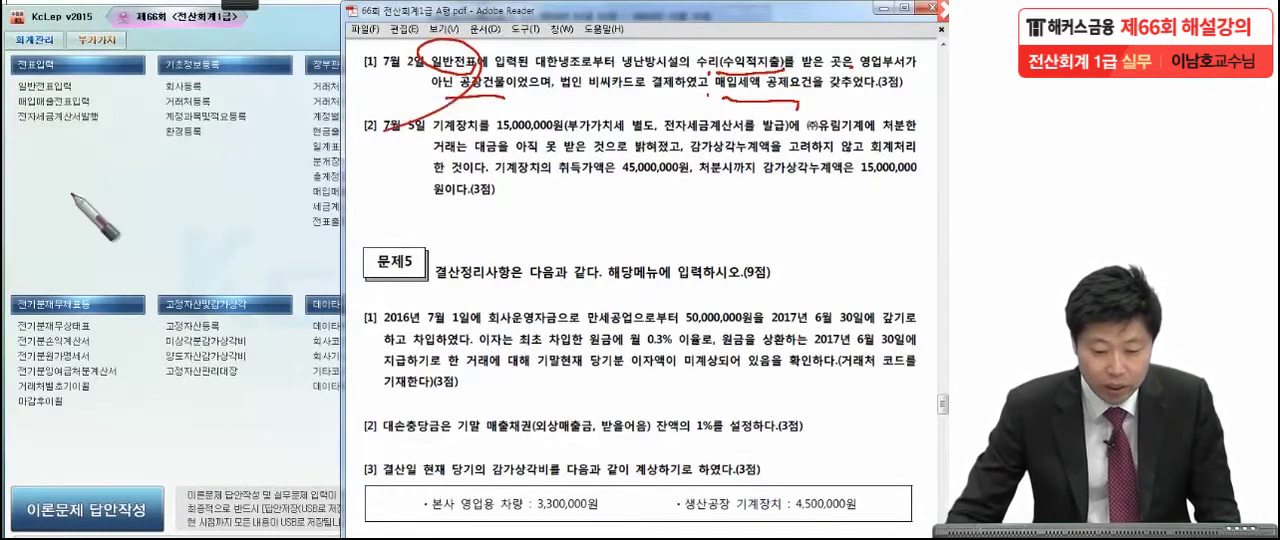
{"action": "key", "text": "Escape"}
Open the July 2 entries in 일반전표입력 and examine the repair voucher's 수선비 and 미지급금 lines against the exam question.
{"action": "left_click", "coordinate": [41, 86]}
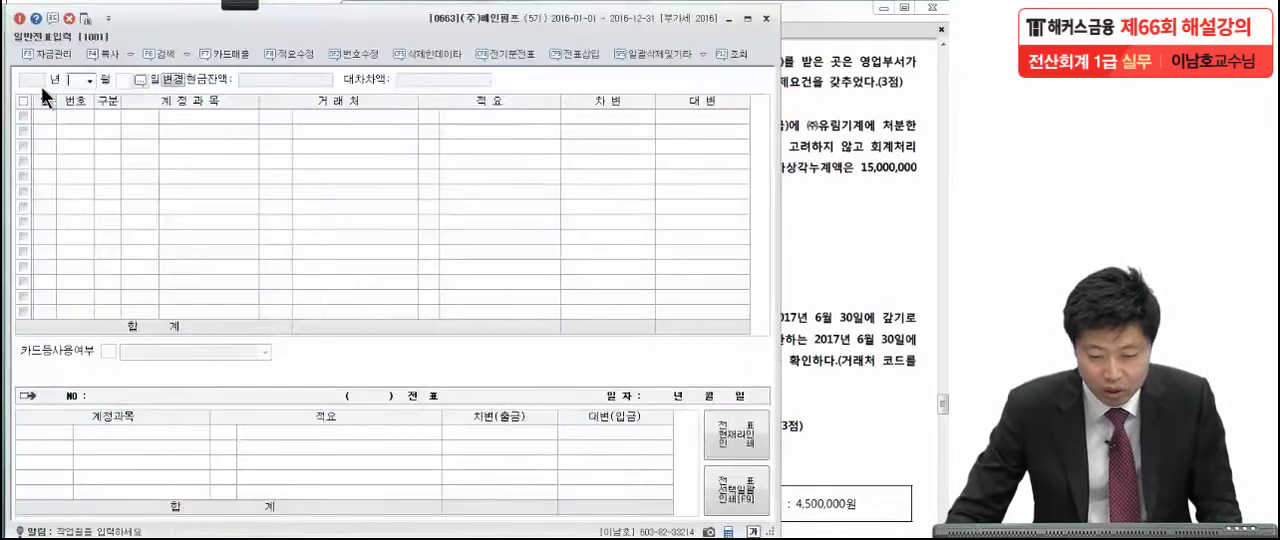
{"action": "type", "text": "2016"}
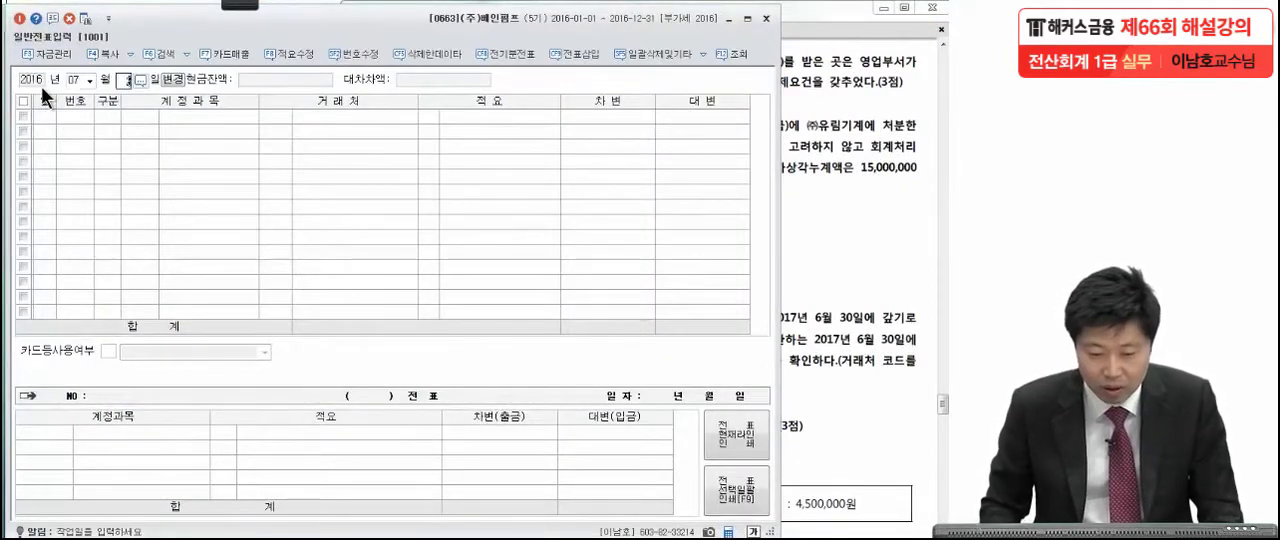
{"action": "key", "text": "Return"}
{"action": "left_click", "coordinate": [187, 117]}
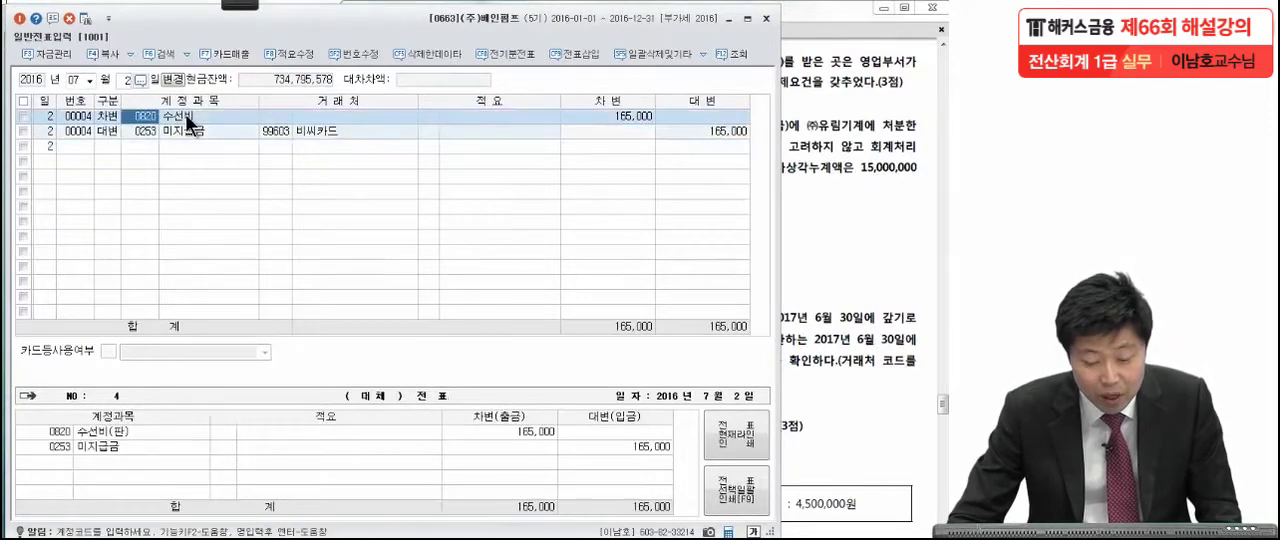
{"action": "left_click", "coordinate": [206, 130]}
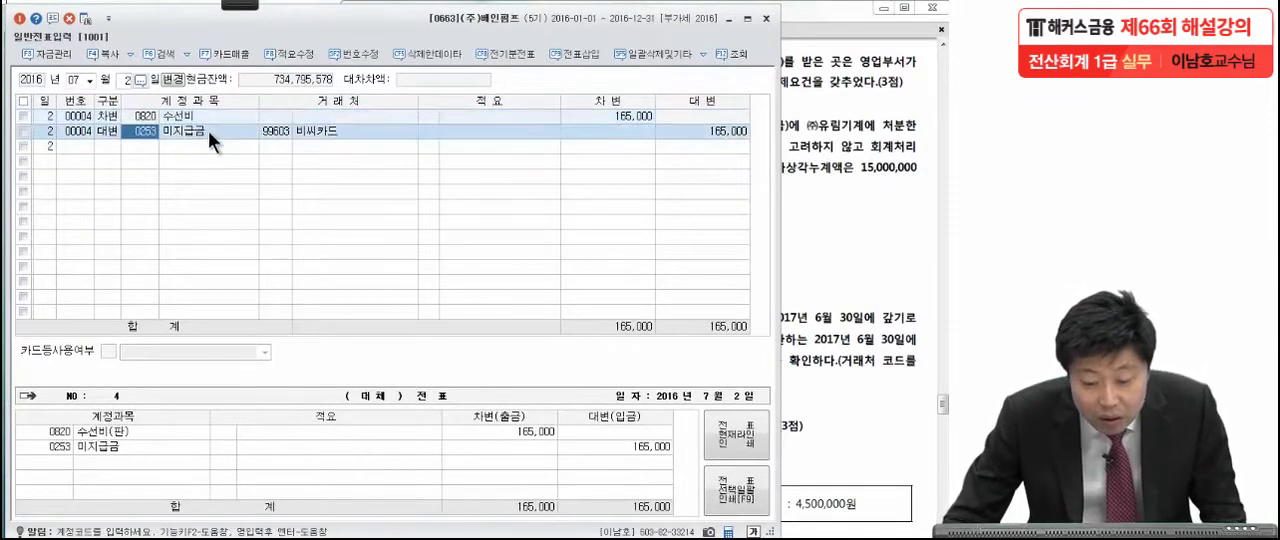
{"action": "left_click", "coordinate": [322, 131]}
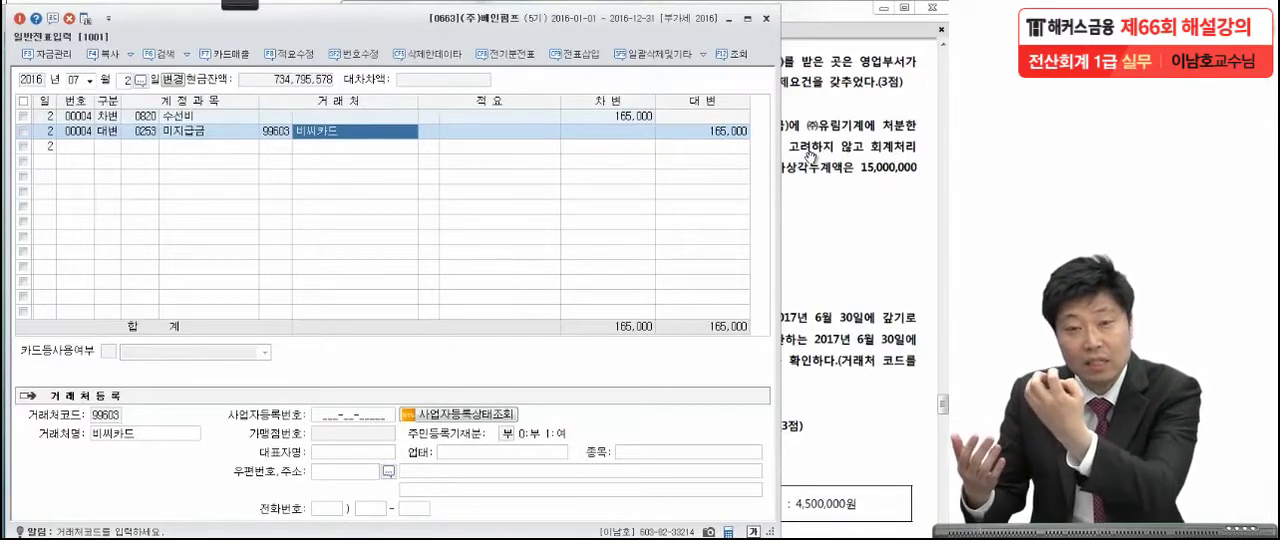
{"action": "left_click", "coordinate": [903, 128]}
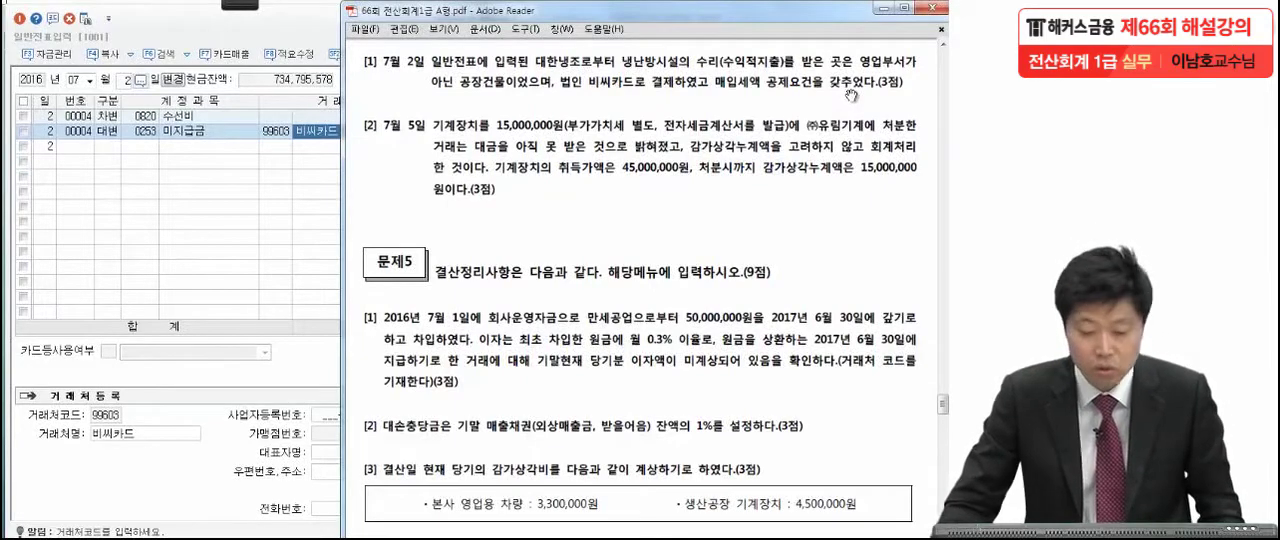
{"action": "left_click", "coordinate": [278, 231]}
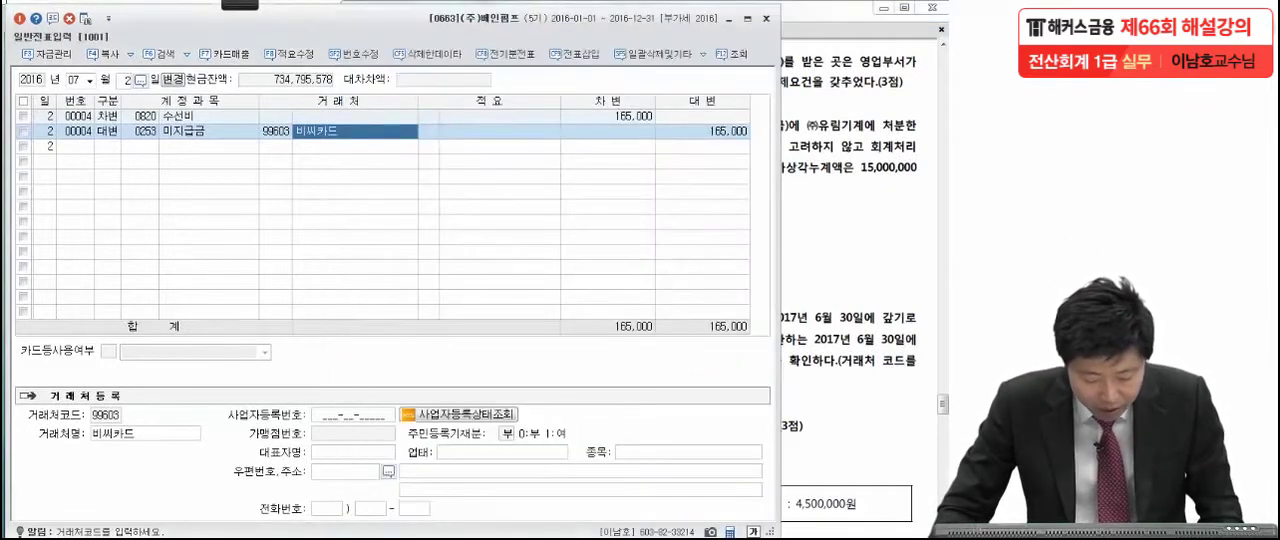
Open 매입매출전표입력 and set the voucher date to July 2, 2016.
{"action": "key", "text": "Escape"}
{"action": "left_click", "coordinate": [75, 103]}
{"action": "left_click", "coordinate": [806, 172]}
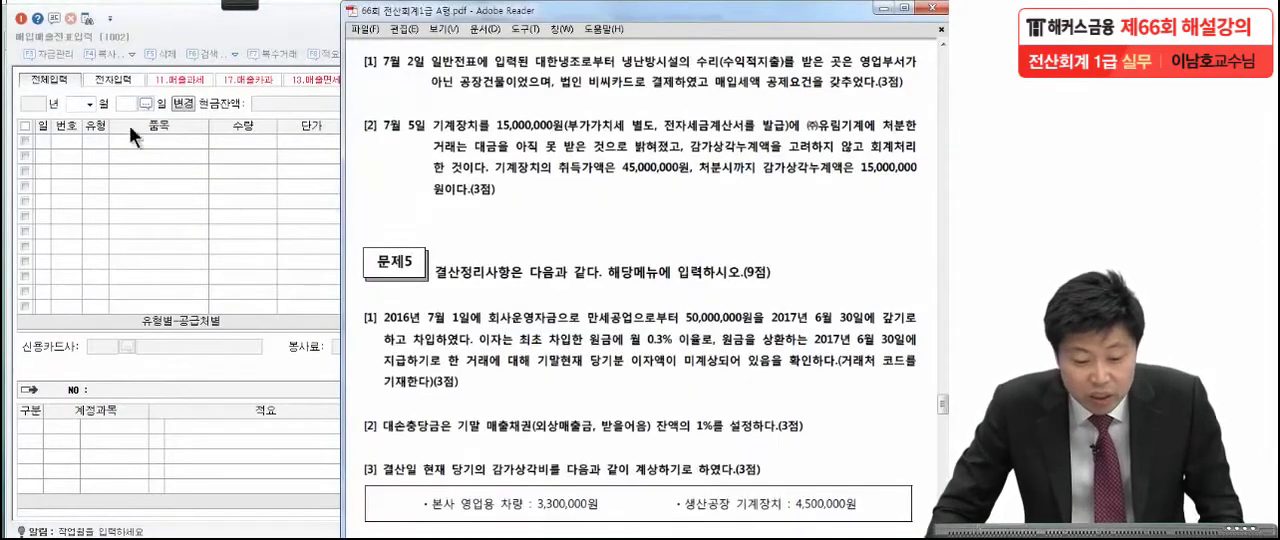
{"action": "left_click", "coordinate": [80, 102]}
{"action": "type", "text": "07"}
{"action": "key", "text": "Return"}
{"action": "type", "text": "2"}
{"action": "key", "text": "Return"}
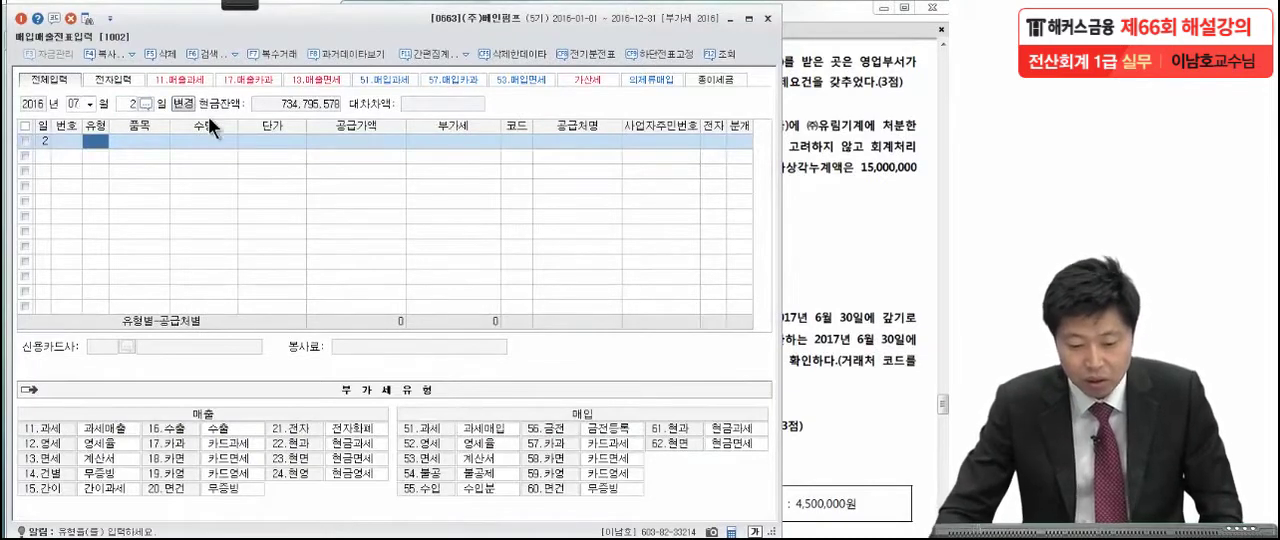
Set the new July 2 voucher's type to 57 카과, a taxable card purchase.
{"action": "left_click", "coordinate": [802, 124]}
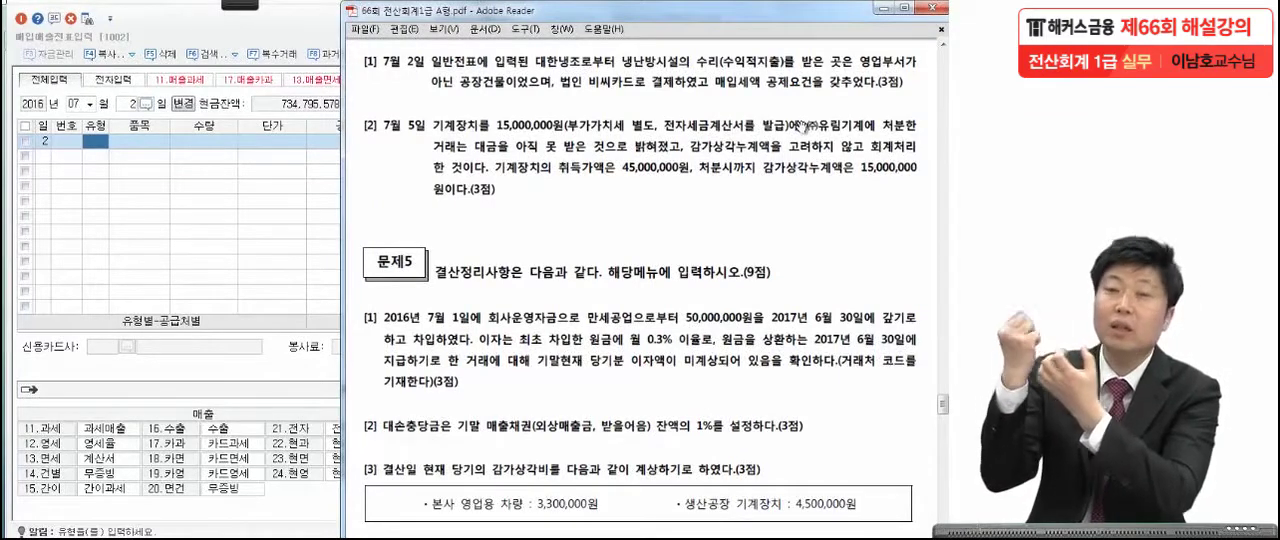
{"action": "left_click", "coordinate": [202, 229]}
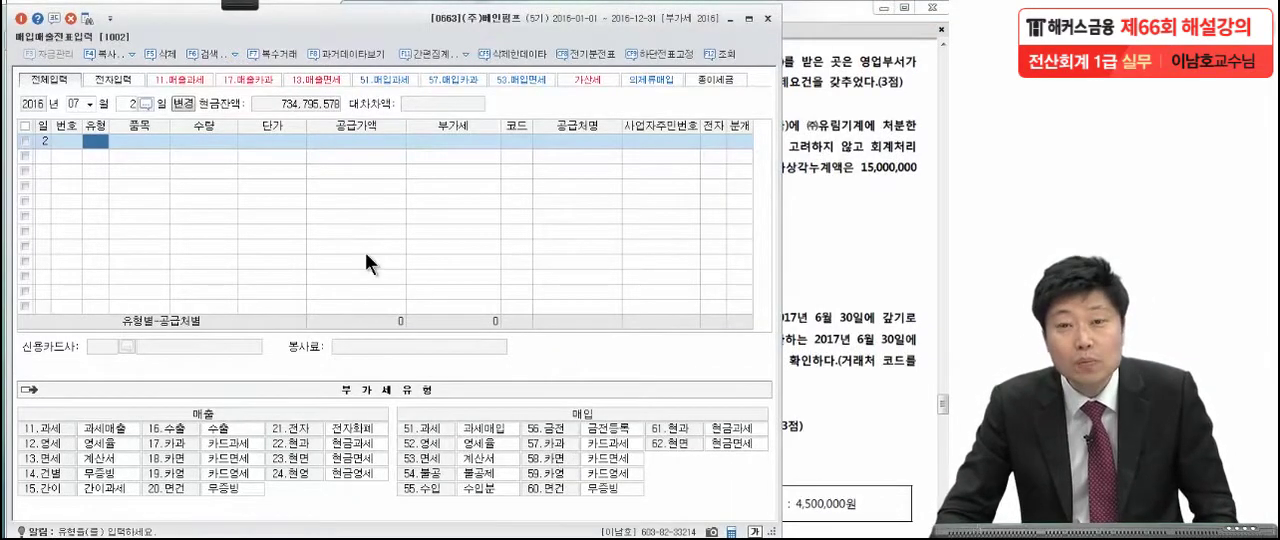
{"action": "type", "text": "57"}
{"action": "key", "text": "Return"}
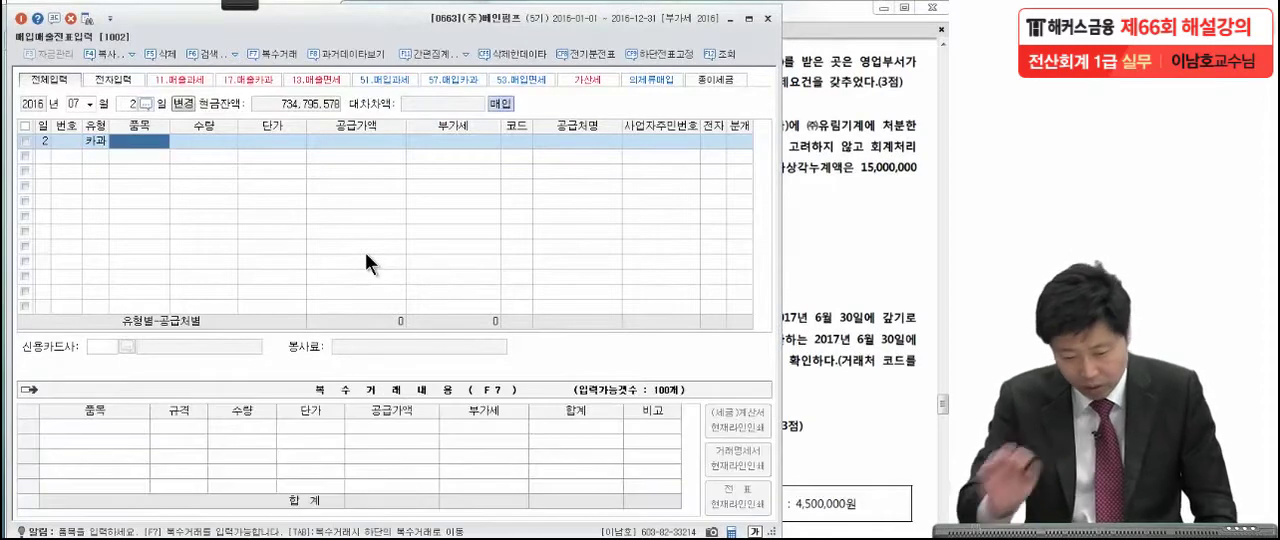
Check the repair amount in 일반전표입력 and enter 165,000 as the card purchase's 공급가액, accepting the calculated VAT.
{"action": "left_click", "coordinate": [355, 142]}
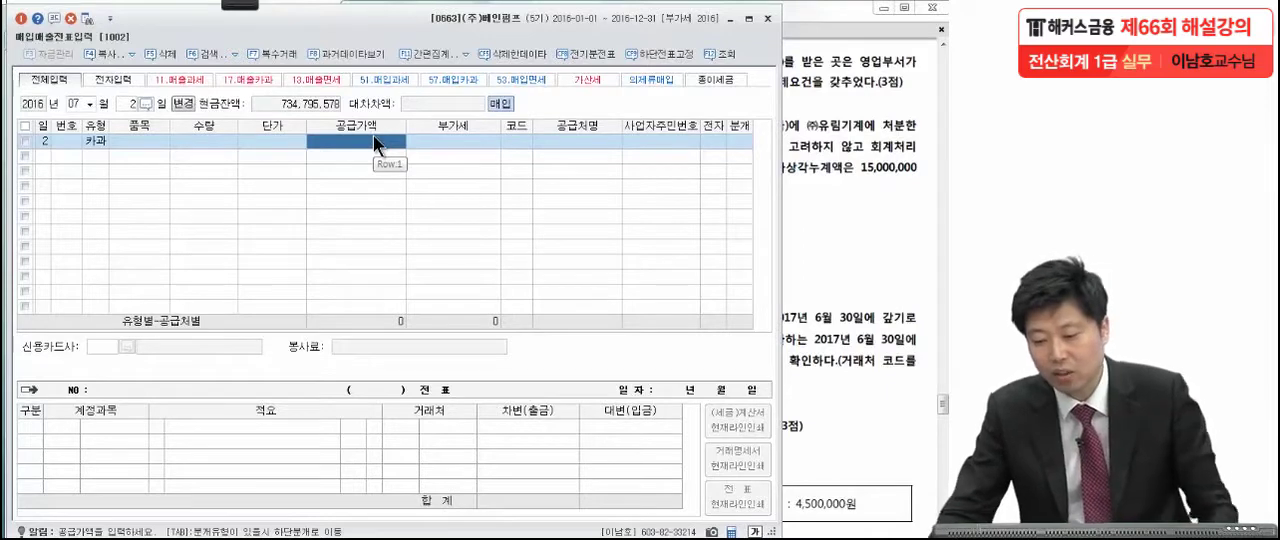
{"action": "left_click", "coordinate": [872, 152]}
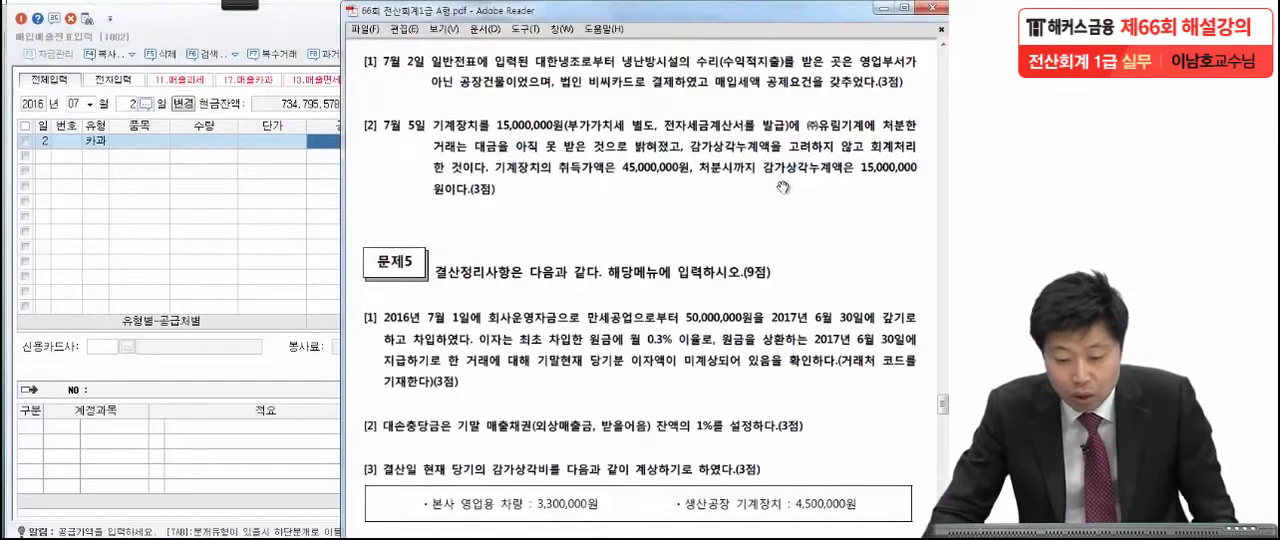
{"action": "left_click", "coordinate": [338, 161]}
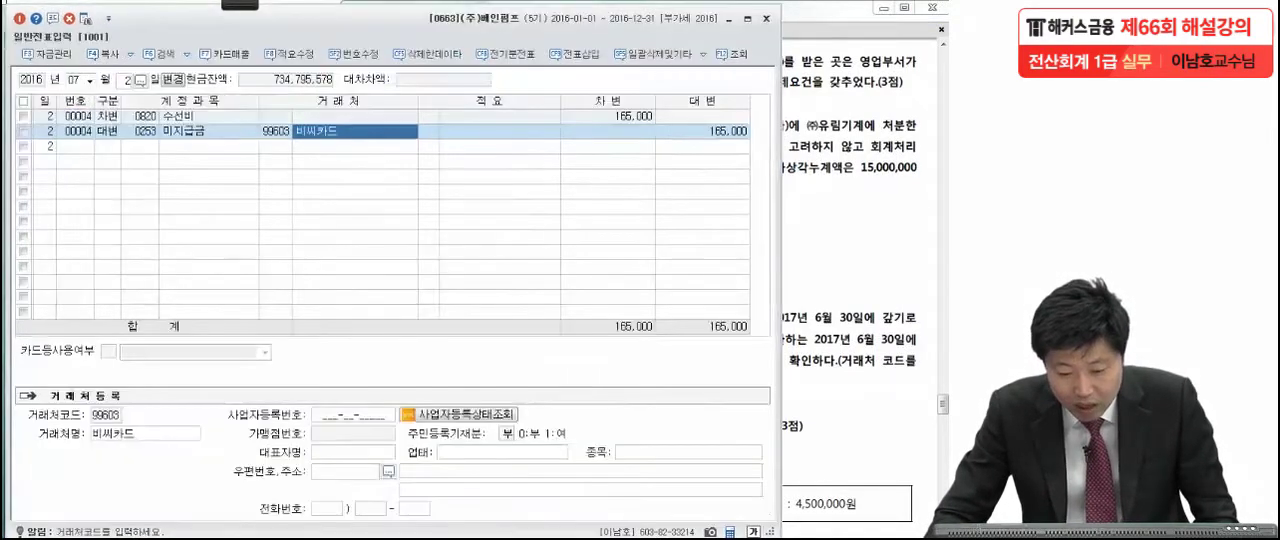
{"action": "left_click", "coordinate": [609, 119]}
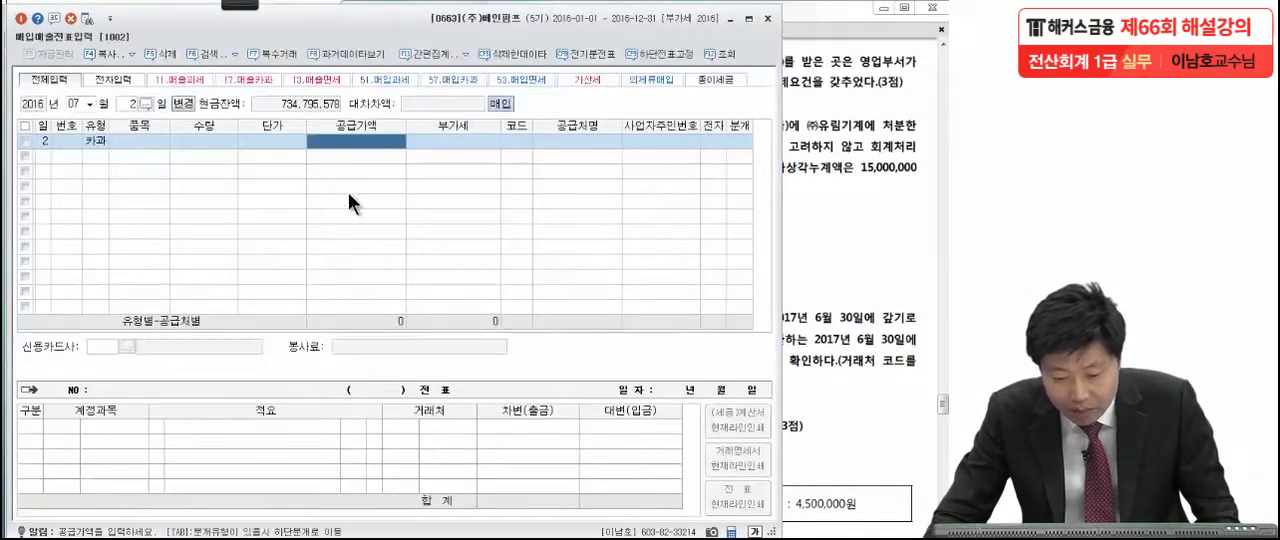
{"action": "type", "text": "1"}
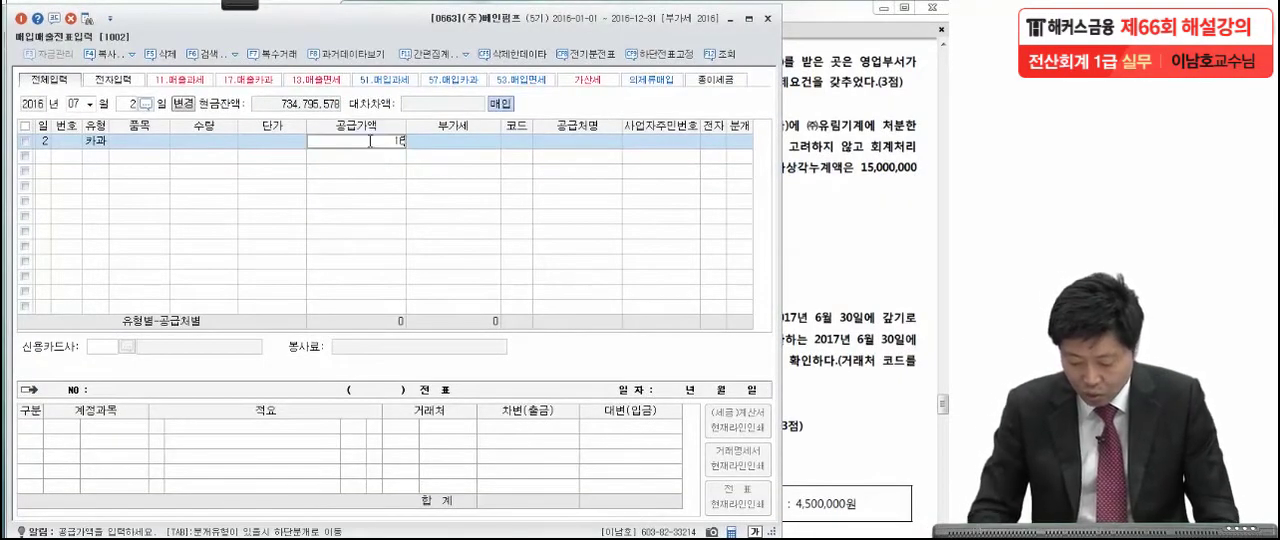
{"action": "type", "text": "6500000"}
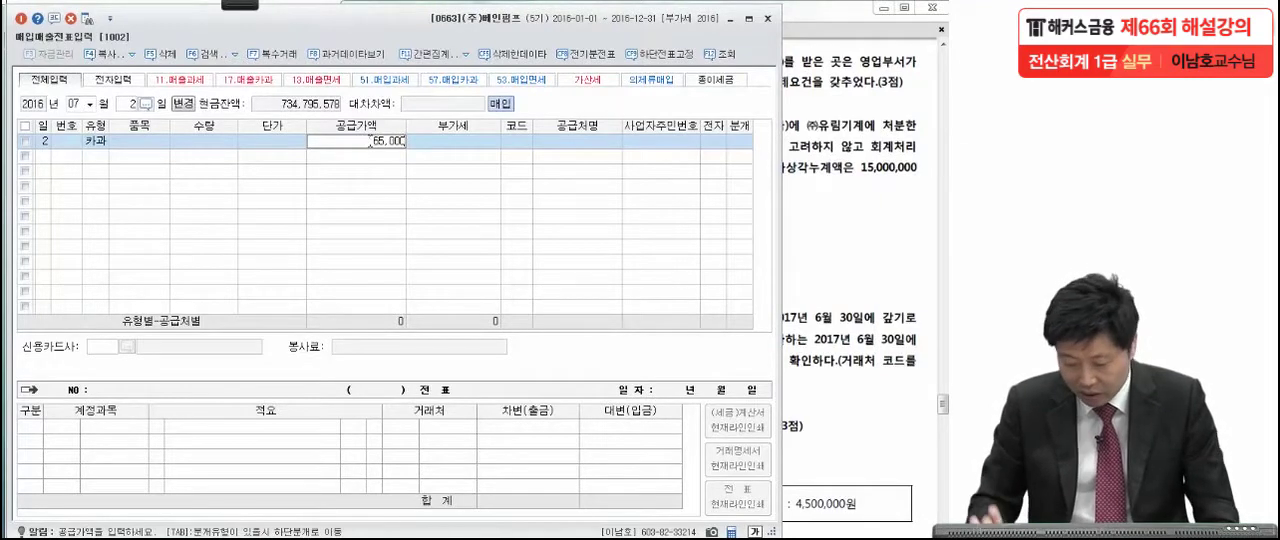
{"action": "key", "text": "Return"}
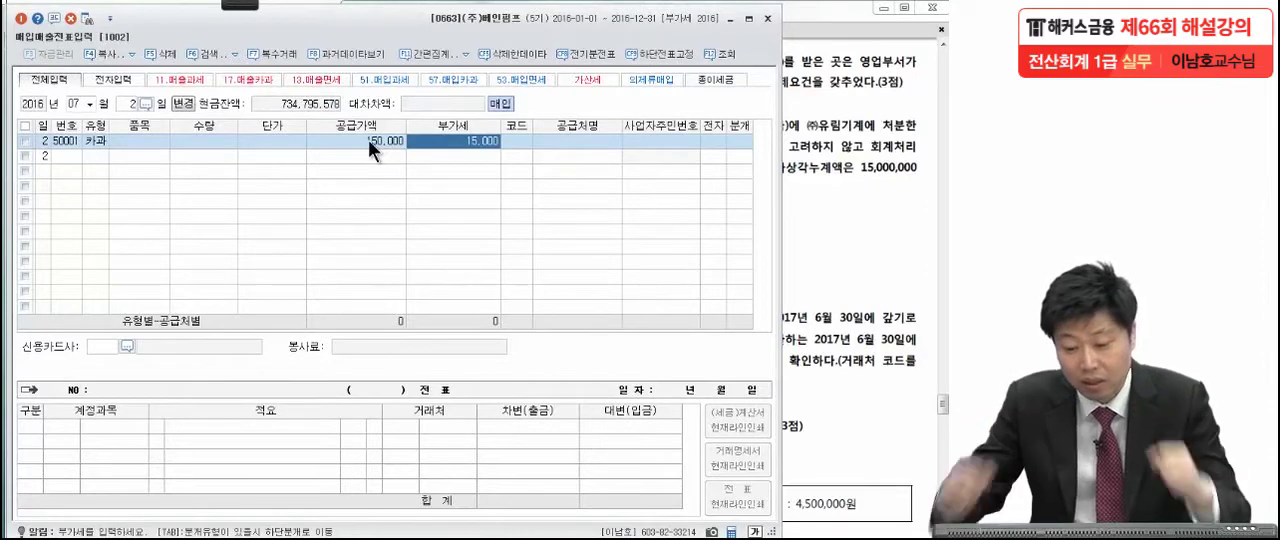
{"action": "key", "text": "Return"}
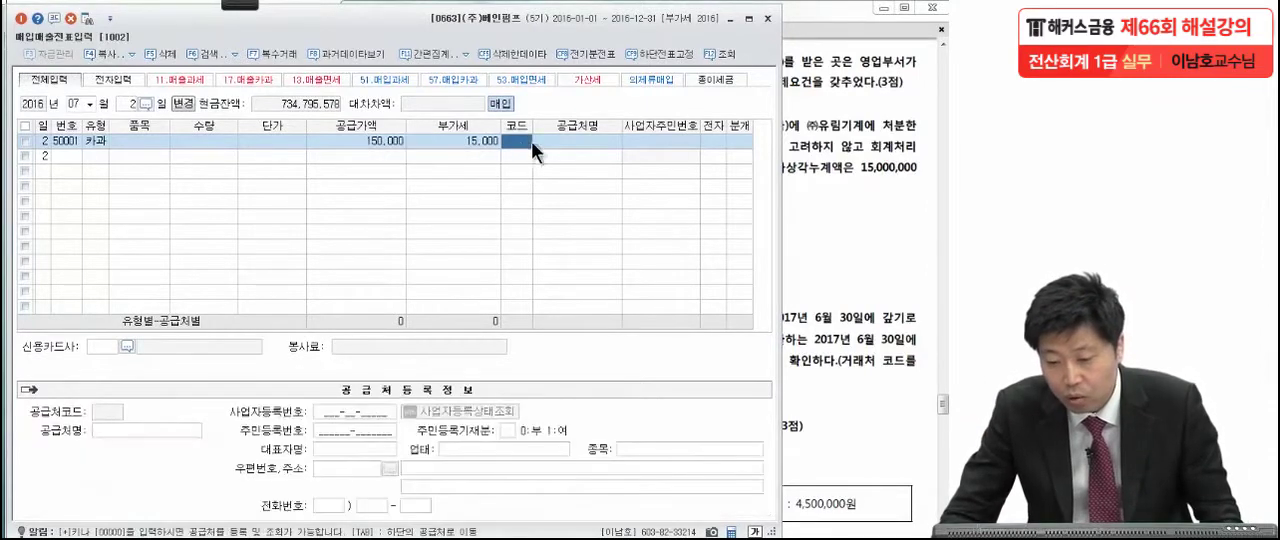
Set the voucher's supplier to 대한냉조, as named in the exam question.
{"action": "left_click", "coordinate": [821, 128]}
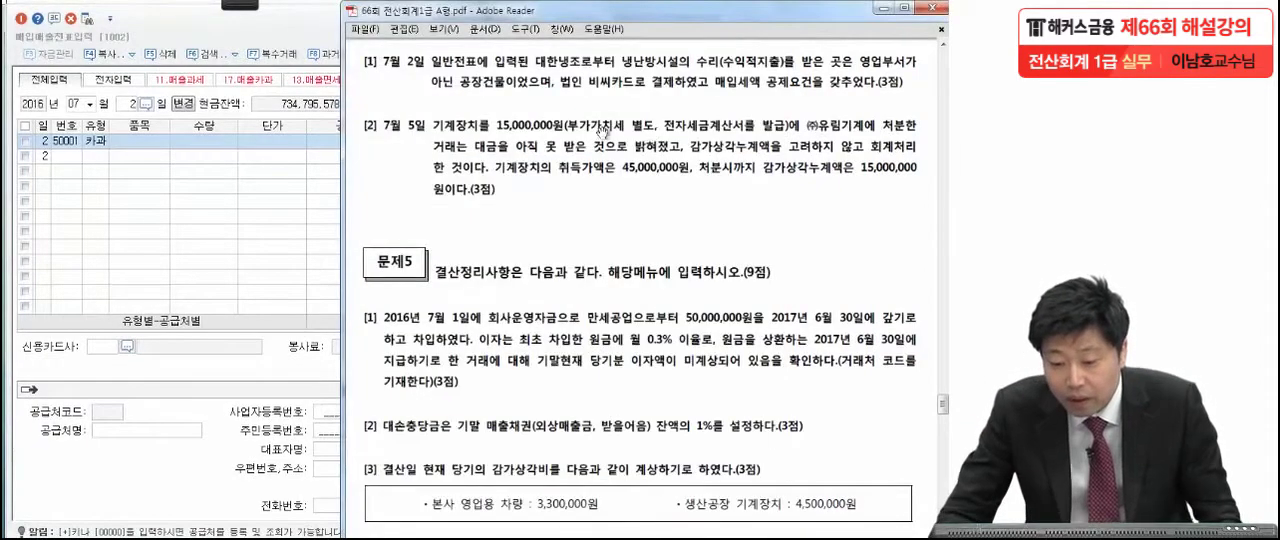
{"action": "left_click", "coordinate": [303, 171]}
{"action": "type", "text": "냉"}
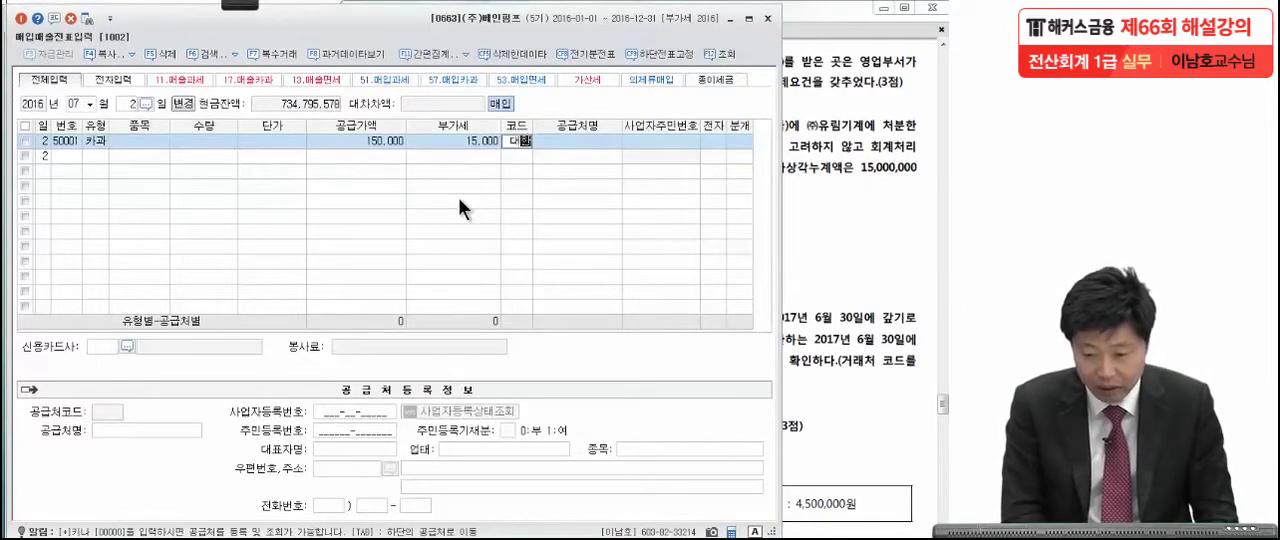
{"action": "key", "text": "Return"}
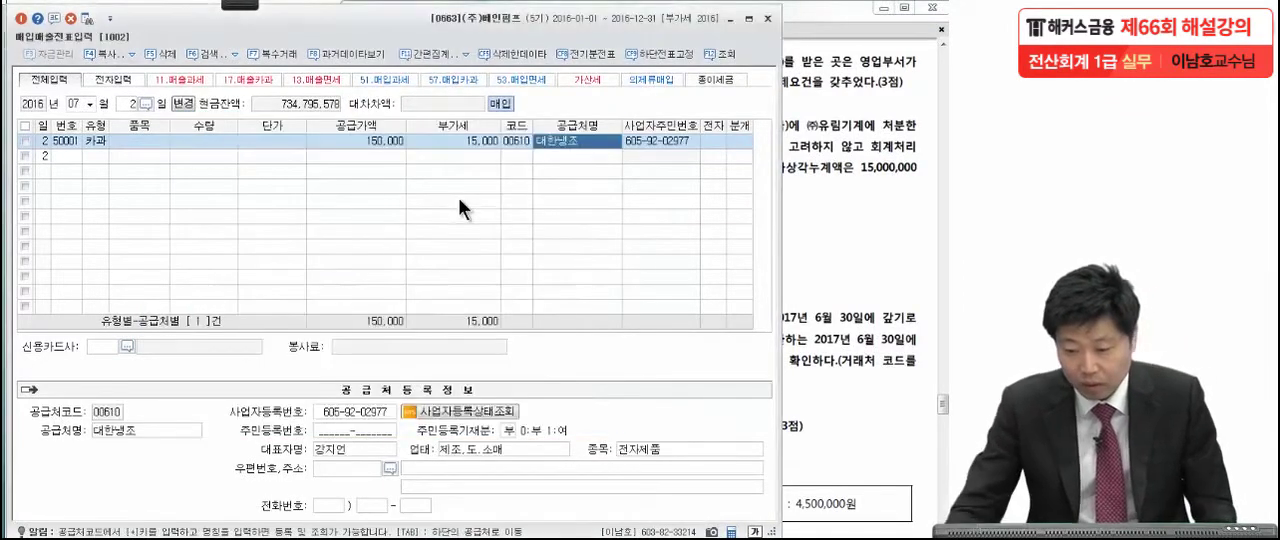
Set the voucher's credit card company to 비씨카드 and its 분개 type to 3 혼합.
{"action": "left_click", "coordinate": [126, 342]}
{"action": "left_click", "coordinate": [888, 150]}
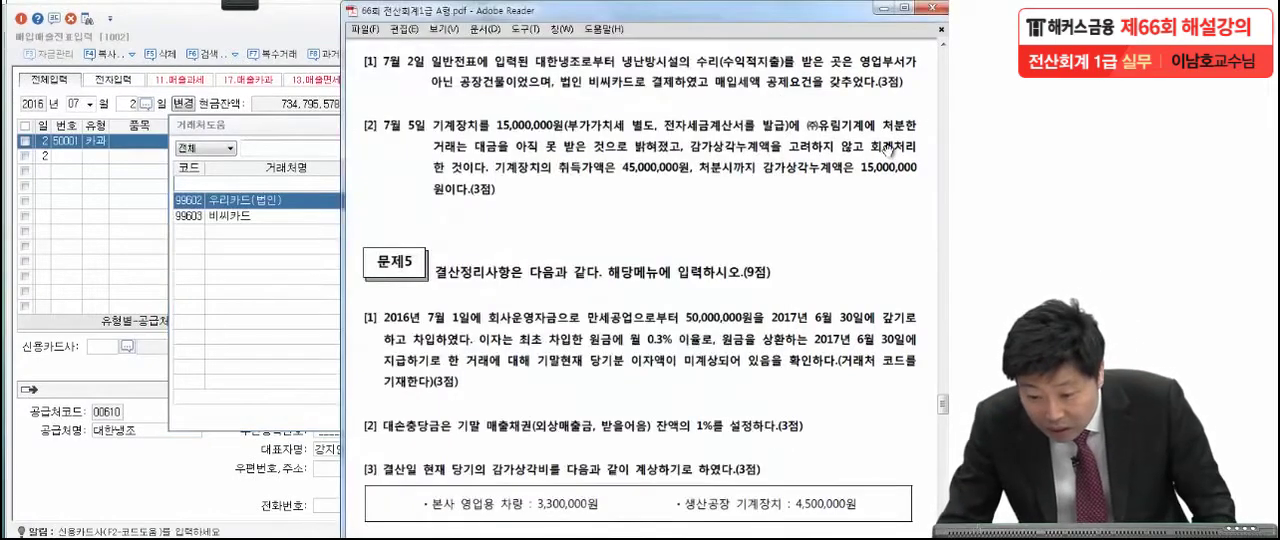
{"action": "left_click", "coordinate": [293, 278]}
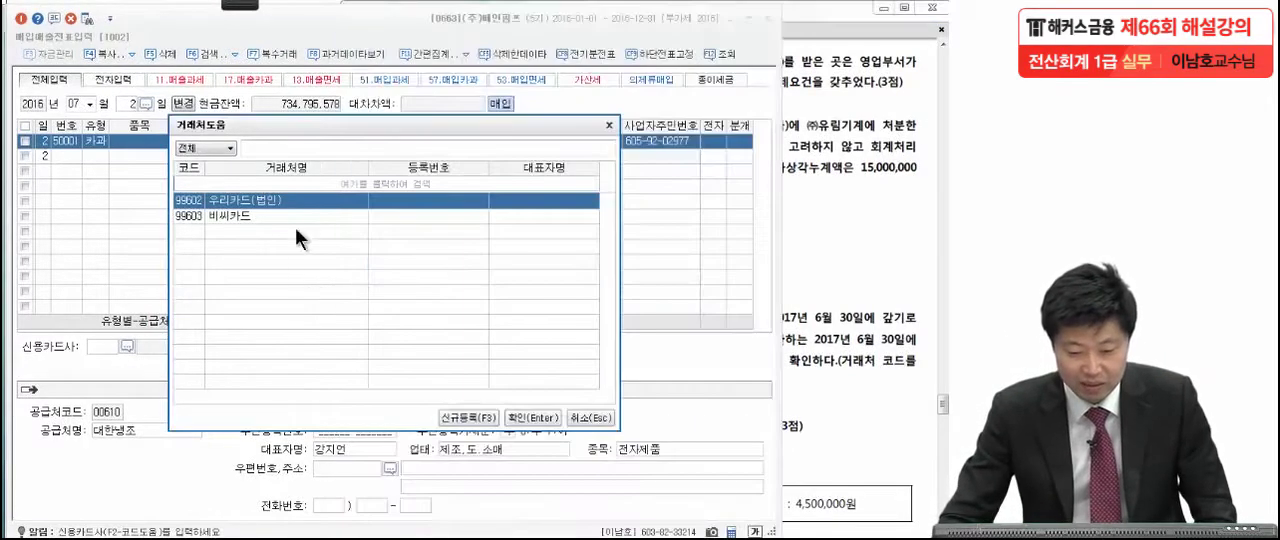
{"action": "left_click", "coordinate": [270, 216]}
{"action": "key", "text": "Return"}
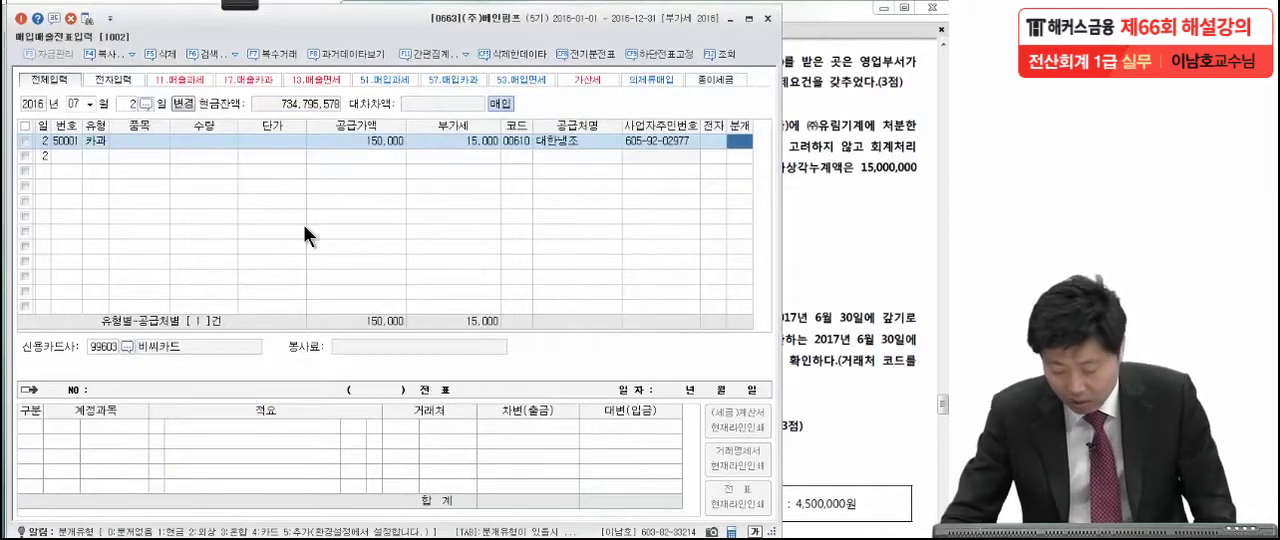
{"action": "key", "text": "3"}
{"action": "key", "text": "Return"}
{"action": "key", "text": "Return"}
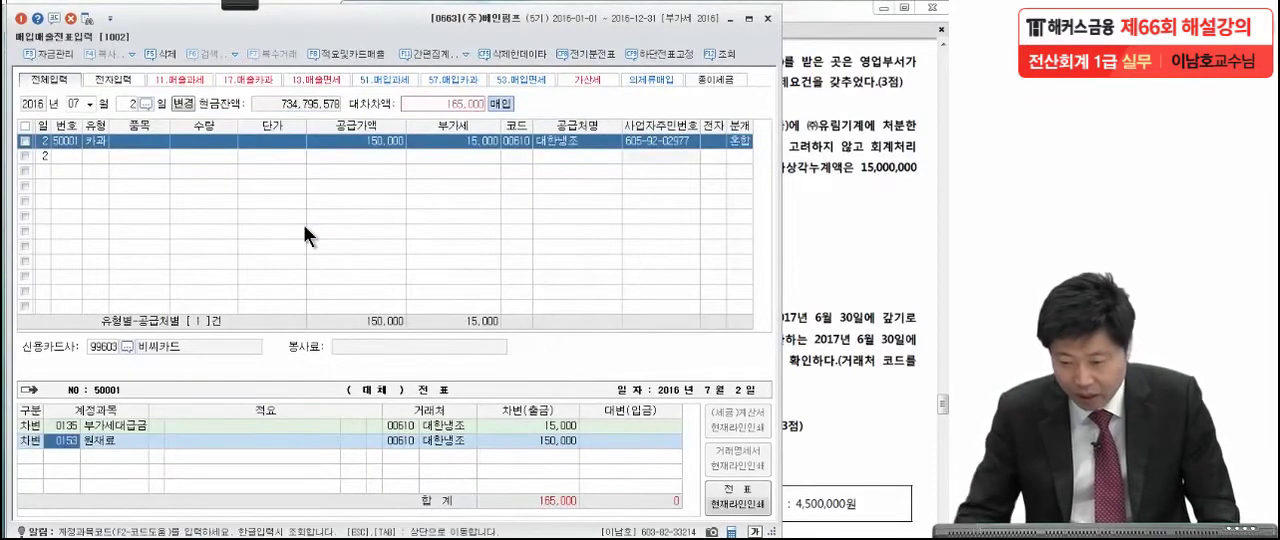
Change the 원재료 debit line to account 0520 수선비 (제조원가), keeping its amount of 150,000.
{"action": "left_click", "coordinate": [812, 170]}
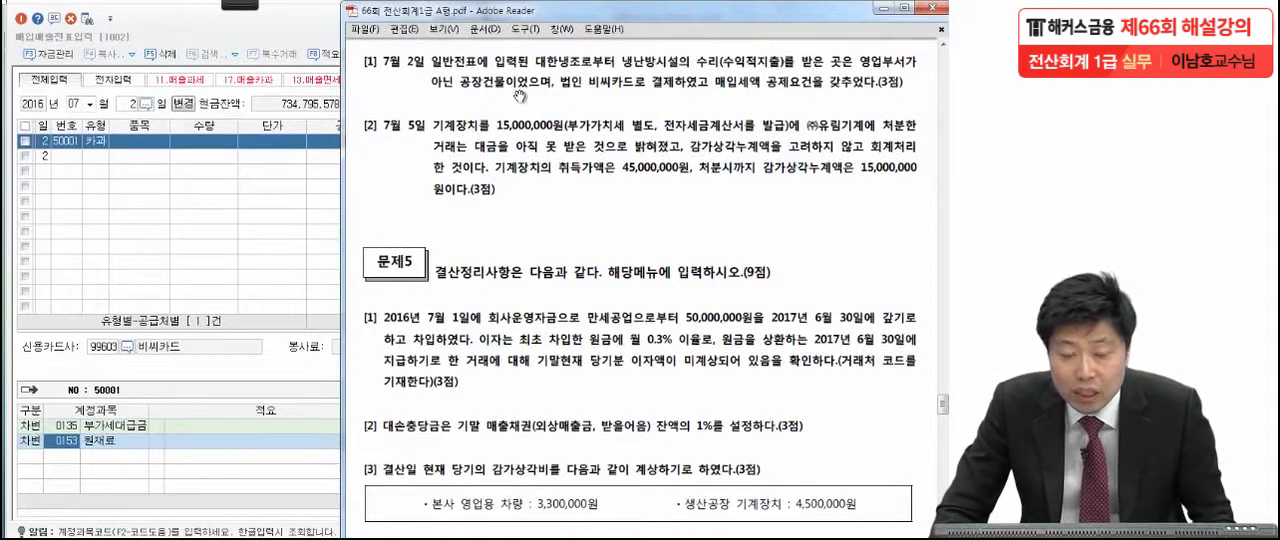
{"action": "left_click", "coordinate": [58, 446]}
{"action": "key", "text": "F2"}
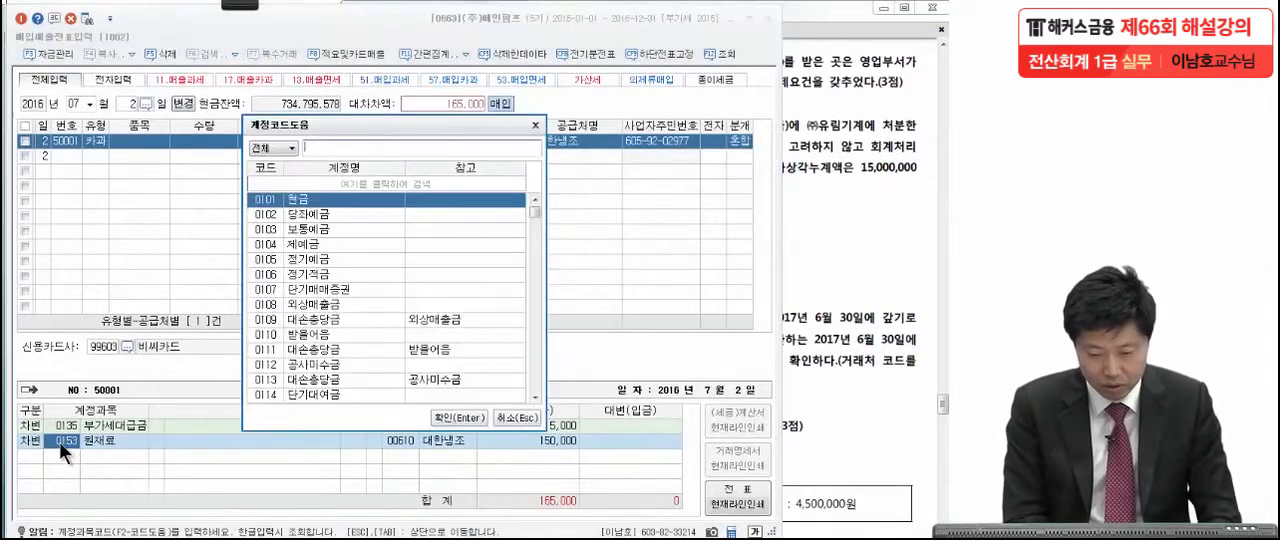
{"action": "type", "text": "수선비"}
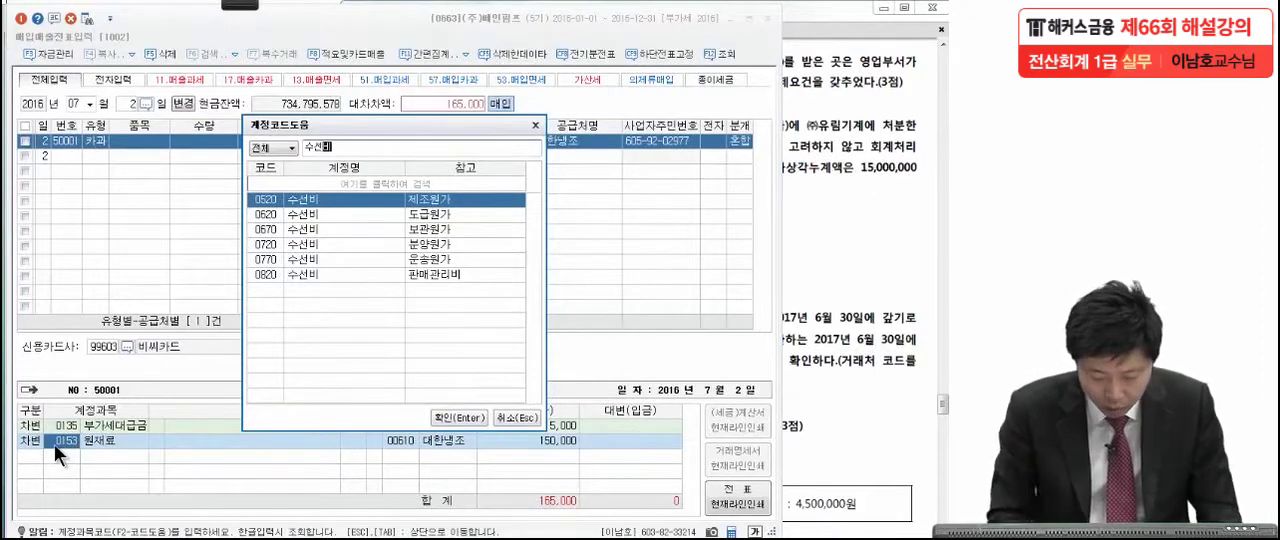
{"action": "key", "text": "Return"}
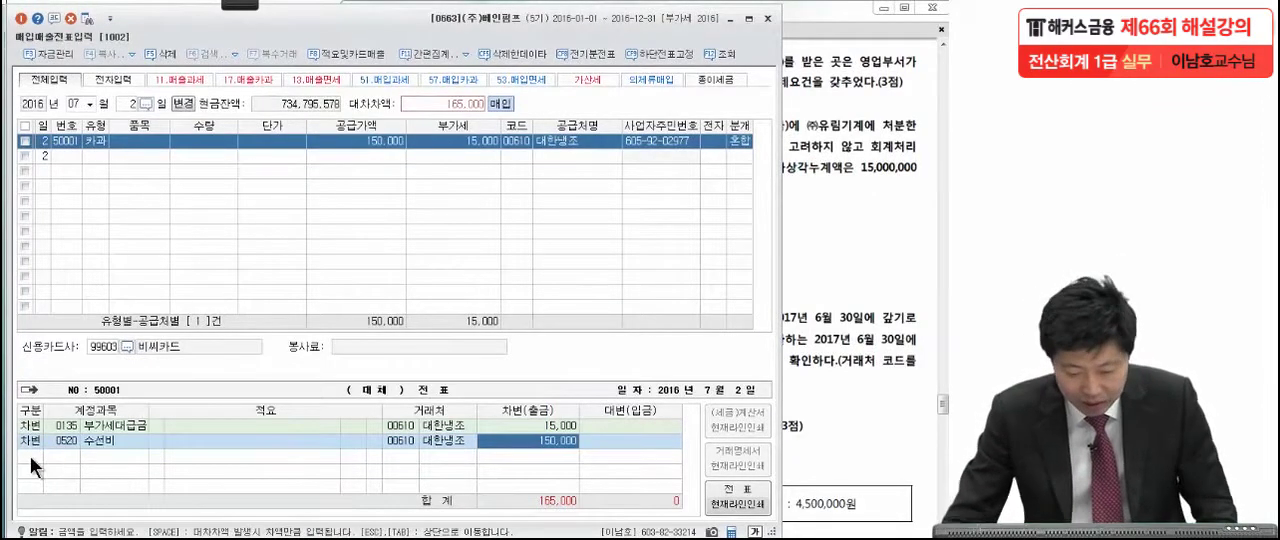
{"action": "key", "text": "Return"}
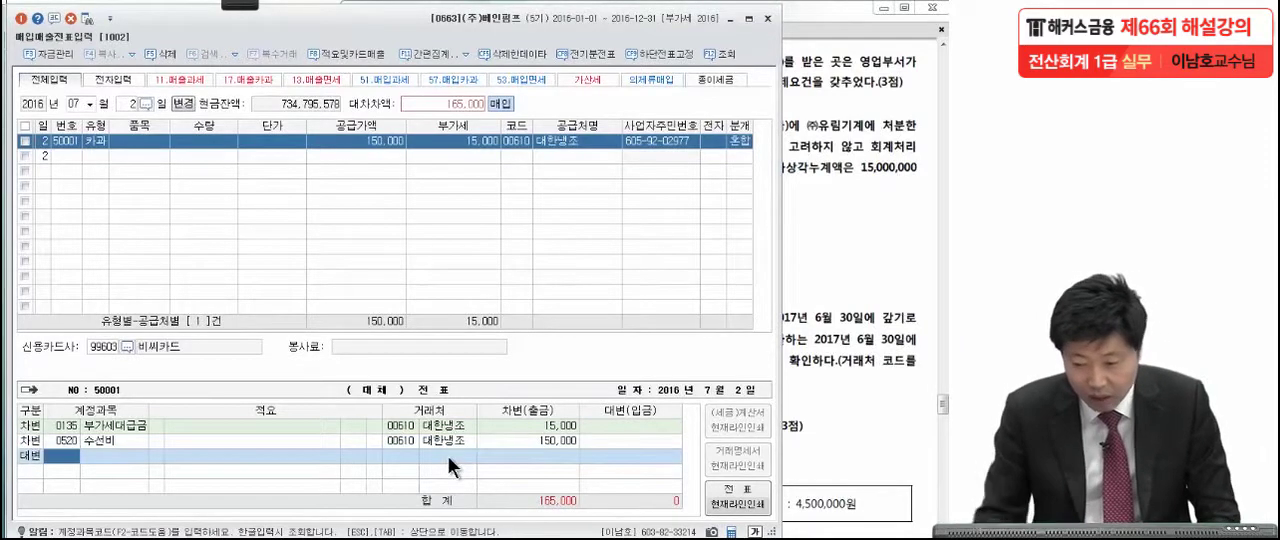
Check the payment terms in the exam question and set the credit line's account to 0253 미지급금 for 165,000.
{"action": "left_click", "coordinate": [818, 242]}
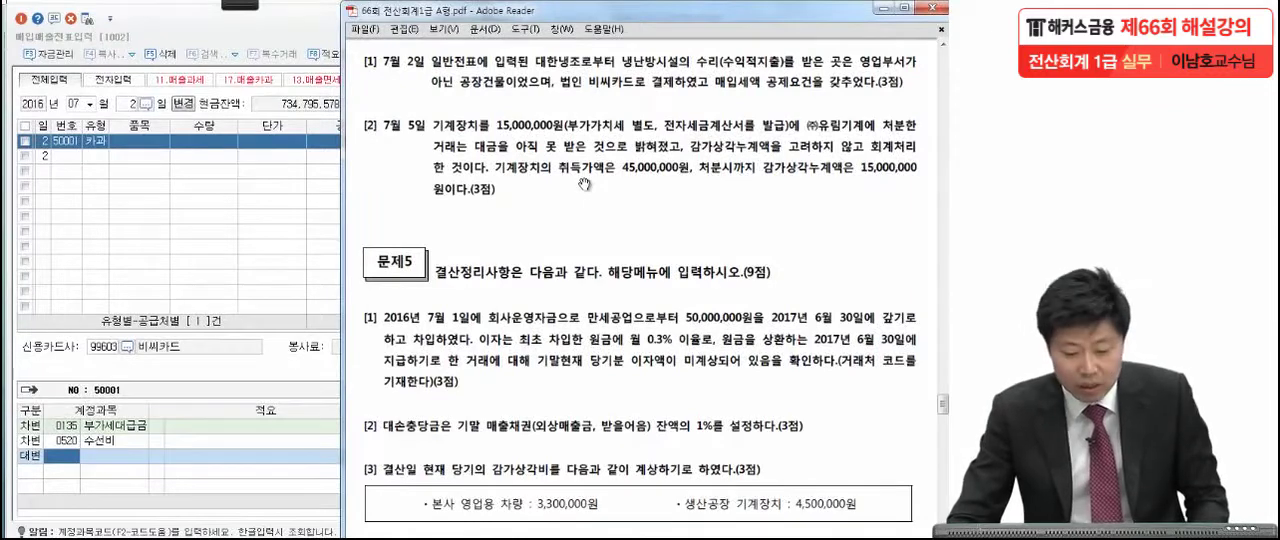
{"action": "left_click", "coordinate": [62, 461]}
{"action": "type", "text": "미지"}
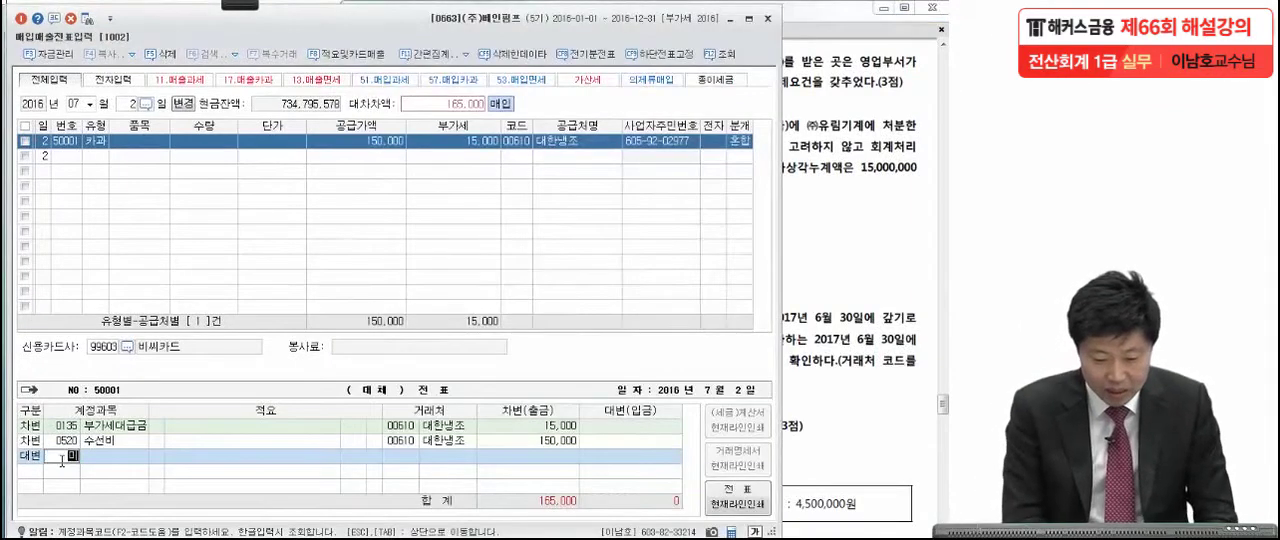
{"action": "key", "text": "Return"}
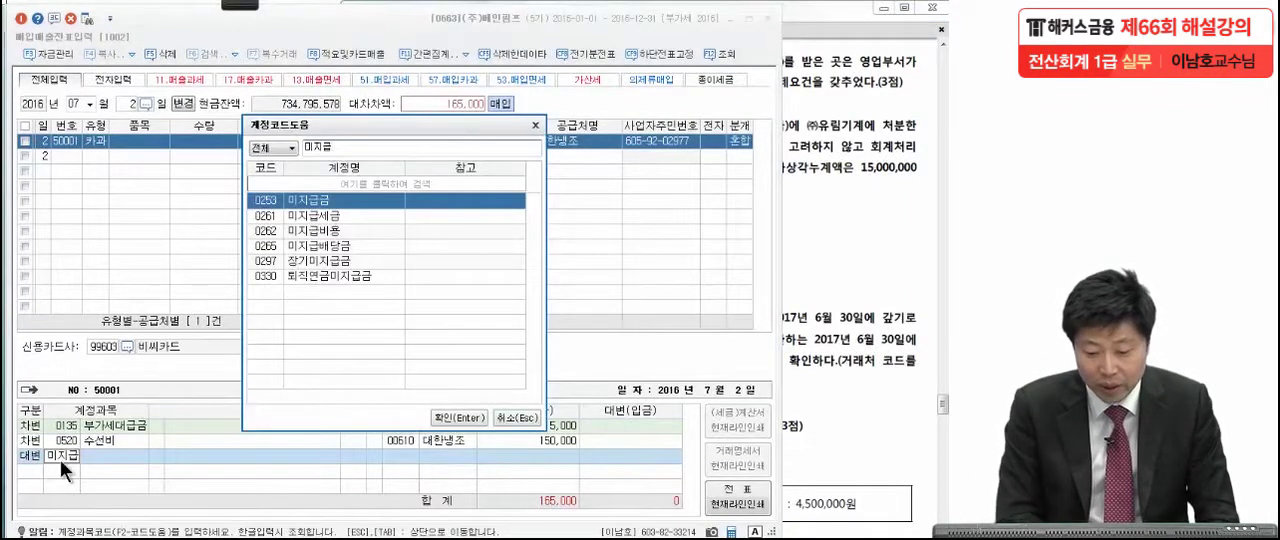
{"action": "key", "text": "Return"}
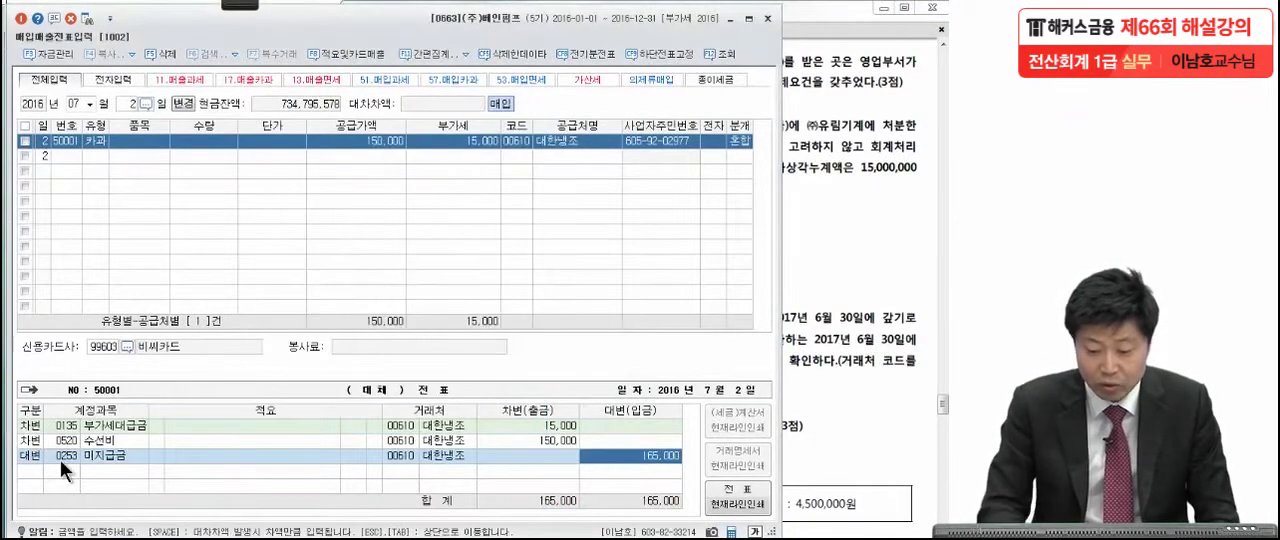
Change the 거래처 of the 미지급금 credit line to 99603 비씨카드, as stated in the exam question.
{"action": "left_click", "coordinate": [426, 457]}
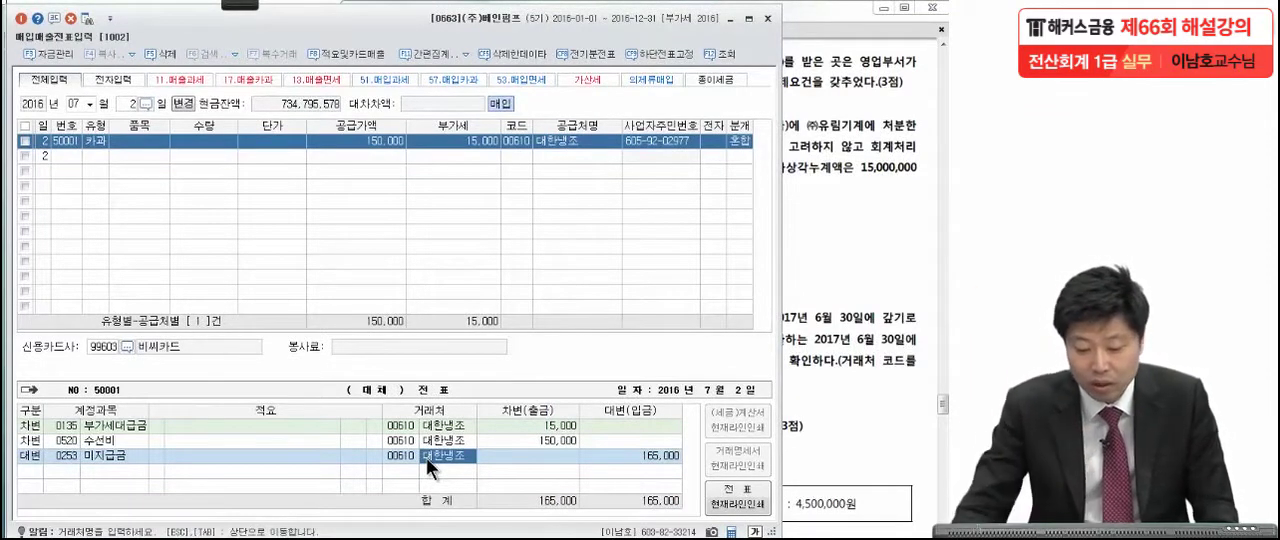
{"action": "left_click", "coordinate": [408, 457]}
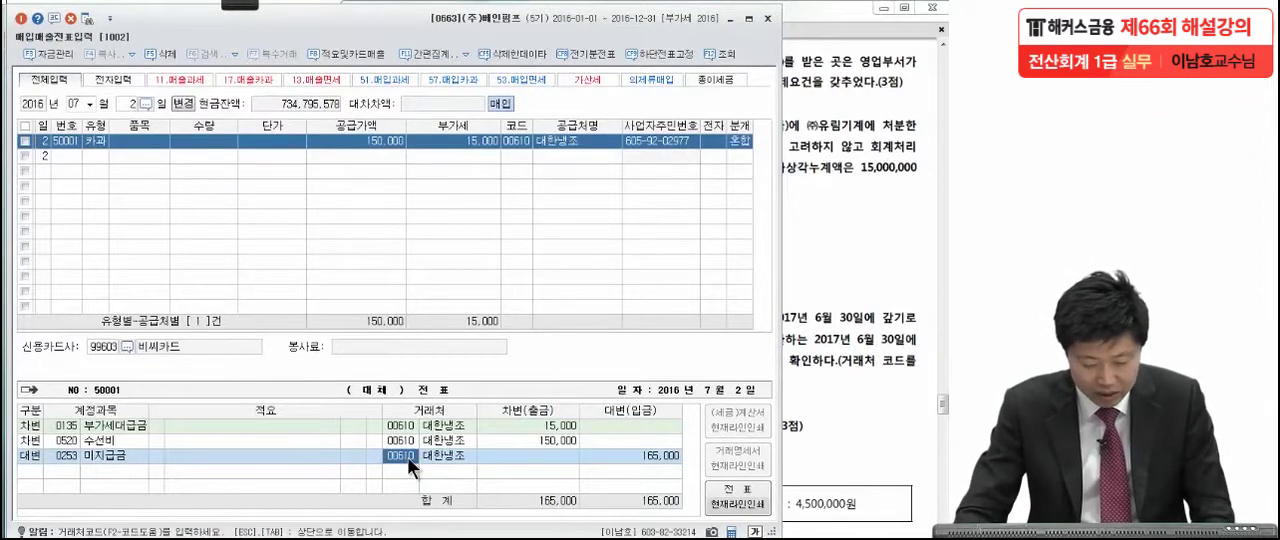
{"action": "key", "text": "F2"}
{"action": "type", "text": "카드"}
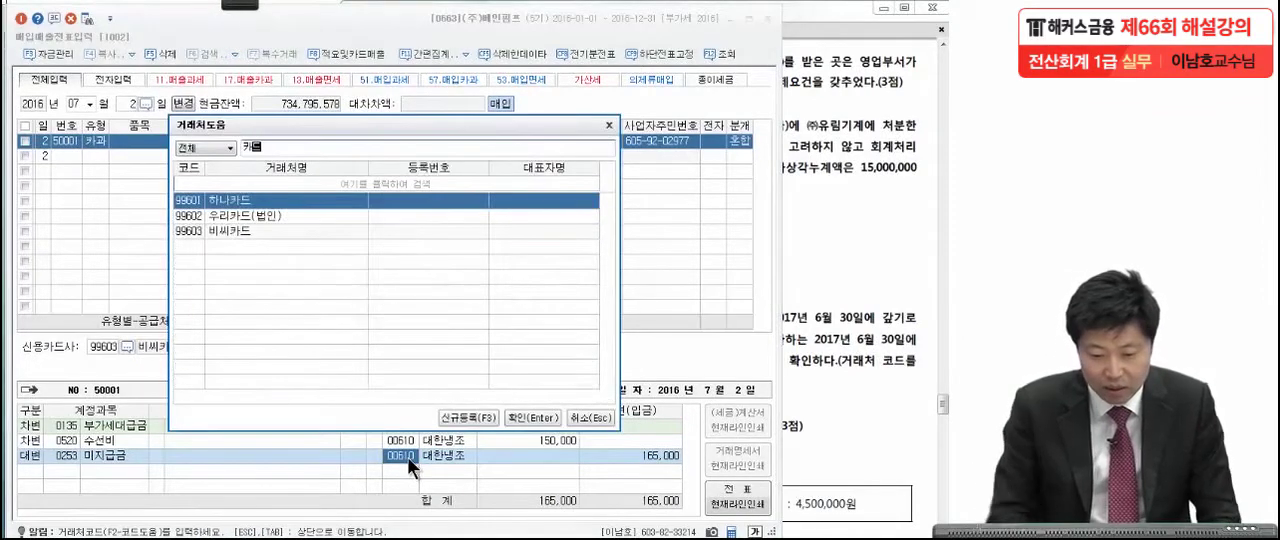
{"action": "left_click", "coordinate": [242, 231]}
{"action": "left_click", "coordinate": [819, 217]}
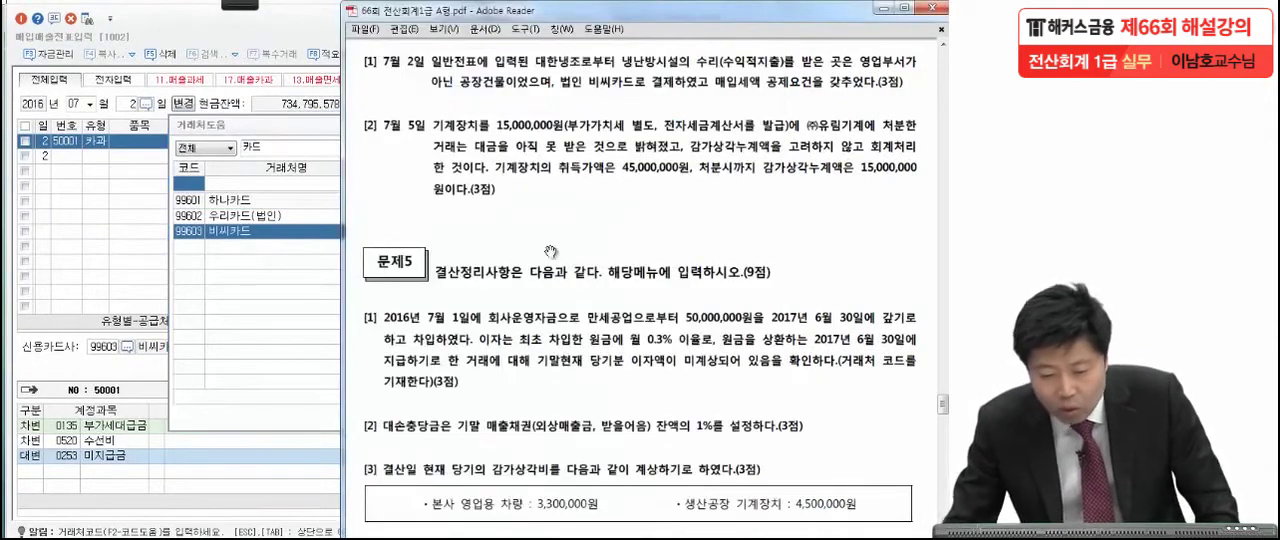
{"action": "left_click", "coordinate": [278, 230]}
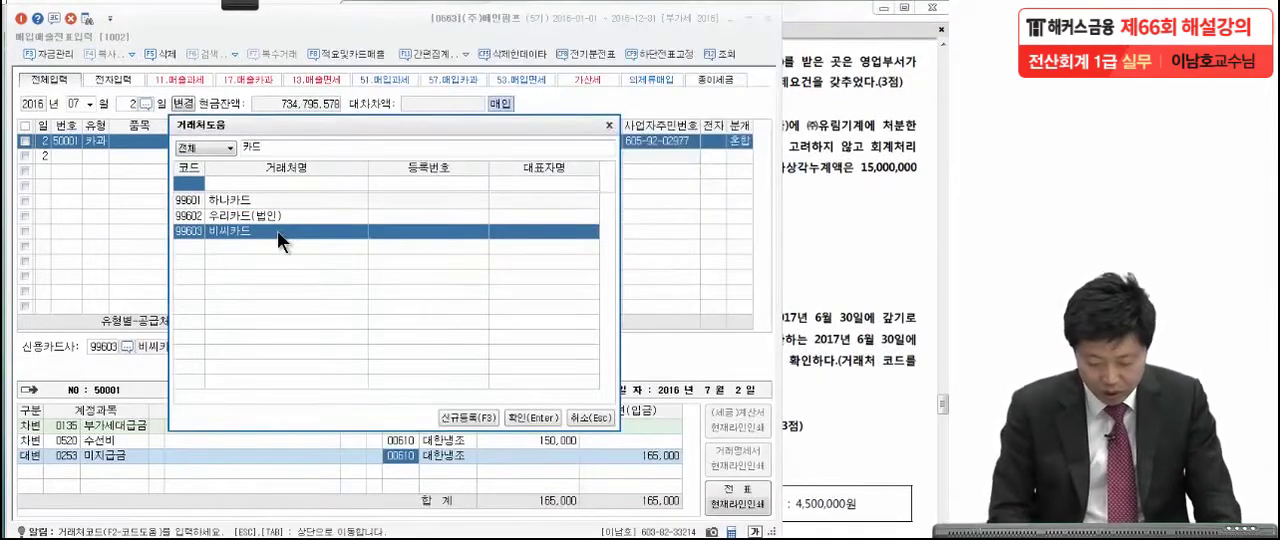
{"action": "double_click", "coordinate": [277, 230]}
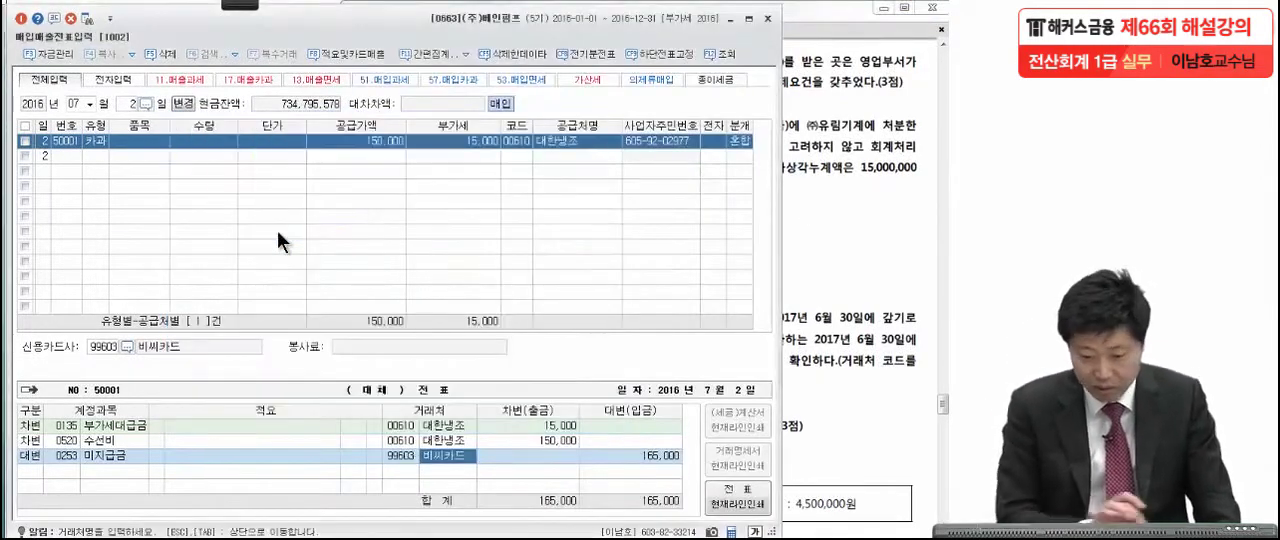
{"action": "left_click", "coordinate": [627, 449]}
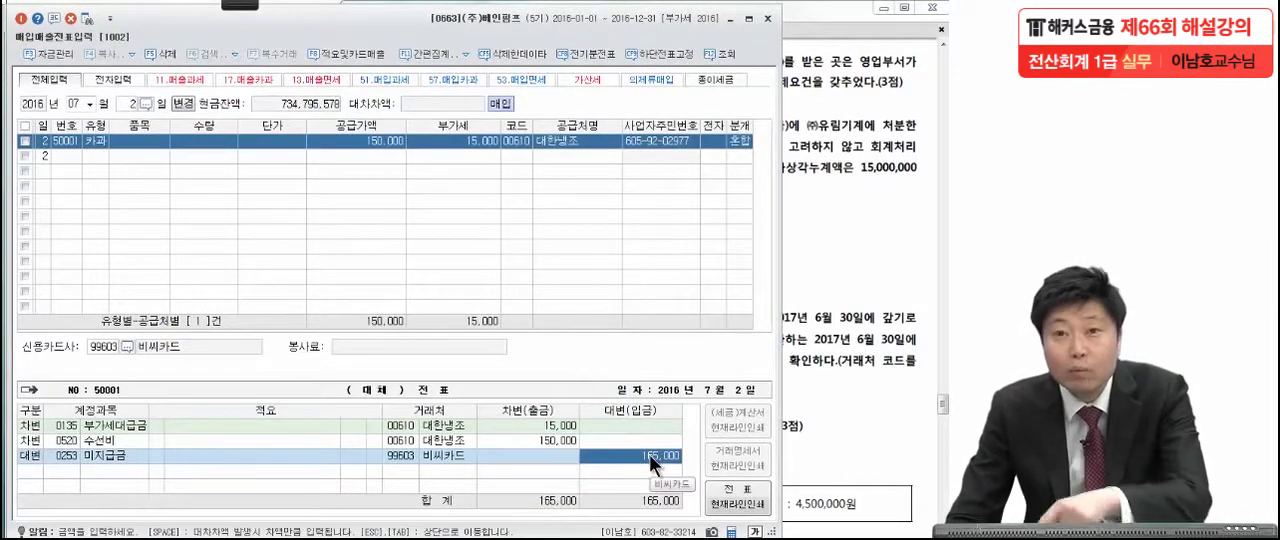
Return to 일반전표입력 and delete the July 2 수선비 voucher for 165,000, confirming the deletion.
{"action": "key", "text": "alt+Tab"}
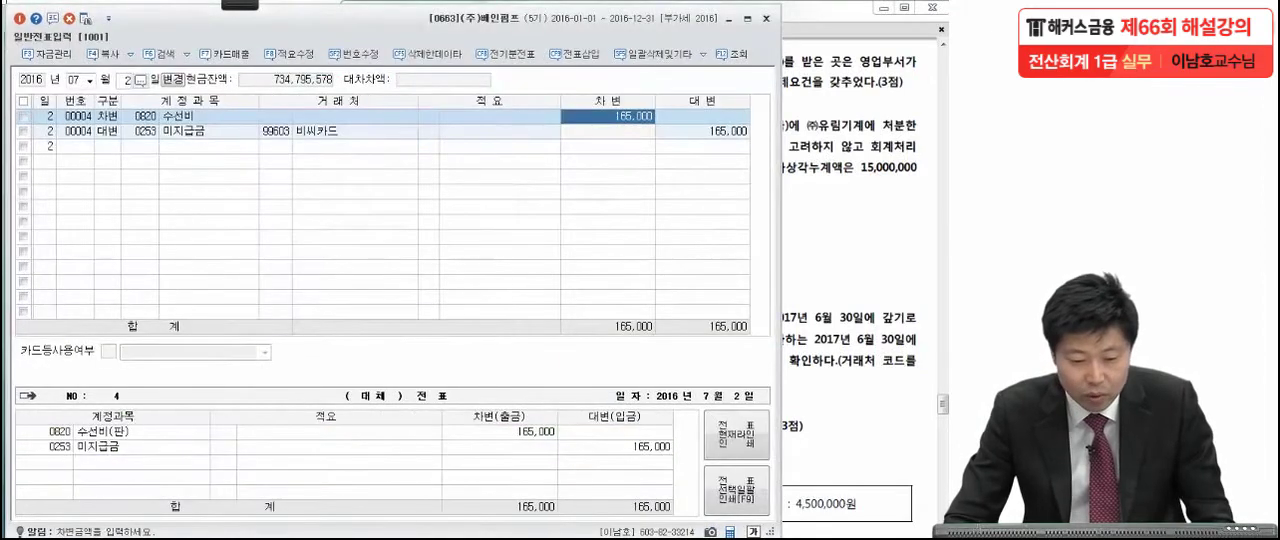
{"action": "left_click", "coordinate": [22, 116]}
{"action": "left_click", "coordinate": [69, 18]}
{"action": "left_click", "coordinate": [368, 310]}
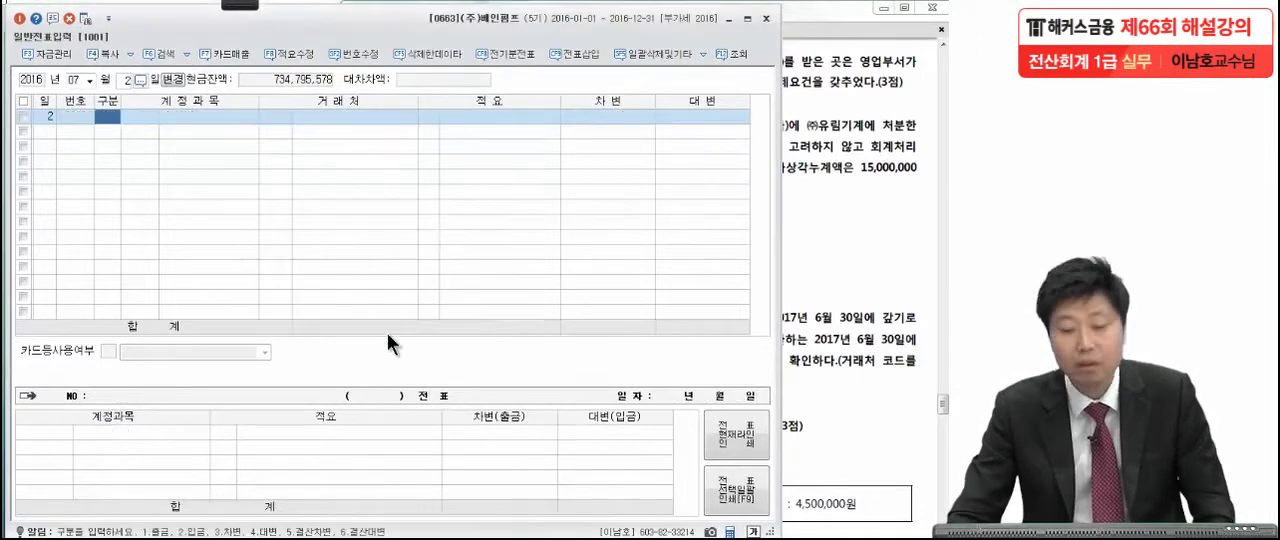
Mark the sale price, buyer, acquisition cost and accumulated depreciation in the July 5 machinery disposal question with the pen.
{"action": "left_click", "coordinate": [805, 311]}
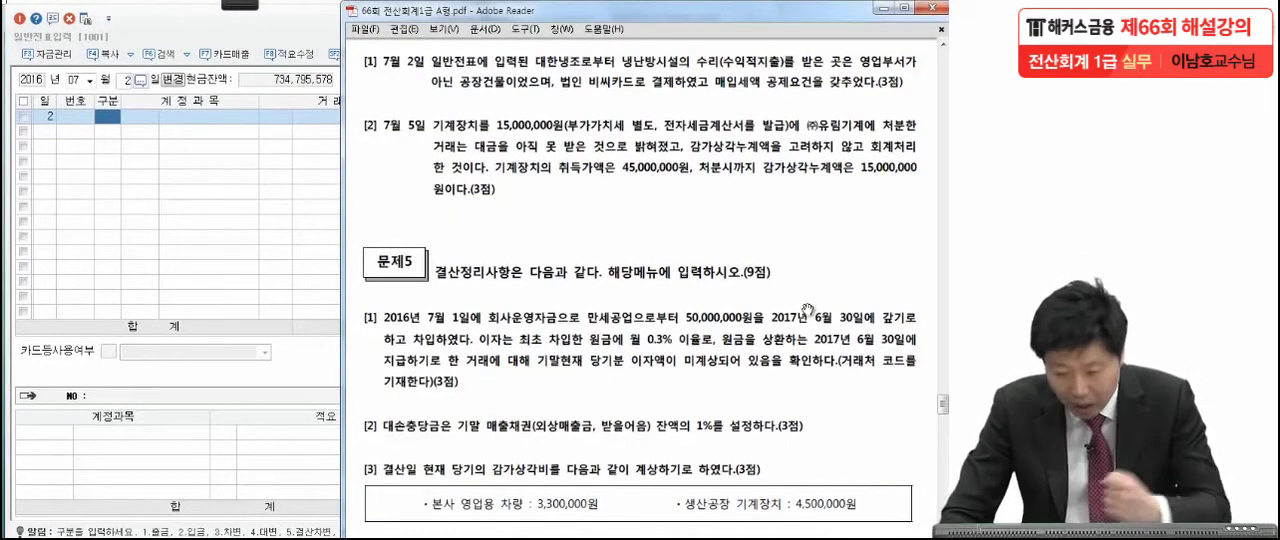
{"action": "left_click_drag", "start_coordinate": [759, 352], "coordinate": [765, 286]}
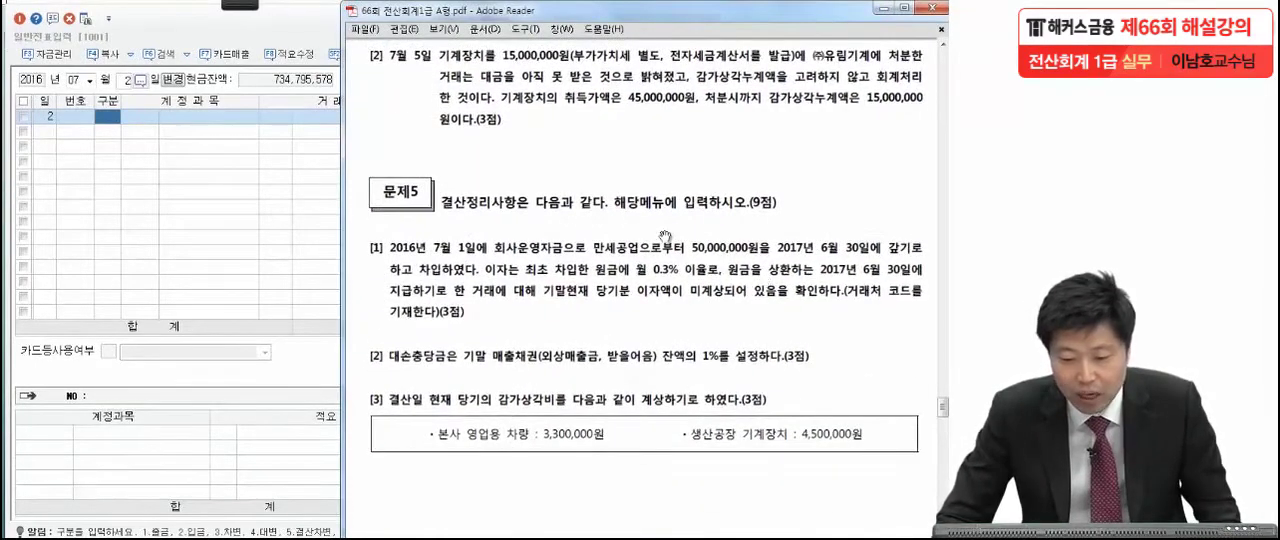
{"action": "left_click", "coordinate": [244, 6]}
{"action": "left_click", "coordinate": [26, 18]}
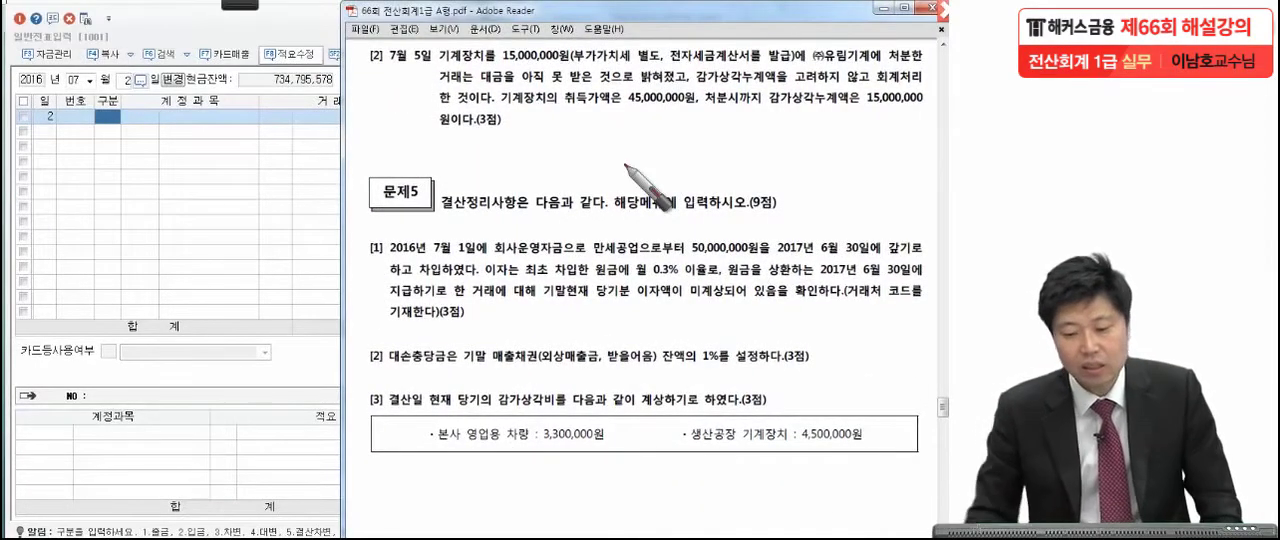
{"action": "left_click_drag", "start_coordinate": [649, 58], "coordinate": [653, 65]}
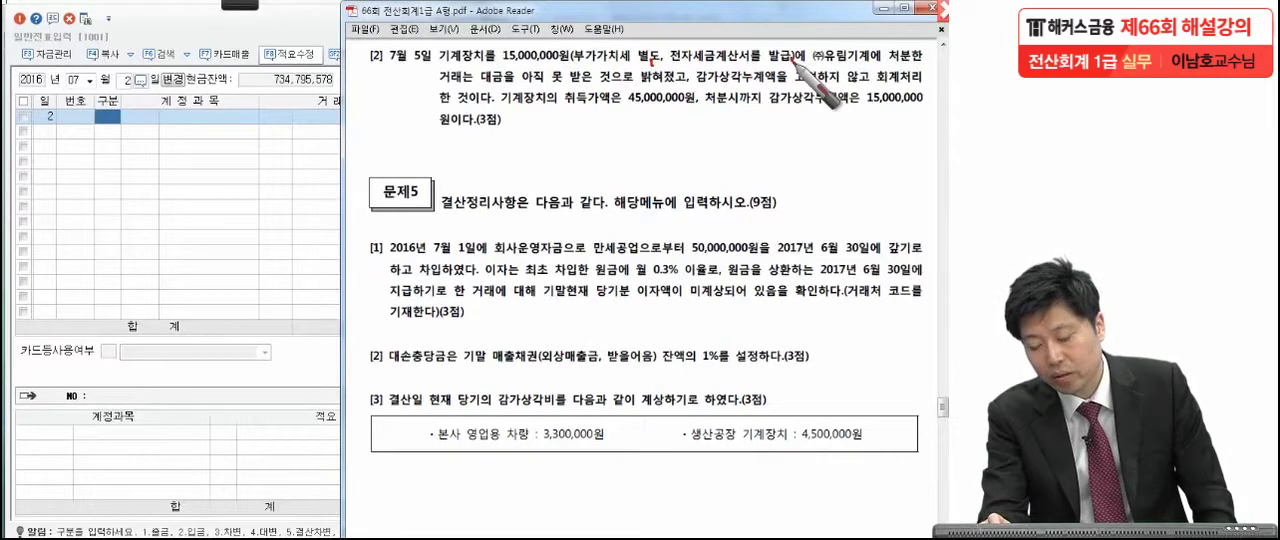
{"action": "left_click_drag", "start_coordinate": [488, 58], "coordinate": [491, 65]}
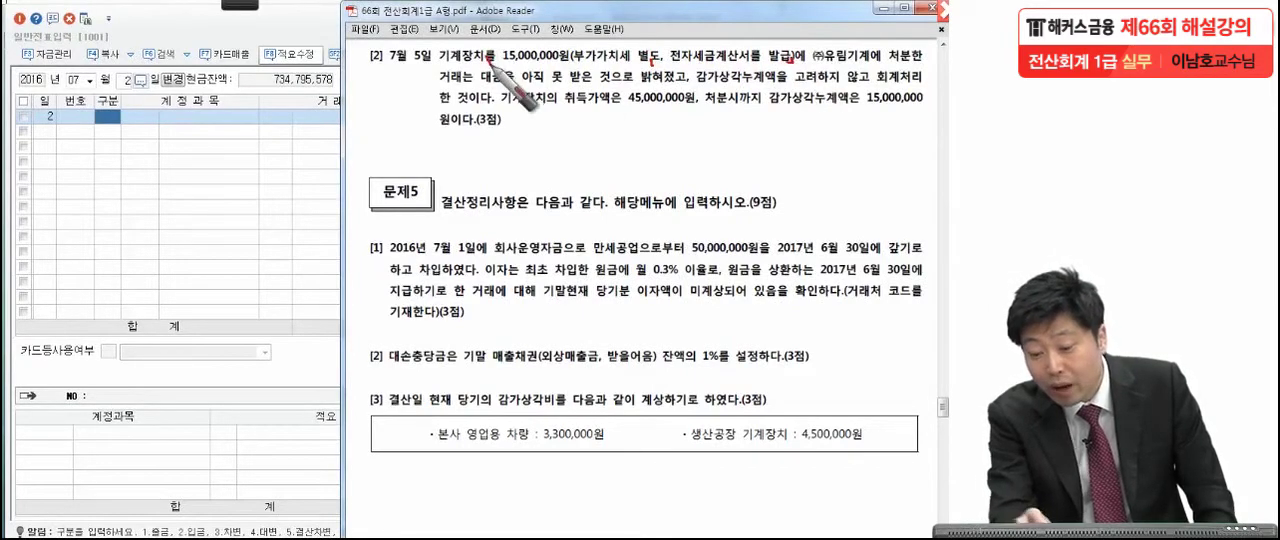
{"action": "left_click_drag", "start_coordinate": [810, 70], "coordinate": [880, 67]}
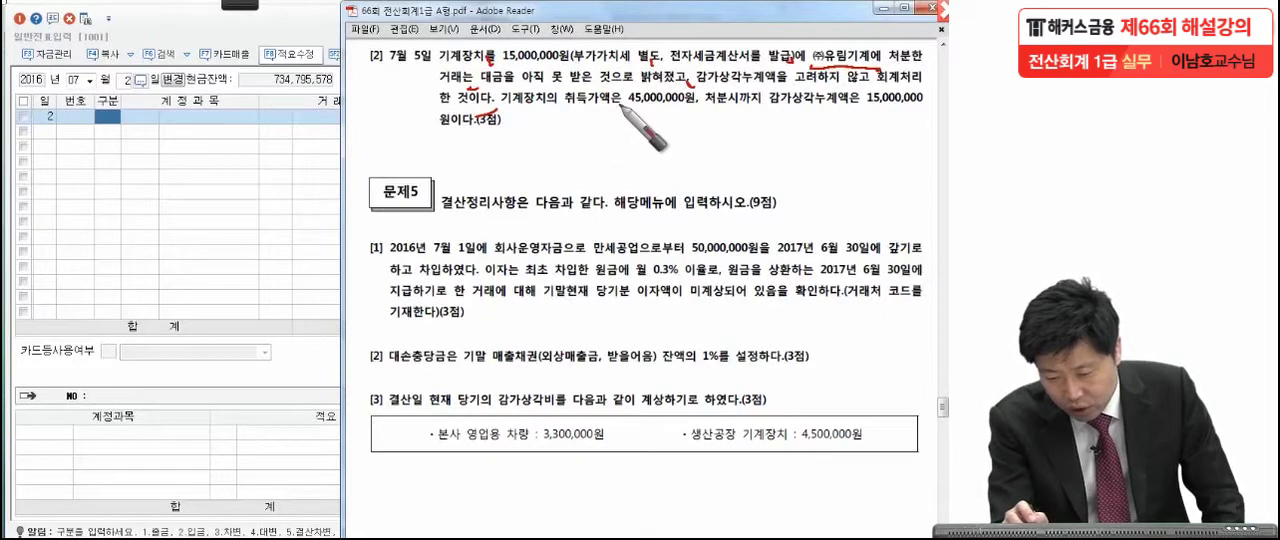
{"action": "left_click", "coordinate": [697, 111]}
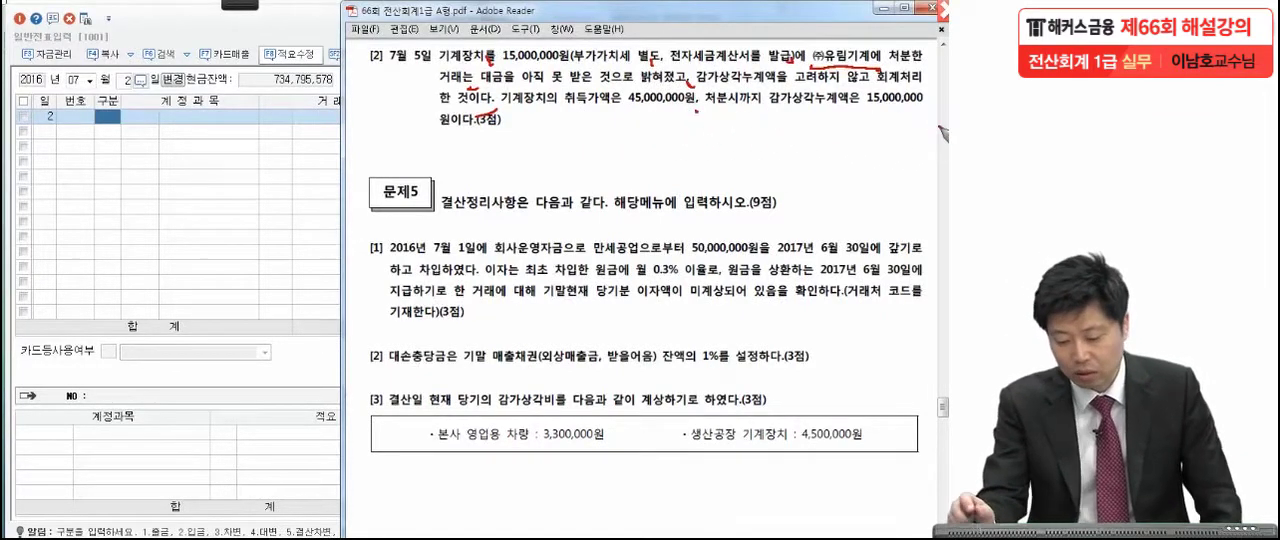
{"action": "left_click", "coordinate": [509, 119]}
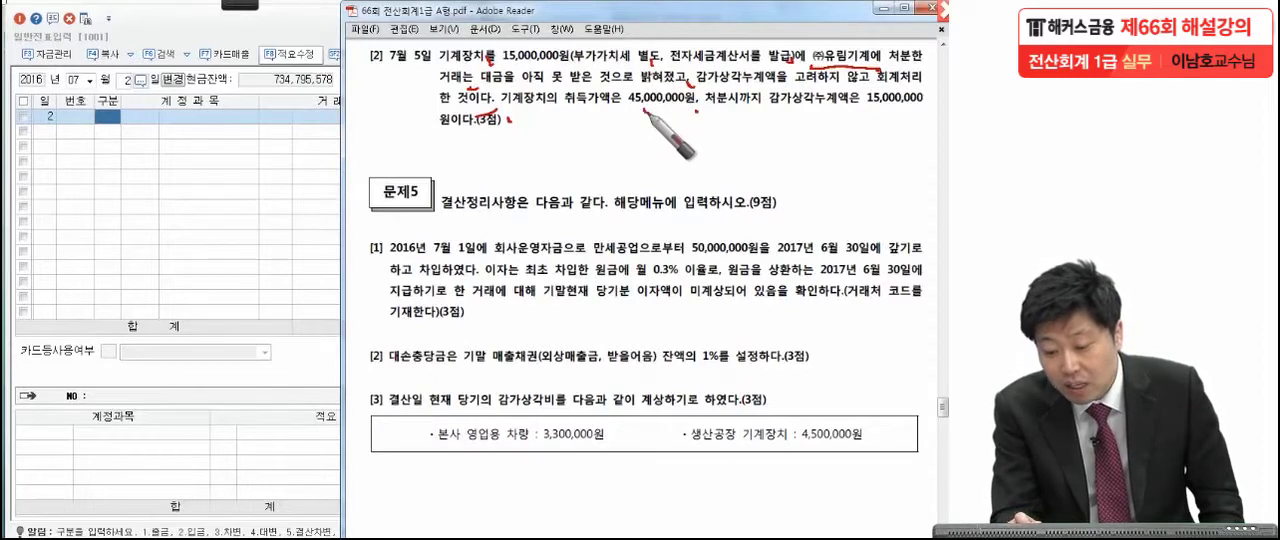
{"action": "left_click_drag", "start_coordinate": [645, 116], "coordinate": [694, 108]}
{"action": "left_click_drag", "start_coordinate": [876, 110], "coordinate": [896, 112]}
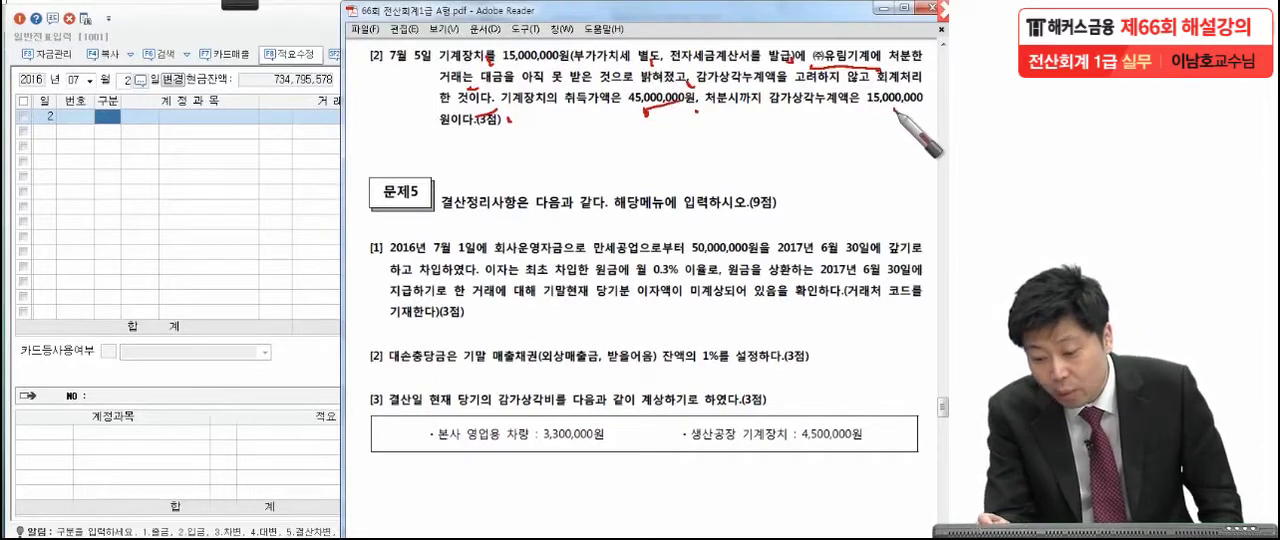
Write the machine's book value of 30,000,000 and the circled sale price of 15,000,000 below the July 5 question.
{"action": "mouse_move", "coordinate": [536, 160]}
{"action": "left_mouse_down"}
{"action": "mouse_move", "coordinate": [530, 184]}
{"action": "mouse_move", "coordinate": [568, 165]}
{"action": "mouse_move", "coordinate": [776, 192]}
{"action": "left_mouse_up"}
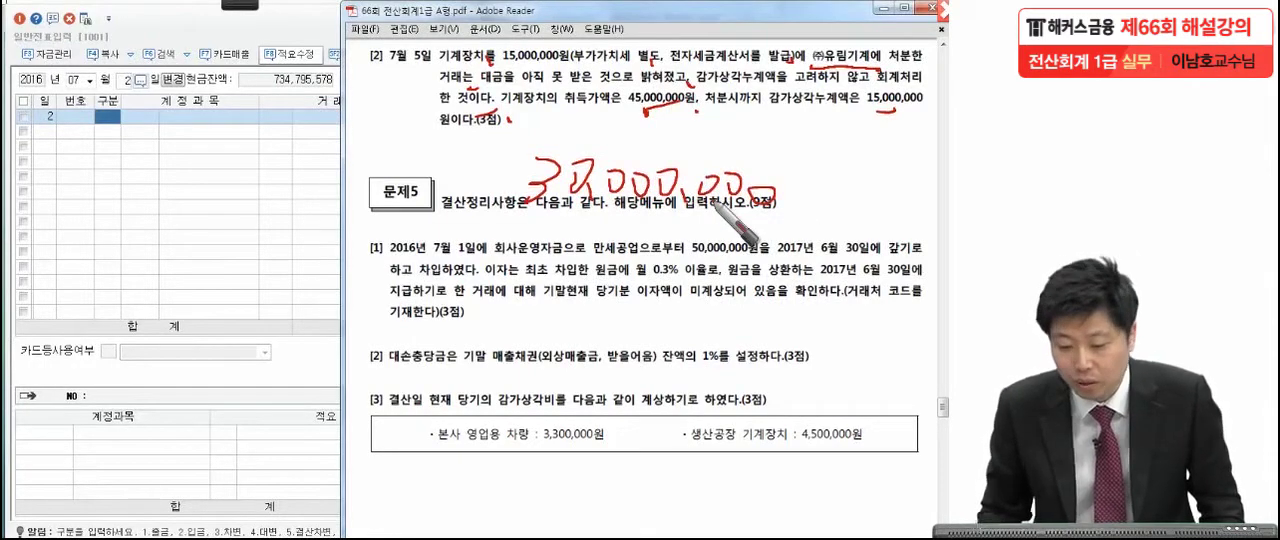
{"action": "left_click_drag", "start_coordinate": [494, 69], "coordinate": [560, 66]}
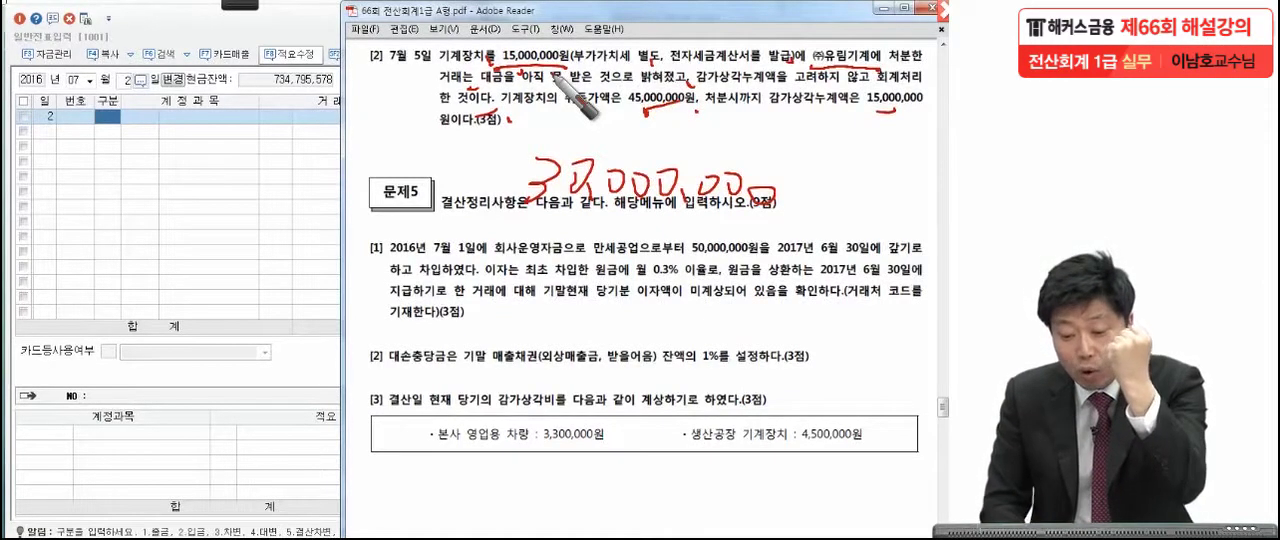
{"action": "mouse_move", "coordinate": [760, 150]}
{"action": "left_mouse_down"}
{"action": "mouse_move", "coordinate": [560, 140]}
{"action": "mouse_move", "coordinate": [700, 150]}
{"action": "left_mouse_up"}
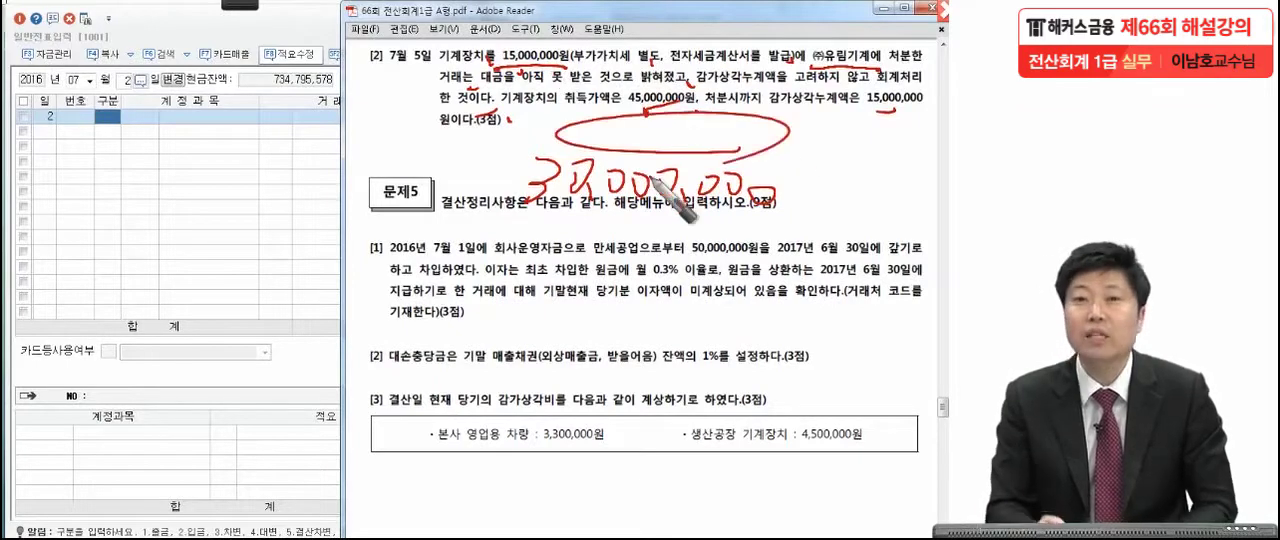
{"action": "mouse_move", "coordinate": [652, 178]}
{"action": "left_mouse_down"}
{"action": "mouse_move", "coordinate": [600, 135]}
{"action": "mouse_move", "coordinate": [620, 125]}
{"action": "mouse_move", "coordinate": [762, 146]}
{"action": "left_mouse_up"}
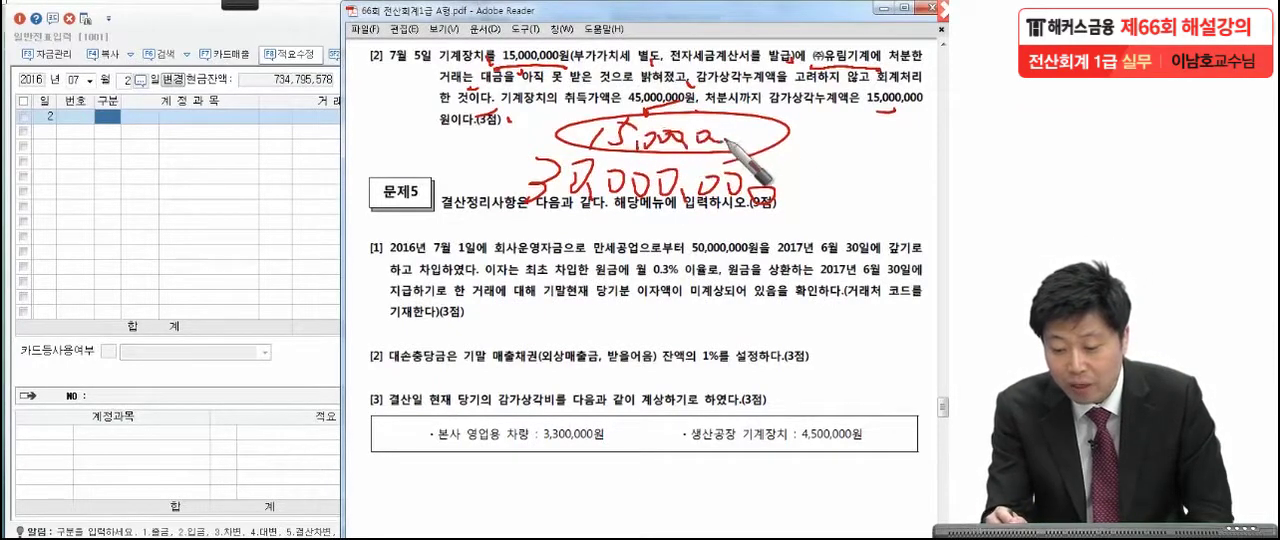
{"action": "left_click_drag", "start_coordinate": [482, 212], "coordinate": [795, 222]}
{"action": "mouse_move", "coordinate": [544, 250]}
{"action": "left_mouse_down"}
{"action": "mouse_move", "coordinate": [506, 312]}
{"action": "mouse_move", "coordinate": [550, 330]}
{"action": "left_mouse_up"}
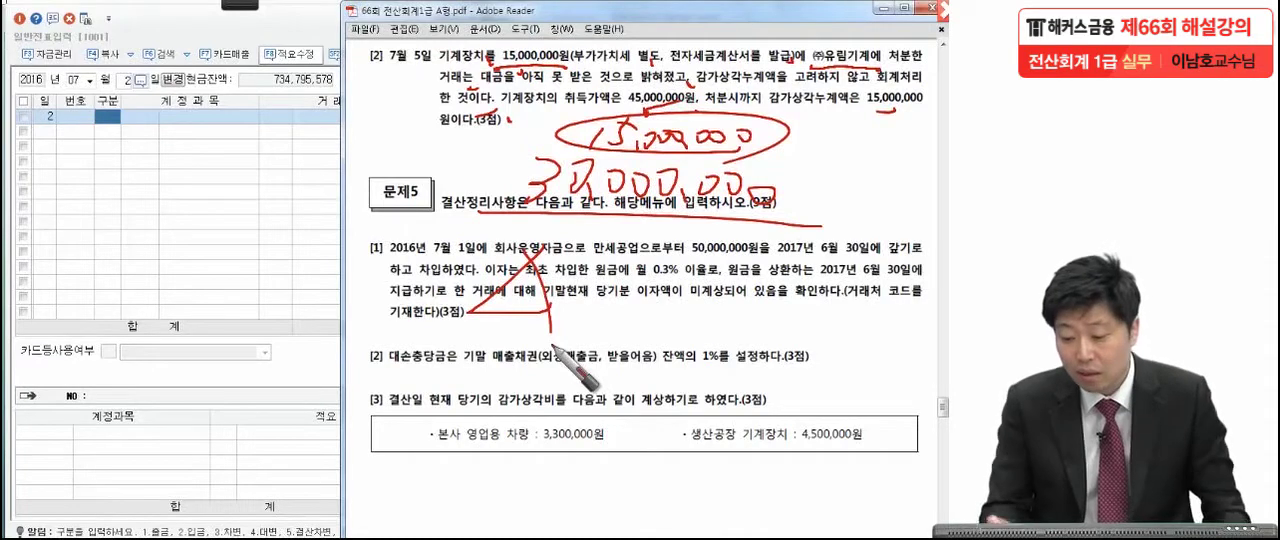
{"action": "left_click_drag", "start_coordinate": [781, 199], "coordinate": [786, 207]}
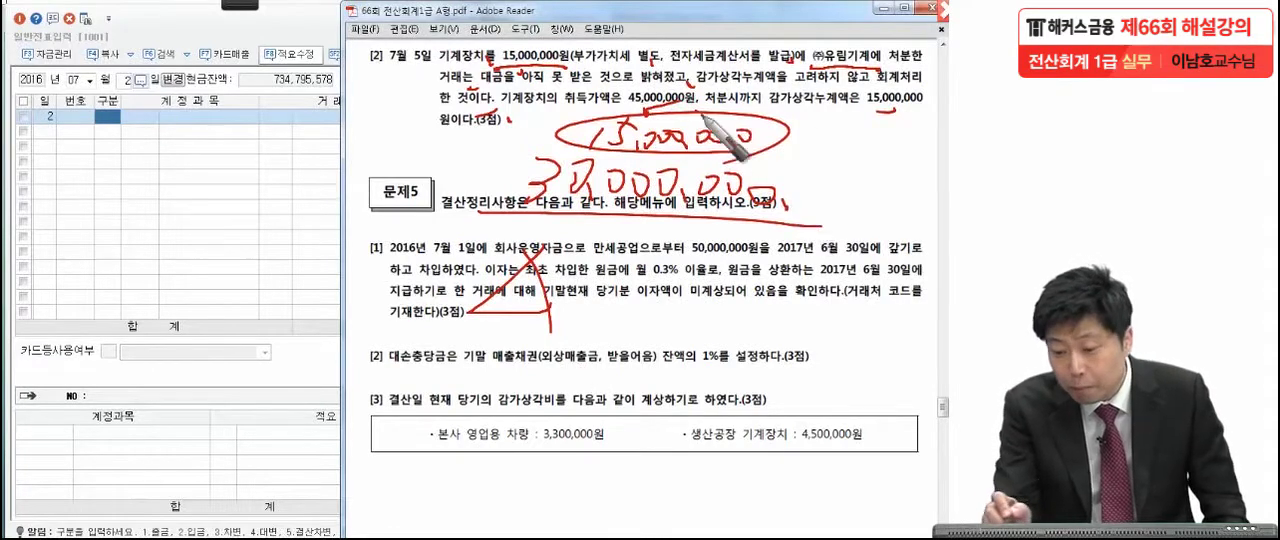
{"action": "left_click_drag", "start_coordinate": [470, 58], "coordinate": [468, 82]}
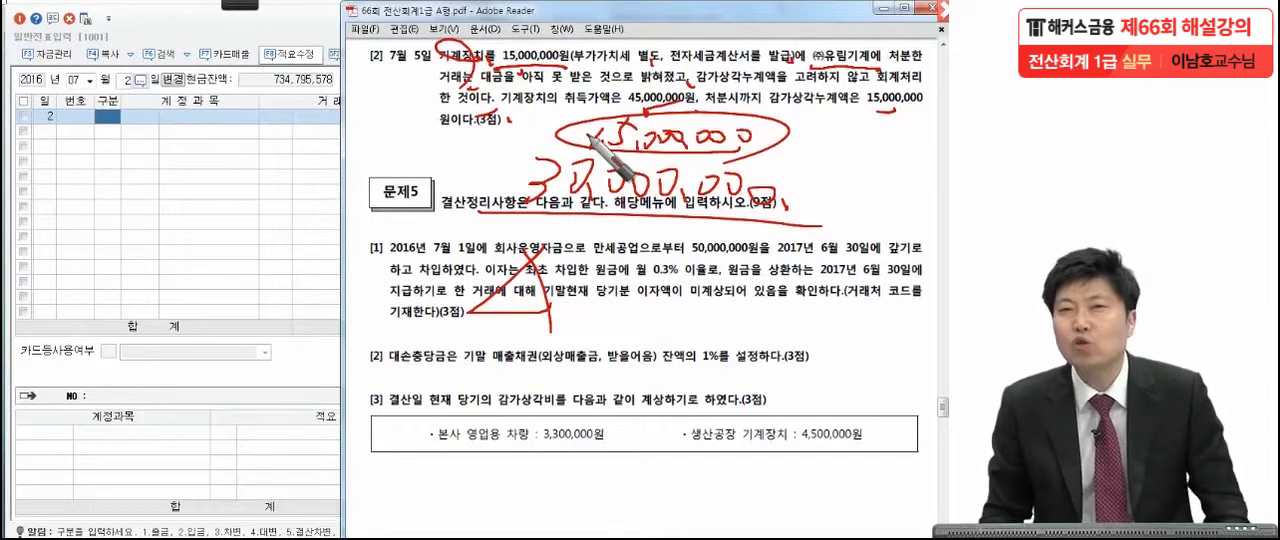
Write the 15,000,000 disposal loss beside the triangle, underline it, and clear all pen annotations.
{"action": "mouse_move", "coordinate": [608, 252]}
{"action": "left_mouse_down"}
{"action": "mouse_move", "coordinate": [599, 297]}
{"action": "mouse_move", "coordinate": [628, 289]}
{"action": "left_mouse_up"}
{"action": "left_click_drag", "start_coordinate": [633, 254], "coordinate": [662, 251]}
{"action": "left_click_drag", "start_coordinate": [668, 284], "coordinate": [665, 299]}
{"action": "mouse_move", "coordinate": [700, 267]}
{"action": "left_mouse_down"}
{"action": "mouse_move", "coordinate": [765, 285]}
{"action": "mouse_move", "coordinate": [870, 280]}
{"action": "left_mouse_up"}
{"action": "mouse_move", "coordinate": [810, 322]}
{"action": "left_mouse_down"}
{"action": "mouse_move", "coordinate": [470, 312]}
{"action": "mouse_move", "coordinate": [835, 326]}
{"action": "left_mouse_up"}
{"action": "left_click_drag", "start_coordinate": [828, 336], "coordinate": [845, 314]}
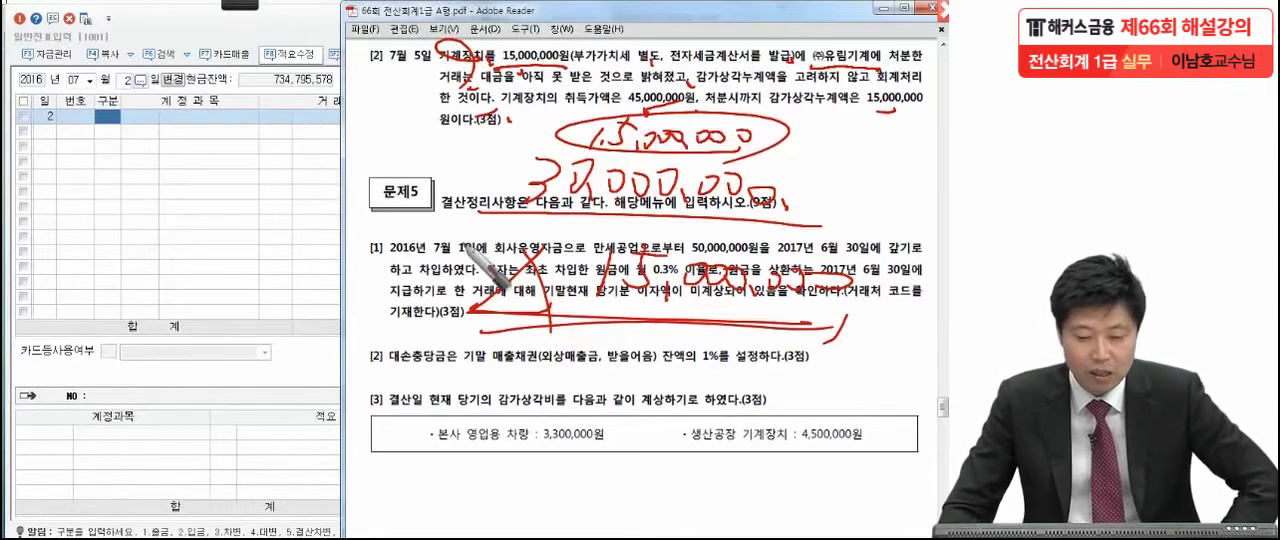
{"action": "key", "text": "Escape"}
Close 일반전표입력 and display the July 5 vouchers in 매입매출전표입력, as dated in the exam question.
{"action": "left_click", "coordinate": [286, 36]}
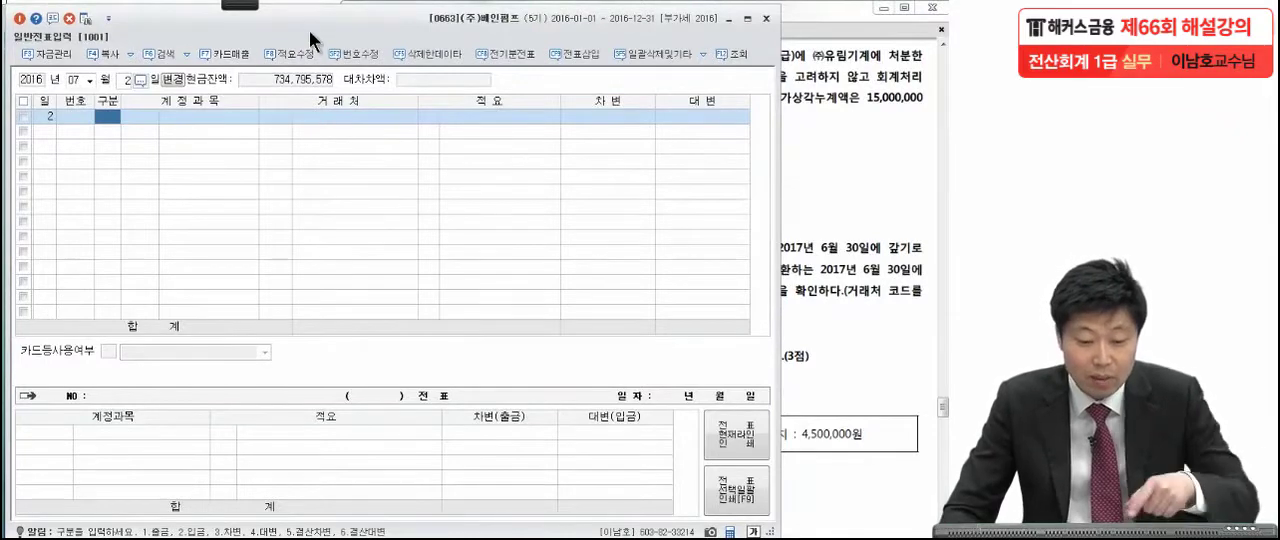
{"action": "left_click", "coordinate": [766, 18]}
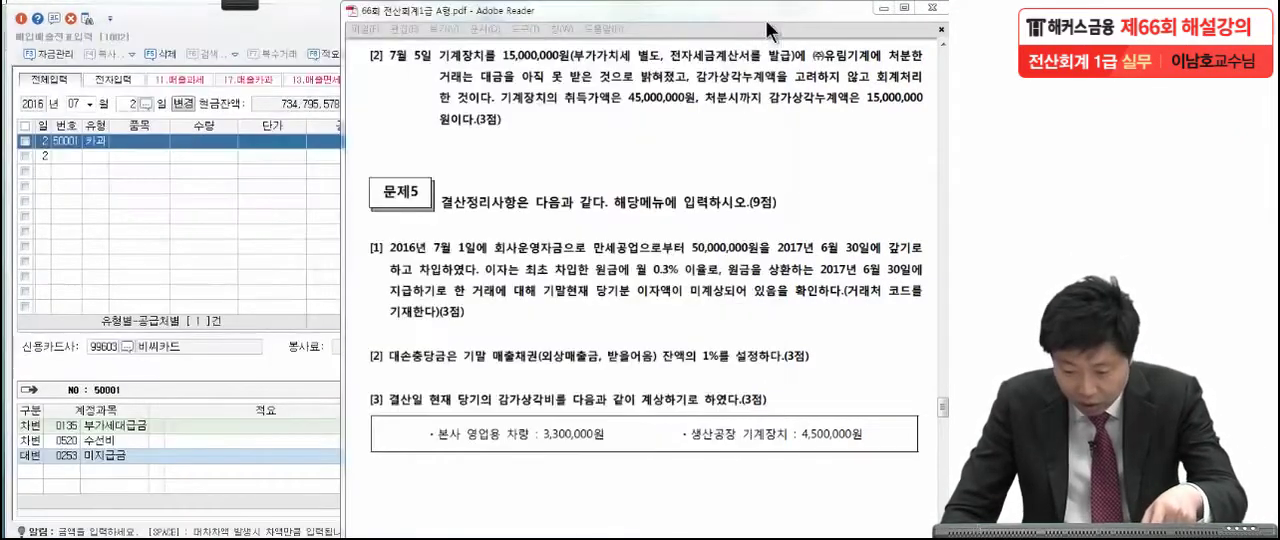
{"action": "left_click", "coordinate": [226, 269]}
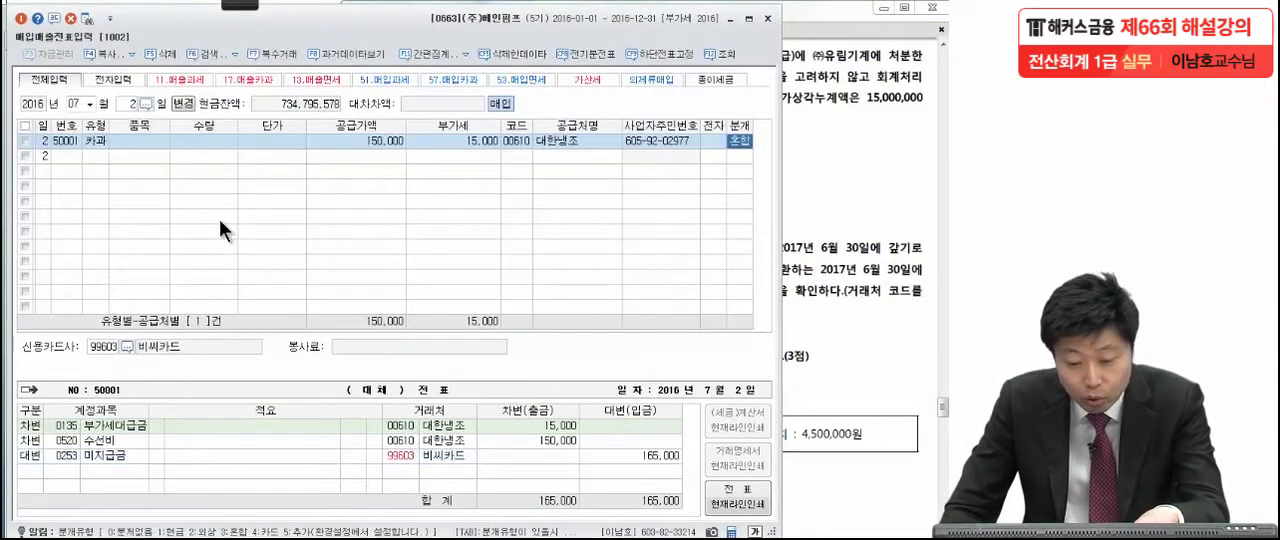
{"action": "left_click", "coordinate": [852, 157]}
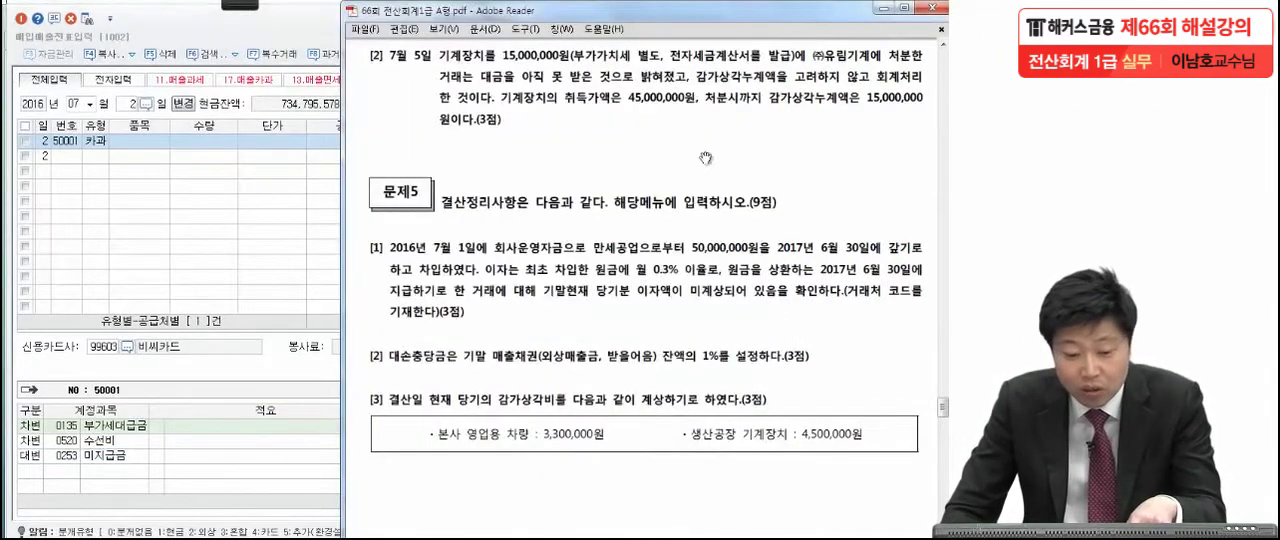
{"action": "left_click", "coordinate": [130, 104]}
{"action": "type", "text": "5"}
{"action": "key", "text": "Return"}
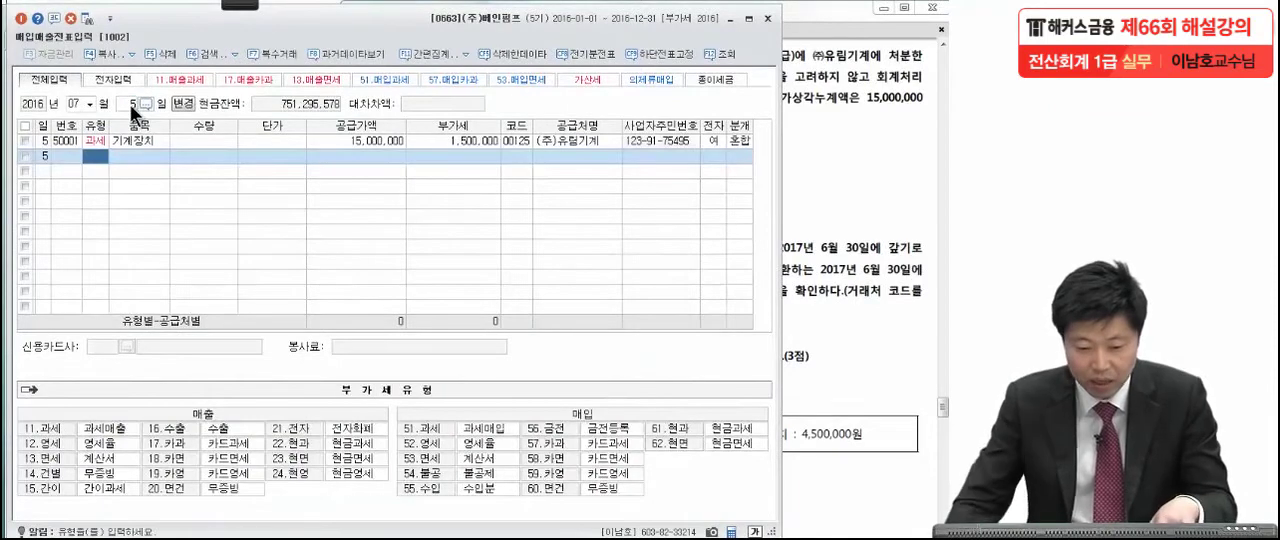
Check the July 5 voucher's type, supply value, VAT, supplier, electronic invoice and credit lines against the exam's machinery disposal question.
{"action": "left_click", "coordinate": [97, 141]}
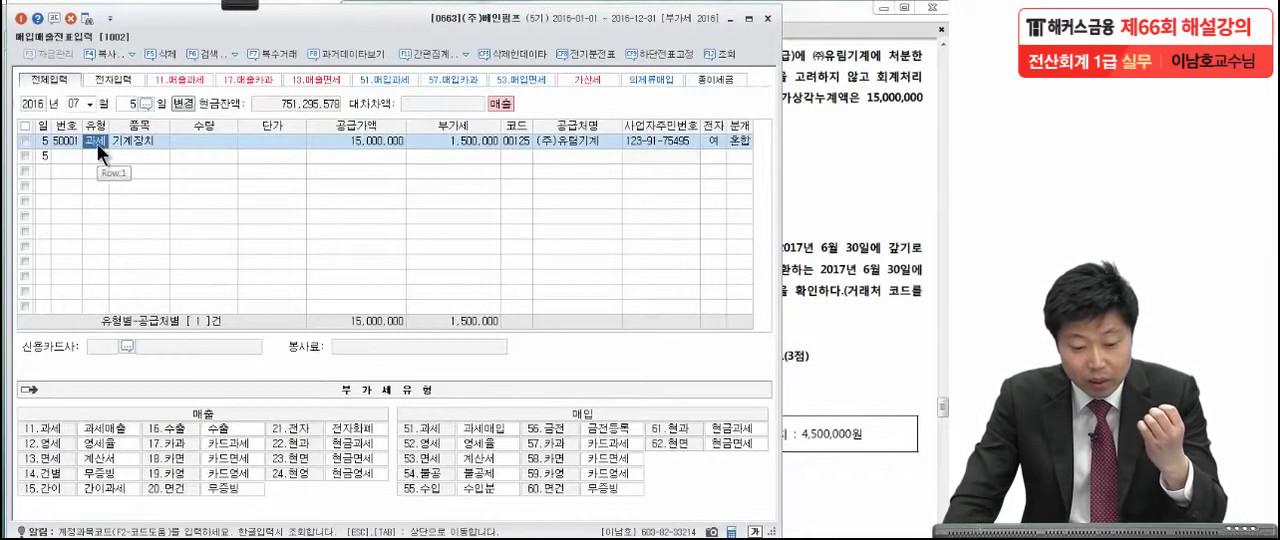
{"action": "left_click", "coordinate": [122, 139]}
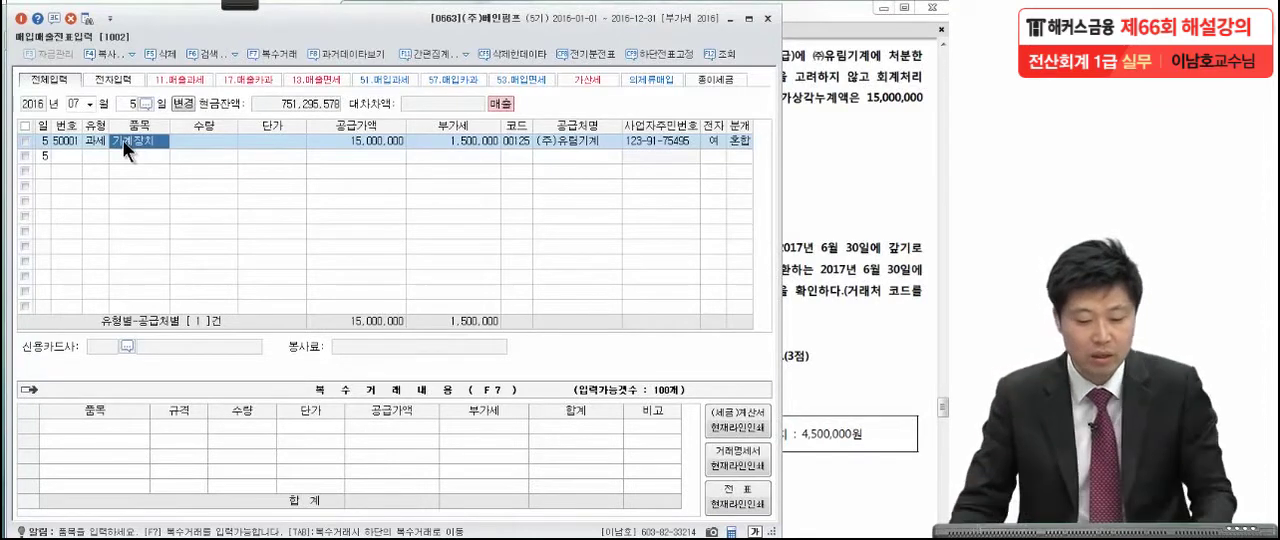
{"action": "left_click", "coordinate": [93, 141]}
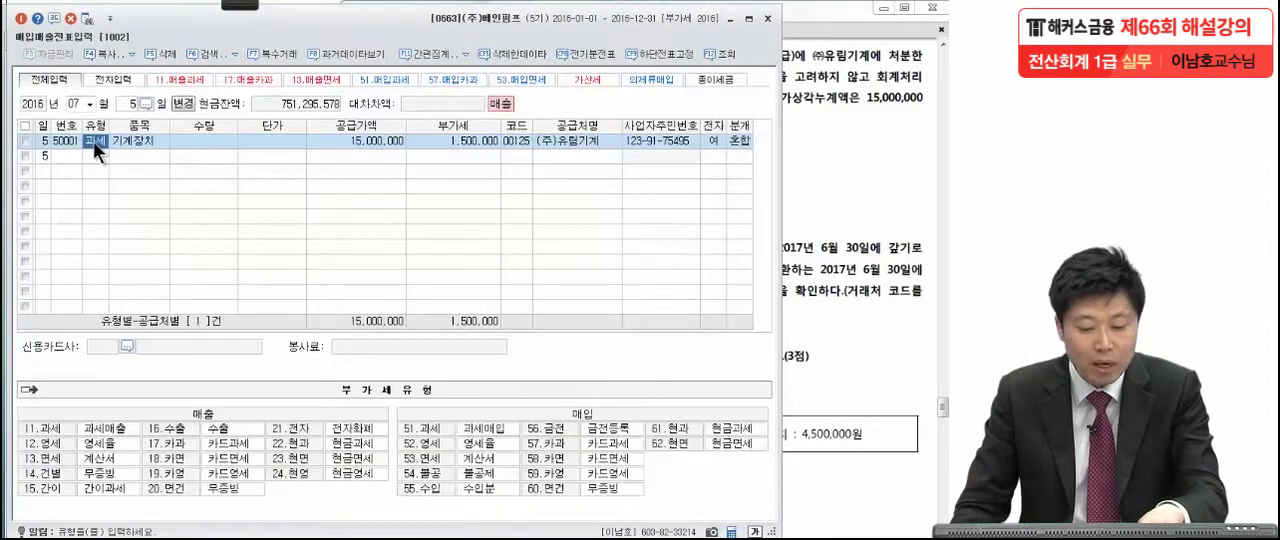
{"action": "key", "text": "Return"}
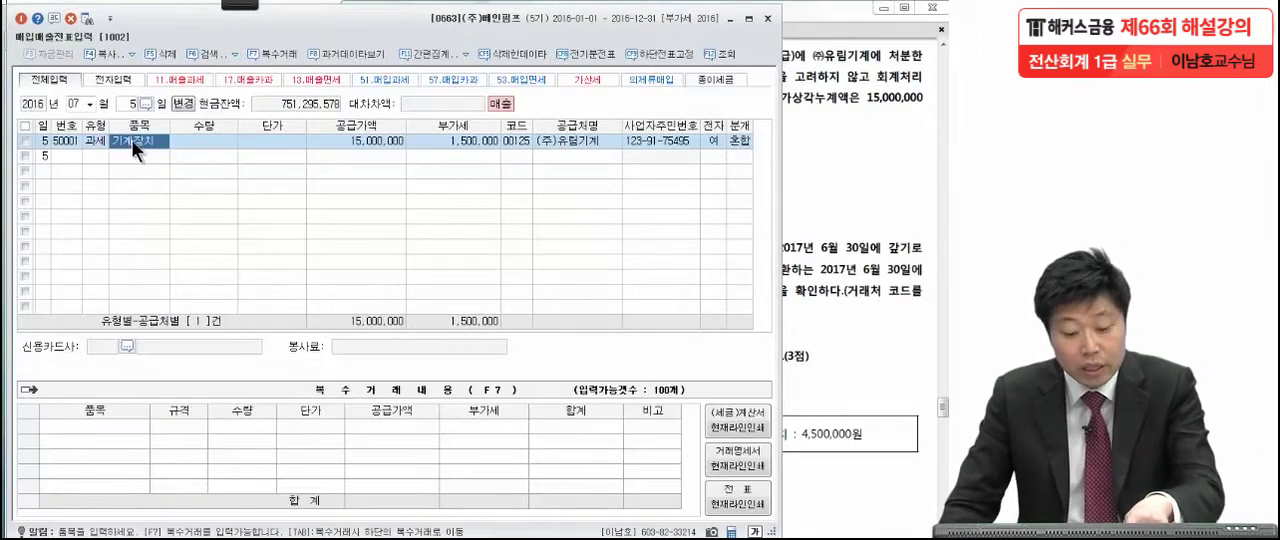
{"action": "left_click", "coordinate": [392, 141]}
{"action": "left_click", "coordinate": [895, 125]}
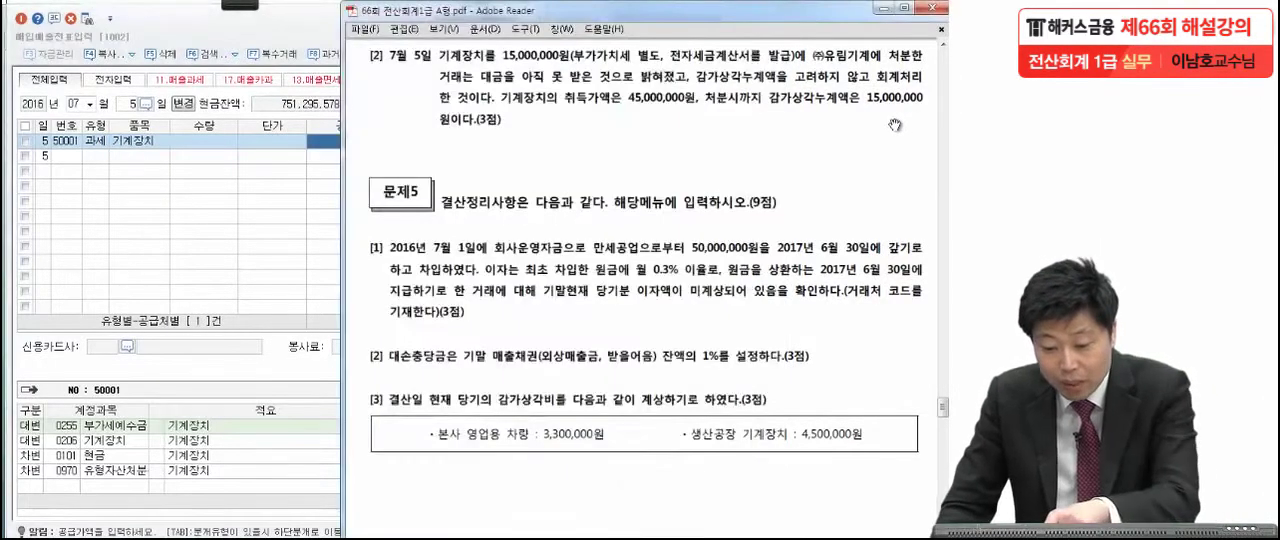
{"action": "left_click", "coordinate": [319, 147]}
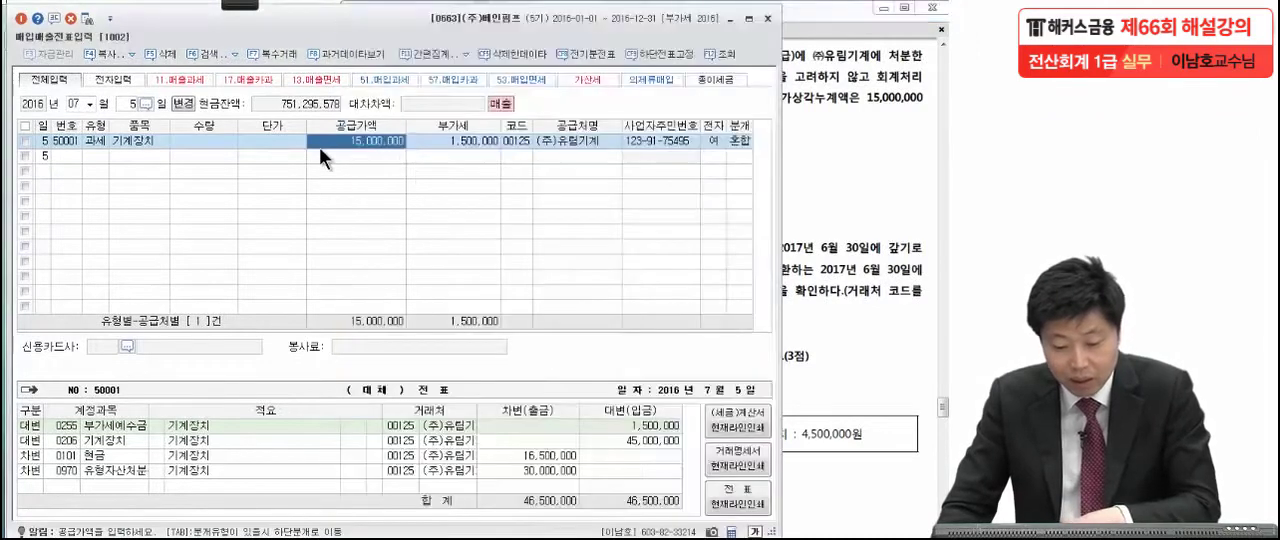
{"action": "left_click", "coordinate": [455, 147]}
{"action": "left_click", "coordinate": [560, 145]}
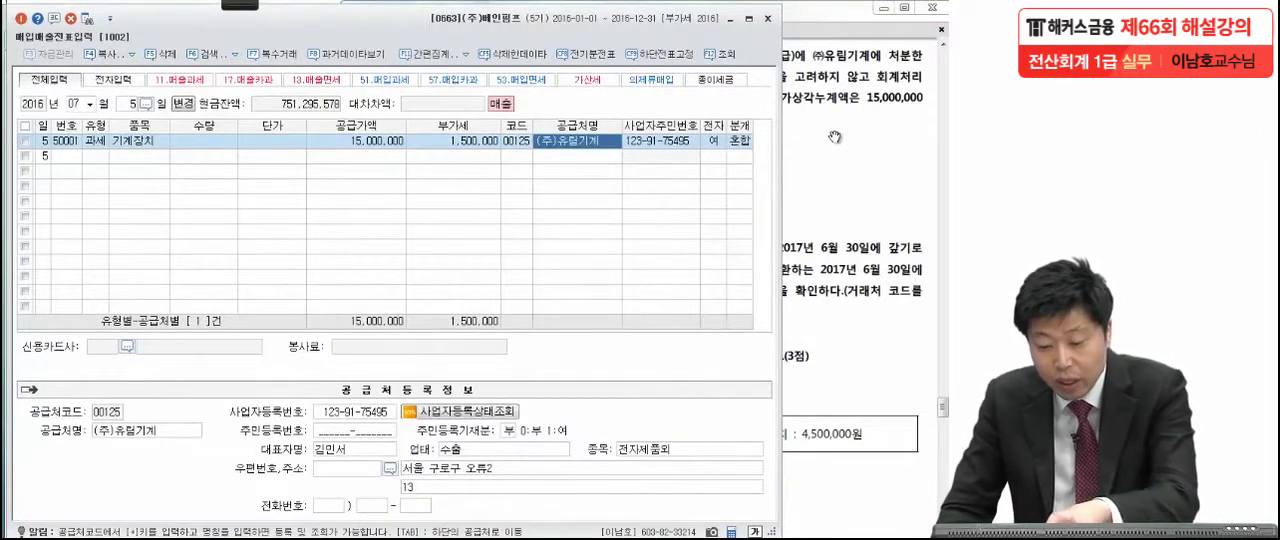
{"action": "left_click", "coordinate": [716, 140]}
{"action": "left_click", "coordinate": [737, 140]}
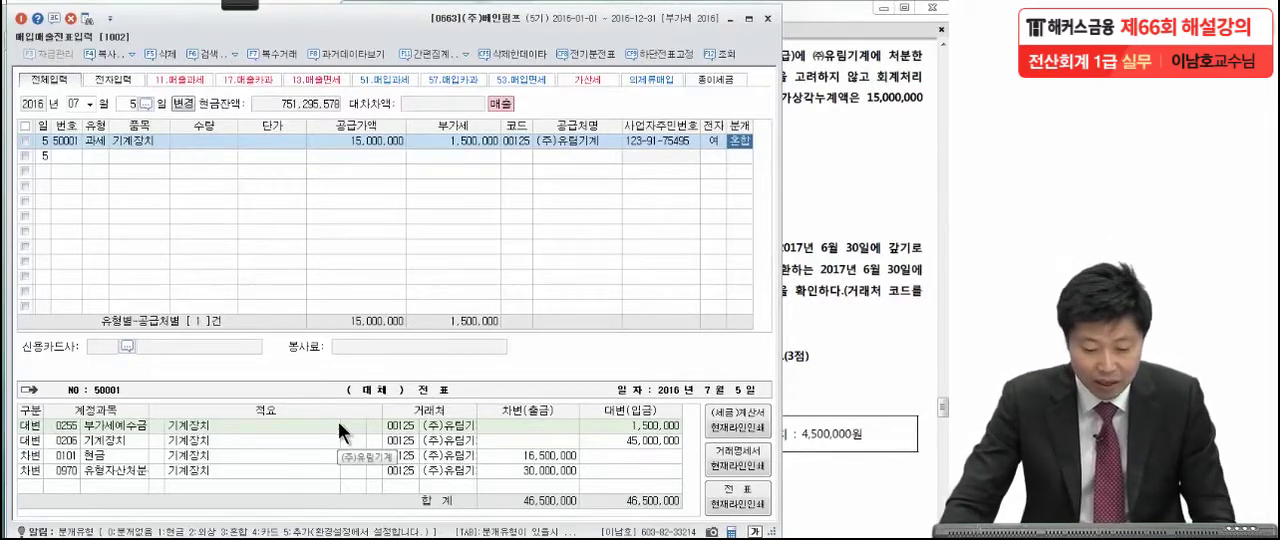
{"action": "left_click", "coordinate": [121, 428]}
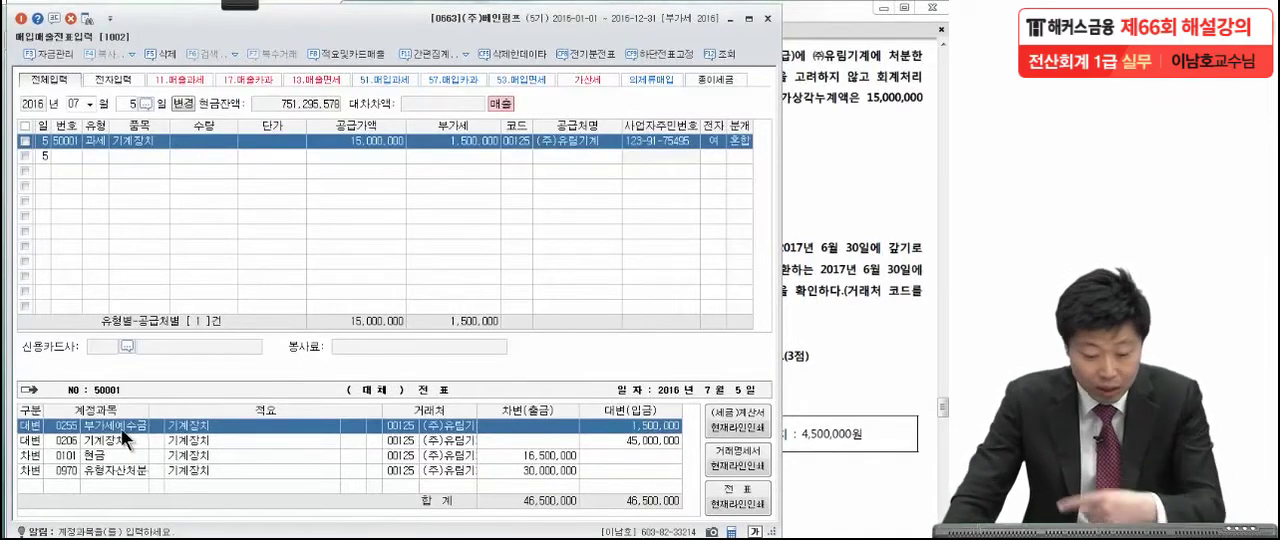
{"action": "left_click", "coordinate": [114, 438]}
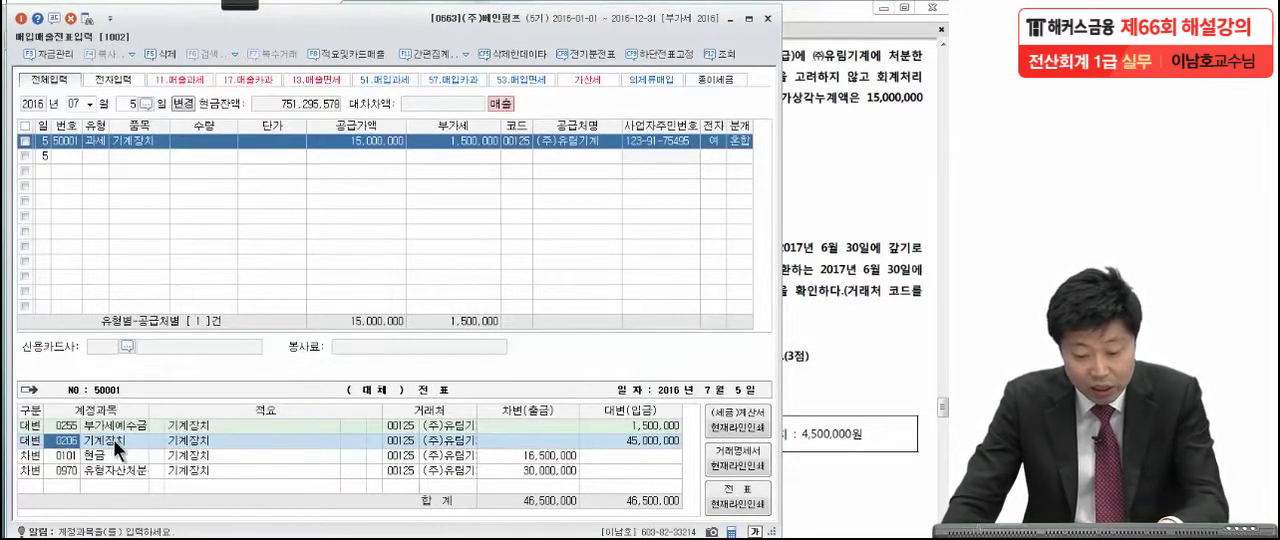
{"action": "left_click", "coordinate": [638, 441]}
{"action": "left_click", "coordinate": [832, 134]}
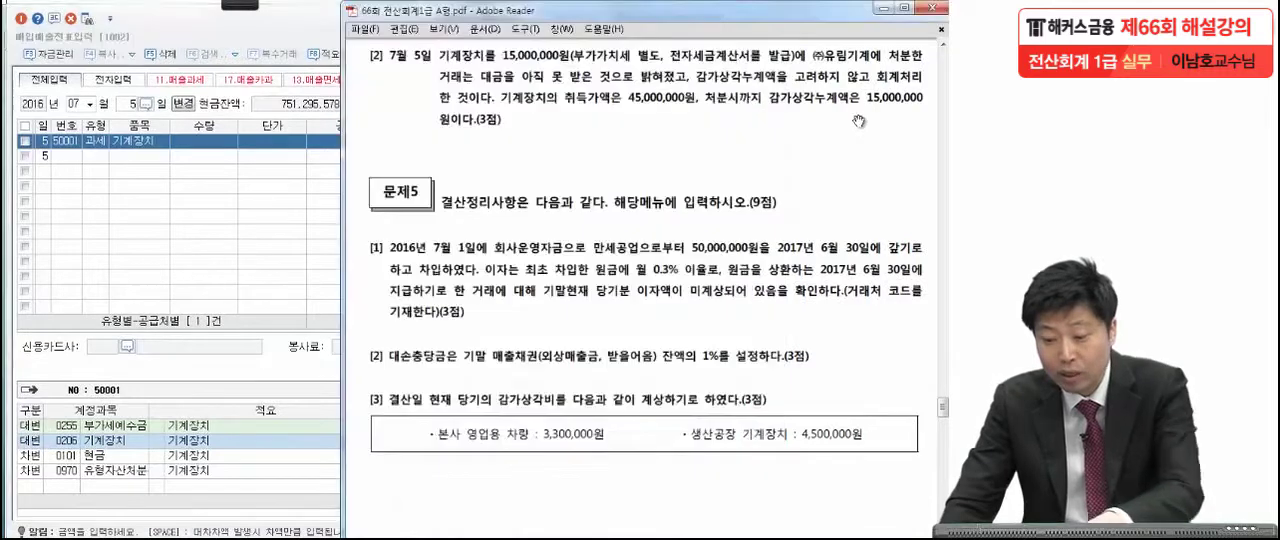
Replace the cash debit line with account 0207 감가상각누계액 for 기계장치 and set its debit amount to 15,000,000.
{"action": "left_click", "coordinate": [72, 461]}
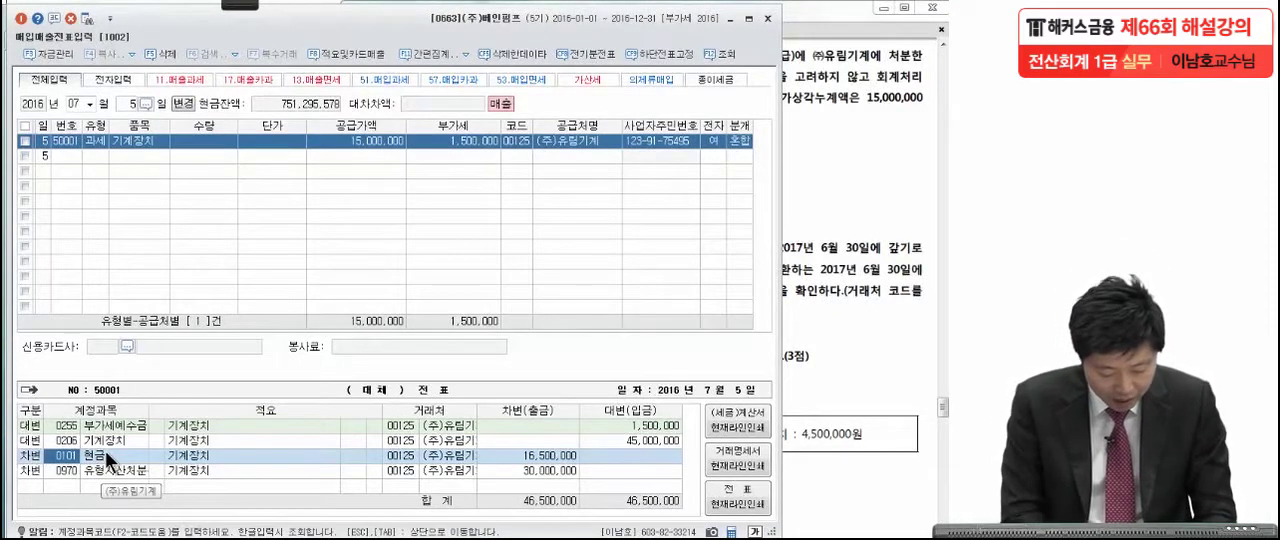
{"action": "type", "text": "감"}
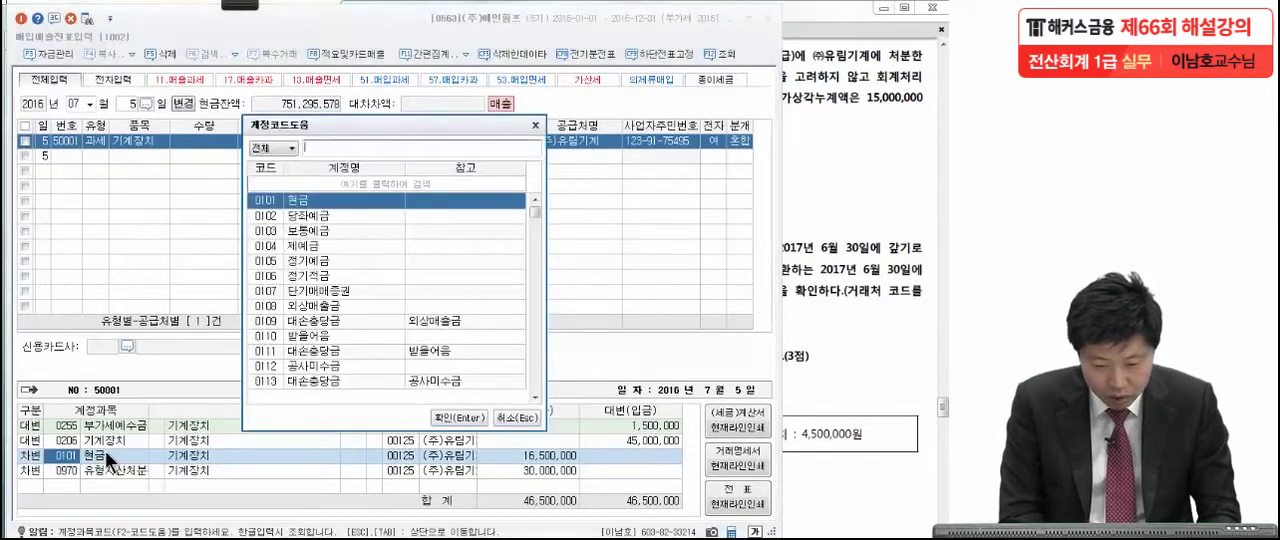
{"action": "type", "text": "가상각"}
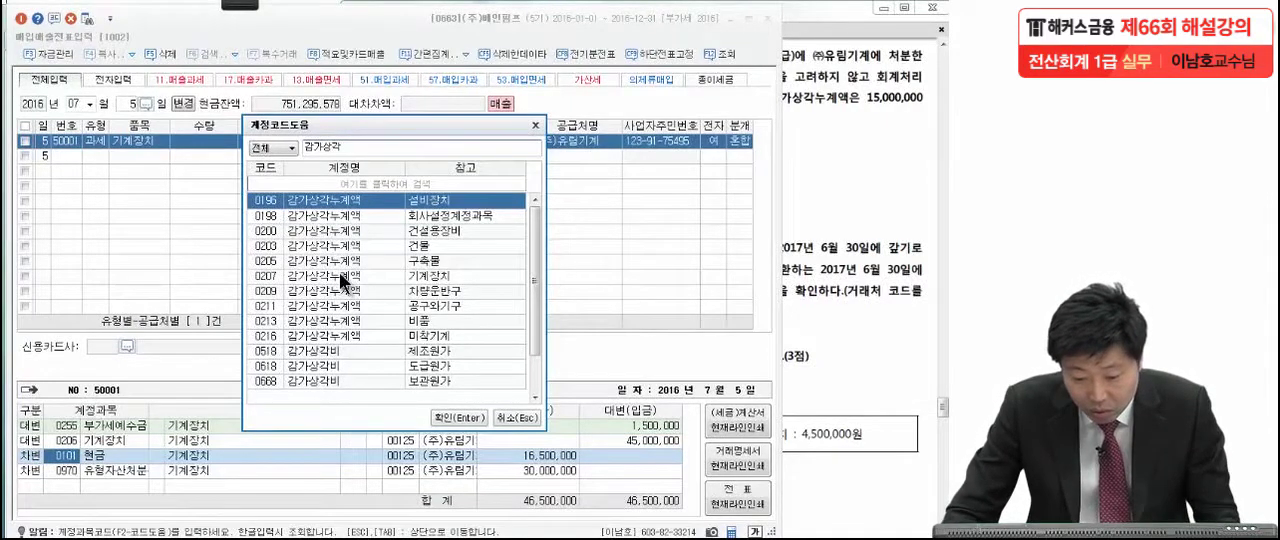
{"action": "left_click", "coordinate": [381, 277]}
{"action": "key", "text": "Return"}
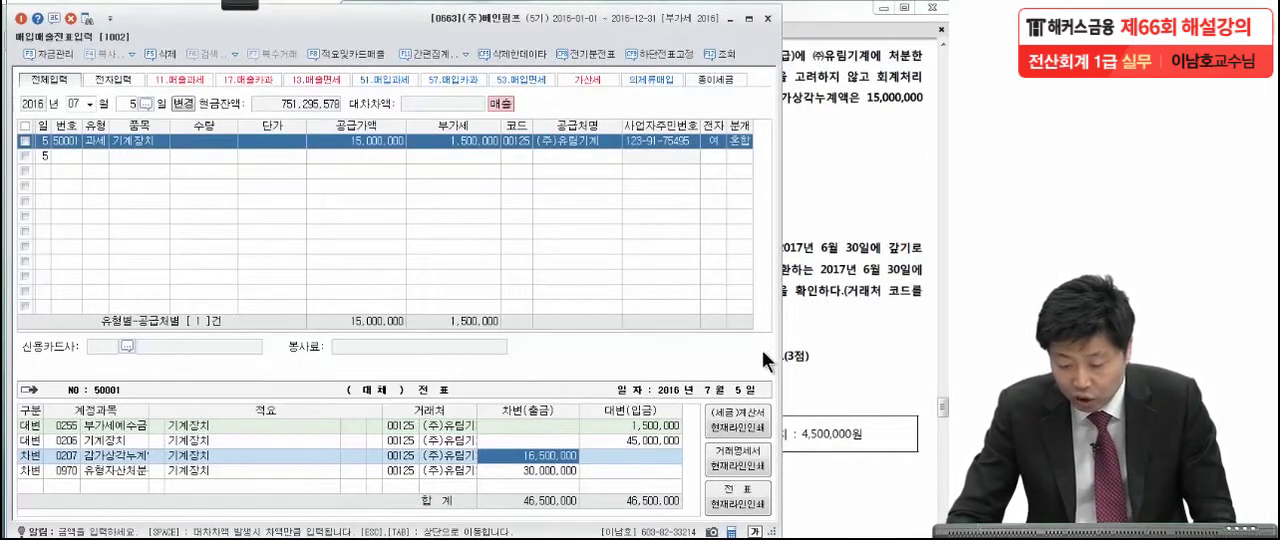
{"action": "type", "text": "15"}
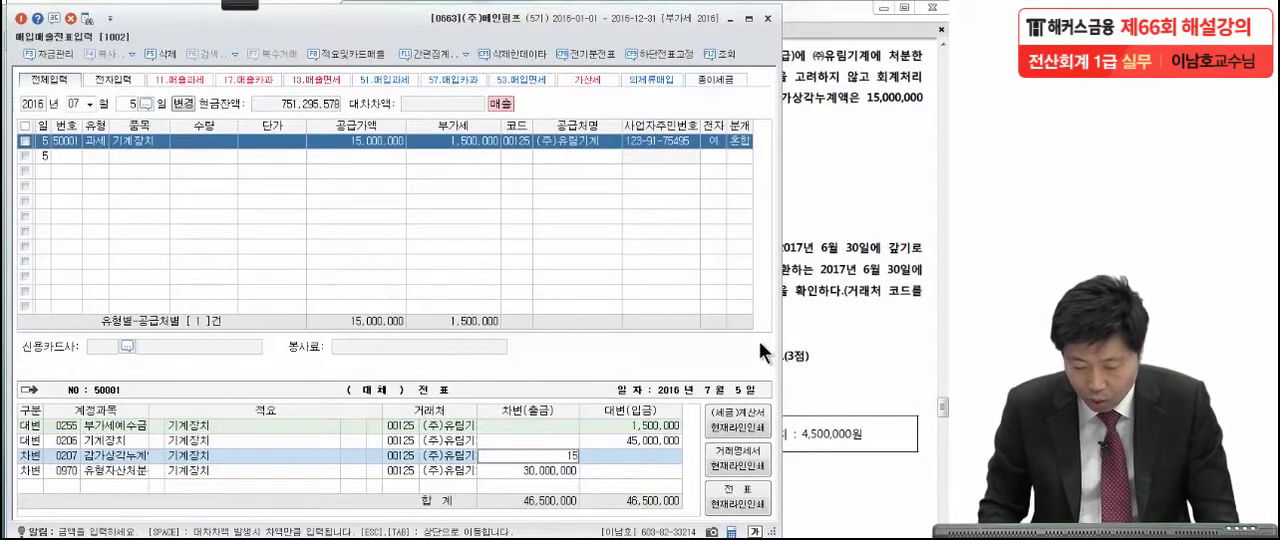
{"action": "type", "text": ",000,000"}
{"action": "key", "text": "Return"}
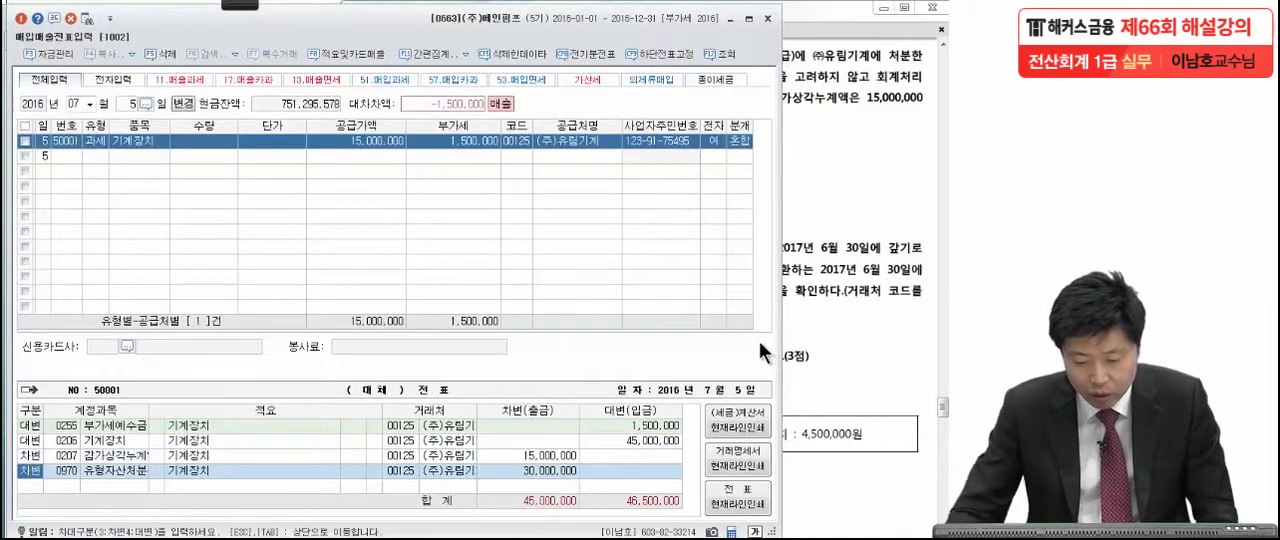
Recheck the supply value and VAT against the question, and change the 0970 debit line's account to 0120 미수금.
{"action": "left_click", "coordinate": [813, 277]}
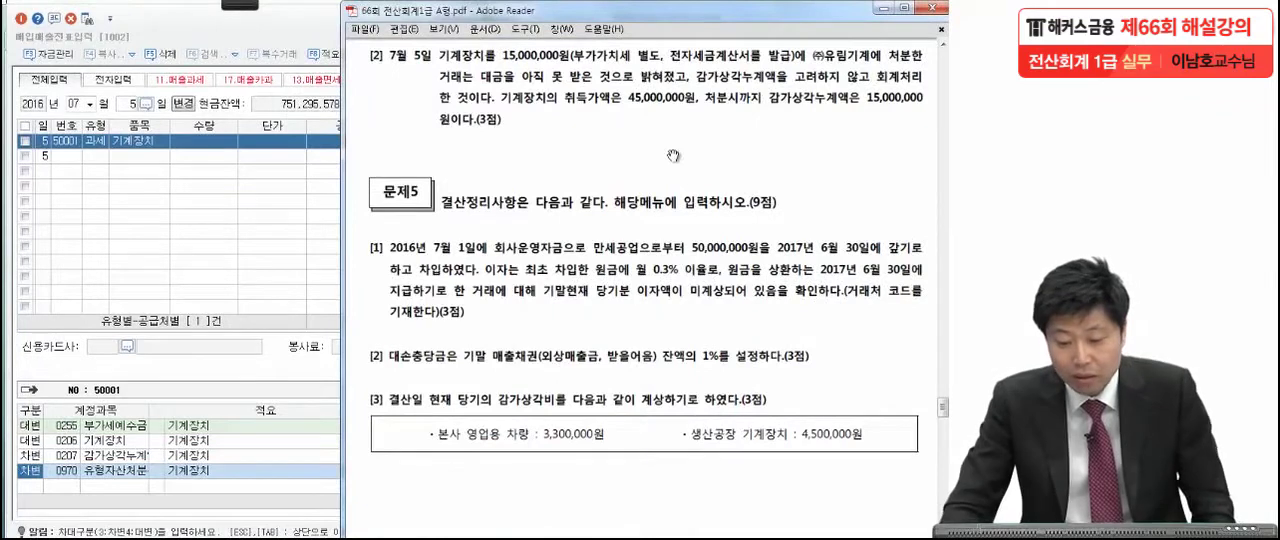
{"action": "left_click", "coordinate": [327, 147]}
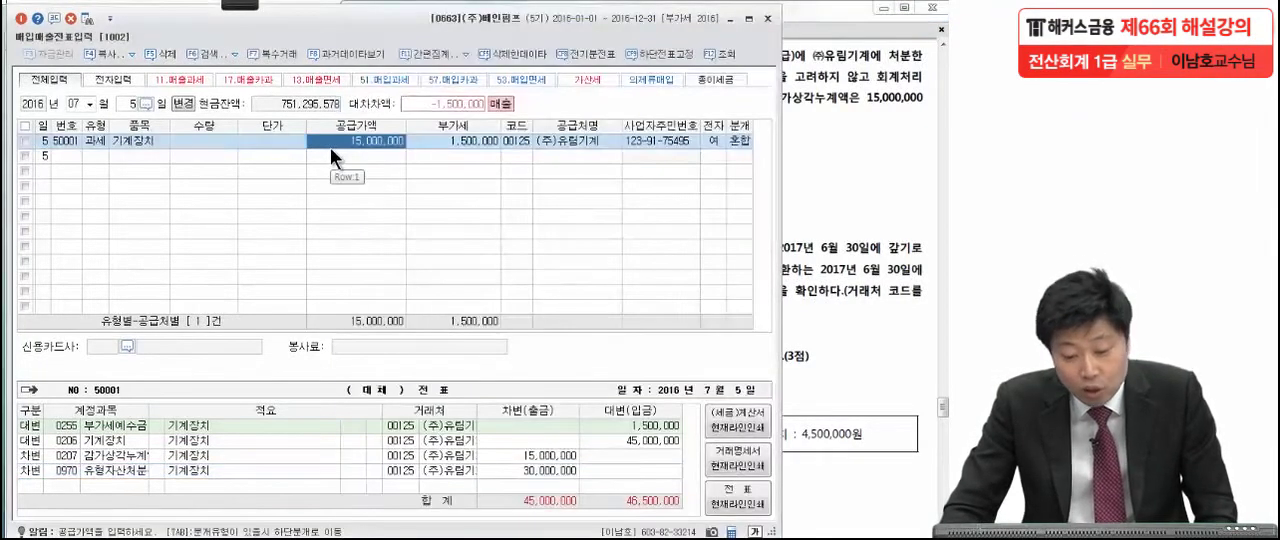
{"action": "left_click", "coordinate": [457, 145]}
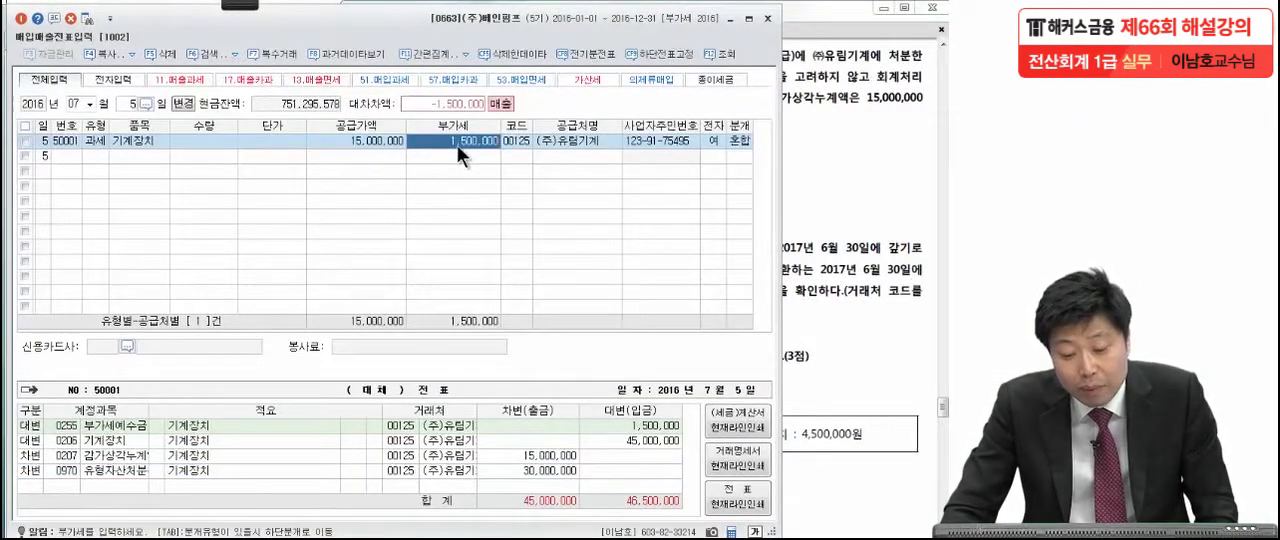
{"action": "left_click", "coordinate": [368, 141]}
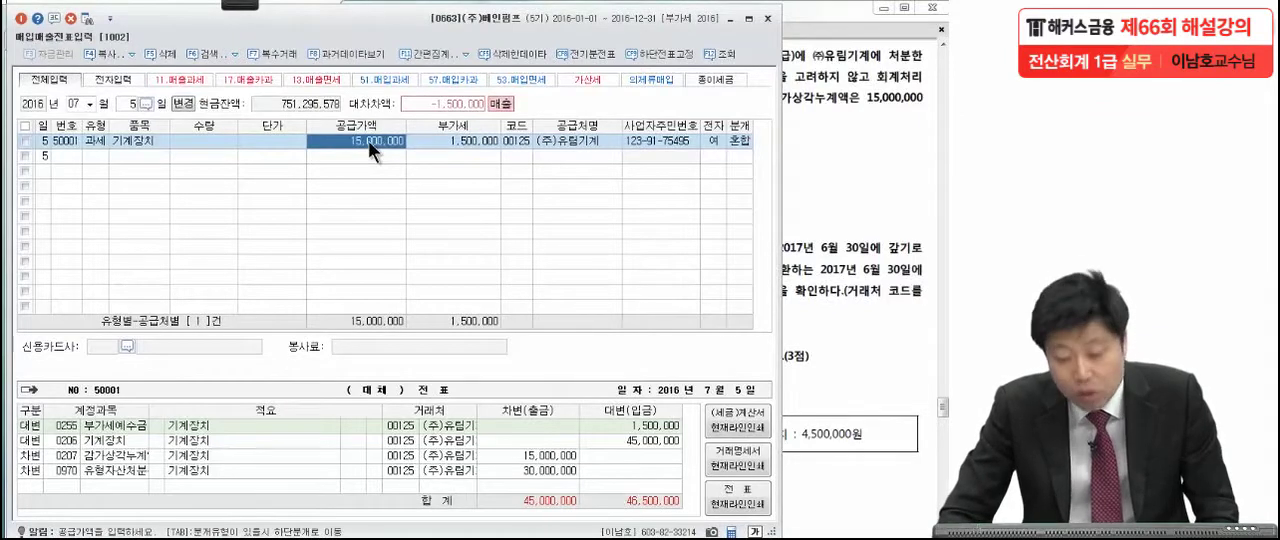
{"action": "left_click", "coordinate": [832, 140]}
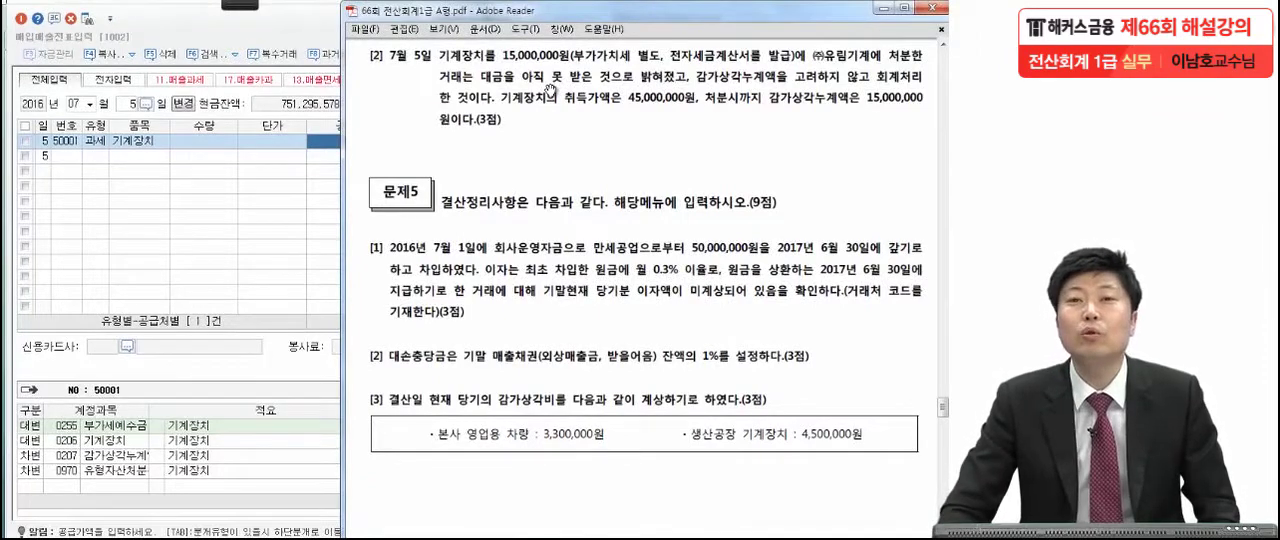
{"action": "left_click", "coordinate": [102, 471]}
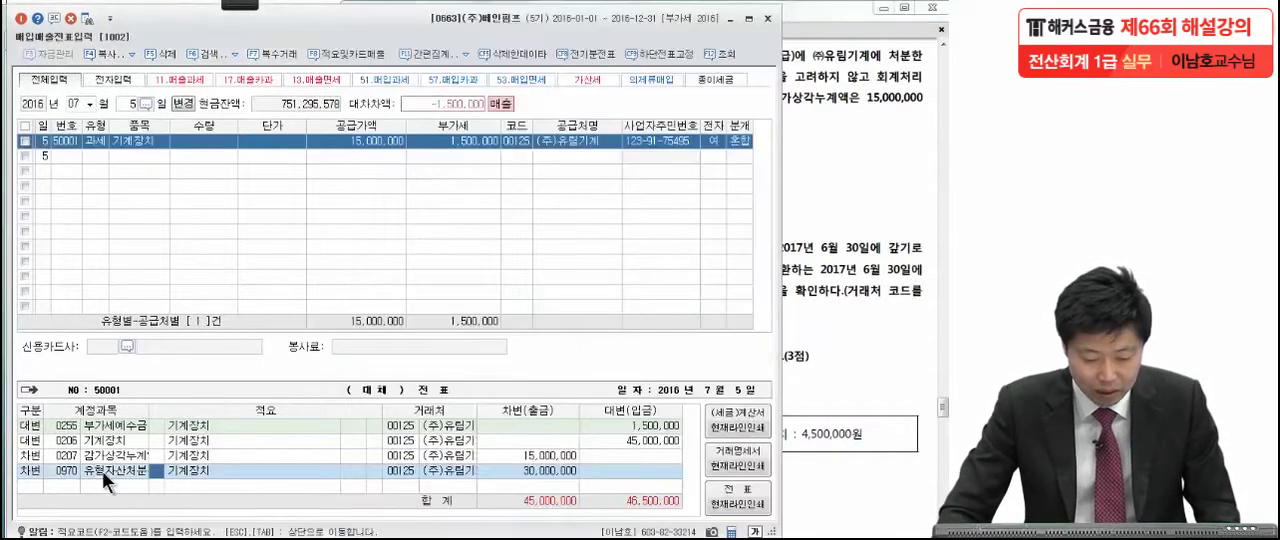
{"action": "left_click", "coordinate": [58, 468]}
{"action": "type", "text": "미수금"}
{"action": "key", "text": "Return"}
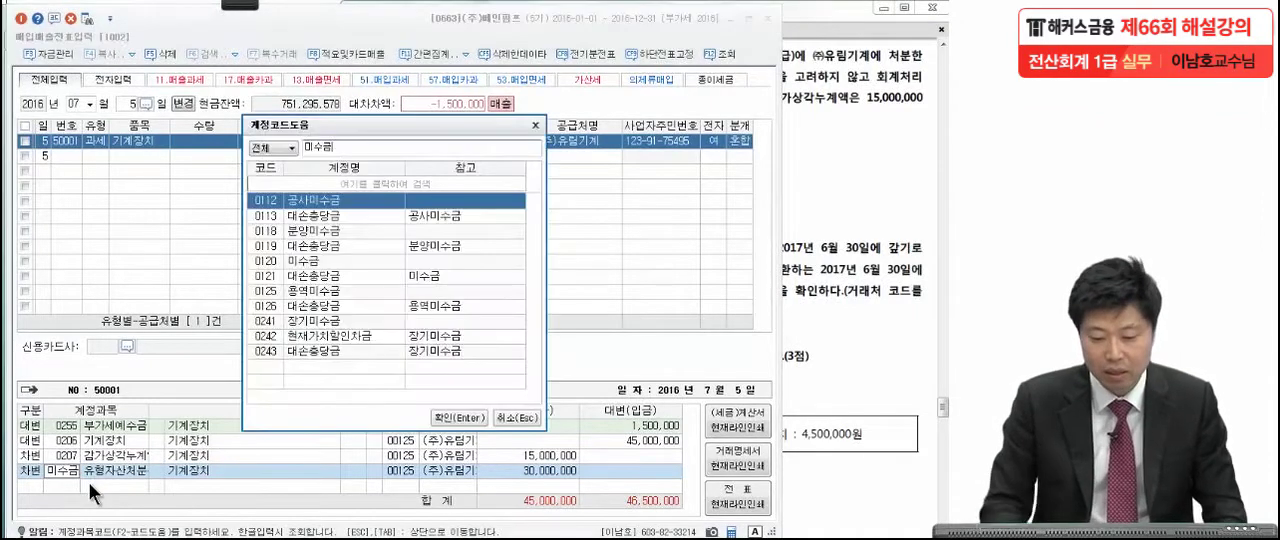
{"action": "left_click", "coordinate": [290, 258]}
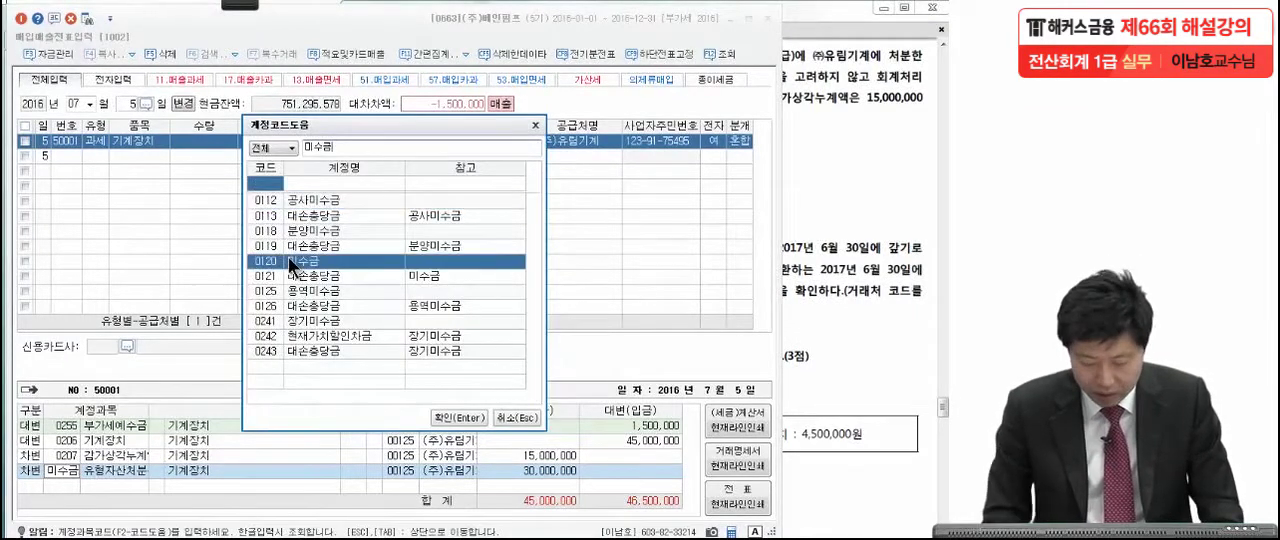
{"action": "key", "text": "Return"}
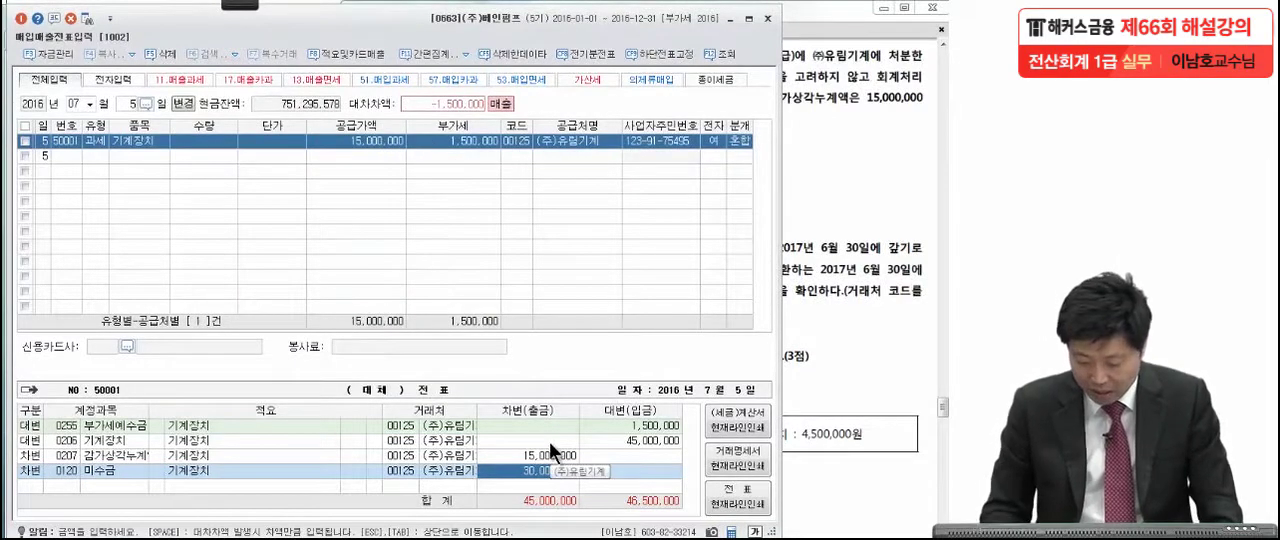
Set the debit amount of the 미수금 line to 16,500,000.
{"action": "type", "text": "15"}
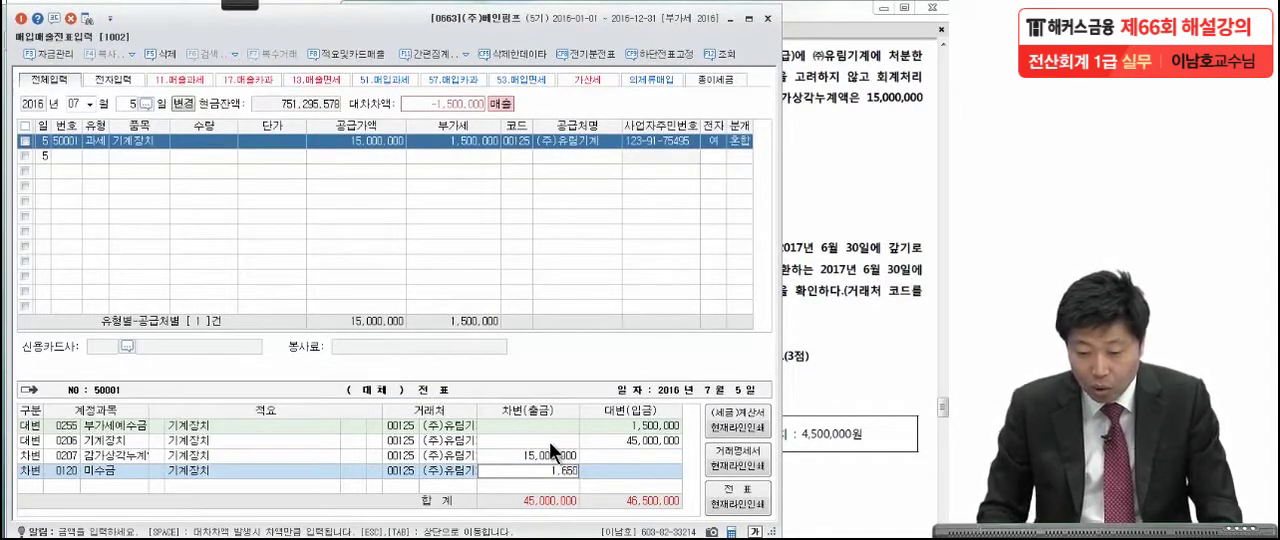
{"action": "type", "text": "5000000"}
{"action": "key", "text": "Return"}
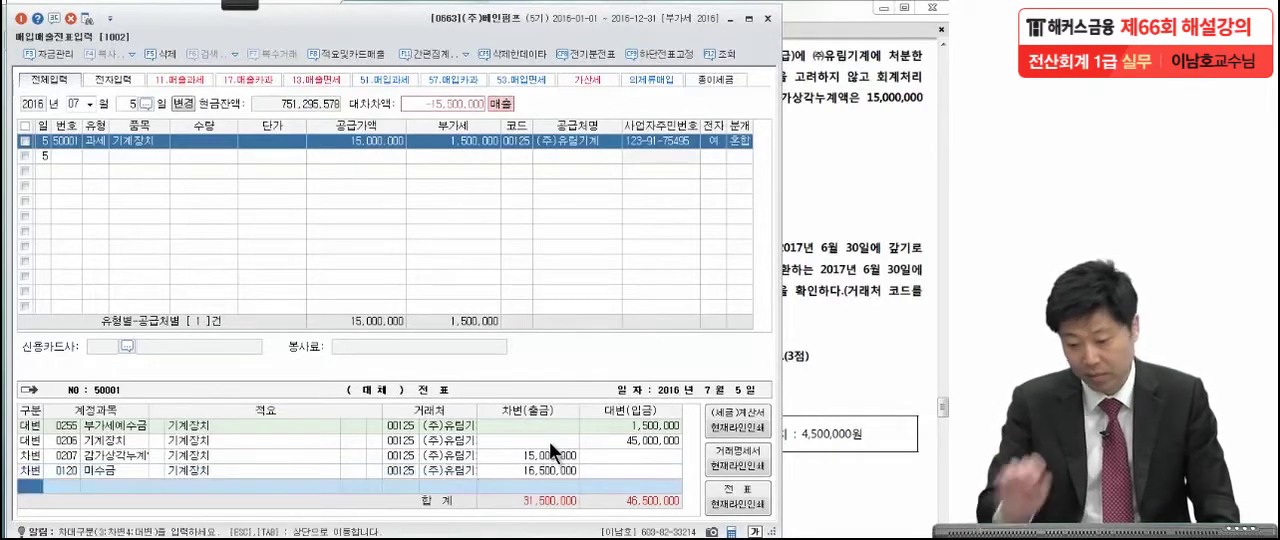
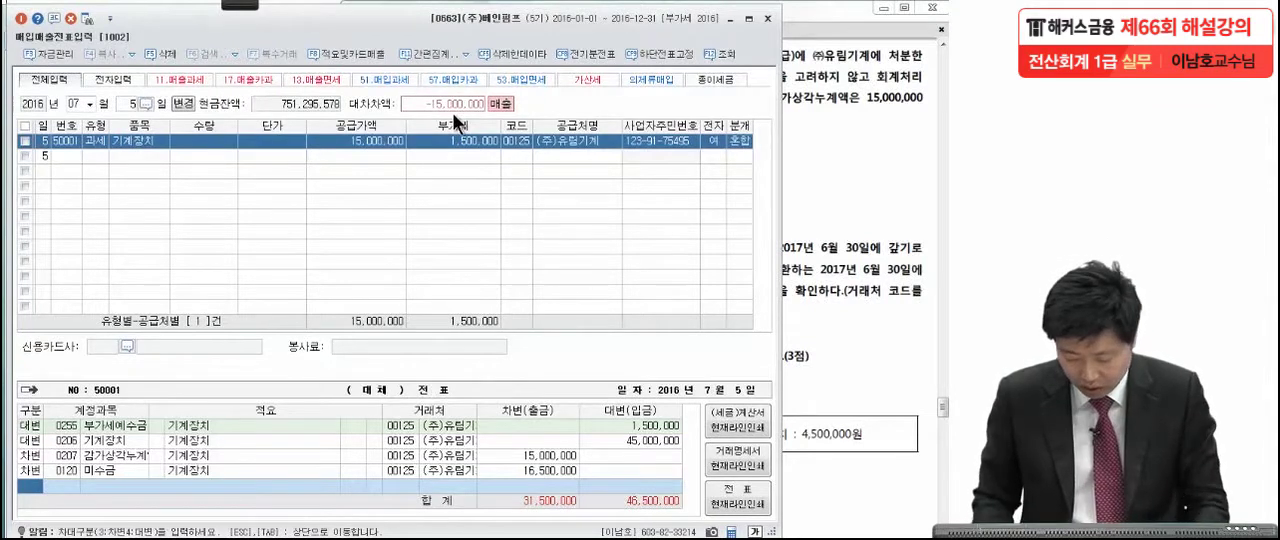
Add a debit line for account 0970 유형자산처분손실 of 15,000,000 to the July 5 voucher and close 매입매출전표입력.
{"action": "type", "text": "3"}
{"action": "type", "text": "유형"}
{"action": "key", "text": "BackSpace"}
{"action": "key", "text": "BackSpace"}
{"action": "key", "text": "Hangul"}
{"action": "type", "text": "유형자"}
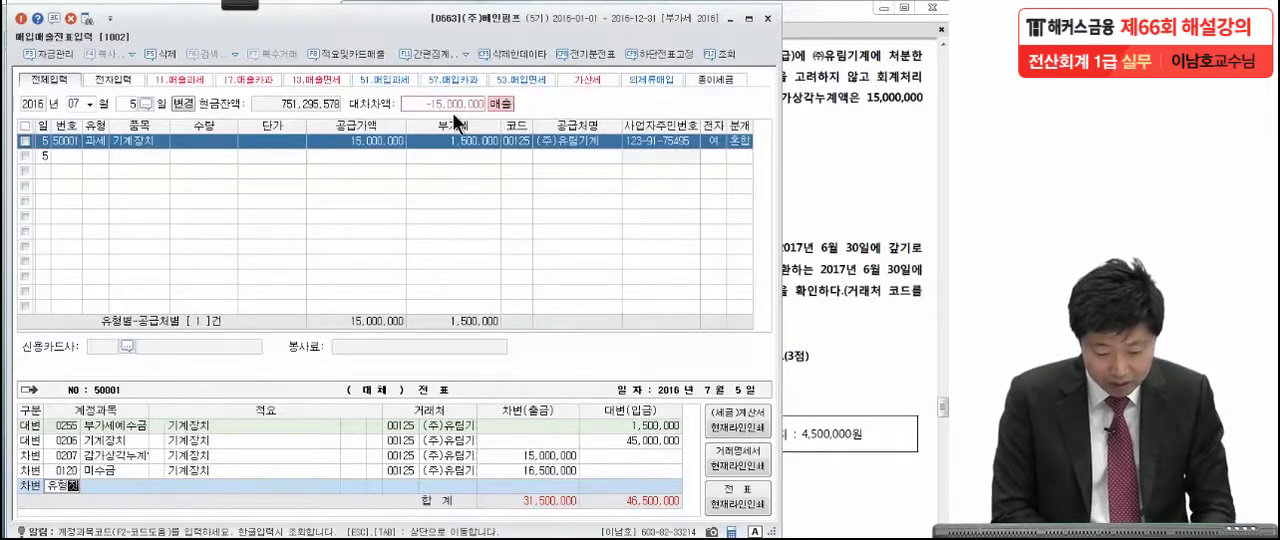
{"action": "key", "text": "Return"}
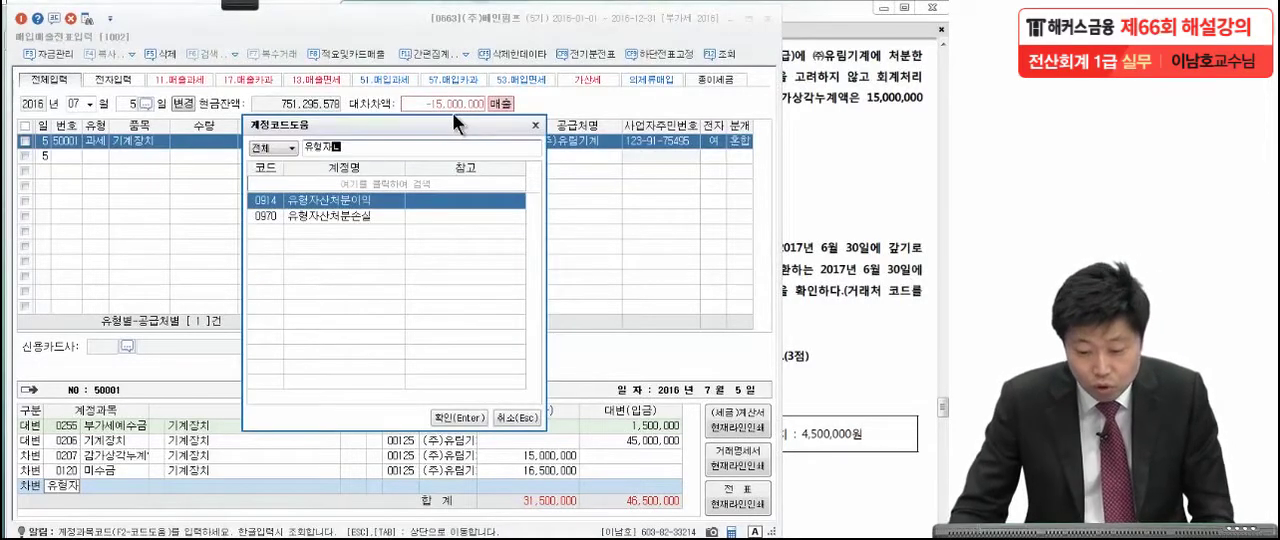
{"action": "left_click", "coordinate": [357, 214]}
{"action": "key", "text": "Return"}
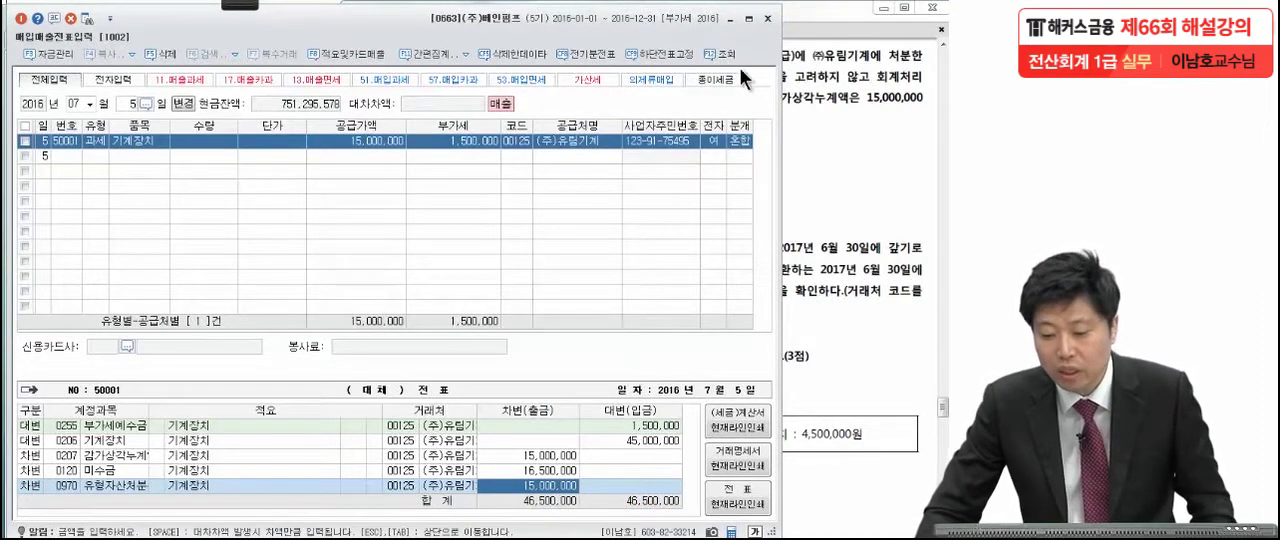
{"action": "left_click", "coordinate": [768, 19]}
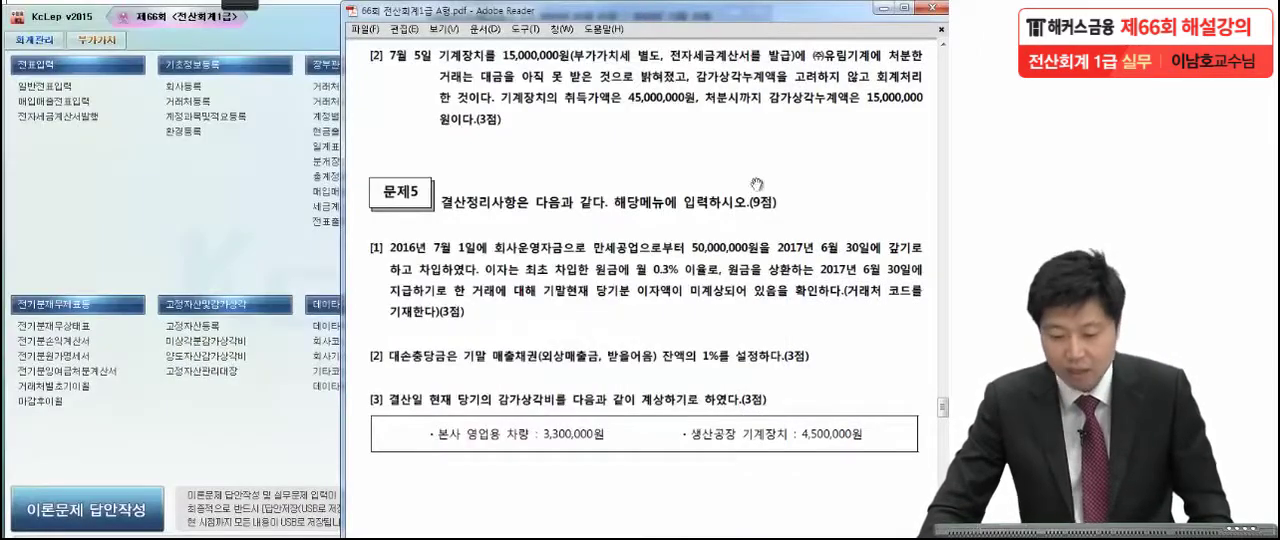
Mark the monthly 0.3% rate, unrecorded current-period interest, 거래처 코드 instruction, 만세공업 and 50,000,000원 in problem 5's question [1].
{"action": "left_click_drag", "start_coordinate": [735, 436], "coordinate": [743, 307]}
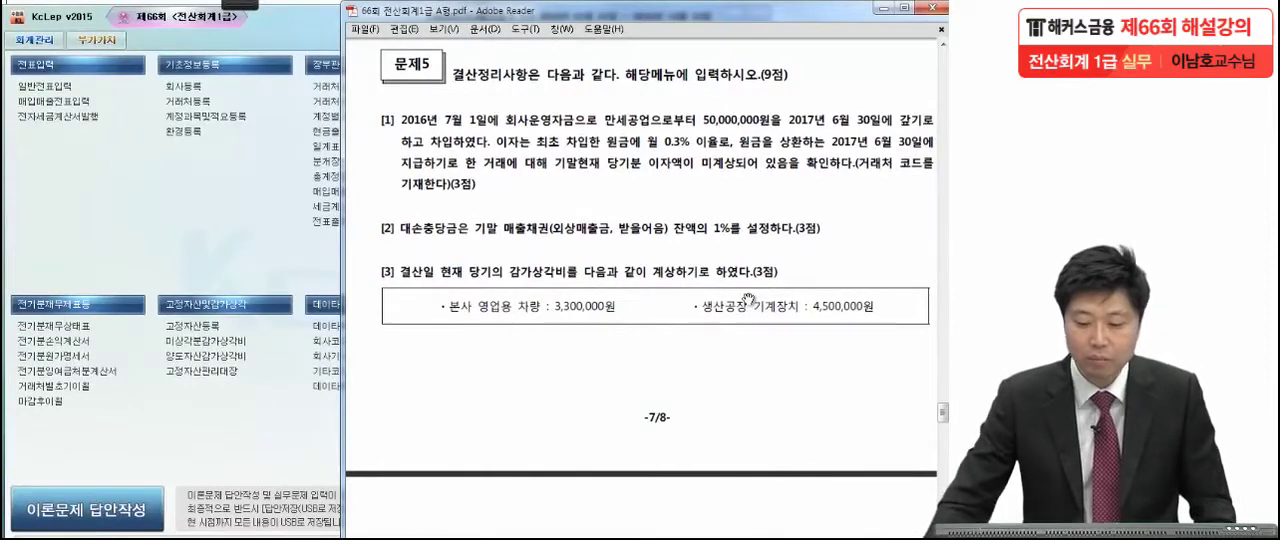
{"action": "left_click_drag", "start_coordinate": [650, 388], "coordinate": [643, 329]}
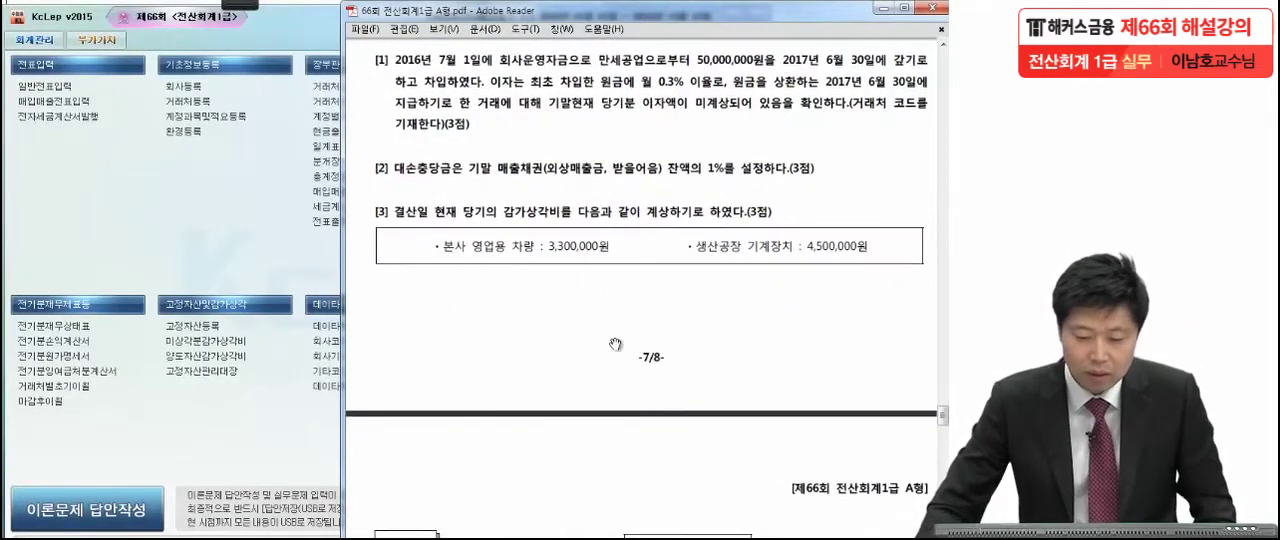
{"action": "mouse_move", "coordinate": [252, 6]}
{"action": "left_click", "coordinate": [80, 22]}
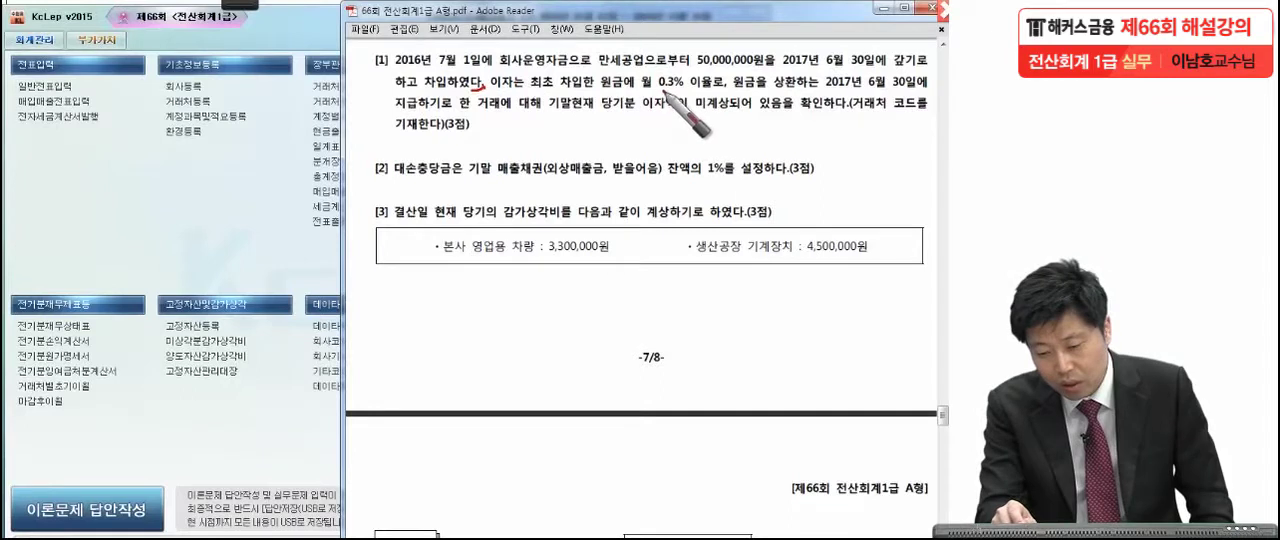
{"action": "mouse_move", "coordinate": [656, 97]}
{"action": "left_mouse_down"}
{"action": "mouse_move", "coordinate": [631, 74]}
{"action": "mouse_move", "coordinate": [631, 97]}
{"action": "mouse_move", "coordinate": [716, 93]}
{"action": "left_mouse_up"}
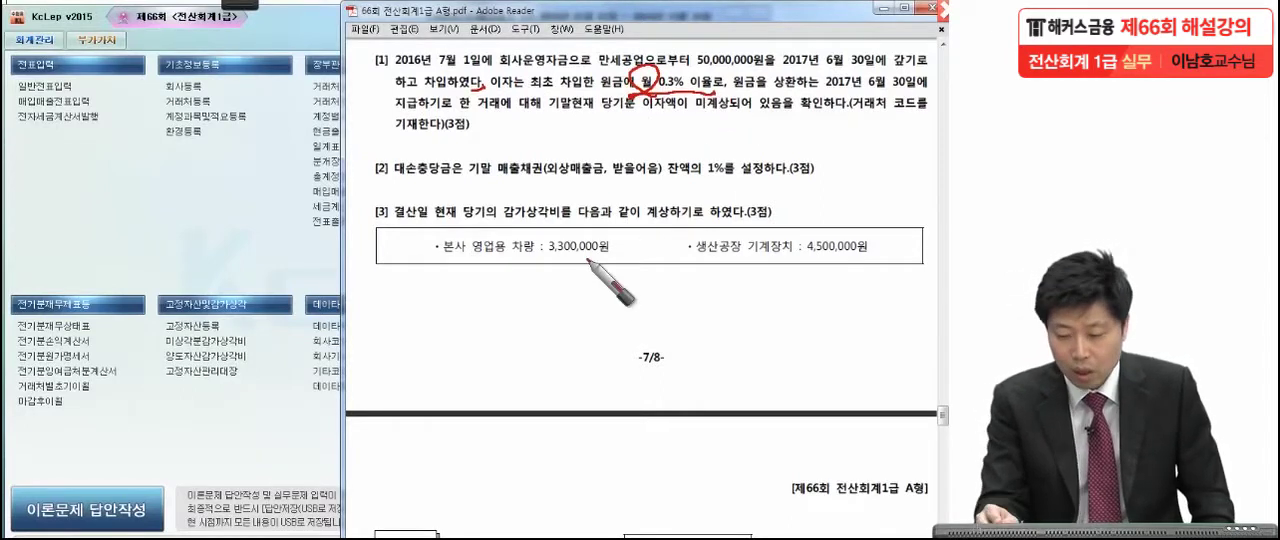
{"action": "left_click_drag", "start_coordinate": [852, 121], "coordinate": [852, 113]}
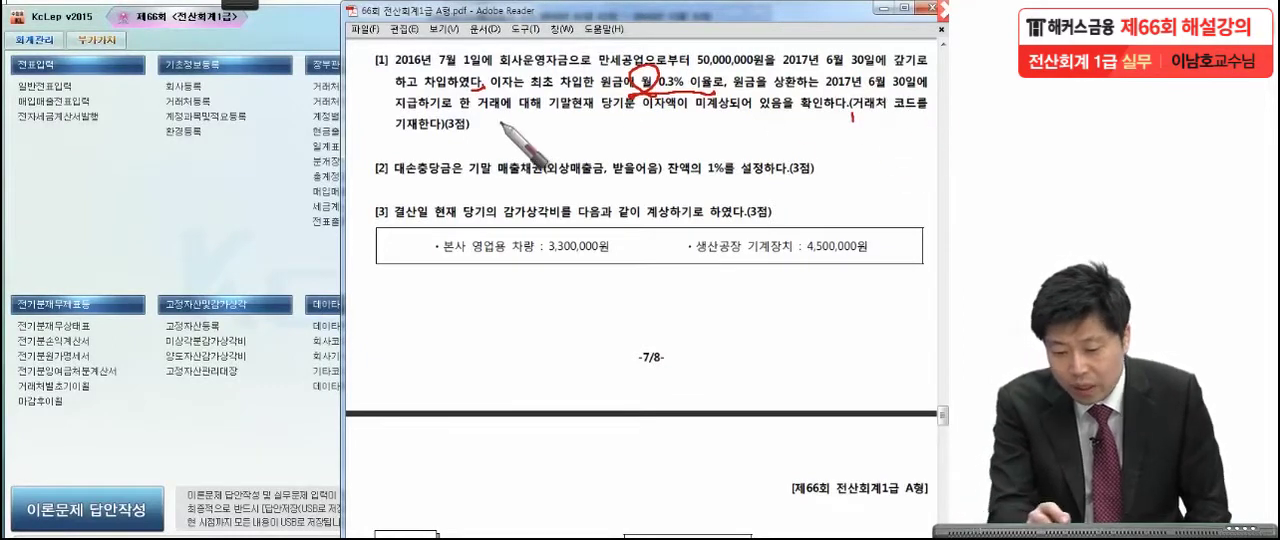
{"action": "left_click_drag", "start_coordinate": [450, 101], "coordinate": [445, 124]}
{"action": "left_click_drag", "start_coordinate": [552, 82], "coordinate": [533, 140]}
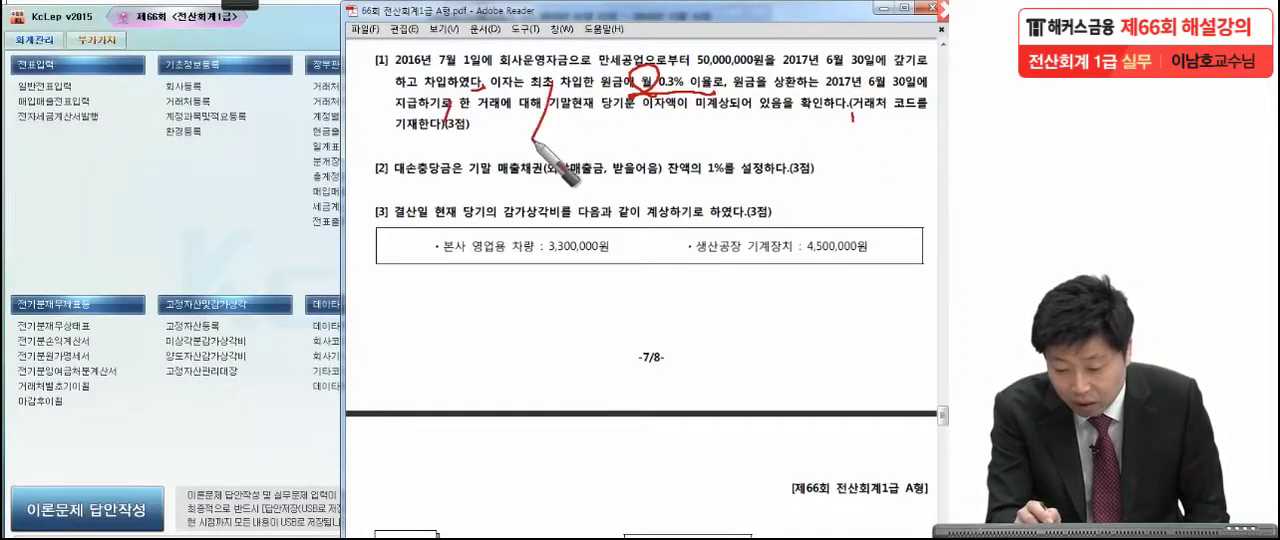
{"action": "left_click_drag", "start_coordinate": [607, 120], "coordinate": [736, 117]}
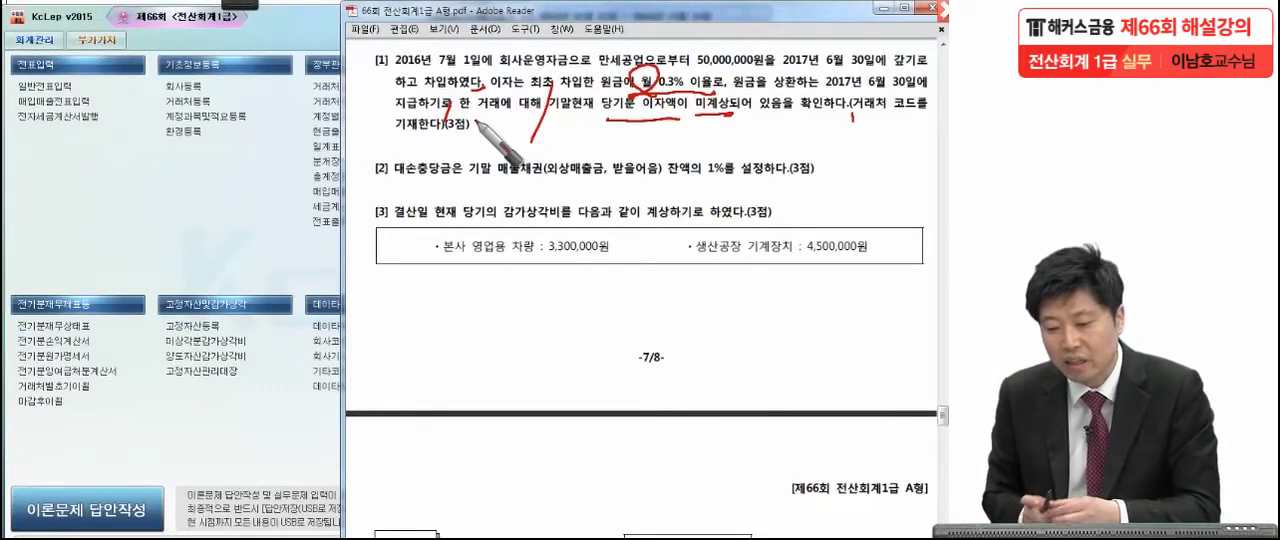
{"action": "mouse_move", "coordinate": [857, 108]}
{"action": "left_mouse_down"}
{"action": "mouse_move", "coordinate": [868, 120]}
{"action": "mouse_move", "coordinate": [926, 116]}
{"action": "left_mouse_up"}
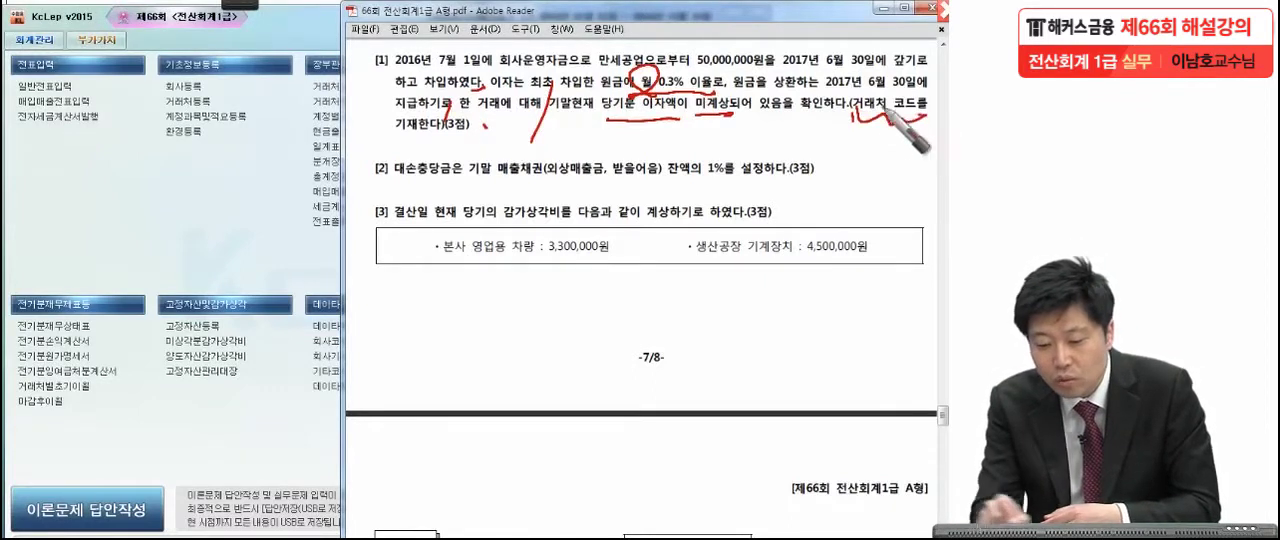
{"action": "left_click_drag", "start_coordinate": [384, 150], "coordinate": [413, 143]}
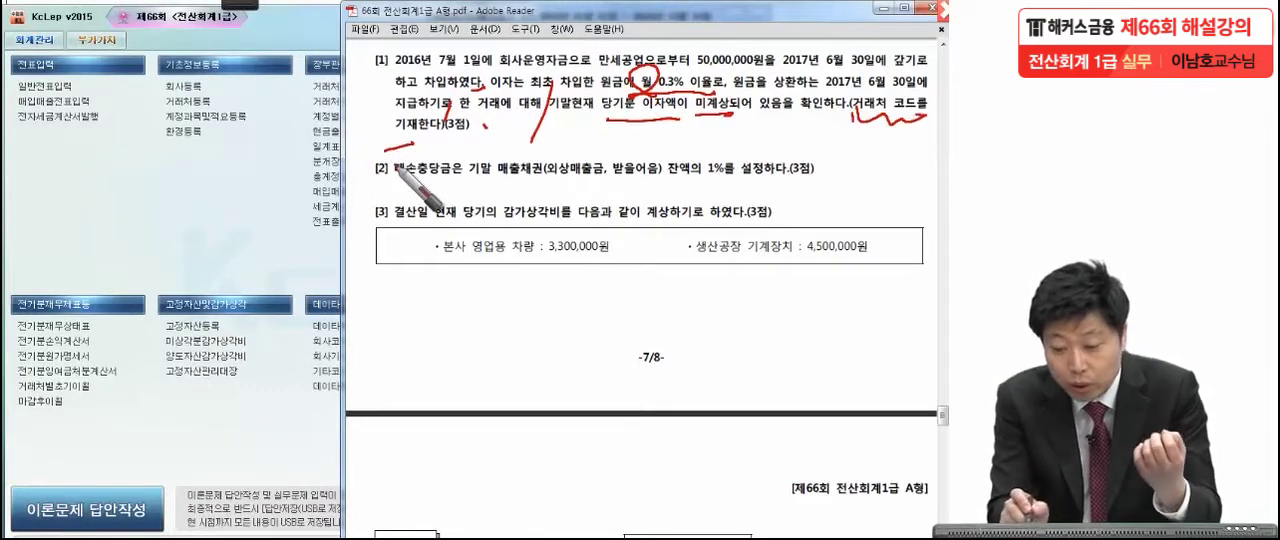
{"action": "left_click_drag", "start_coordinate": [628, 68], "coordinate": [637, 64]}
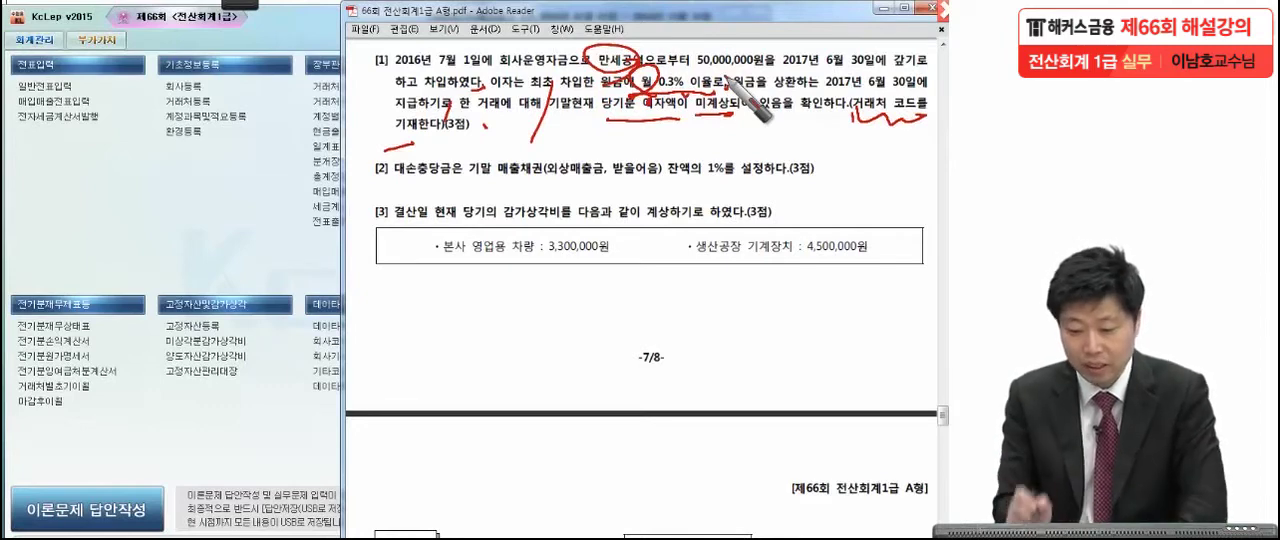
{"action": "left_click_drag", "start_coordinate": [697, 67], "coordinate": [776, 75]}
Handwrite the accrued interest calculation 50,000,000 × 0.3% × 6 = 900,000 below question [3], re-mark the 거래처 코드 instruction, and clear the annotations.
{"action": "left_click_drag", "start_coordinate": [383, 290], "coordinate": [374, 317]}
{"action": "left_click_drag", "start_coordinate": [383, 291], "coordinate": [397, 287]}
{"action": "mouse_move", "coordinate": [411, 293]}
{"action": "left_mouse_down"}
{"action": "mouse_move", "coordinate": [438, 312]}
{"action": "mouse_move", "coordinate": [562, 308]}
{"action": "left_mouse_up"}
{"action": "mouse_move", "coordinate": [572, 292]}
{"action": "left_mouse_down"}
{"action": "mouse_move", "coordinate": [606, 324]}
{"action": "mouse_move", "coordinate": [572, 322]}
{"action": "left_mouse_up"}
{"action": "mouse_move", "coordinate": [638, 305]}
{"action": "left_mouse_down"}
{"action": "mouse_move", "coordinate": [632, 317]}
{"action": "mouse_move", "coordinate": [657, 318]}
{"action": "mouse_move", "coordinate": [706, 284]}
{"action": "left_mouse_up"}
{"action": "left_click_drag", "start_coordinate": [708, 318], "coordinate": [711, 336]}
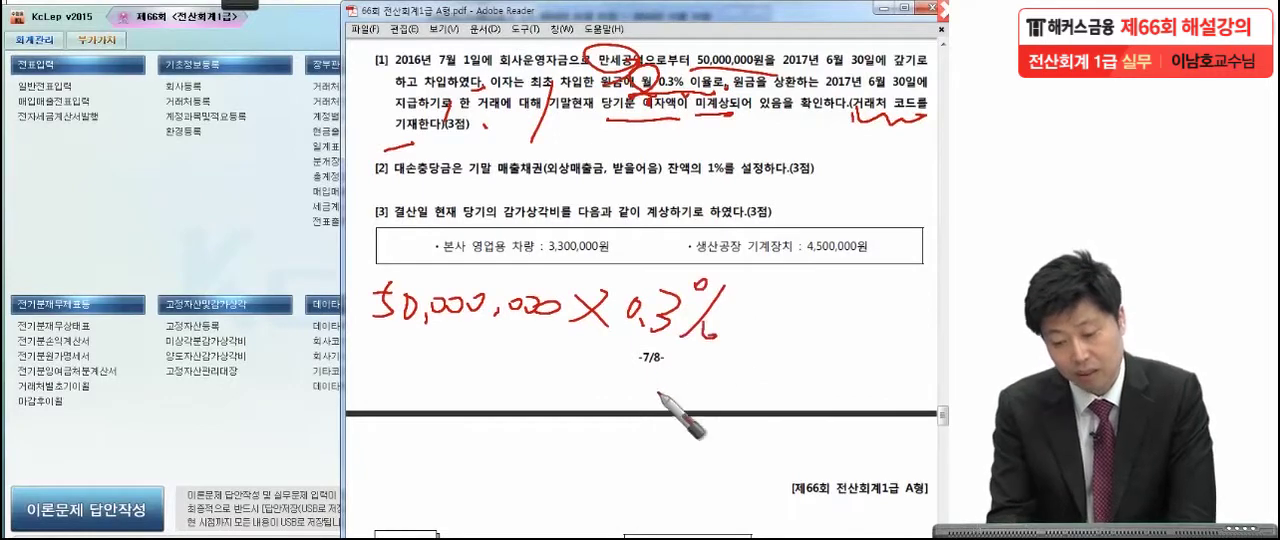
{"action": "left_click_drag", "start_coordinate": [790, 292], "coordinate": [738, 330]}
{"action": "left_click_drag", "start_coordinate": [740, 298], "coordinate": [786, 342]}
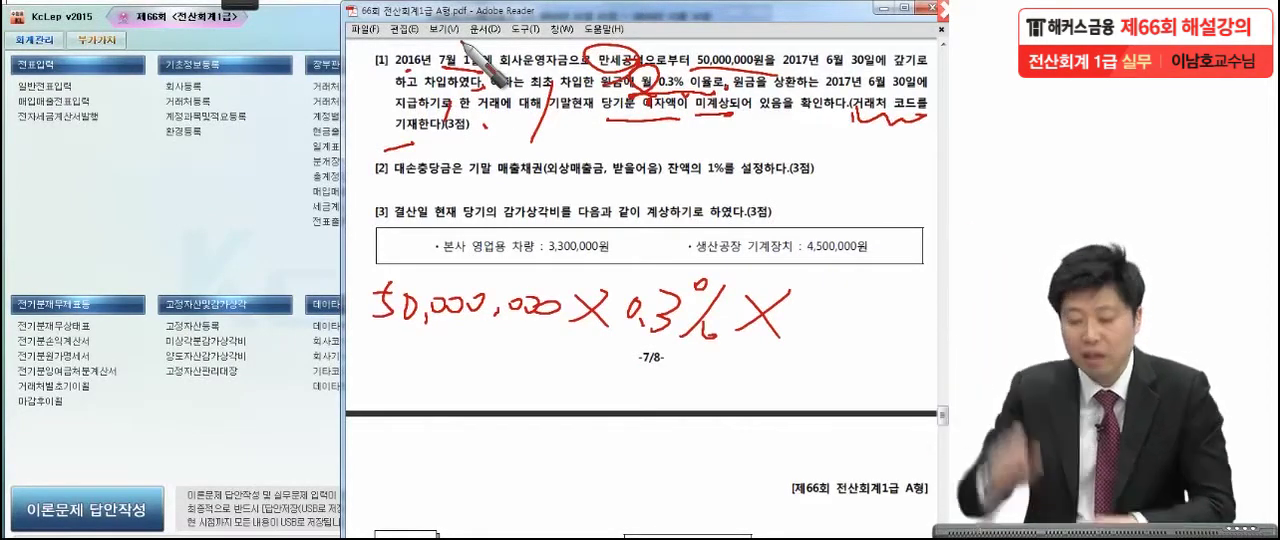
{"action": "left_click_drag", "start_coordinate": [852, 280], "coordinate": [838, 318]}
{"action": "left_click_drag", "start_coordinate": [420, 385], "coordinate": [490, 378]}
{"action": "left_click_drag", "start_coordinate": [443, 410], "coordinate": [510, 407]}
{"action": "mouse_move", "coordinate": [522, 356]}
{"action": "left_mouse_down"}
{"action": "mouse_move", "coordinate": [524, 435]}
{"action": "mouse_move", "coordinate": [522, 424]}
{"action": "left_mouse_up"}
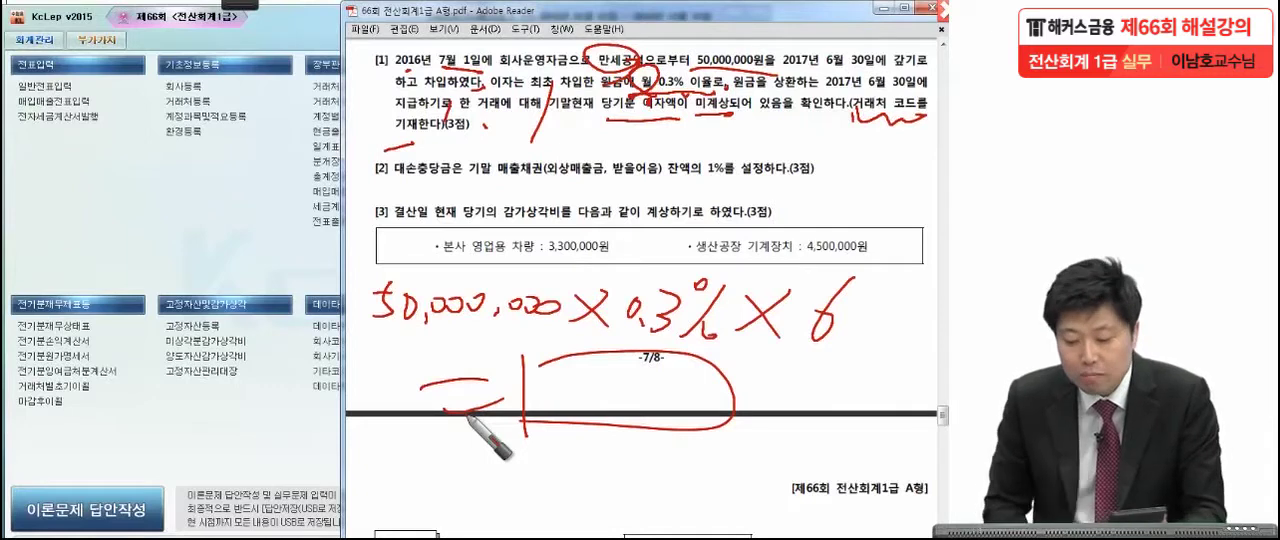
{"action": "mouse_move", "coordinate": [600, 370]}
{"action": "left_mouse_down"}
{"action": "mouse_move", "coordinate": [556, 402]}
{"action": "mouse_move", "coordinate": [580, 376]}
{"action": "mouse_move", "coordinate": [630, 417]}
{"action": "mouse_move", "coordinate": [718, 395]}
{"action": "left_mouse_up"}
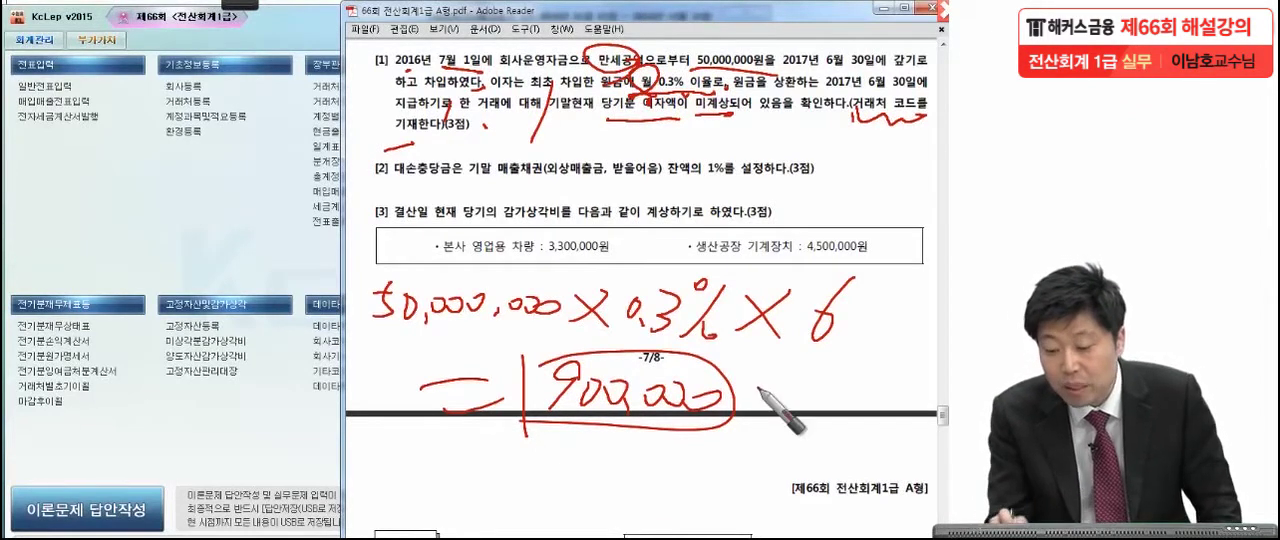
{"action": "left_click_drag", "start_coordinate": [858, 114], "coordinate": [918, 119]}
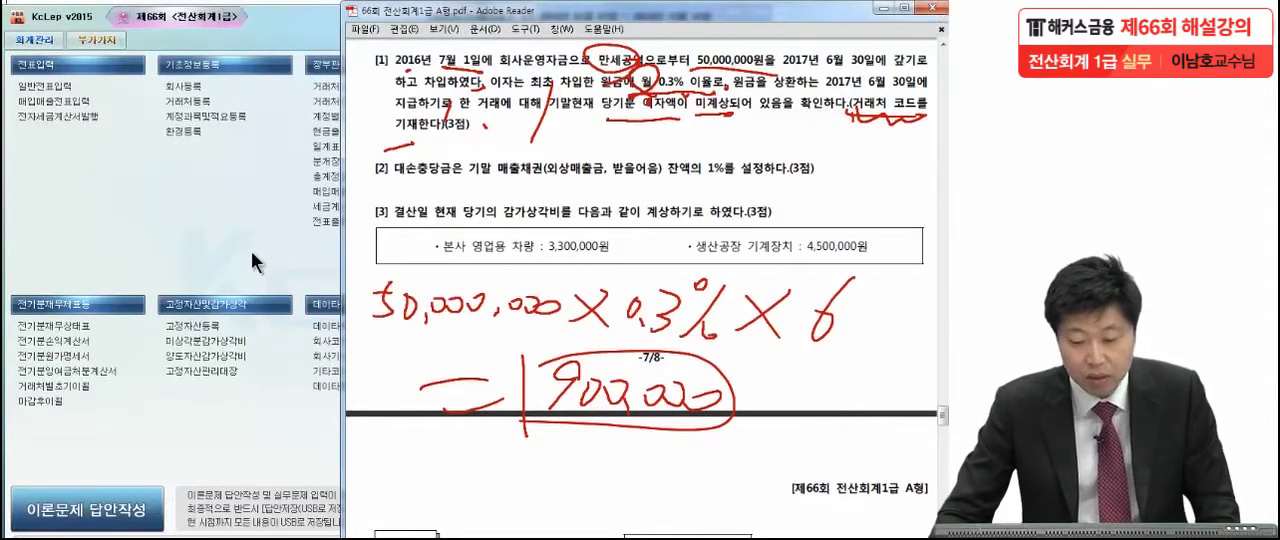
{"action": "key", "text": "Escape"}
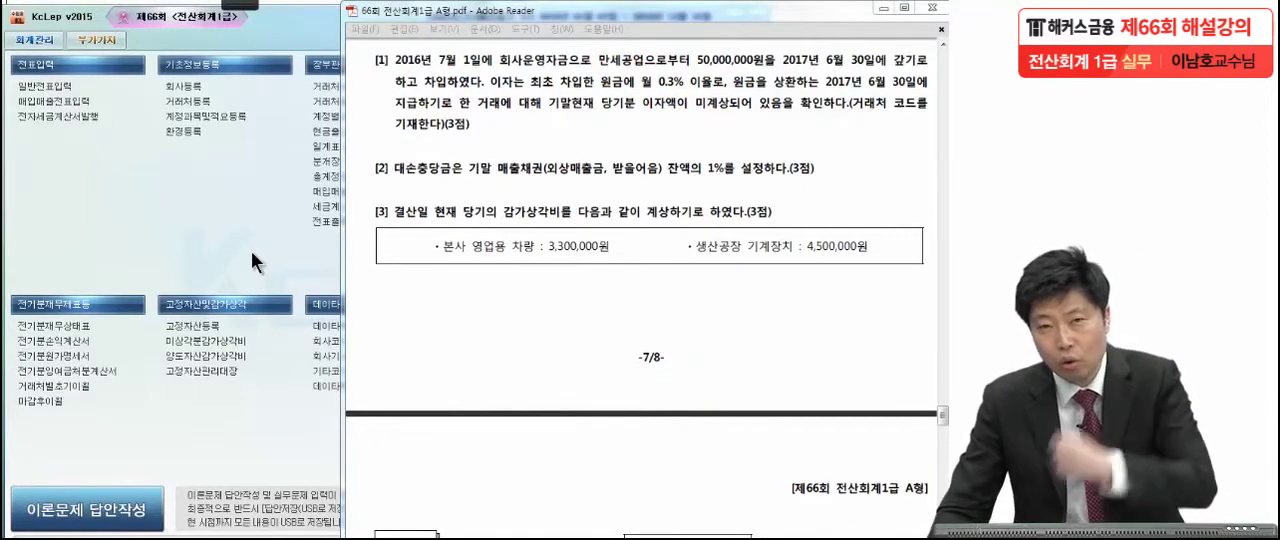
Open 일반전표입력 for December 31 and enter a debit line for account 0951 이자비용 of 900,000.
{"action": "left_click", "coordinate": [44, 87]}
{"action": "type", "text": "1"}
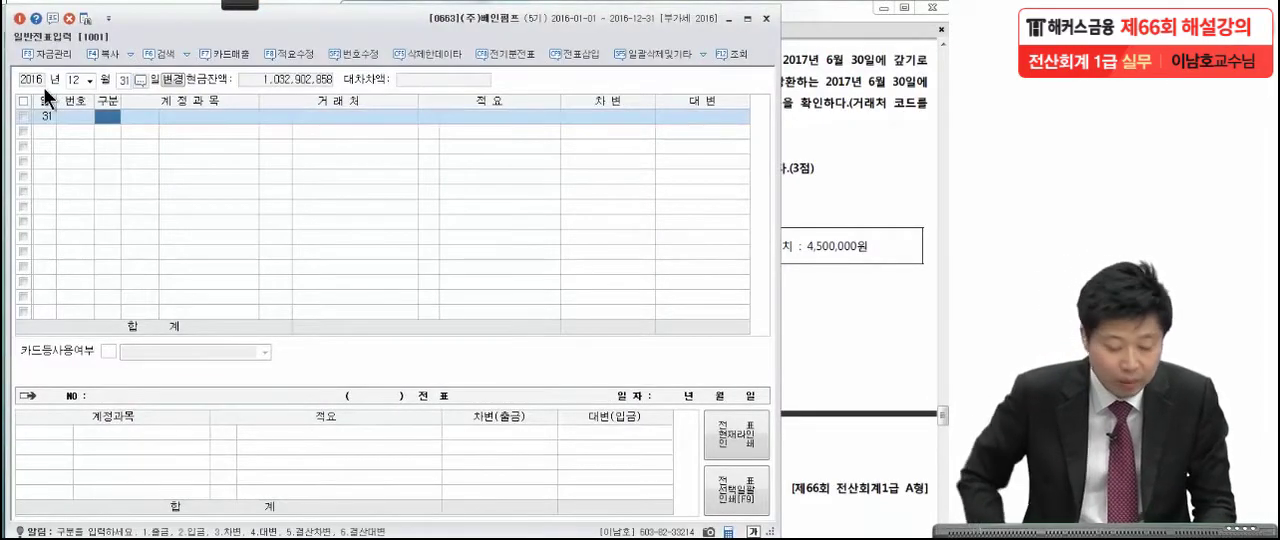
{"action": "type", "text": "2313"}
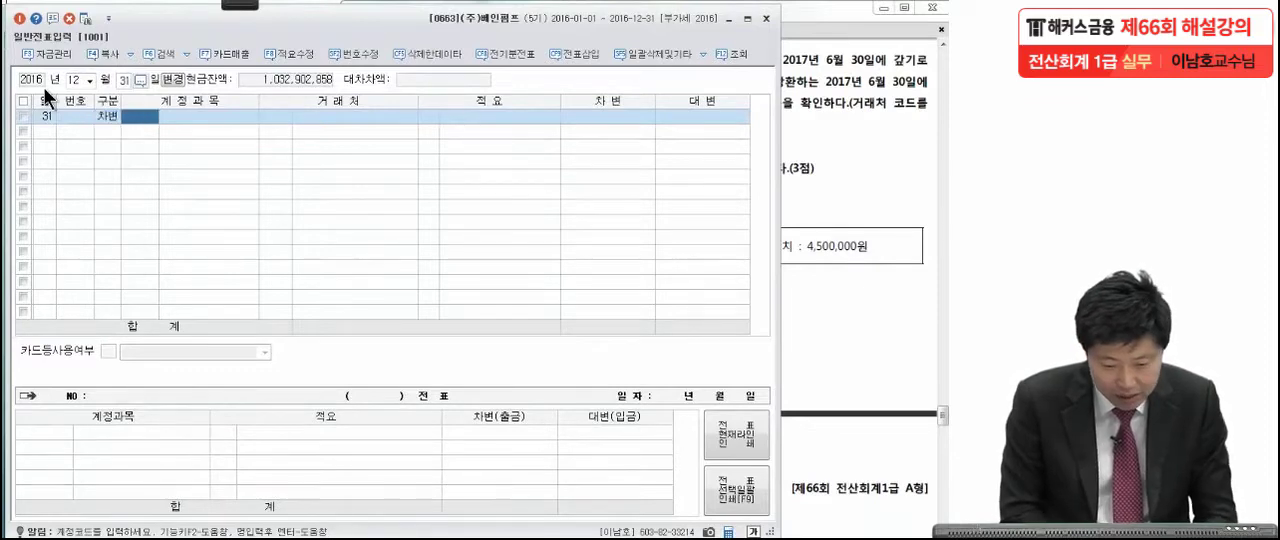
{"action": "type", "text": "이자비"}
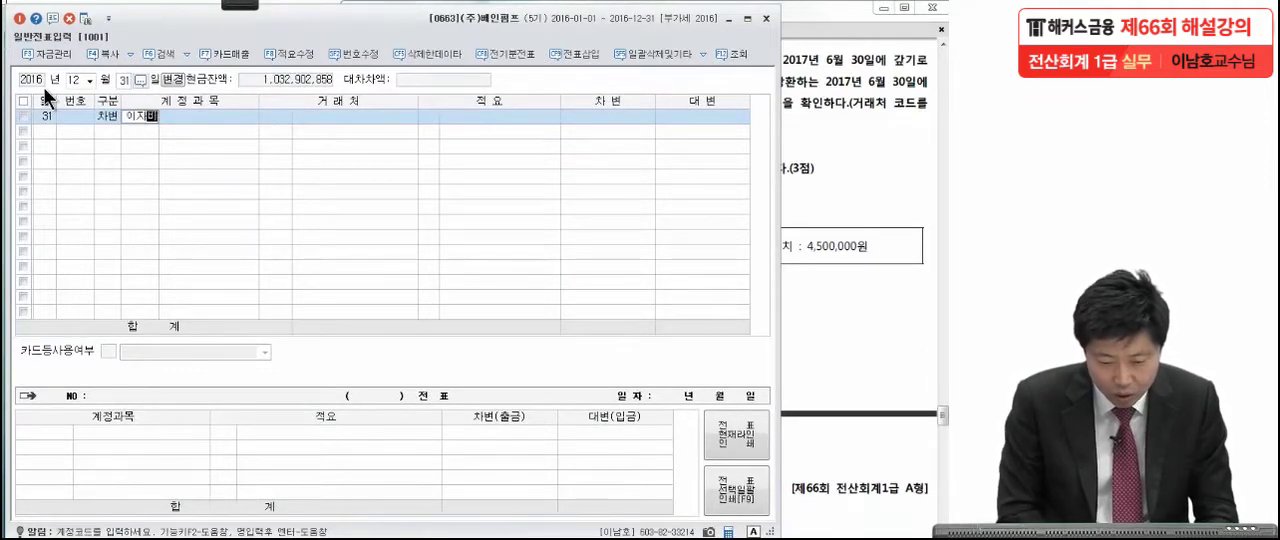
{"action": "key", "text": "Return"}
{"action": "key", "text": "Return"}
{"action": "key", "text": "Return"}
{"action": "key", "text": "Return"}
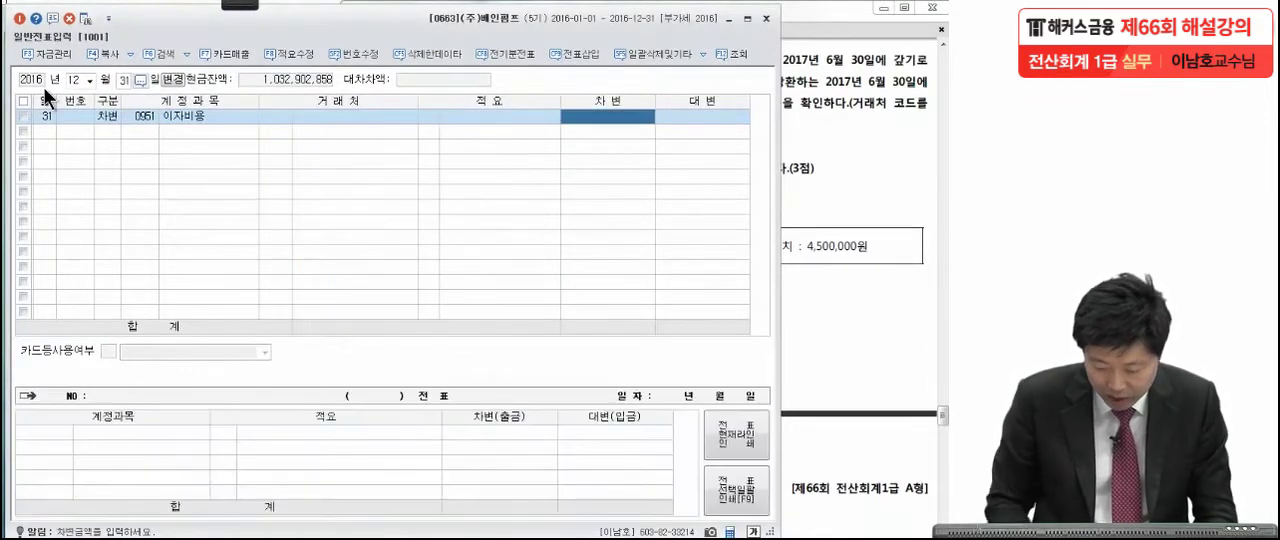
{"action": "type", "text": "9000000"}
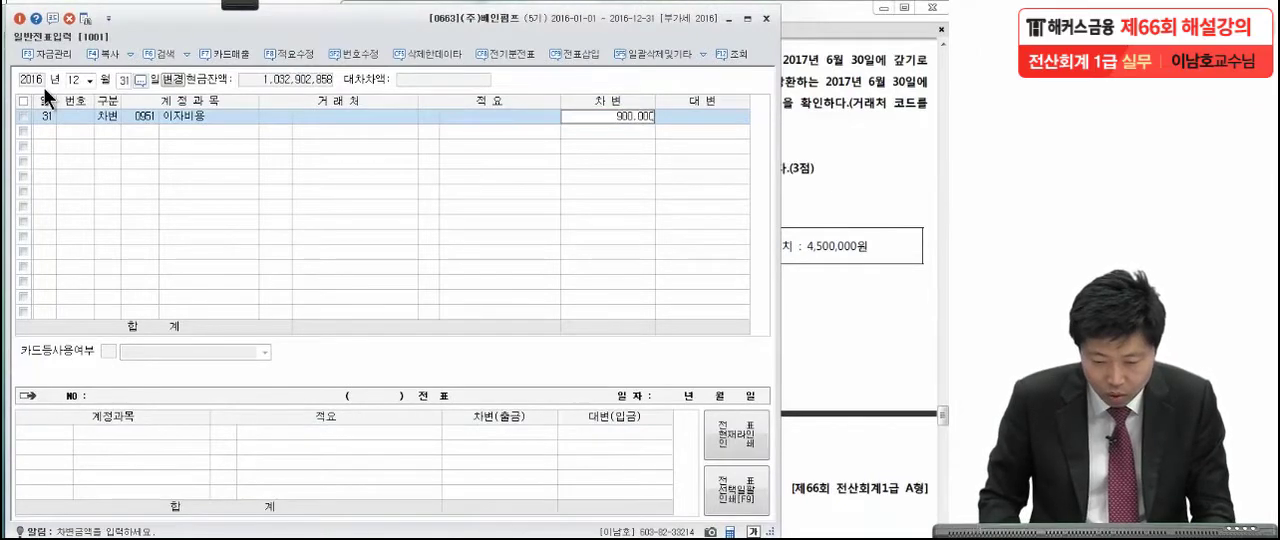
{"action": "key", "text": "Return"}
Enter the balancing credit line of 900,000 for account 0262 미지급비용 with 만세공업 as the trading partner.
{"action": "type", "text": "4미지"}
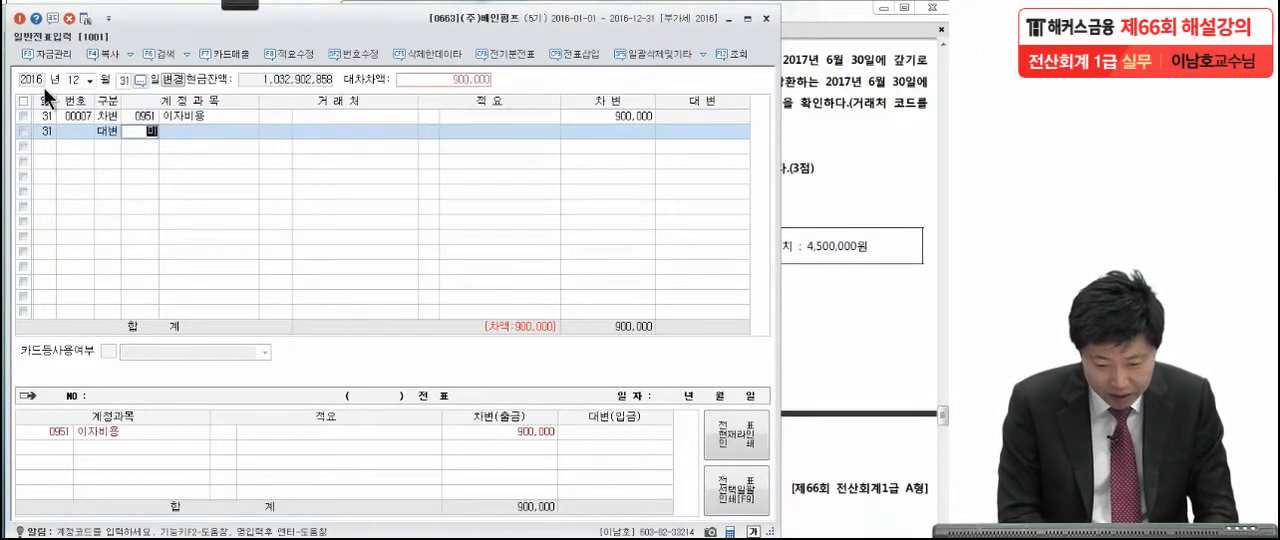
{"action": "type", "text": "급"}
{"action": "key", "text": "Return"}
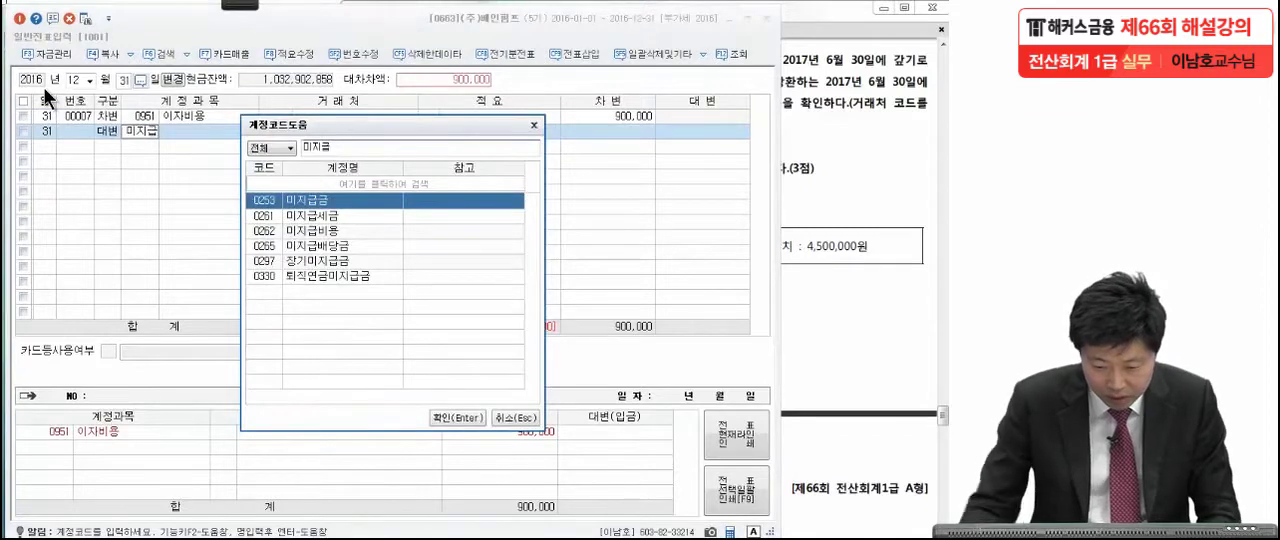
{"action": "left_click", "coordinate": [284, 230]}
{"action": "key", "text": "Return"}
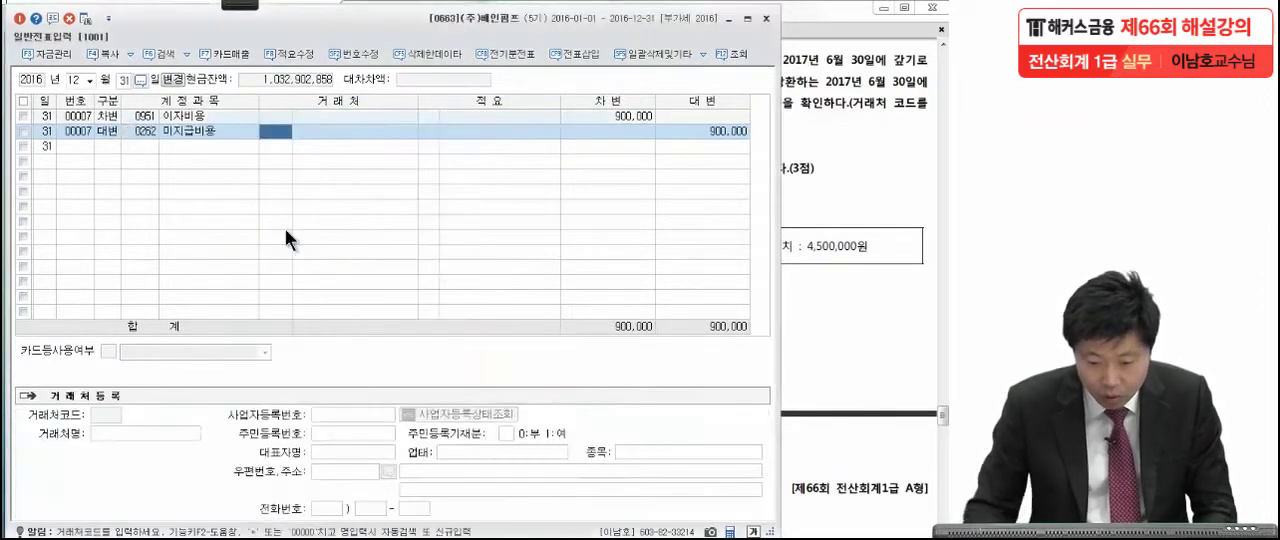
{"action": "type", "text": "만세"}
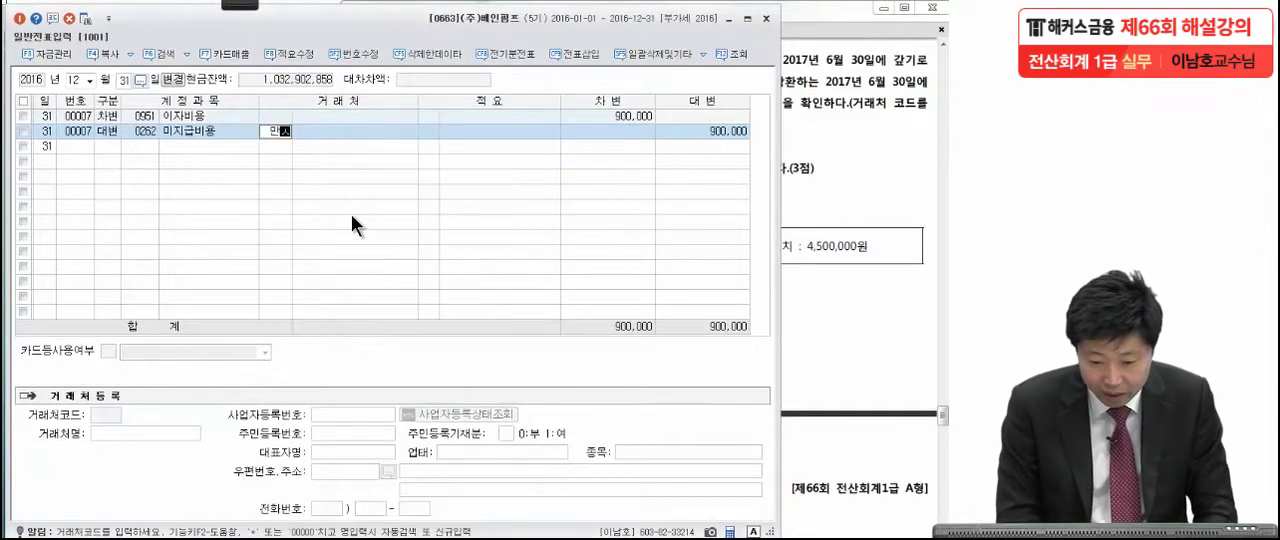
{"action": "key", "text": "Return"}
{"action": "key", "text": "Return"}
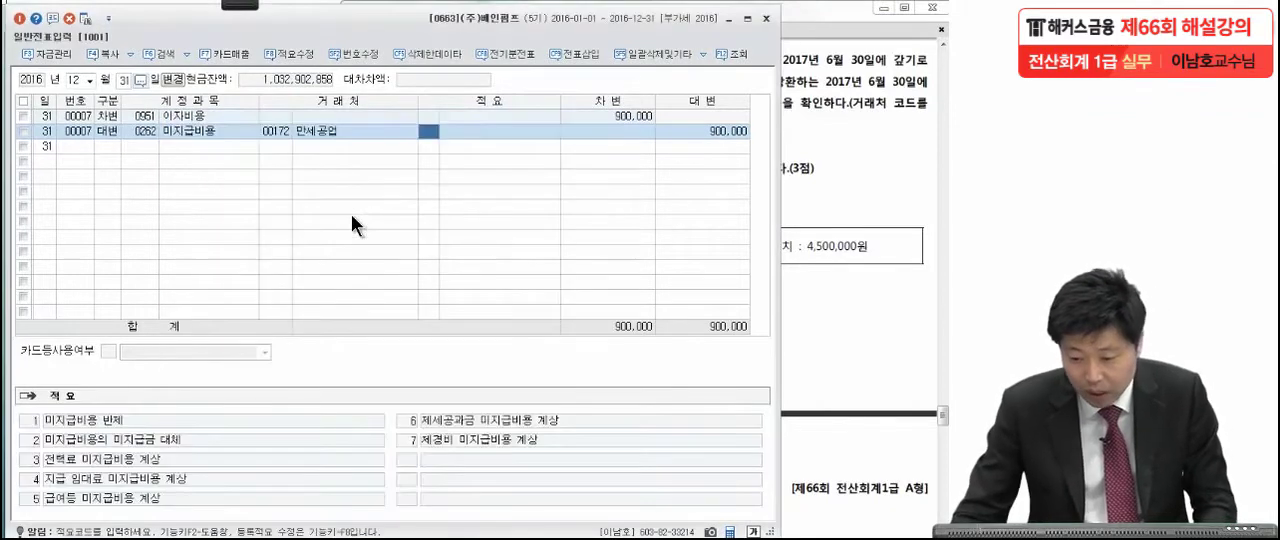
{"action": "left_click", "coordinate": [726, 134]}
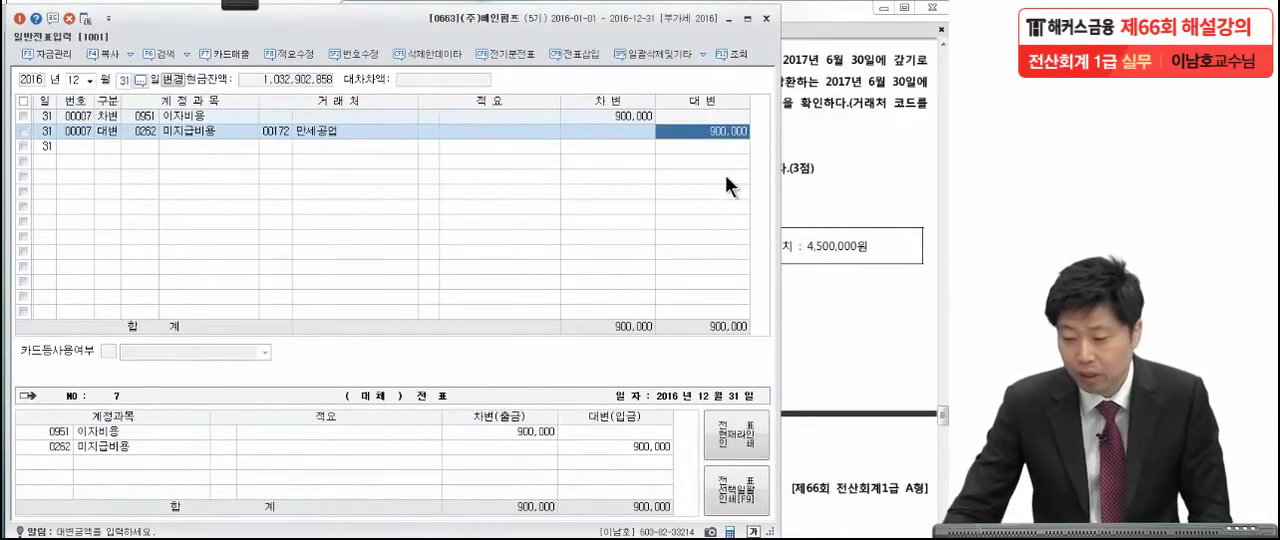
Bring up question [2] of problem 5 in the exam PDF and underline the 1% of balance condition for 대손충당금.
{"action": "left_click", "coordinate": [839, 222]}
{"action": "scroll", "coordinate": [798, 256], "scroll_direction": "down", "scroll_amount": 2}
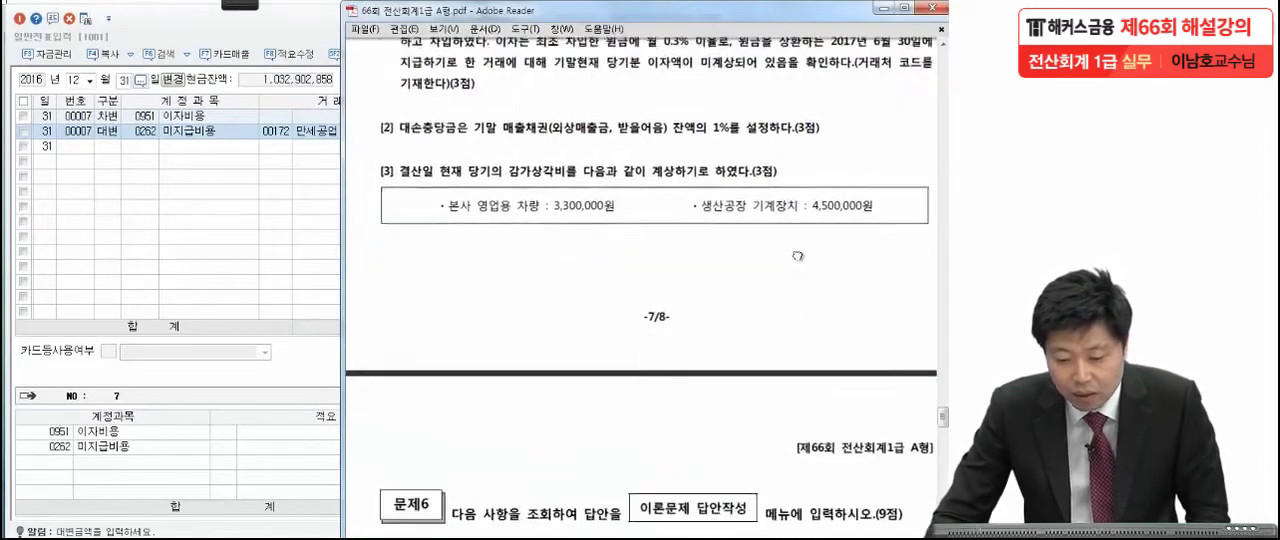
{"action": "scroll", "coordinate": [798, 256], "scroll_direction": "down", "scroll_amount": 1}
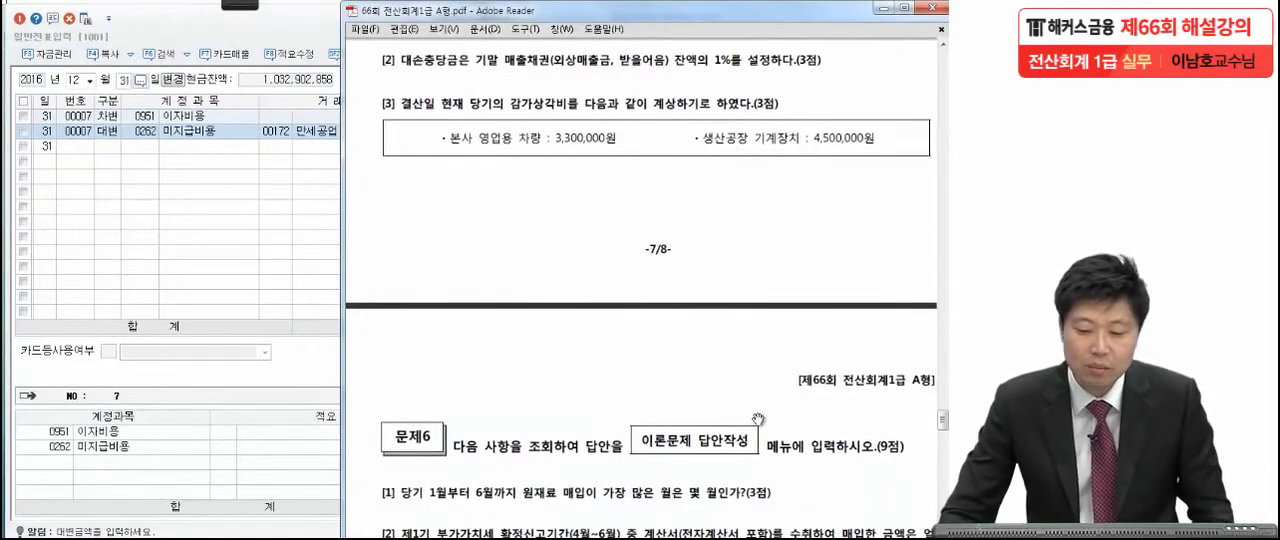
{"action": "mouse_move", "coordinate": [238, 14]}
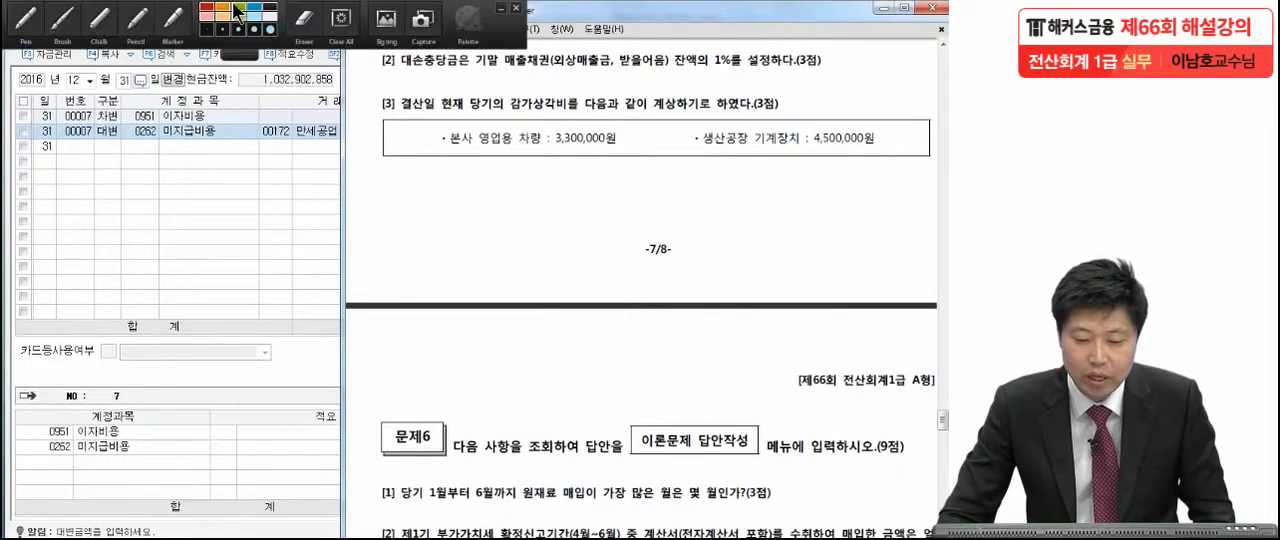
{"action": "left_click", "coordinate": [28, 22]}
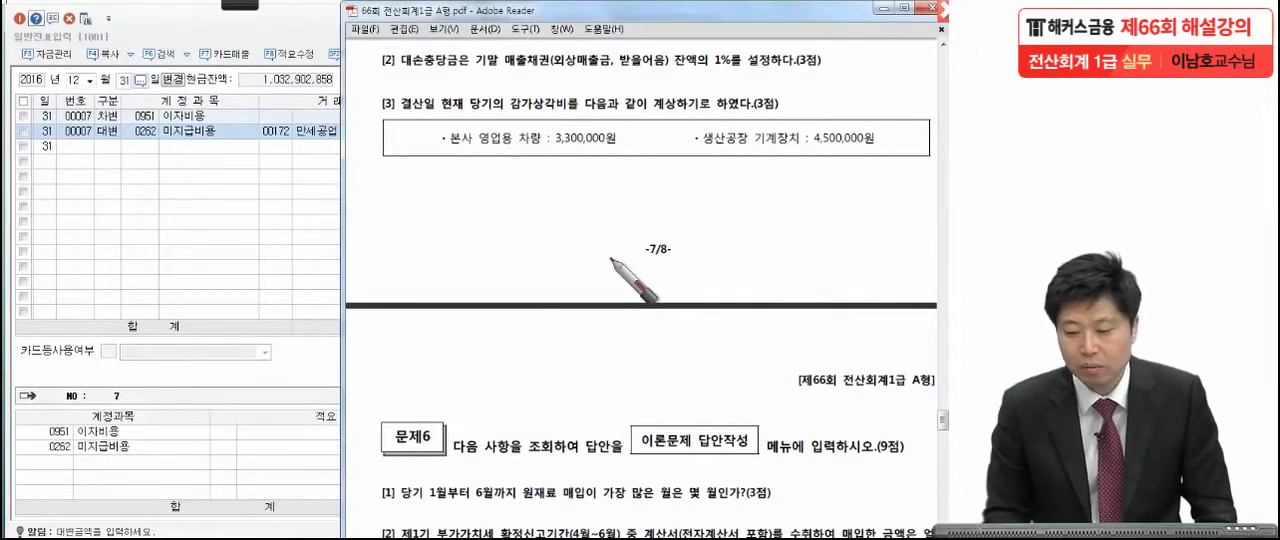
{"action": "left_click_drag", "start_coordinate": [697, 72], "coordinate": [736, 72]}
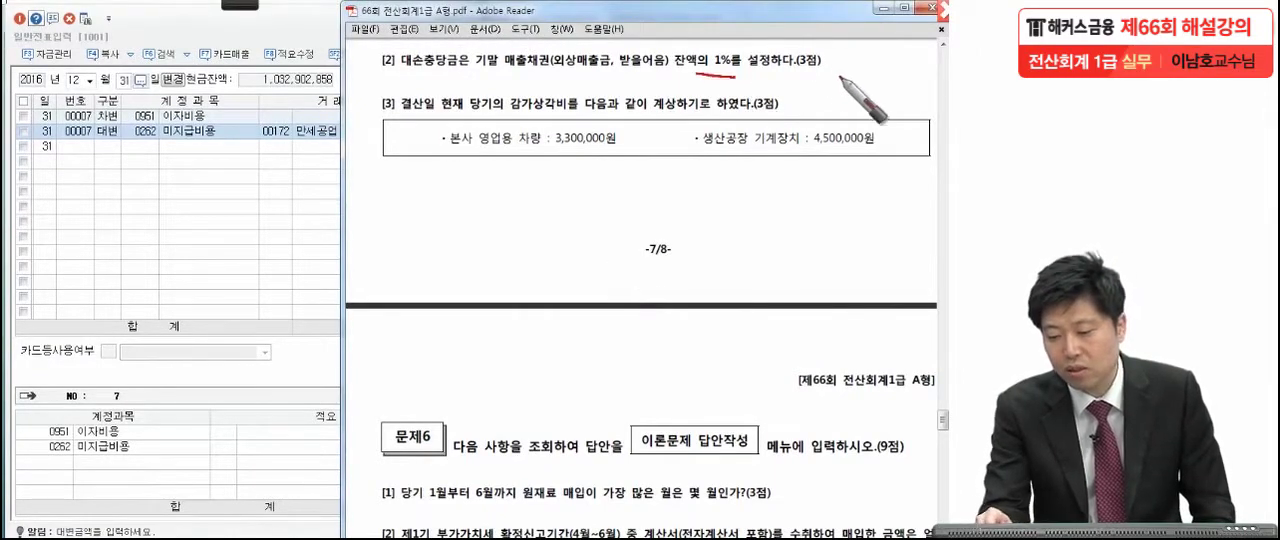
{"action": "left_click_drag", "start_coordinate": [838, 72], "coordinate": [826, 74]}
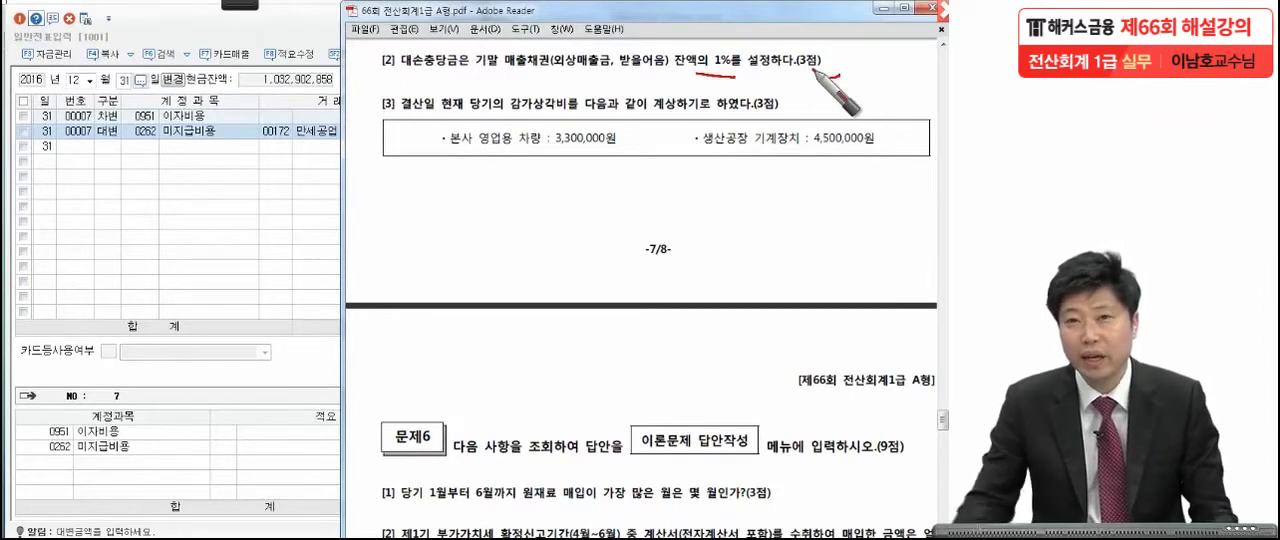
Clear the annotations, leave the voucher entry and open 결산자료입력 for the period January to December 2016.
{"action": "left_click", "coordinate": [250, 159]}
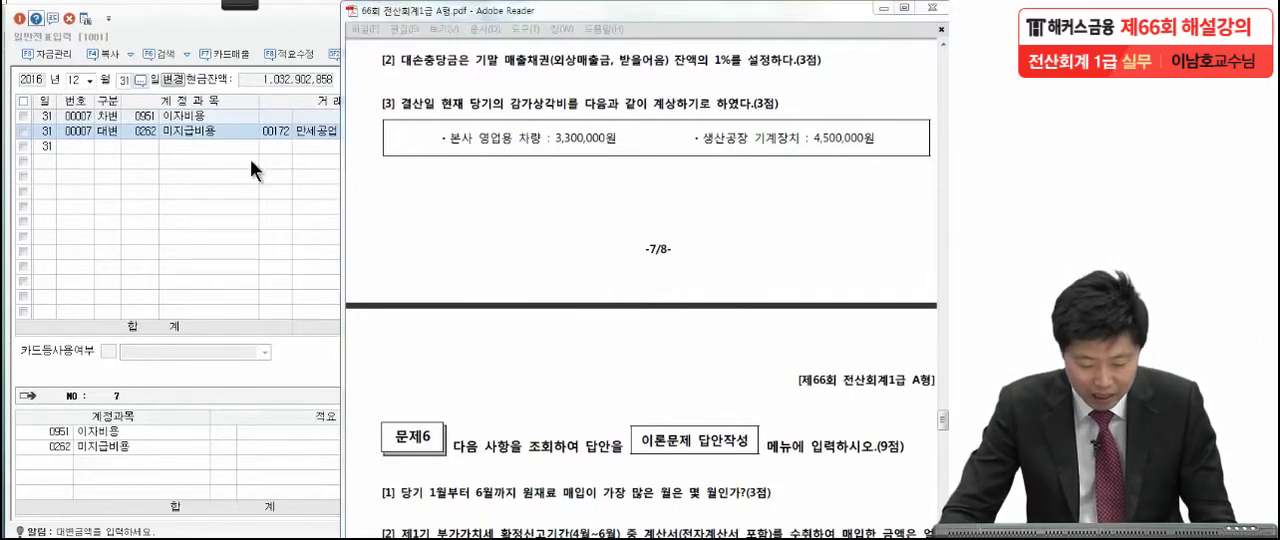
{"action": "key", "text": "Escape"}
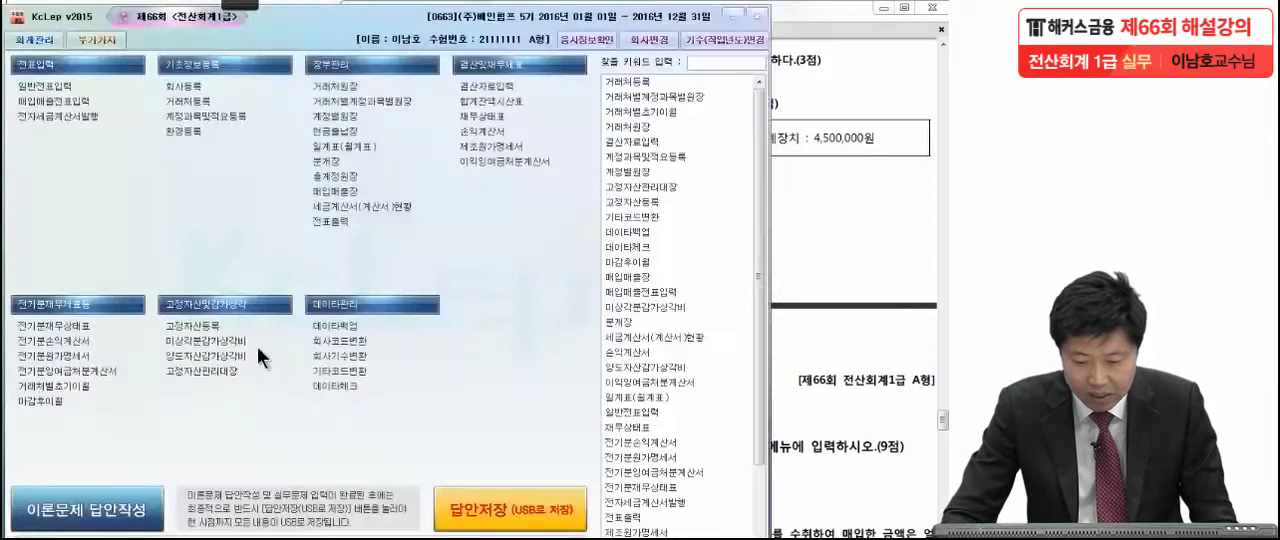
{"action": "left_click", "coordinate": [475, 91]}
{"action": "type", "text": "1"}
{"action": "key", "text": "Return"}
{"action": "type", "text": "12"}
{"action": "key", "text": "Return"}
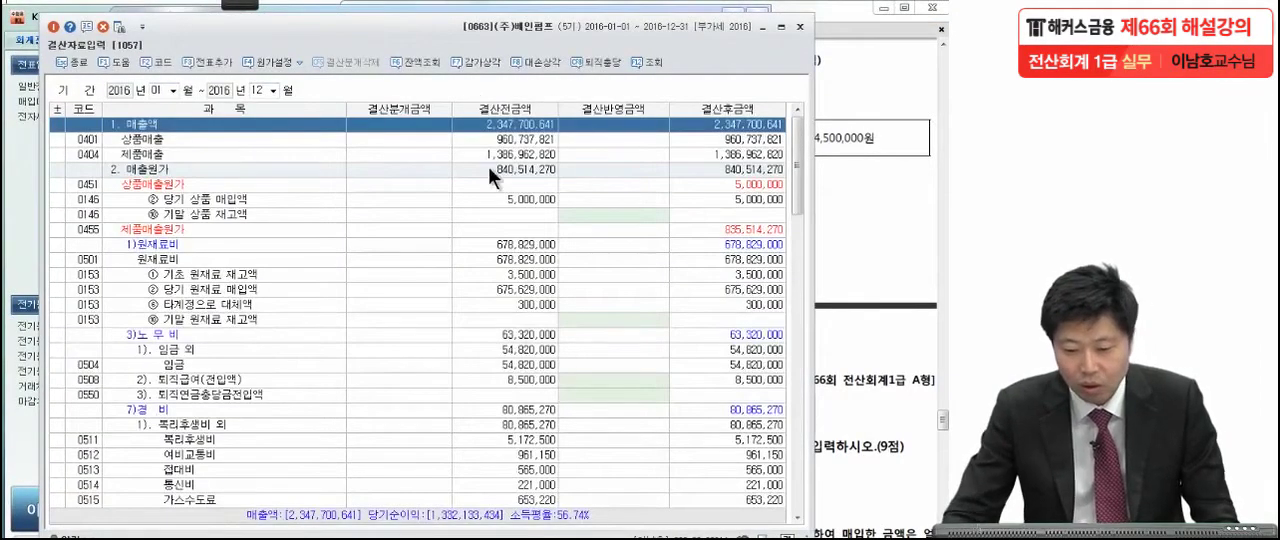
Open the 대손상각 calculation at a 1.00% rate and clear the additional allowance amounts for 단기대여금 and 미수금.
{"action": "left_click", "coordinate": [531, 63]}
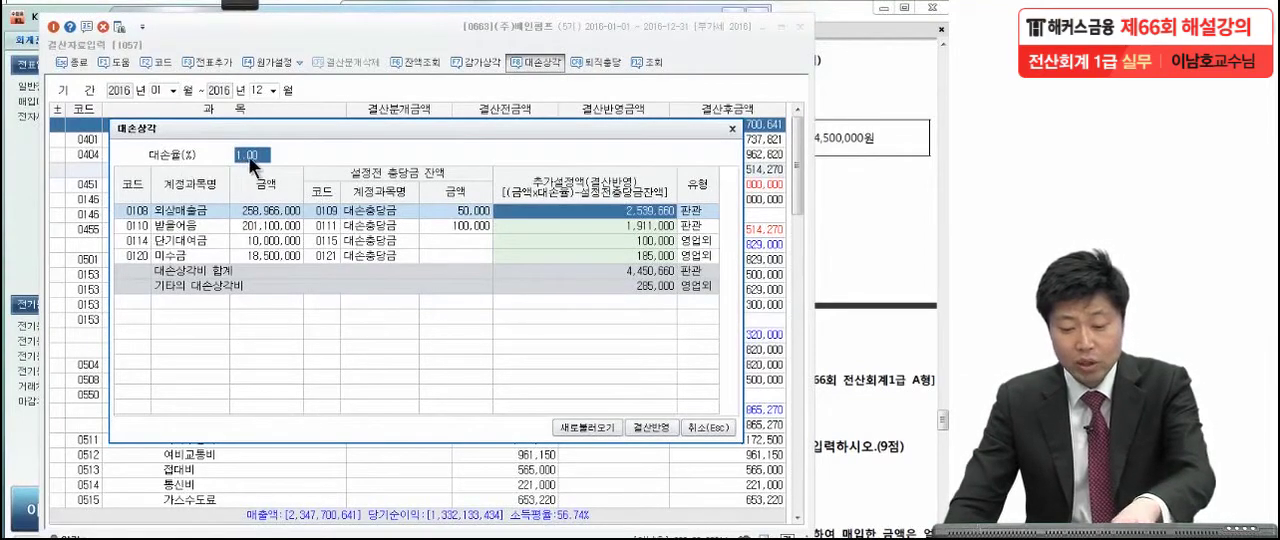
{"action": "left_click", "coordinate": [575, 225]}
{"action": "left_click", "coordinate": [581, 240]}
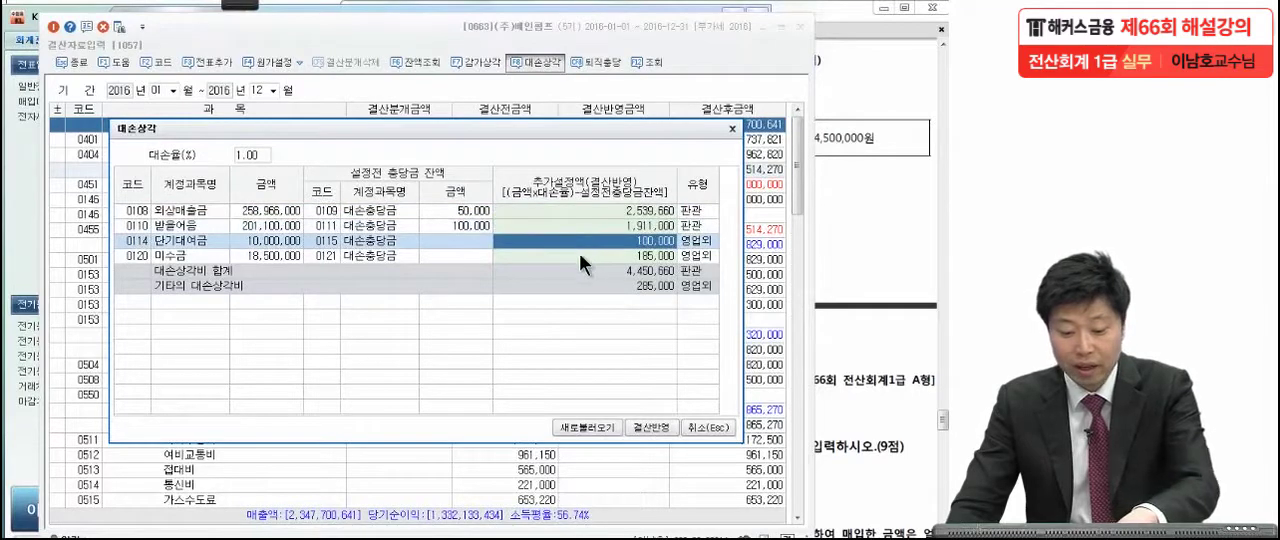
{"action": "left_click", "coordinate": [580, 257]}
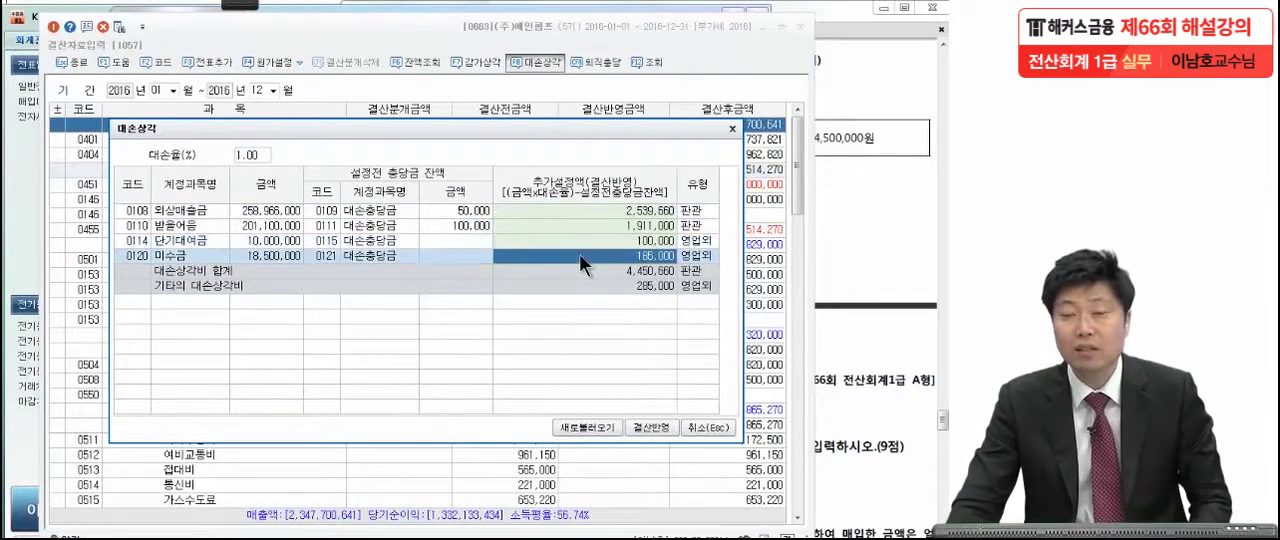
{"action": "left_click", "coordinate": [592, 240]}
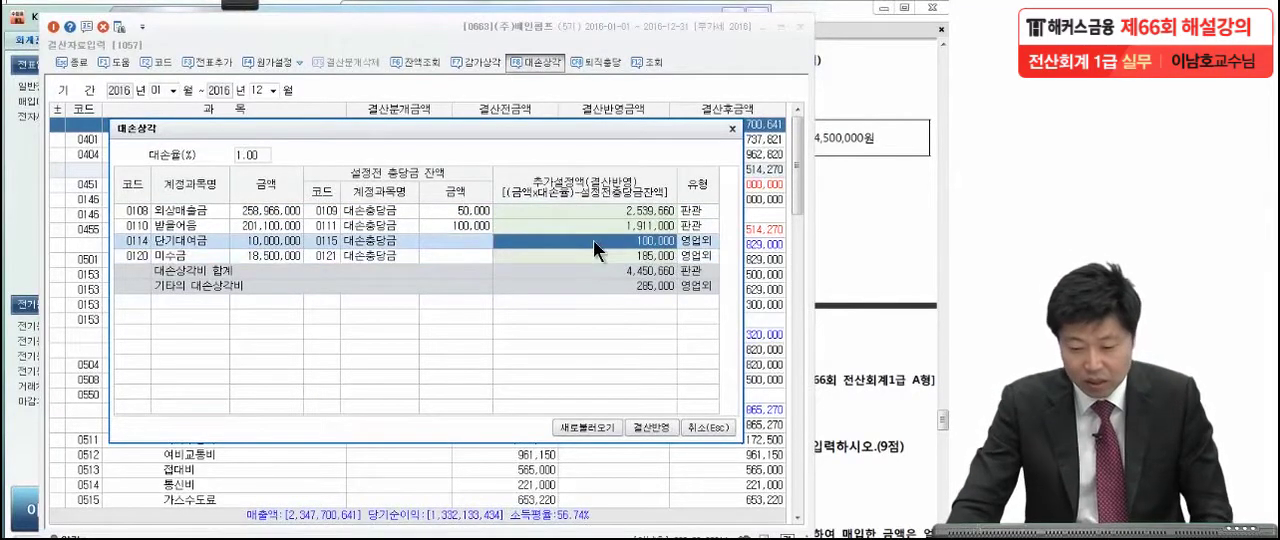
{"action": "key", "text": "space"}
{"action": "left_click", "coordinate": [586, 257]}
{"action": "key", "text": "space"}
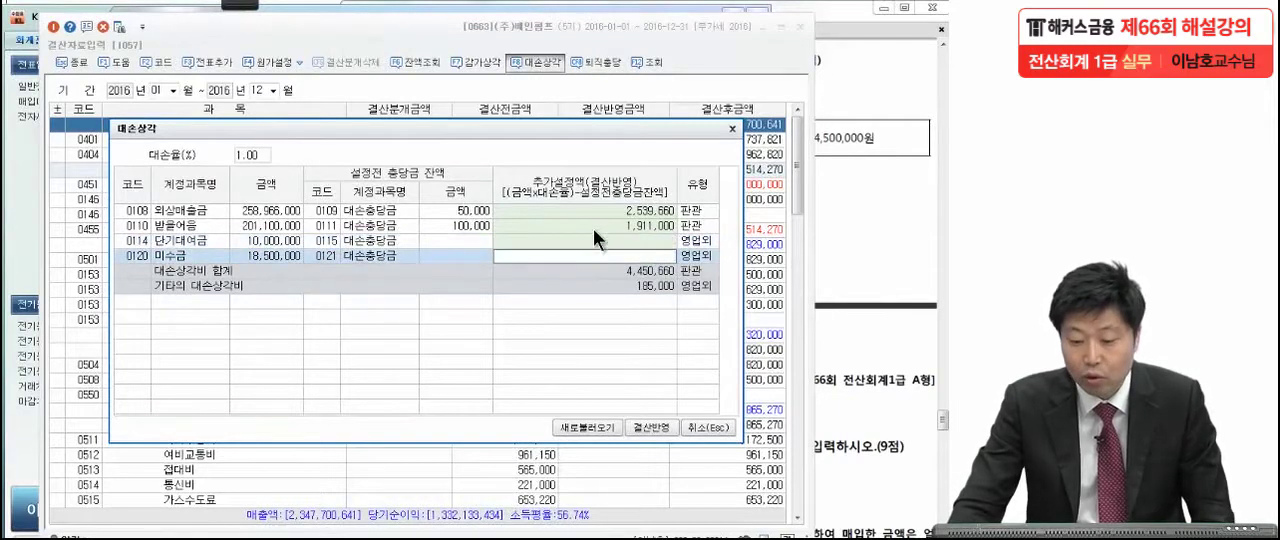
Apply the 외상매출금 and 받을어음 allowances to the closing data and check them in the 대손상각 section of 판매비와 일반관리비.
{"action": "left_click", "coordinate": [600, 210]}
{"action": "left_click", "coordinate": [600, 224]}
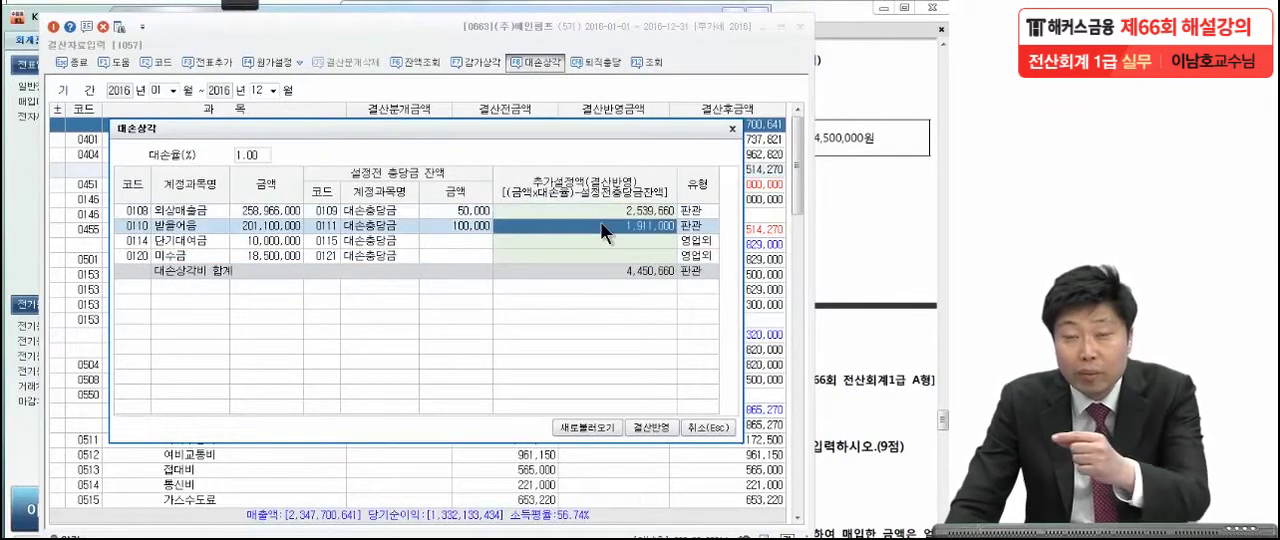
{"action": "left_click", "coordinate": [651, 427]}
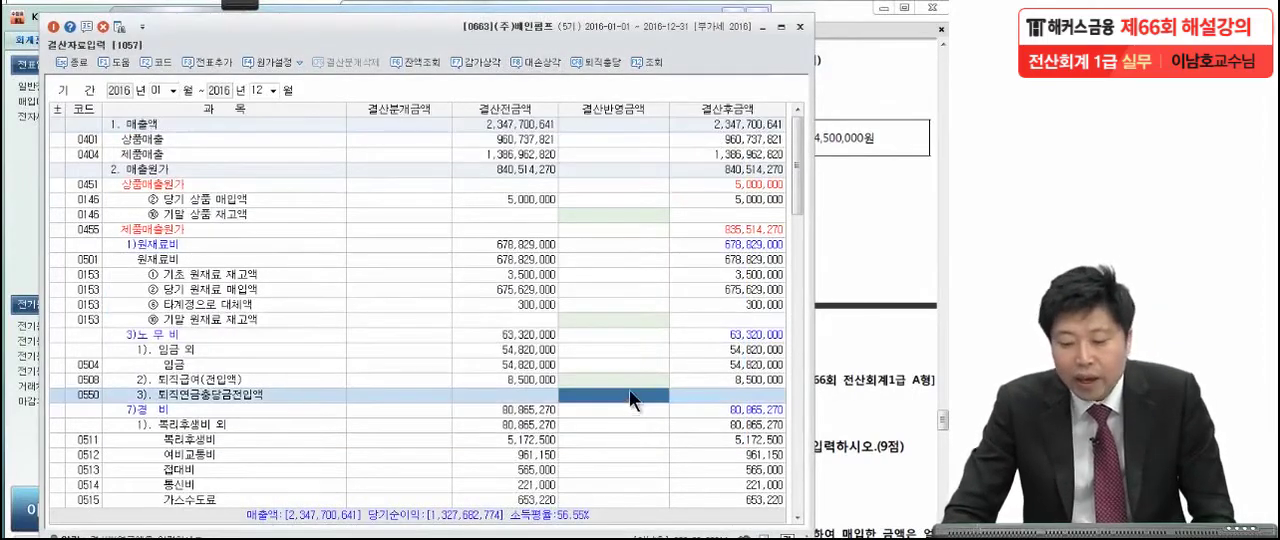
{"action": "scroll", "coordinate": [630, 388], "scroll_direction": "down", "scroll_amount": 10}
{"action": "scroll", "coordinate": [630, 388], "scroll_direction": "down", "scroll_amount": 8}
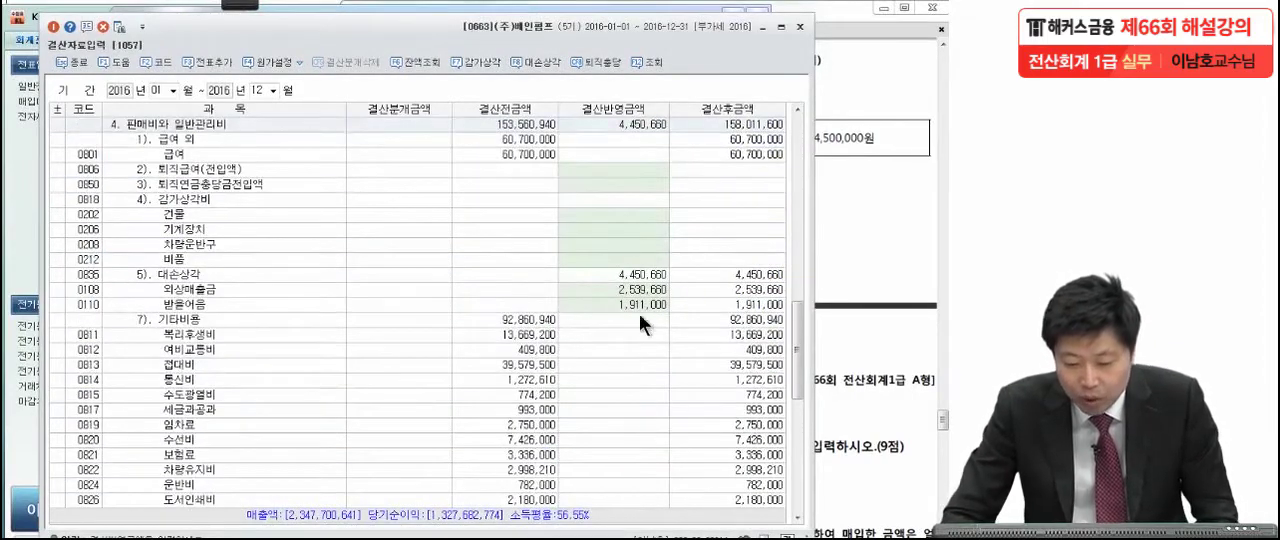
{"action": "left_click", "coordinate": [638, 289]}
{"action": "left_click", "coordinate": [641, 305]}
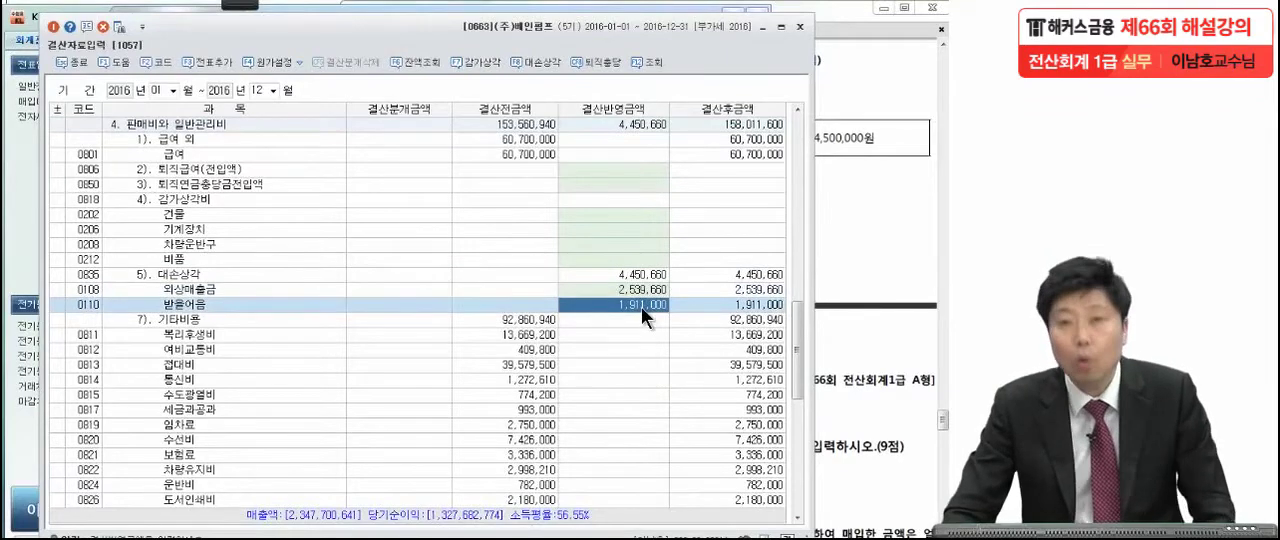
Mark the head-office vehicle depreciation of 3,300,000원 and factory 기계장치 depreciation of 4,500,000원 in question [3], then clear the marks.
{"action": "left_click", "coordinate": [890, 162]}
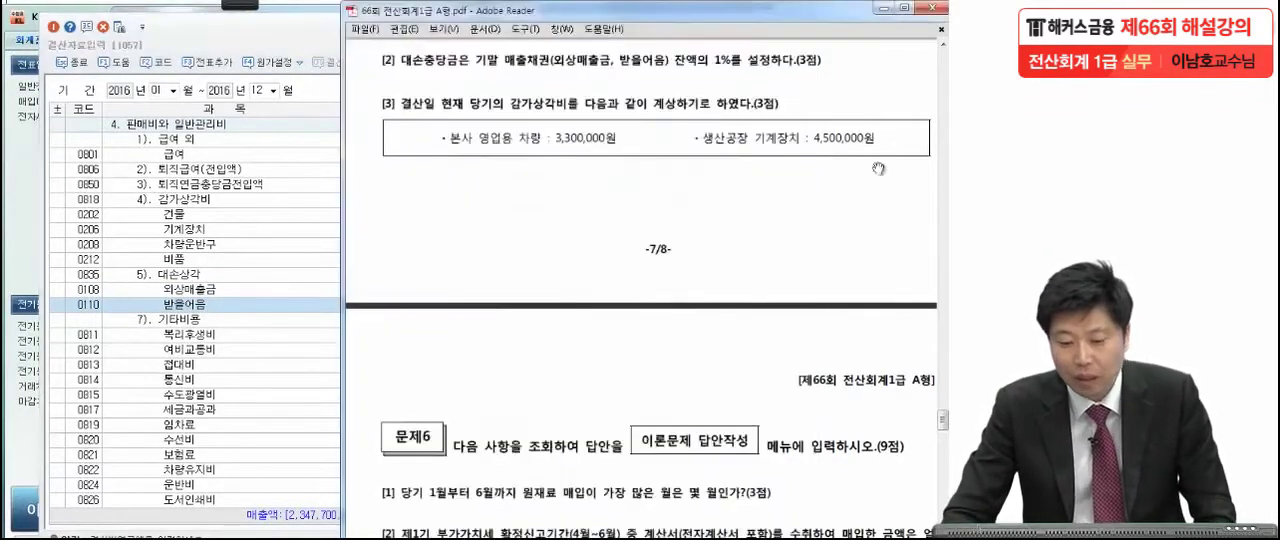
{"action": "scroll", "coordinate": [764, 280], "scroll_direction": "down", "scroll_amount": 1}
{"action": "left_click_drag", "start_coordinate": [764, 274], "coordinate": [768, 252]}
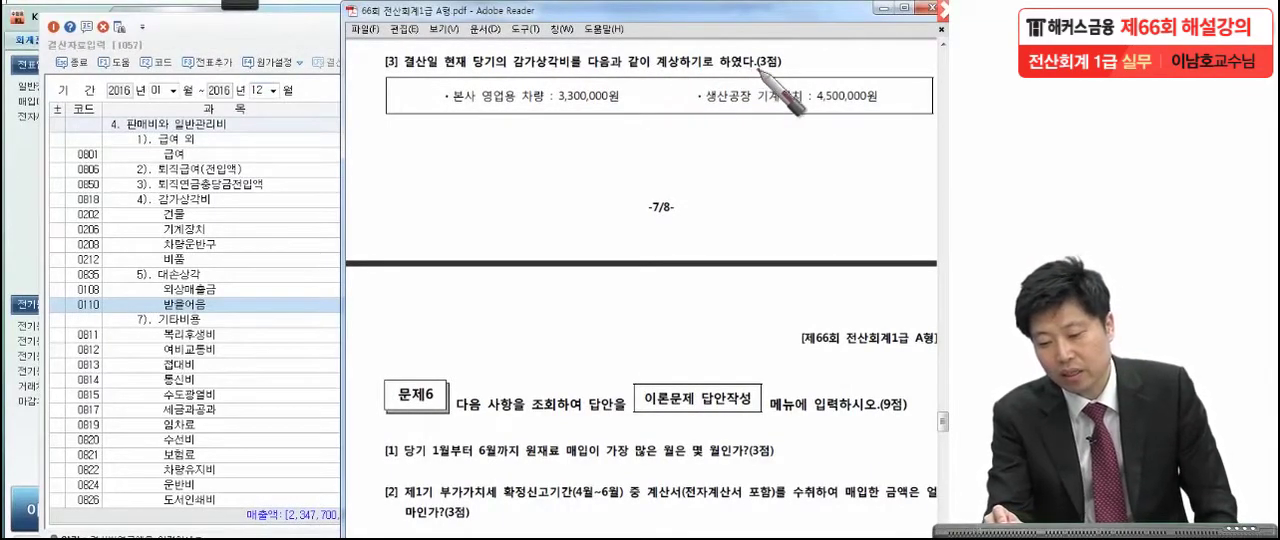
{"action": "left_click_drag", "start_coordinate": [805, 65], "coordinate": [799, 75]}
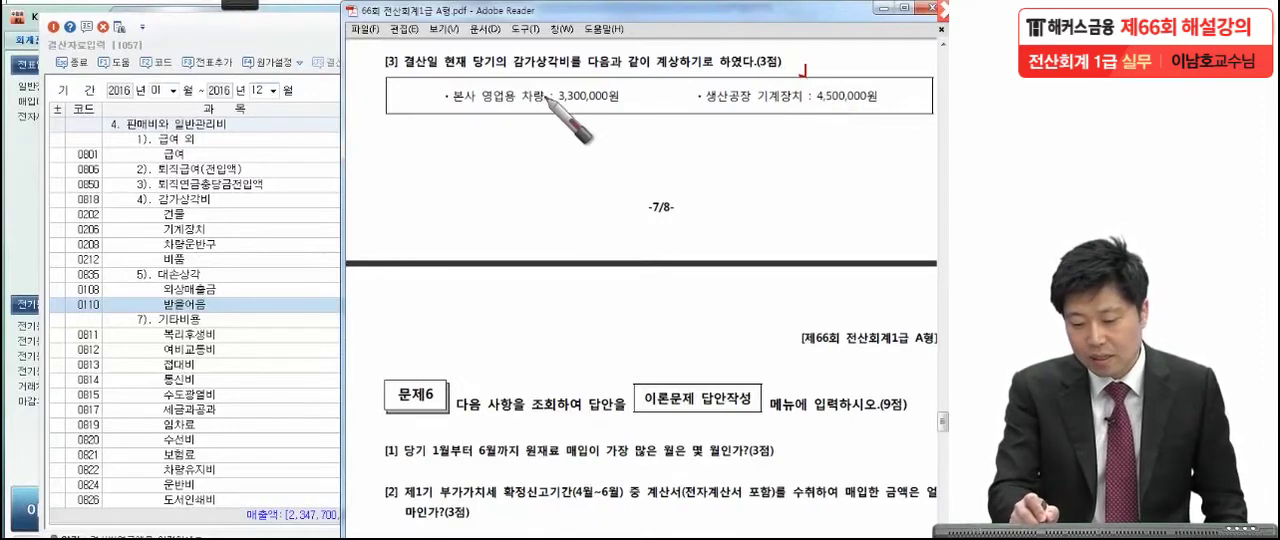
{"action": "mouse_move", "coordinate": [546, 98]}
{"action": "left_mouse_down"}
{"action": "mouse_move", "coordinate": [538, 124]}
{"action": "mouse_move", "coordinate": [565, 108]}
{"action": "mouse_move", "coordinate": [590, 126]}
{"action": "left_mouse_up"}
{"action": "left_click_drag", "start_coordinate": [495, 118], "coordinate": [372, 126]}
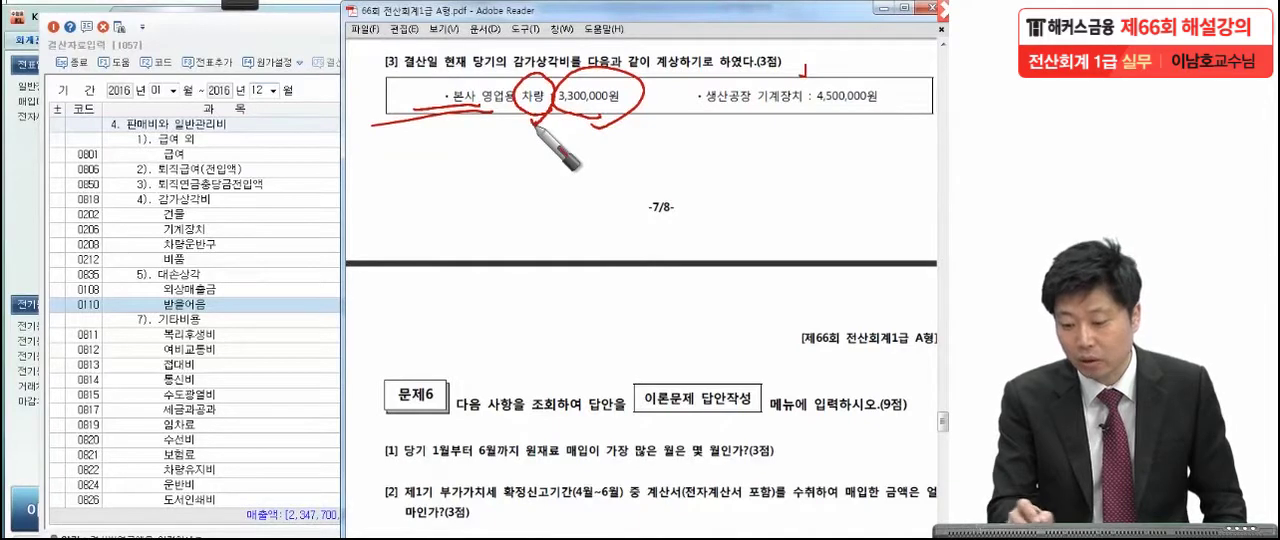
{"action": "mouse_move", "coordinate": [800, 72]}
{"action": "left_mouse_down"}
{"action": "mouse_move", "coordinate": [752, 92]}
{"action": "mouse_move", "coordinate": [803, 119]}
{"action": "mouse_move", "coordinate": [840, 120]}
{"action": "mouse_move", "coordinate": [894, 74]}
{"action": "mouse_move", "coordinate": [868, 118]}
{"action": "left_mouse_up"}
{"action": "left_click_drag", "start_coordinate": [733, 116], "coordinate": [628, 128]}
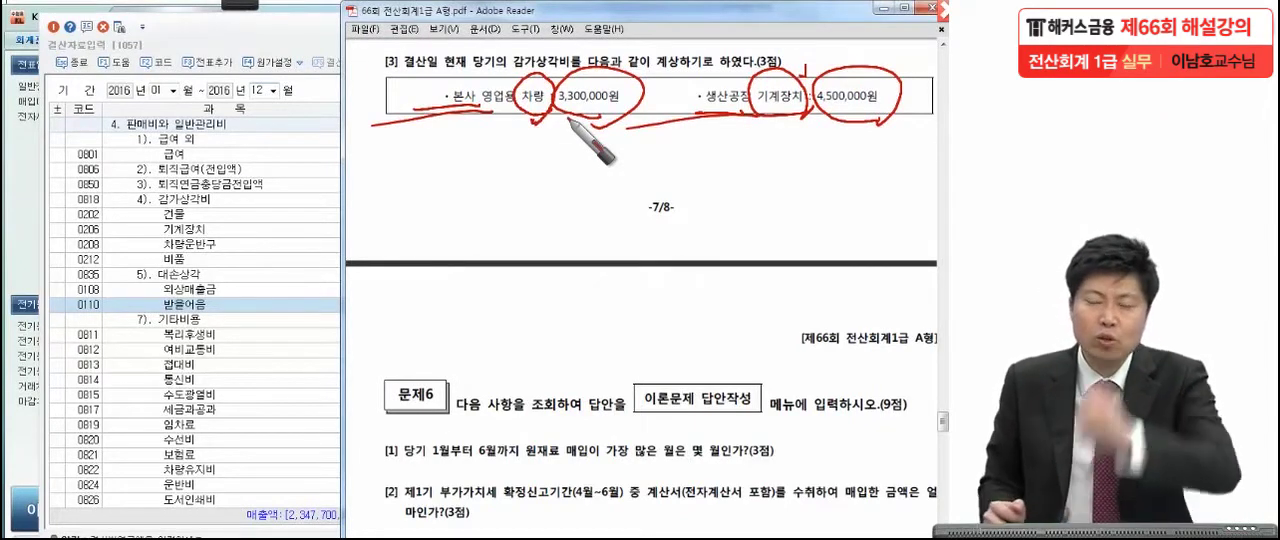
{"action": "left_click_drag", "start_coordinate": [898, 132], "coordinate": [878, 122]}
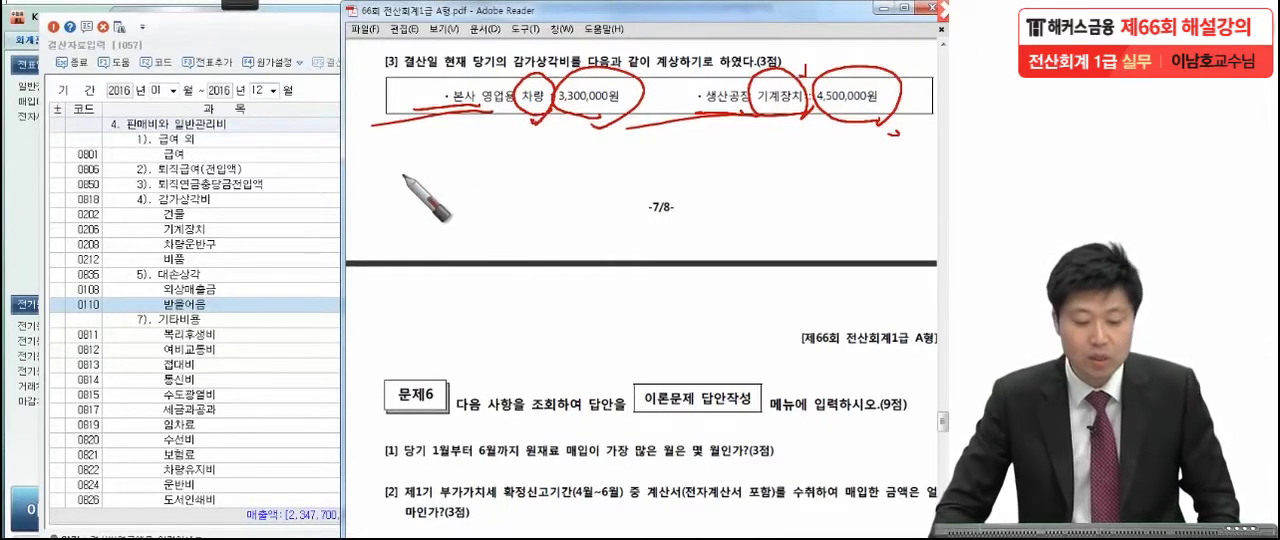
{"action": "key", "text": "Escape"}
Enter 3,300,000 as the closing adjustment for 차량운반구 in the 감가상각비 section of 판매비와 일반관리비.
{"action": "left_click", "coordinate": [282, 259]}
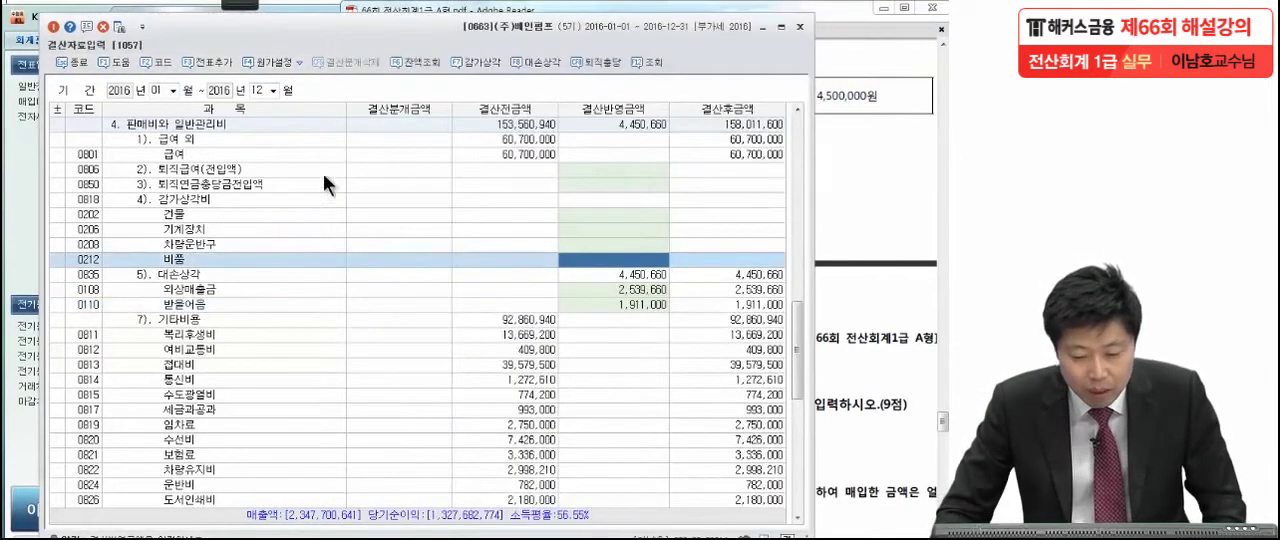
{"action": "left_click", "coordinate": [286, 124]}
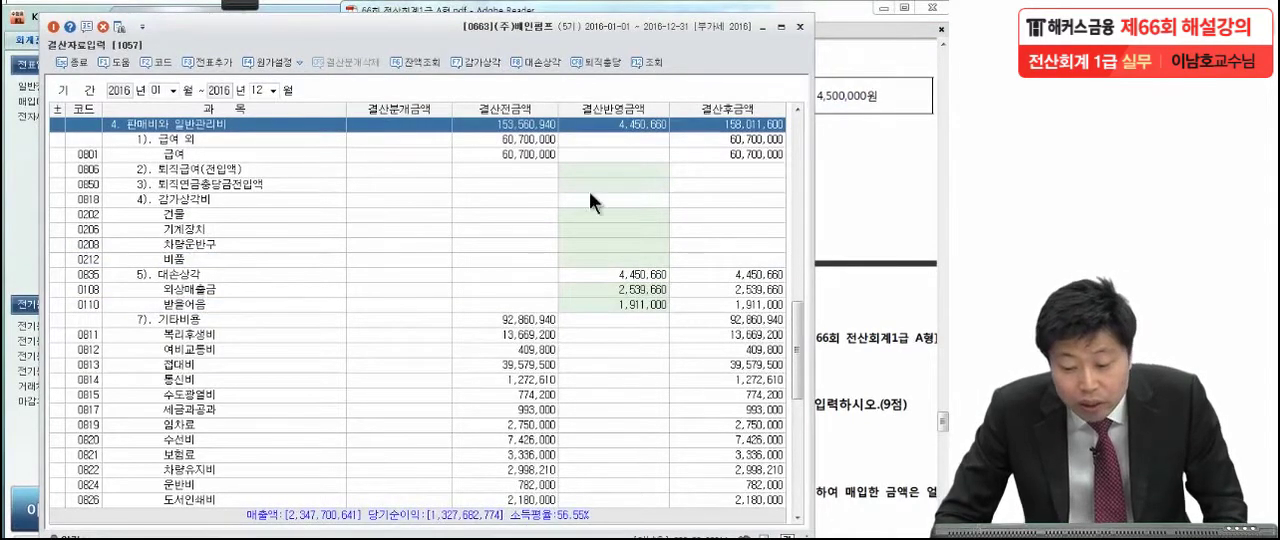
{"action": "left_click", "coordinate": [583, 247]}
{"action": "left_click", "coordinate": [836, 212]}
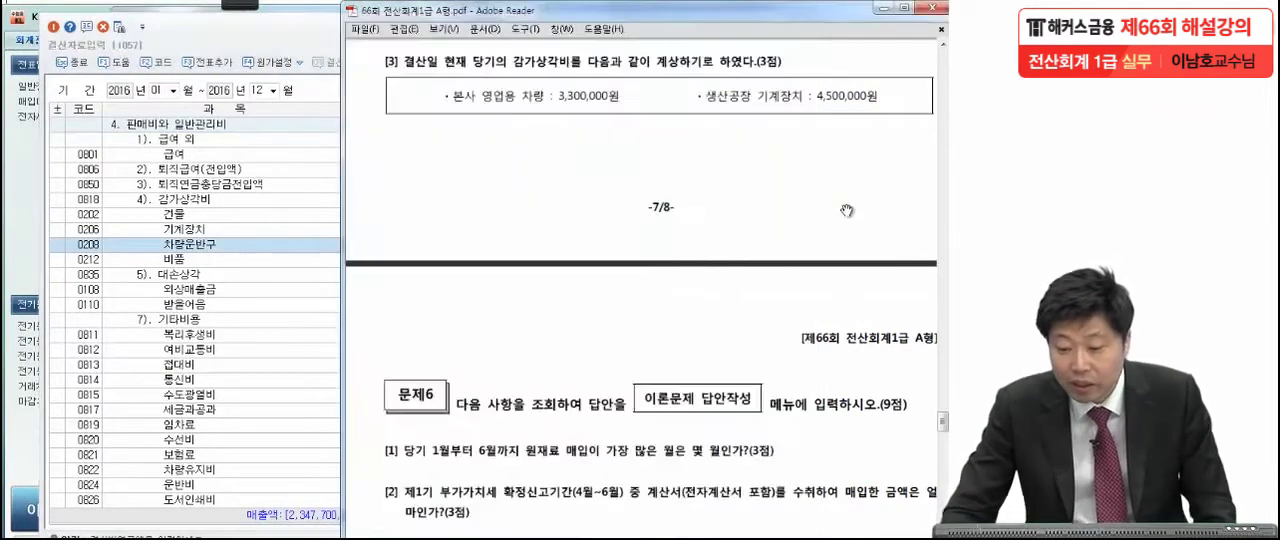
{"action": "left_click", "coordinate": [207, 250]}
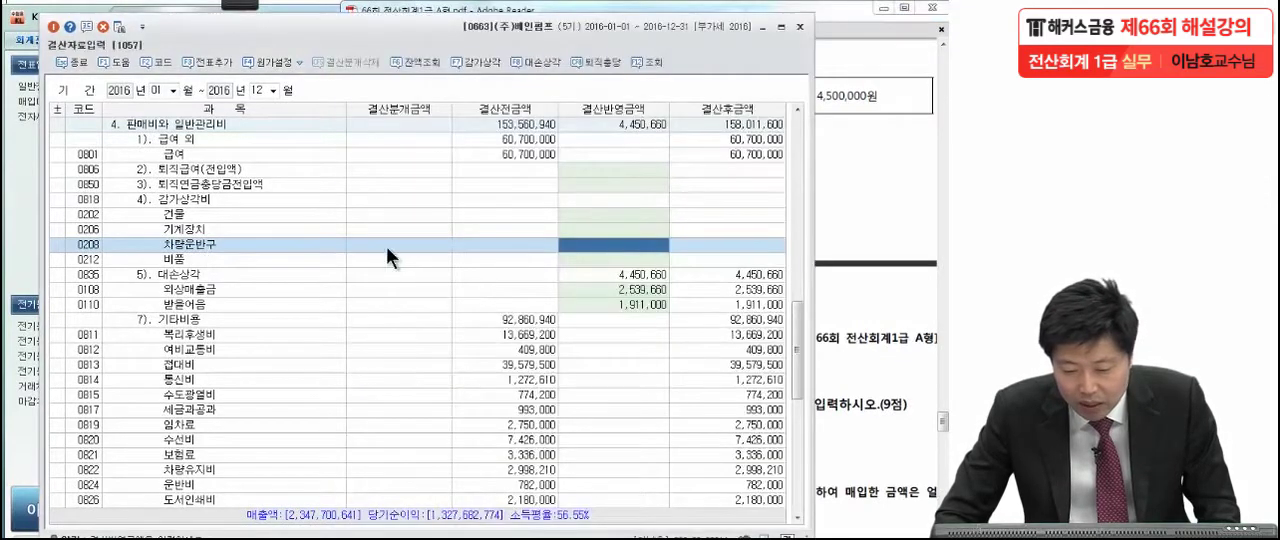
{"action": "left_click", "coordinate": [566, 244]}
{"action": "type", "text": "3,300,000"}
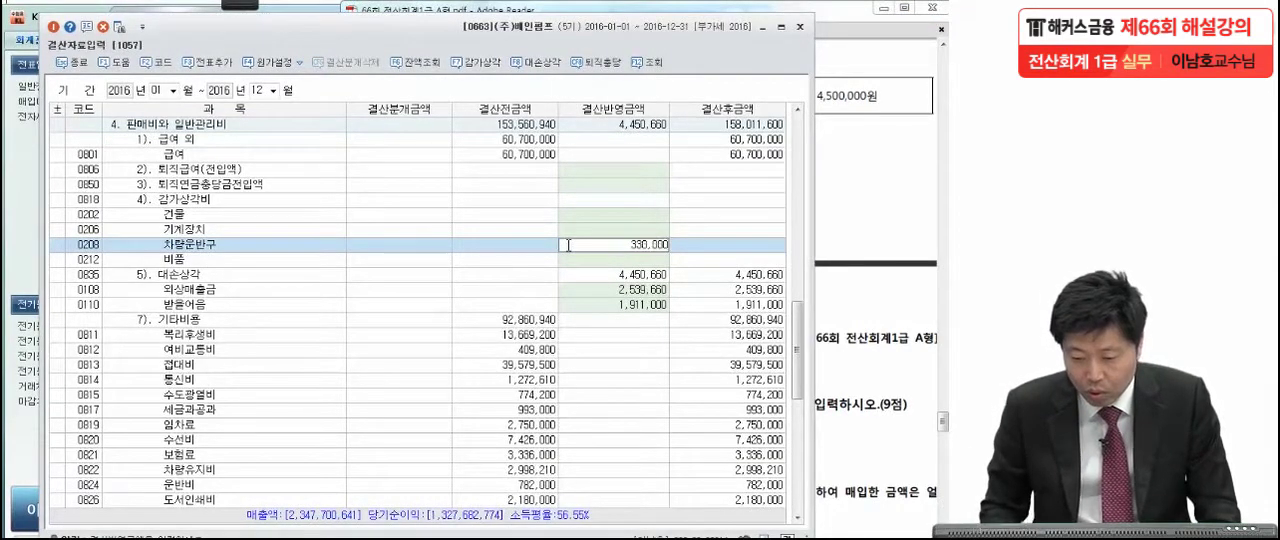
{"action": "key", "text": "Return"}
Enter 4,500,000 as the closing adjustment for 기계장치 in the 일반감가상각비 section of the manufacturing 경비.
{"action": "left_click", "coordinate": [831, 137]}
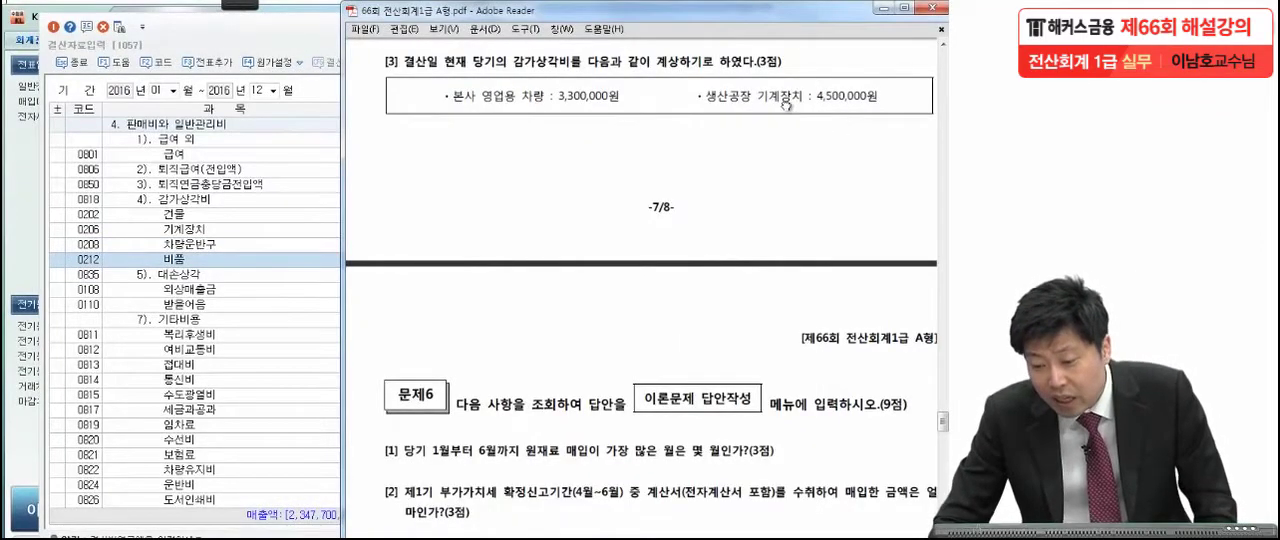
{"action": "left_click", "coordinate": [286, 211]}
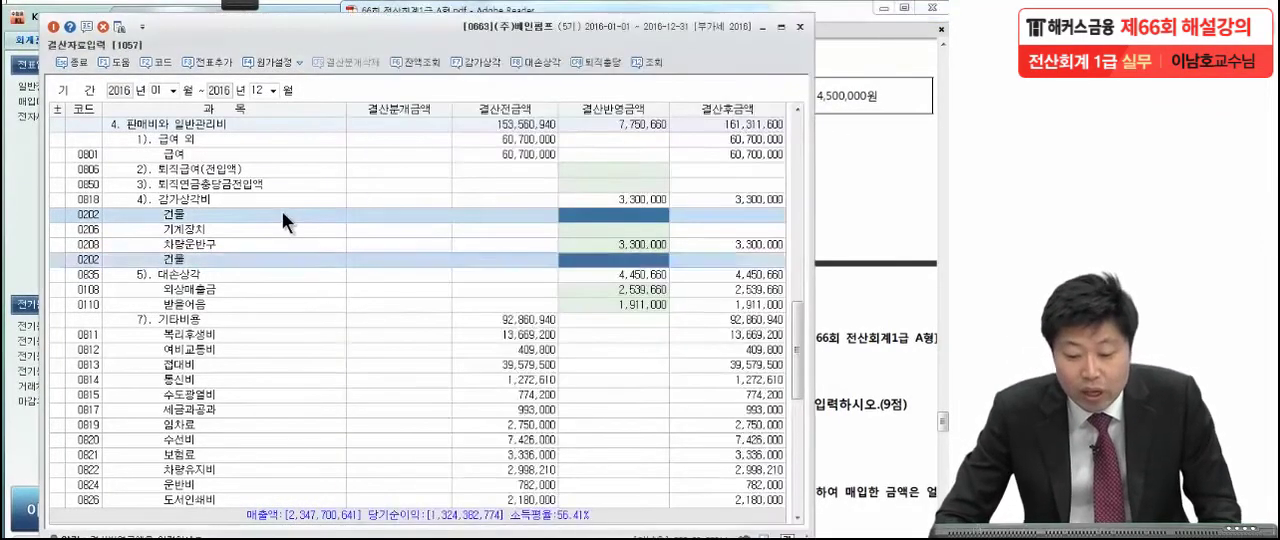
{"action": "scroll", "coordinate": [284, 208], "scroll_direction": "up", "scroll_amount": 10}
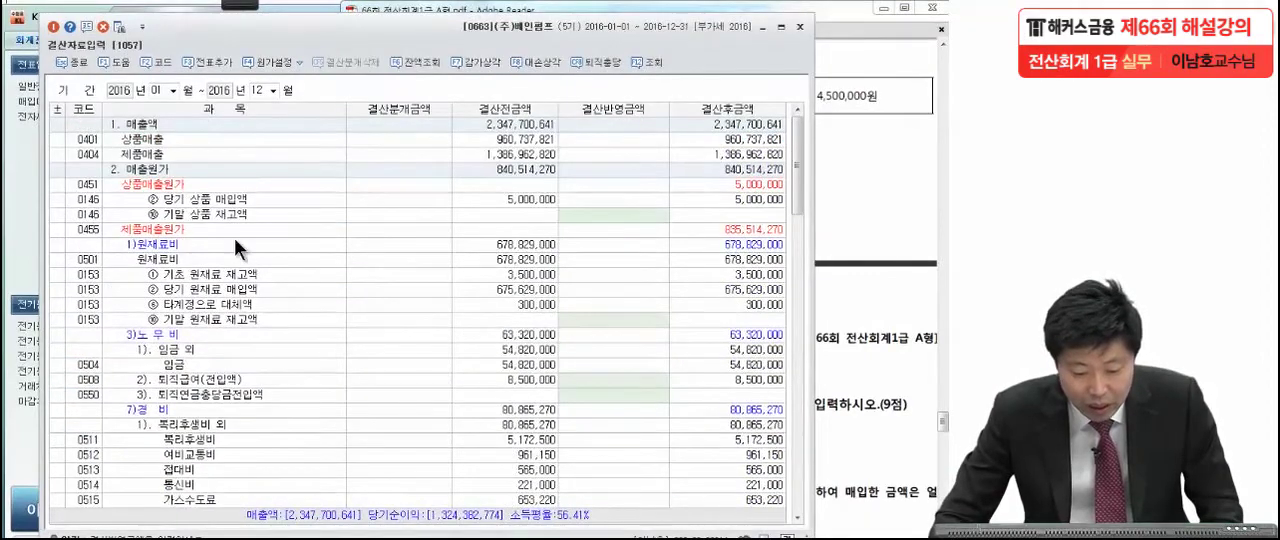
{"action": "left_click", "coordinate": [288, 379]}
{"action": "scroll", "coordinate": [295, 374], "scroll_direction": "down", "scroll_amount": 5}
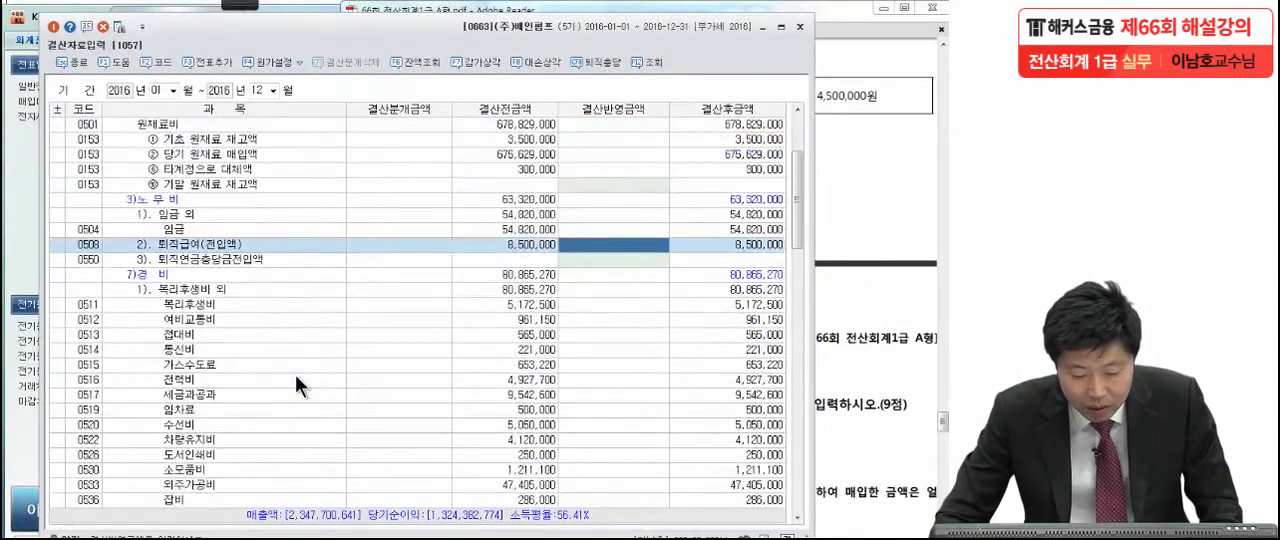
{"action": "left_click", "coordinate": [209, 422]}
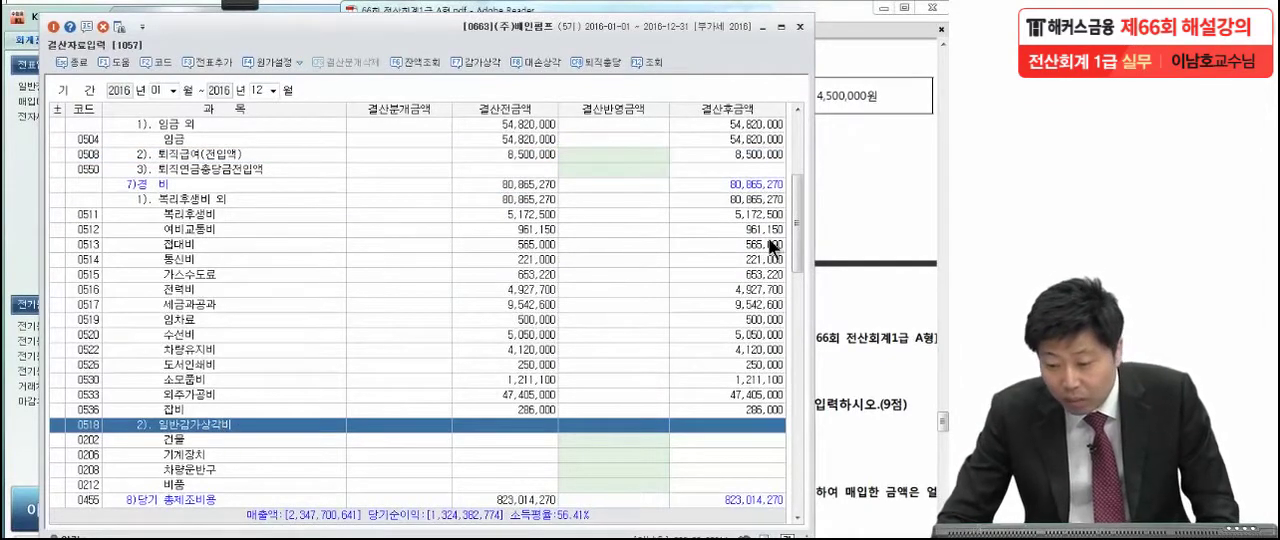
{"action": "left_click", "coordinate": [852, 184]}
{"action": "left_click", "coordinate": [178, 453]}
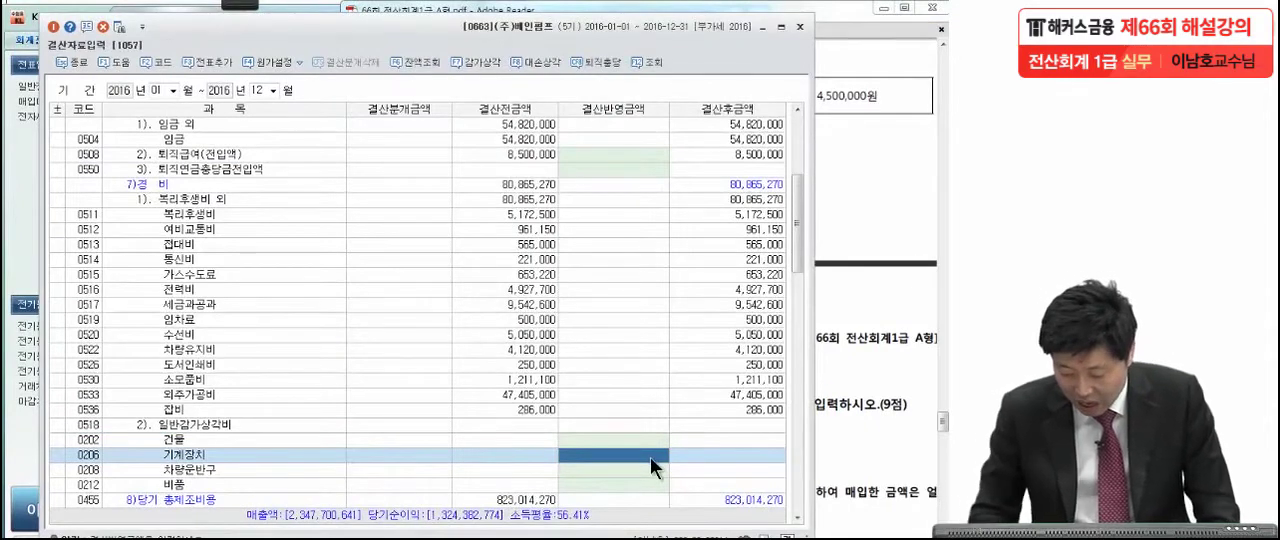
{"action": "type", "text": "4,500,"}
{"action": "type", "text": "000"}
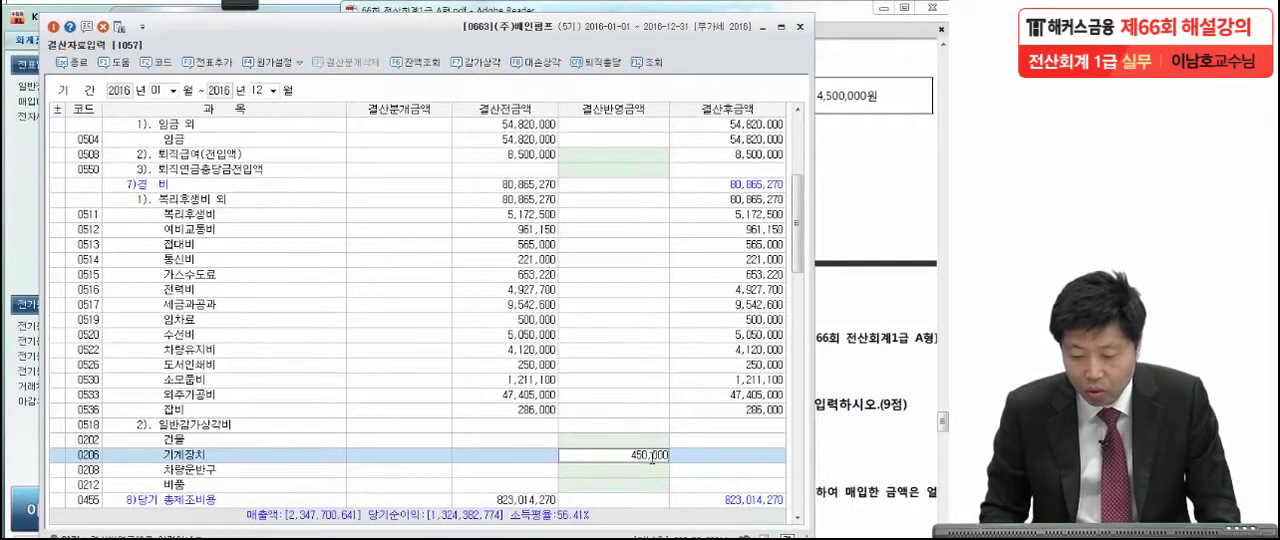
{"action": "key", "text": "Return"}
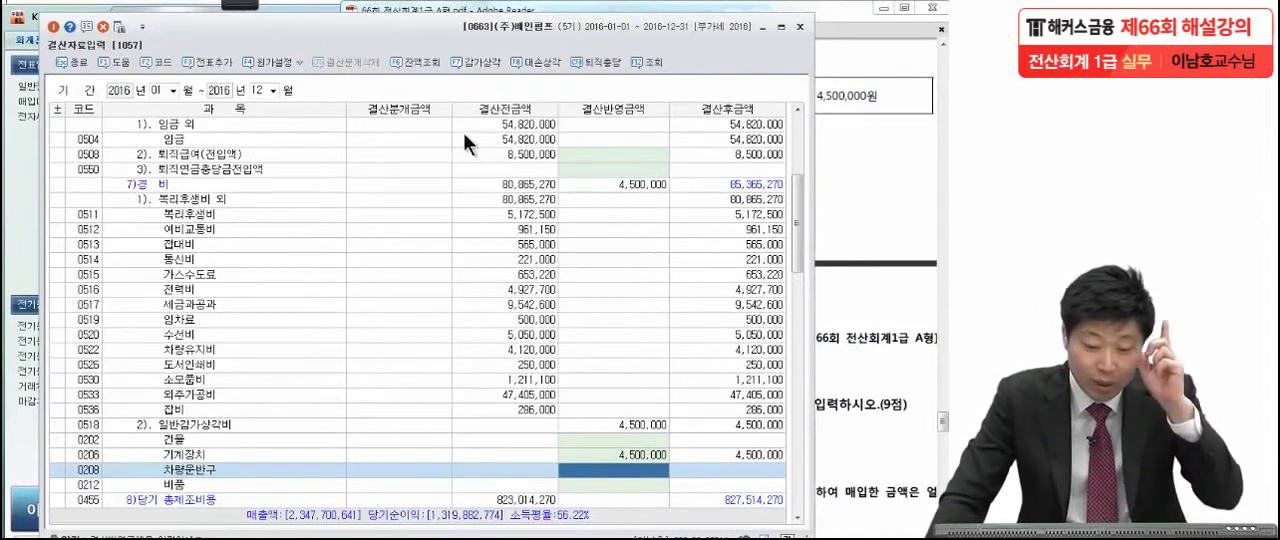
Add the closing entries to the 일반전표, then close 결산자료입력 and 일반전표입력.
{"action": "left_click", "coordinate": [223, 60]}
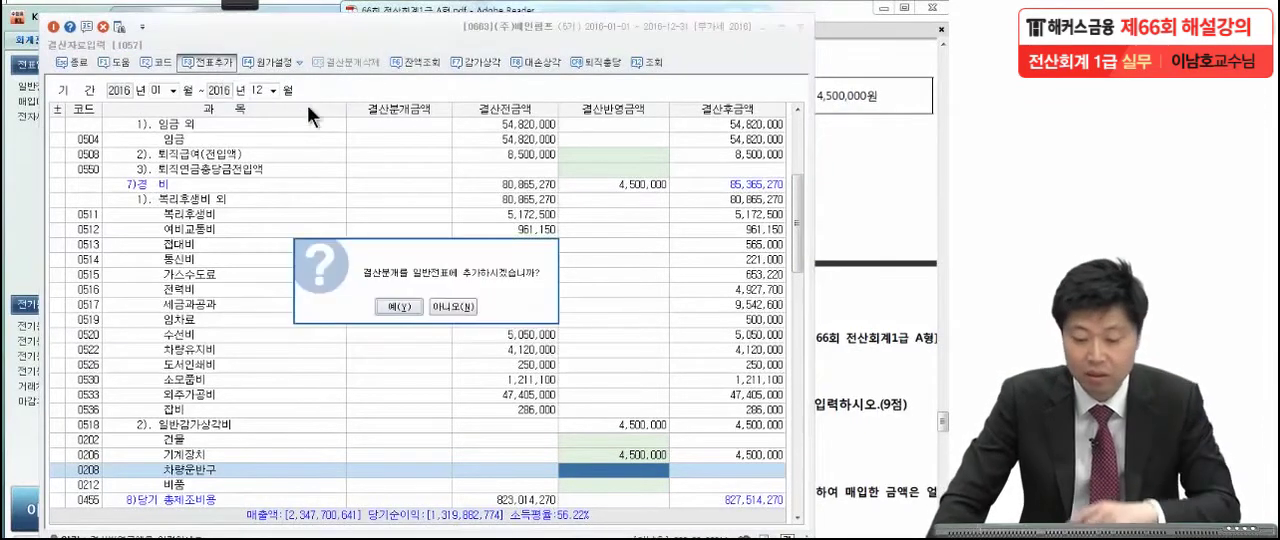
{"action": "left_click", "coordinate": [408, 311]}
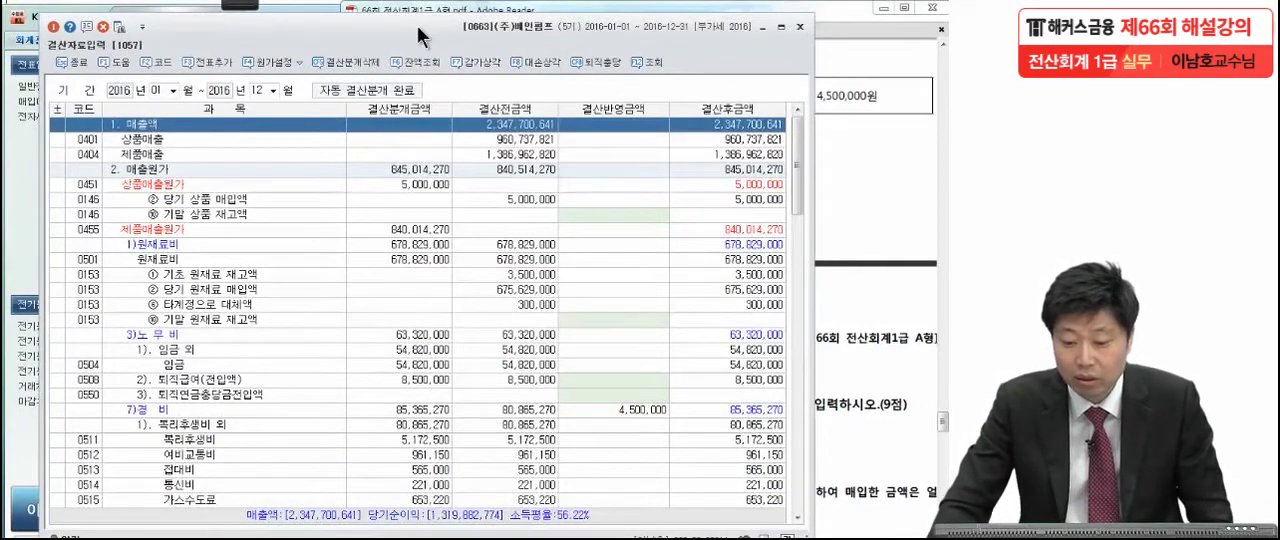
{"action": "left_click", "coordinate": [797, 26]}
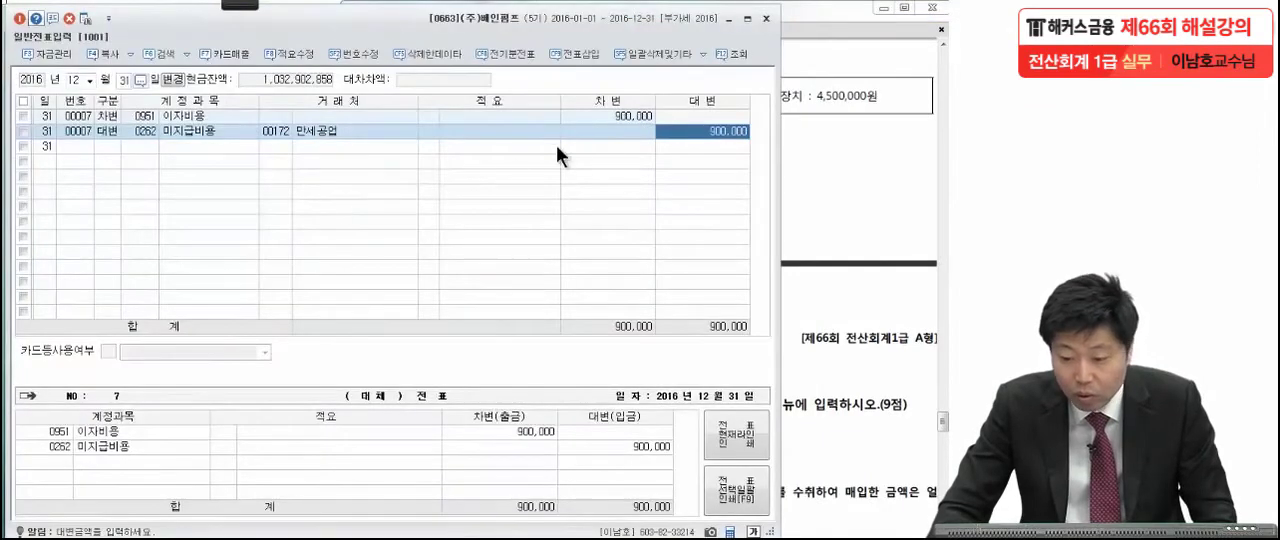
{"action": "left_click", "coordinate": [767, 19]}
Switch to the exam PDF in Adobe Reader and bring up the three questions of 문제6.
{"action": "left_click", "coordinate": [786, 253]}
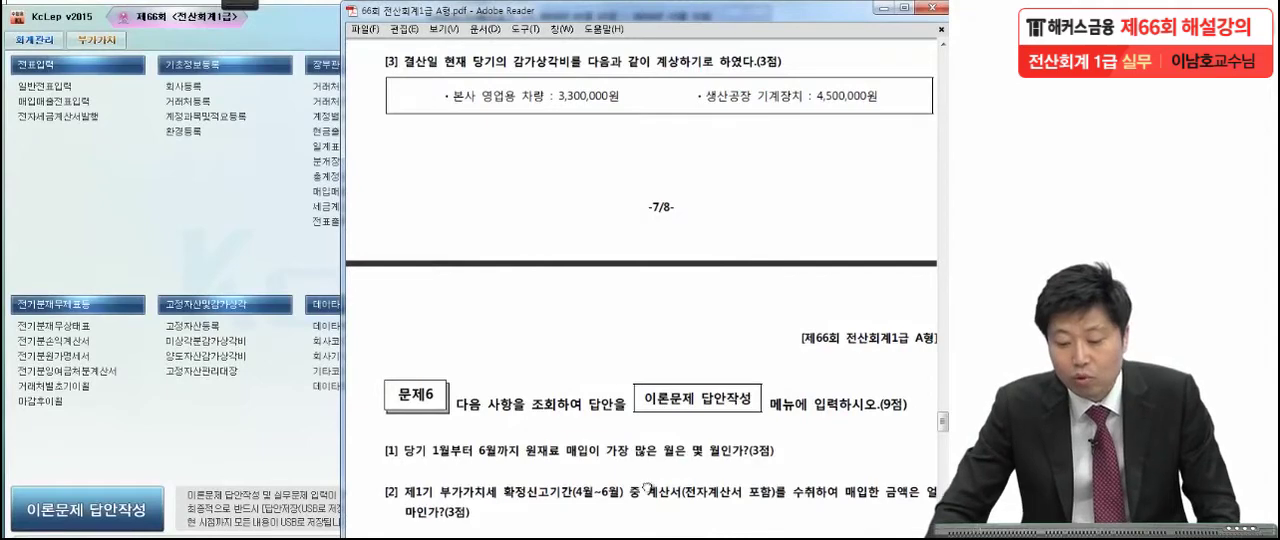
{"action": "scroll", "coordinate": [640, 325], "scroll_direction": "down", "scroll_amount": 3}
{"action": "scroll", "coordinate": [640, 325], "scroll_direction": "down", "scroll_amount": 4}
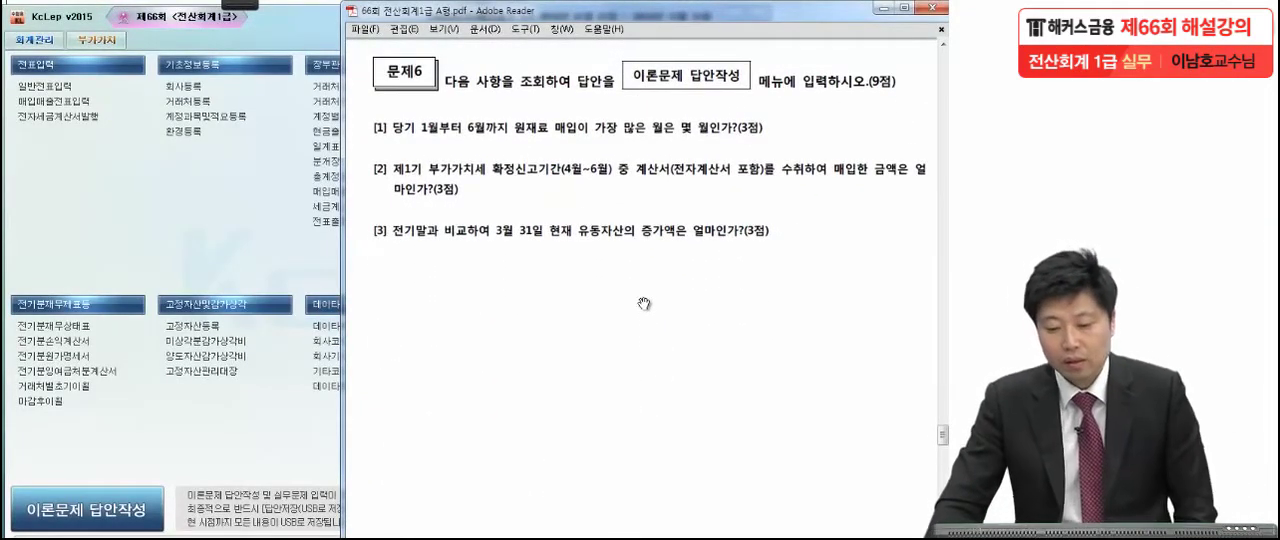
{"action": "left_click_drag", "start_coordinate": [627, 326], "coordinate": [627, 262]}
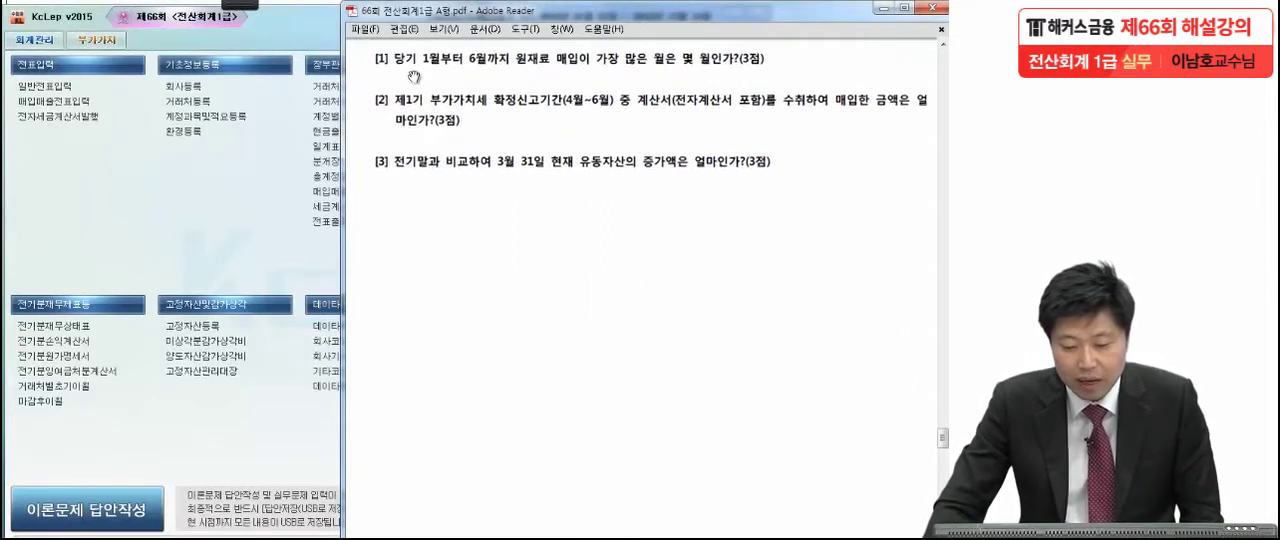
Mark the key words 원재료 and 가장 많은 월 in question [1] with the red pen.
{"action": "mouse_move", "coordinate": [227, 4]}
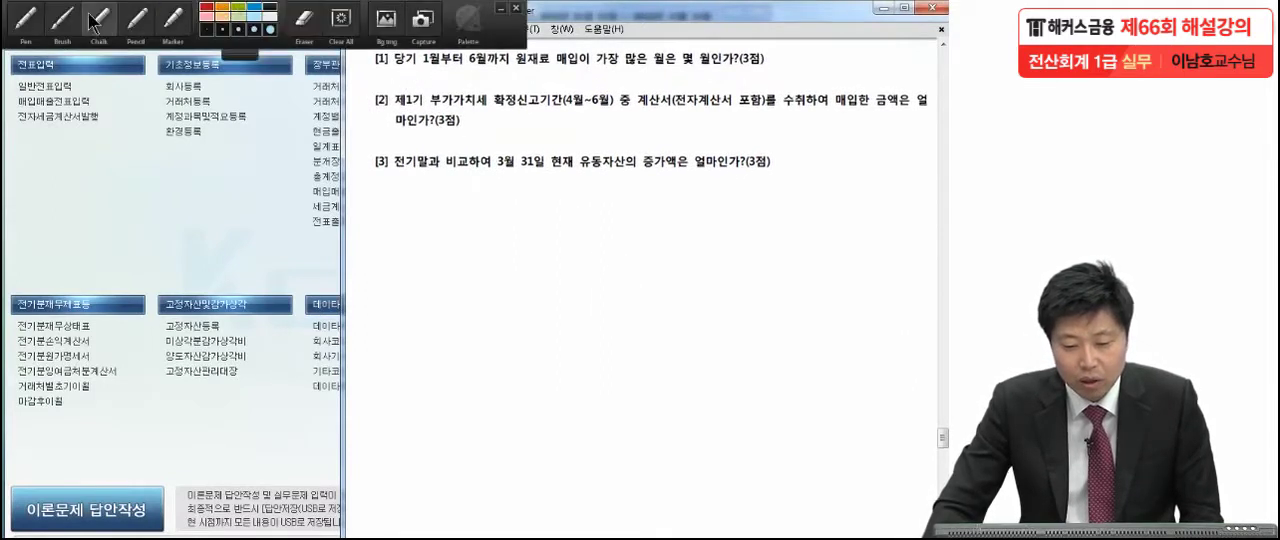
{"action": "left_click", "coordinate": [29, 22]}
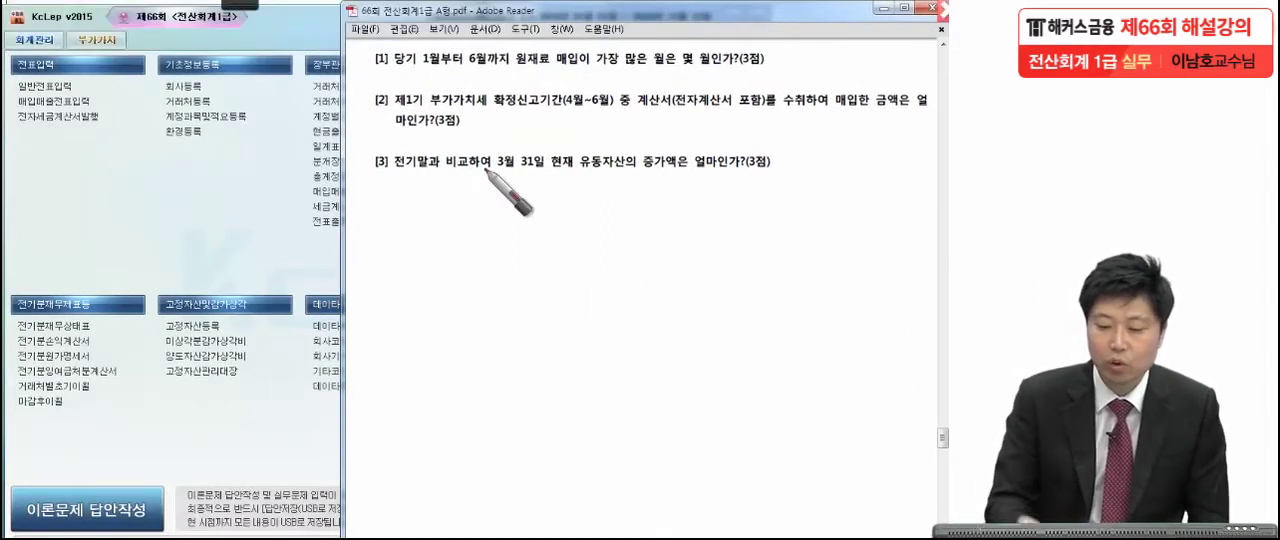
{"action": "left_click_drag", "start_coordinate": [801, 66], "coordinate": [801, 75]}
{"action": "left_click_drag", "start_coordinate": [592, 70], "coordinate": [657, 72]}
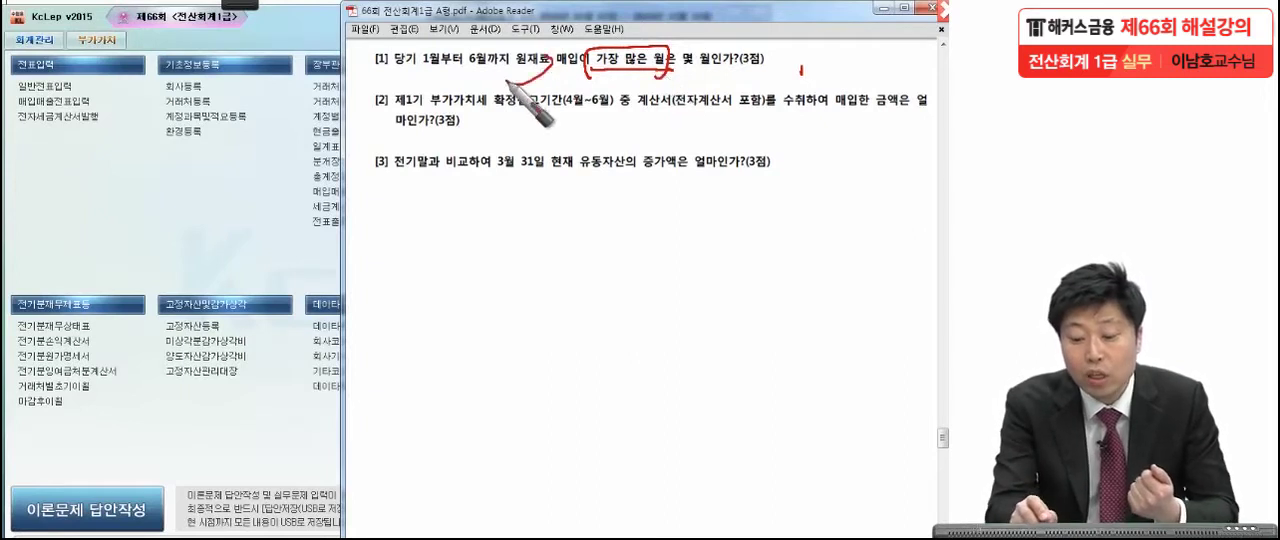
{"action": "left_click_drag", "start_coordinate": [514, 84], "coordinate": [528, 104]}
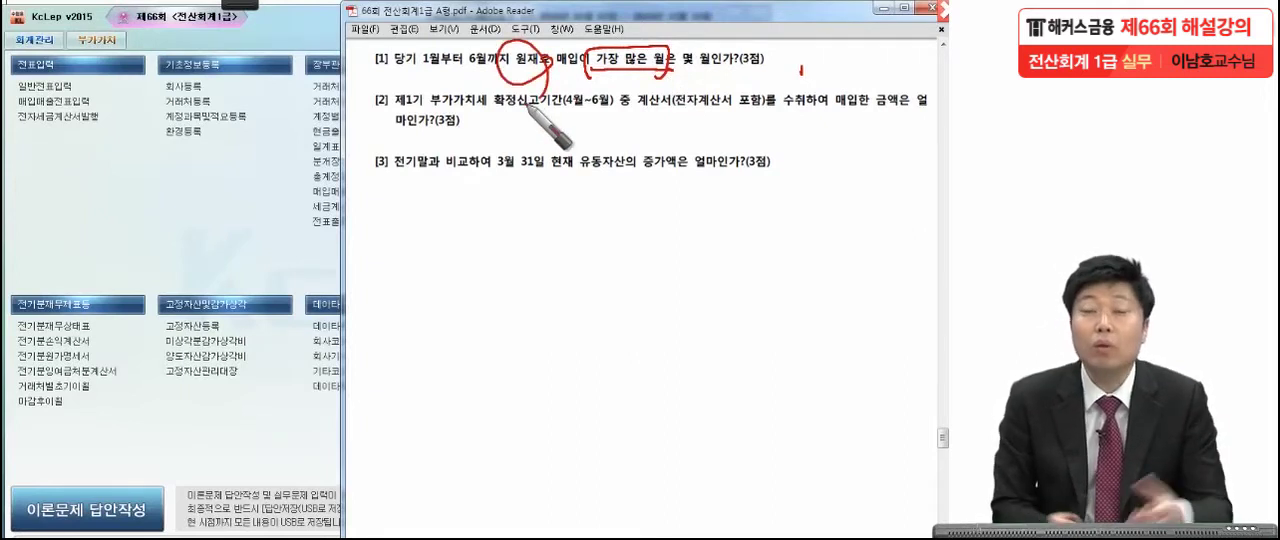
Return to KcLep, open 총계정원장 and set the period from 2016-01-01 to 2016-06-30.
{"action": "left_click", "coordinate": [242, 207]}
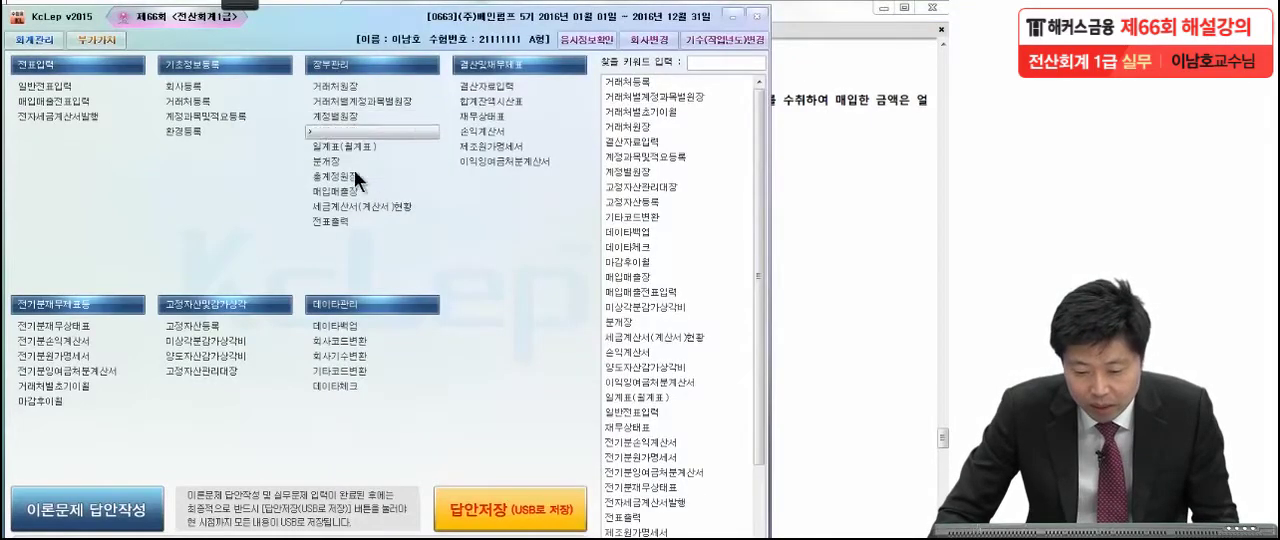
{"action": "left_click", "coordinate": [355, 181]}
{"action": "type", "text": "1"}
{"action": "key", "text": "Return"}
{"action": "key", "text": "Return"}
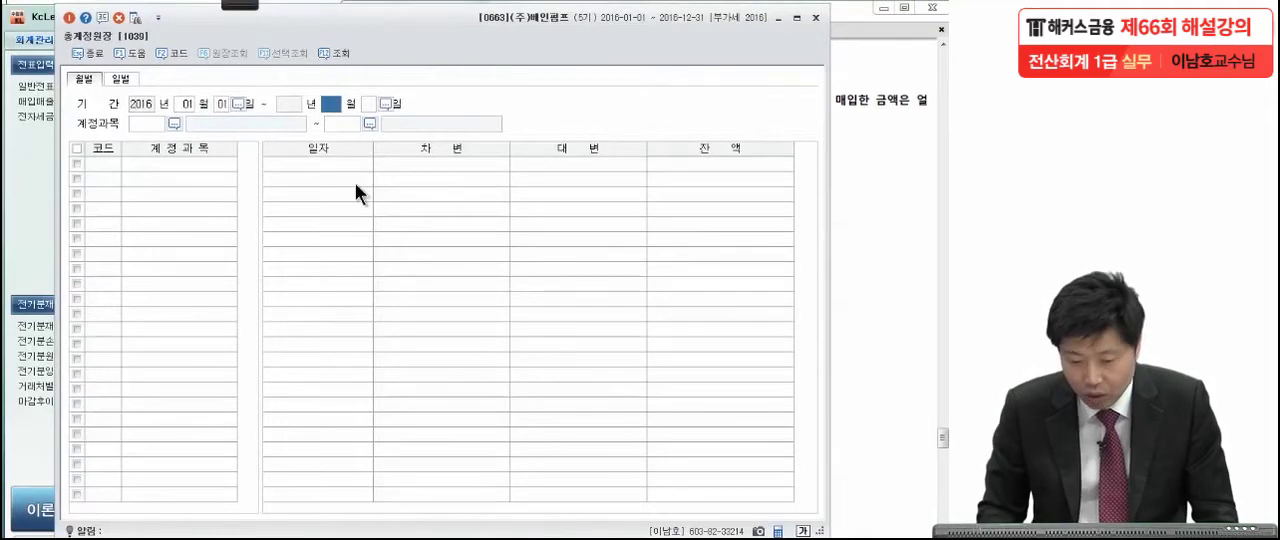
{"action": "type", "text": "6"}
{"action": "key", "text": "Return"}
{"action": "key", "text": "Return"}
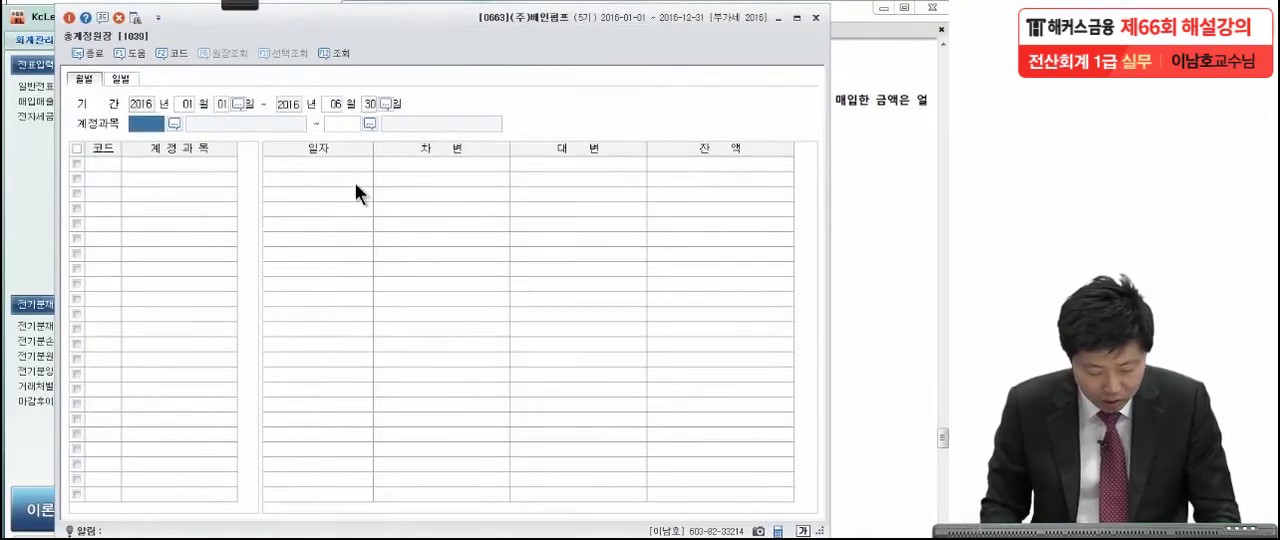
Look up the account 원재료 (0153) and list its monthly totals in the general ledger.
{"action": "key", "text": "F2"}
{"action": "type", "text": "원재료"}
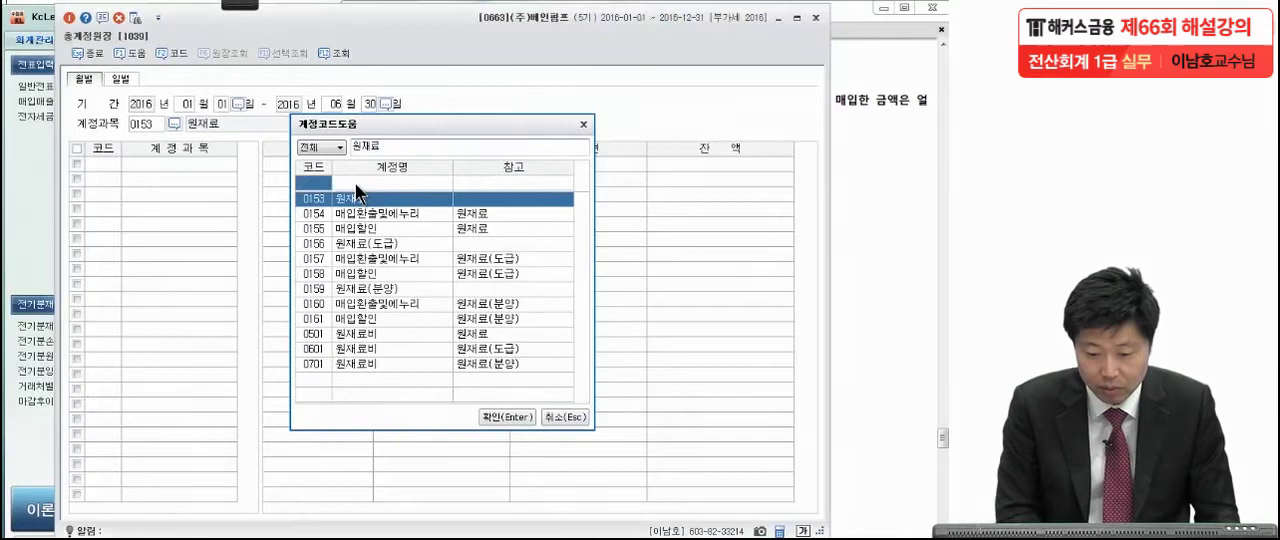
{"action": "key", "text": "Return"}
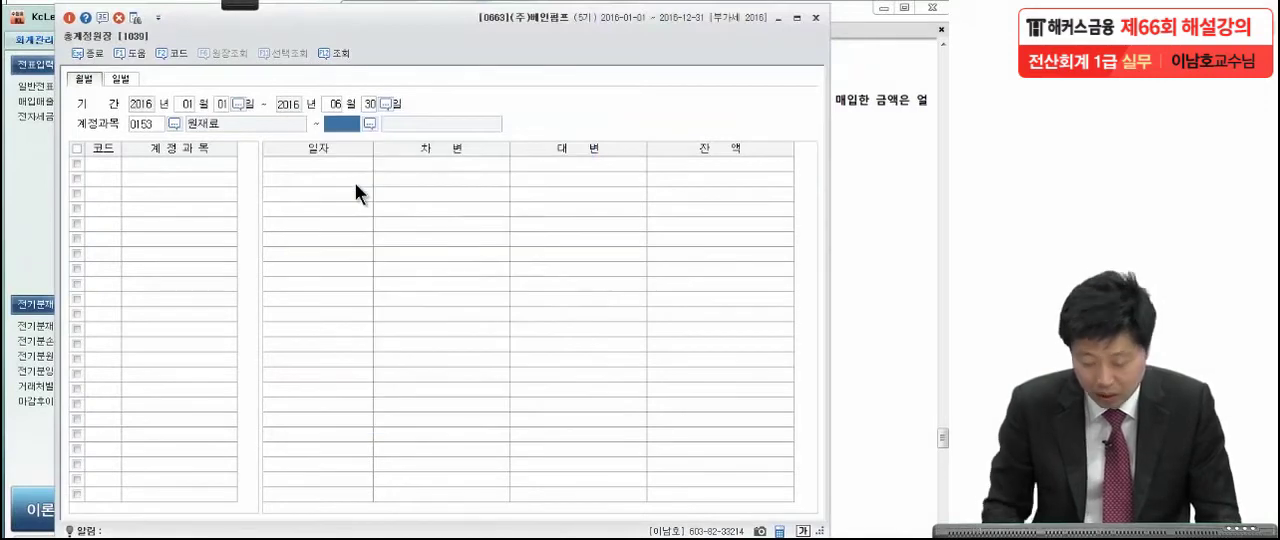
{"action": "key", "text": "Return"}
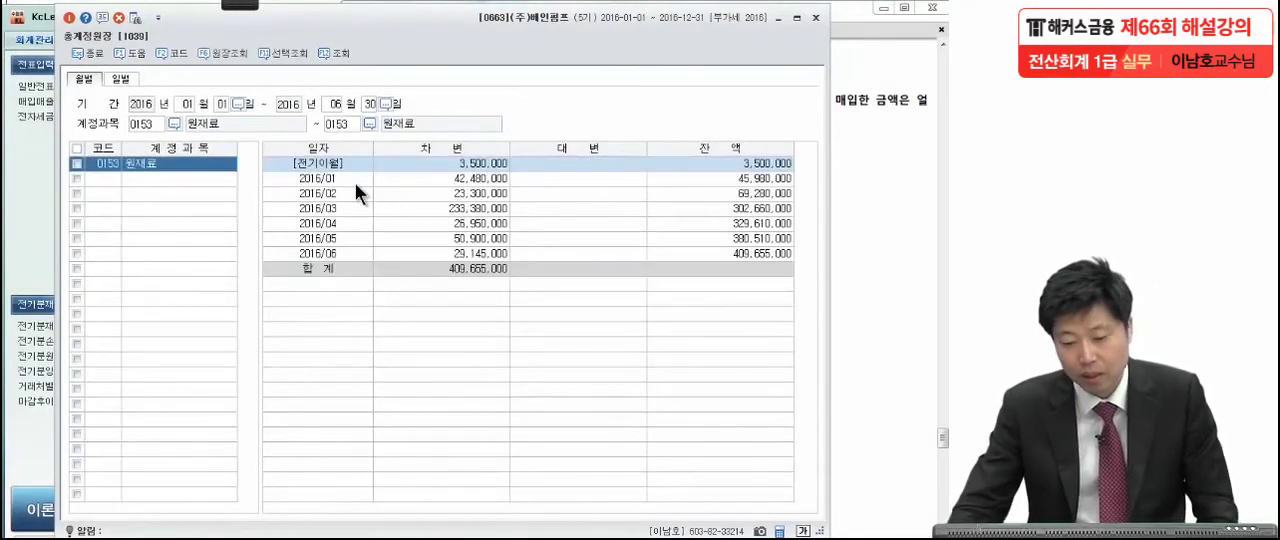
Compare the monthly 원재료 debit amounts with the wording of question [1] in the exam PDF.
{"action": "left_click", "coordinate": [477, 179]}
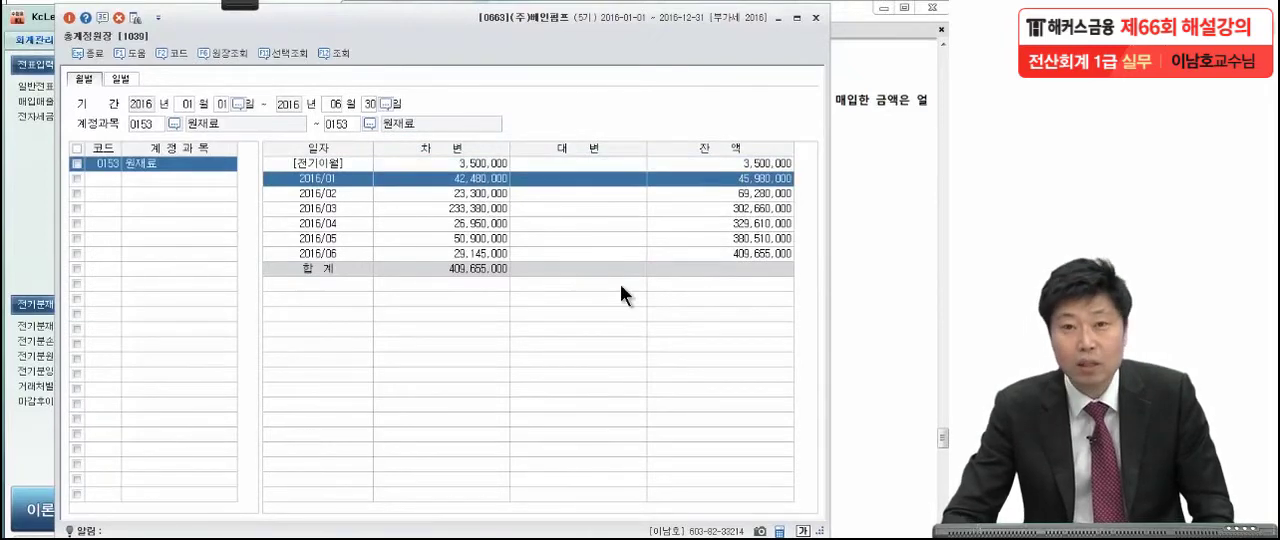
{"action": "left_click", "coordinate": [894, 194]}
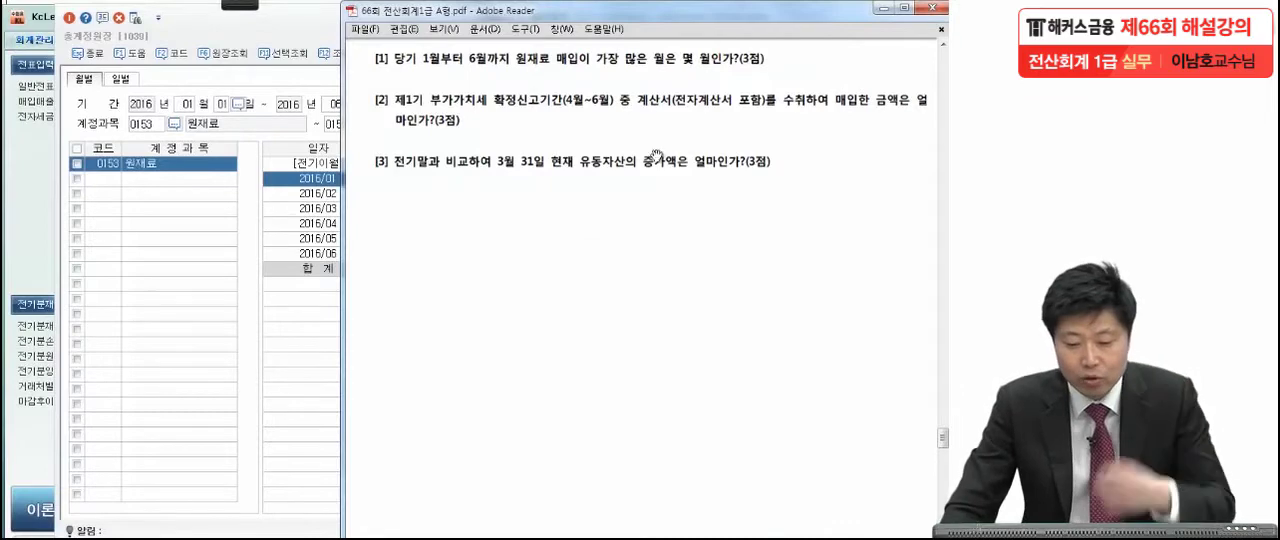
{"action": "left_click", "coordinate": [319, 238]}
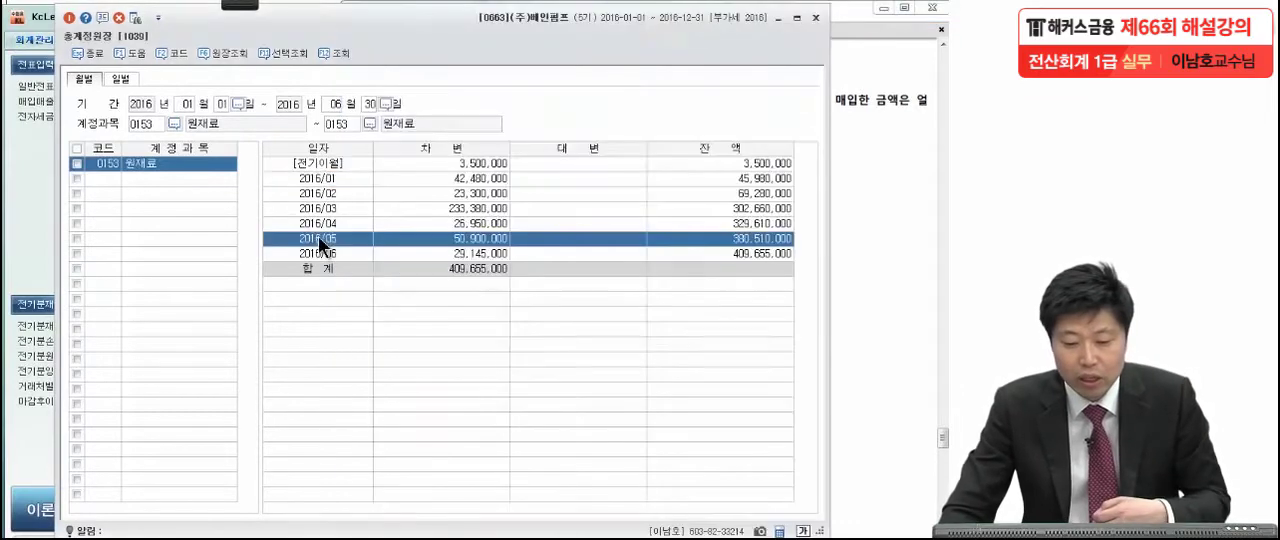
{"action": "left_click", "coordinate": [321, 177]}
Circle the January to June debit amounts and the 2016/03 amount, then clear the marks and return to the exam PDF.
{"action": "left_click", "coordinate": [240, 5]}
{"action": "left_click", "coordinate": [52, 22]}
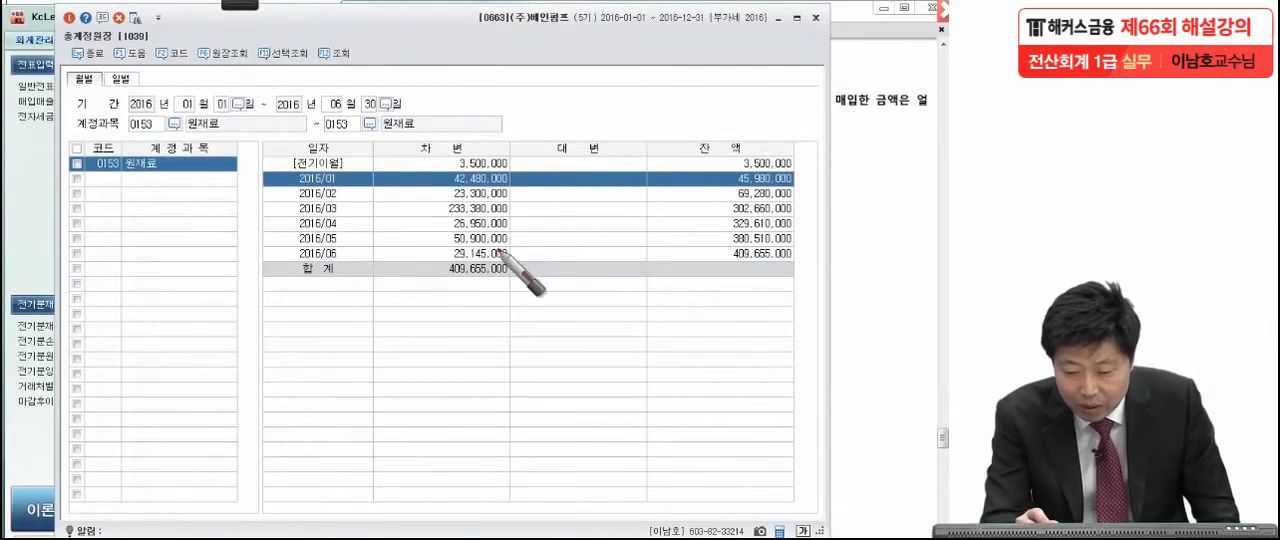
{"action": "mouse_move", "coordinate": [515, 263]}
{"action": "left_mouse_down"}
{"action": "mouse_move", "coordinate": [419, 233]}
{"action": "mouse_move", "coordinate": [482, 170]}
{"action": "mouse_move", "coordinate": [540, 225]}
{"action": "mouse_move", "coordinate": [510, 268]}
{"action": "left_mouse_up"}
{"action": "mouse_move", "coordinate": [517, 211]}
{"action": "left_mouse_down"}
{"action": "mouse_move", "coordinate": [468, 213]}
{"action": "mouse_move", "coordinate": [470, 200]}
{"action": "mouse_move", "coordinate": [528, 208]}
{"action": "left_mouse_up"}
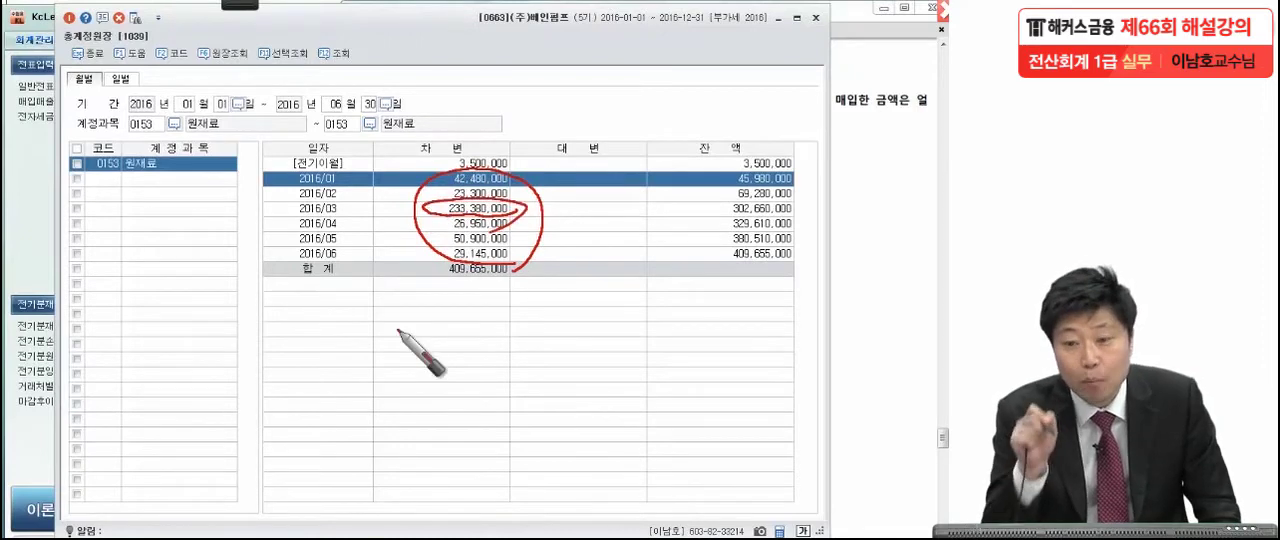
{"action": "left_click", "coordinate": [900, 186]}
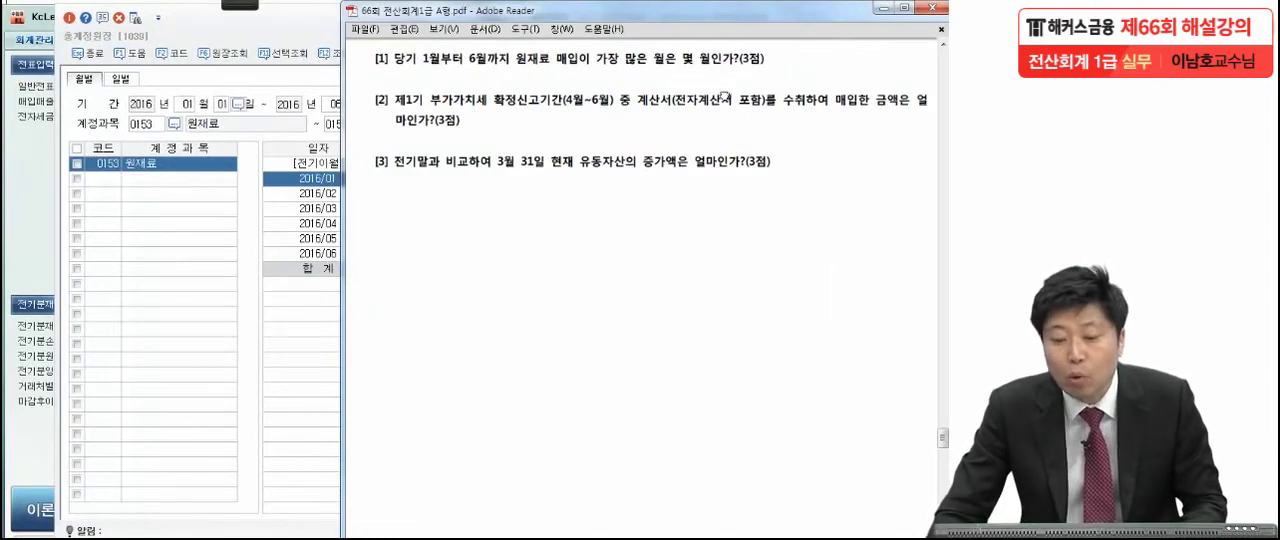
Examine the detailed 원재료 ledger entries behind the 2016/03 total, closing and reopening the 원장조회 view.
{"action": "left_click", "coordinate": [308, 268]}
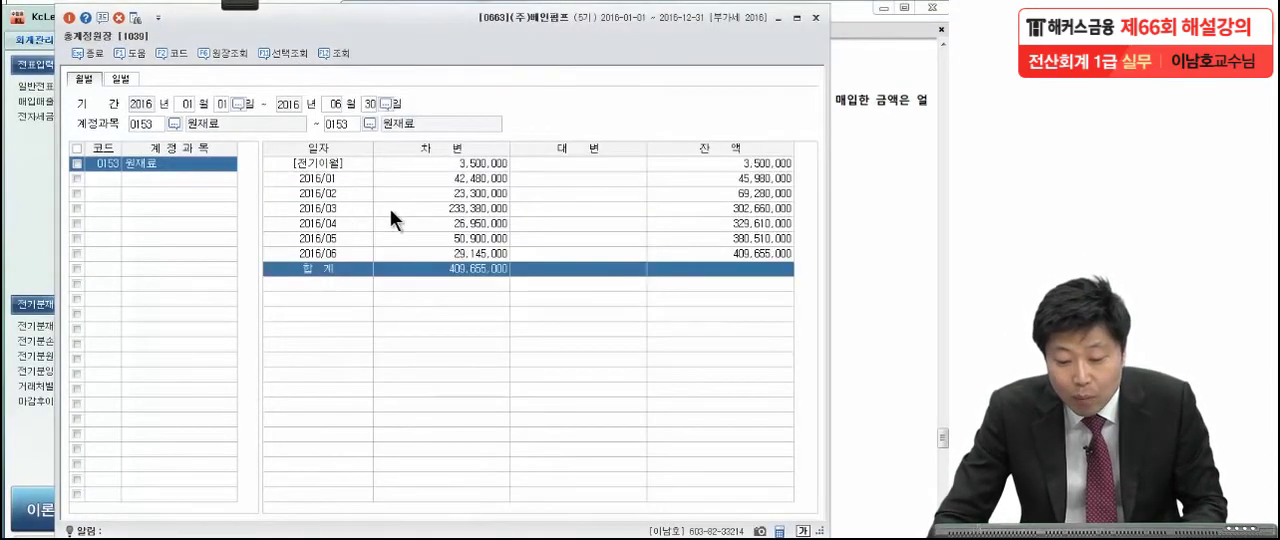
{"action": "left_click", "coordinate": [398, 209]}
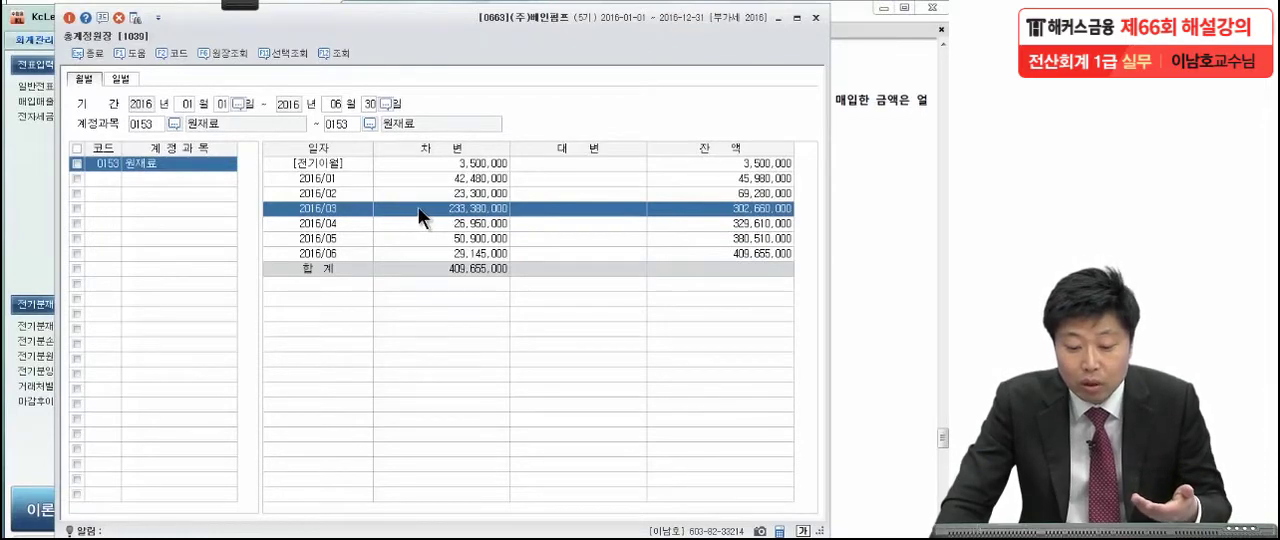
{"action": "double_click", "coordinate": [418, 207]}
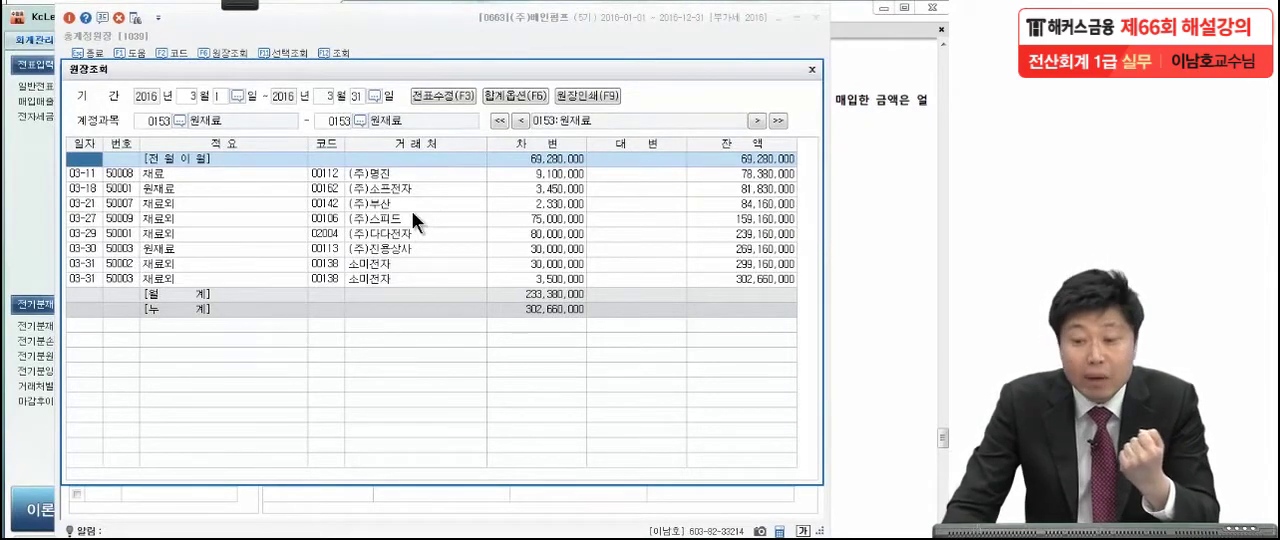
{"action": "left_click", "coordinate": [812, 69]}
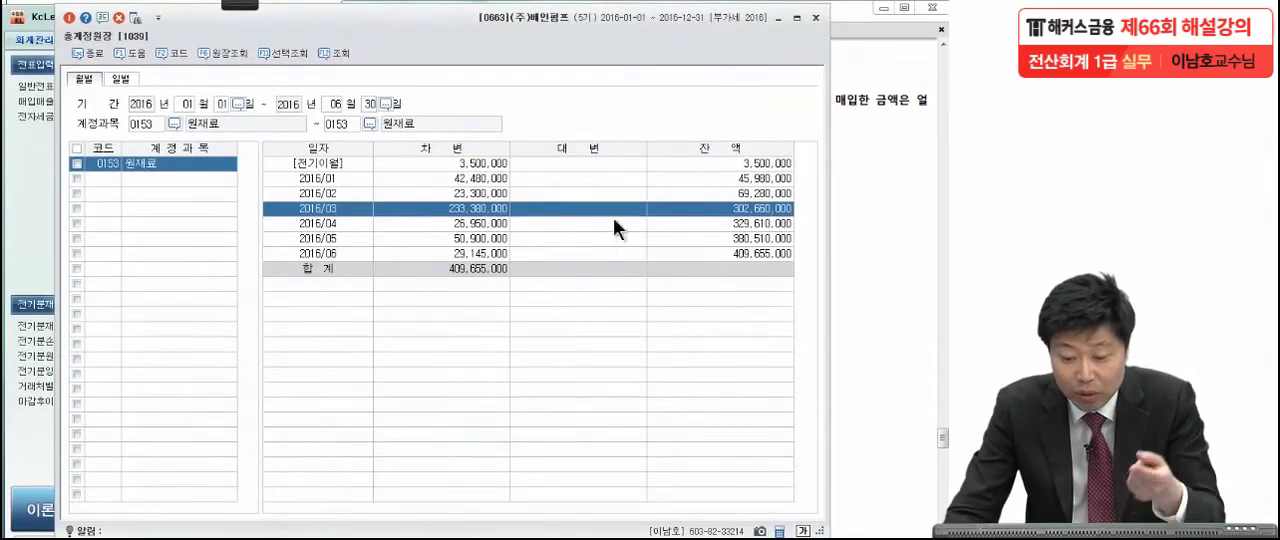
{"action": "double_click", "coordinate": [457, 203]}
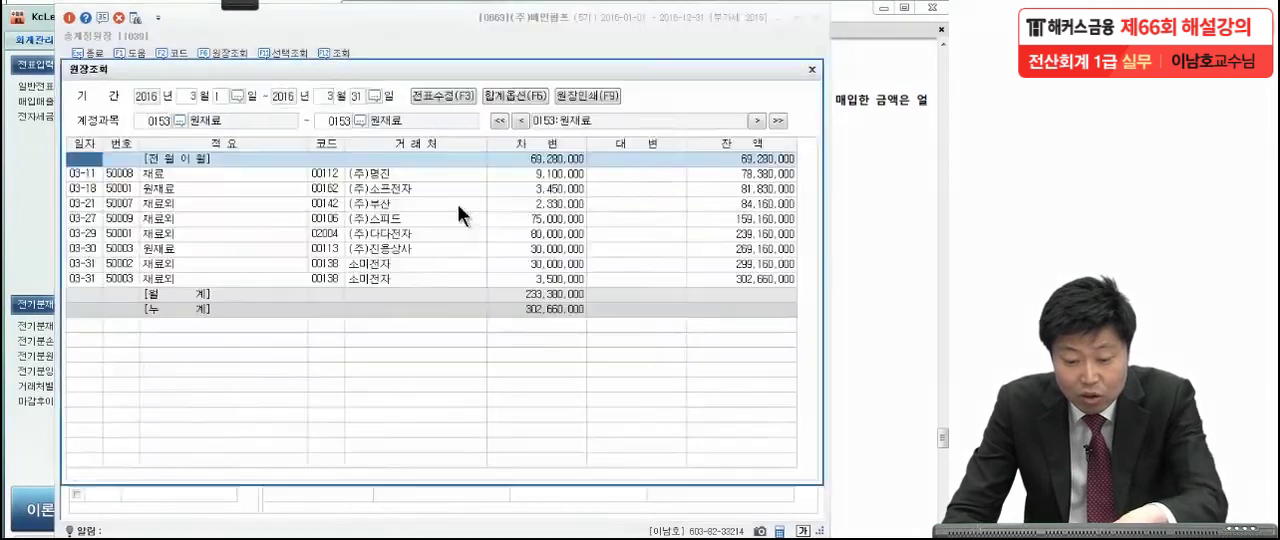
Go through the March 원재료 entries one by one in the 원장조회 view and close the view.
{"action": "left_click", "coordinate": [137, 172]}
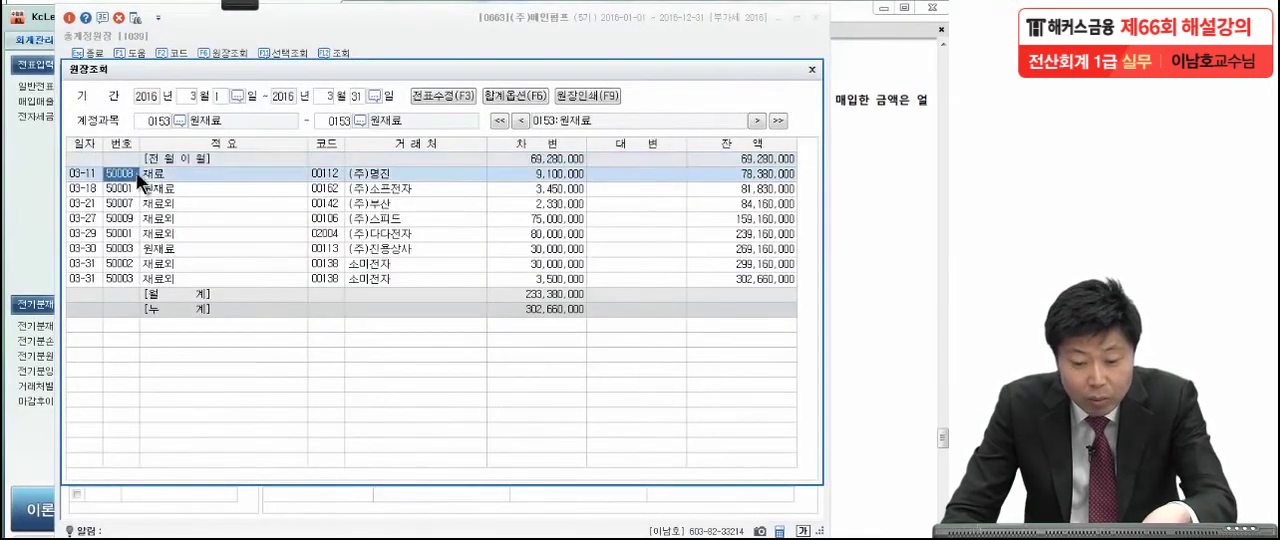
{"action": "key", "text": "Down"}
{"action": "key", "text": "Down"}
{"action": "key", "text": "Down"}
{"action": "key", "text": "Down"}
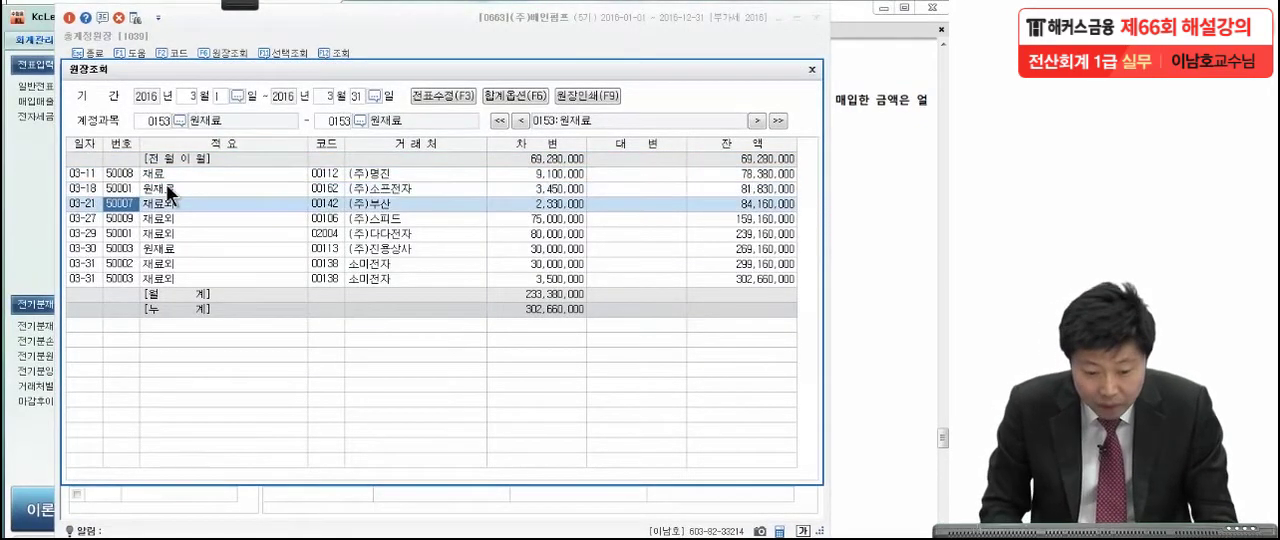
{"action": "key", "text": "Down"}
{"action": "key", "text": "Down"}
{"action": "key", "text": "Down"}
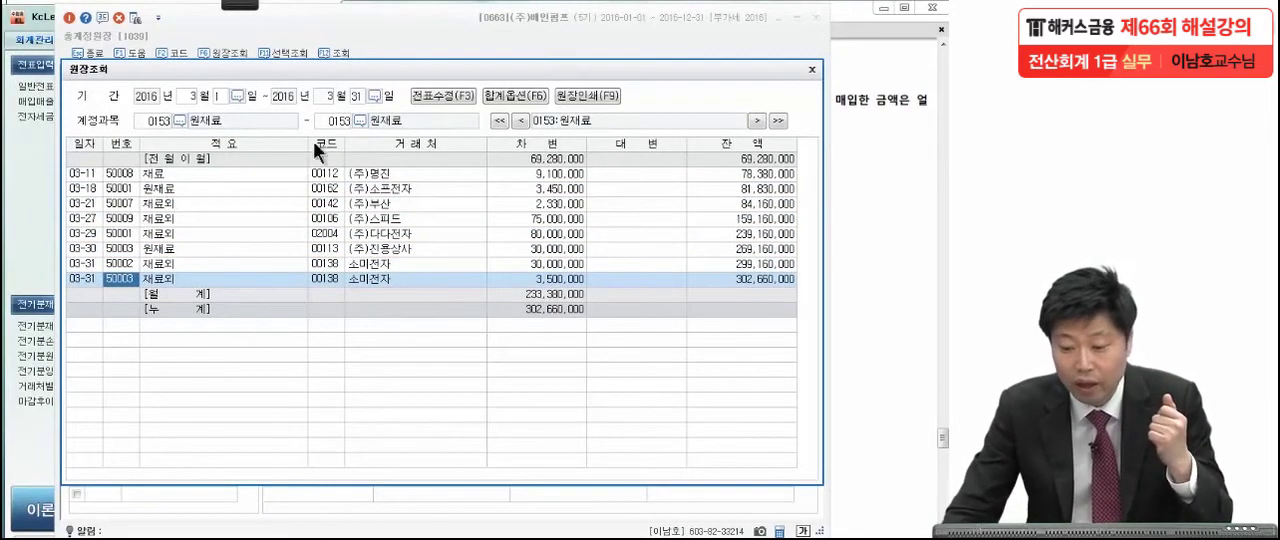
{"action": "left_click", "coordinate": [811, 70]}
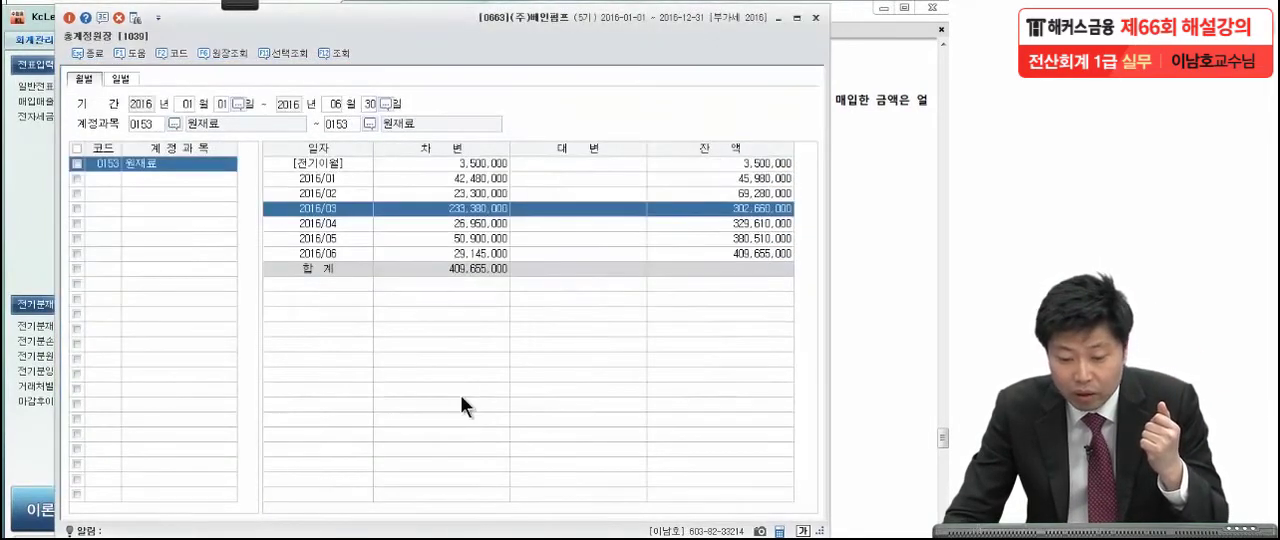
Examine the detailed 원재료 entries for 2016/01, close the view and select the 2016/03 row in the monthly list.
{"action": "left_click", "coordinate": [419, 169]}
{"action": "left_click", "coordinate": [420, 174]}
{"action": "double_click", "coordinate": [420, 174]}
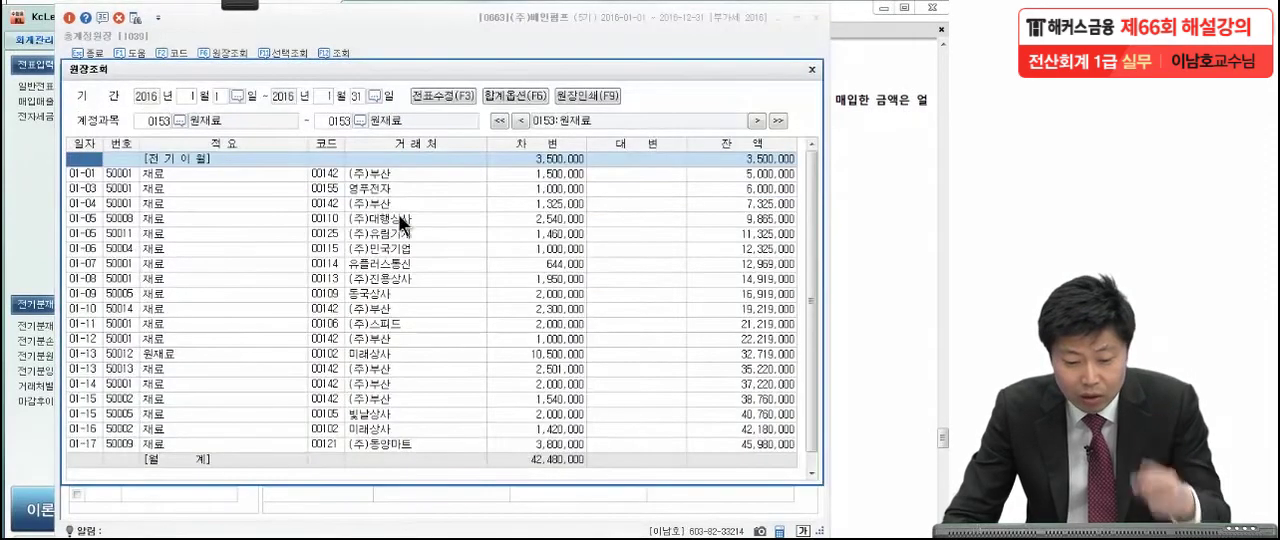
{"action": "left_click", "coordinate": [254, 172]}
{"action": "scroll", "coordinate": [272, 190], "scroll_direction": "down", "scroll_amount": 1}
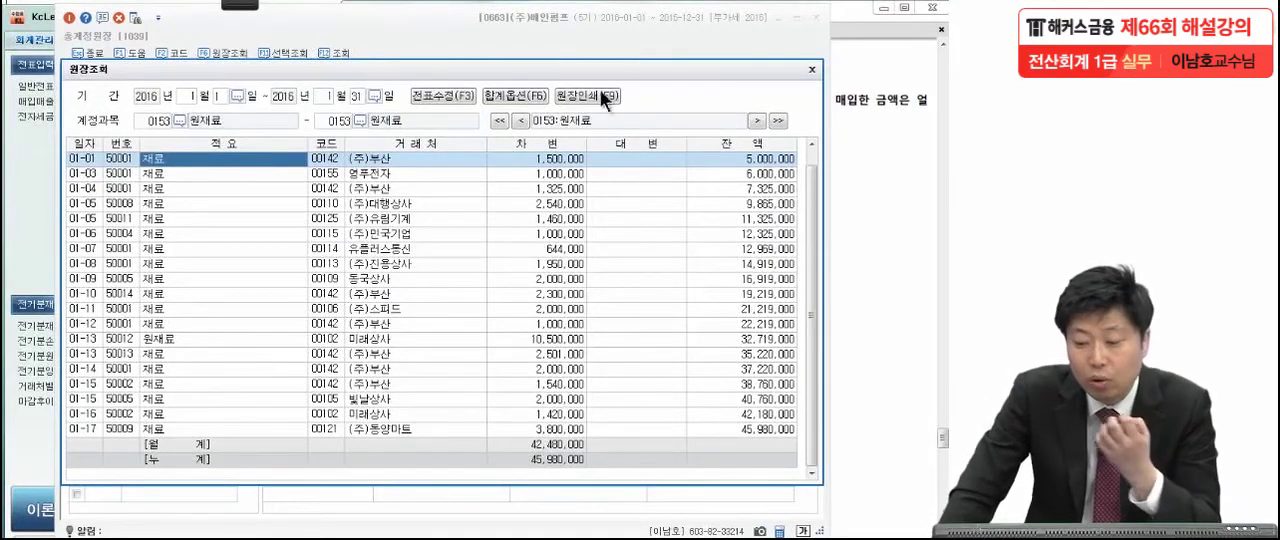
{"action": "left_click", "coordinate": [812, 70]}
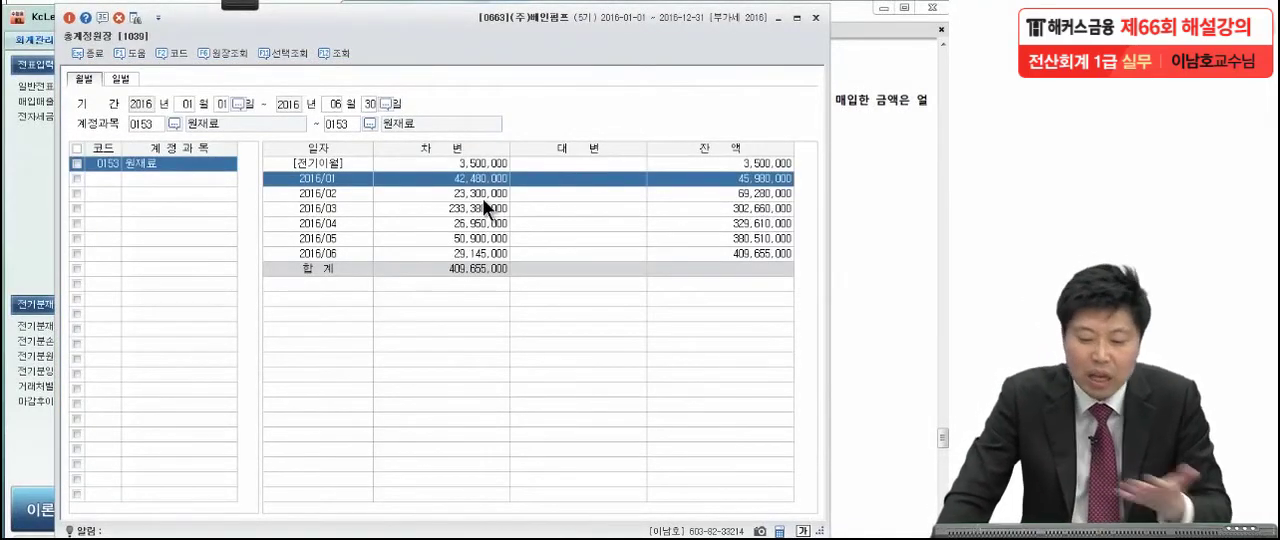
{"action": "left_click", "coordinate": [478, 205]}
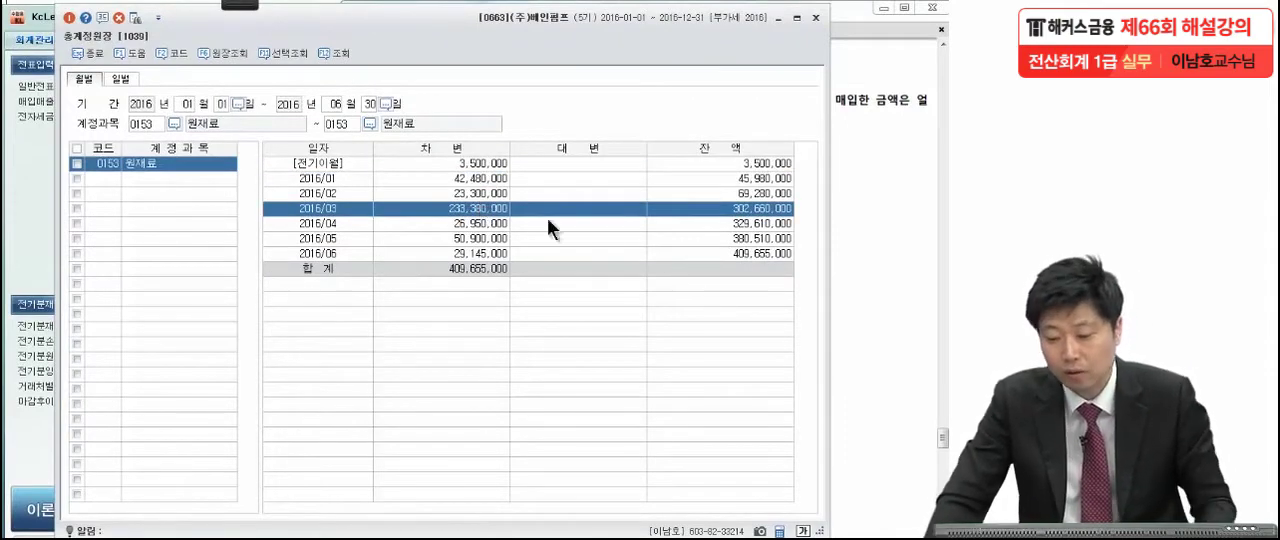
Close the general ledger and mark the key terms of question [2] in the exam PDF, handwriting a circled 53.
{"action": "left_click", "coordinate": [816, 18]}
{"action": "scroll", "coordinate": [783, 333], "scroll_direction": "down", "scroll_amount": 1}
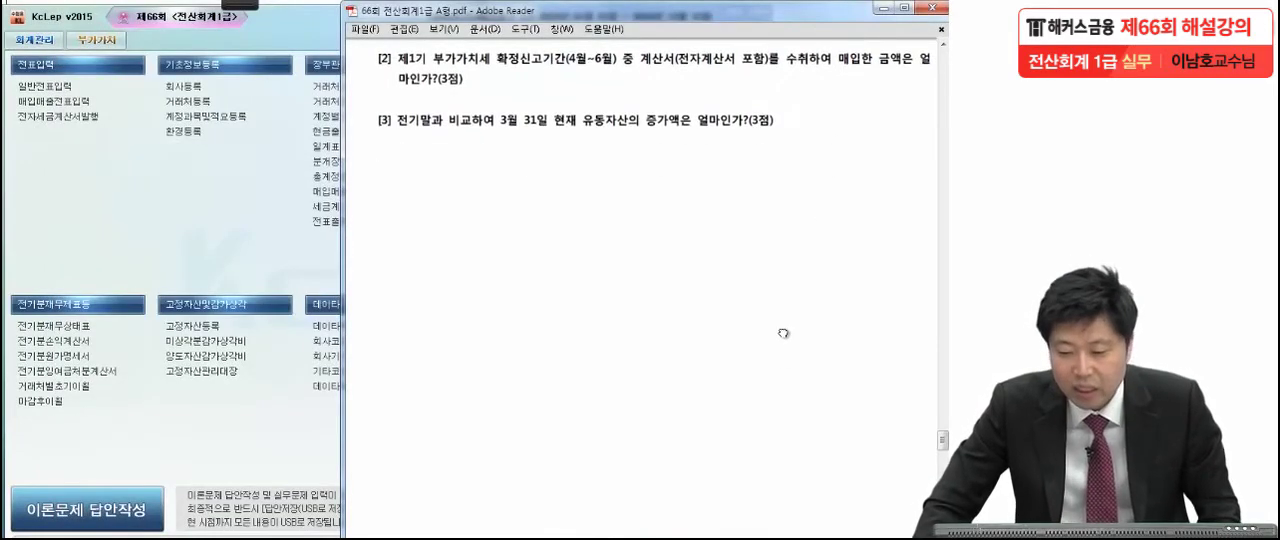
{"action": "mouse_move", "coordinate": [222, 4]}
{"action": "left_click", "coordinate": [39, 24]}
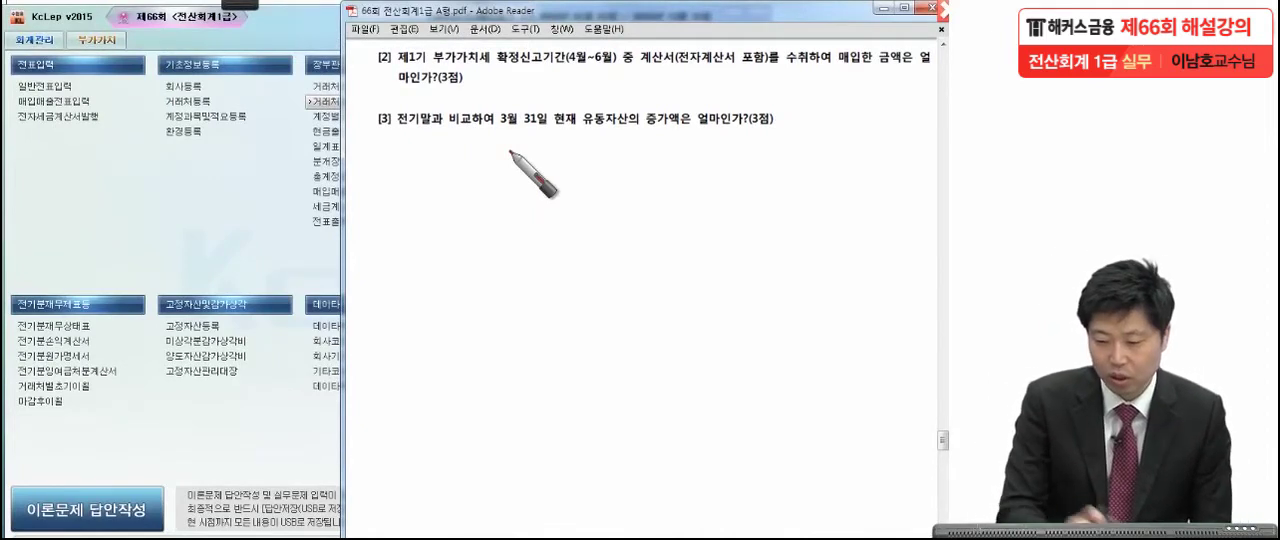
{"action": "left_click", "coordinate": [618, 74]}
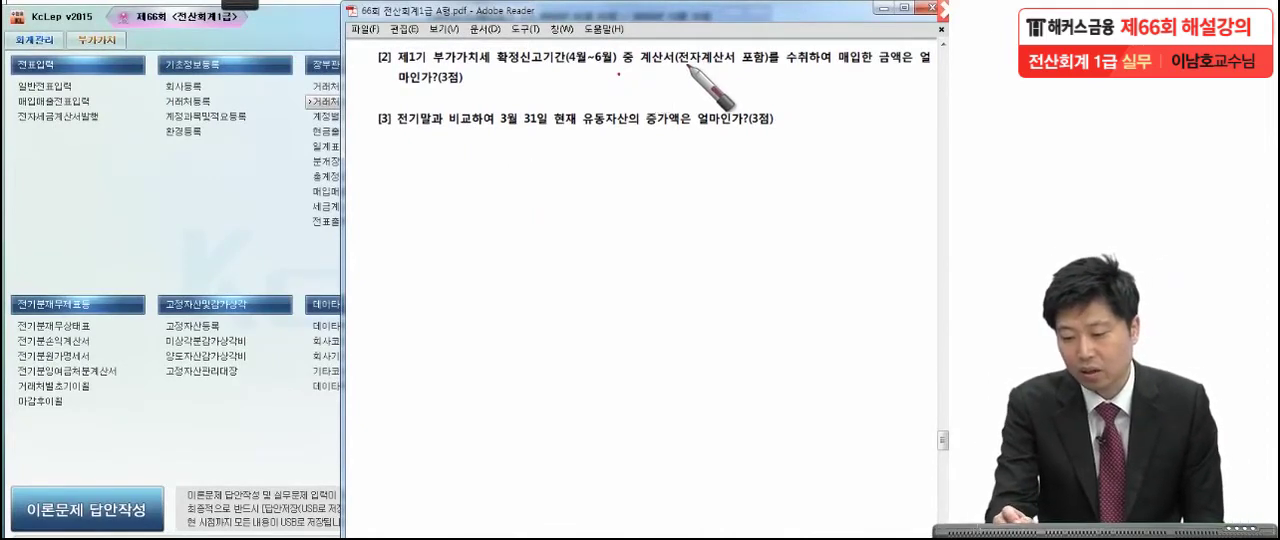
{"action": "left_click", "coordinate": [770, 69]}
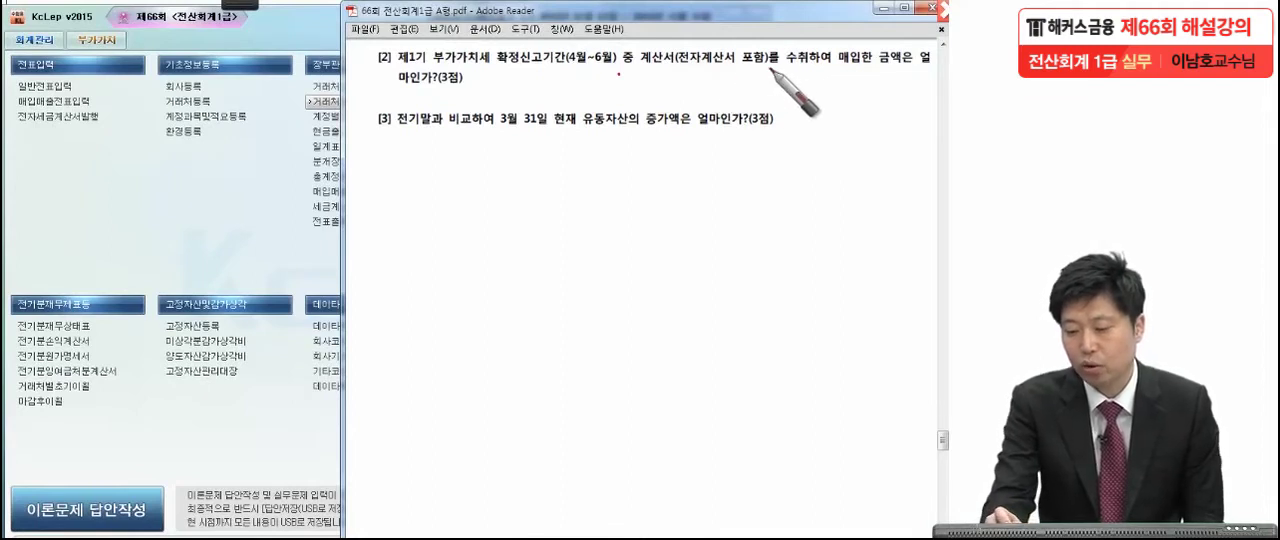
{"action": "left_click", "coordinate": [833, 66]}
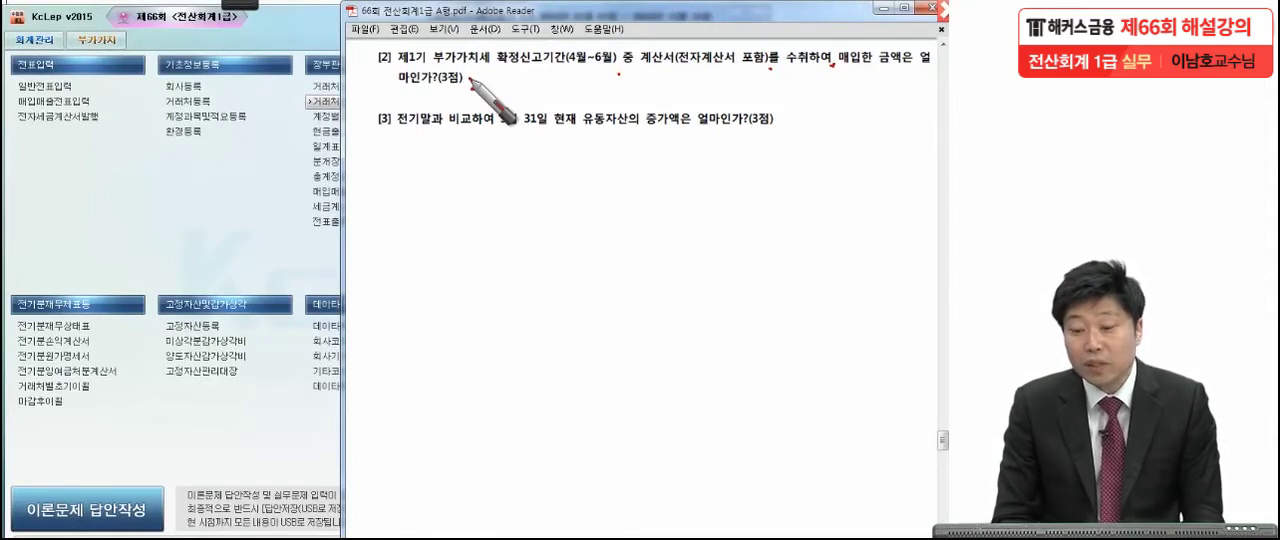
{"action": "left_click_drag", "start_coordinate": [637, 194], "coordinate": [708, 238]}
{"action": "left_click_drag", "start_coordinate": [430, 88], "coordinate": [489, 103]}
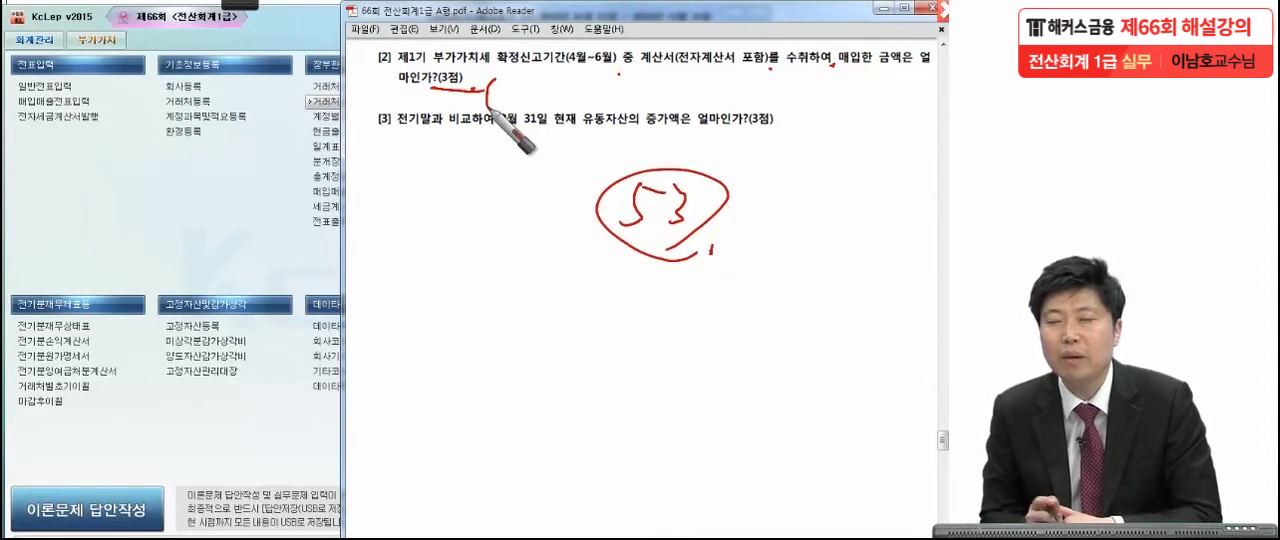
{"action": "left_click_drag", "start_coordinate": [489, 108], "coordinate": [490, 96]}
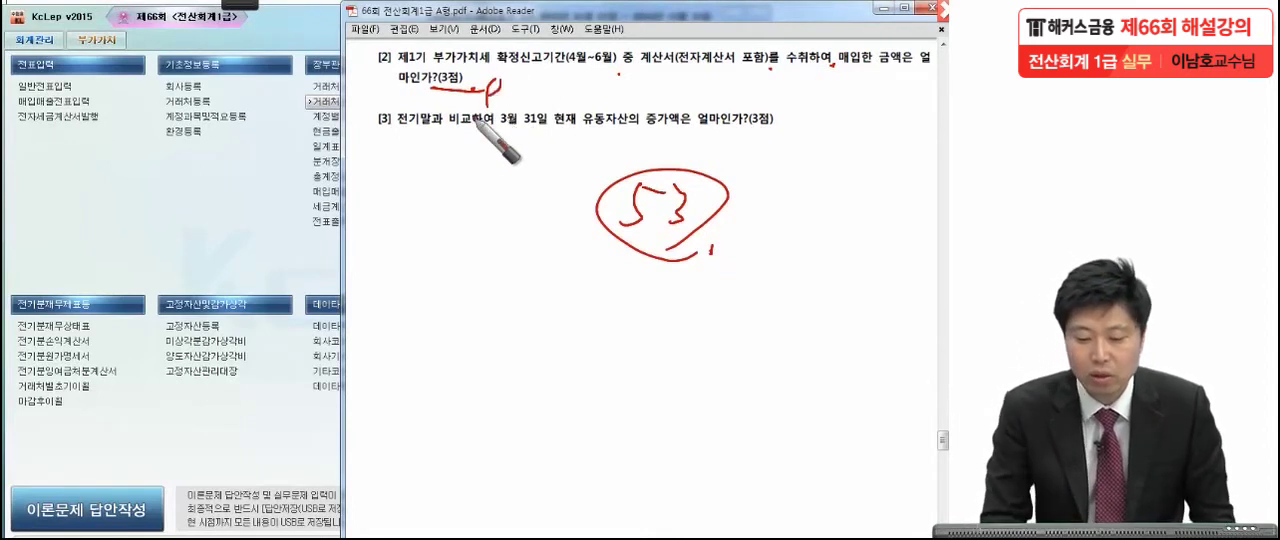
Open the 매입매출장 and set the inquiry period from 2016-04-01 to 2016-06-30.
{"action": "left_click", "coordinate": [192, 161]}
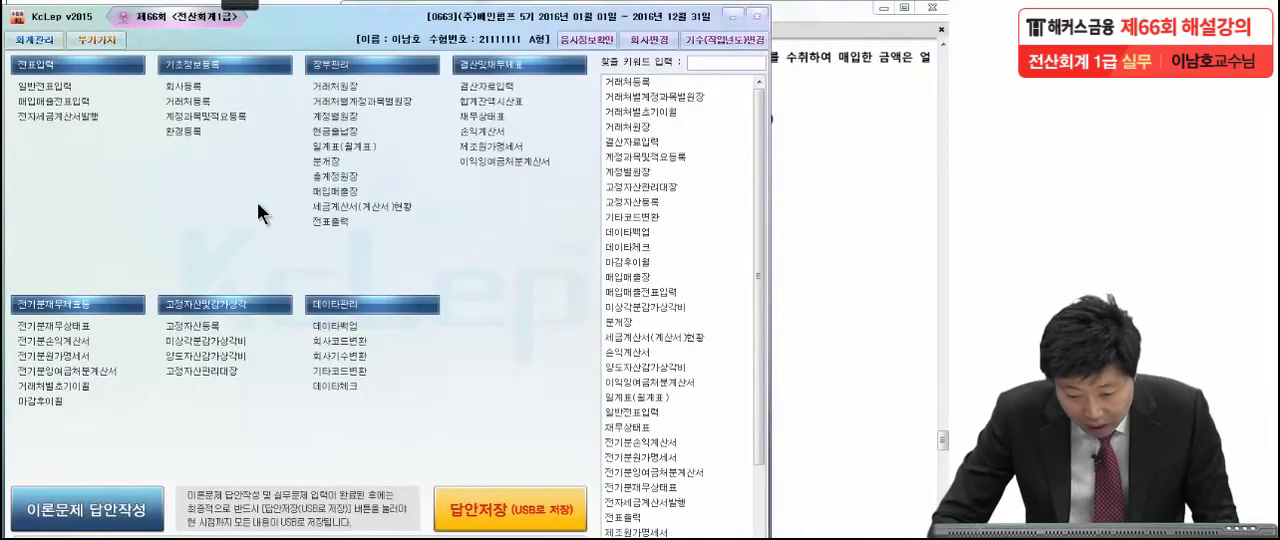
{"action": "left_click", "coordinate": [315, 193]}
{"action": "left_click", "coordinate": [866, 167]}
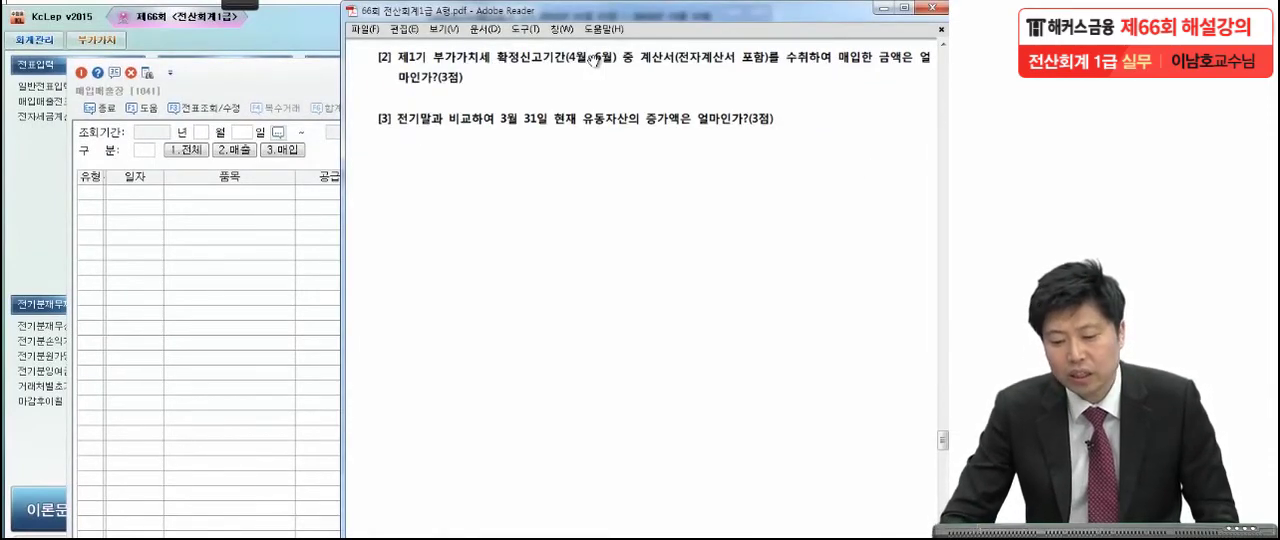
{"action": "left_click", "coordinate": [272, 81]}
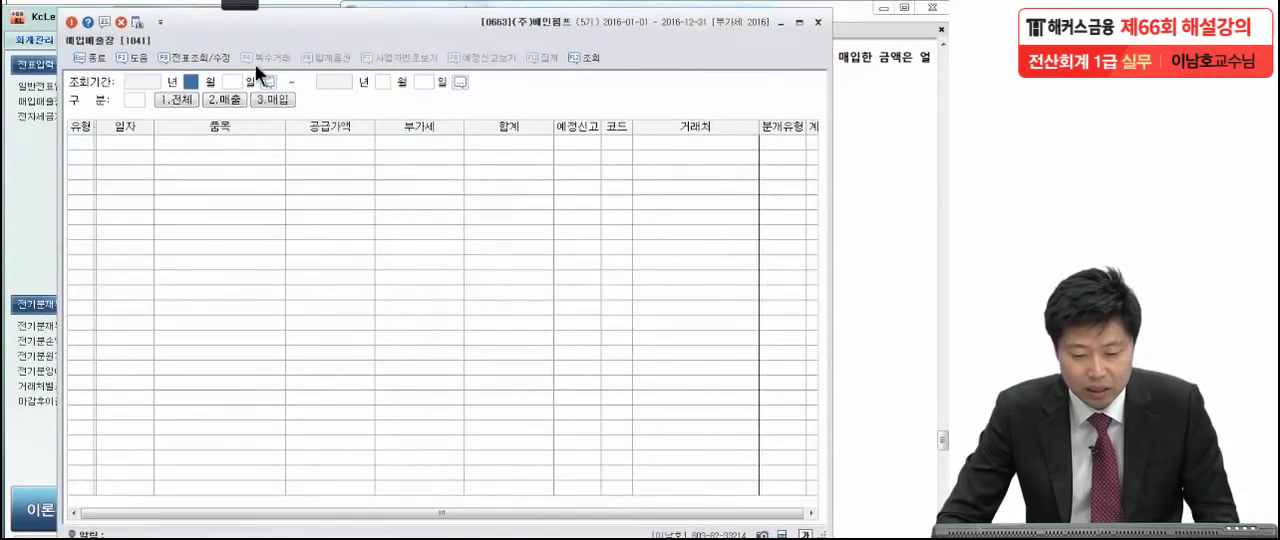
{"action": "type", "text": "4"}
{"action": "key", "text": "Return"}
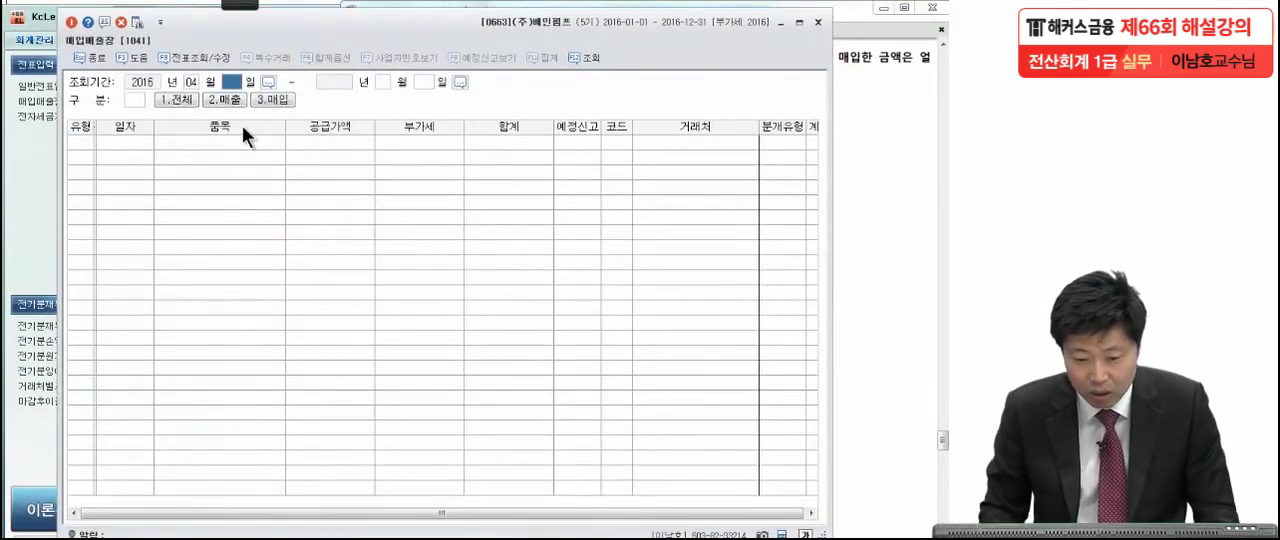
{"action": "type", "text": "1"}
{"action": "key", "text": "Return"}
{"action": "type", "text": "6"}
{"action": "key", "text": "Return"}
{"action": "type", "text": "30"}
{"action": "key", "text": "Return"}
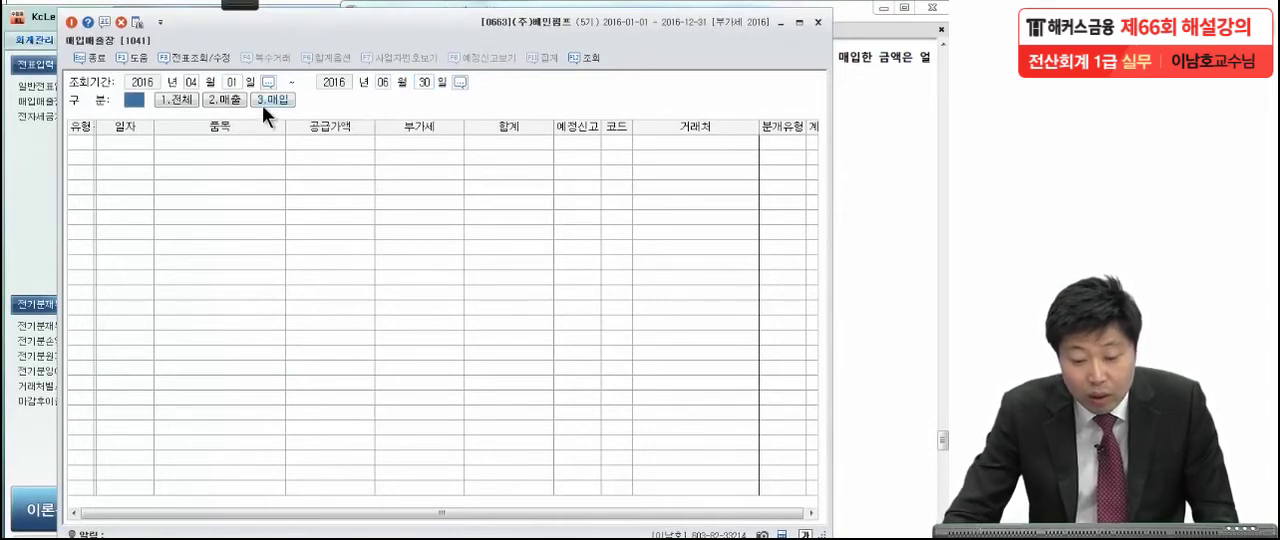
Limit the 매입매출장 to purchases (3.매입) of type 53.면세.
{"action": "left_click", "coordinate": [270, 99]}
{"action": "left_click", "coordinate": [400, 99]}
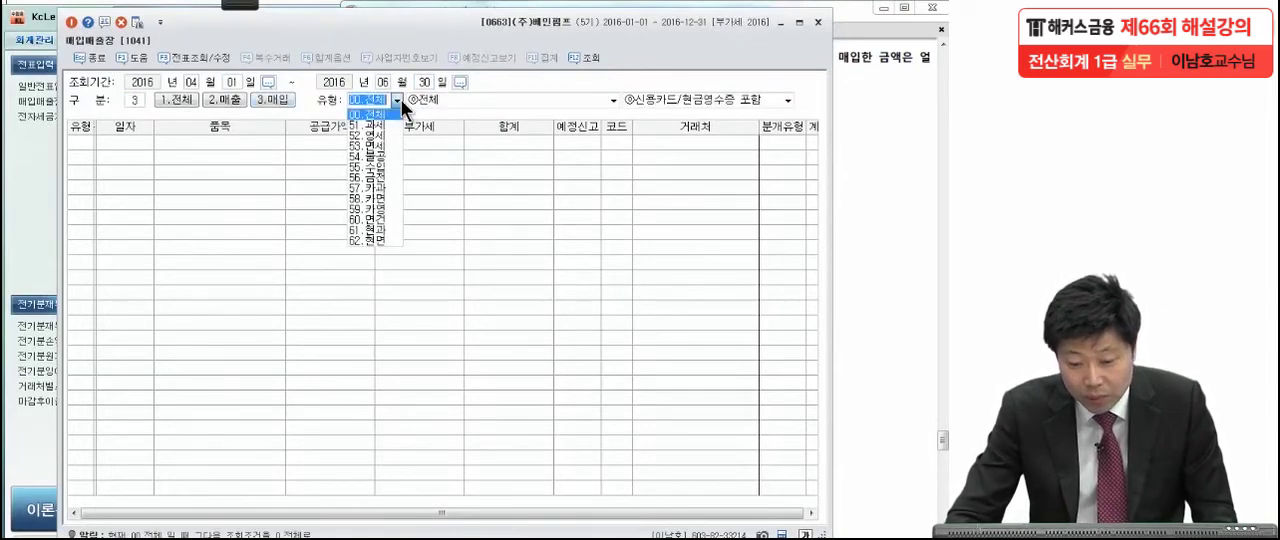
{"action": "left_click", "coordinate": [388, 144]}
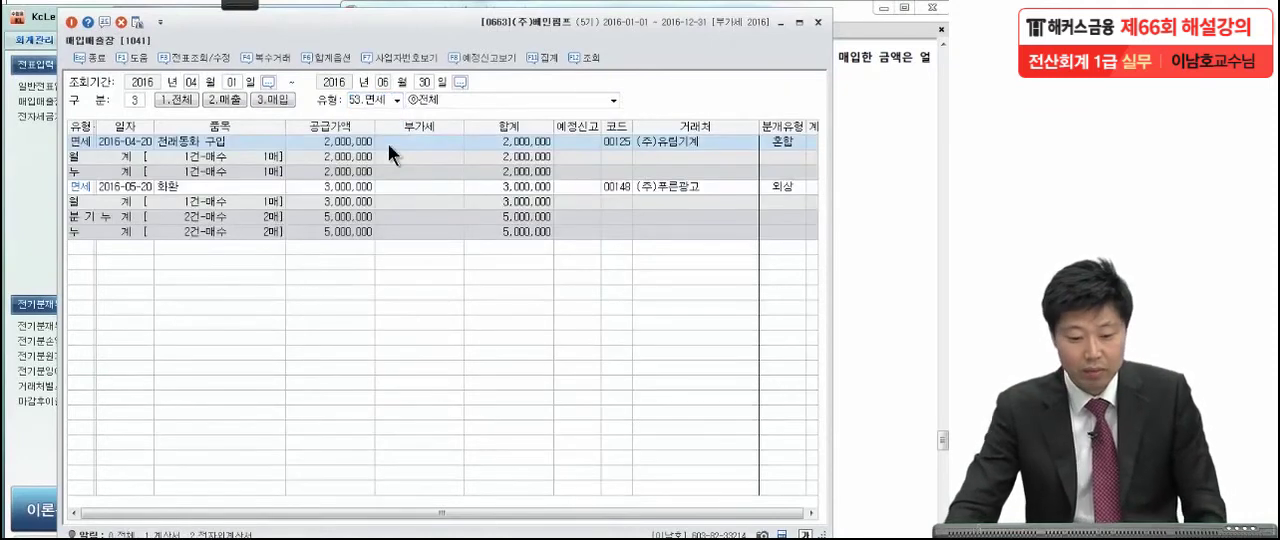
Check the listed 면세 purchases against question [2] and circle the 분기누계 supply amount, returning to the exam PDF.
{"action": "left_click", "coordinate": [872, 138]}
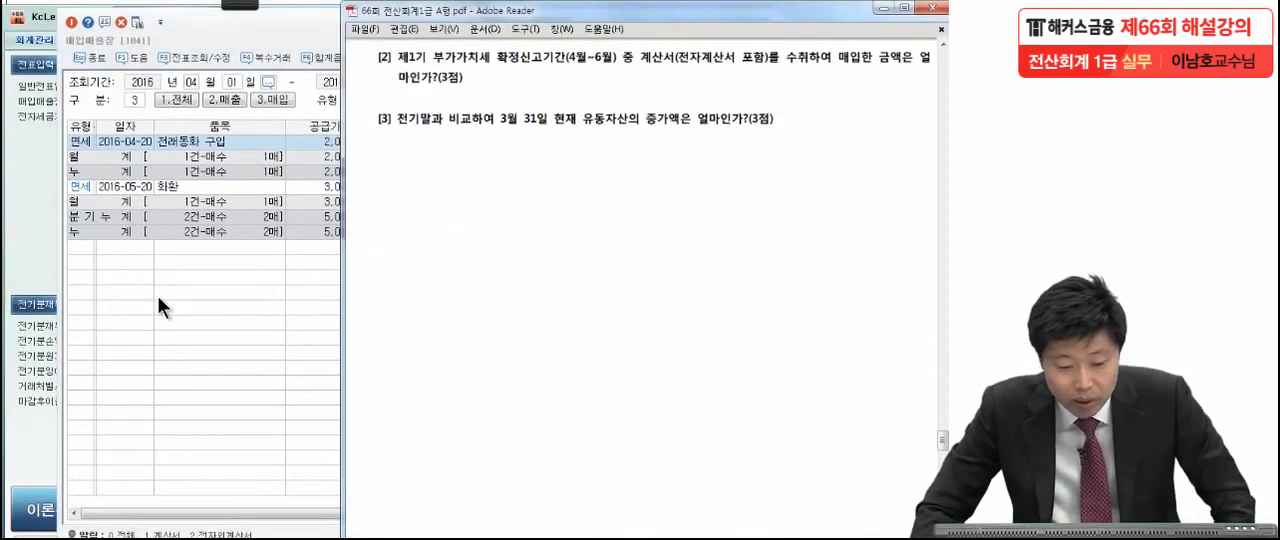
{"action": "left_click", "coordinate": [224, 266]}
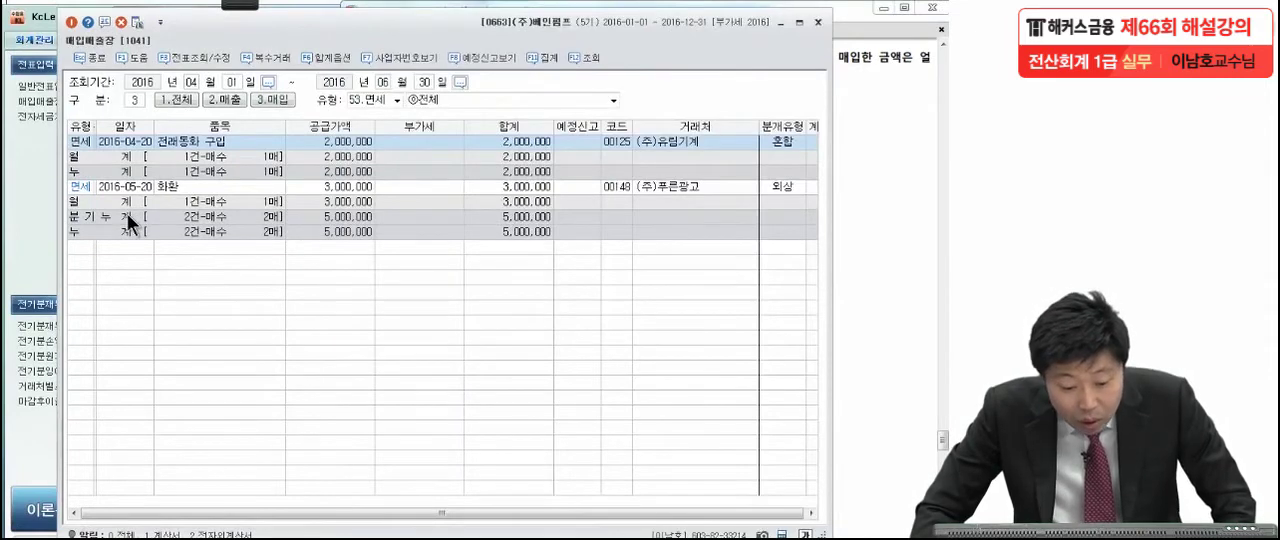
{"action": "left_click", "coordinate": [355, 219]}
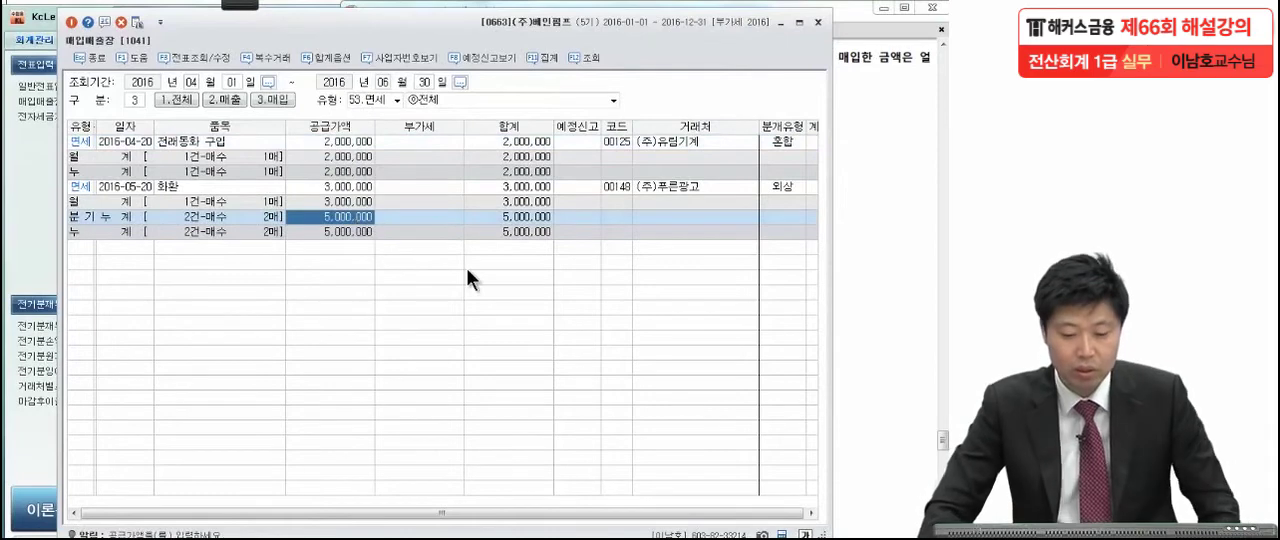
{"action": "left_click", "coordinate": [241, 5]}
{"action": "left_click", "coordinate": [61, 24]}
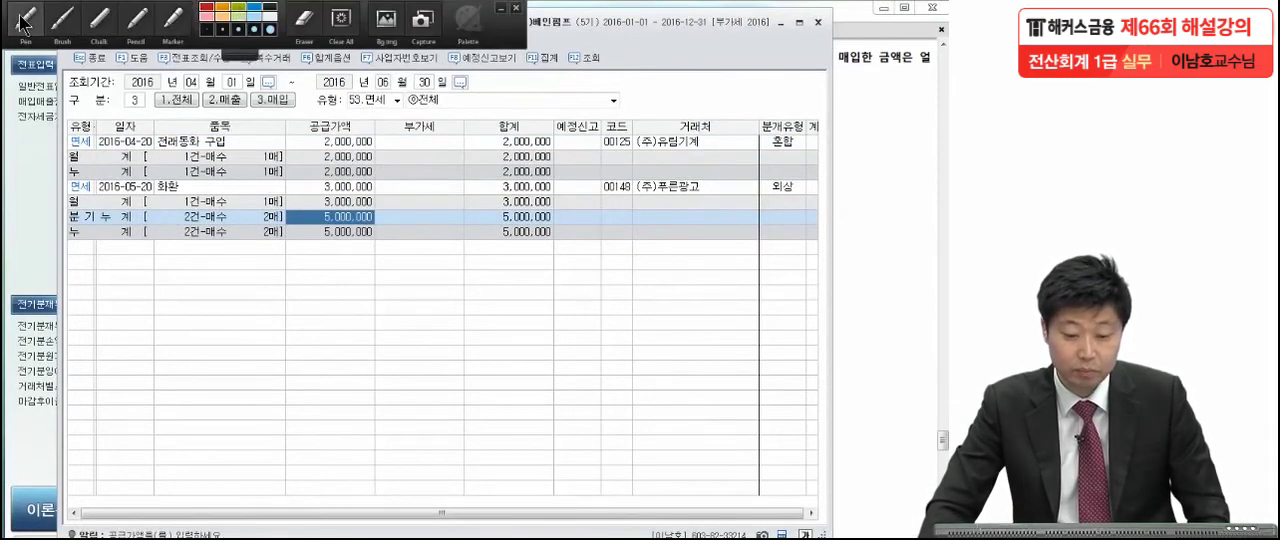
{"action": "left_click_drag", "start_coordinate": [386, 213], "coordinate": [380, 241]}
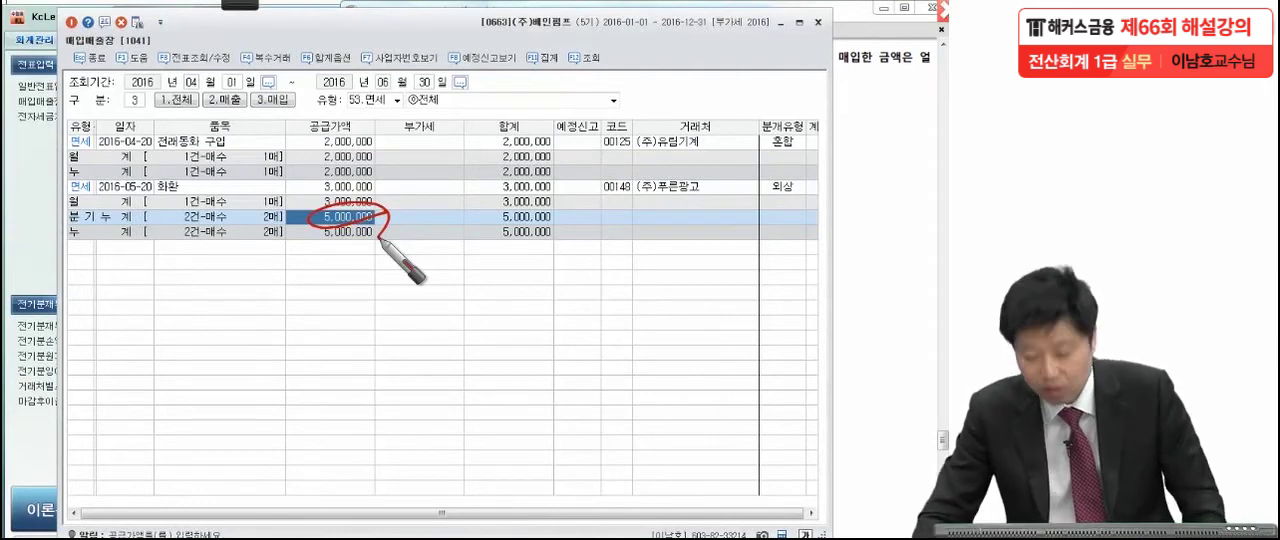
{"action": "left_click", "coordinate": [866, 140]}
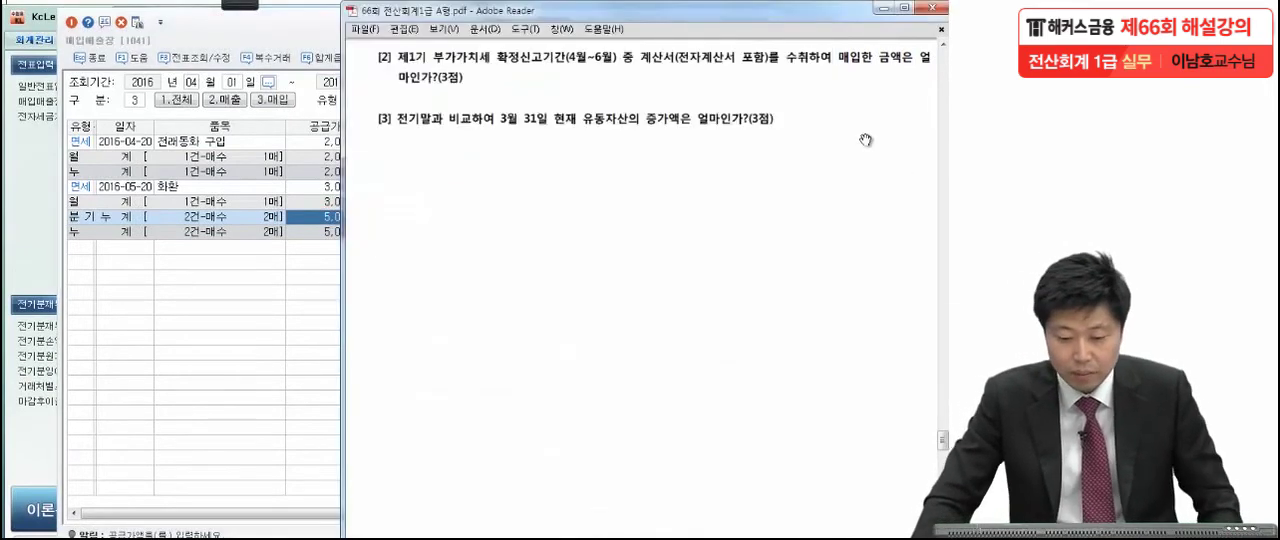
Close the 매입매출장 and bring question [3] into view in the exam PDF.
{"action": "left_click", "coordinate": [301, 32]}
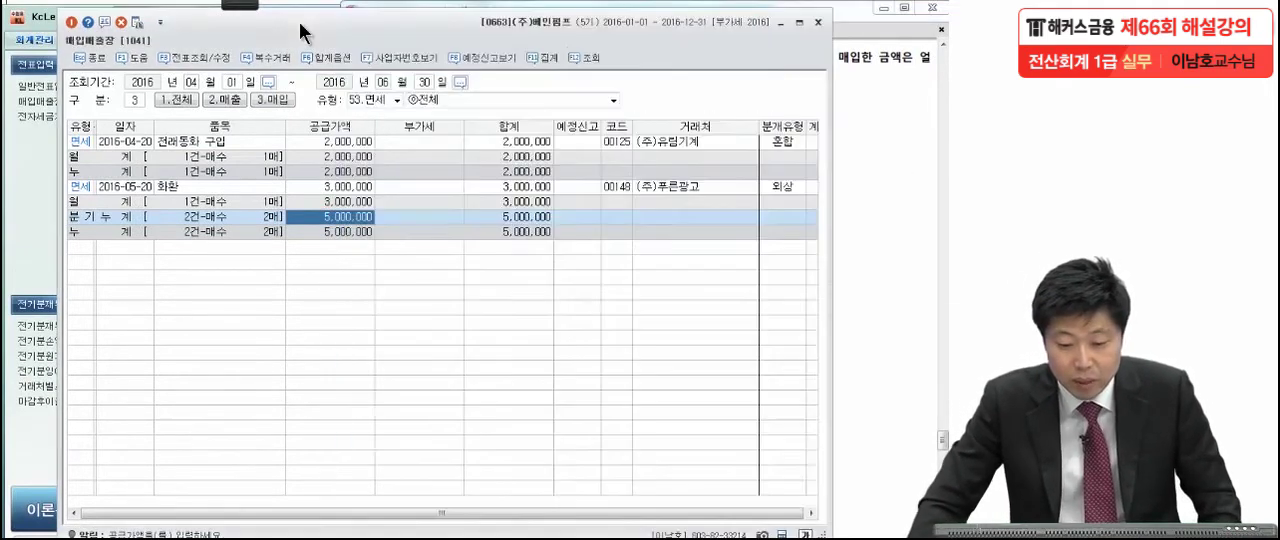
{"action": "left_click", "coordinate": [817, 22]}
{"action": "left_click_drag", "start_coordinate": [711, 334], "coordinate": [713, 271]}
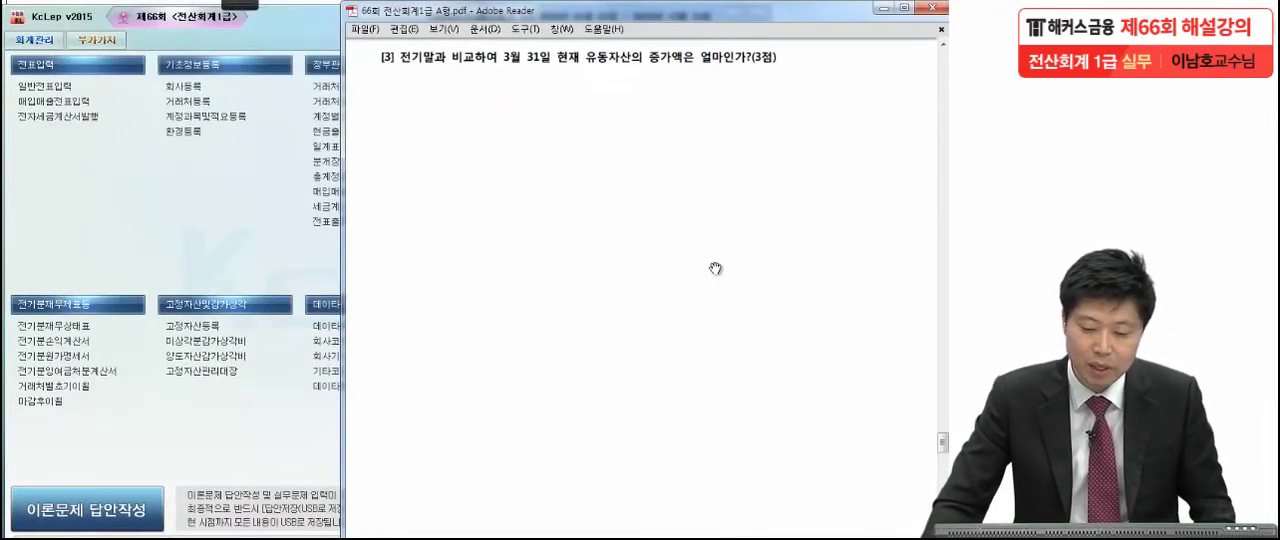
Underline 전기말과 비교하여 and circle 3월 31일 in the wording of question [3].
{"action": "mouse_move", "coordinate": [240, 6]}
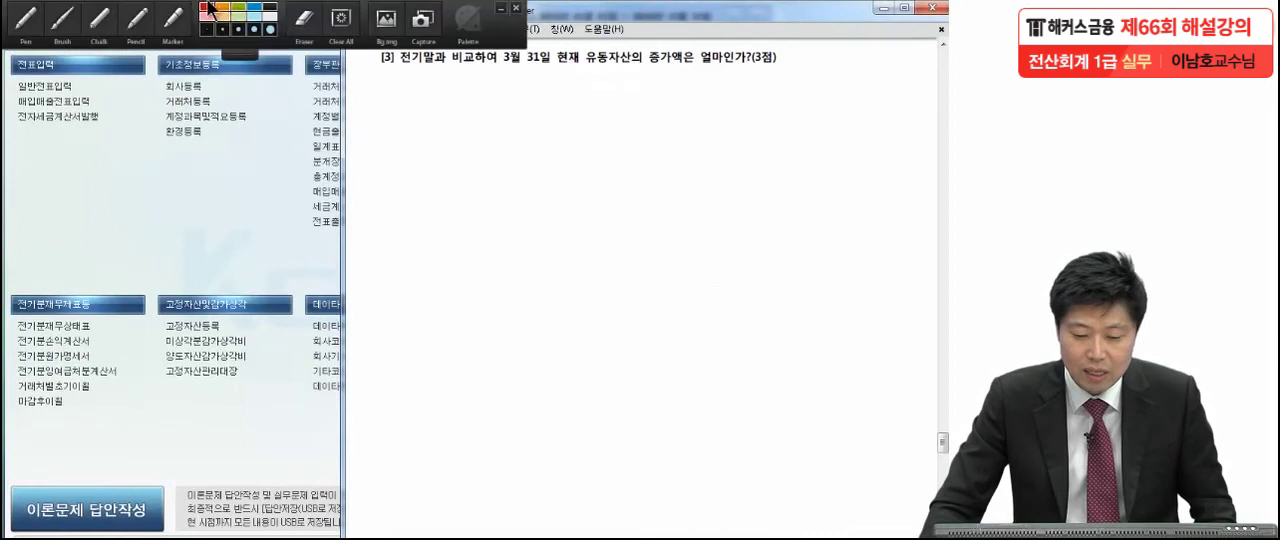
{"action": "left_click", "coordinate": [27, 24]}
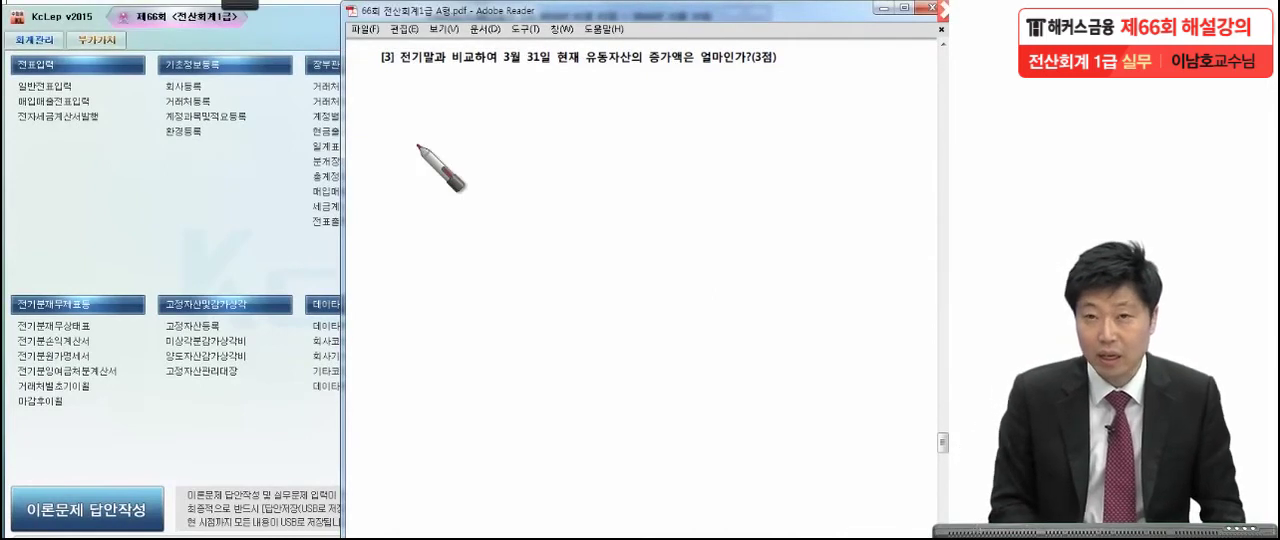
{"action": "left_click_drag", "start_coordinate": [392, 64], "coordinate": [486, 62]}
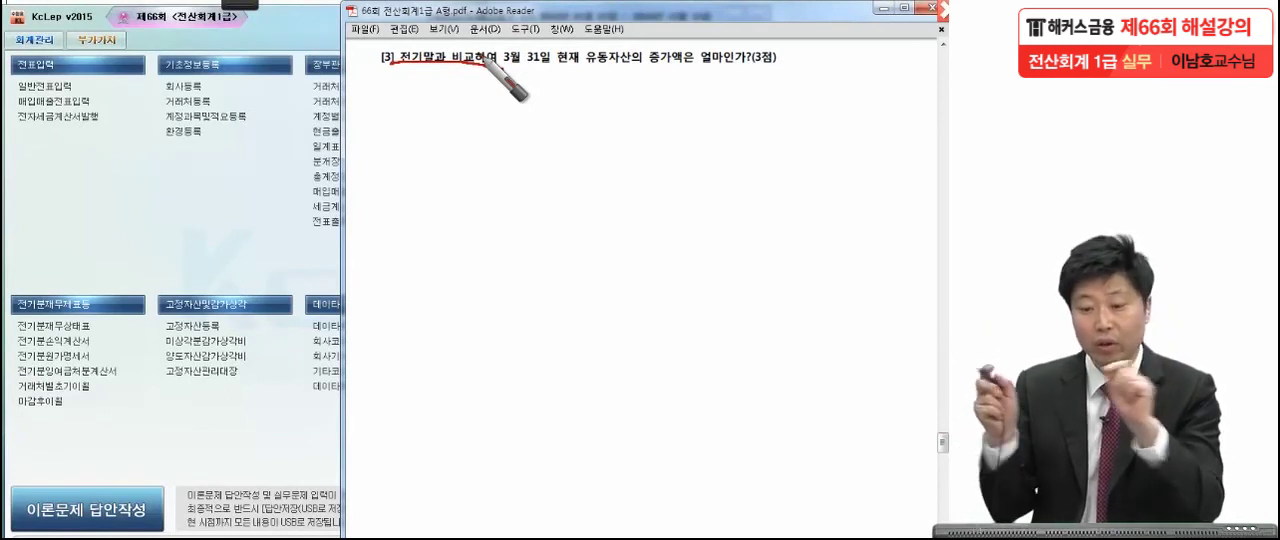
{"action": "left_click_drag", "start_coordinate": [486, 63], "coordinate": [503, 68]}
{"action": "mouse_move", "coordinate": [543, 65]}
{"action": "left_mouse_down"}
{"action": "mouse_move", "coordinate": [502, 54]}
{"action": "mouse_move", "coordinate": [537, 73]}
{"action": "left_mouse_up"}
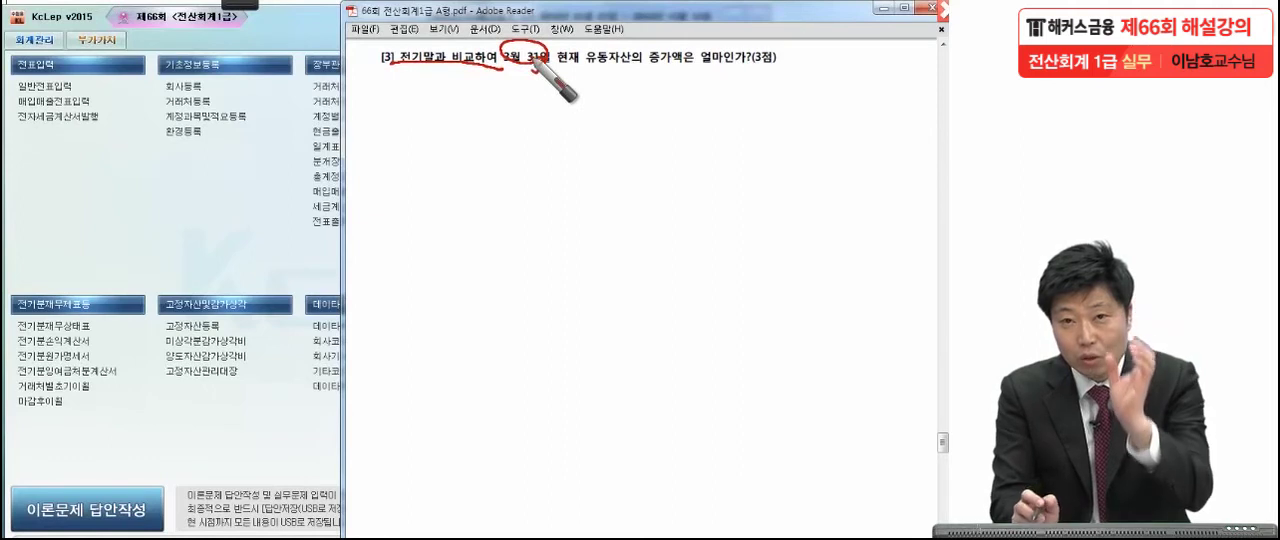
{"action": "left_click", "coordinate": [423, 82]}
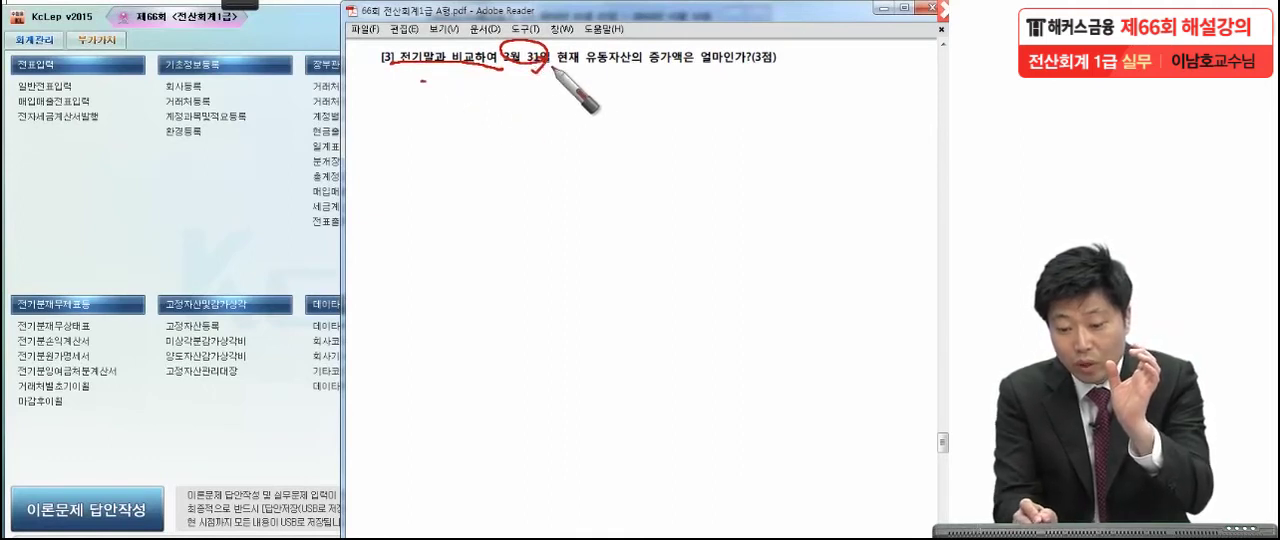
Circle 유동자산 in the wording of question [3], finishing the markup of the exam PDF.
{"action": "mouse_move", "coordinate": [584, 70]}
{"action": "left_mouse_down"}
{"action": "mouse_move", "coordinate": [636, 72]}
{"action": "mouse_move", "coordinate": [612, 86]}
{"action": "left_mouse_up"}
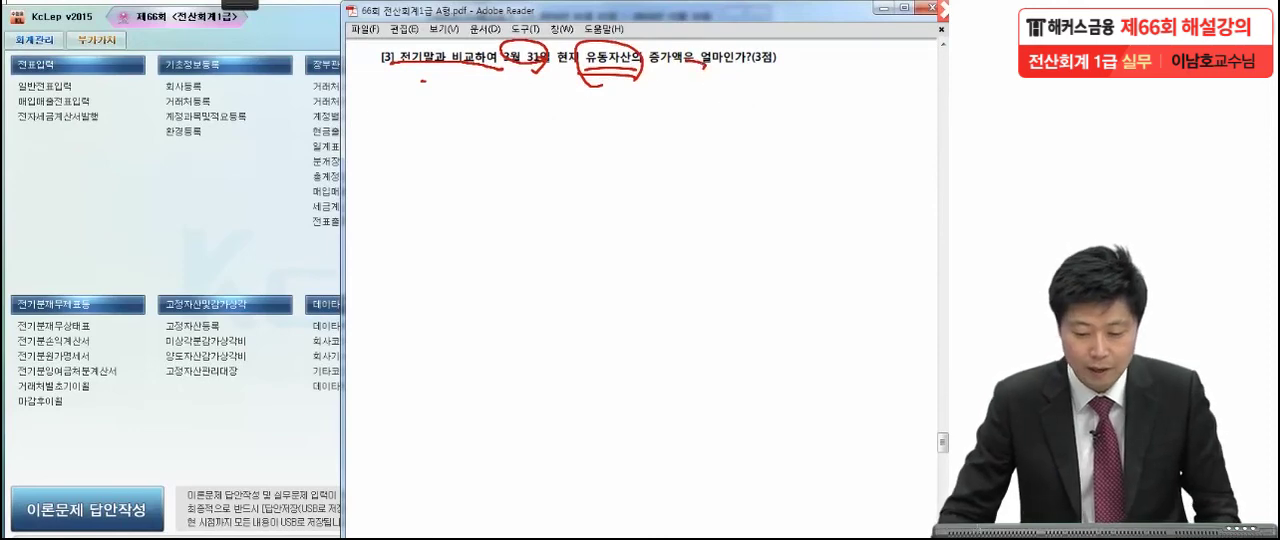
{"action": "key", "text": "Escape"}
Switch to KcLep, open the 재무상태표 and query it for month 03 of 2016.
{"action": "left_click", "coordinate": [168, 243]}
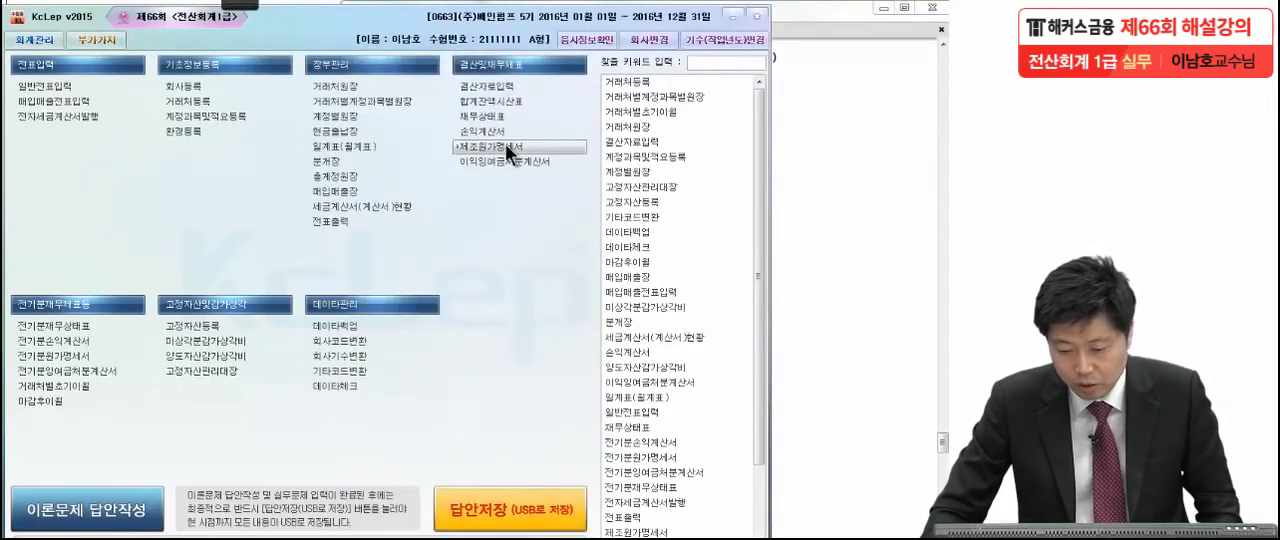
{"action": "left_click", "coordinate": [484, 120]}
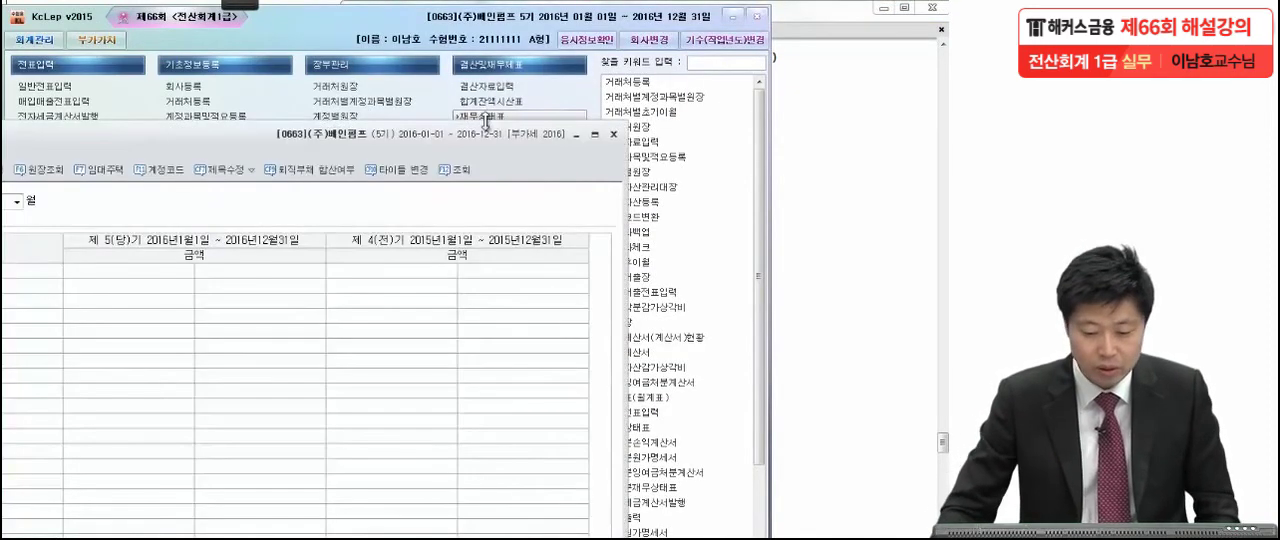
{"action": "left_click_drag", "start_coordinate": [225, 145], "coordinate": [398, 38]}
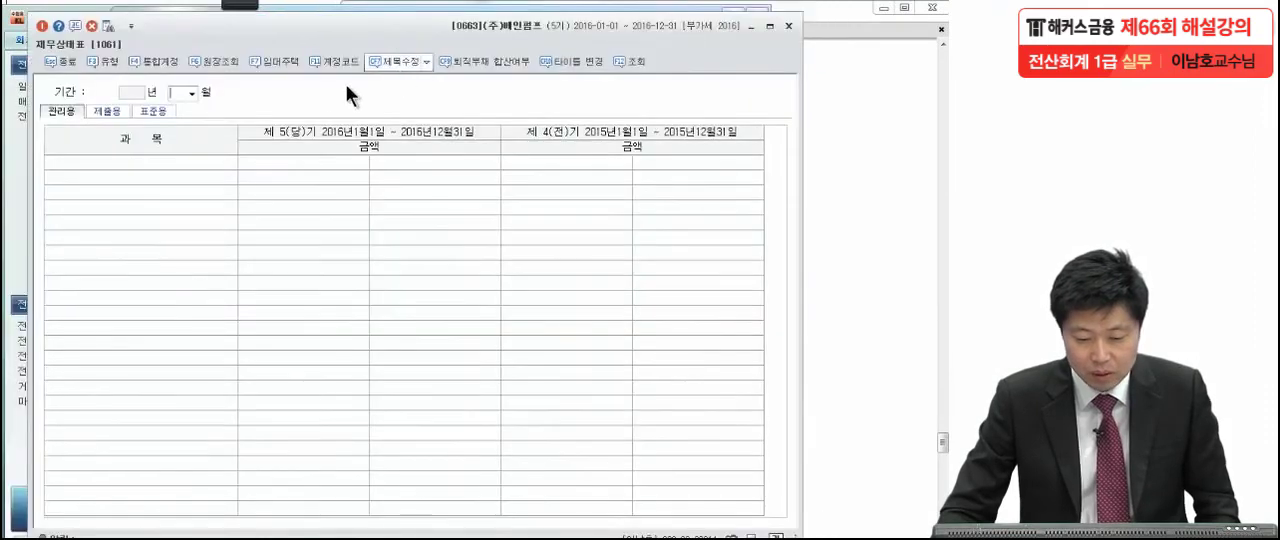
{"action": "left_click", "coordinate": [189, 90]}
{"action": "left_click", "coordinate": [187, 127]}
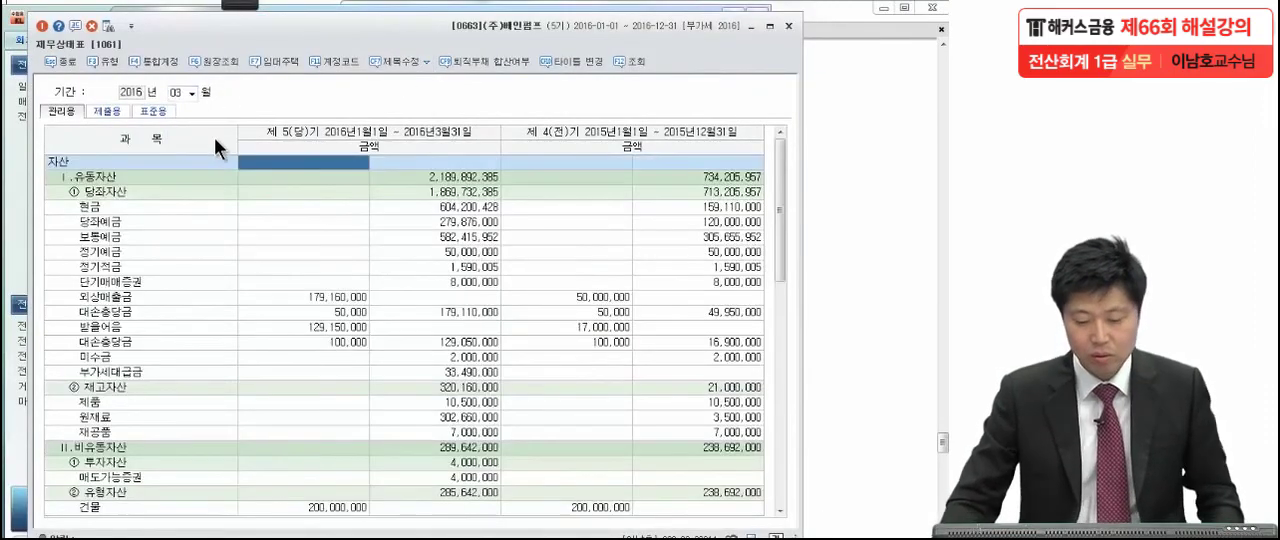
{"action": "left_click", "coordinate": [255, 222]}
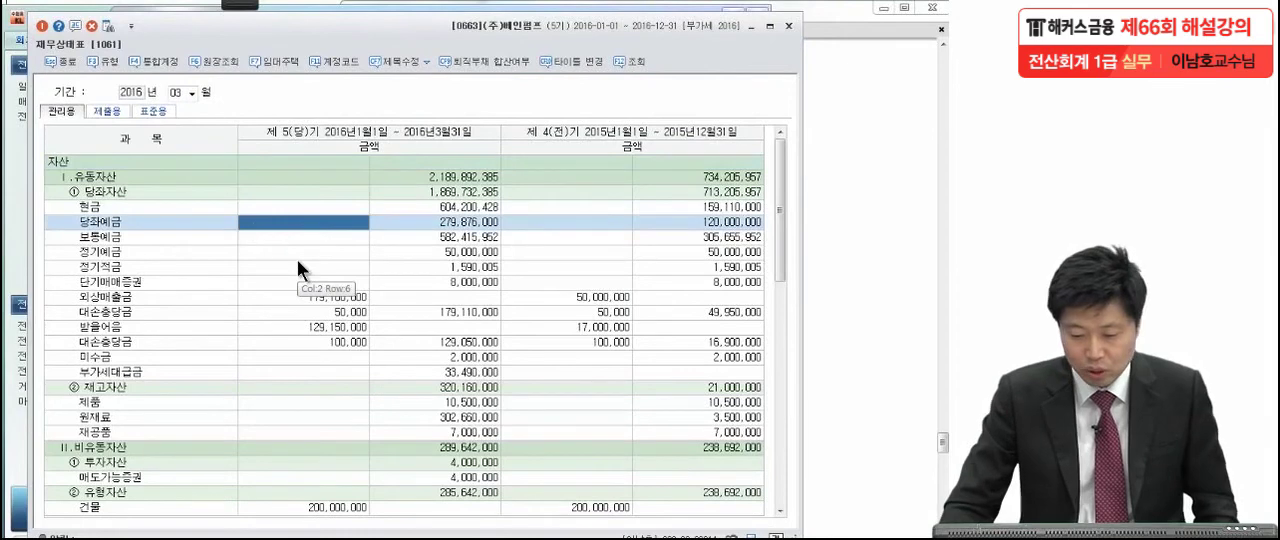
Mark the 유동자산 row, circle its current and prior-period totals, and draw an arrow from the prior total to the current one.
{"action": "left_click", "coordinate": [250, 4]}
{"action": "left_click", "coordinate": [38, 31]}
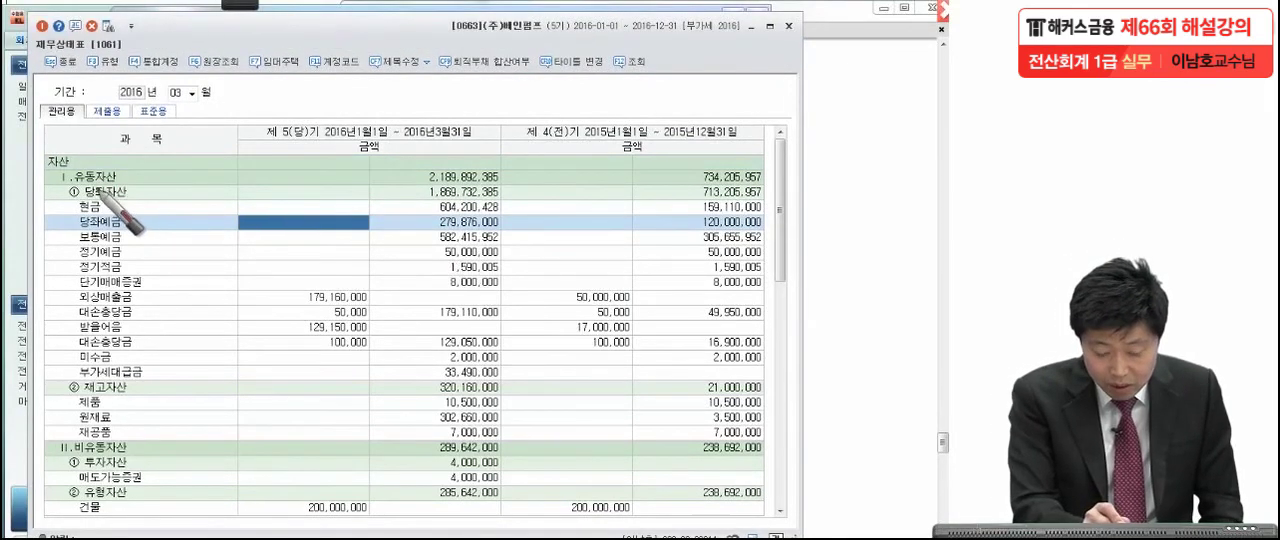
{"action": "left_click_drag", "start_coordinate": [121, 176], "coordinate": [130, 173]}
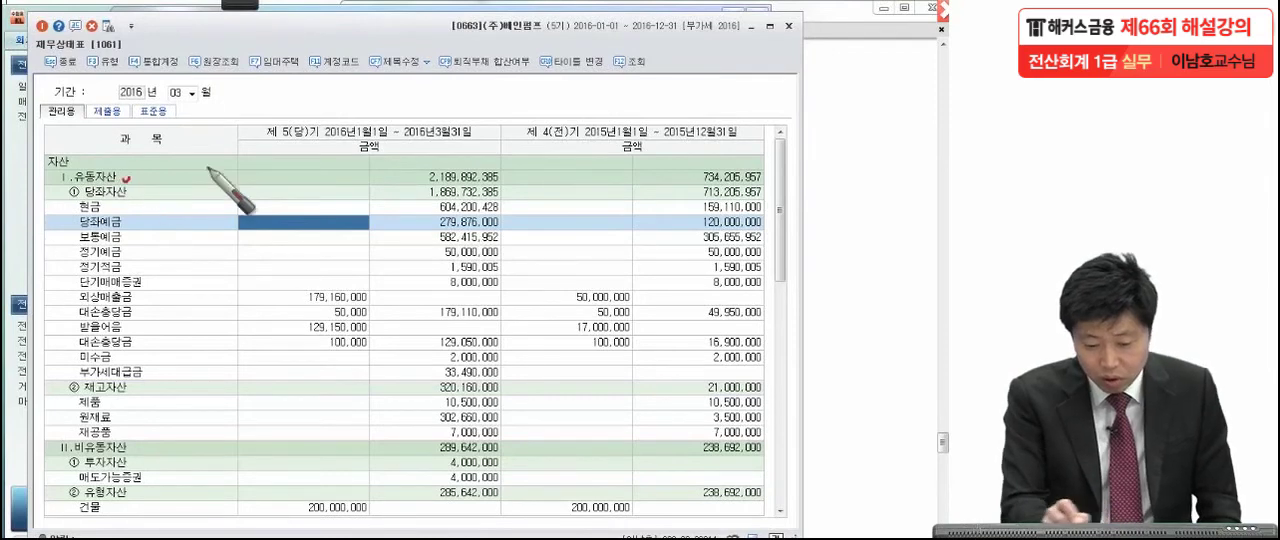
{"action": "mouse_move", "coordinate": [499, 183]}
{"action": "left_mouse_down"}
{"action": "mouse_move", "coordinate": [515, 175]}
{"action": "mouse_move", "coordinate": [400, 170]}
{"action": "mouse_move", "coordinate": [488, 164]}
{"action": "mouse_move", "coordinate": [515, 179]}
{"action": "left_mouse_up"}
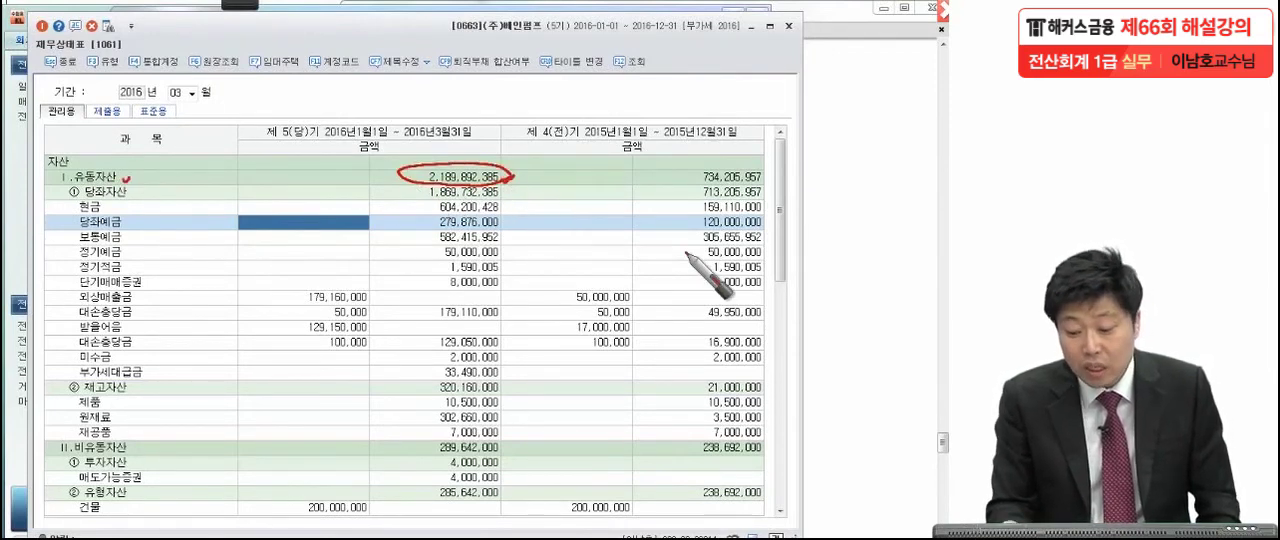
{"action": "mouse_move", "coordinate": [774, 185]}
{"action": "left_mouse_down"}
{"action": "mouse_move", "coordinate": [763, 187]}
{"action": "mouse_move", "coordinate": [758, 157]}
{"action": "mouse_move", "coordinate": [785, 172]}
{"action": "left_mouse_up"}
{"action": "mouse_move", "coordinate": [666, 145]}
{"action": "left_mouse_down"}
{"action": "mouse_move", "coordinate": [540, 150]}
{"action": "mouse_move", "coordinate": [520, 175]}
{"action": "left_mouse_up"}
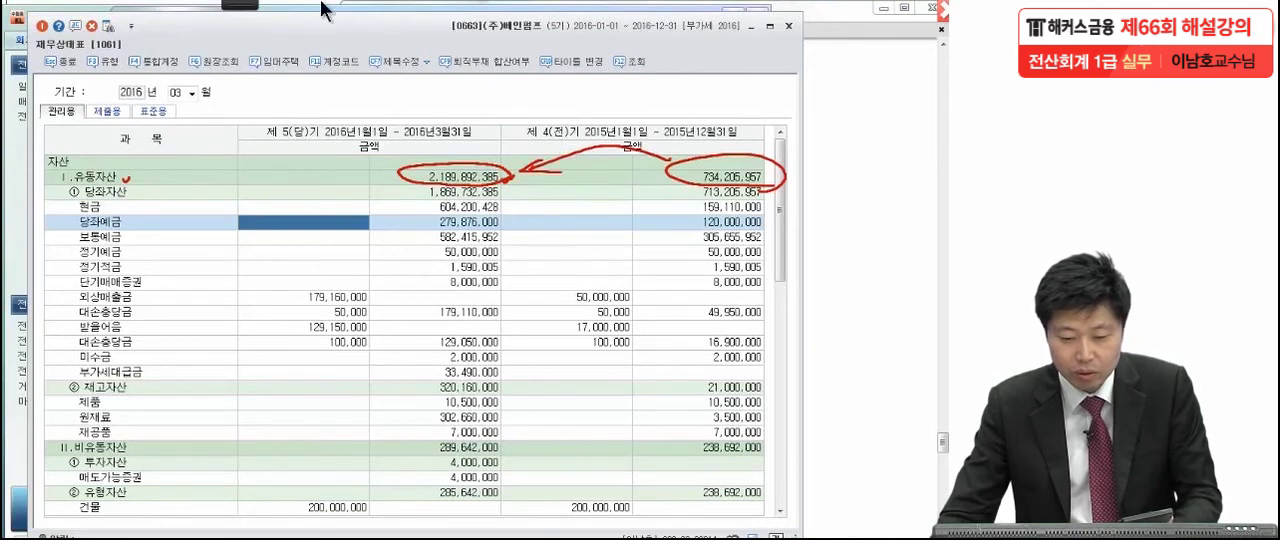
Handwrite the 유동자산 increase 1,455,686,428 over the 재무상태표 and underline it.
{"action": "mouse_move", "coordinate": [530, 218]}
{"action": "left_mouse_down"}
{"action": "mouse_move", "coordinate": [522, 258]}
{"action": "mouse_move", "coordinate": [545, 258]}
{"action": "left_mouse_up"}
{"action": "mouse_move", "coordinate": [568, 222]}
{"action": "left_mouse_down"}
{"action": "mouse_move", "coordinate": [606, 252]}
{"action": "mouse_move", "coordinate": [592, 265]}
{"action": "left_mouse_up"}
{"action": "left_click_drag", "start_coordinate": [629, 224], "coordinate": [616, 258]}
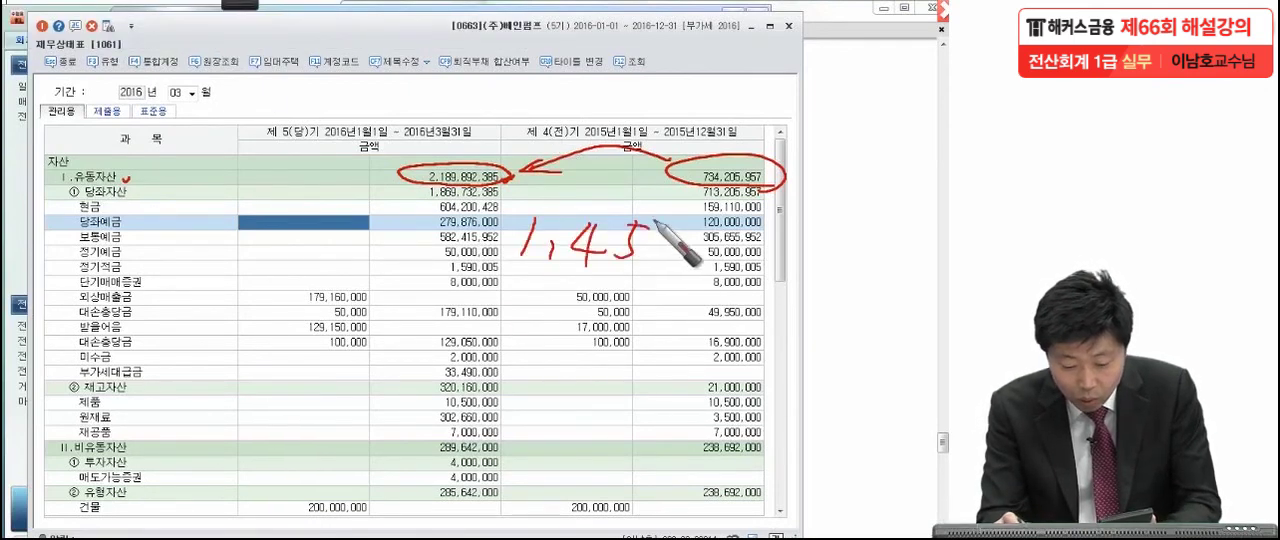
{"action": "mouse_move", "coordinate": [678, 224]}
{"action": "left_mouse_down"}
{"action": "mouse_move", "coordinate": [655, 262]}
{"action": "mouse_move", "coordinate": [686, 272]}
{"action": "left_mouse_up"}
{"action": "mouse_move", "coordinate": [722, 226]}
{"action": "left_mouse_down"}
{"action": "mouse_move", "coordinate": [708, 256]}
{"action": "mouse_move", "coordinate": [758, 244]}
{"action": "left_mouse_up"}
{"action": "left_click_drag", "start_coordinate": [800, 215], "coordinate": [795, 275]}
{"action": "mouse_move", "coordinate": [822, 225]}
{"action": "left_mouse_down"}
{"action": "mouse_move", "coordinate": [812, 262]}
{"action": "mouse_move", "coordinate": [828, 272]}
{"action": "left_mouse_up"}
{"action": "left_click_drag", "start_coordinate": [832, 248], "coordinate": [850, 270]}
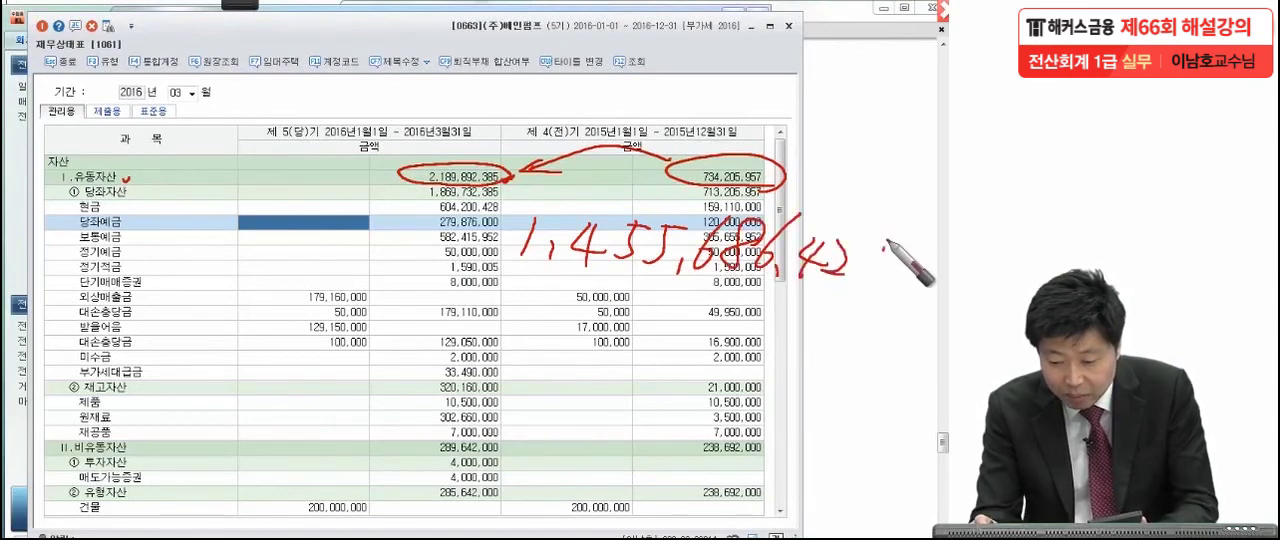
{"action": "left_click_drag", "start_coordinate": [890, 230], "coordinate": [872, 272]}
{"action": "left_click_drag", "start_coordinate": [450, 289], "coordinate": [866, 310]}
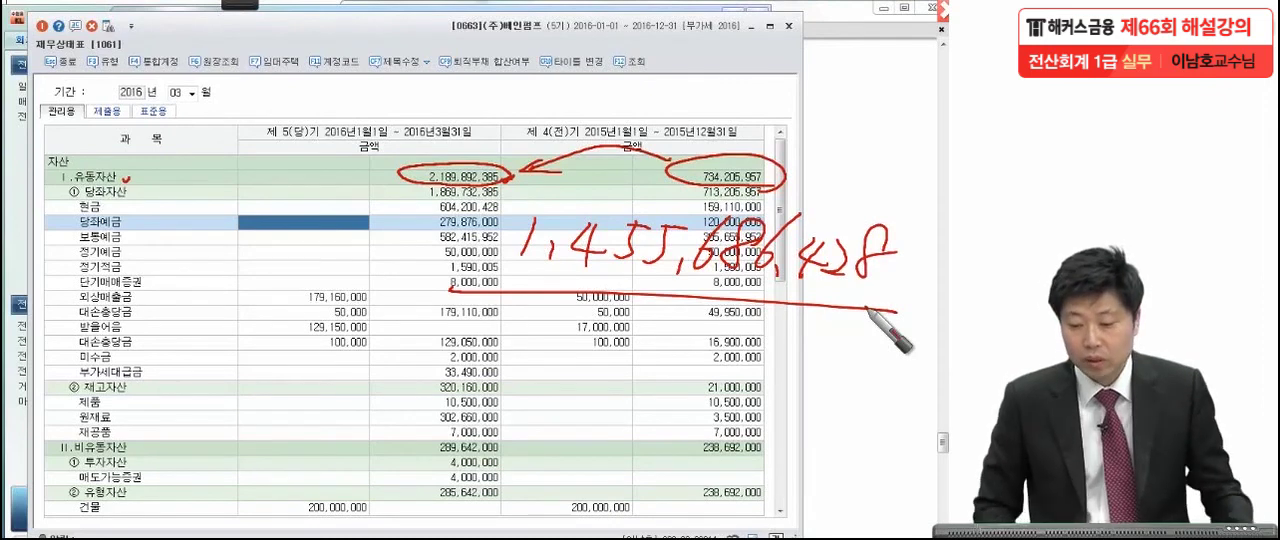
Clear the pen marks, close the 재무상태표 and return to question [3] in the exam PDF.
{"action": "key", "text": "Escape"}
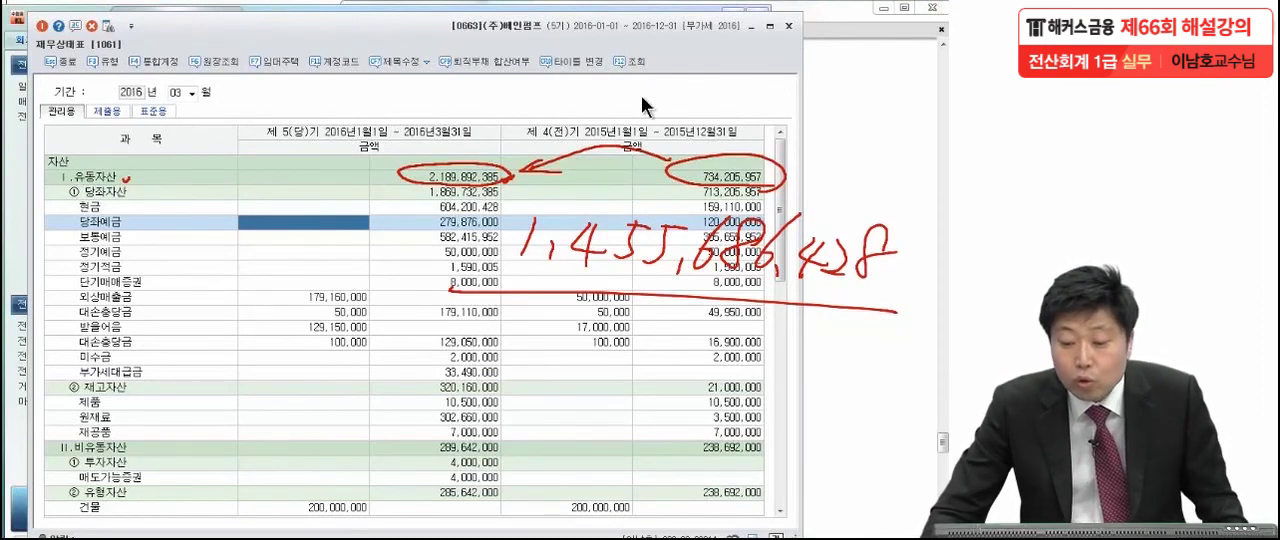
{"action": "left_click", "coordinate": [788, 26]}
{"action": "left_click", "coordinate": [796, 215]}
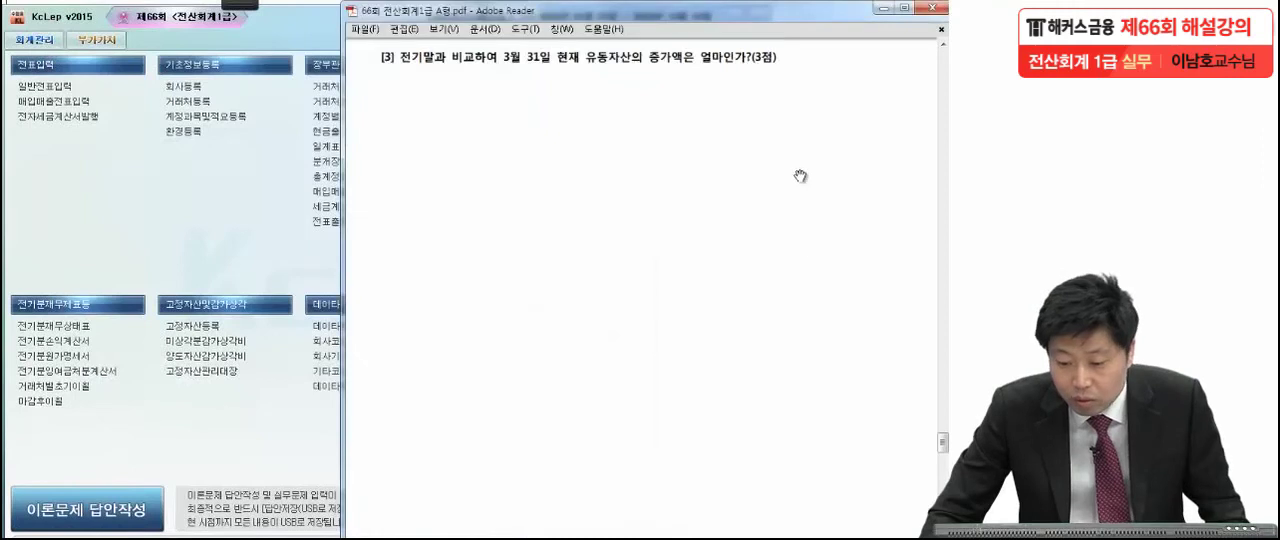